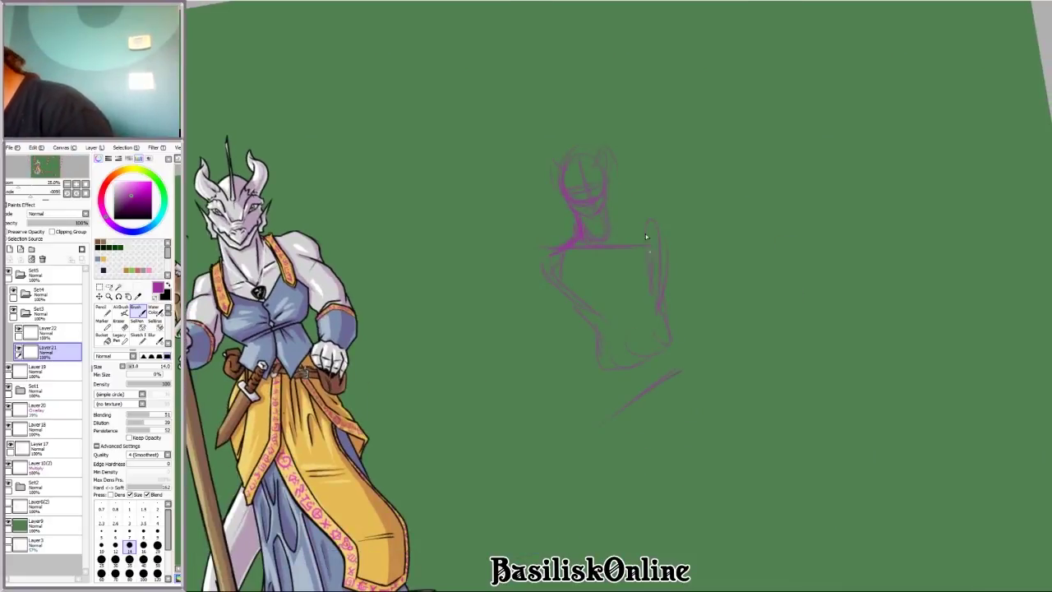
# Step: Select the sketched head, transform it with a slight rotation and reposition it over the neck
pyautogui.moveTo(567, 148); pyautogui.dragTo(579, 143)
pyautogui.hotkey('ctrl', 't')
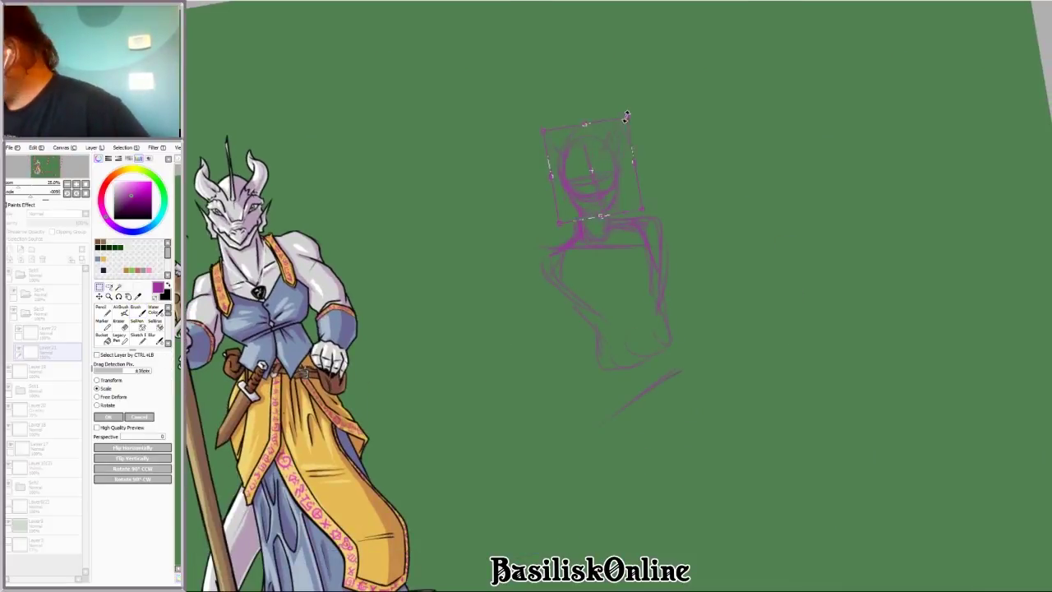
pyautogui.moveTo(628, 115); pyautogui.dragTo(597, 164)
pyautogui.press('Return')
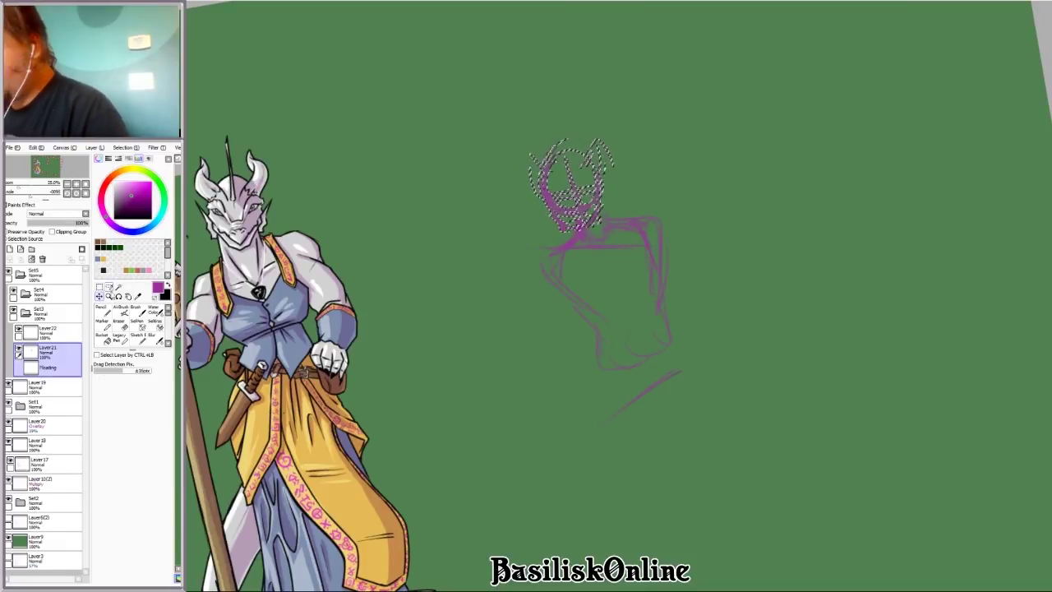
pyautogui.hotkey('ctrl', 'd')
pyautogui.press('v')
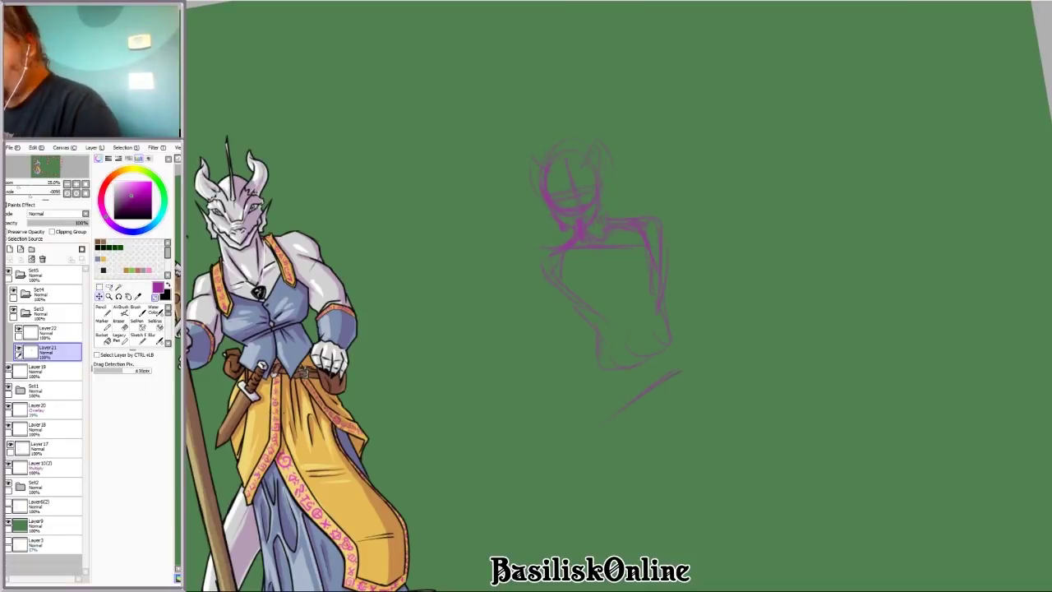
pyautogui.moveTo(373, 108); pyautogui.dragTo(384, 96)
pyautogui.press('n')
pyautogui.press('b')
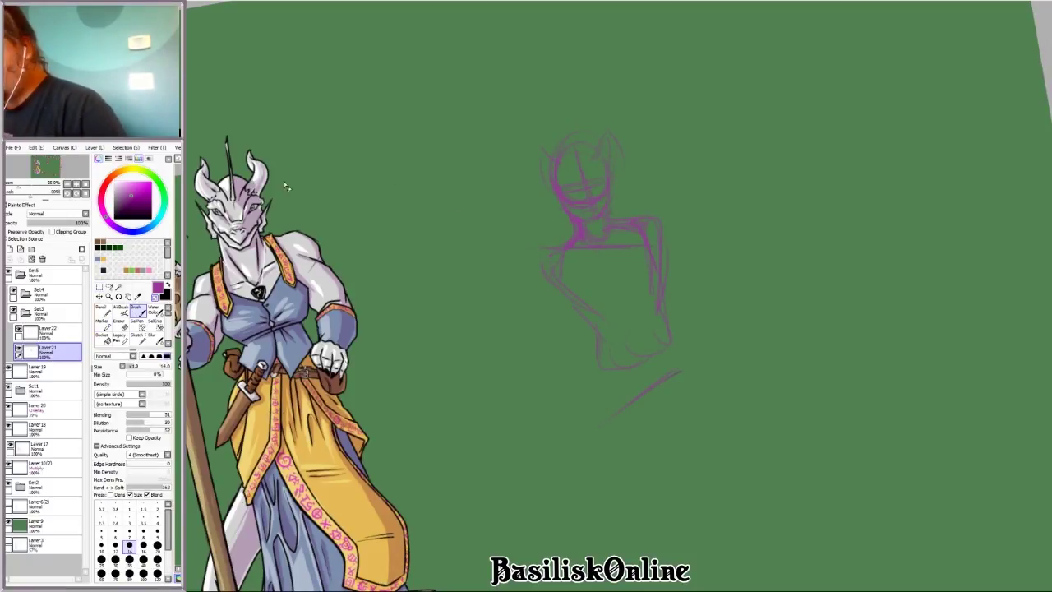
# Step: Sample the sketch's muted purple and rough in the figure's torso, centre line, hips and legs
pyautogui.keyDown('alt'); pyautogui.click(363, 184); pyautogui.keyUp('alt')
pyautogui.keyDown('alt'); pyautogui.click(559, 203); pyautogui.keyUp('alt')
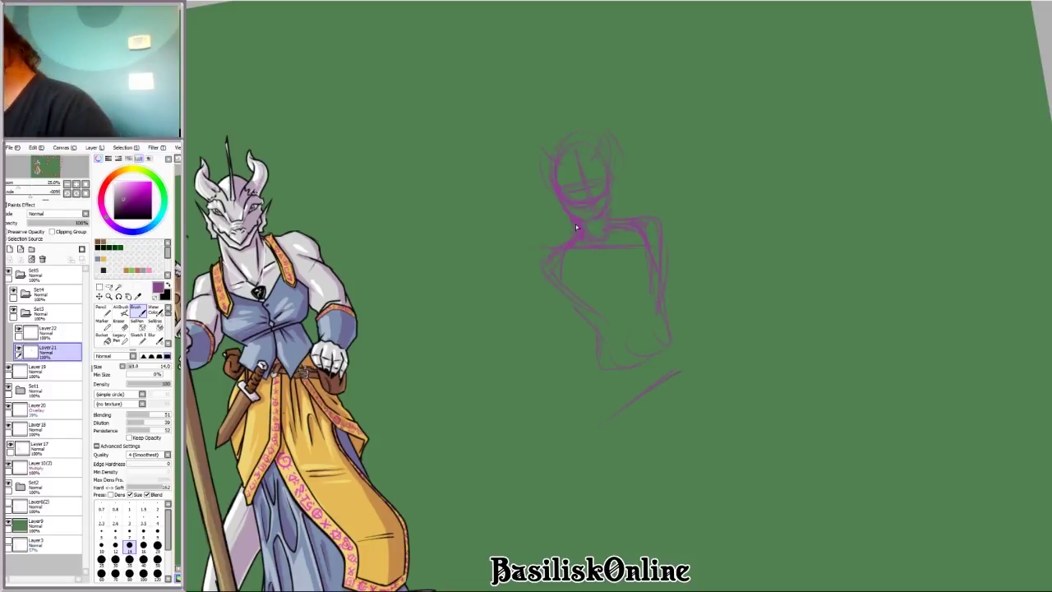
pyautogui.scroll(-3, 819, 228)
pyautogui.press('Delete')
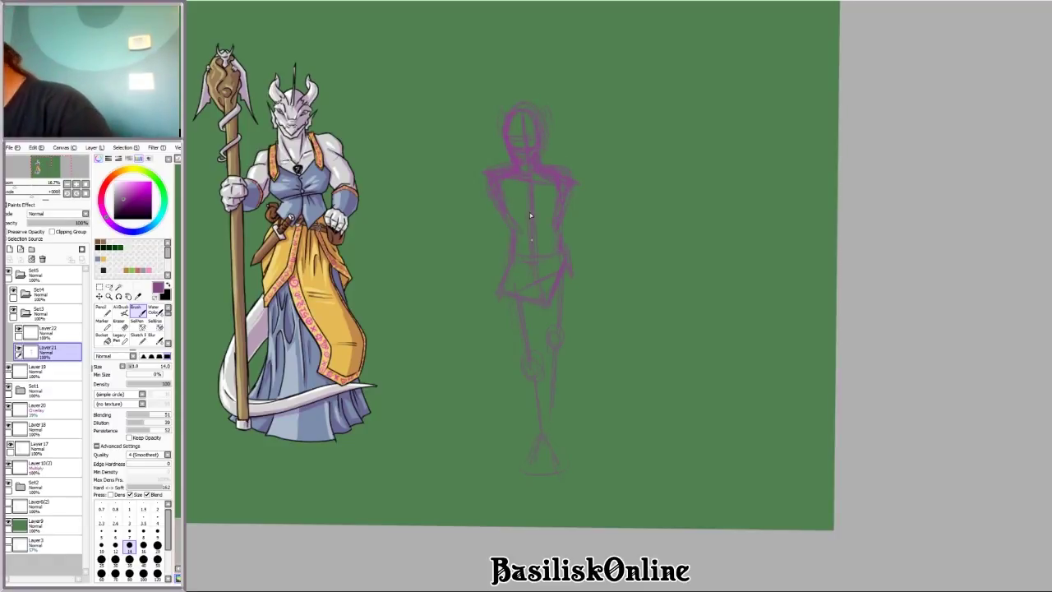
# Step: Build up both legs down to the feet and sketch one arm with round joints and a flat hand
pyautogui.scroll(-5, 601, 298)
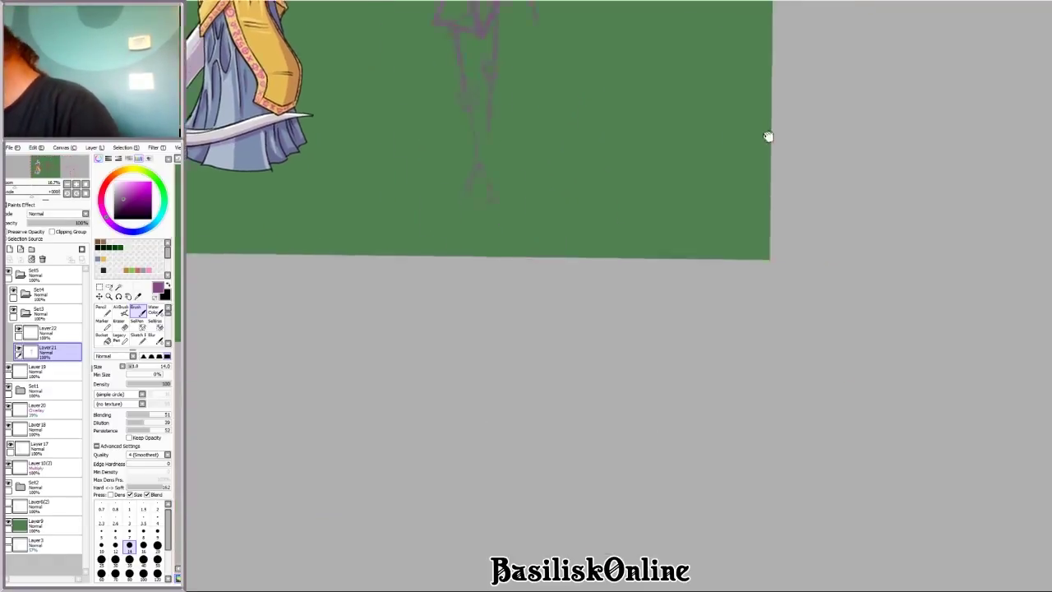
pyautogui.press('Delete')
pyautogui.press('Delete')
pyautogui.press('Delete')
pyautogui.press('Delete')
pyautogui.press('Delete')
pyautogui.press('End')
pyautogui.press('End')
pyautogui.press('End')
pyautogui.press('End')
pyautogui.press('End')
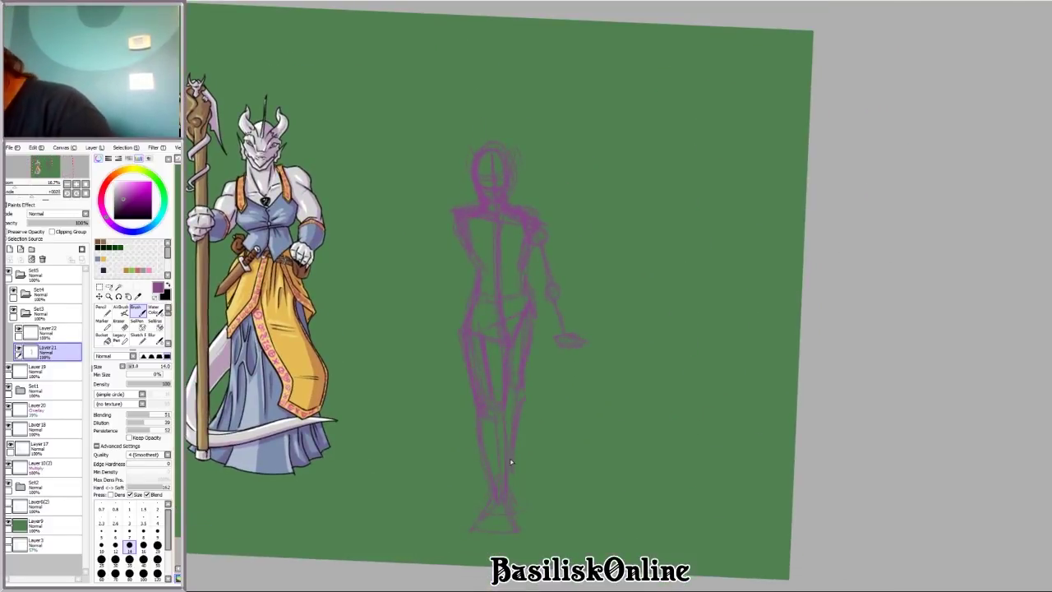
# Step: Scale the whole figure sketch down to roughly match the dragon character's height
pyautogui.hotkey('ctrl', 't')
pyautogui.moveTo(506, 447); pyautogui.dragTo(493, 400)
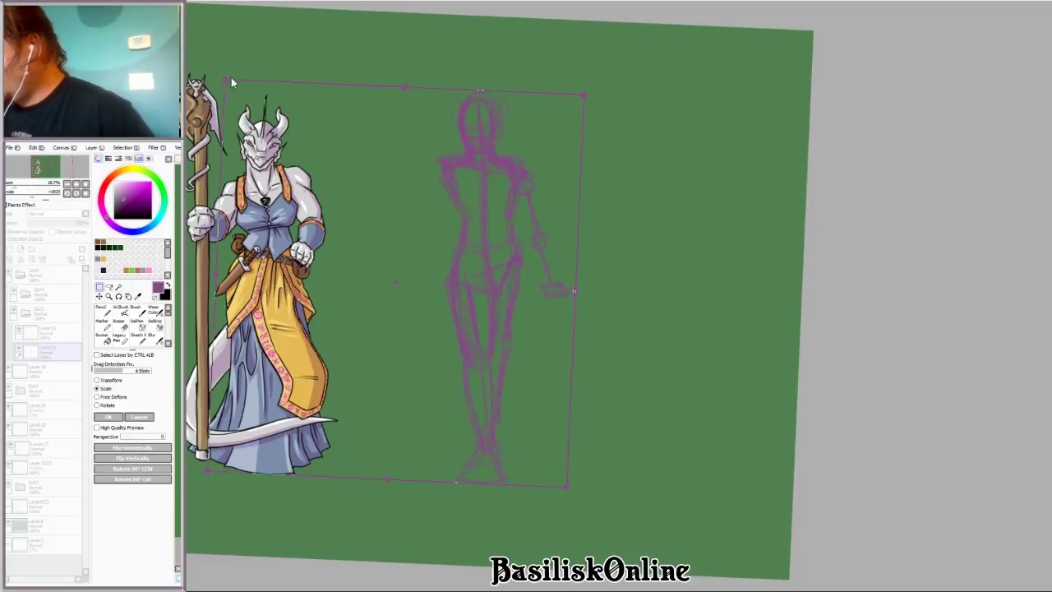
pyautogui.moveTo(232, 83)
pyautogui.mouseDown()
pyautogui.moveTo(376, 172)
pyautogui.moveTo(381, 148)
pyautogui.mouseUp()
pyautogui.press('Return')
# Step: Sketch the figure's other arm hanging down from the shoulder with the Brush
pyautogui.click(104, 323)
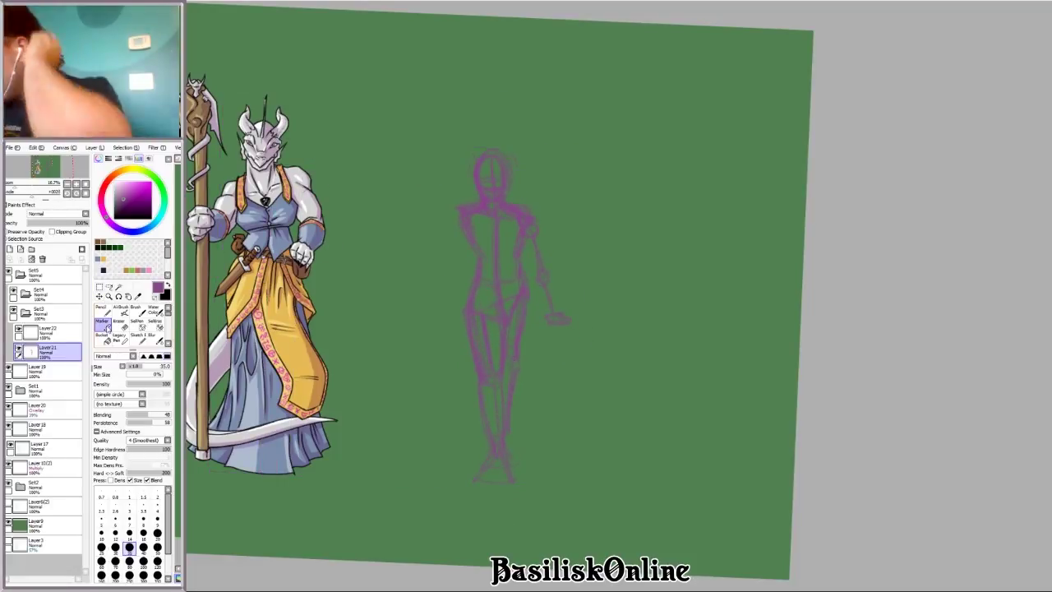
pyautogui.scroll(1, 394, 230)
pyautogui.press('b')
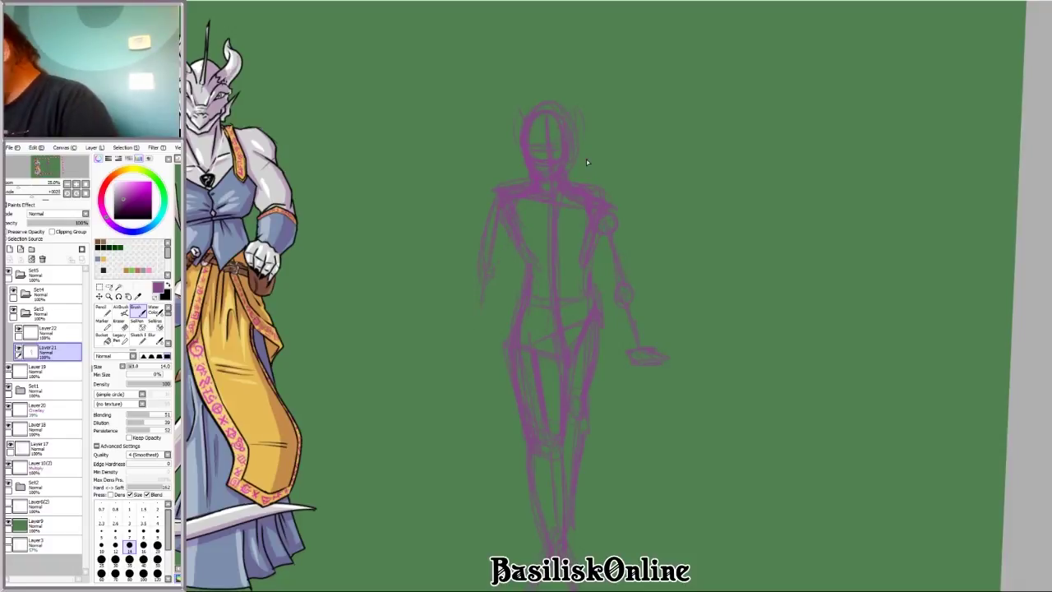
pyautogui.moveTo(586, 162)
pyautogui.mouseDown()
pyautogui.moveTo(909, 301)
pyautogui.moveTo(887, 277)
pyautogui.mouseUp()
pyautogui.press('Home')
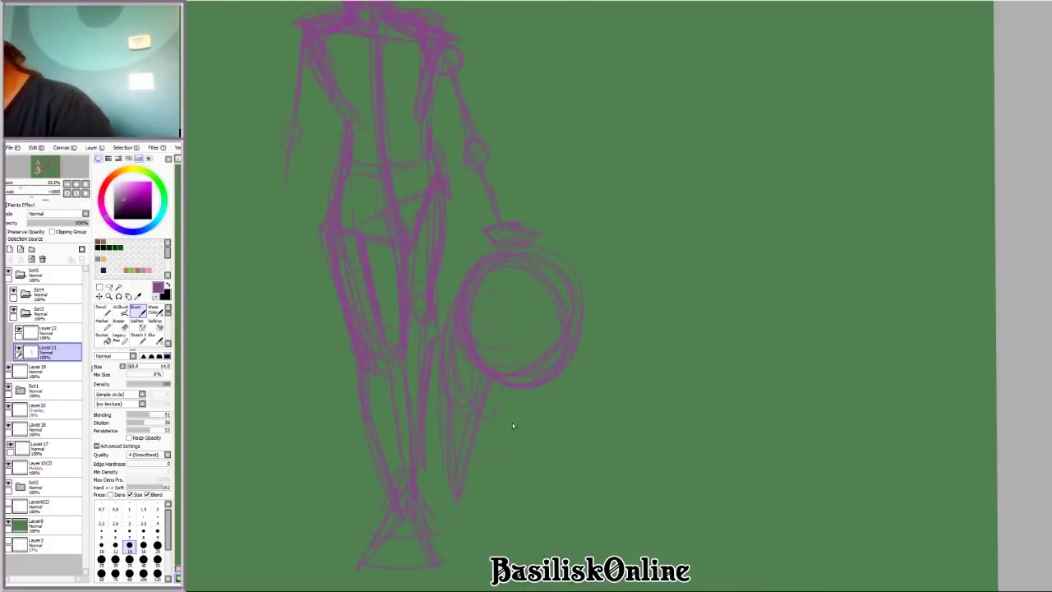
pyautogui.hotkey('ctrl', 'z')
pyautogui.hotkey('ctrl', 'z')
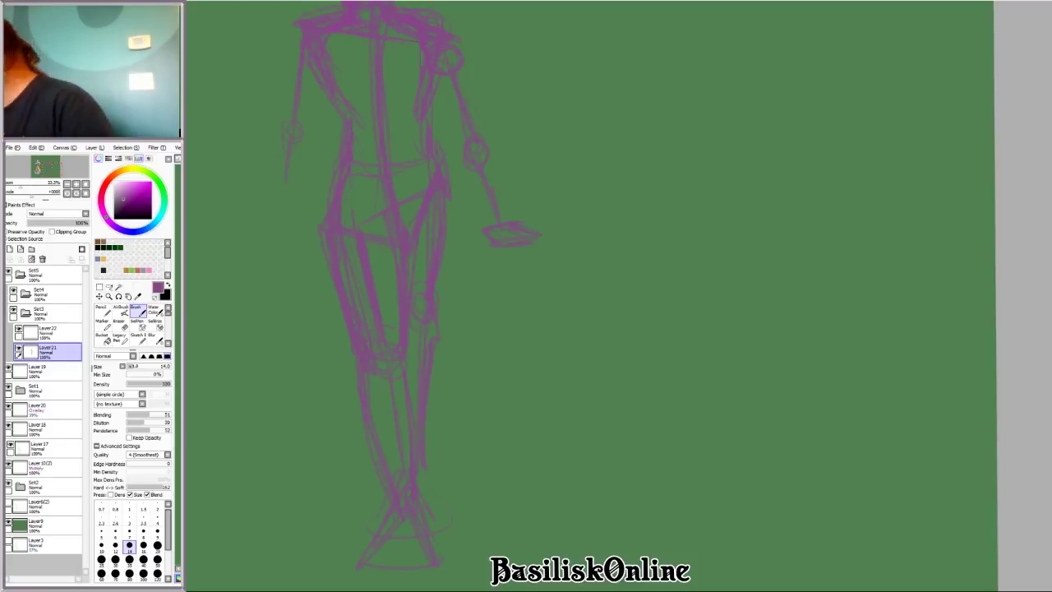
# Step: Sketch a wolf-like animal under the hand, with a tall rounded body, legs, and a front-facing head with ears and muzzle
pyautogui.moveTo(466, 372); pyautogui.dragTo(477, 462)
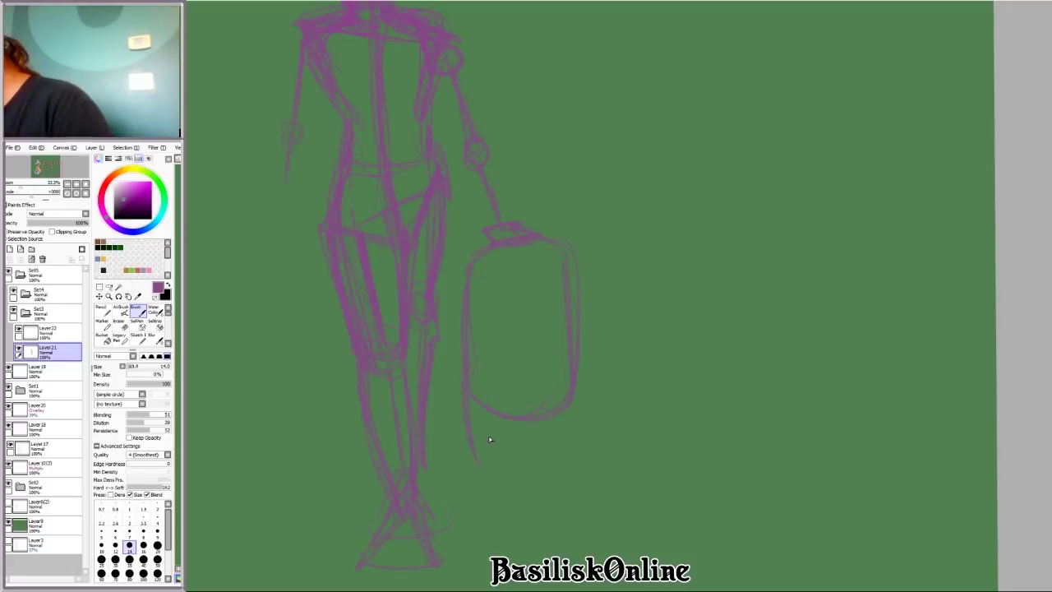
pyautogui.moveTo(462, 553); pyautogui.dragTo(413, 508)
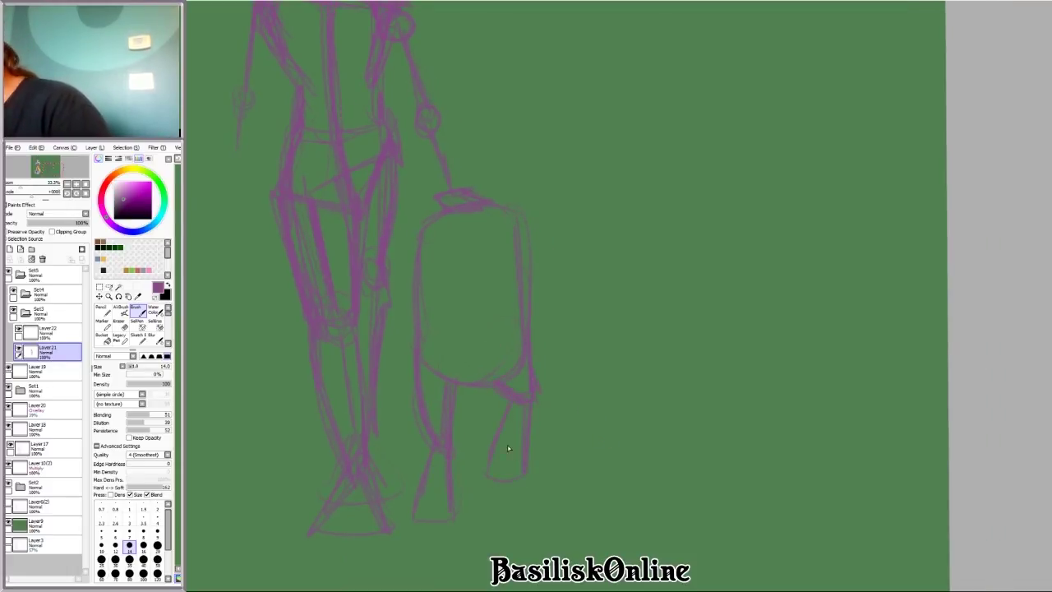
pyautogui.moveTo(471, 419); pyautogui.dragTo(484, 442)
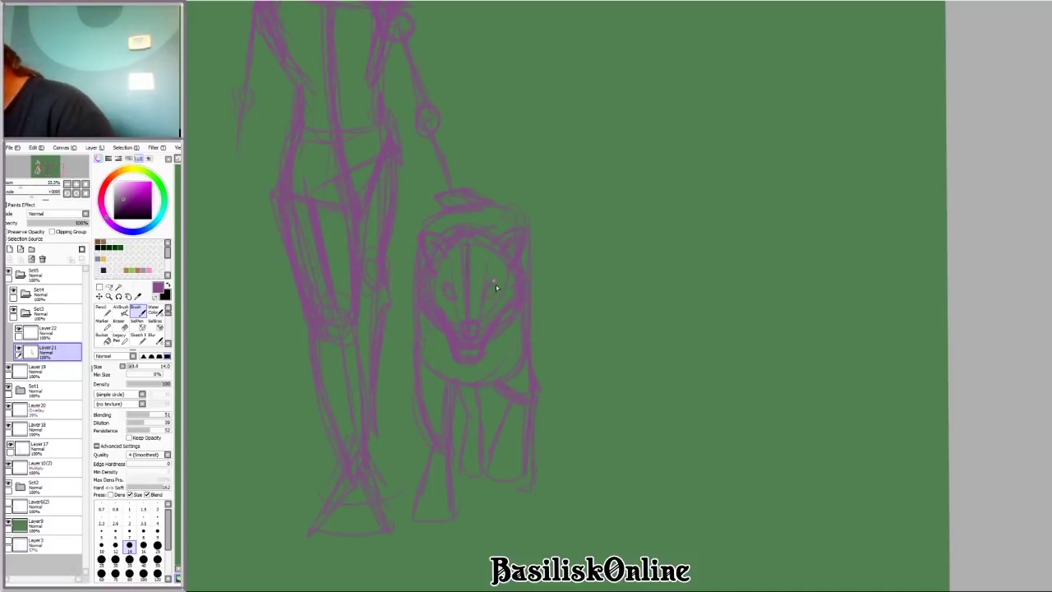
# Step: Draw the figure's hand and fingers resting on top of the animal's head
pyautogui.scroll(-3, 542, 289)
pyautogui.scroll(5, 512, 347)
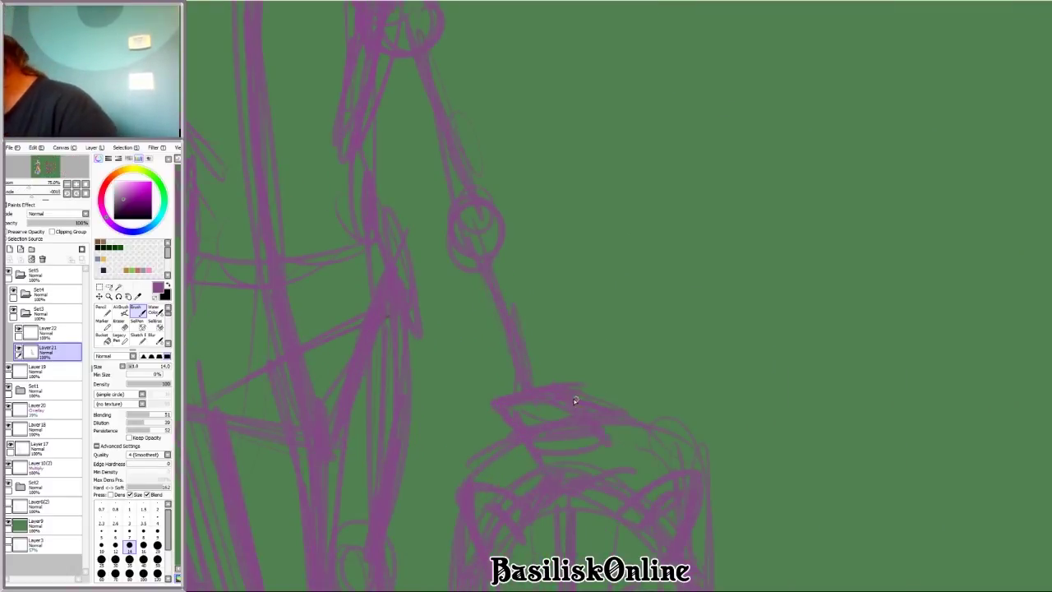
pyautogui.scroll(-3, 575, 401)
pyautogui.press('End')
pyautogui.scroll(4, 452, 400)
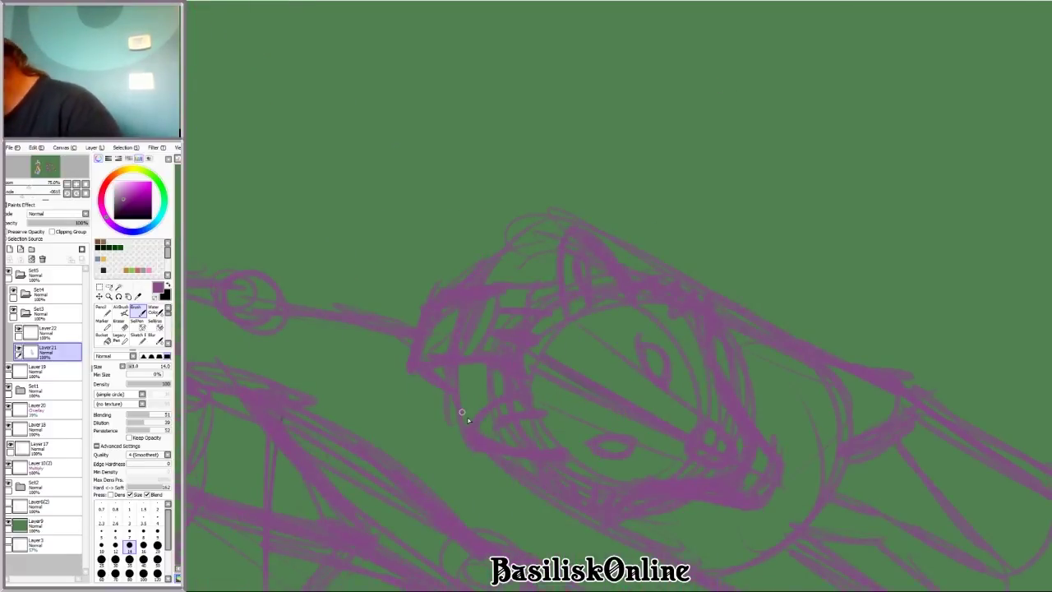
pyautogui.scroll(-3, 468, 420)
pyautogui.scroll(3, 752, 358)
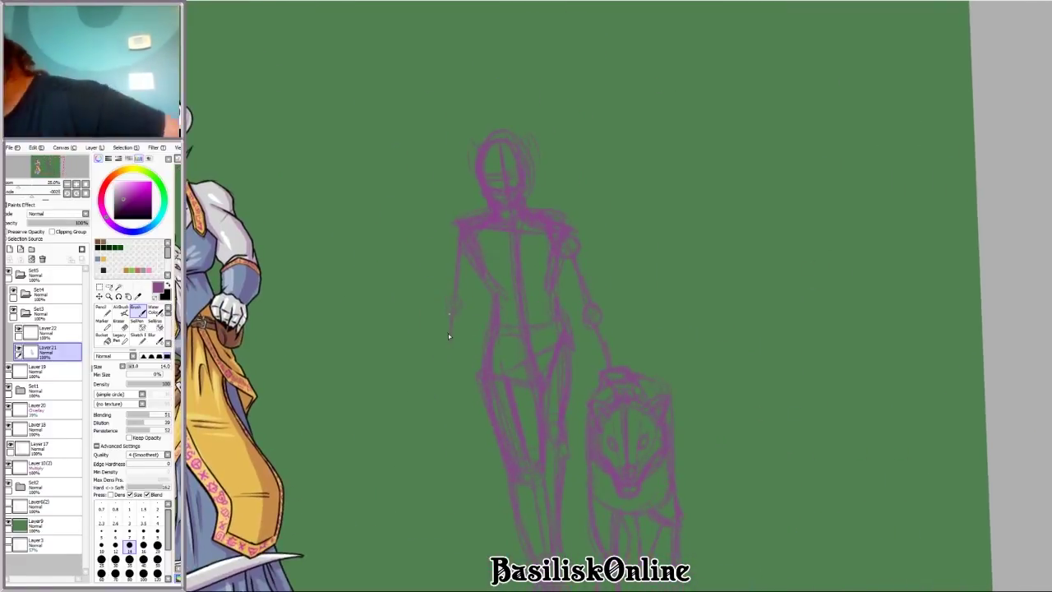
# Step: Flesh out both of the figure's arms around their guide lines and draw the free hand
pyautogui.moveTo(447, 333)
pyautogui.mouseDown()
pyautogui.moveTo(450, 389)
pyautogui.moveTo(452, 340)
pyautogui.moveTo(463, 392)
pyautogui.moveTo(446, 326)
pyautogui.moveTo(463, 351)
pyautogui.moveTo(456, 290)
pyautogui.mouseUp()
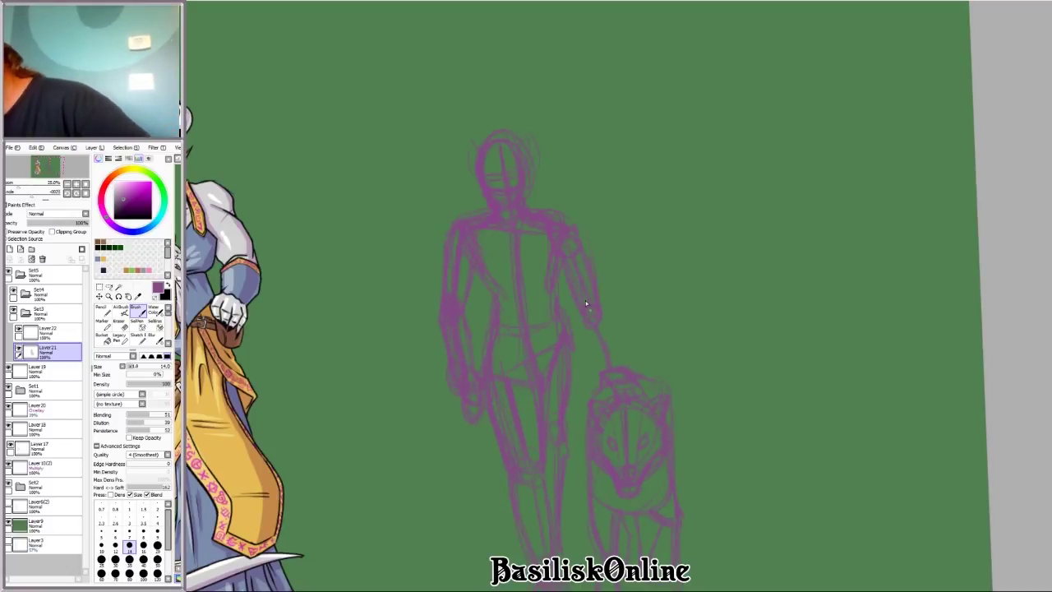
pyautogui.scroll(-2, 595, 293)
pyautogui.press('End')
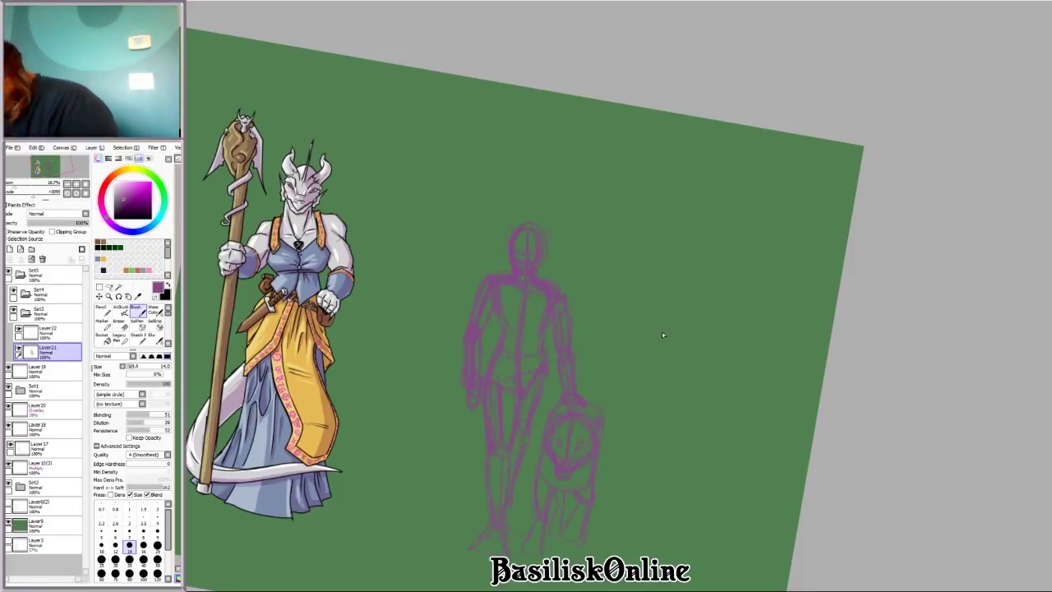
# Step: Move the sketch of the figure and animal closer to the finished dragon character
pyautogui.press('Home')
pyautogui.moveTo(645, 321); pyautogui.dragTo(633, 295)
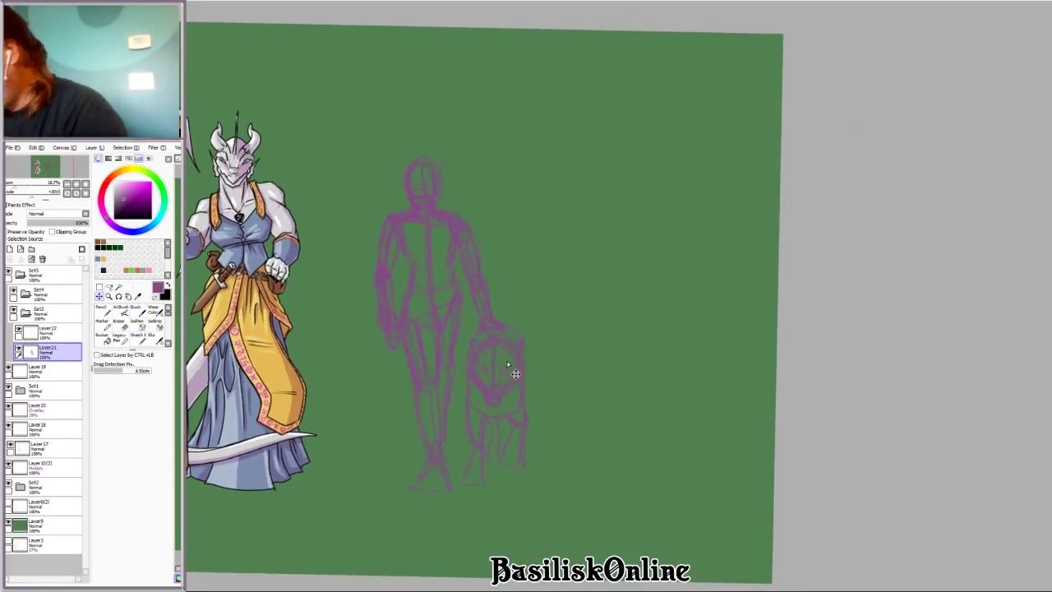
pyautogui.scroll(4, 366, 348)
pyautogui.press('b')
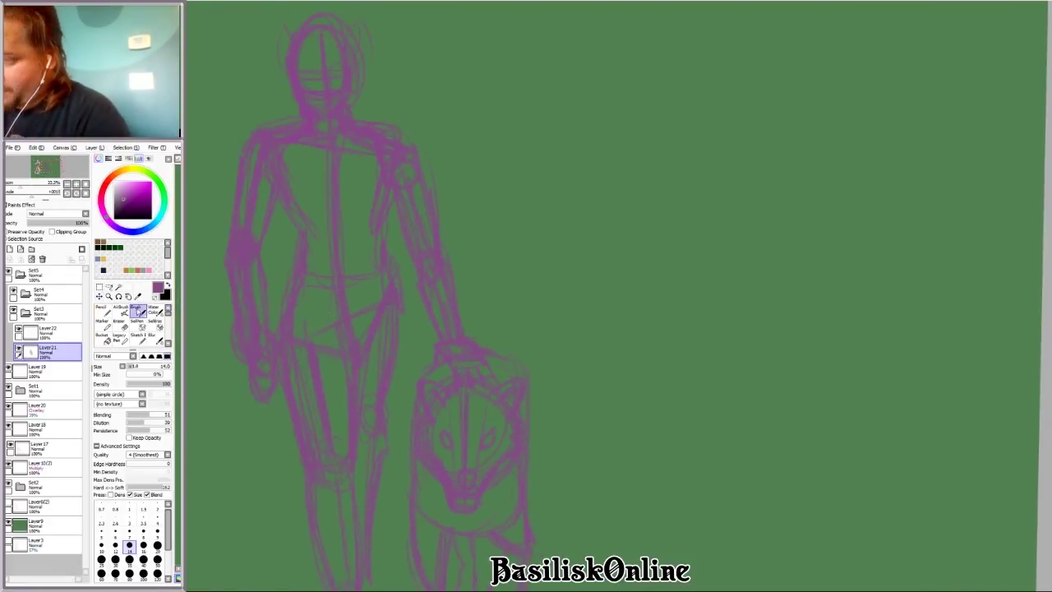
# Step: Sketch a curved belt slanting across the figure's waist and hips
pyautogui.press('Delete')
pyautogui.press('Delete')
pyautogui.press('Delete')
pyautogui.press('Delete')
pyautogui.scroll(-1, 834, 228)
pyautogui.scroll(2, 444, 408)
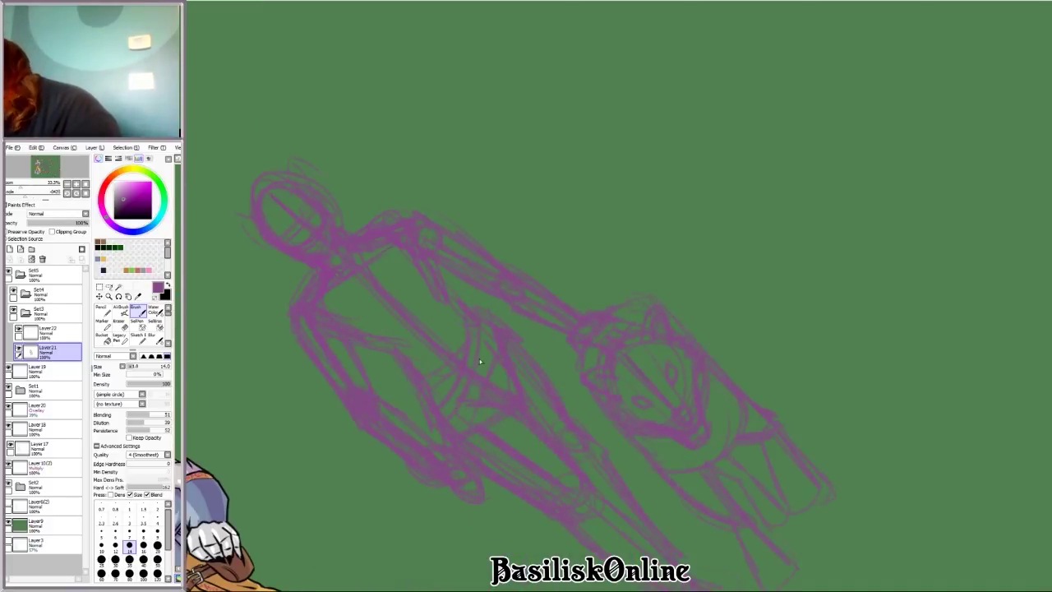
pyautogui.press('End')
pyautogui.press('End')
pyautogui.press('End')
pyautogui.press('End')
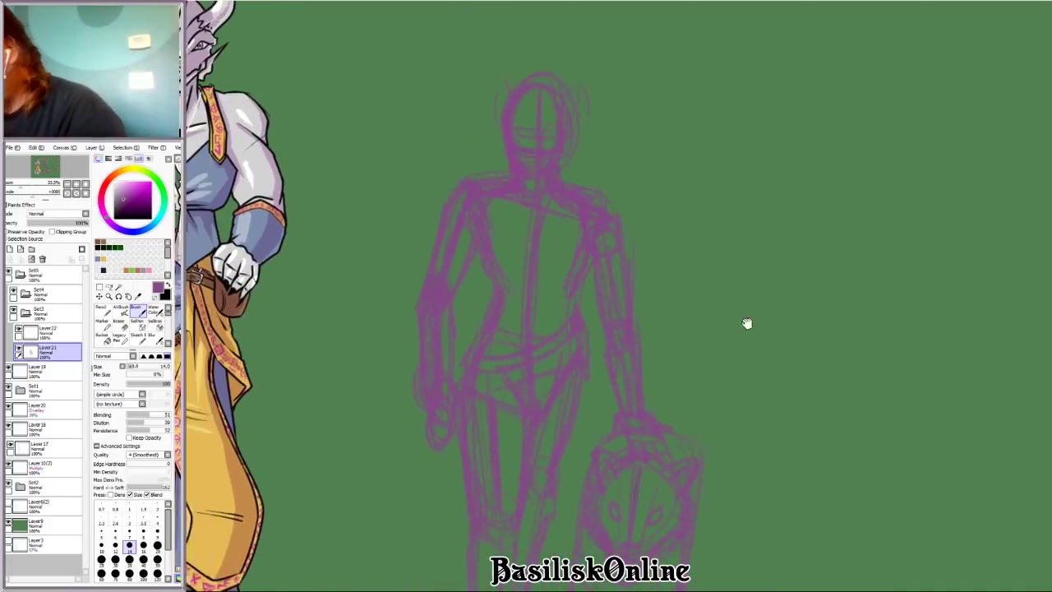
pyautogui.moveTo(747, 321)
pyautogui.mouseDown()
pyautogui.moveTo(876, 302)
pyautogui.moveTo(774, 311)
pyautogui.mouseUp()
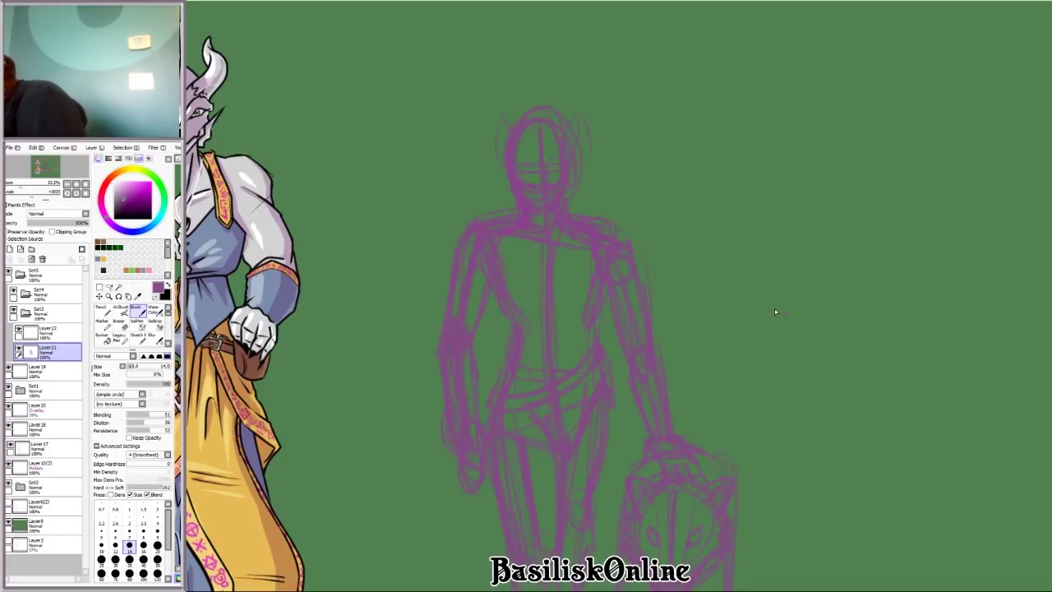
pyautogui.hotkey('ctrl', '-')
pyautogui.hotkey('ctrl', '+')
# Step: Sketch boot cuffs below the knees and refine the outlines of the lower legs and feet
pyautogui.press('Delete')
pyautogui.press('Delete')
pyautogui.press('Delete')
pyautogui.press('Delete')
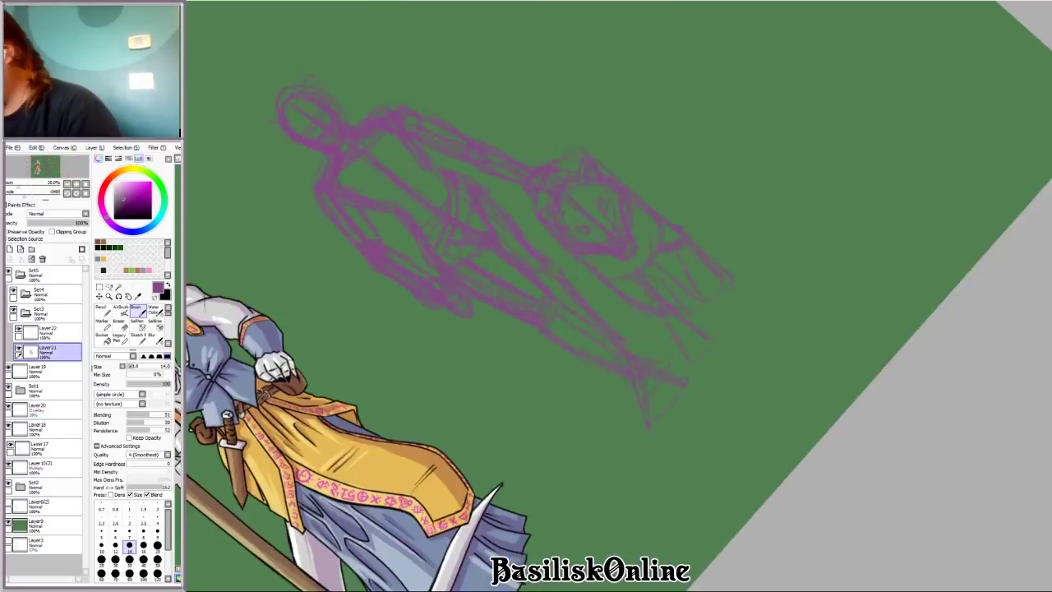
pyautogui.hotkey('ctrl', '+')
pyautogui.hotkey('ctrl', '+')
pyautogui.hotkey('ctrl', '+')
pyautogui.press('End')
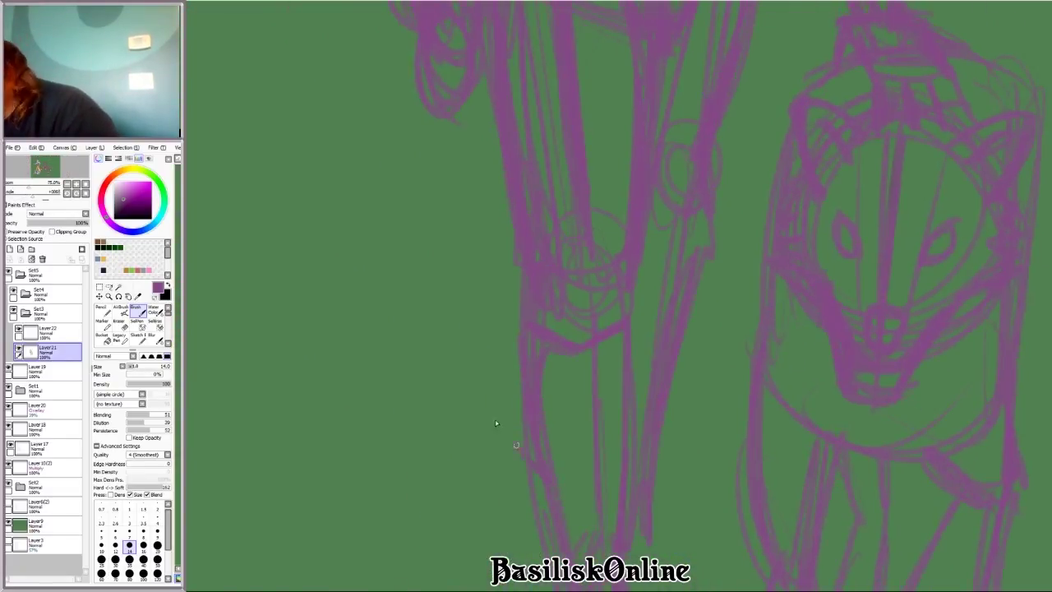
pyautogui.hotkey('ctrl', '-')
pyautogui.hotkey('ctrl', '-')
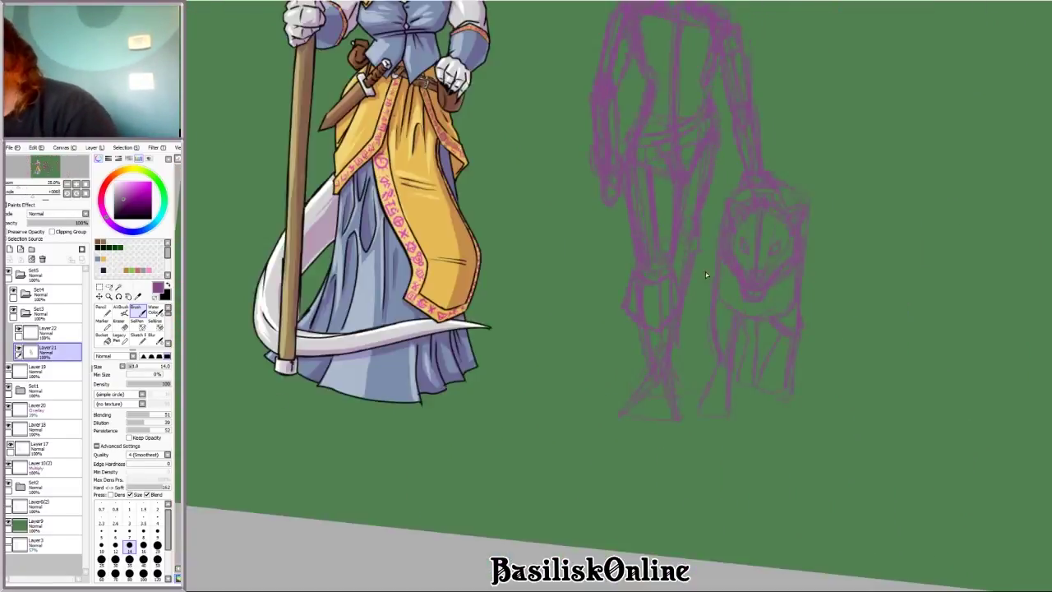
pyautogui.moveTo(705, 276); pyautogui.dragTo(597, 331)
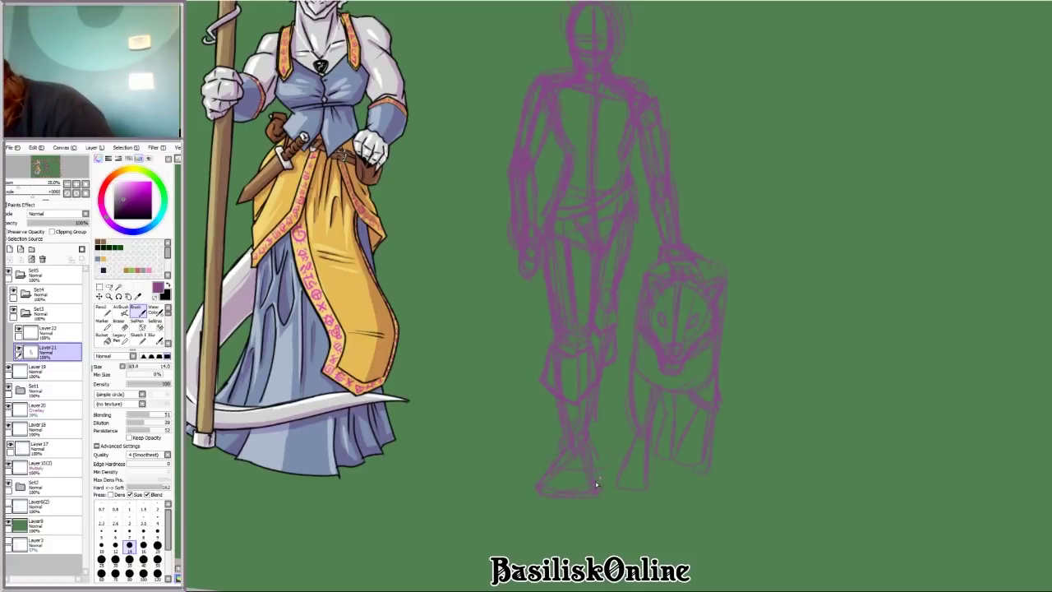
pyautogui.moveTo(868, 526)
pyautogui.mouseDown()
pyautogui.moveTo(805, 204)
pyautogui.moveTo(735, 493)
pyautogui.moveTo(791, 328)
pyautogui.mouseUp()
# Step: Sketch the garment's neckline and chest guide lines between the figure's shoulders
pyautogui.scroll(2, 805, 205)
pyautogui.scroll(-3, 828, 212)
pyautogui.scroll(3, 552, 346)
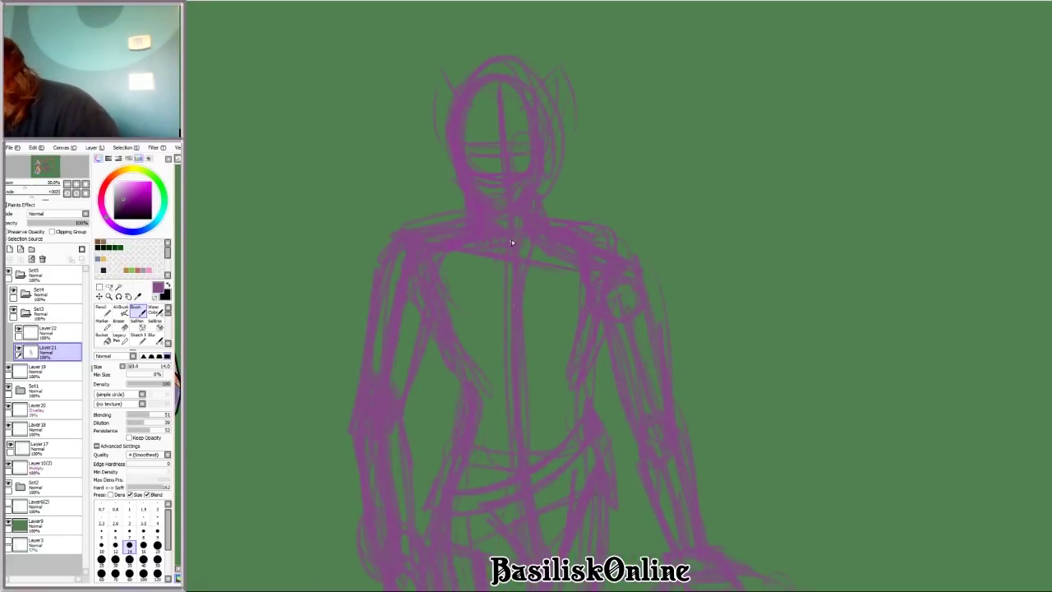
pyautogui.scroll(-3, 568, 344)
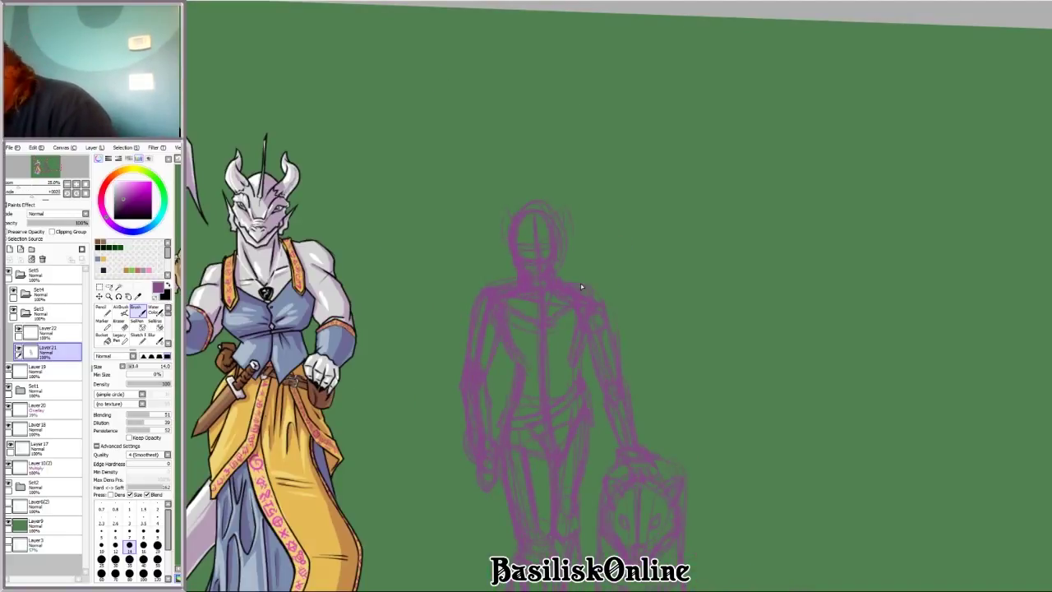
pyautogui.scroll(3, 580, 283)
pyautogui.moveTo(580, 284); pyautogui.dragTo(527, 363)
pyautogui.scroll(1, 538, 255)
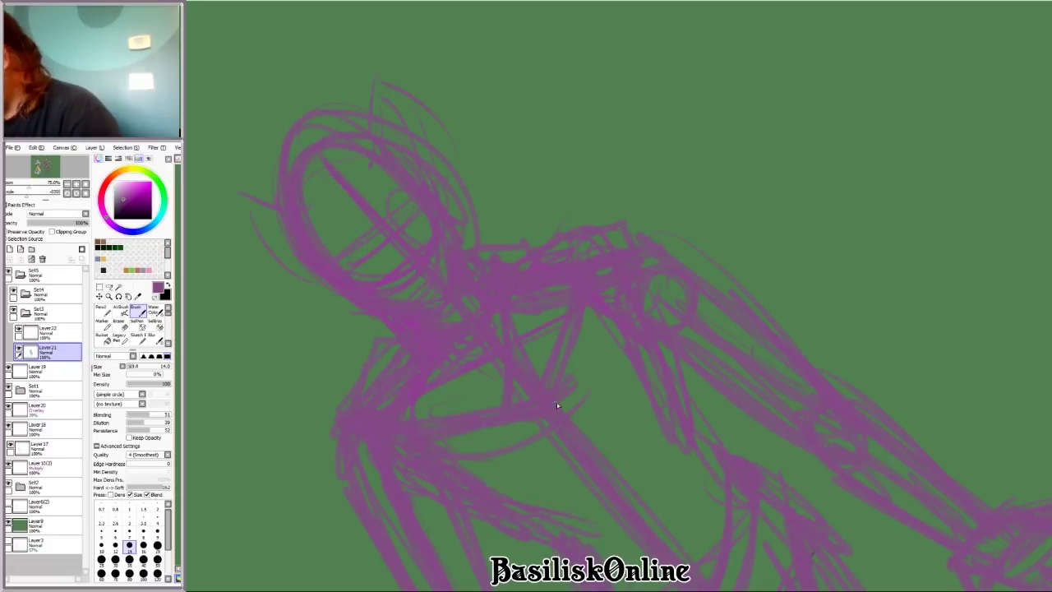
# Step: Rework the upper chest lines and add short hatched strokes along the collar below the neck
pyautogui.press('e')
pyautogui.moveTo(418, 376)
pyautogui.mouseDown()
pyautogui.moveTo(509, 327)
pyautogui.moveTo(511, 271)
pyautogui.moveTo(482, 400)
pyautogui.mouseUp()
pyautogui.press('b')
pyautogui.moveTo(509, 362); pyautogui.dragTo(532, 400)
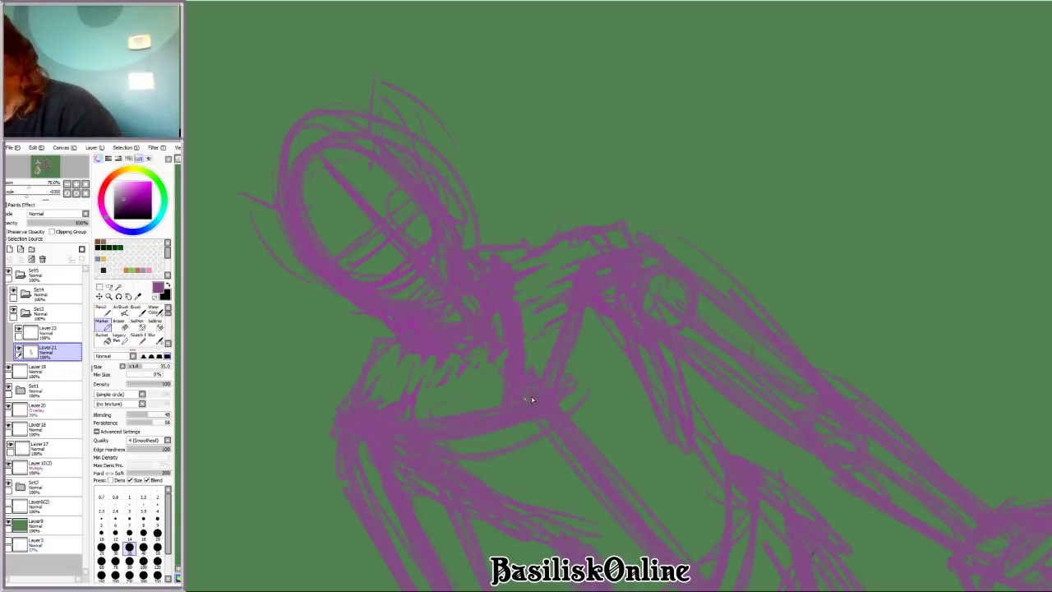
pyautogui.press('b')
pyautogui.scroll(-2, 536, 376)
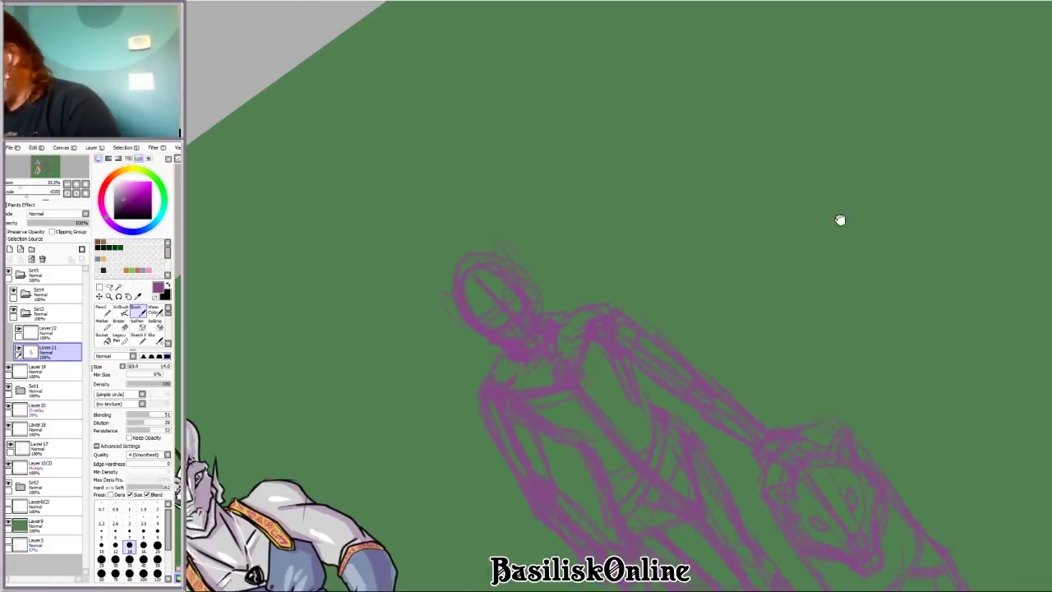
# Step: Sketch a curved hairline and short spiky hair across the top of the figure's head
pyautogui.press('Home')
pyautogui.scroll(2, 822, 206)
pyautogui.scroll(-1, 759, 369)
pyautogui.scroll(2, 550, 277)
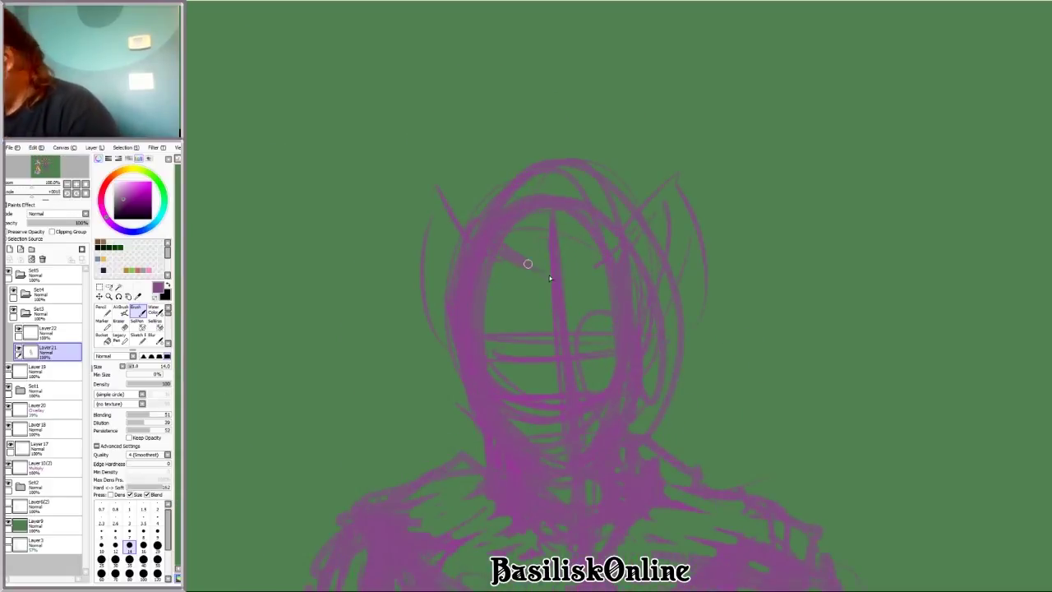
pyautogui.moveTo(496, 251)
pyautogui.mouseDown()
pyautogui.moveTo(480, 206)
pyautogui.moveTo(540, 156)
pyautogui.moveTo(602, 154)
pyautogui.moveTo(641, 197)
pyautogui.mouseUp()
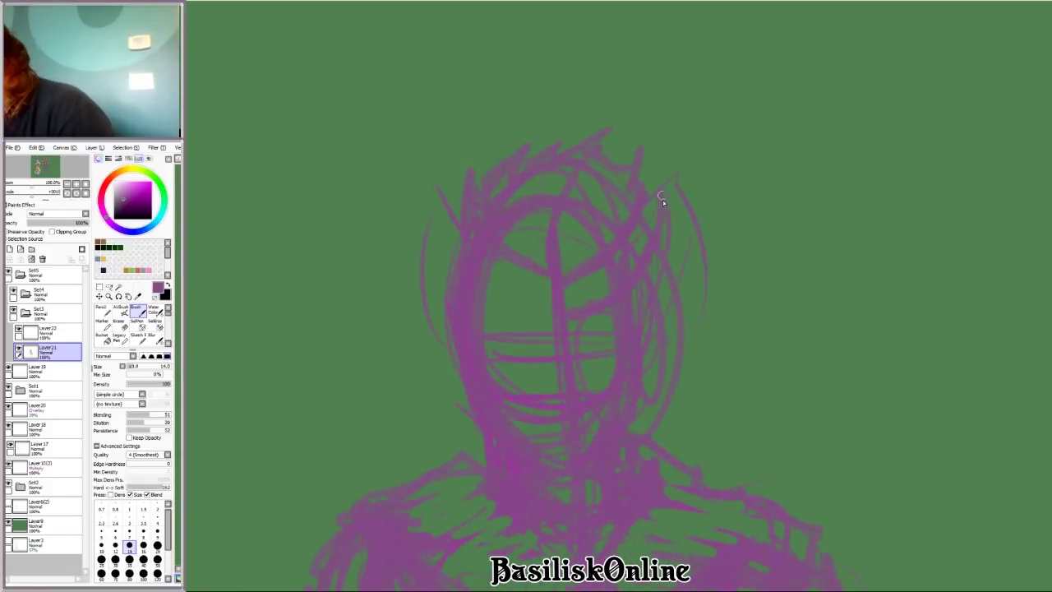
# Step: Sketch small pointed horns and a rounded ear on the sides of the head
pyautogui.press('Delete')
pyautogui.press('Delete')
pyautogui.press('Delete')
pyautogui.press('Delete')
pyautogui.press('Delete')
pyautogui.scroll(2, 641, 198)
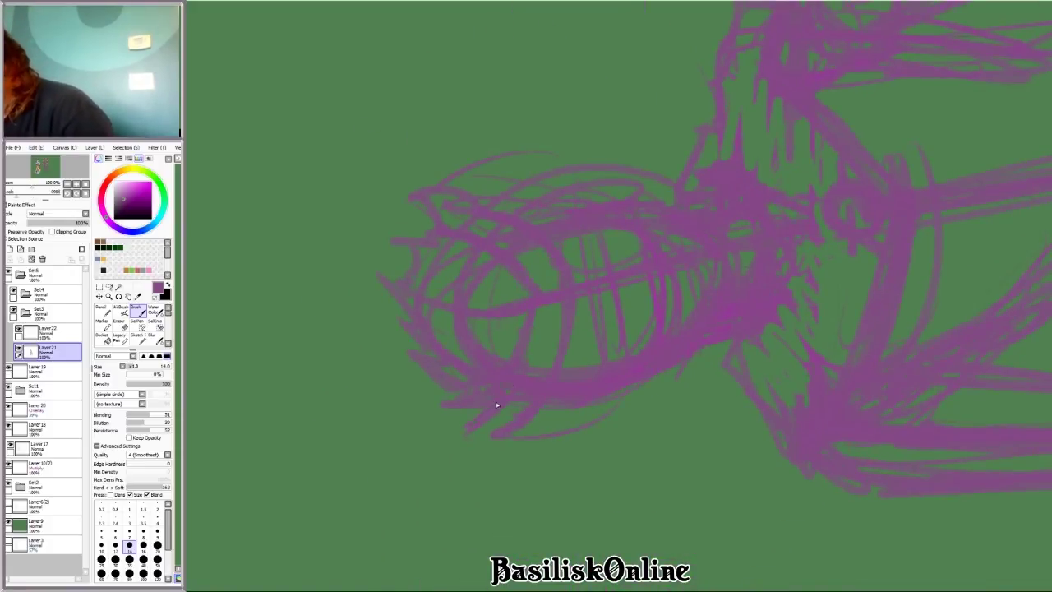
pyautogui.press('Home')
pyautogui.scroll(-2, 526, 246)
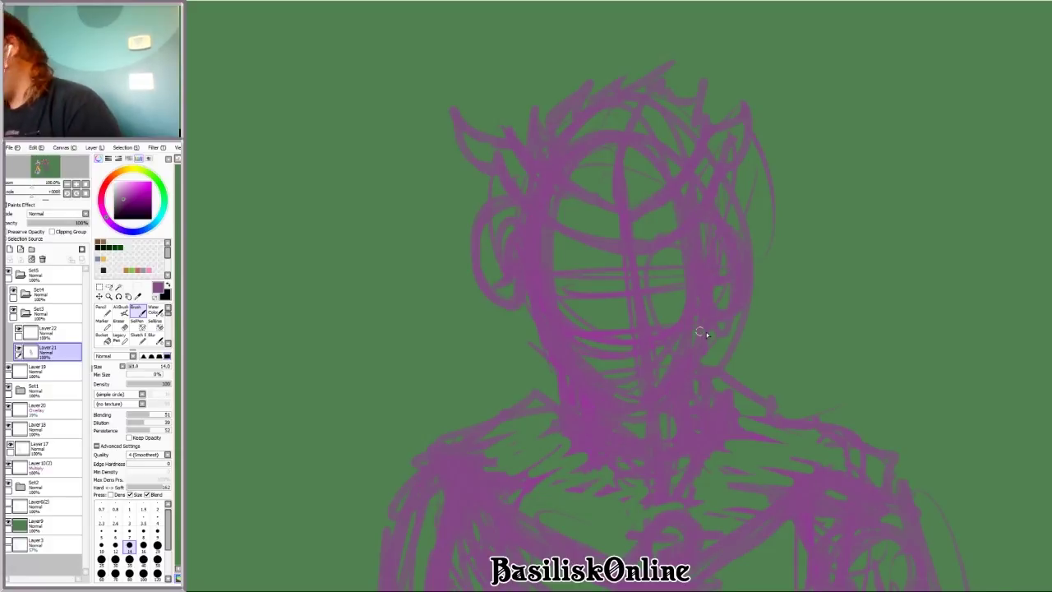
# Step: Refine the head sketch with guide strokes for the nose and mouth
pyautogui.press('Delete')
pyautogui.press('Delete')
pyautogui.press('Delete')
pyautogui.press('Delete')
pyautogui.press('Delete')
pyautogui.scroll(2, 520, 334)
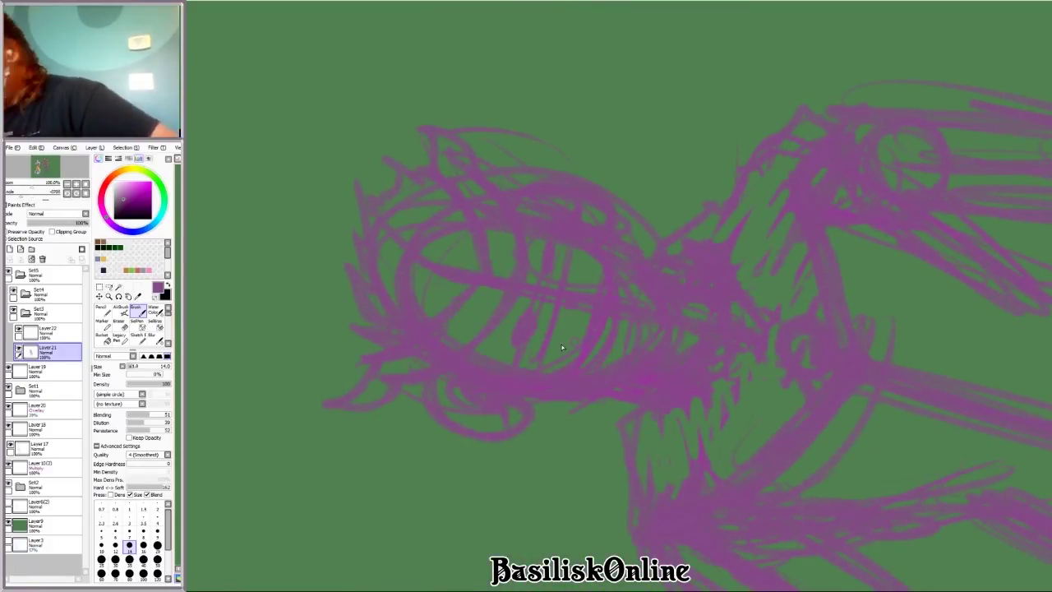
pyautogui.press('m')
pyautogui.press('b')
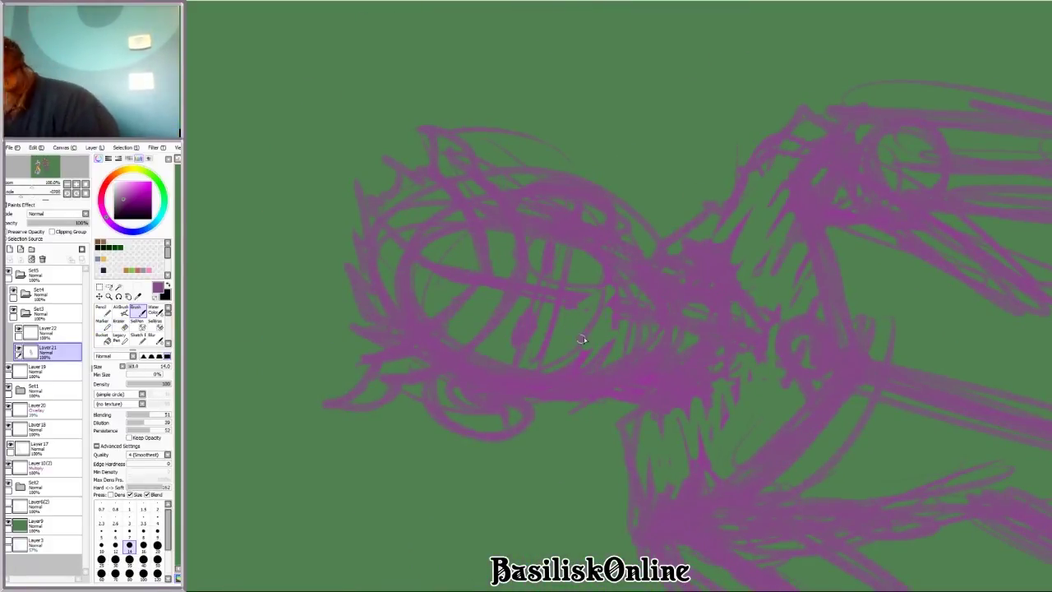
# Step: Fade the rough sketch to grey and ink the first horn and eyebrow in black with the Marker on the layer above
pyautogui.press('End')
pyautogui.press('End')
pyautogui.press('End')
pyautogui.scroll(-2, 590, 329)
pyautogui.moveTo(897, 341); pyautogui.dragTo(814, 233)
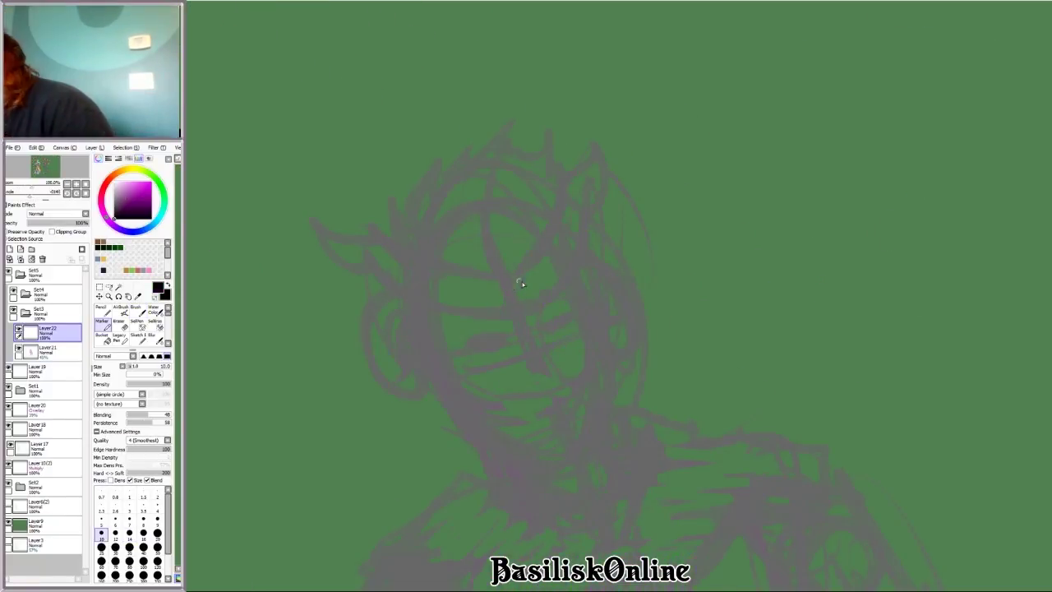
pyautogui.moveTo(514, 287); pyautogui.dragTo(564, 166)
pyautogui.moveTo(524, 319); pyautogui.dragTo(570, 285)
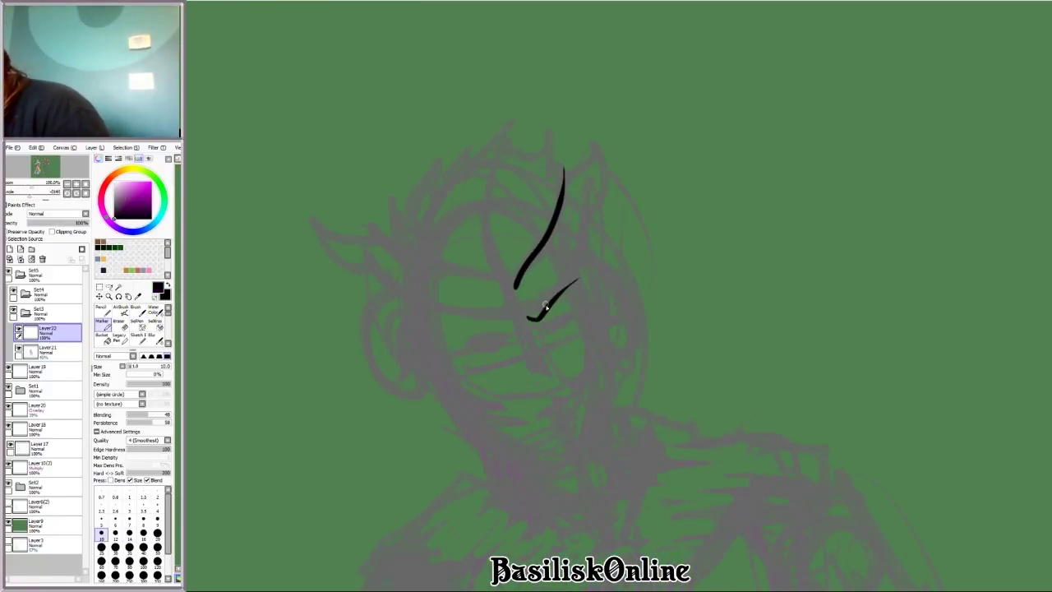
pyautogui.moveTo(565, 173)
pyautogui.mouseDown()
pyautogui.moveTo(576, 275)
pyautogui.moveTo(833, 358)
pyautogui.moveTo(779, 461)
pyautogui.mouseUp()
pyautogui.hotkey('ctrl', 'z')
# Step: Ink the inner edge of the opposite horn down to the centre of the forehead, redoing unsatisfactory strokes
pyautogui.moveTo(423, 235); pyautogui.dragTo(483, 322)
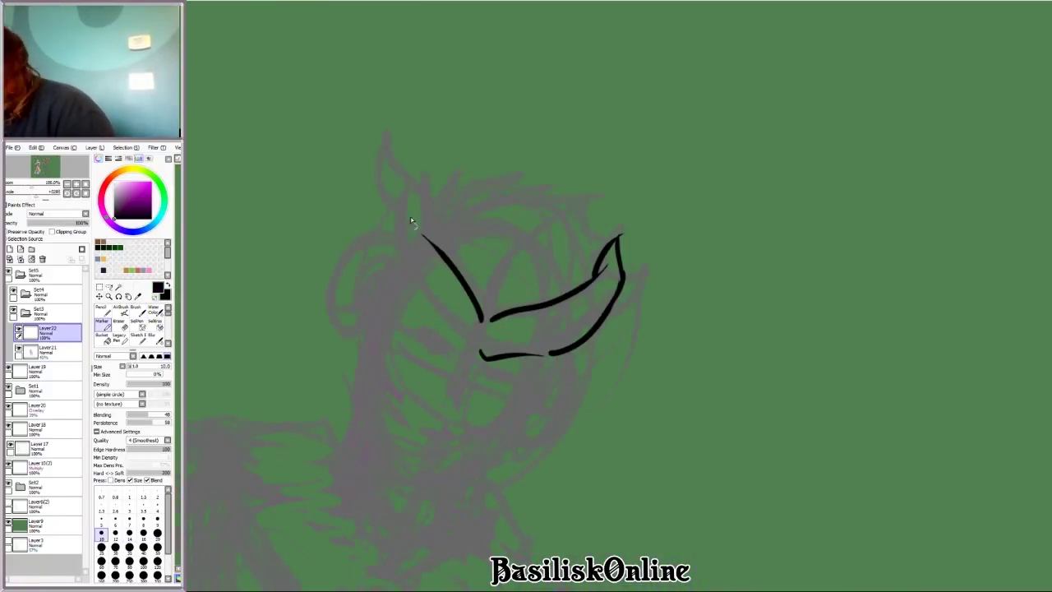
pyautogui.hotkey('ctrl', 'z')
pyautogui.moveTo(428, 199); pyautogui.dragTo(481, 316)
pyautogui.hotkey('ctrl', 'z')
pyautogui.moveTo(401, 276)
pyautogui.mouseDown()
pyautogui.moveTo(462, 349)
pyautogui.moveTo(411, 304)
pyautogui.mouseUp()
pyautogui.hotkey('ctrl', 'z')
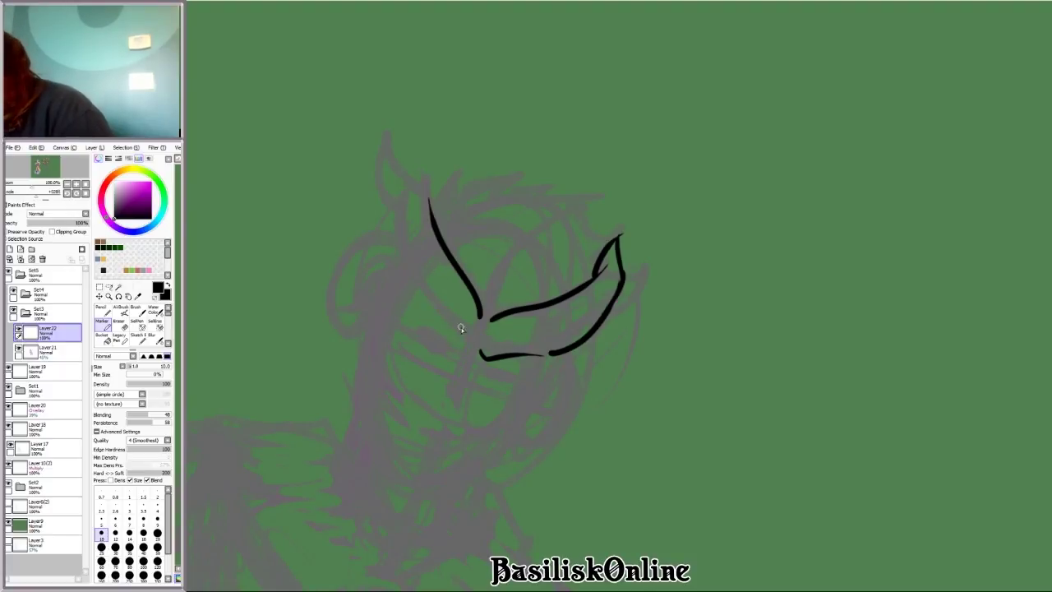
# Step: Ink the second eyebrow and the outer edge of the horn above it
pyautogui.moveTo(457, 338); pyautogui.dragTo(411, 304)
pyautogui.moveTo(407, 297)
pyautogui.mouseDown()
pyautogui.moveTo(434, 157)
pyautogui.moveTo(428, 197)
pyautogui.moveTo(835, 234)
pyautogui.moveTo(433, 364)
pyautogui.mouseUp()
pyautogui.hotkey('ctrl', 'z')
pyautogui.moveTo(448, 314); pyautogui.dragTo(433, 330)
pyautogui.moveTo(404, 291); pyautogui.dragTo(427, 335)
pyautogui.moveTo(348, 301)
pyautogui.mouseDown()
pyautogui.moveTo(352, 270)
pyautogui.moveTo(343, 287)
pyautogui.mouseUp()
pyautogui.hotkey('ctrl', 'z')
pyautogui.hotkey('ctrl', 'z')
# Step: Ink the spiky hair tufts between the two horns
pyautogui.moveTo(338, 250); pyautogui.dragTo(437, 195)
pyautogui.moveTo(450, 201); pyautogui.dragTo(421, 289)
pyautogui.moveTo(409, 232); pyautogui.dragTo(450, 190)
pyautogui.moveTo(450, 194); pyautogui.dragTo(477, 237)
pyautogui.scroll(-3, 644, 292)
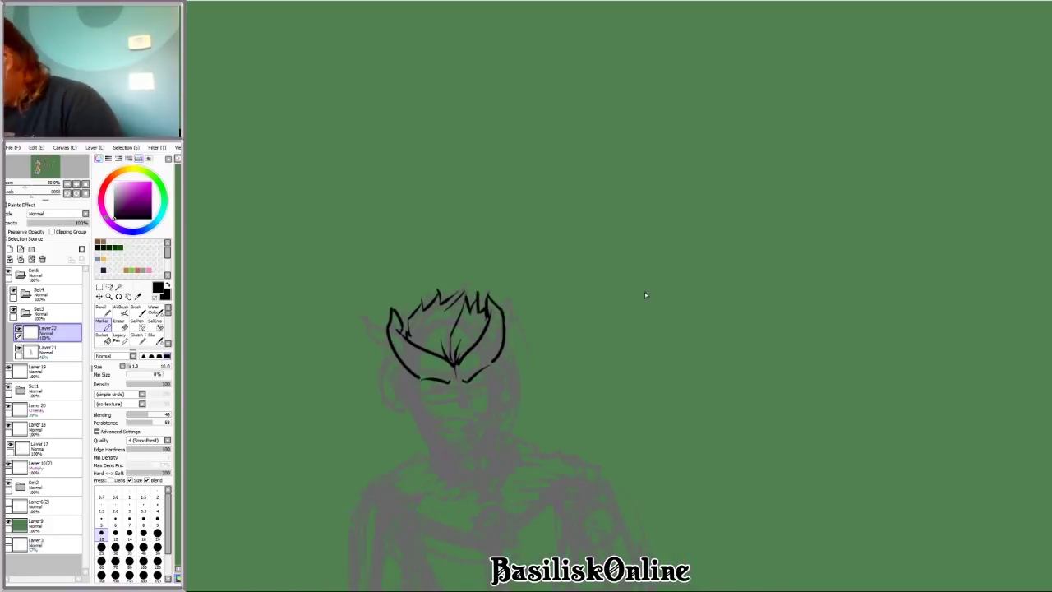
# Step: Ink the face outline from both temples down to a narrow chin and tidy the cheek line
pyautogui.moveTo(644, 291); pyautogui.dragTo(765, 368)
pyautogui.press('h')
pyautogui.scroll(3, 657, 359)
pyautogui.moveTo(462, 275); pyautogui.dragTo(445, 341)
pyautogui.moveTo(456, 299); pyautogui.dragTo(446, 391)
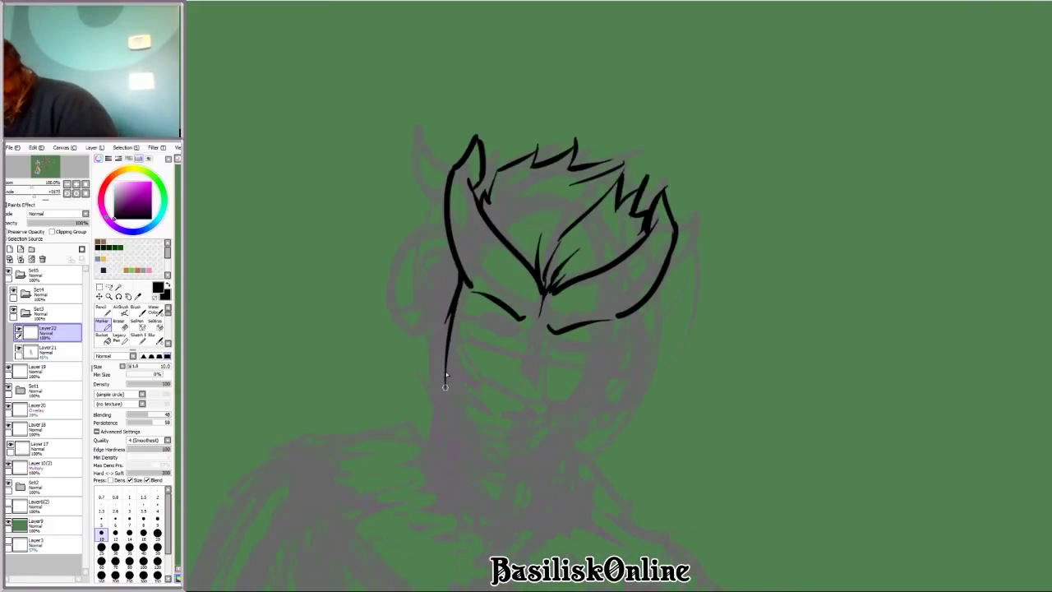
pyautogui.moveTo(462, 279)
pyautogui.mouseDown()
pyautogui.moveTo(503, 470)
pyautogui.moveTo(526, 470)
pyautogui.mouseUp()
pyautogui.moveTo(631, 309); pyautogui.dragTo(587, 429)
pyautogui.moveTo(519, 468); pyautogui.dragTo(586, 429)
pyautogui.scroll(-3, 587, 429)
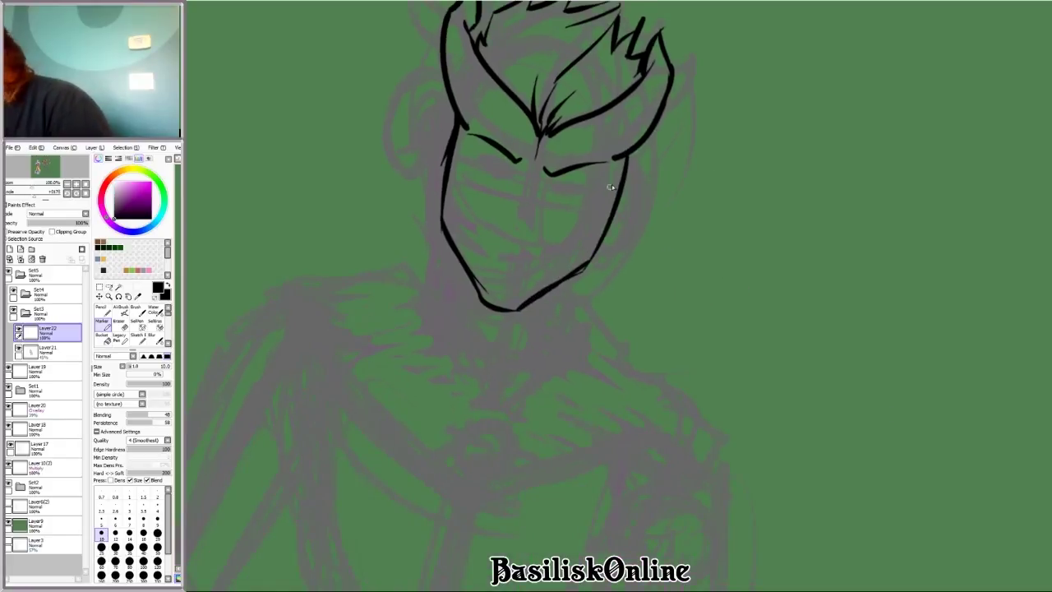
pyautogui.moveTo(611, 190); pyautogui.dragTo(587, 261)
pyautogui.press('e')
pyautogui.moveTo(624, 160)
pyautogui.mouseDown()
pyautogui.moveTo(596, 255)
pyautogui.moveTo(460, 345)
pyautogui.mouseUp()
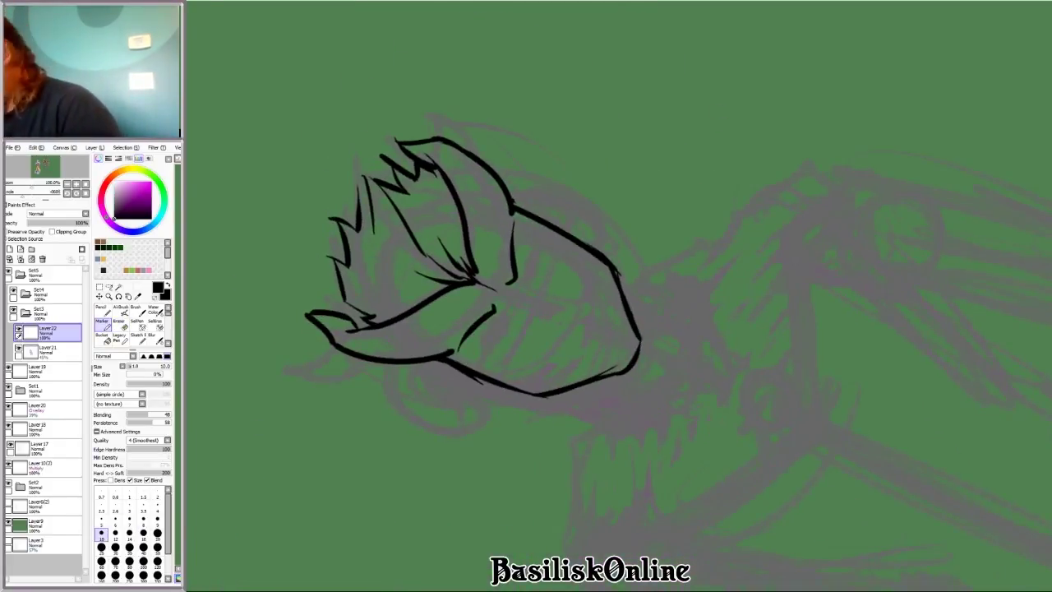
# Step: Ink an almond-shaped eye beneath each eyebrow
pyautogui.scroll(4, 386, 353)
pyautogui.moveTo(372, 314); pyautogui.dragTo(301, 405)
pyautogui.moveTo(392, 337)
pyautogui.mouseDown()
pyautogui.moveTo(335, 403)
pyautogui.moveTo(389, 356)
pyautogui.moveTo(328, 403)
pyautogui.mouseUp()
pyautogui.hotkey('ctrl', 'z')
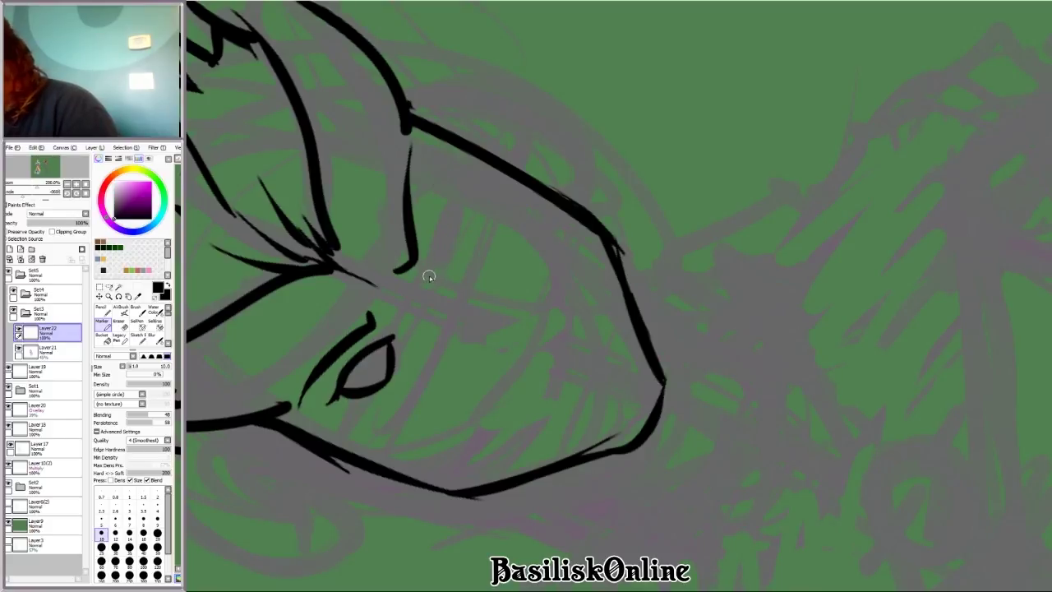
pyautogui.moveTo(428, 274)
pyautogui.mouseDown()
pyautogui.moveTo(431, 205)
pyautogui.moveTo(434, 277)
pyautogui.moveTo(464, 237)
pyautogui.mouseUp()
pyautogui.scroll(-4, 442, 200)
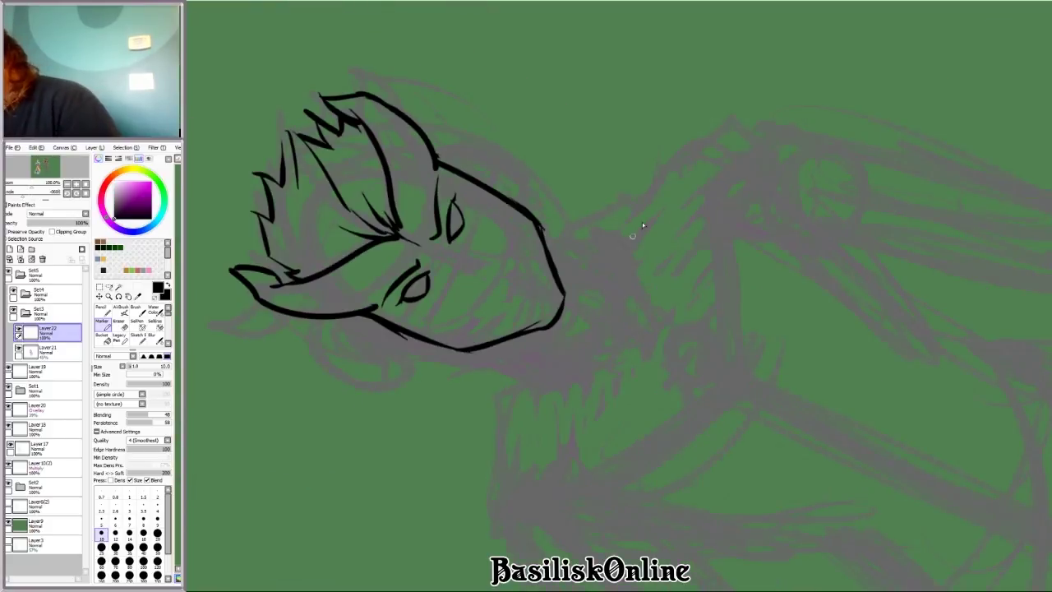
# Step: Refine the inked outline of the second eye, replacing a misplaced stroke
pyautogui.press('Delete')
pyautogui.scroll(4, 476, 330)
pyautogui.moveTo(476, 331)
pyautogui.mouseDown()
pyautogui.moveTo(538, 285)
pyautogui.moveTo(480, 345)
pyautogui.mouseUp()
pyautogui.hotkey('ctrl', 'z')
pyautogui.moveTo(536, 292); pyautogui.dragTo(477, 345)
pyautogui.scroll(-5, 464, 335)
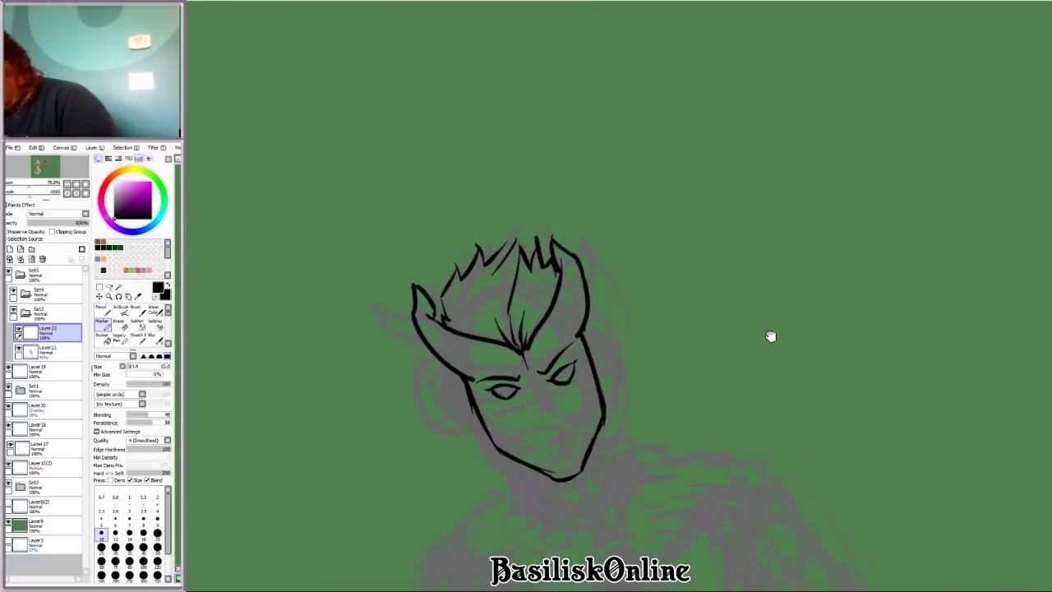
# Step: Lasso the second eye with its eyebrow and reposition them on a separate layer
pyautogui.press('End')
pyautogui.scroll(3, 539, 306)
pyautogui.press('Delete')
pyautogui.press('Delete')
pyautogui.press('Delete')
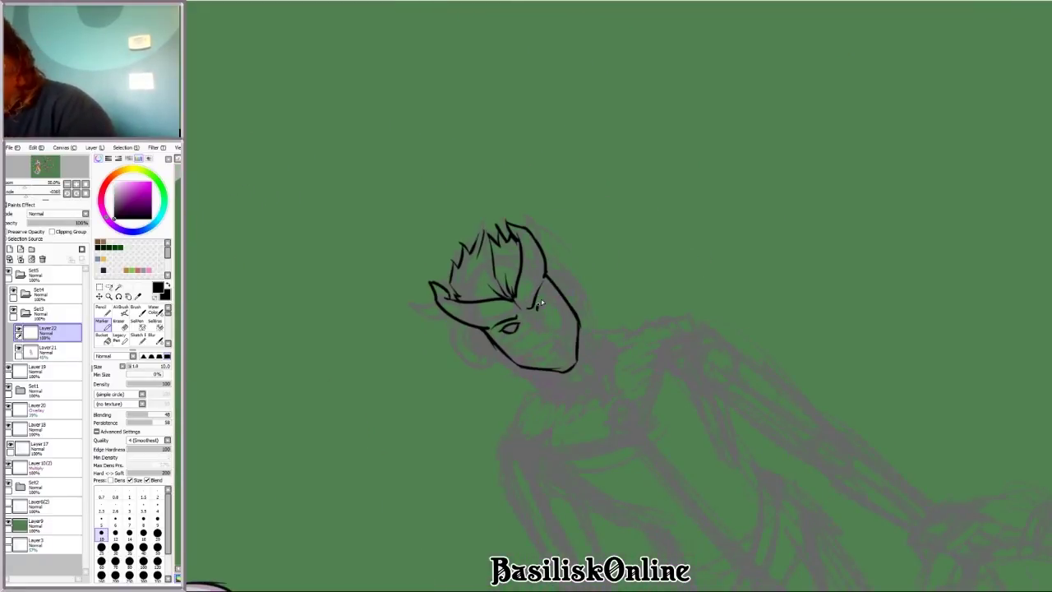
pyautogui.scroll(1, 539, 304)
pyautogui.press('l')
pyautogui.moveTo(485, 322)
pyautogui.mouseDown()
pyautogui.moveTo(526, 316)
pyautogui.moveTo(503, 343)
pyautogui.moveTo(484, 323)
pyautogui.moveTo(551, 309)
pyautogui.mouseUp()
pyautogui.press('v')
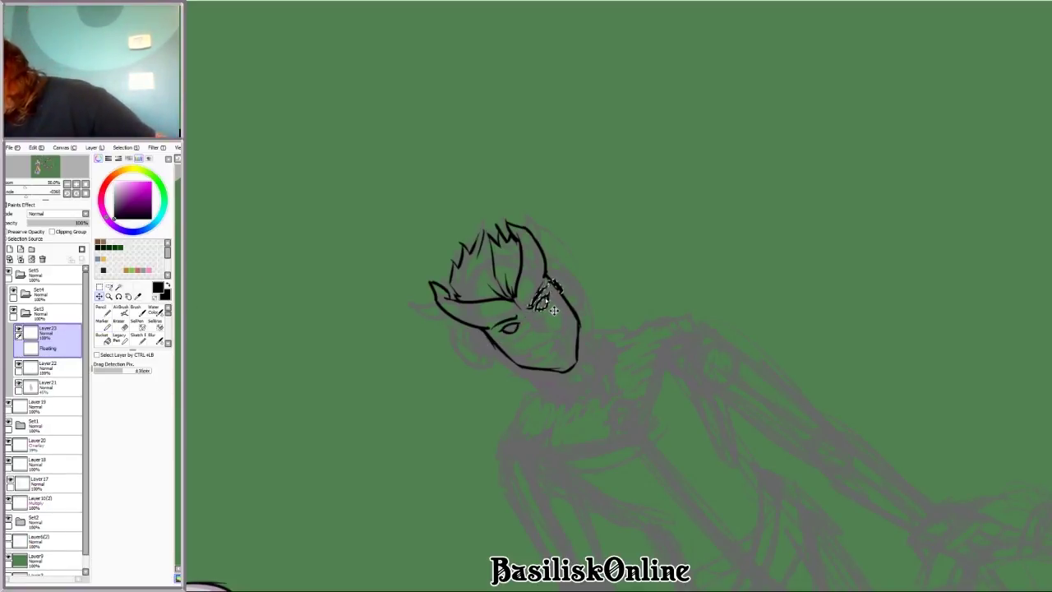
# Step: Clean up the stray ink around the inner end of the repositioned eyebrow
pyautogui.press('e')
pyautogui.scroll(2, 765, 313)
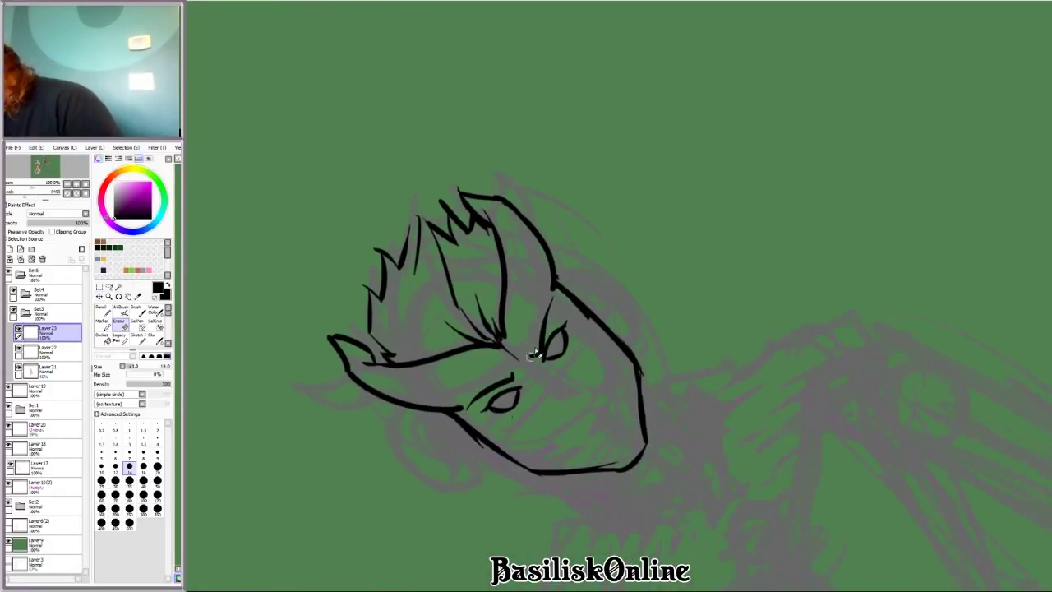
pyautogui.press('Down')
pyautogui.press('m')
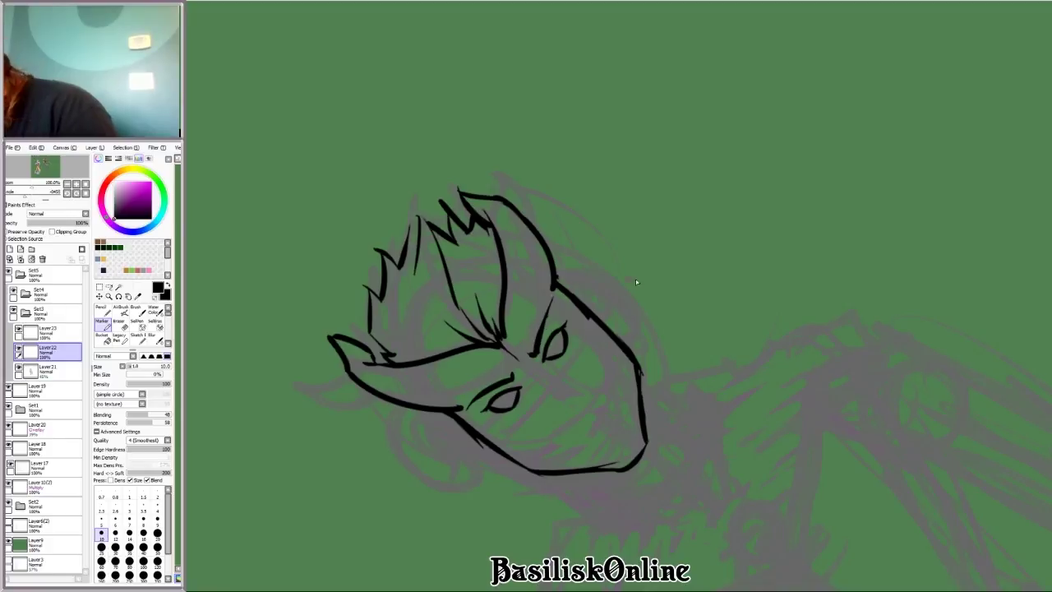
pyautogui.press('Home')
pyautogui.press('Up')
pyautogui.scroll(-3, 721, 446)
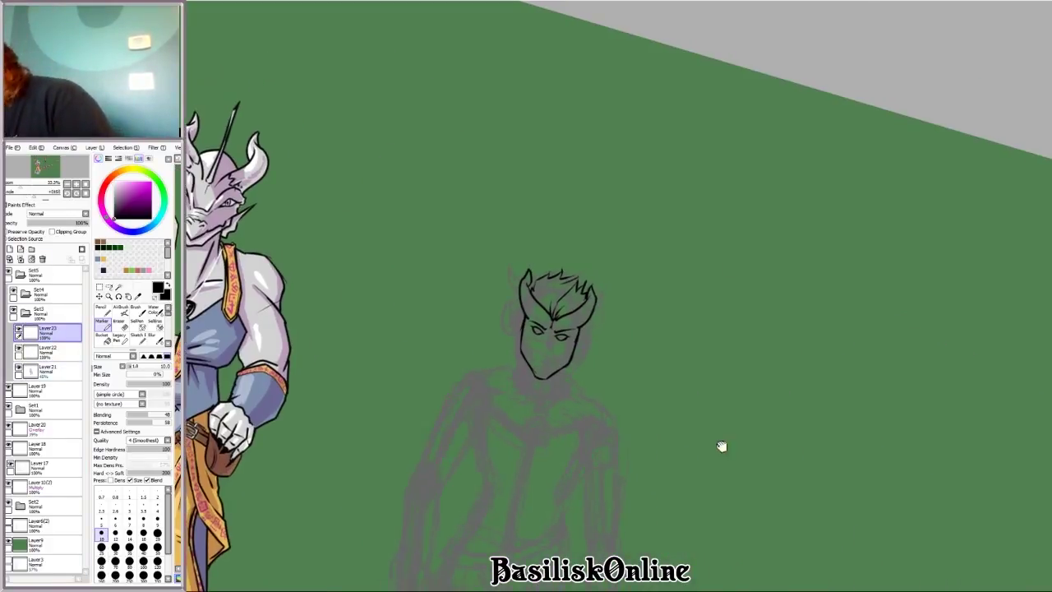
# Step: Lasso both eyes and eyebrows and adjust their placement on the face with a transform
pyautogui.scroll(2, 765, 334)
pyautogui.press('Delete')
pyautogui.press('Delete')
pyautogui.press('Delete')
pyautogui.scroll(1, 634, 234)
pyautogui.press('l')
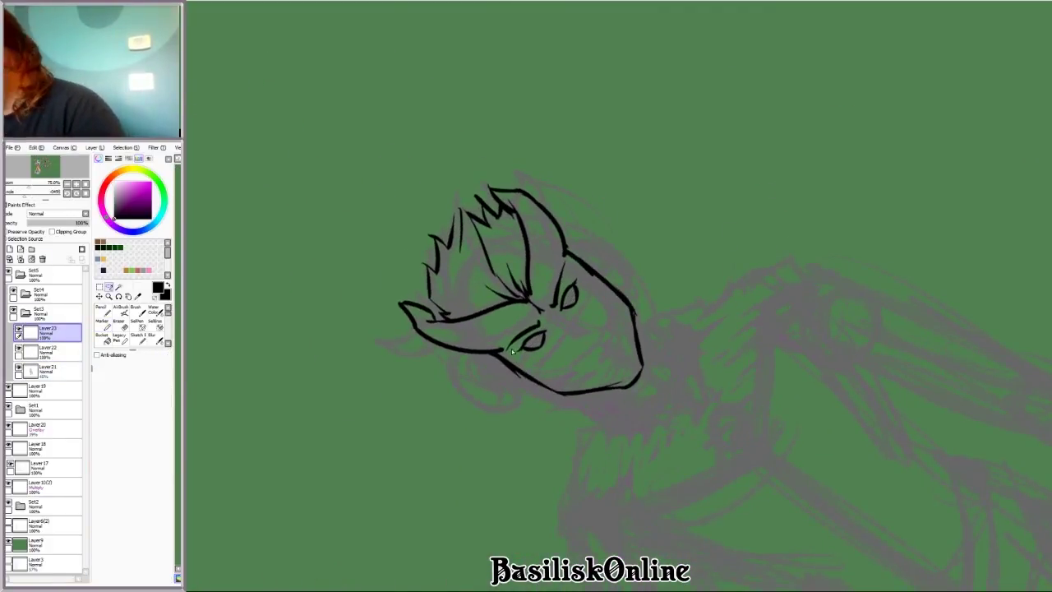
pyautogui.moveTo(544, 296); pyautogui.dragTo(567, 271)
pyautogui.hotkey('ctrl', 't')
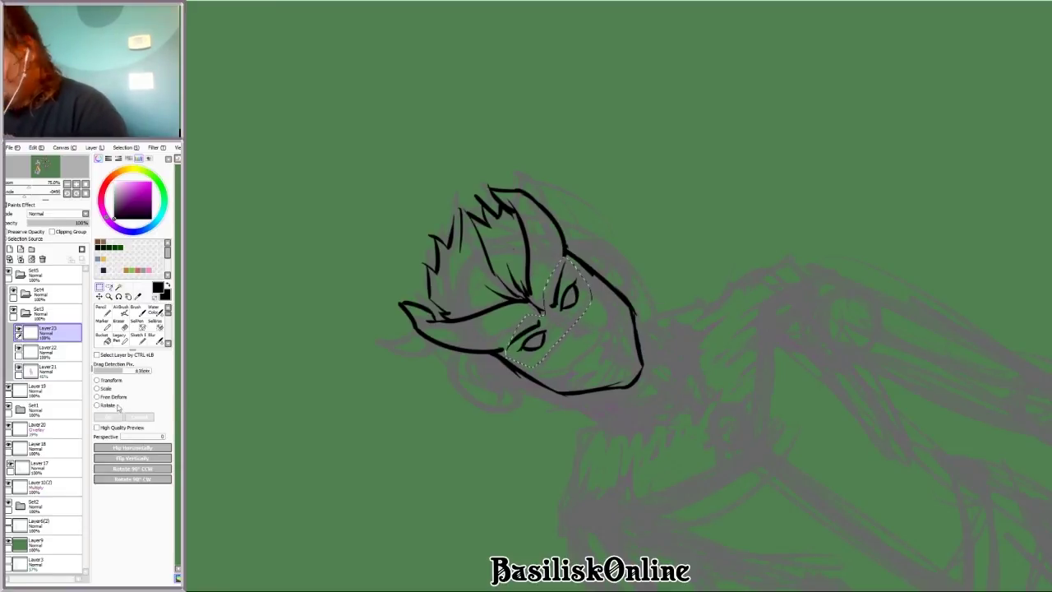
pyautogui.moveTo(625, 251); pyautogui.dragTo(631, 248)
pyautogui.click(119, 419)
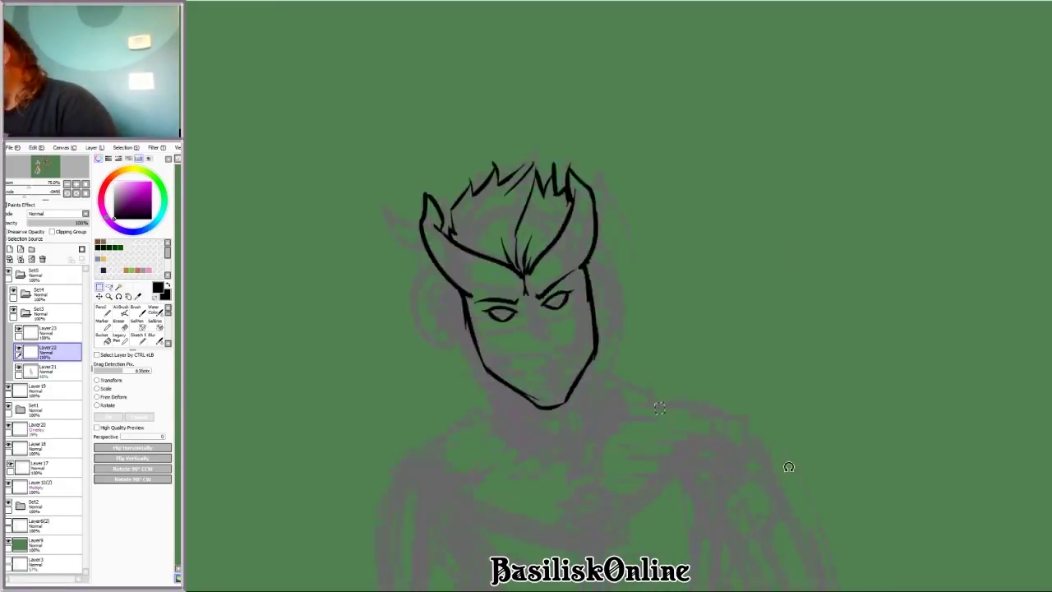
# Step: Set the Marker size to 7 and ink a small nose with a rounded tip below the eyes
pyautogui.scroll(5, 464, 345)
pyautogui.press('e')
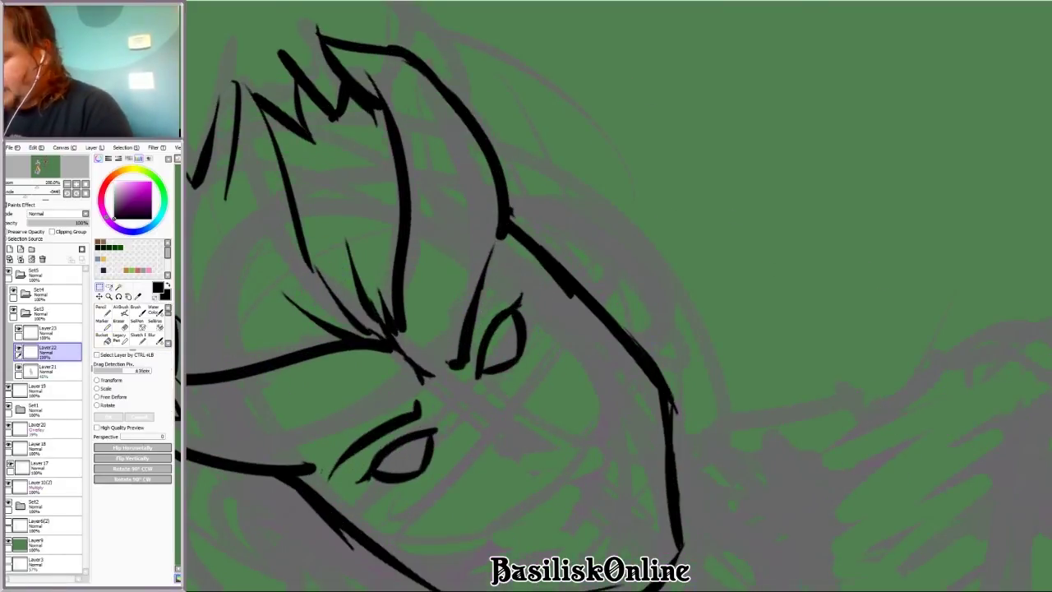
pyautogui.scroll(-5, 768, 241)
pyautogui.press('Delete')
pyautogui.press('n')
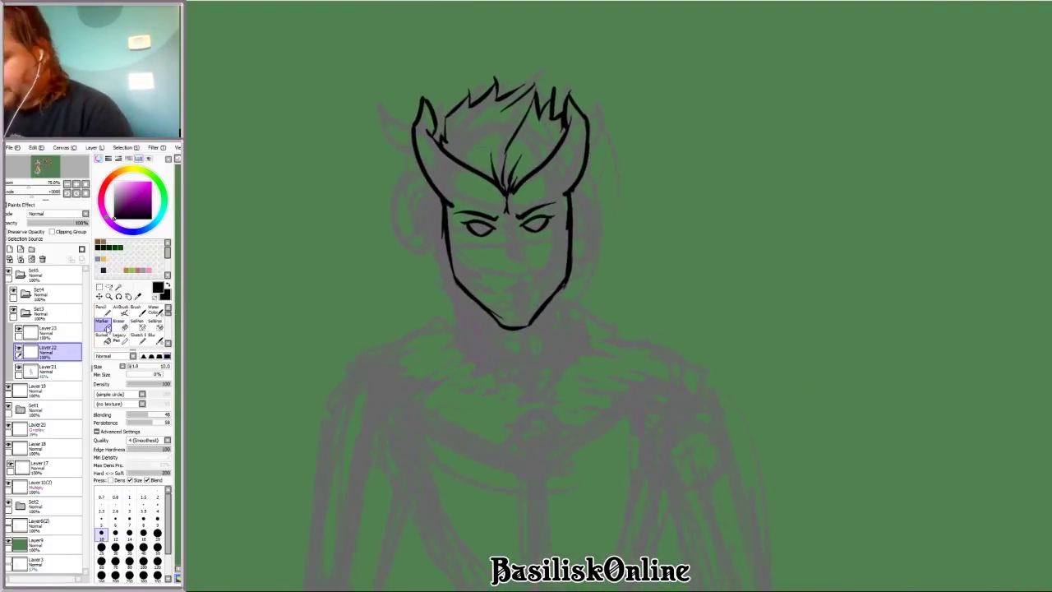
pyautogui.scroll(6, 484, 293)
pyautogui.hotkey('ctrl', 'z')
pyautogui.press('Delete')
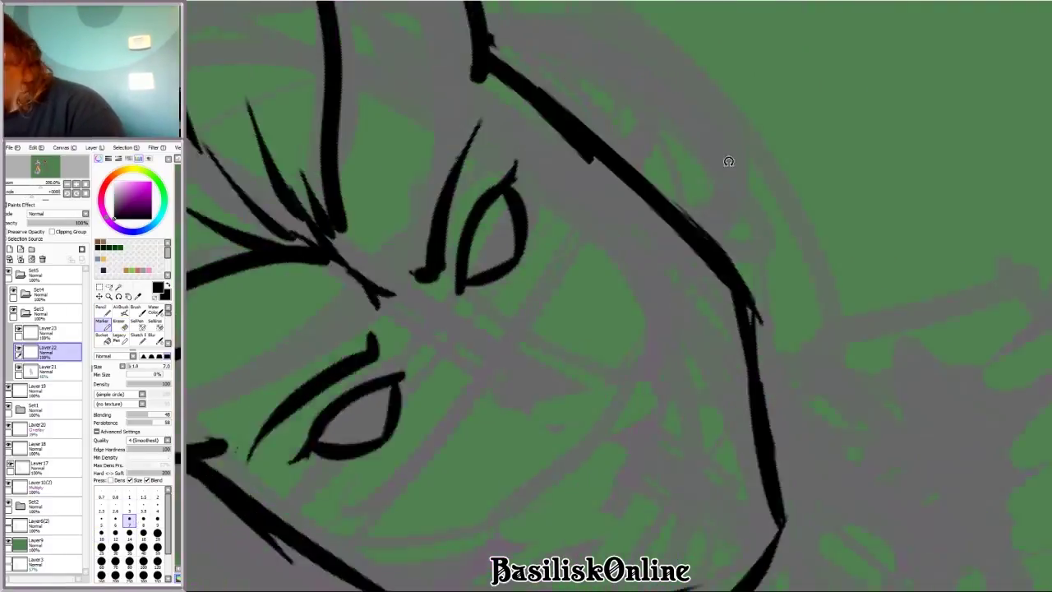
pyautogui.scroll(2, 594, 349)
pyautogui.moveTo(582, 379); pyautogui.dragTo(597, 308)
pyautogui.press('Delete')
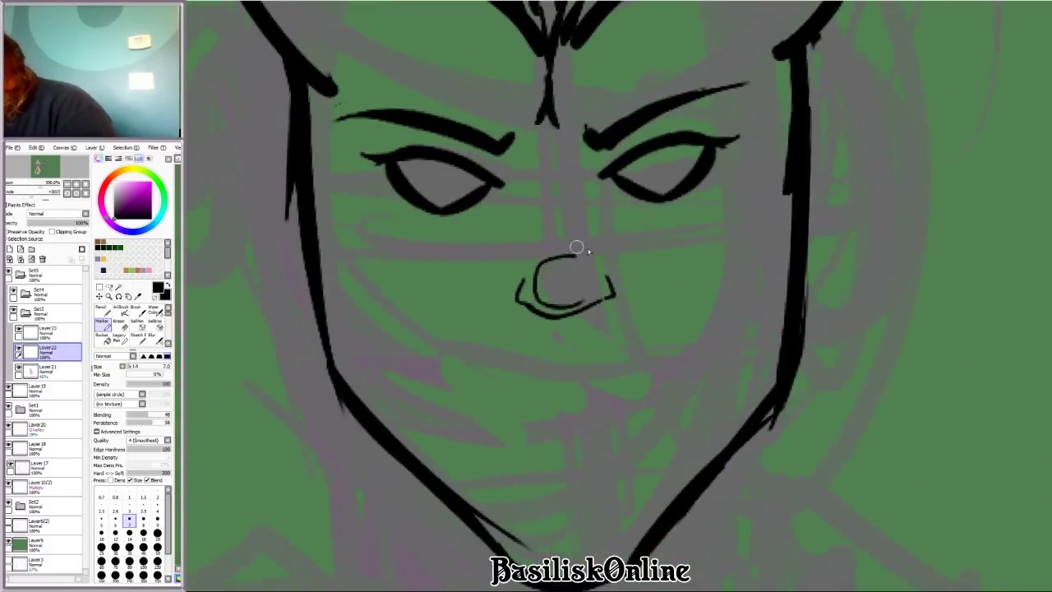
# Step: Redraw the nose with curved nostrils and erase the circular construction line inside it
pyautogui.hotkey('ctrl', 'z')
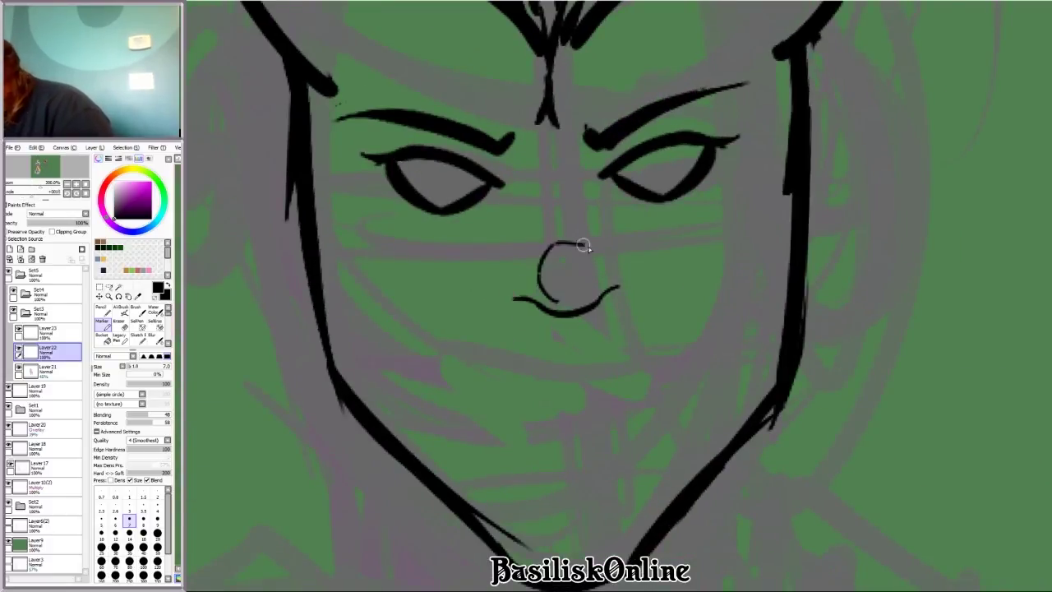
pyautogui.hotkey('ctrl', 'z')
pyautogui.press('Delete')
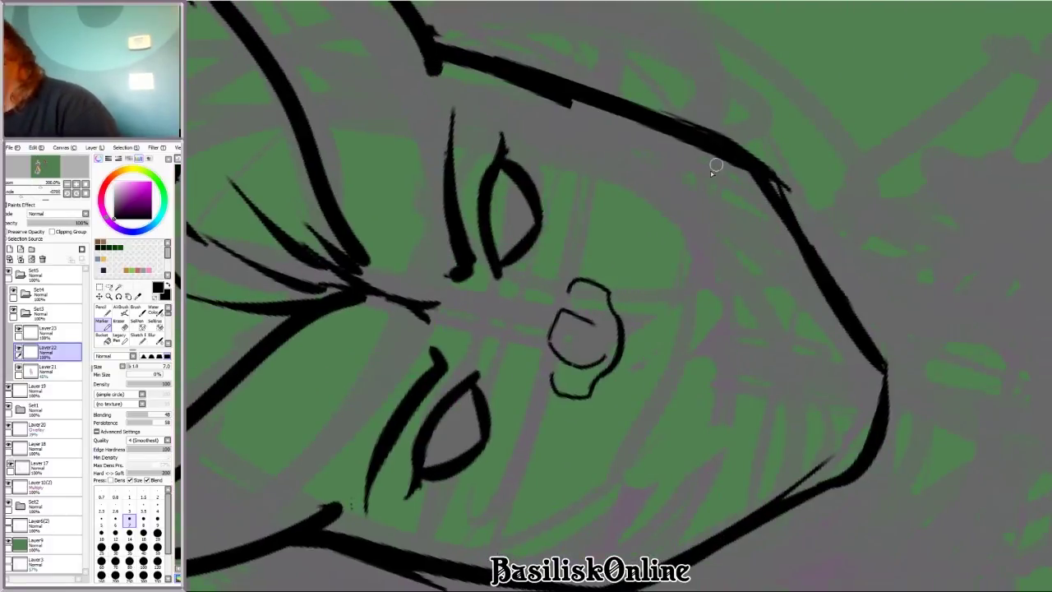
pyautogui.press('e')
pyautogui.moveTo(575, 332); pyautogui.dragTo(586, 357)
pyautogui.press('Delete')
# Step: Draw a faint centre guide line down the face and scale the nose to fit around it
pyautogui.scroll(-6, 710, 261)
pyautogui.moveTo(710, 260)
pyautogui.mouseDown()
pyautogui.moveTo(755, 331)
pyautogui.moveTo(529, 259)
pyautogui.mouseUp()
pyautogui.press('m')
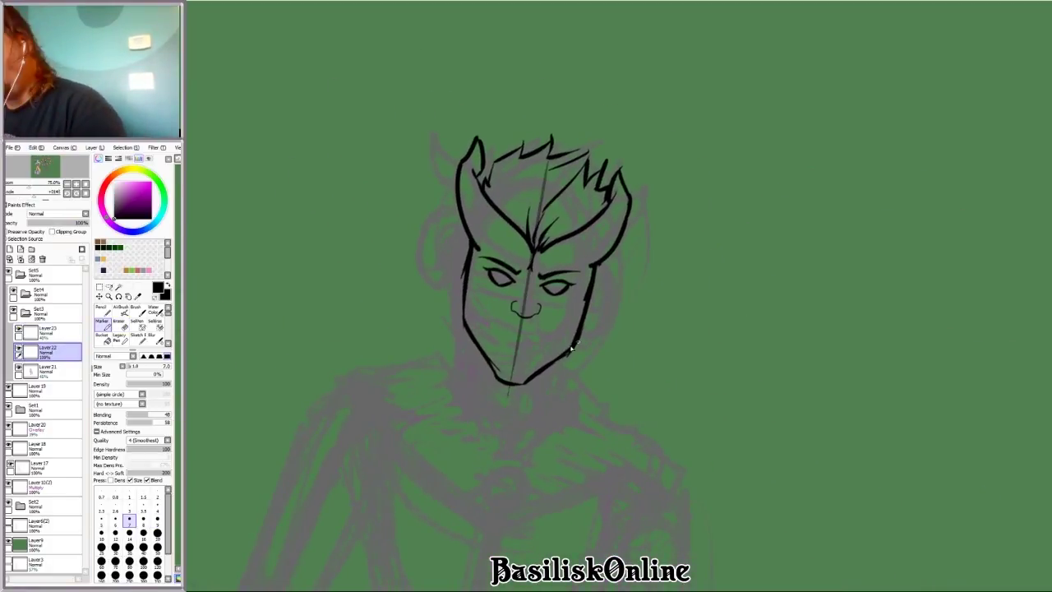
pyautogui.scroll(2, 570, 347)
pyautogui.hotkey('ctrl', 't')
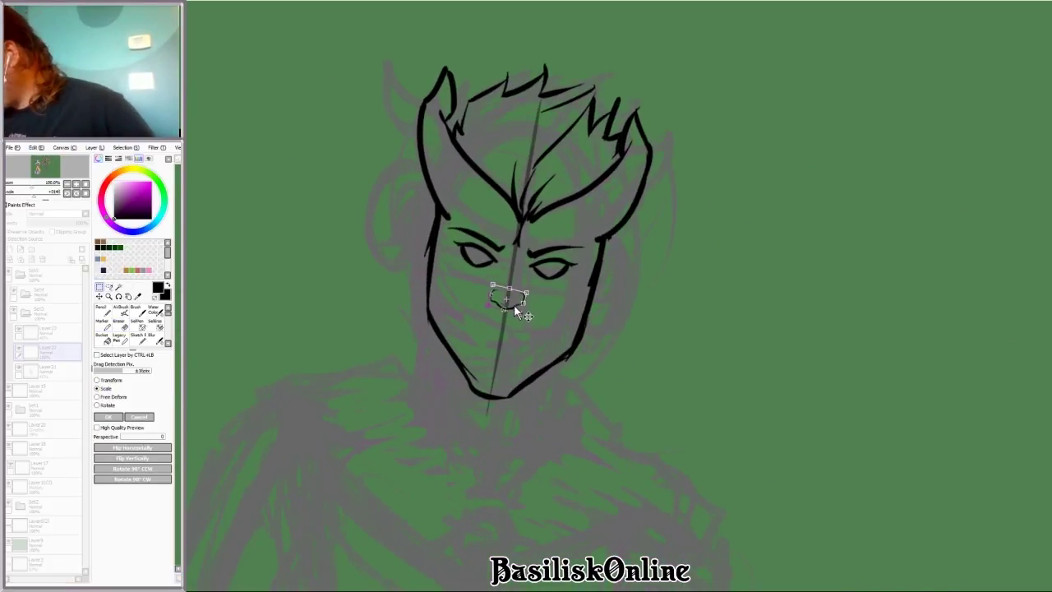
pyautogui.press('Return')
# Step: Re-ink the nose with curled nostrils and a pointed underside centred on the guide line
pyautogui.press('Delete')
pyautogui.press('Delete')
pyautogui.press('Delete')
pyautogui.scroll(4, 562, 352)
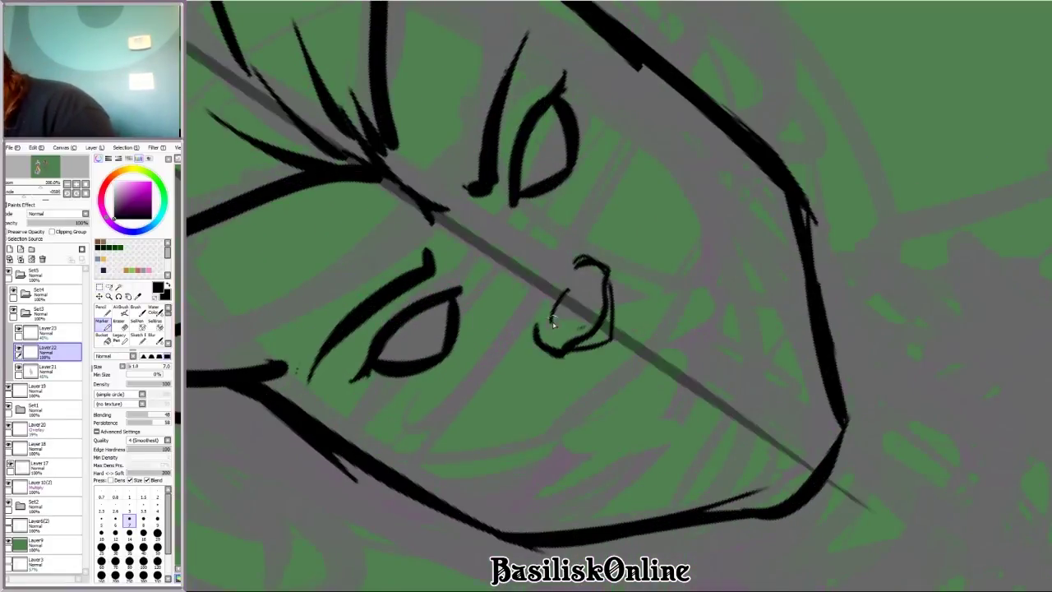
pyautogui.press('Home')
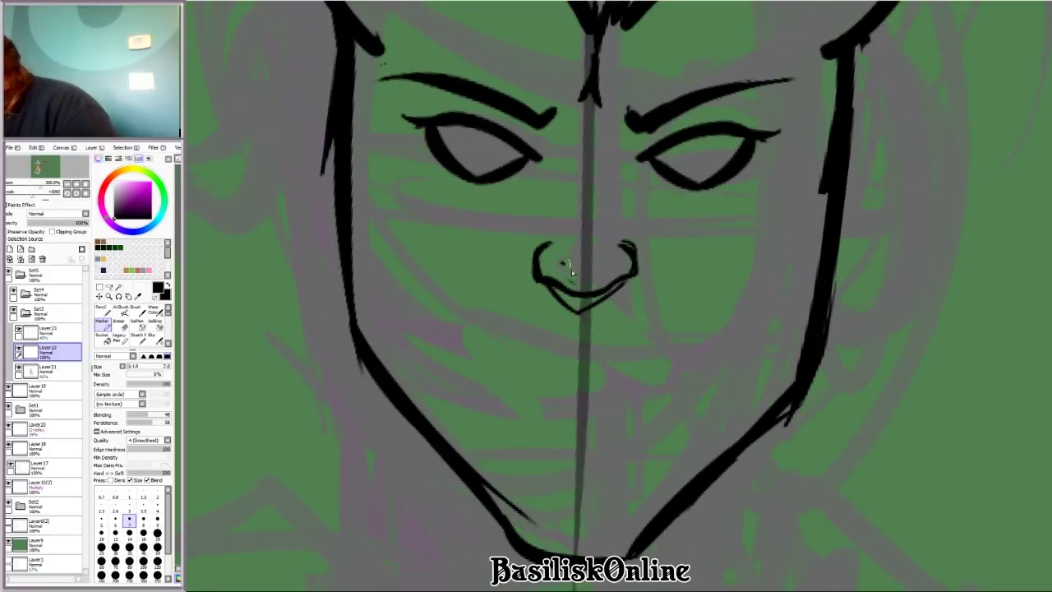
# Step: Ink a thin bridge line along the nose and a short inner stroke beside one nostril
pyautogui.moveTo(566, 253); pyautogui.dragTo(565, 278)
pyautogui.scroll(-2, 565, 277)
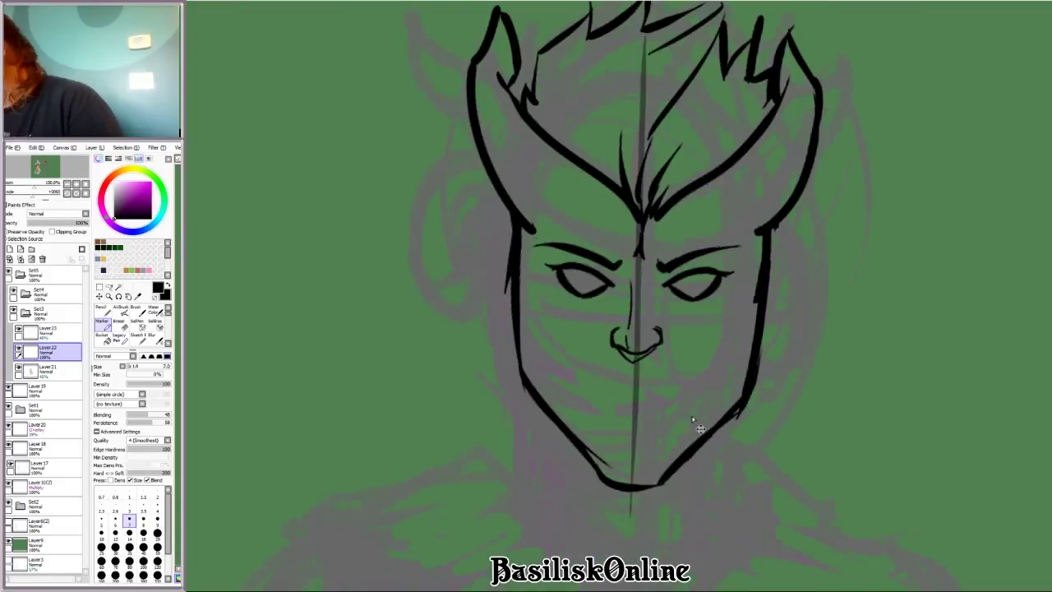
pyautogui.scroll(2, 585, 232)
pyautogui.press('e')
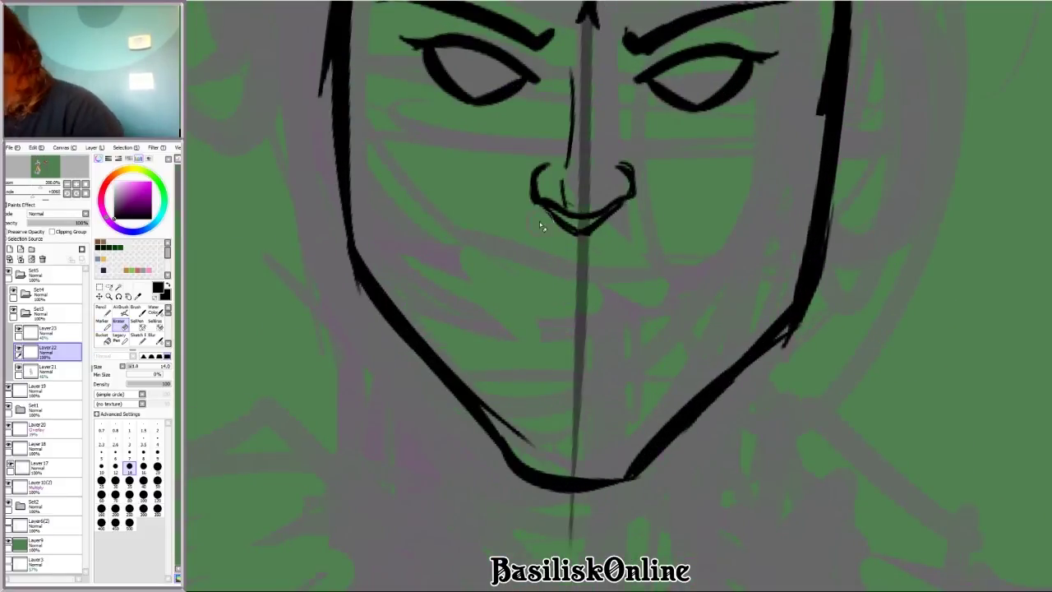
pyautogui.press('b')
pyautogui.scroll(-5, 588, 265)
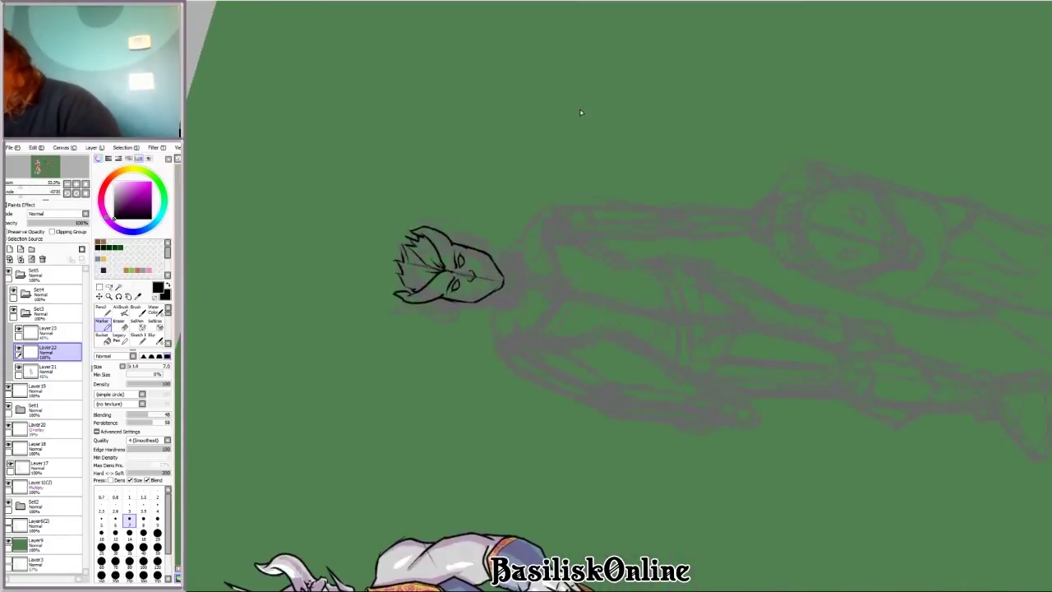
# Step: Try inking a smiling mouth below the nose with a notched upper lip, pointed corners and a curved lower lip
pyautogui.scroll(5, 444, 231)
pyautogui.scroll(2, 445, 230)
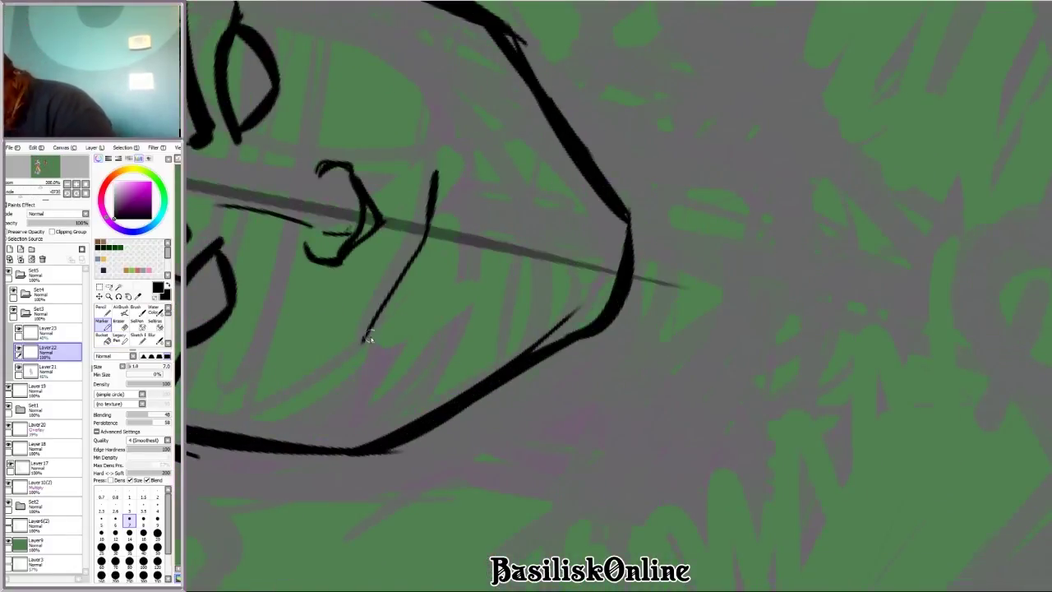
pyautogui.moveTo(367, 339); pyautogui.dragTo(465, 230)
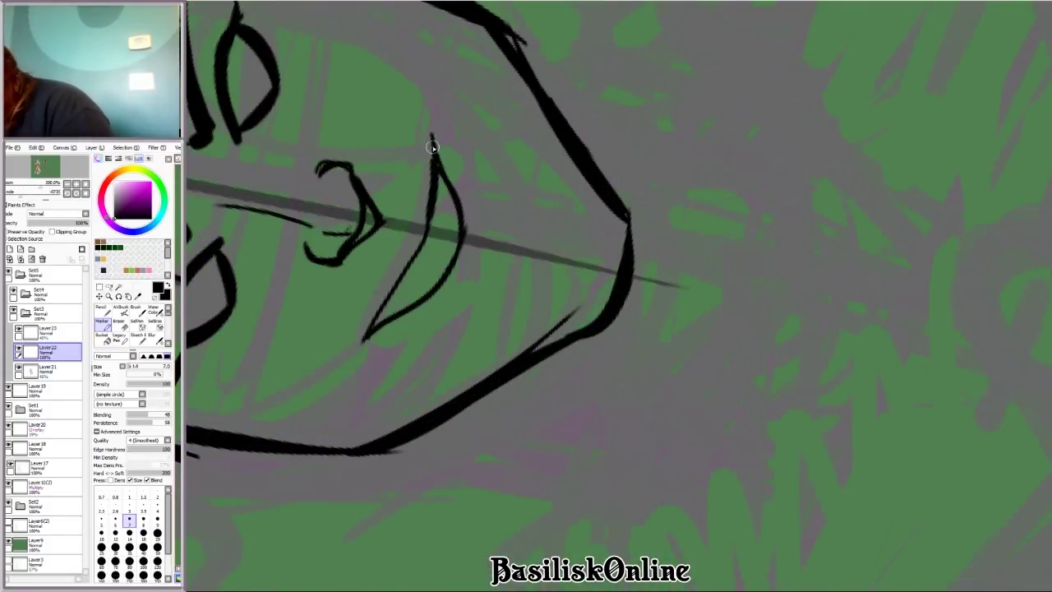
pyautogui.moveTo(365, 337); pyautogui.dragTo(414, 229)
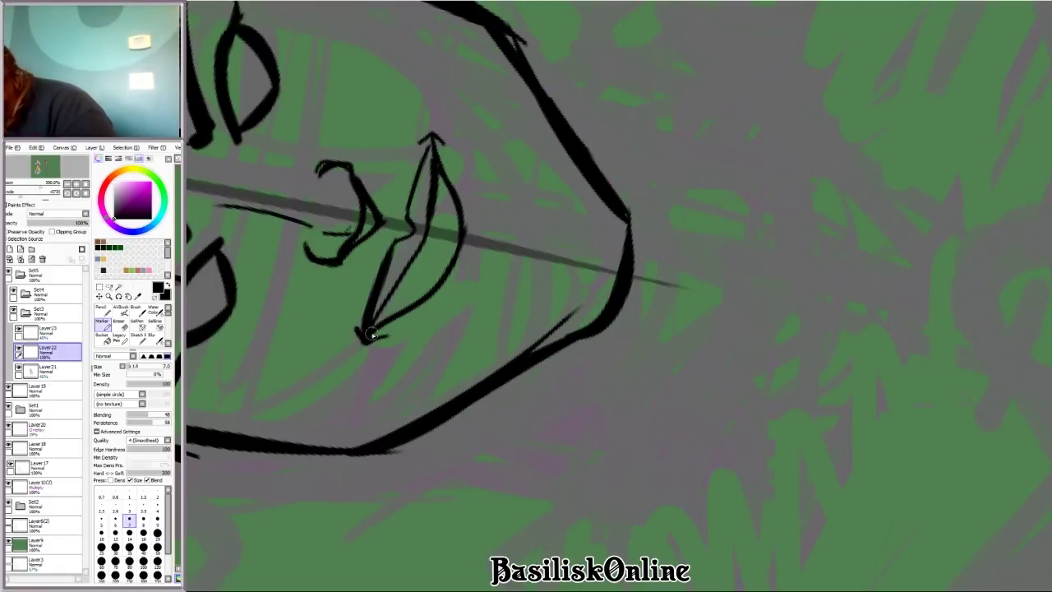
pyautogui.moveTo(384, 336)
pyautogui.mouseDown()
pyautogui.moveTo(459, 298)
pyautogui.moveTo(434, 141)
pyautogui.mouseUp()
pyautogui.scroll(-3, 689, 254)
pyautogui.scroll(2, 764, 165)
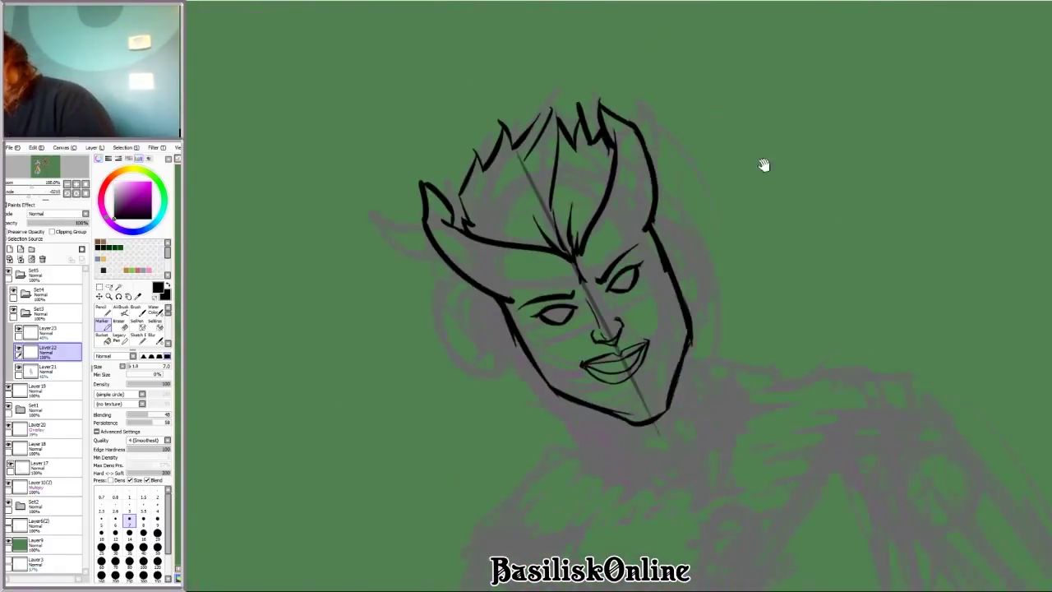
pyautogui.scroll(1, 771, 262)
pyautogui.scroll(2, 771, 263)
pyautogui.moveTo(501, 249)
pyautogui.mouseDown()
pyautogui.moveTo(523, 383)
pyautogui.moveTo(440, 480)
pyautogui.moveTo(528, 413)
pyautogui.mouseUp()
# Step: Erase the inked mouth below the nose, enlarging the Eraser to size 35
pyautogui.press('e')
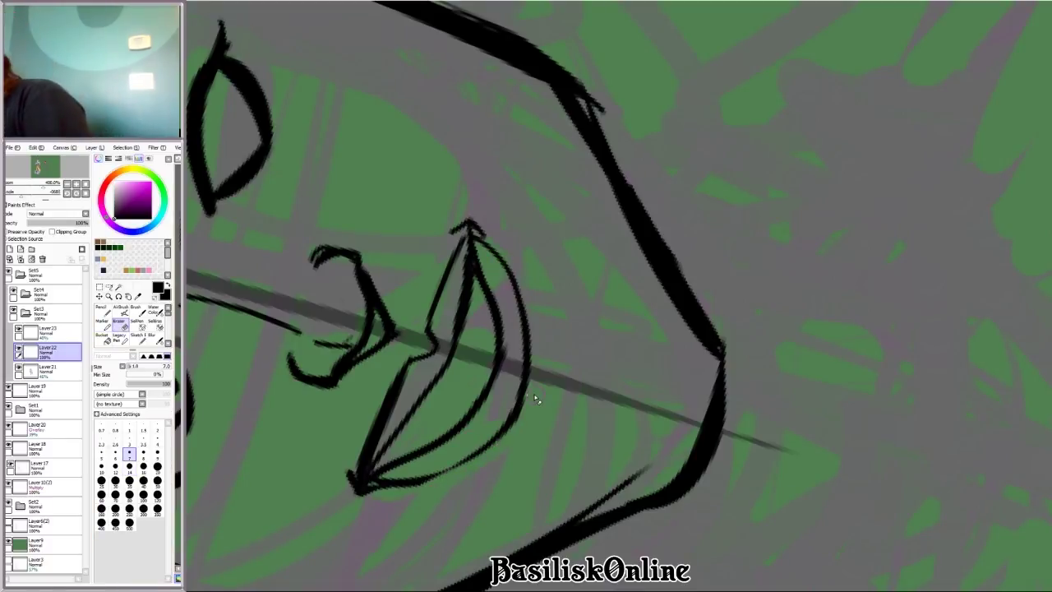
pyautogui.scroll(-3, 535, 399)
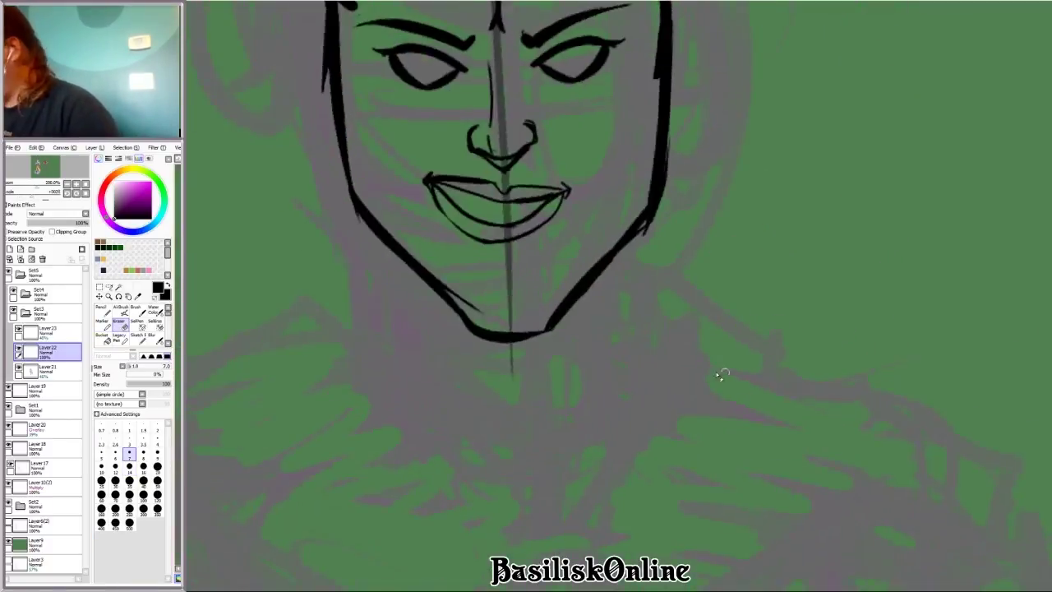
pyautogui.press('Delete')
pyautogui.scroll(1, 718, 347)
pyautogui.scroll(2, 558, 346)
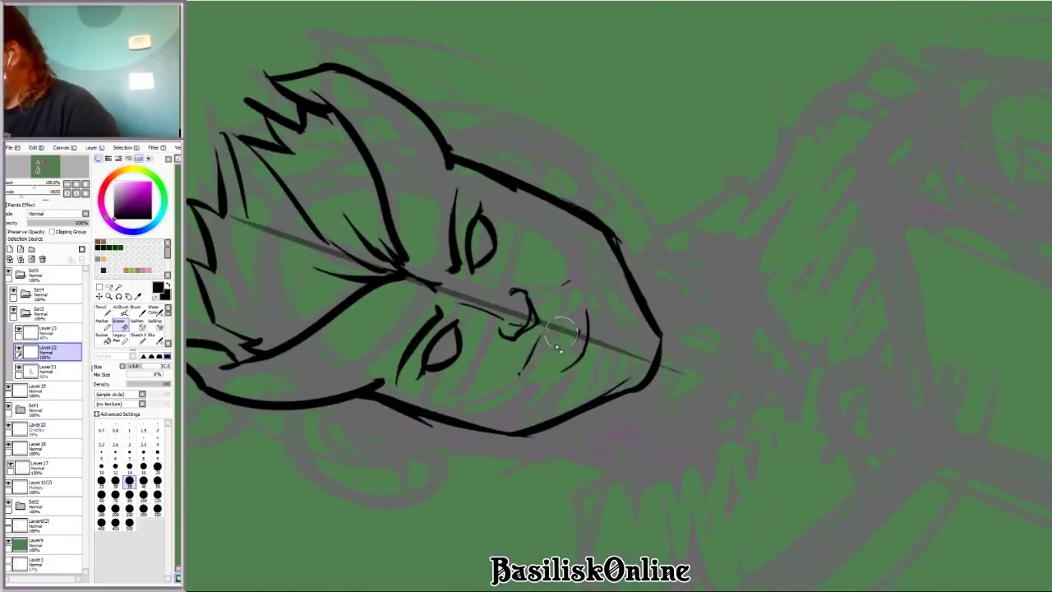
# Step: Draw faint guide lines on Layer23 from beneath each eye straight down to the jaw
pyautogui.press('b')
pyautogui.press('Home')
pyautogui.scroll(-2, 723, 435)
pyautogui.scroll(1, 436, 173)
pyautogui.moveTo(435, 172); pyautogui.dragTo(427, 317)
pyautogui.moveTo(559, 182); pyautogui.dragTo(544, 333)
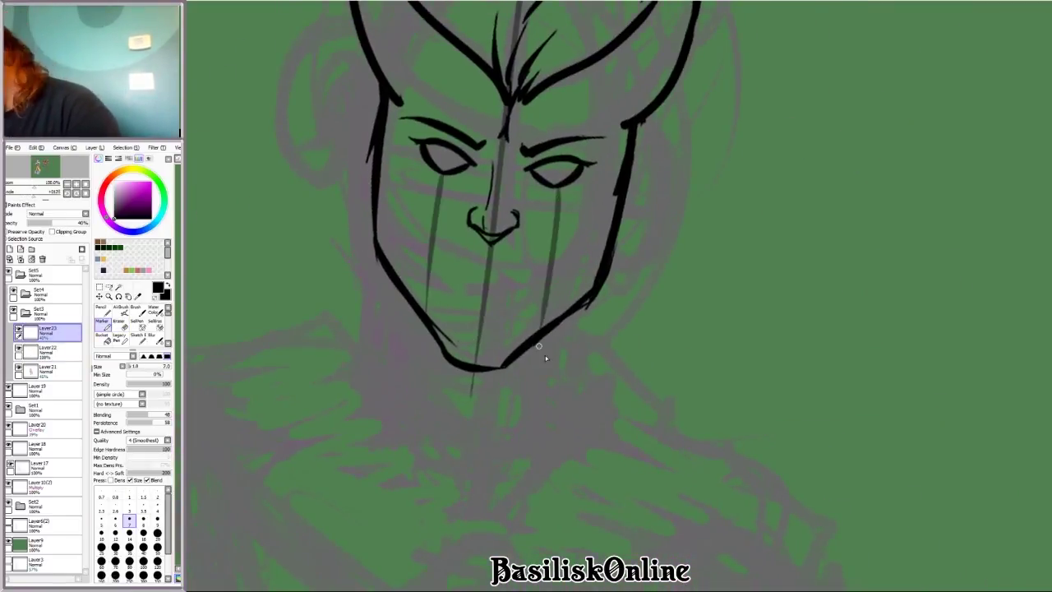
pyautogui.scroll(-3, 912, 226)
pyautogui.press('Delete')
pyautogui.scroll(1, 912, 226)
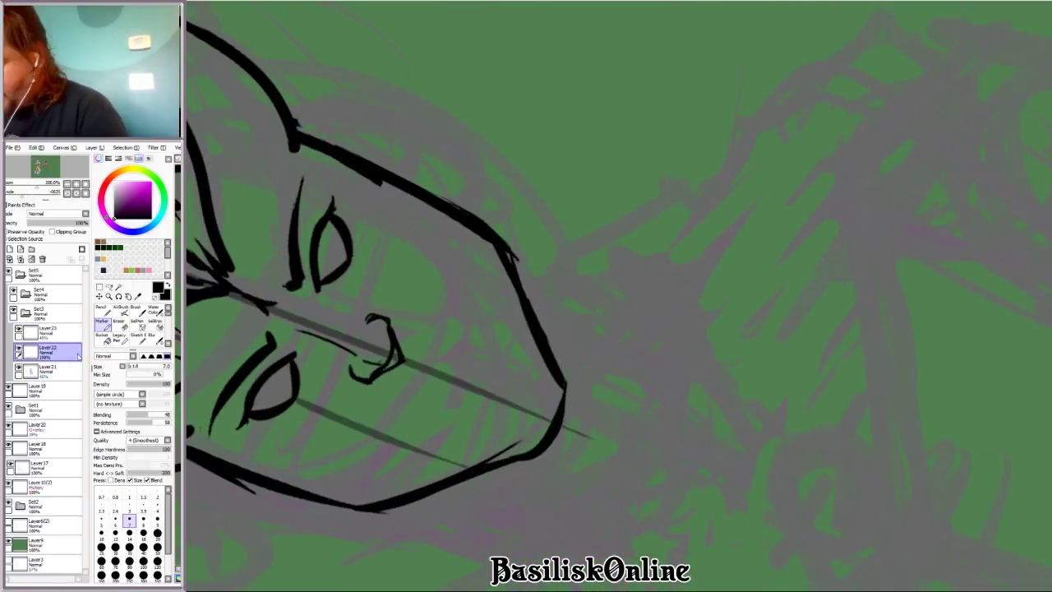
pyautogui.scroll(-1, 454, 273)
pyautogui.scroll(-3, 735, 337)
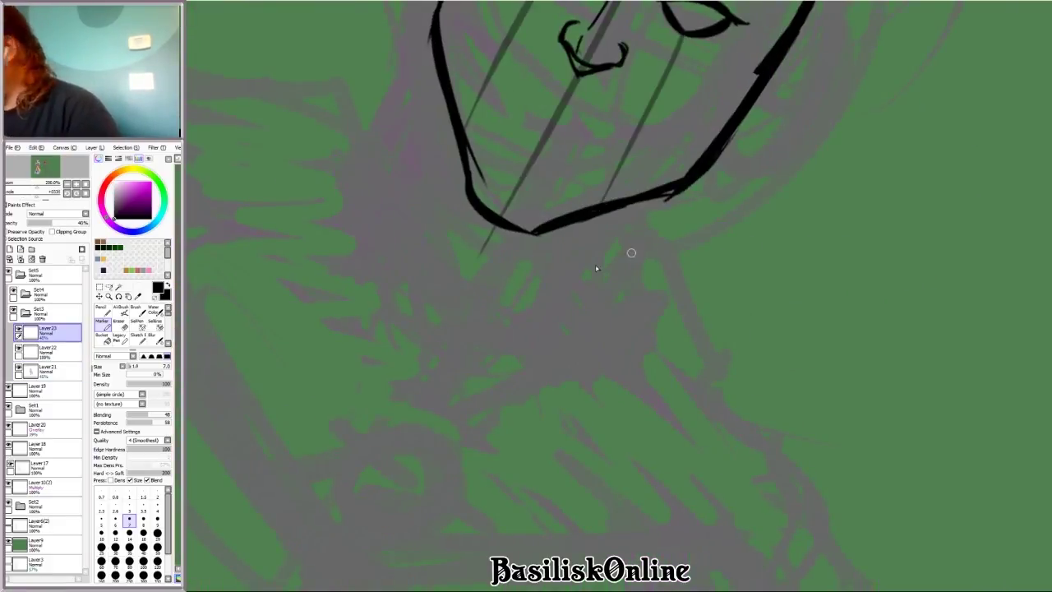
# Step: Ink the mouth on Layer22 between the eye guide lines, with a curved smile, notched upper lip and lower lip
pyautogui.scroll(1, 597, 183)
pyautogui.hscroll(-3, 597, 183)
pyautogui.moveTo(499, 280); pyautogui.dragTo(391, 466)
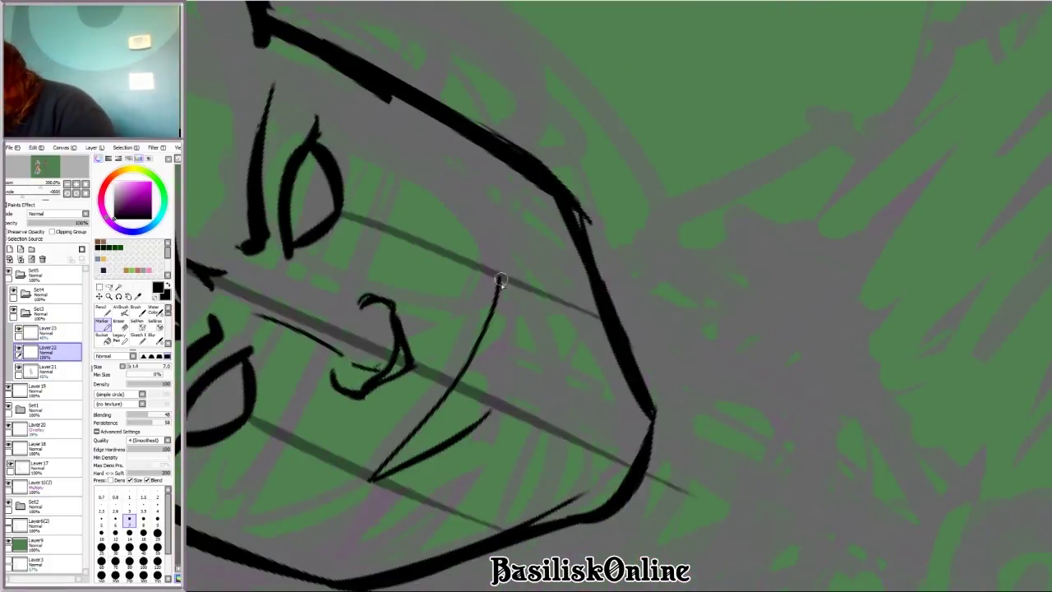
pyautogui.moveTo(487, 416); pyautogui.dragTo(497, 270)
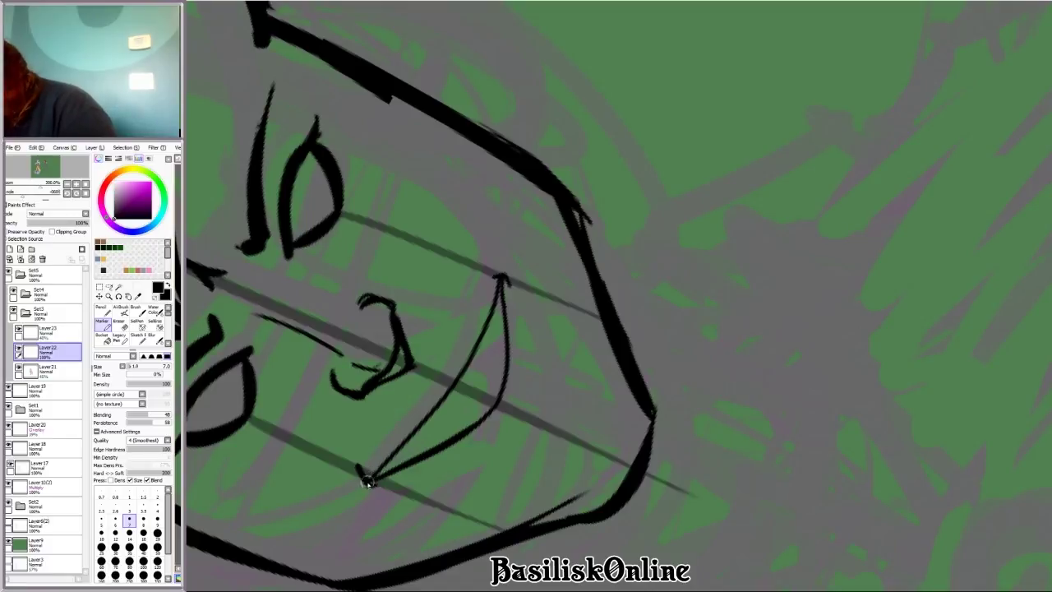
pyautogui.moveTo(370, 479); pyautogui.dragTo(425, 382)
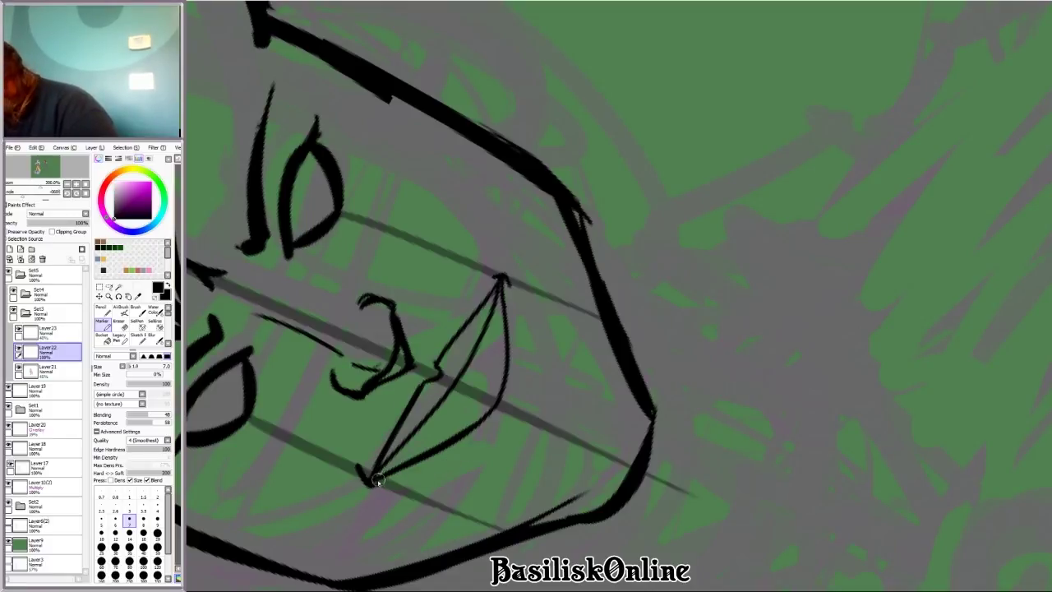
pyautogui.moveTo(377, 481); pyautogui.dragTo(498, 450)
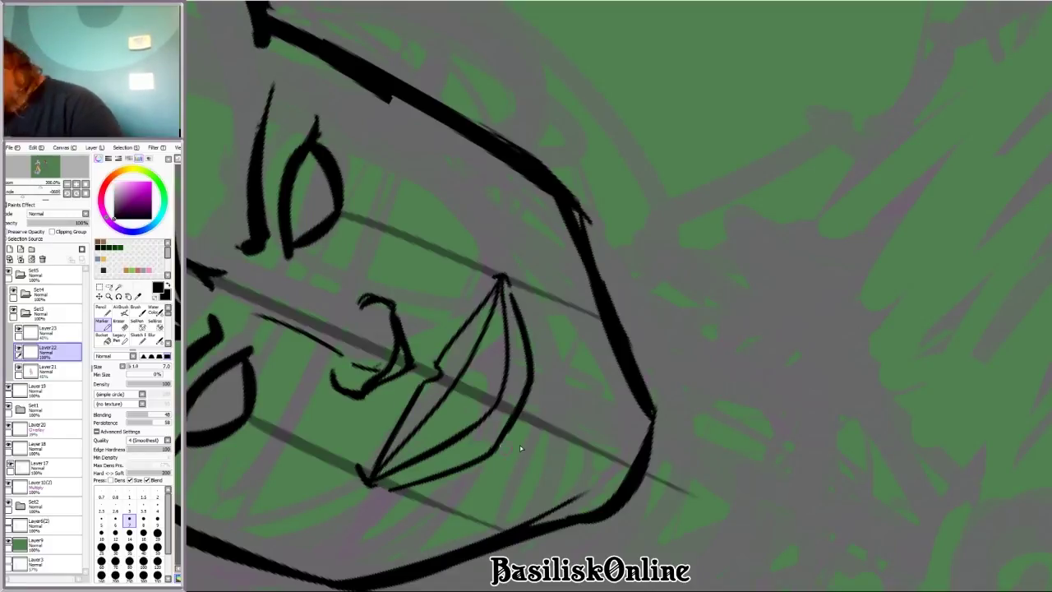
# Step: Add short inner strokes from both mouth corners and touch up the lower lip outline
pyautogui.press('Delete')
pyautogui.scroll(-3, 685, 493)
pyautogui.scroll(5, 817, 192)
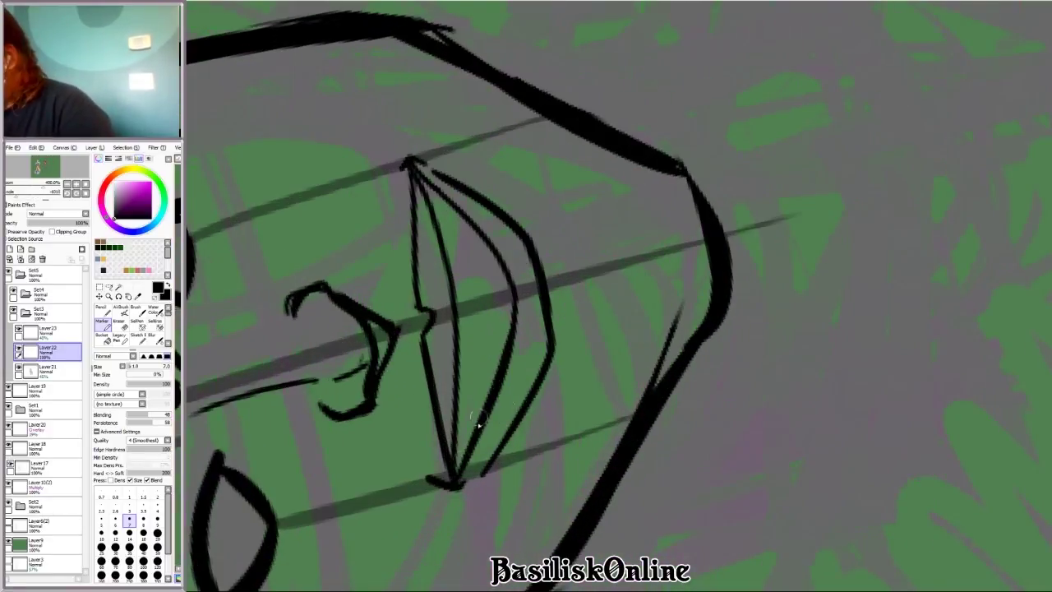
pyautogui.moveTo(473, 362); pyautogui.dragTo(462, 437)
pyautogui.hotkey('ctrl', 'z')
pyautogui.moveTo(418, 174); pyautogui.dragTo(478, 290)
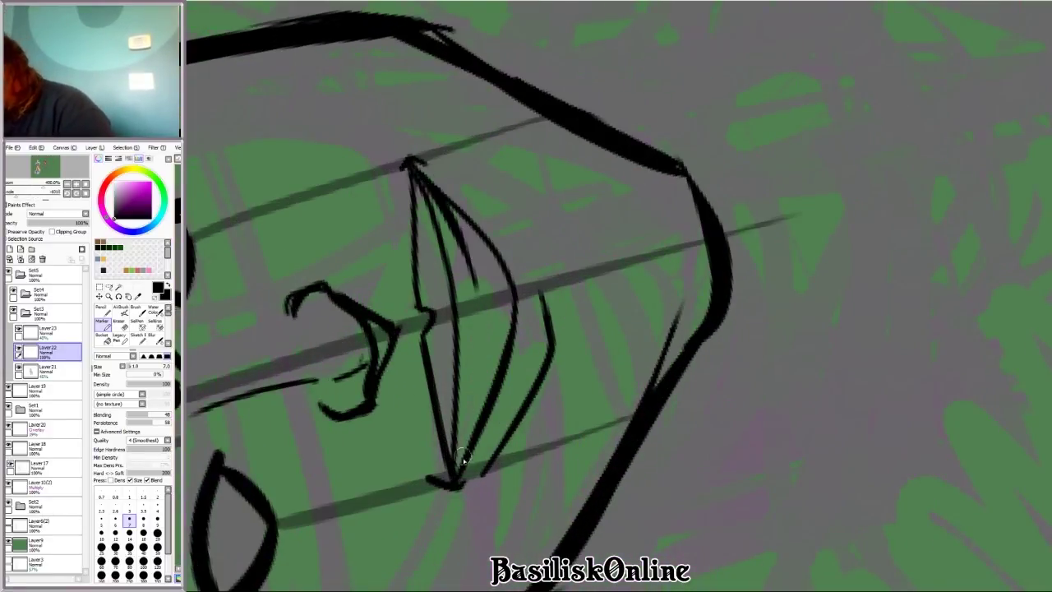
pyautogui.scroll(-2, 480, 321)
pyautogui.press('Delete')
pyautogui.scroll(4, 310, 285)
pyautogui.hotkey('ctrl', 'z')
pyautogui.moveTo(290, 300); pyautogui.dragTo(337, 145)
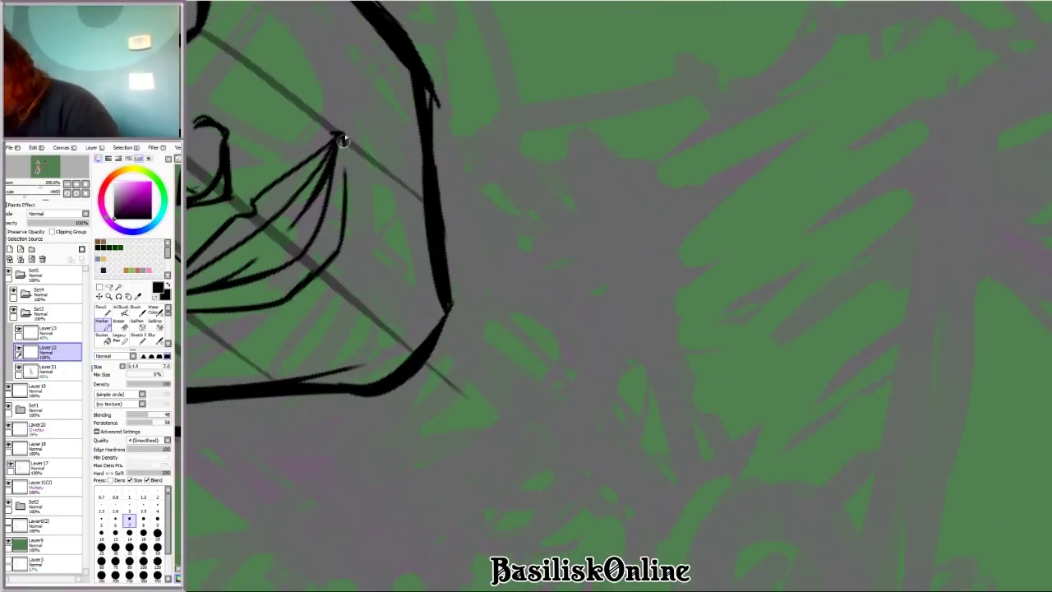
pyautogui.scroll(-2, 493, 312)
pyautogui.press('Delete')
# Step: Lasso the mouth, nudge it slightly up towards the nose and deselect it
pyautogui.scroll(3, 641, 188)
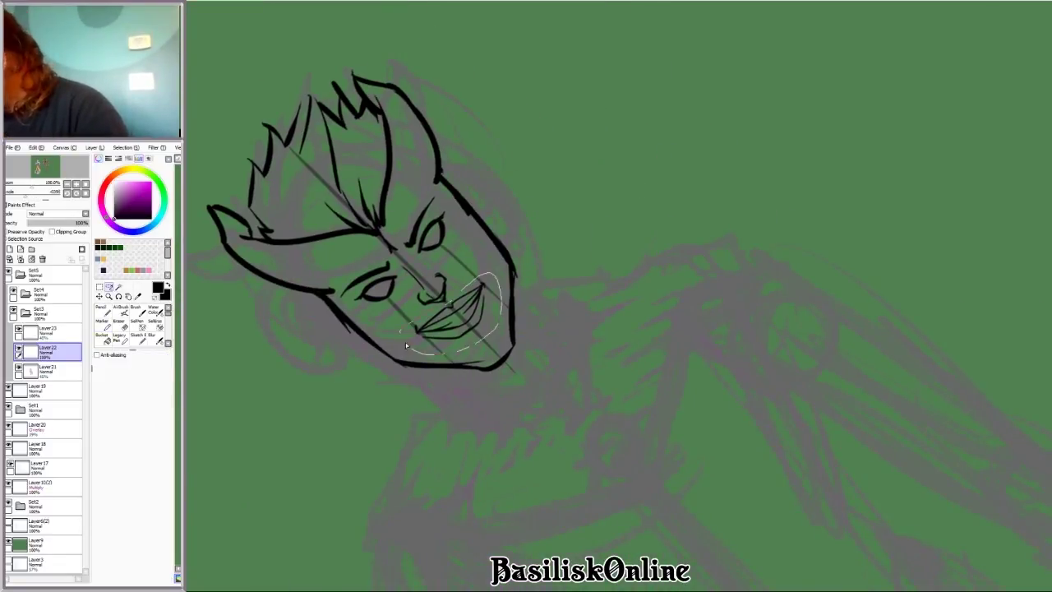
pyautogui.moveTo(405, 345); pyautogui.dragTo(407, 343)
pyautogui.moveTo(448, 316); pyautogui.dragTo(452, 313)
pyautogui.press('Delete')
pyautogui.scroll(3, 504, 332)
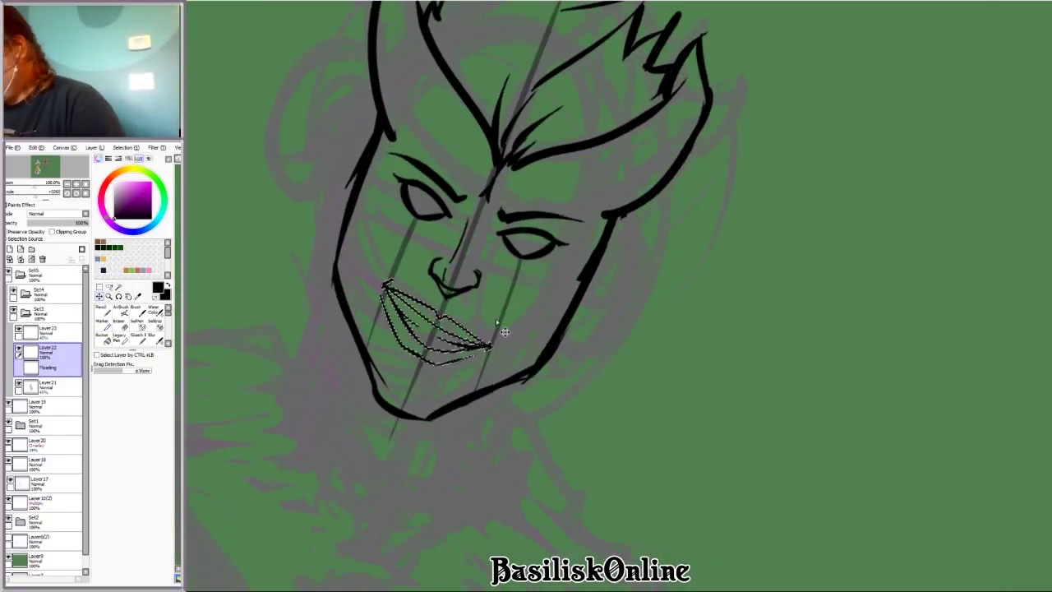
pyautogui.hotkey('ctrl', 'd')
pyautogui.press('m')
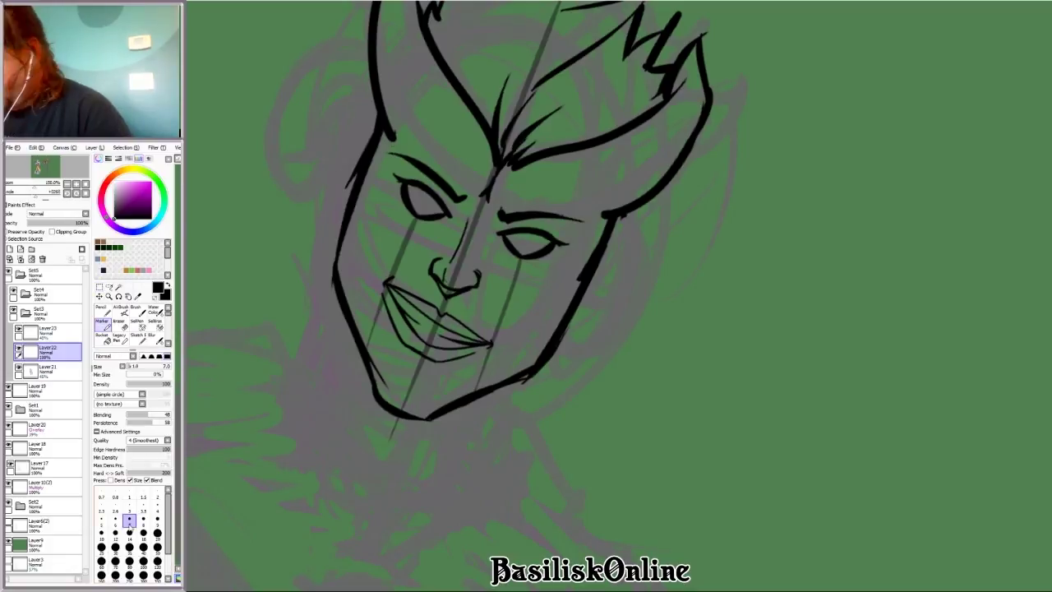
# Step: Set the Marker size to 10 and ink a narrower cheek and jaw outline inside the old one
pyautogui.press(']')
pyautogui.press(']')
pyautogui.press(']')
pyautogui.moveTo(838, 289); pyautogui.dragTo(812, 439)
pyautogui.hotkey('ctrl', 'z')
pyautogui.press('Delete')
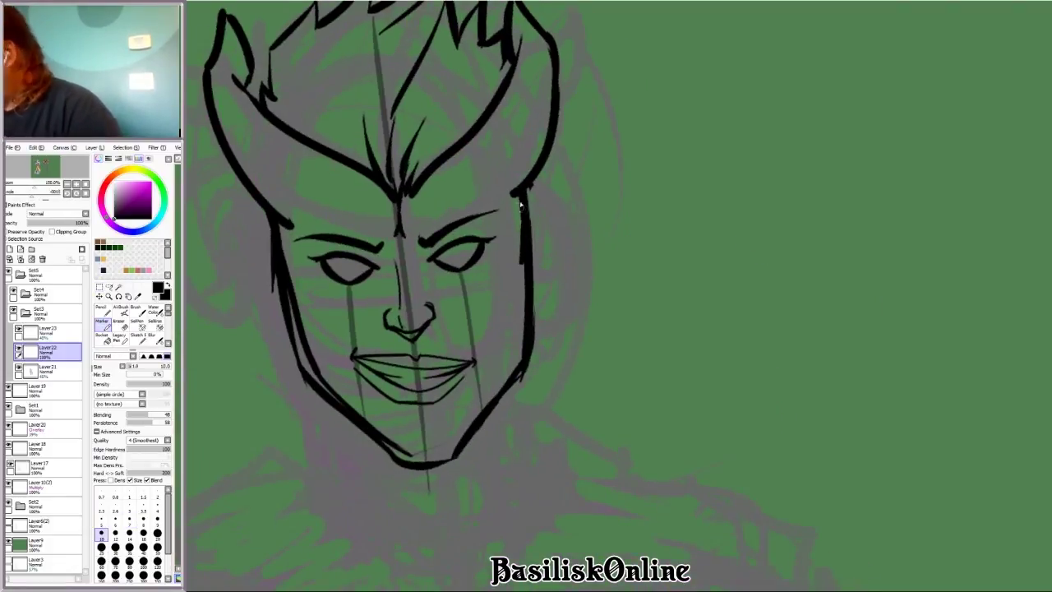
pyautogui.moveTo(506, 338); pyautogui.dragTo(523, 218)
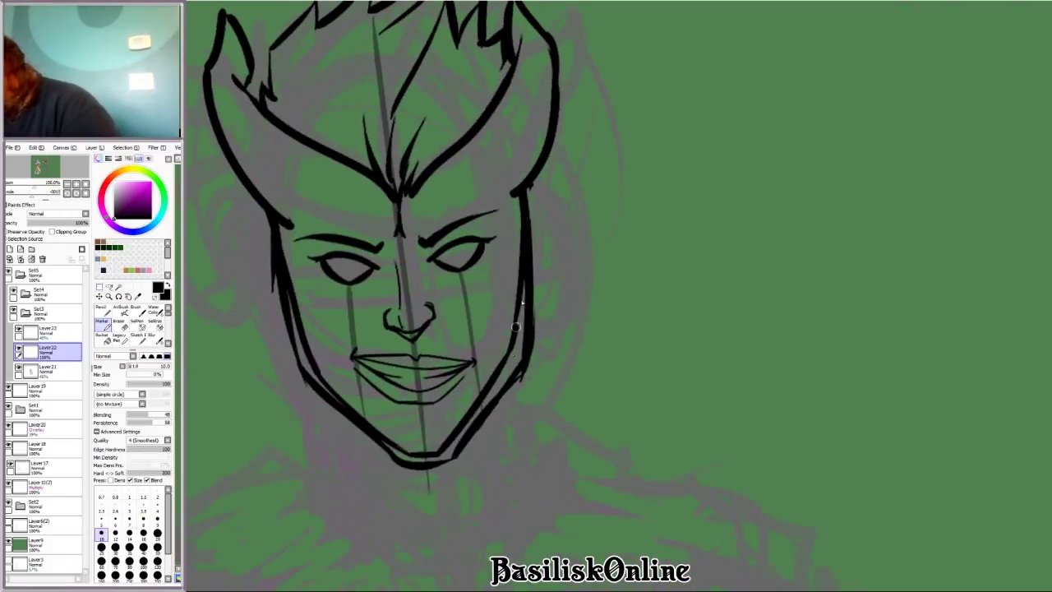
# Step: Erase the old outer cheek, jaw and chin lines with the size 14 Eraser, keeping the narrower outline
pyautogui.press('e')
pyautogui.moveTo(265, 223); pyautogui.dragTo(290, 333)
pyautogui.moveTo(526, 238); pyautogui.dragTo(509, 398)
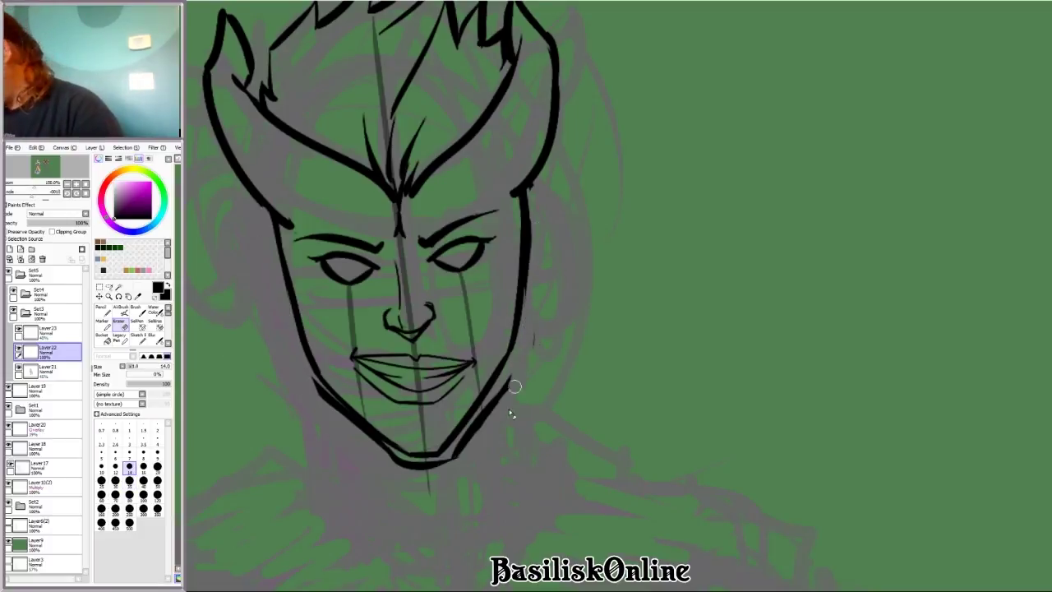
pyautogui.scroll(-3, 720, 228)
pyautogui.press('Delete')
pyautogui.press('Delete')
pyautogui.press('Delete')
pyautogui.press('Delete')
pyautogui.press('Delete')
pyautogui.press('Delete')
pyautogui.scroll(-3, 633, 277)
pyautogui.scroll(-3, 634, 277)
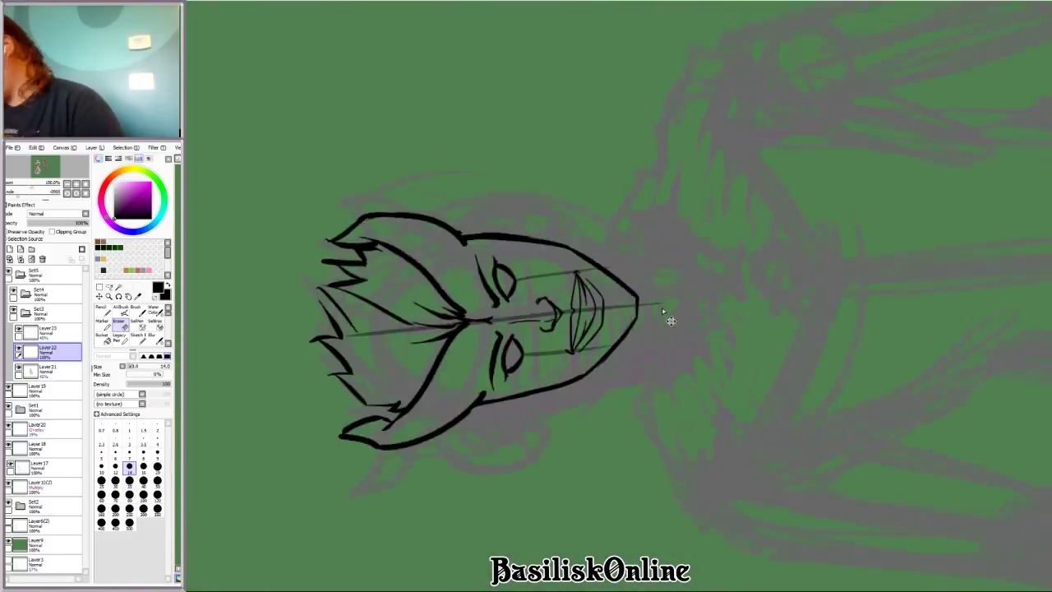
# Step: Thicken the jaw lines towards the chin with the Marker and add a cheekbone stroke on the right side of the face
pyautogui.press('End')
pyautogui.press('End')
pyautogui.press('End')
pyautogui.press('End')
pyautogui.scroll(4, 616, 346)
pyautogui.press('n')
pyautogui.moveTo(427, 95); pyautogui.dragTo(397, 441)
pyautogui.press('End')
pyautogui.press('End')
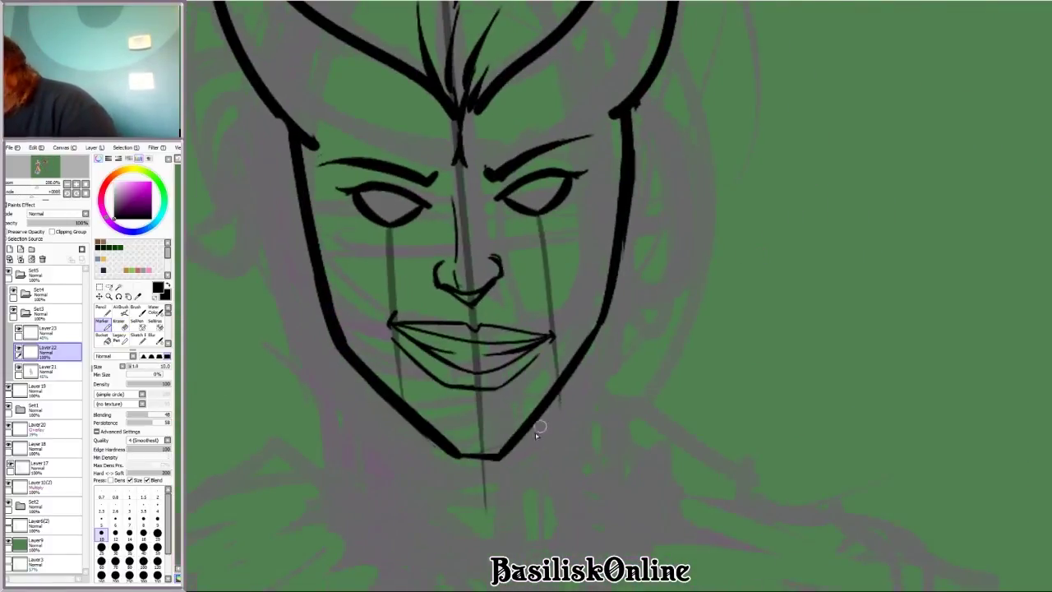
pyautogui.moveTo(538, 399); pyautogui.dragTo(612, 148)
pyautogui.moveTo(612, 238); pyautogui.dragTo(579, 295)
pyautogui.moveTo(317, 240); pyautogui.dragTo(394, 406)
pyautogui.hotkey('ctrl', 'z')
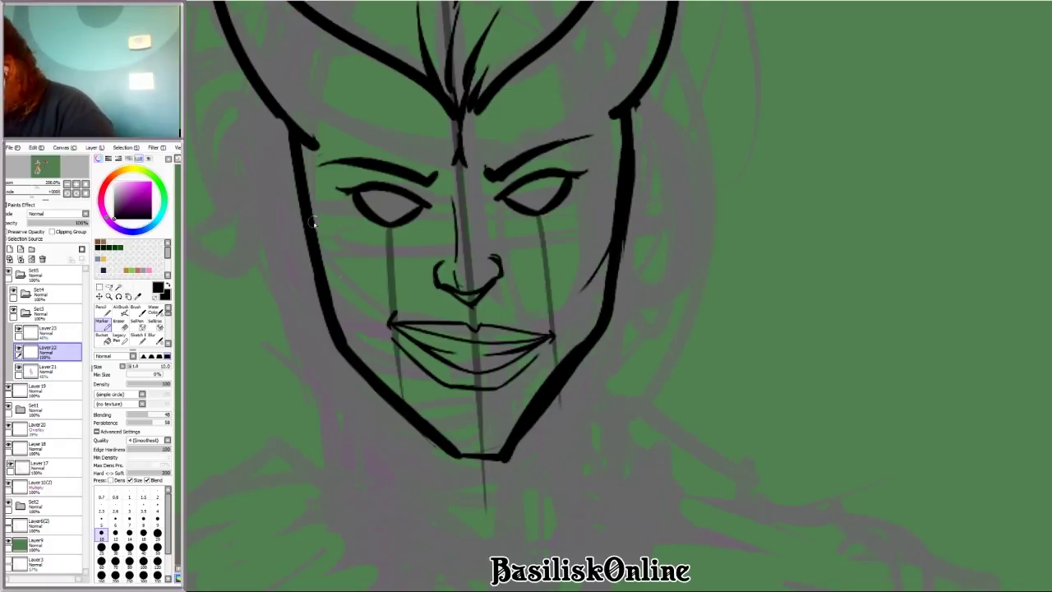
# Step: Thicken the side contours of the face and add a matching cheekbone stroke on the left cheek
pyautogui.press('Delete')
pyautogui.press('Delete')
pyautogui.press('Delete')
pyautogui.press('Delete')
pyautogui.press('Delete')
pyautogui.press('Delete')
pyautogui.press('End')
pyautogui.press('End')
pyautogui.press('End')
pyautogui.press('End')
pyautogui.press('End')
pyautogui.press('End')
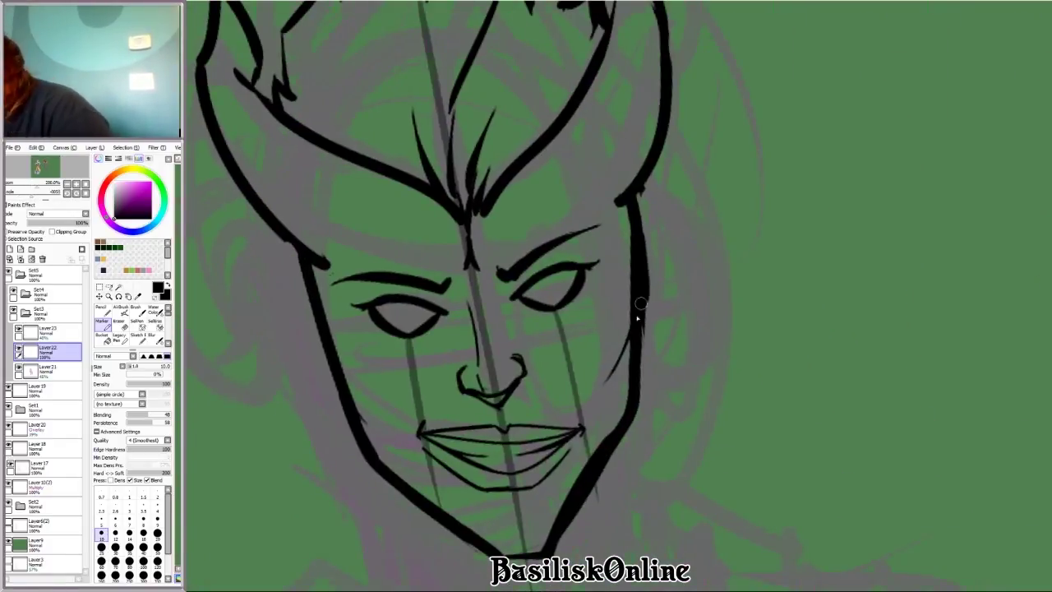
pyautogui.press('End')
pyautogui.hotkey('ctrl', 'z')
pyautogui.moveTo(327, 157)
pyautogui.mouseDown()
pyautogui.moveTo(366, 341)
pyautogui.moveTo(362, 315)
pyautogui.mouseUp()
# Step: Clean up the left cheek contour around the new cheekbone stroke with the Eraser
pyautogui.press('e')
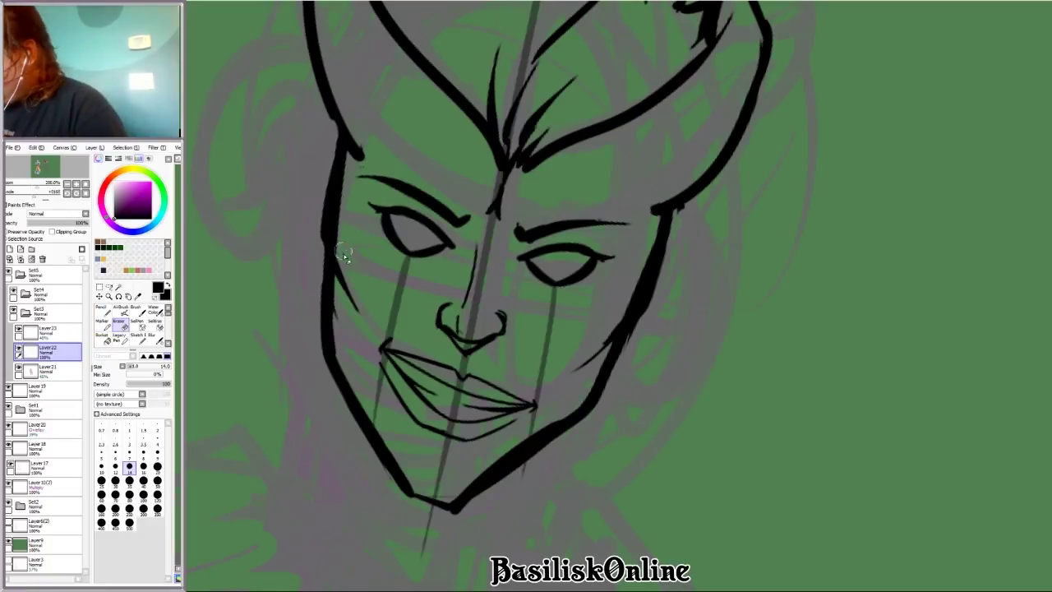
pyautogui.press('Delete')
pyautogui.press('Delete')
pyautogui.press('Delete')
pyautogui.press('Delete')
pyautogui.press('Delete')
pyautogui.press('Delete')
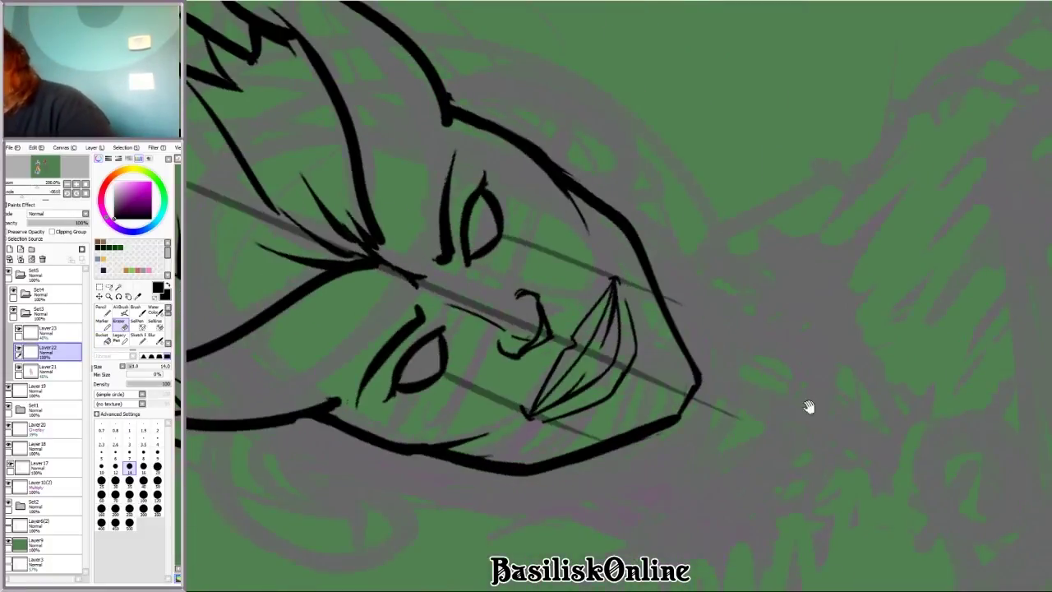
# Step: Thicken the left jaw corner with the Marker and trim its edge with the Eraser
pyautogui.press('n')
pyautogui.moveTo(587, 220)
pyautogui.mouseDown()
pyautogui.moveTo(517, 359)
pyautogui.moveTo(491, 372)
pyautogui.mouseUp()
pyautogui.hotkey('ctrl', 'z')
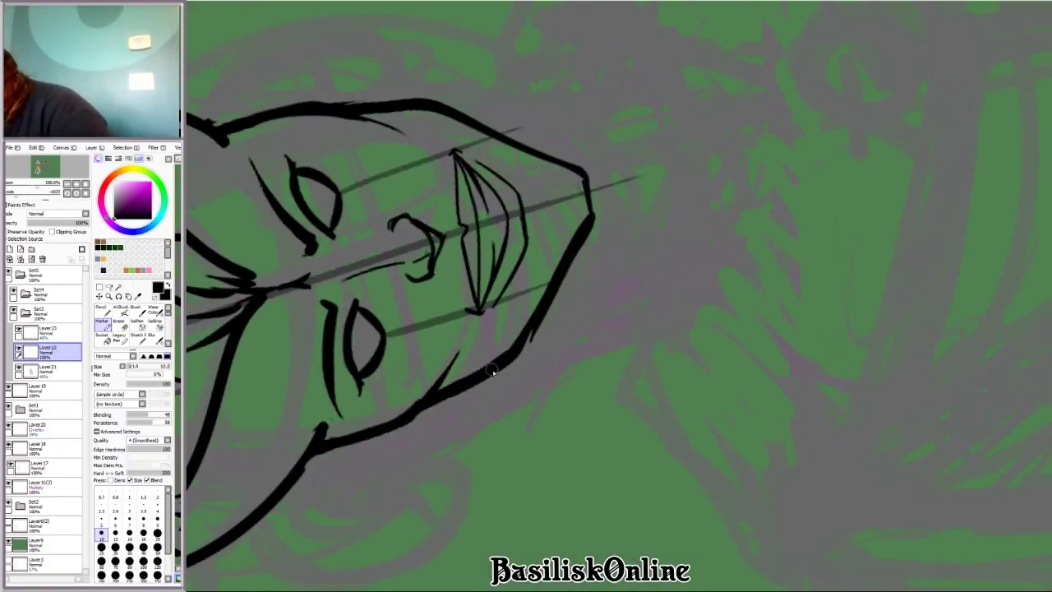
pyautogui.press('e')
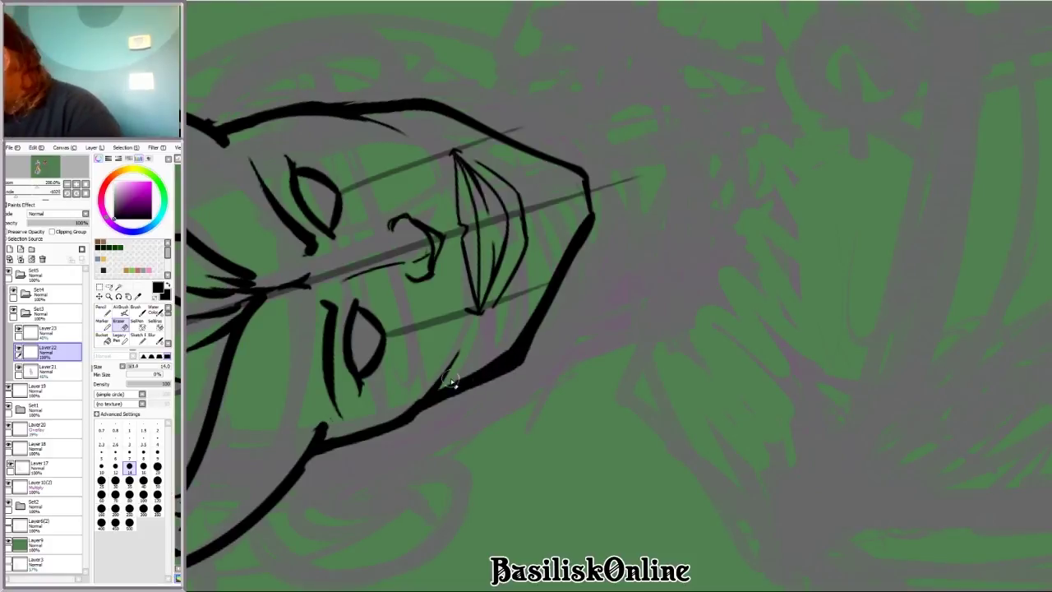
pyautogui.scroll(-5, 606, 220)
pyautogui.press('Home')
pyautogui.press('n')
pyautogui.press('Delete')
pyautogui.press('Delete')
pyautogui.press('Delete')
pyautogui.press('Delete')
pyautogui.press('Delete')
pyautogui.press('Delete')
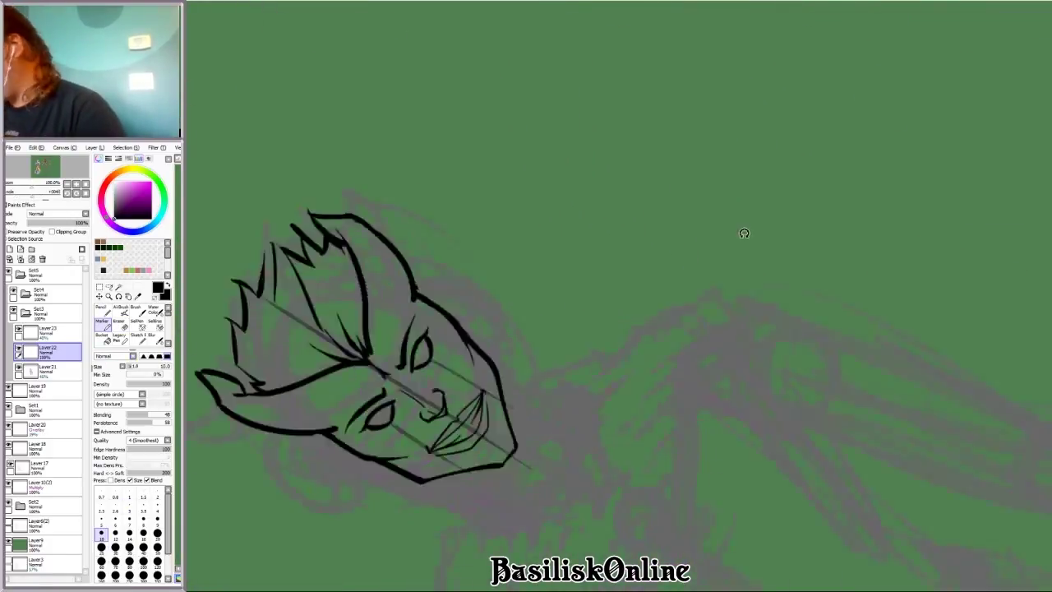
# Step: Mark the chin with a short stroke below the lower lip and reinforce the chin and jaw line with the Marker
pyautogui.scroll(5, 742, 235)
pyautogui.moveTo(741, 235)
pyautogui.mouseDown()
pyautogui.moveTo(644, 350)
pyautogui.moveTo(576, 164)
pyautogui.mouseUp()
pyautogui.press('Delete')
pyautogui.press('Delete')
pyautogui.press('Delete')
pyautogui.press('Delete')
pyautogui.scroll(3, 447, 181)
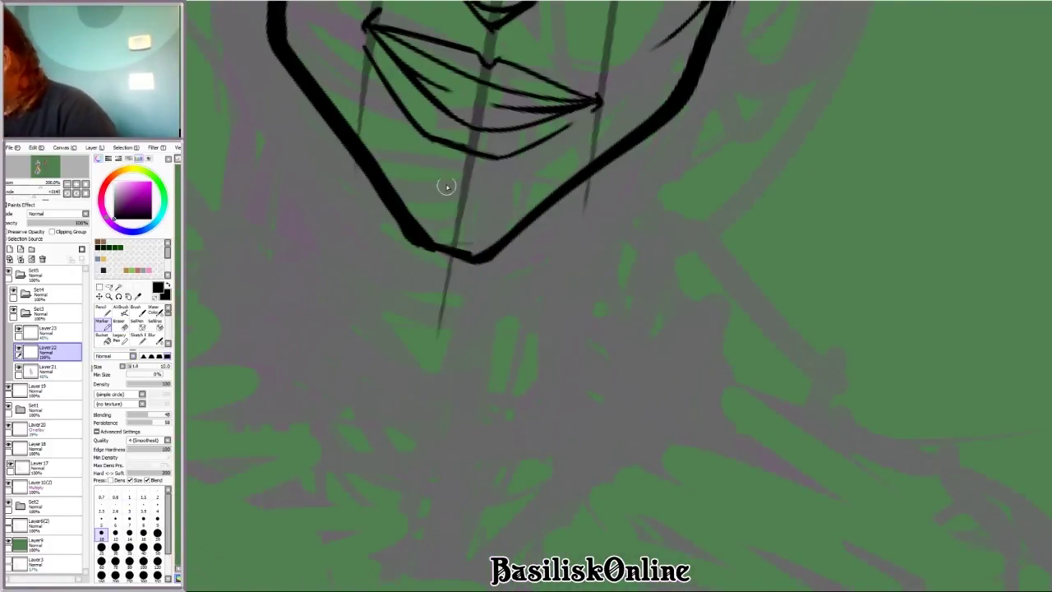
pyautogui.moveTo(443, 182); pyautogui.dragTo(474, 179)
pyautogui.moveTo(427, 245)
pyautogui.mouseDown()
pyautogui.moveTo(506, 223)
pyautogui.moveTo(465, 251)
pyautogui.moveTo(565, 223)
pyautogui.moveTo(572, 248)
pyautogui.moveTo(502, 249)
pyautogui.moveTo(389, 303)
pyautogui.moveTo(425, 200)
pyautogui.moveTo(644, 121)
pyautogui.mouseUp()
# Step: Ink both sides of the neck as tapering lines running down from the jaw
pyautogui.press('e')
pyautogui.press('n')
pyautogui.scroll(-4, 570, 176)
pyautogui.press('Delete')
pyautogui.press('Delete')
pyautogui.press('Delete')
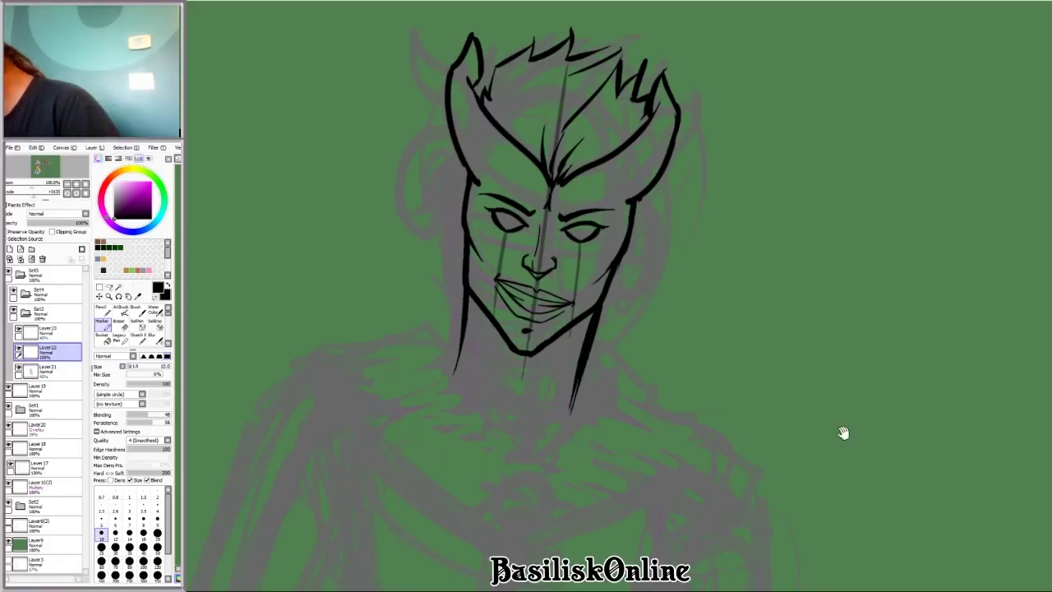
# Step: Ink the left ear beside the face with a curved outer contour and inner line
pyautogui.press('Delete')
pyautogui.press('Delete')
pyautogui.press('Delete')
pyautogui.scroll(4, 862, 219)
pyautogui.press('End')
pyautogui.press('End')
pyautogui.press('End')
pyautogui.moveTo(485, 302)
pyautogui.mouseDown()
pyautogui.moveTo(500, 411)
pyautogui.moveTo(647, 174)
pyautogui.mouseUp()
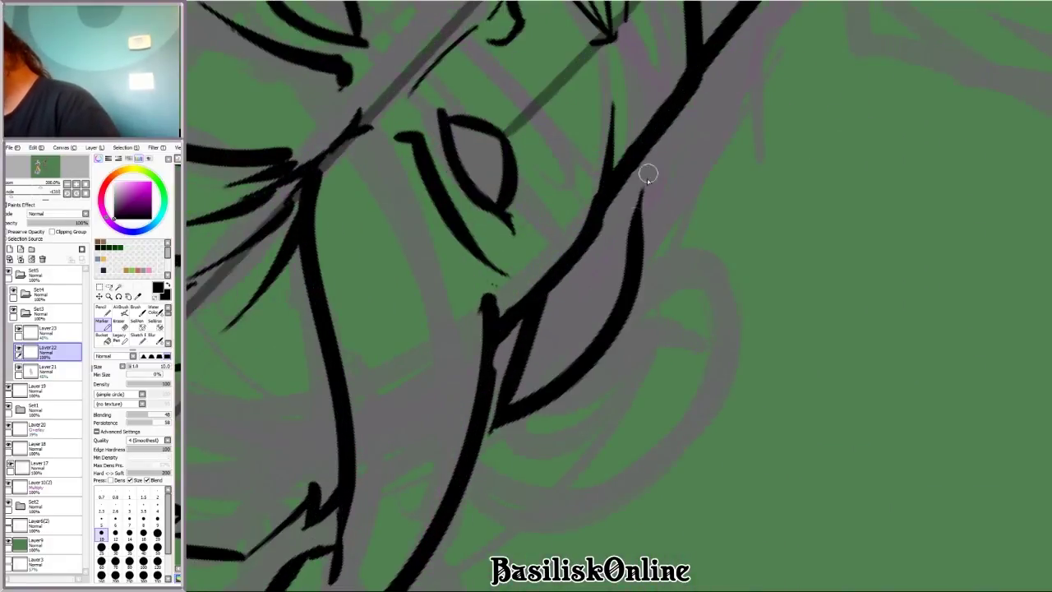
pyautogui.moveTo(644, 132); pyautogui.dragTo(545, 381)
# Step: Ink the outline of the right ear from beneath the horn down to the side of the jaw
pyautogui.scroll(-3, 652, 348)
pyautogui.press('Delete')
pyautogui.press('Delete')
pyautogui.press('Delete')
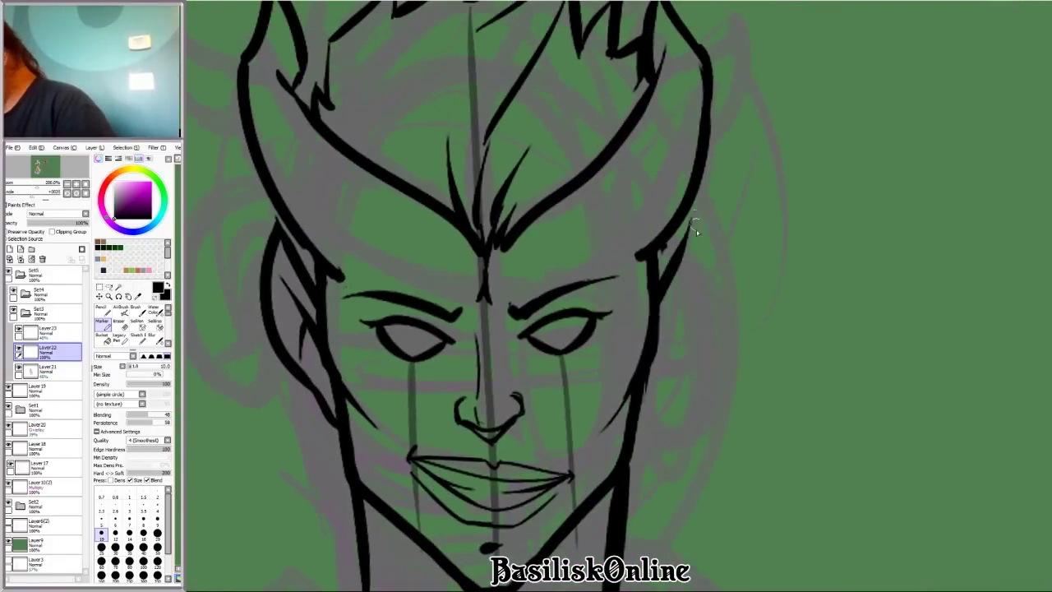
pyautogui.moveTo(696, 229); pyautogui.dragTo(669, 365)
pyautogui.moveTo(693, 236); pyautogui.dragTo(645, 407)
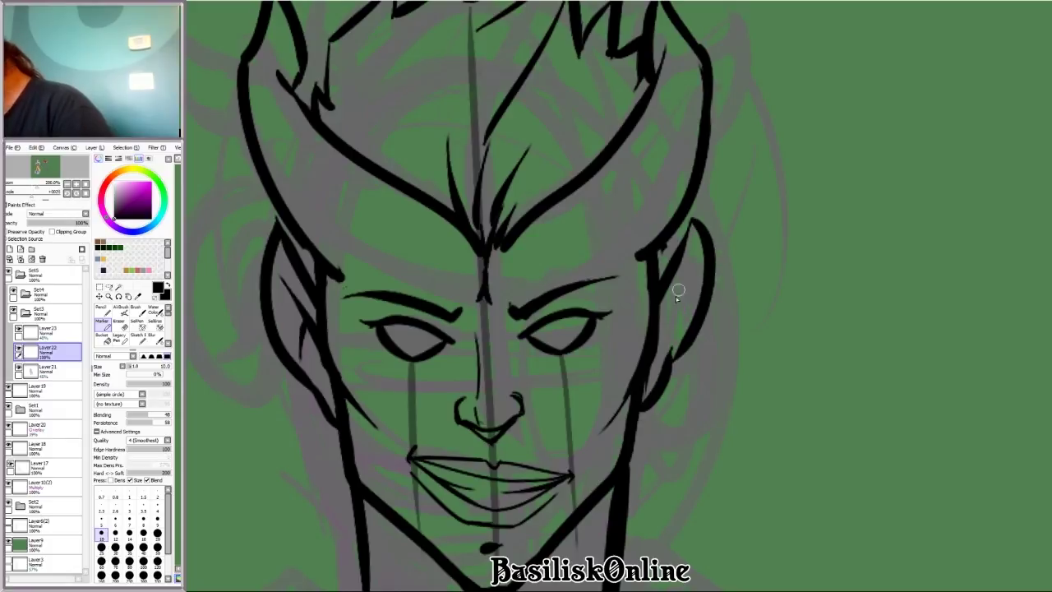
# Step: Add inner detail lines inside the right ear
pyautogui.scroll(-3, 673, 378)
pyautogui.press('Delete')
pyautogui.press('Delete')
pyautogui.press('Delete')
pyautogui.press('Delete')
pyautogui.press('Delete')
pyautogui.press('Delete')
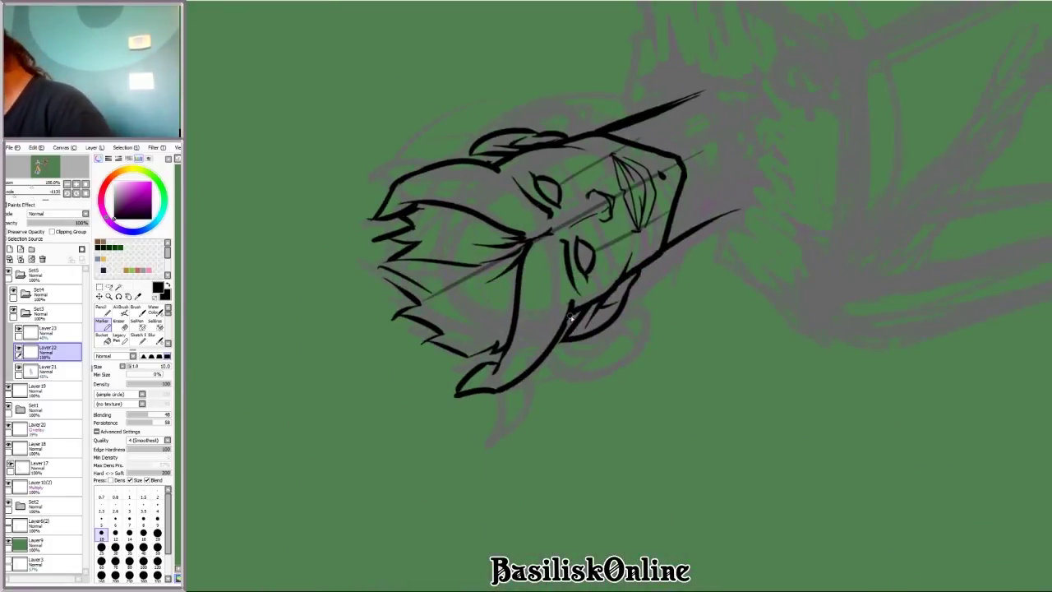
# Step: Draw a second curved contour around the outside of the left ear, undoing the first attempt and redrawing it
pyautogui.press('Delete')
pyautogui.press('Delete')
pyautogui.press('Delete')
pyautogui.press('Delete')
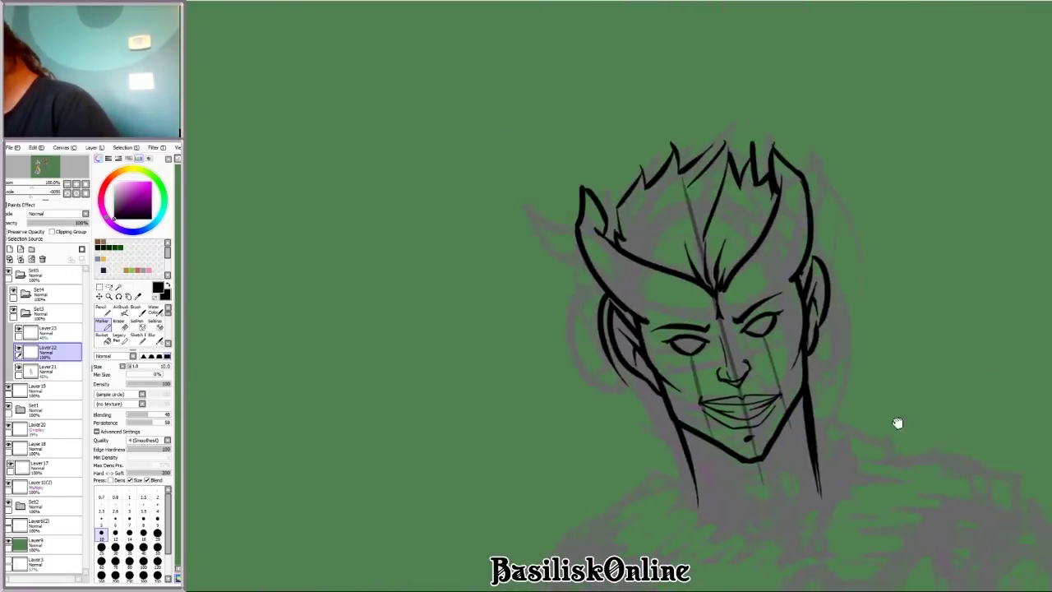
pyautogui.scroll(4, 476, 422)
pyautogui.hotkey('ctrl', 'z')
pyautogui.moveTo(461, 238)
pyautogui.mouseDown()
pyautogui.moveTo(493, 415)
pyautogui.moveTo(521, 414)
pyautogui.mouseUp()
# Step: Set the Eraser size to 7 and shape the lower end of the left ear's outer curl into a pointed hook over the cheek
pyautogui.click(123, 323)
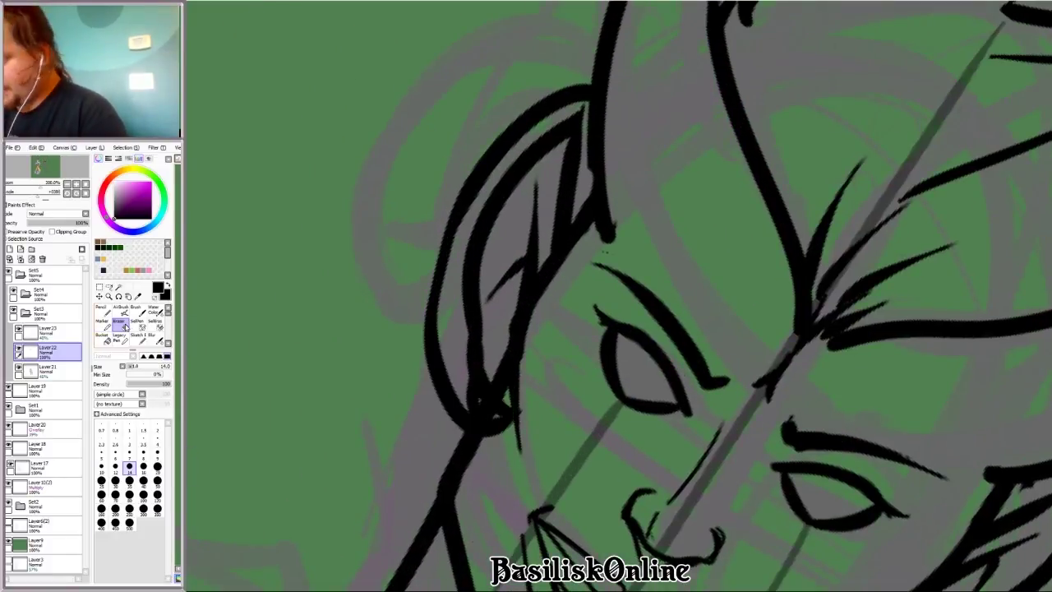
pyautogui.scroll(-3, 460, 282)
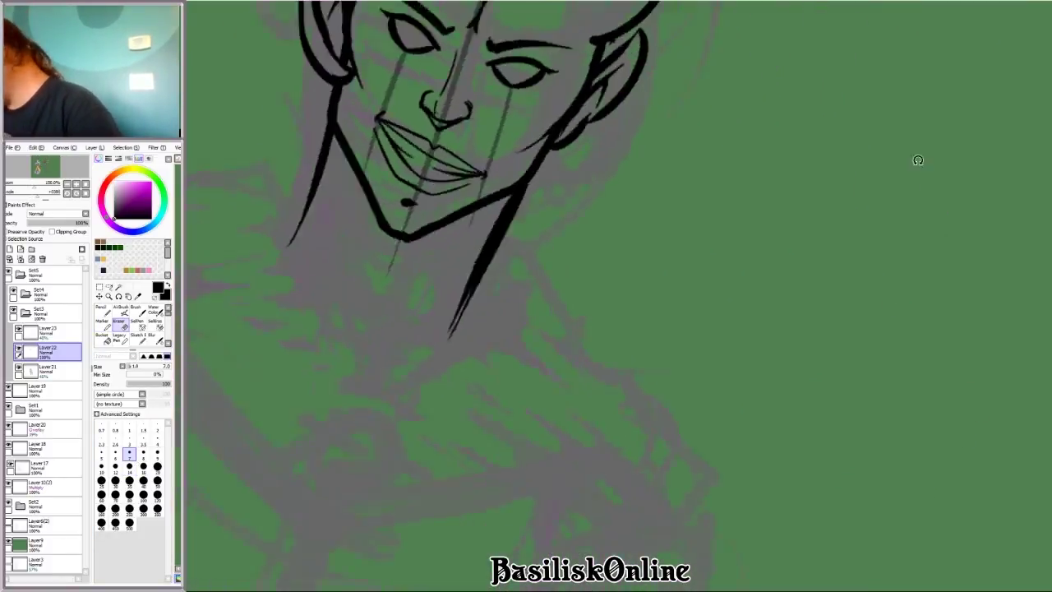
pyautogui.press('Delete')
pyautogui.press('Delete')
pyautogui.scroll(3, 915, 160)
pyautogui.press('n')
pyautogui.moveTo(415, 349)
pyautogui.mouseDown()
pyautogui.moveTo(403, 304)
pyautogui.moveTo(448, 329)
pyautogui.moveTo(433, 371)
pyautogui.mouseUp()
pyautogui.press('e')
pyautogui.scroll(-3, 418, 407)
pyautogui.press('Home')
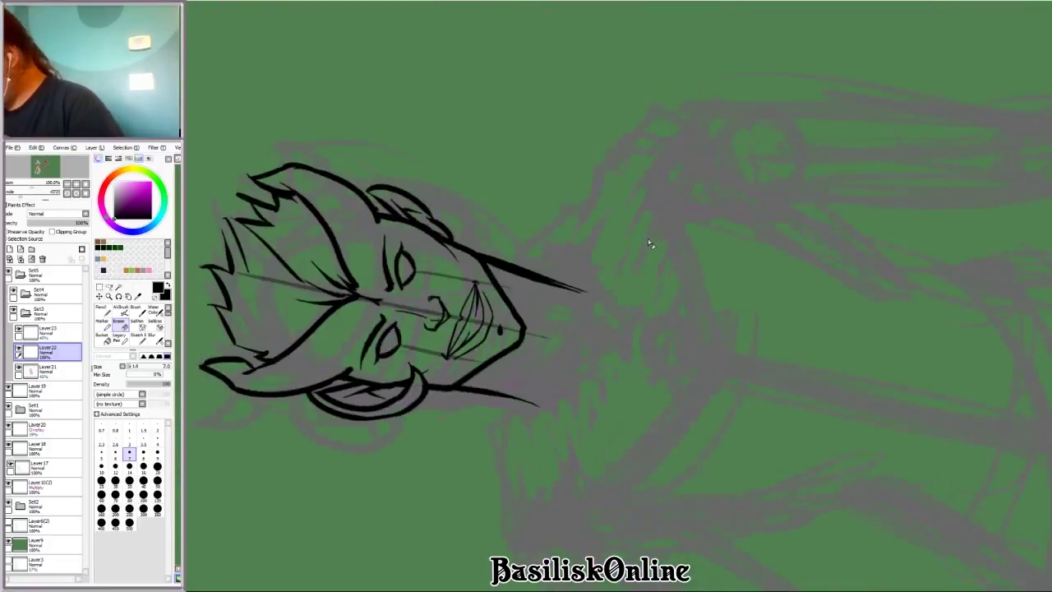
# Step: Rework the right ear's outer edge into a narrower shape with the Marker and Eraser
pyautogui.press('n')
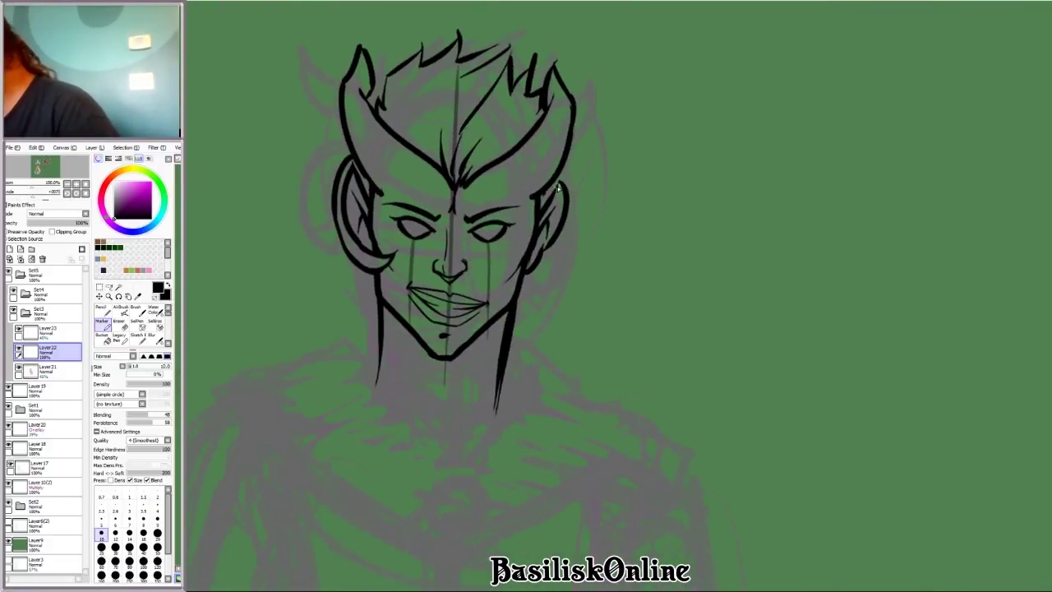
pyautogui.press('e')
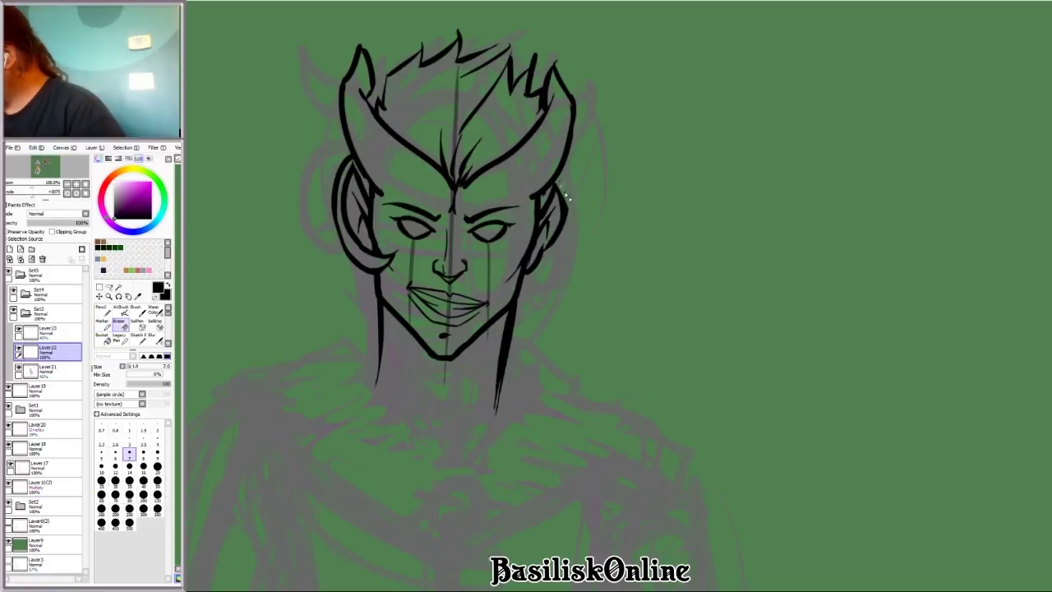
pyautogui.scroll(3, 569, 202)
pyautogui.press('Delete')
pyautogui.press('Delete')
# Step: Draw a matching outer curl around the right ear ending in a pointed hook over the cheek, and tidy it with the Eraser
pyautogui.press('n')
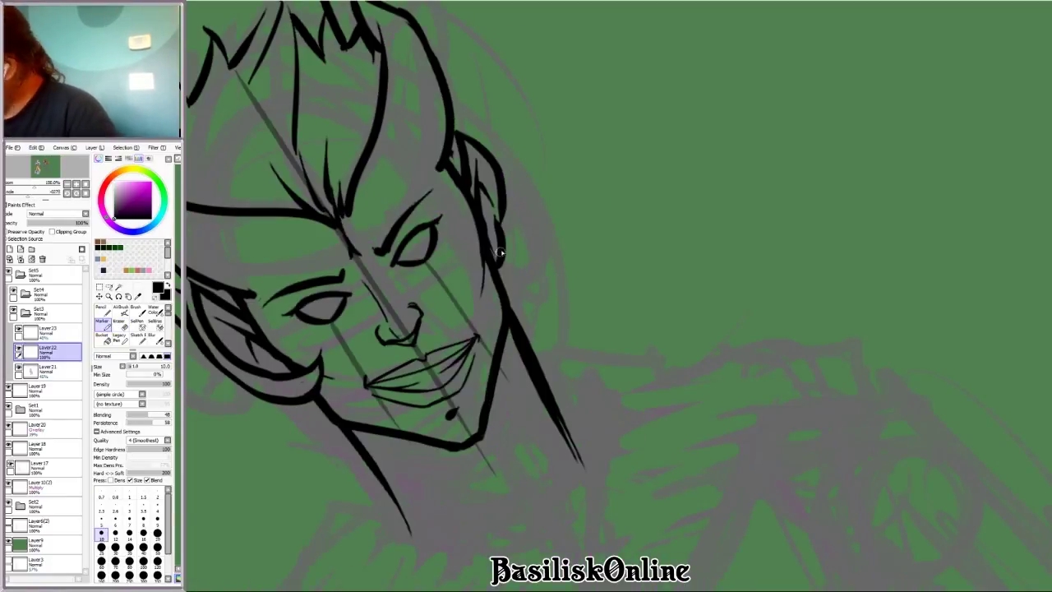
pyautogui.press('Delete')
pyautogui.press('Delete')
pyautogui.press('Home')
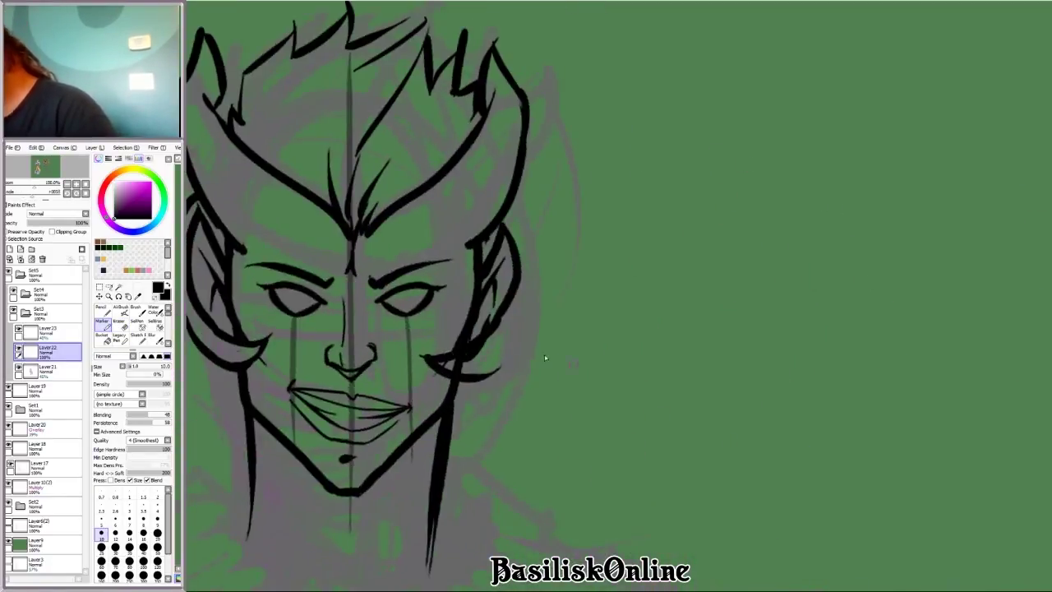
pyautogui.moveTo(505, 212); pyautogui.dragTo(531, 306)
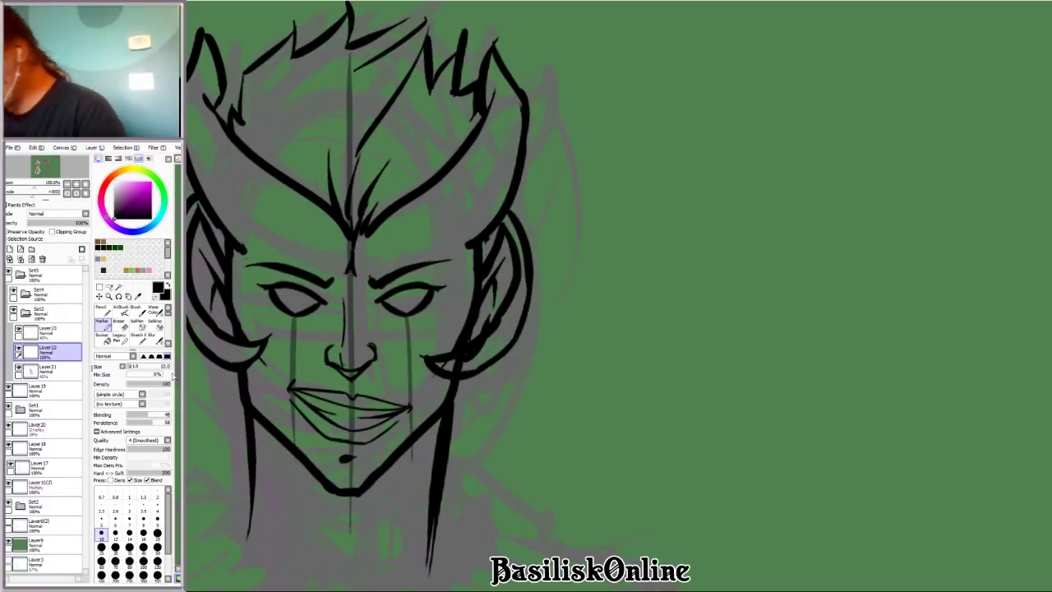
pyautogui.press('e')
pyautogui.press('Delete')
pyautogui.press('Delete')
pyautogui.press('Delete')
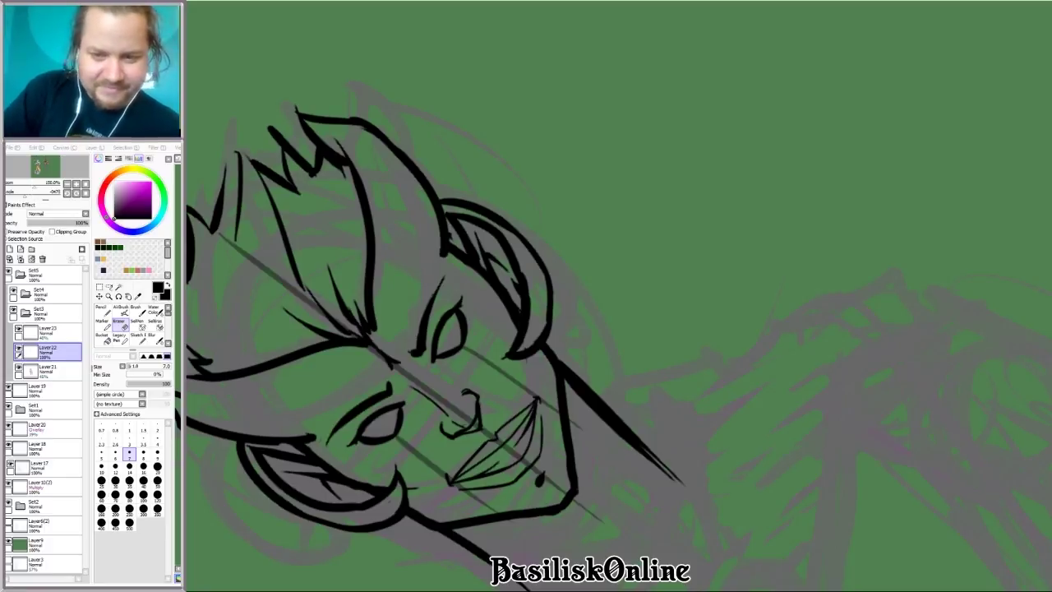
# Step: Thicken the parting line of the lips from one mouth corner to the other with the Marker
pyautogui.scroll(-3, 824, 350)
pyautogui.press('Delete')
pyautogui.press('Delete')
pyautogui.scroll(4, 825, 350)
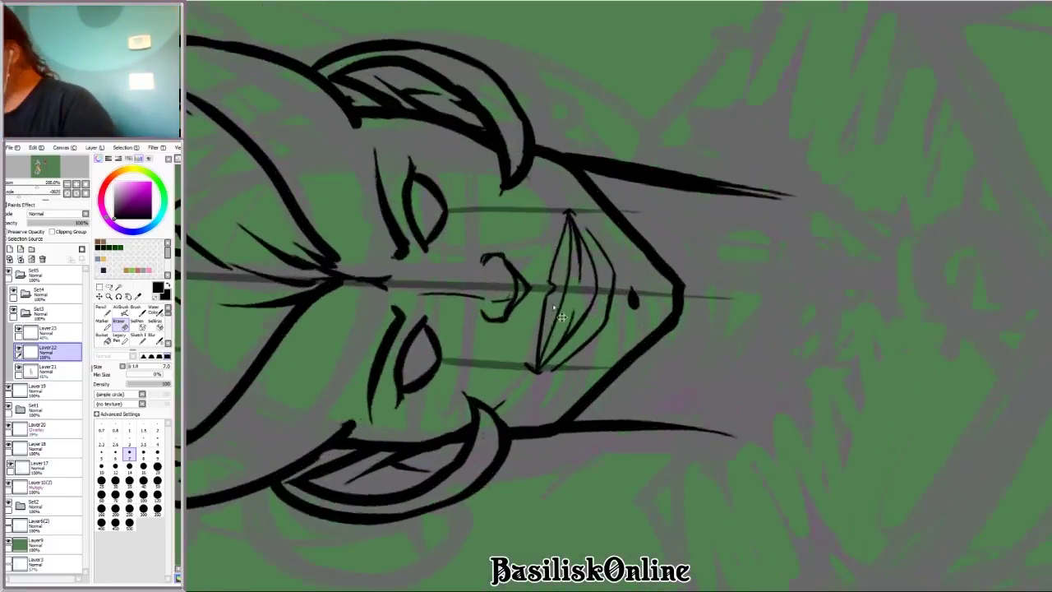
pyautogui.press('b')
pyautogui.moveTo(575, 197)
pyautogui.mouseDown()
pyautogui.moveTo(588, 220)
pyautogui.moveTo(575, 231)
pyautogui.moveTo(530, 423)
pyautogui.mouseUp()
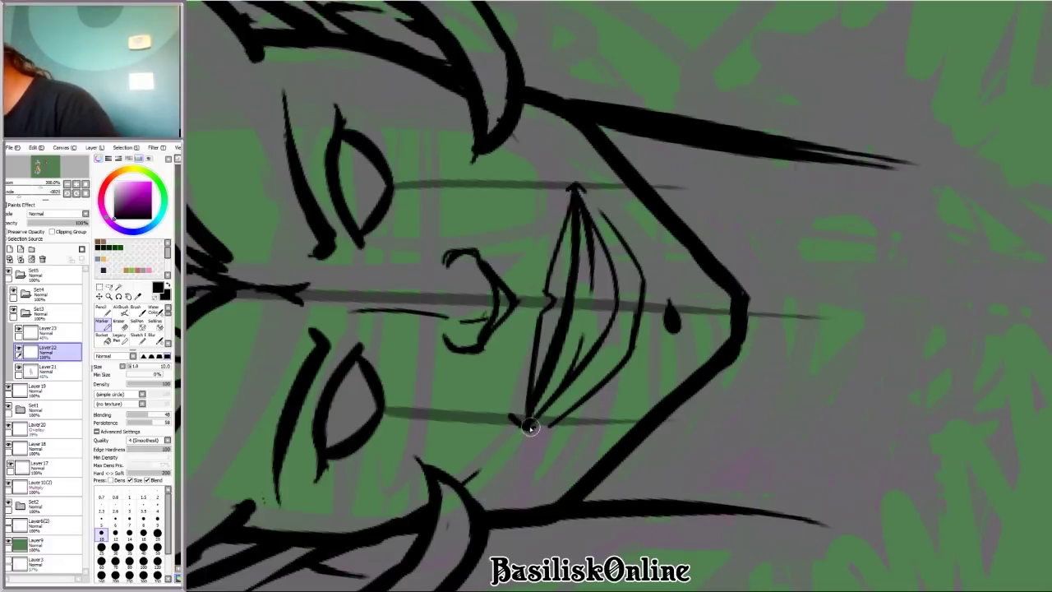
pyautogui.scroll(-5, 530, 425)
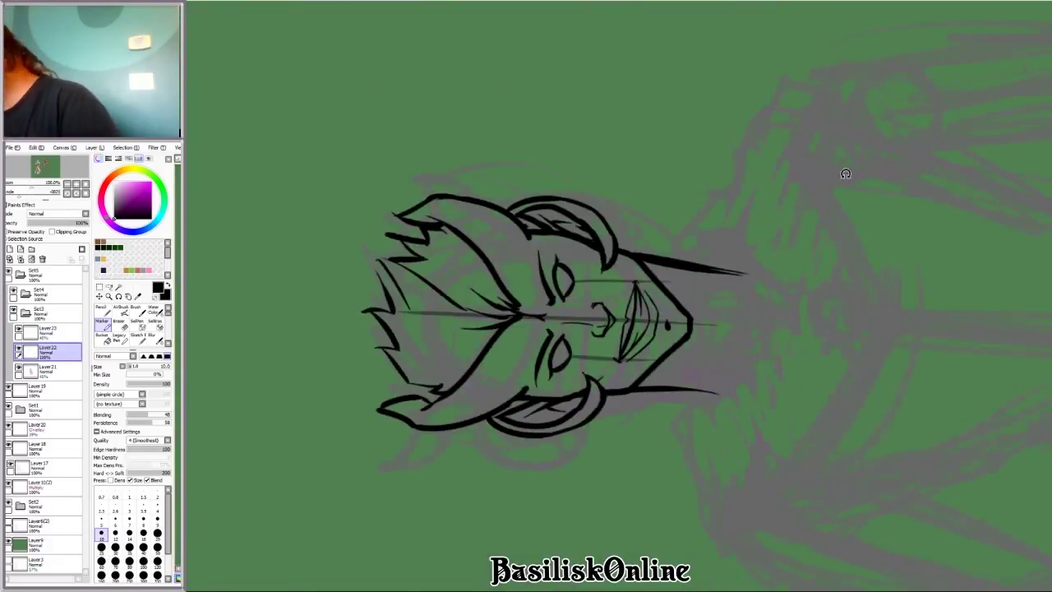
# Step: Clean up the neck lines under the jaw with the Eraser and restroke both sides with the Marker
pyautogui.press('Home')
pyautogui.scroll(3, 701, 310)
pyautogui.scroll(-1, 702, 326)
pyautogui.press('Delete')
pyautogui.press('Delete')
pyautogui.press('Delete')
pyautogui.press('Delete')
pyautogui.press('Delete')
pyautogui.press('Delete')
pyautogui.press('Delete')
pyautogui.press('Delete')
pyautogui.press('Delete')
pyautogui.press('Delete')
pyautogui.press('Delete')
pyautogui.press('Delete')
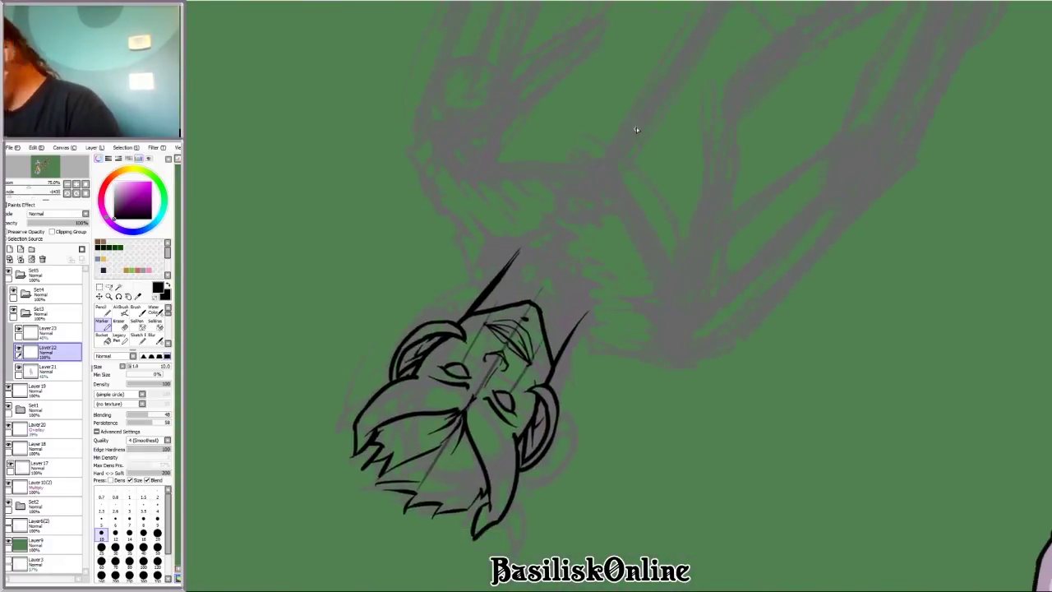
pyautogui.scroll(3, 556, 340)
pyautogui.press('e')
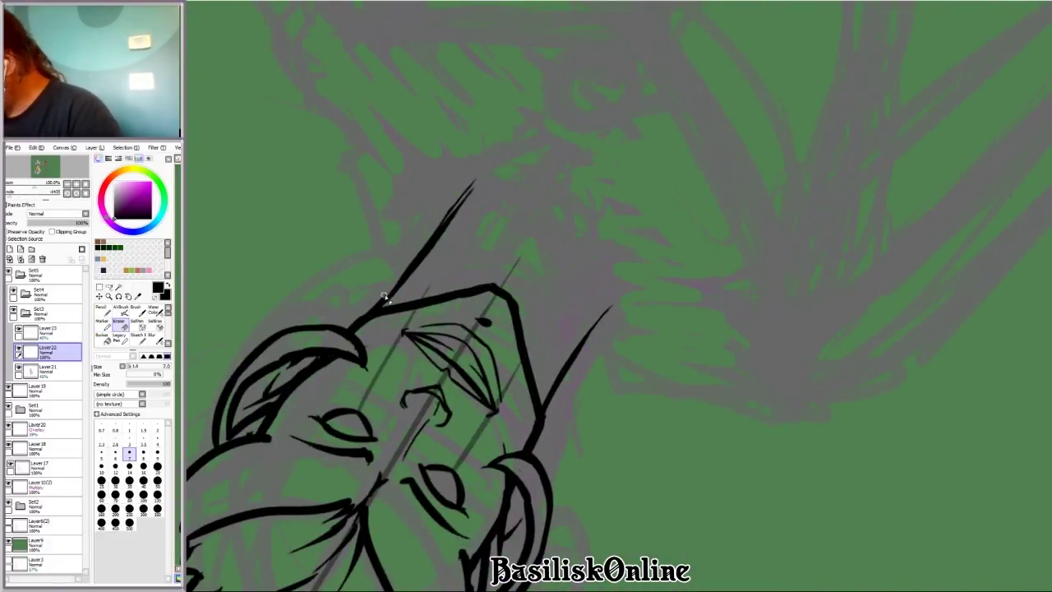
pyautogui.press('b')
pyautogui.moveTo(437, 215); pyautogui.dragTo(379, 307)
pyautogui.moveTo(610, 314); pyautogui.dragTo(554, 396)
pyautogui.scroll(-2, 553, 280)
pyautogui.press('Home')
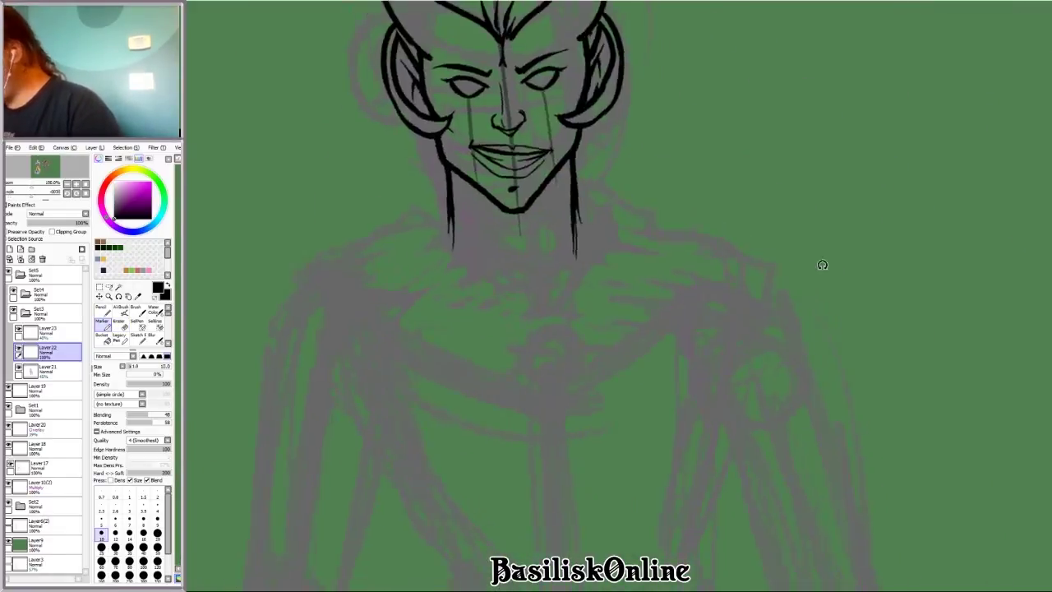
# Step: Ink the V-shaped collar lines converging from both sides of the neck to a point on the upper chest
pyautogui.scroll(2, 475, 337)
pyautogui.moveTo(483, 197); pyautogui.dragTo(466, 355)
pyautogui.press('Delete')
pyautogui.press('Delete')
pyautogui.press('Delete')
pyautogui.scroll(-3, 479, 370)
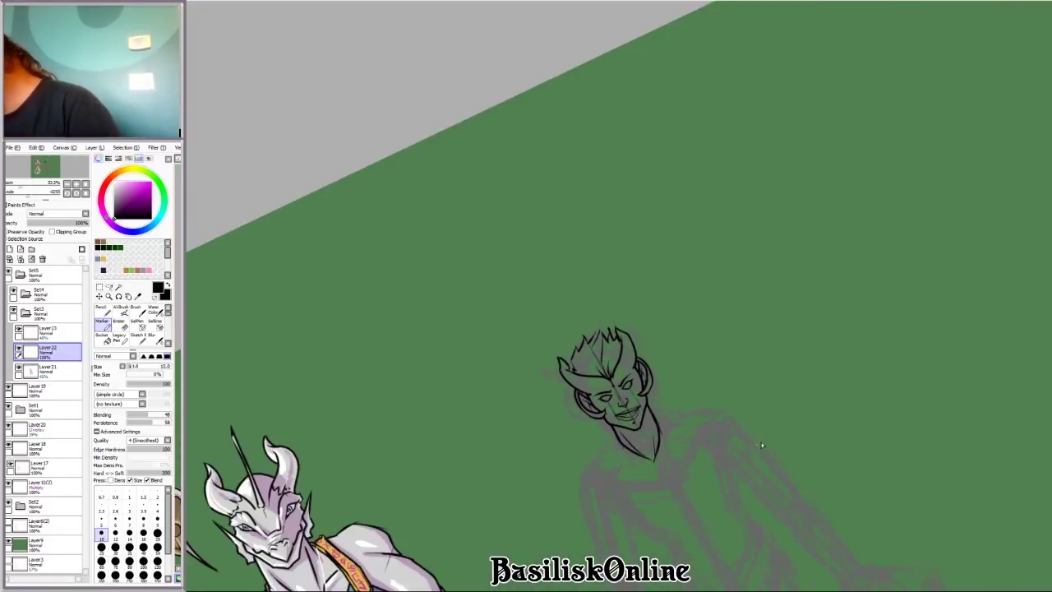
# Step: Draw a round brooch hanging at the point of the V-shaped collar
pyautogui.press('Home')
pyautogui.scroll(2, 770, 364)
pyautogui.press('Delete')
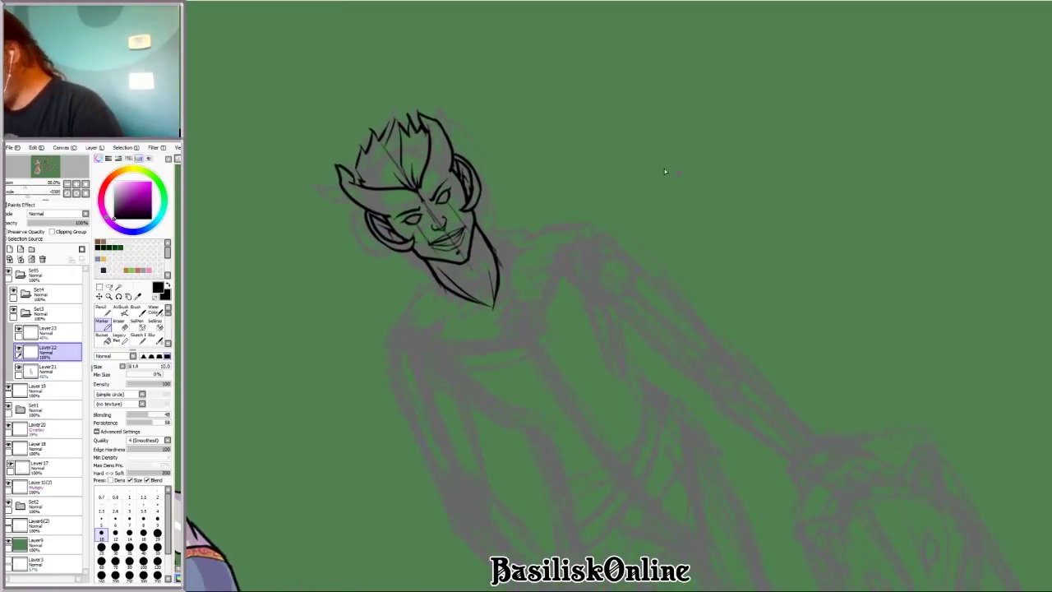
pyautogui.scroll(3, 669, 170)
pyautogui.press('Home')
pyautogui.moveTo(477, 327); pyautogui.dragTo(476, 417)
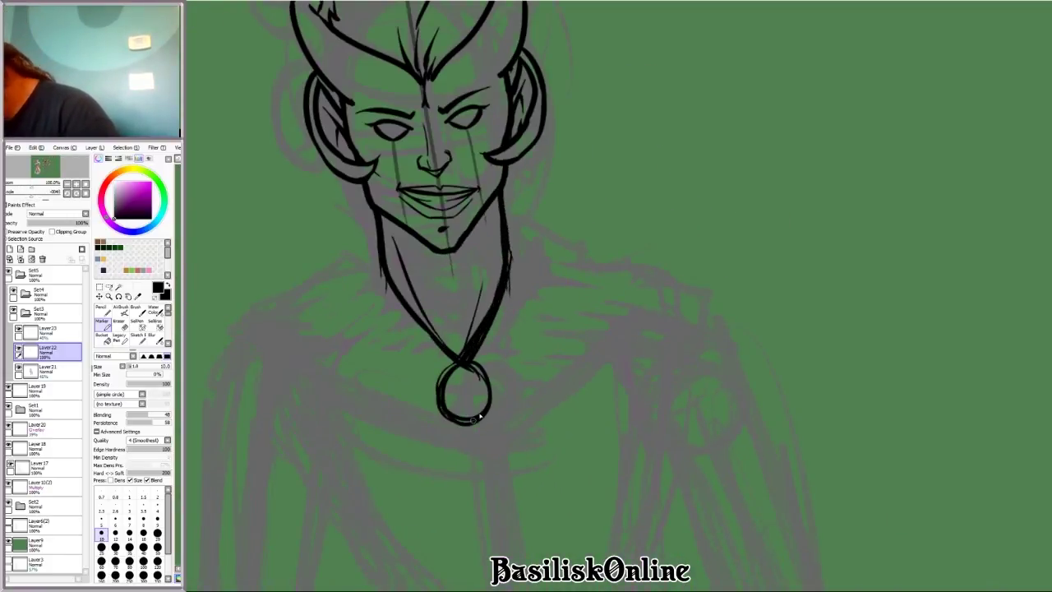
# Step: Add an inner ring to the brooch and short pin strokes extending from its sides
pyautogui.press('Delete')
pyautogui.press('Delete')
pyautogui.press('Delete')
pyautogui.press('Delete')
pyautogui.moveTo(567, 358); pyautogui.dragTo(565, 396)
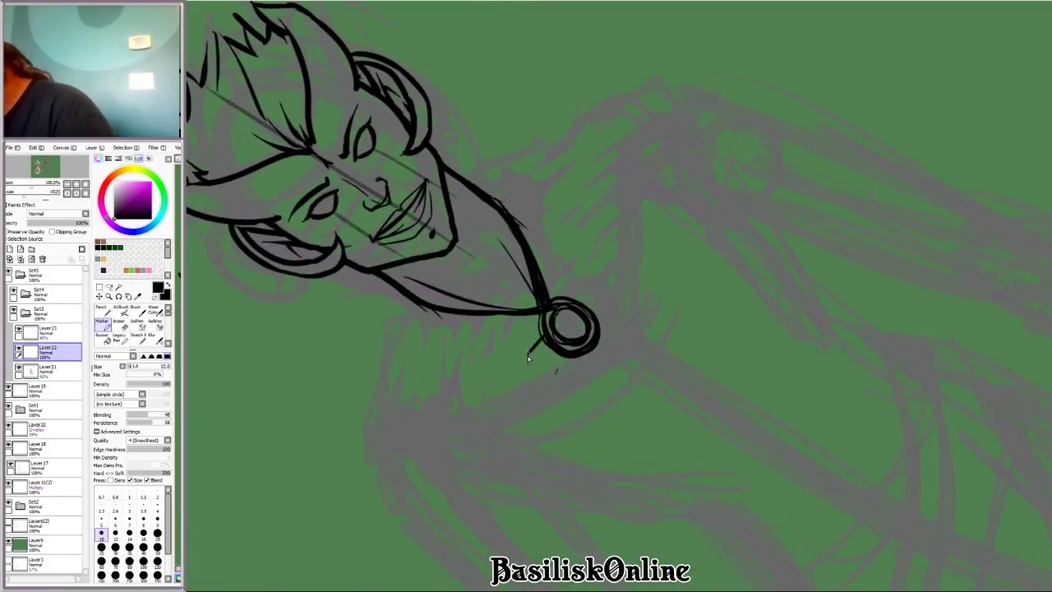
pyautogui.press('Home')
# Step: Tidy the brooch with the Eraser, shape its pointed side pins and shade the gem with dark hatching
pyautogui.press('e')
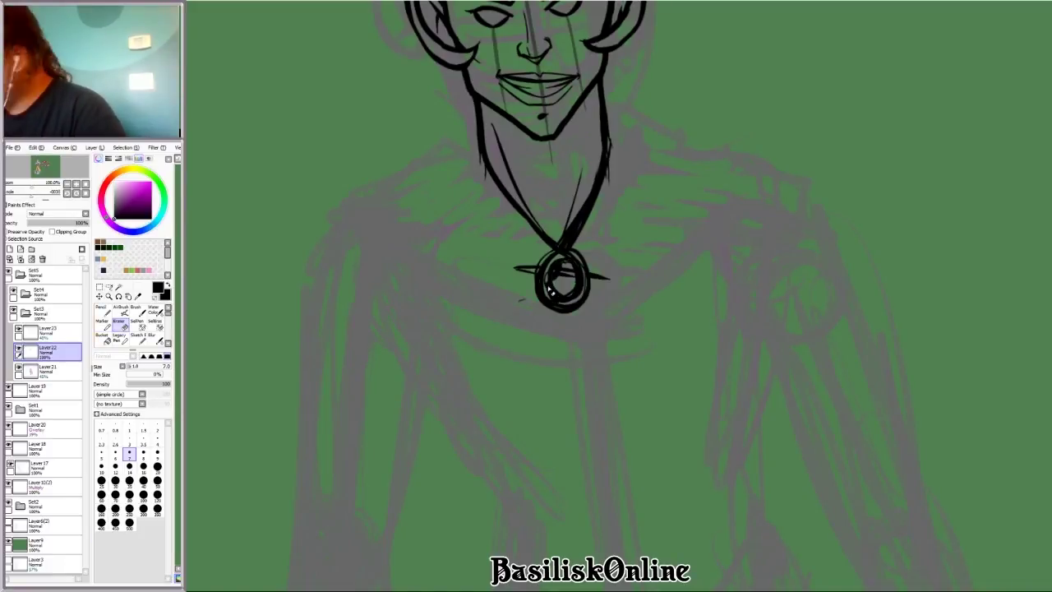
pyautogui.press('e')
pyautogui.press('Delete')
pyautogui.press('Delete')
pyautogui.press('Delete')
pyautogui.press('Delete')
pyautogui.press('Delete')
pyautogui.press('Delete')
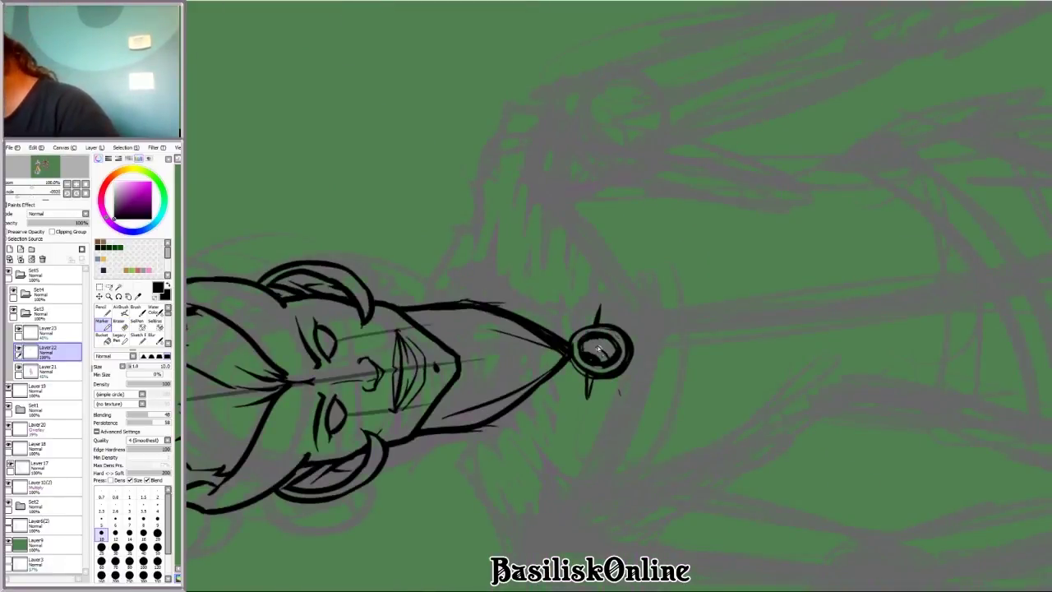
pyautogui.press('Delete')
pyautogui.press('Delete')
pyautogui.press('Delete')
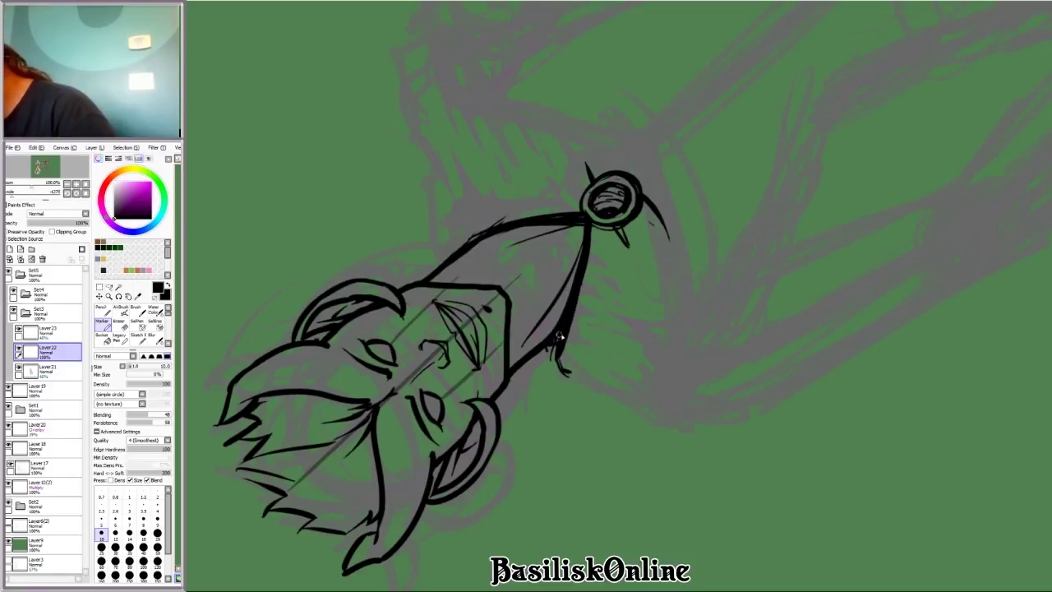
# Step: Ink the cloak drape over the left shoulder with a ragged upper edge and long folds running to the brooch
pyautogui.moveTo(558, 335); pyautogui.dragTo(585, 388)
pyautogui.moveTo(646, 201); pyautogui.dragTo(687, 409)
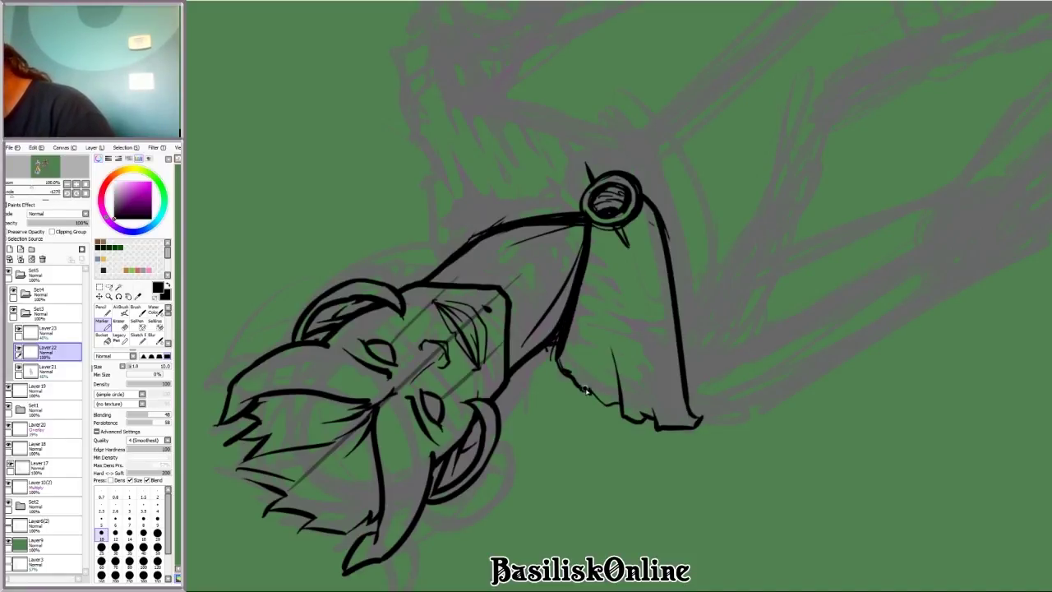
pyautogui.moveTo(604, 265); pyautogui.dragTo(599, 388)
pyautogui.moveTo(633, 220); pyautogui.dragTo(649, 394)
pyautogui.press('End')
pyautogui.press('End')
pyautogui.press('End')
pyautogui.press('End')
pyautogui.press('End')
pyautogui.press('End')
pyautogui.press('End')
pyautogui.press('End')
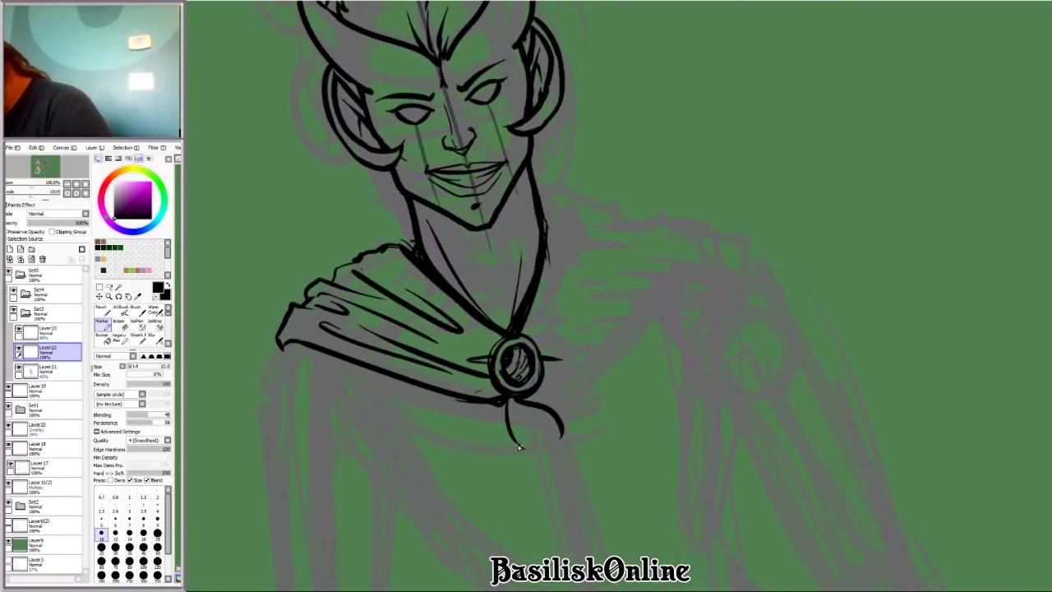
# Step: Finish the gathered cloth tuft below the brooch and ink the right shoulder's cloak drape with a ragged edge and folds
pyautogui.press('Delete')
pyautogui.press('Delete')
pyautogui.press('Delete')
pyautogui.press('Delete')
pyautogui.moveTo(627, 411); pyautogui.dragTo(646, 289)
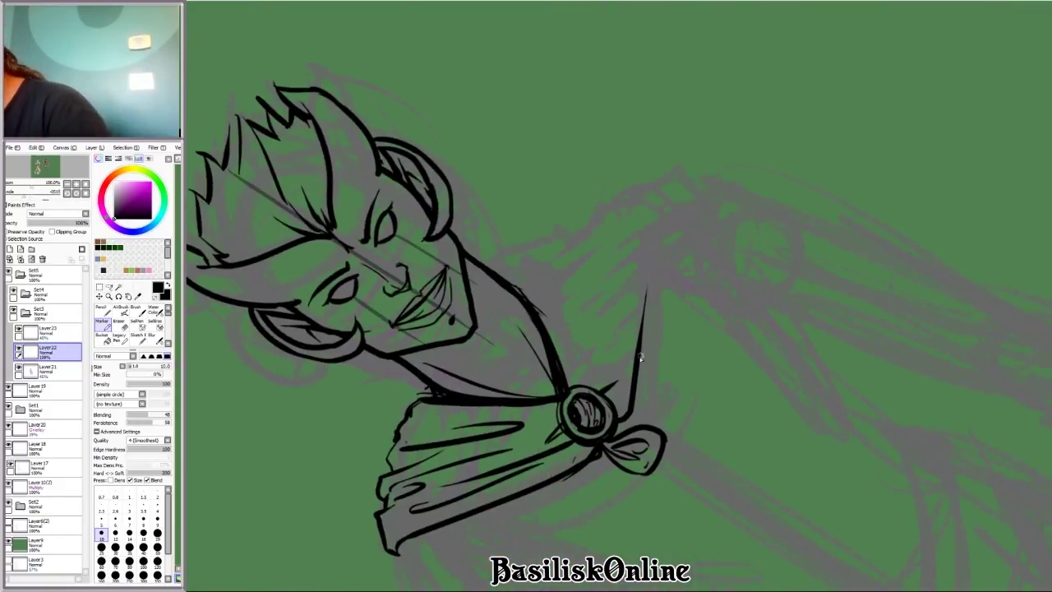
pyautogui.moveTo(638, 342)
pyautogui.mouseDown()
pyautogui.moveTo(610, 223)
pyautogui.moveTo(607, 361)
pyautogui.mouseUp()
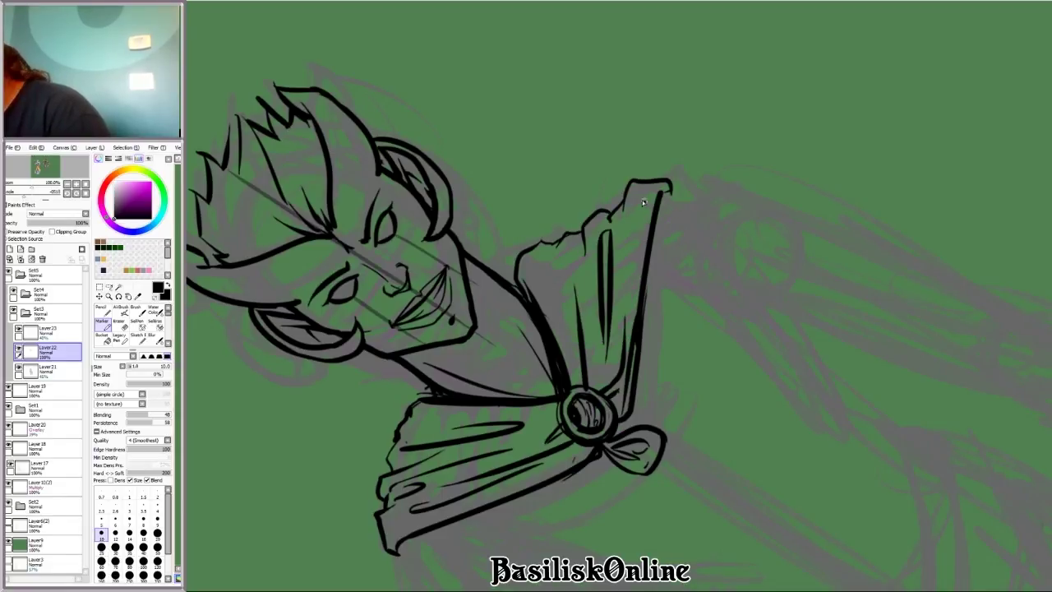
# Step: Shorten the outer end of the right cloak drape with the Eraser and redraw its lower edge with the Marker
pyautogui.press('Home')
pyautogui.scroll(3, 525, 354)
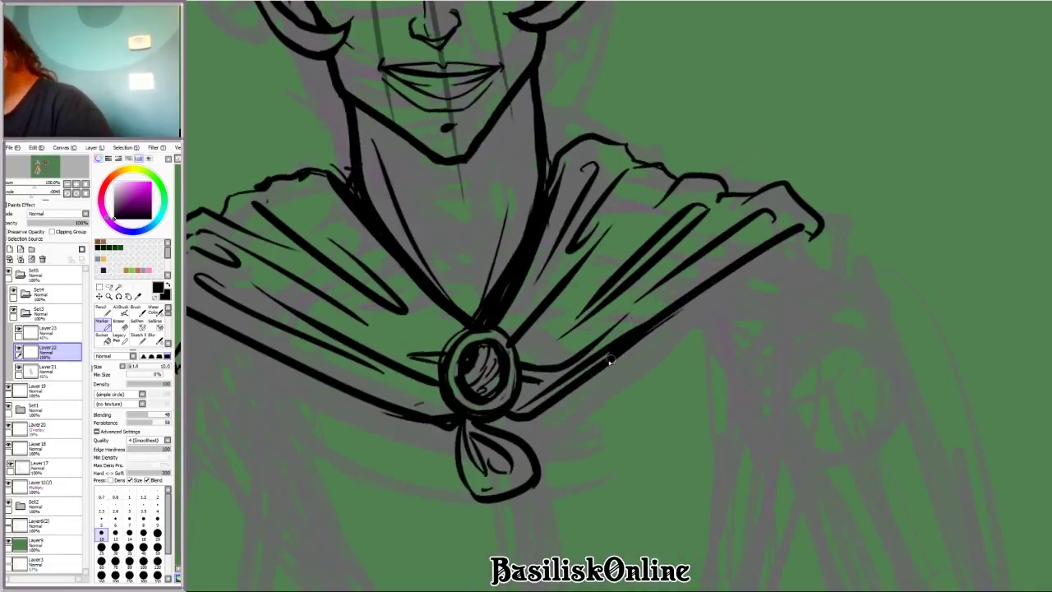
pyautogui.press('e')
pyautogui.press('b')
pyautogui.moveTo(592, 376); pyautogui.dragTo(729, 226)
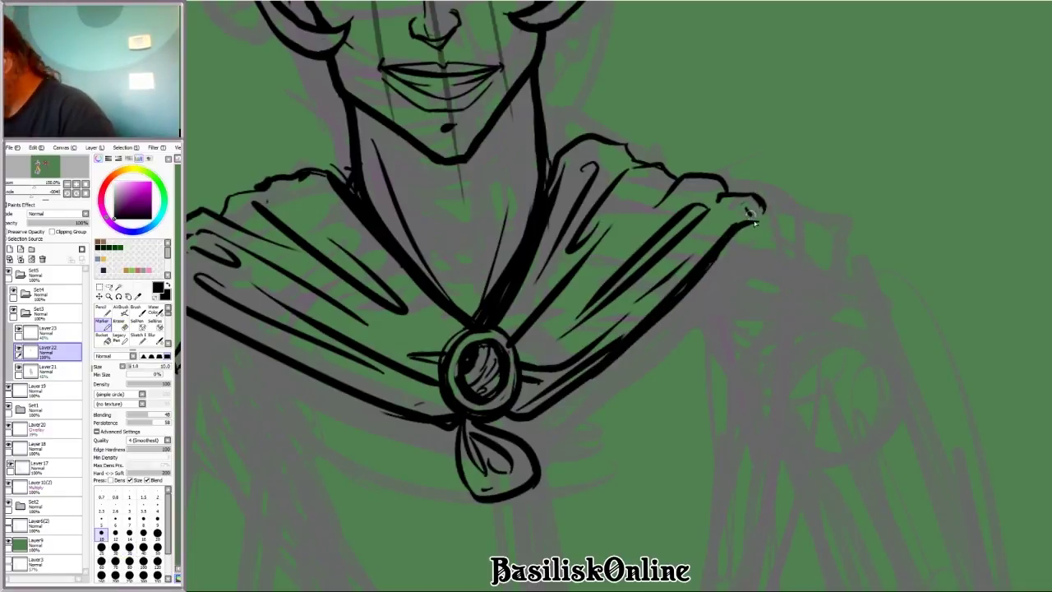
# Step: Thicken the left cloak drape's ragged upper edge and redraw its folded outer end with the Marker
pyautogui.scroll(-3, 754, 238)
pyautogui.press('Delete')
pyautogui.press('Delete')
pyautogui.press('Delete')
pyautogui.press('Delete')
pyautogui.press('Delete')
pyautogui.press('Delete')
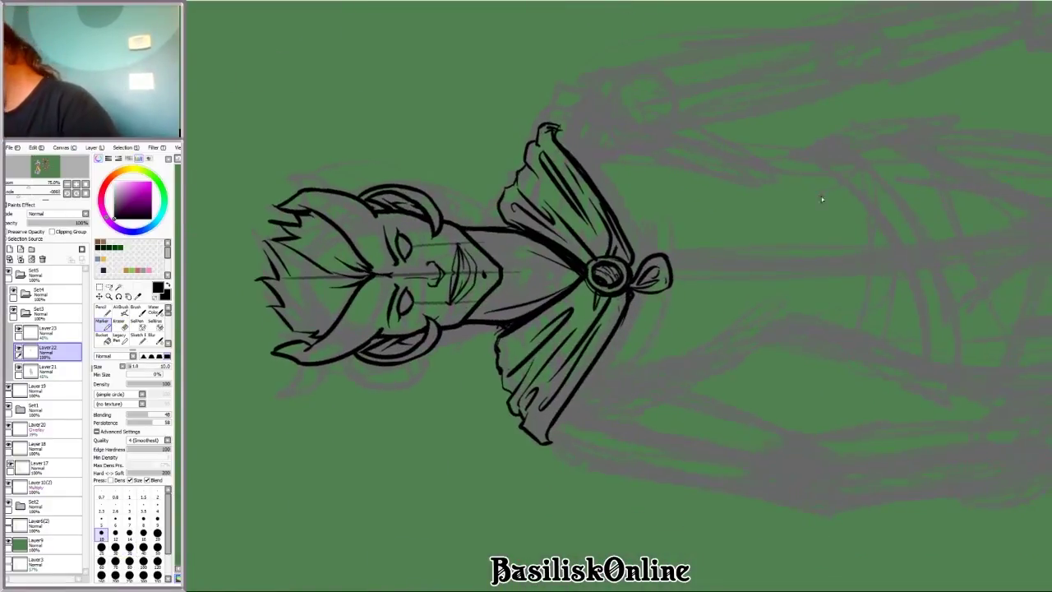
pyautogui.press('Home')
pyautogui.scroll(1, 708, 479)
pyautogui.press('Delete')
pyautogui.press('Delete')
pyautogui.press('Delete')
pyautogui.scroll(3, 781, 258)
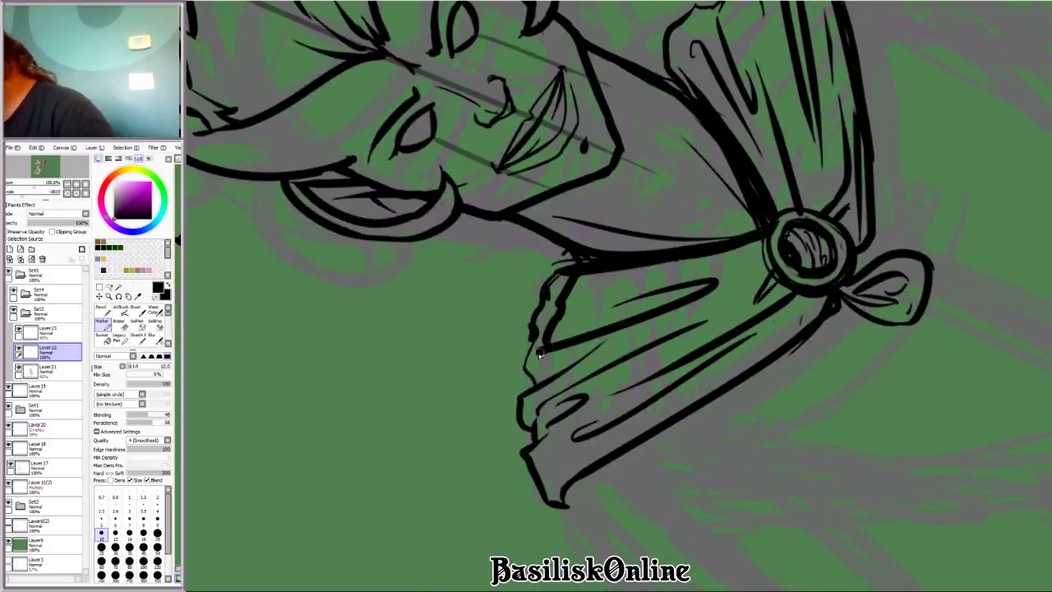
pyautogui.moveTo(532, 442); pyautogui.dragTo(546, 508)
pyautogui.moveTo(618, 468); pyautogui.dragTo(549, 501)
# Step: Erase the surplus outer lines along the left drape's ragged upper edge with the Eraser at size 7
pyautogui.press('e')
pyautogui.click(129, 453)
pyautogui.moveTo(538, 337); pyautogui.dragTo(567, 280)
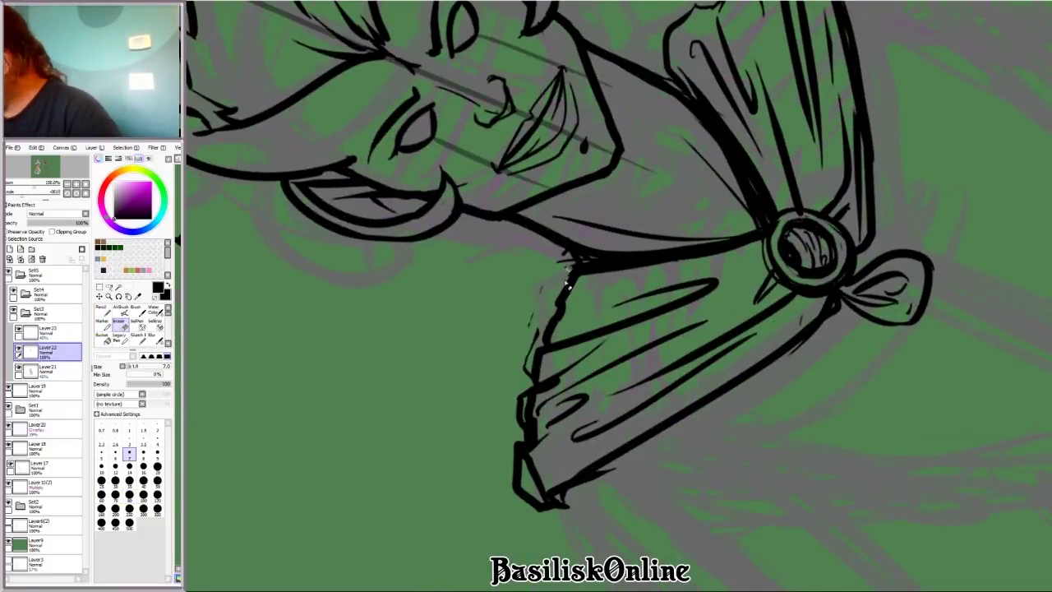
pyautogui.scroll(-3, 555, 472)
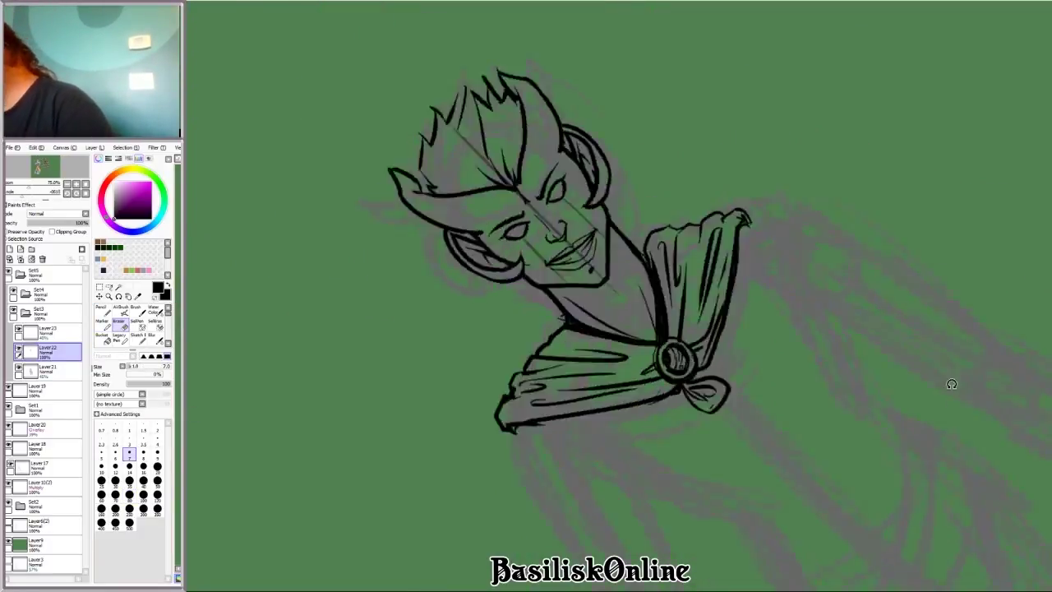
# Step: Redraw the right drape's upper edge lower and more ragged, extend its outer tip, and erase the old edge lines
pyautogui.press('Delete')
pyautogui.press('Delete')
pyautogui.press('Home')
pyautogui.scroll(3, 446, 304)
pyautogui.press('b')
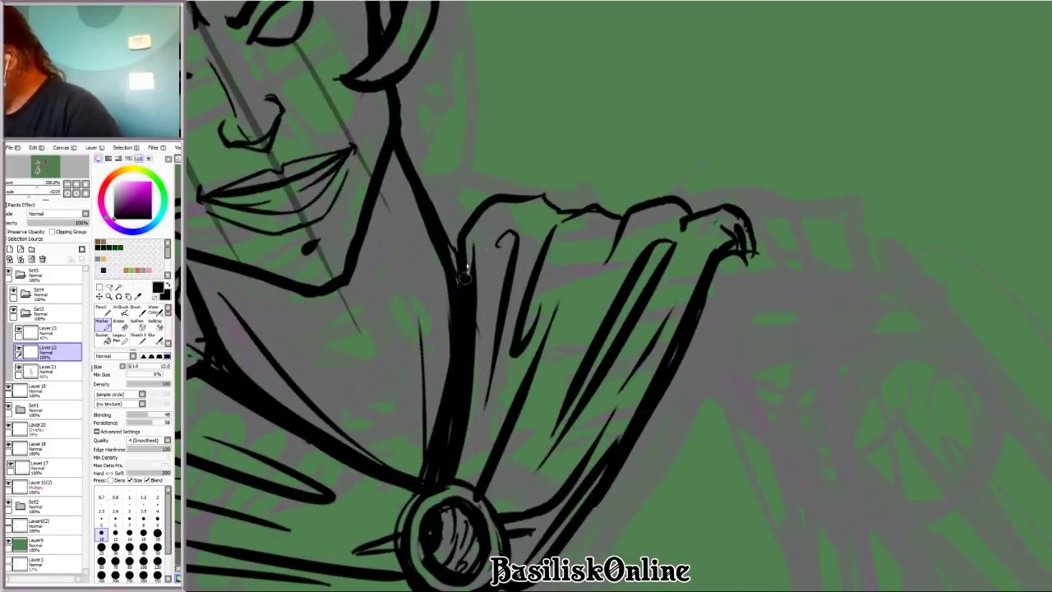
pyautogui.moveTo(460, 246)
pyautogui.mouseDown()
pyautogui.moveTo(754, 237)
pyautogui.moveTo(654, 374)
pyautogui.mouseUp()
pyautogui.press('e')
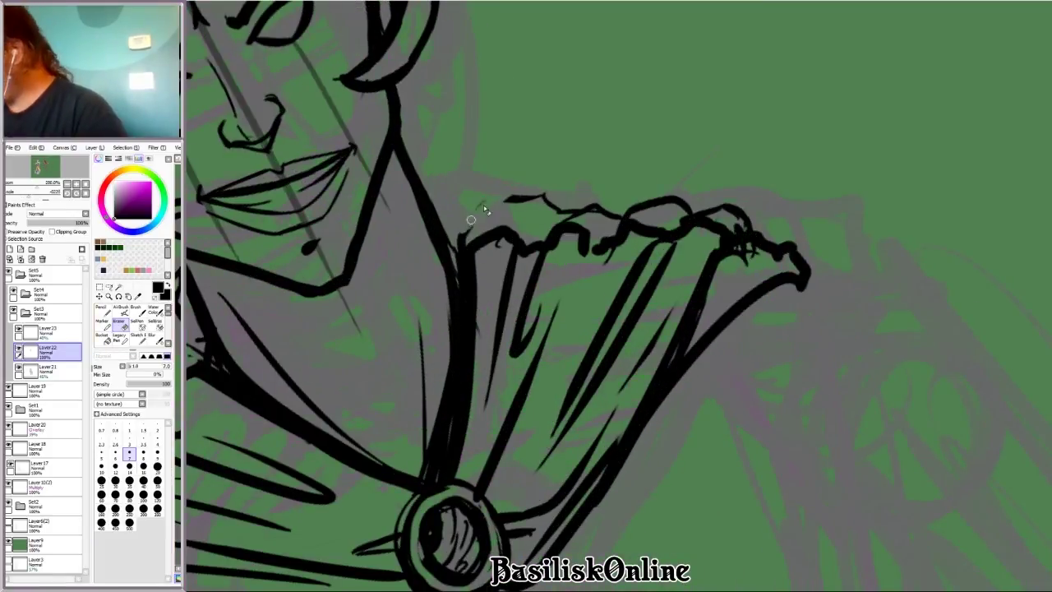
pyautogui.scroll(-4, 648, 218)
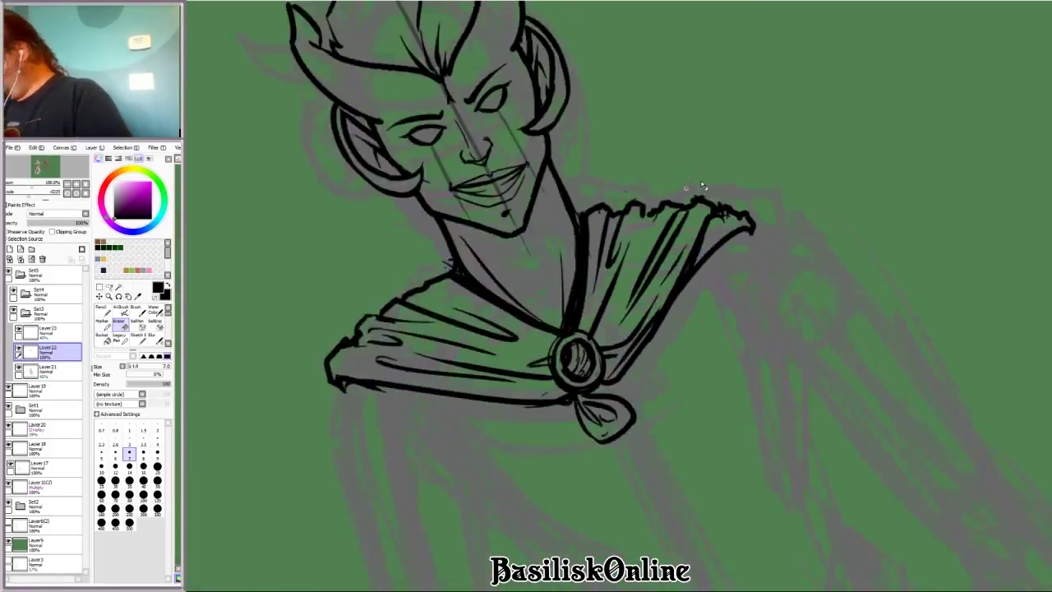
# Step: Ink a high collar around the neck with the Marker, including two front opening lines running down to the brooch
pyautogui.press('b')
pyautogui.scroll(3, 495, 268)
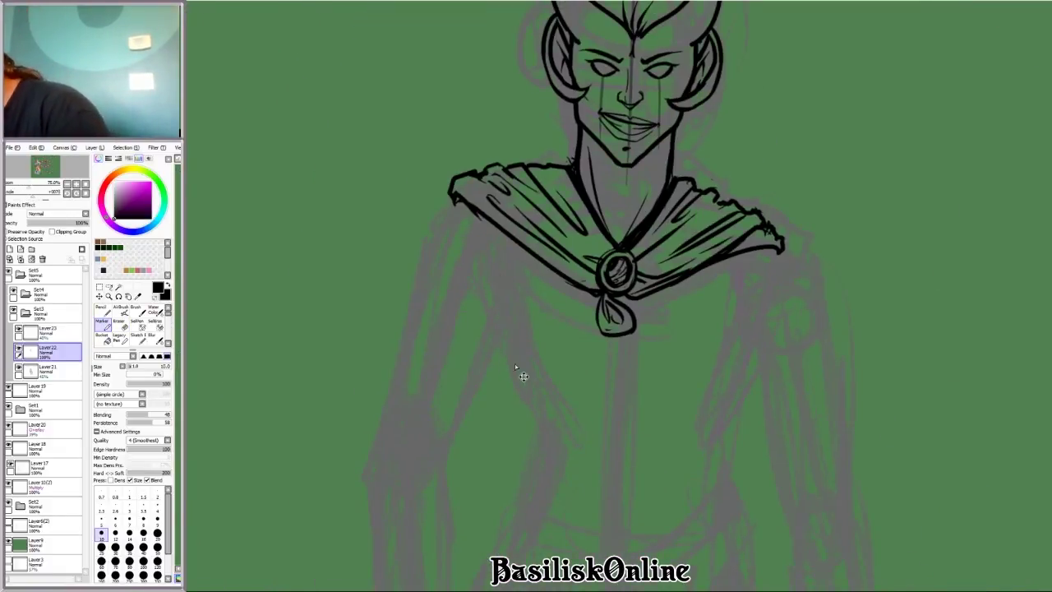
pyautogui.scroll(-1, 515, 367)
pyautogui.press('Delete')
pyautogui.press('Delete')
pyautogui.press('Delete')
pyautogui.press('Delete')
pyautogui.press('Delete')
pyautogui.press('Delete')
pyautogui.scroll(4, 658, 244)
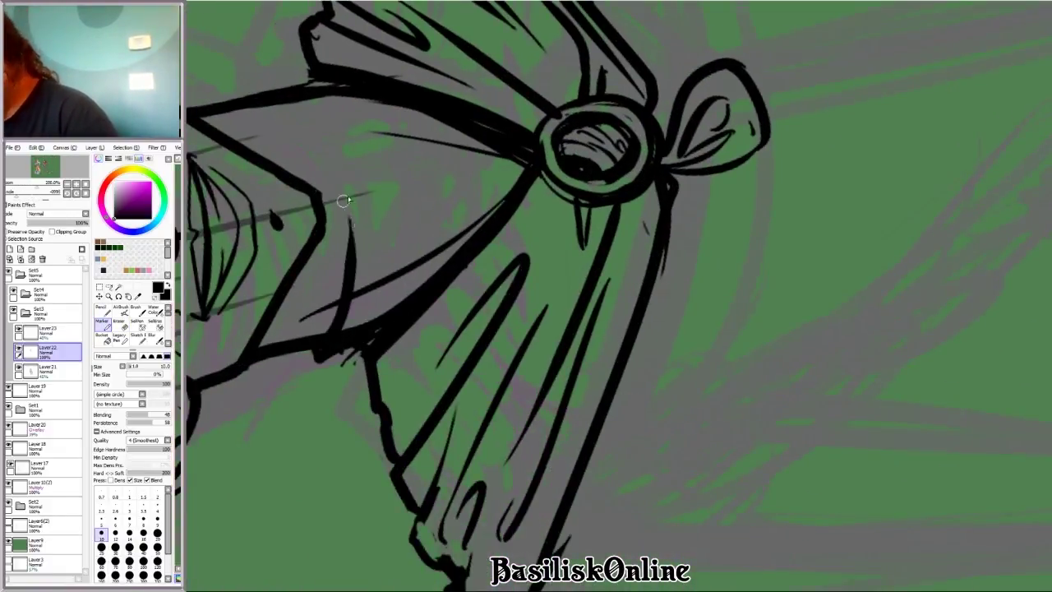
pyautogui.press('Home')
pyautogui.scroll(-2, 343, 201)
pyautogui.scroll(3, 442, 324)
pyautogui.moveTo(461, 381); pyautogui.dragTo(519, 191)
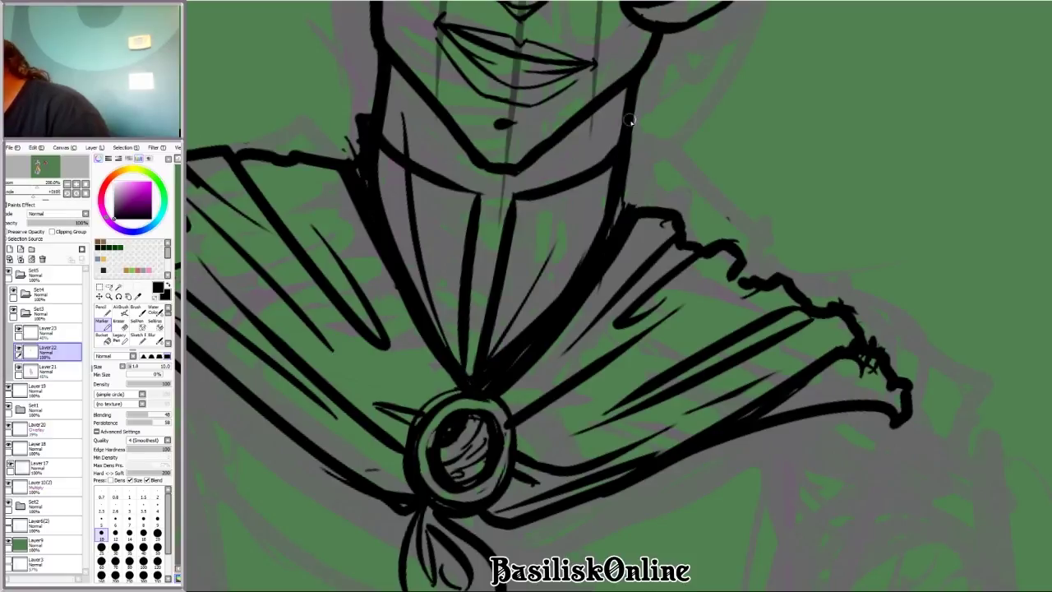
pyautogui.moveTo(616, 227); pyautogui.dragTo(638, 115)
# Step: Erase the old neck lines inside the collar and tidy the collar's raised right edge
pyautogui.click(119, 321)
pyautogui.moveTo(411, 180); pyautogui.dragTo(448, 350)
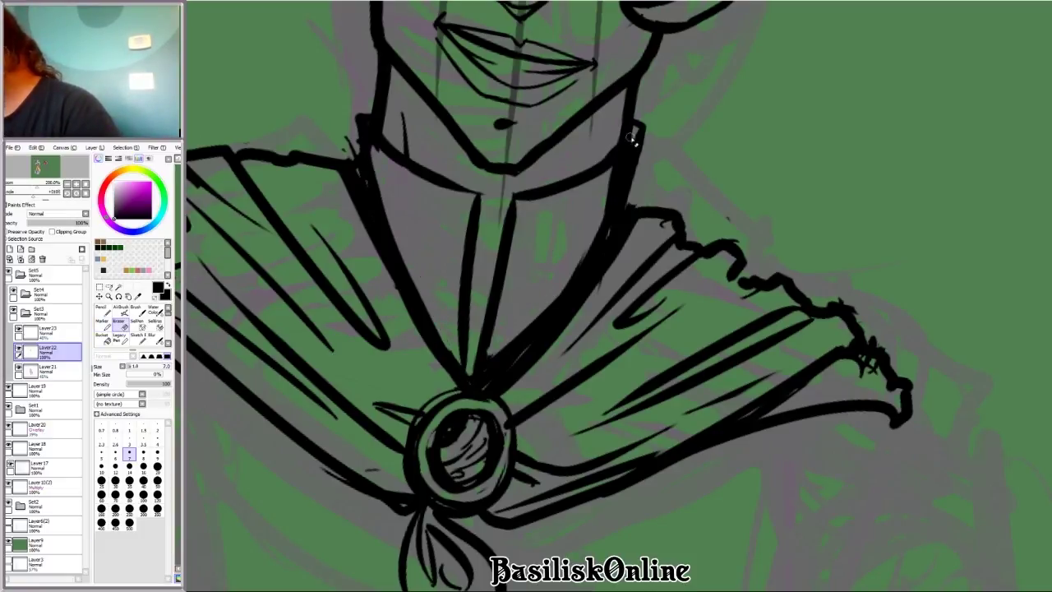
pyautogui.moveTo(632, 138); pyautogui.dragTo(605, 225)
pyautogui.press('-')
pyautogui.press('Delete')
# Step: Ink thin trim lines inside both collar panels, parallel to their edges, with the Marker at size 3
pyautogui.click(103, 323)
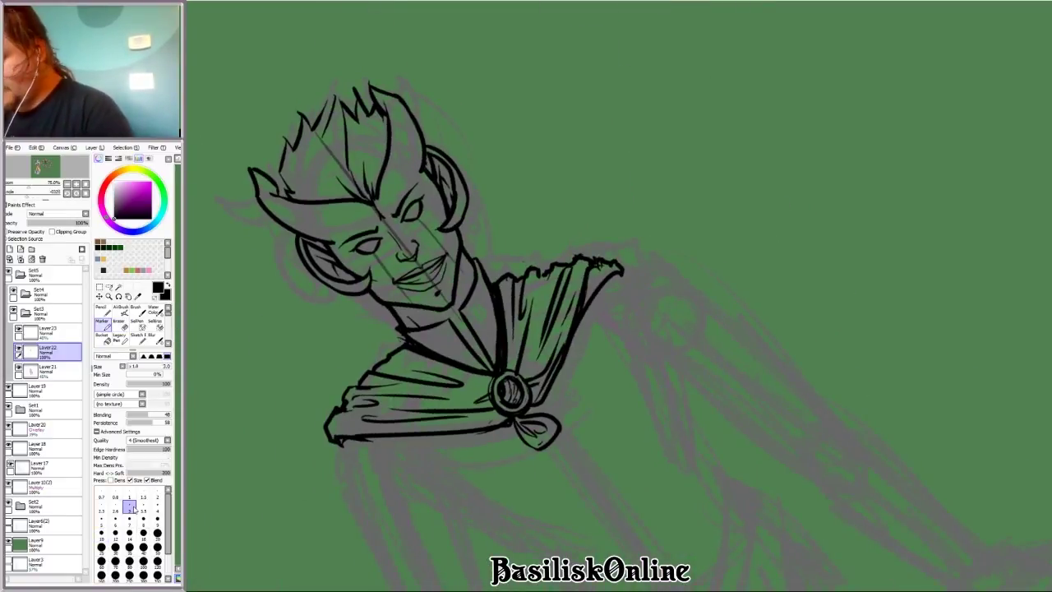
pyautogui.press('+')
pyautogui.press('Delete')
pyautogui.press('Delete')
pyautogui.press('Delete')
pyautogui.press('Delete')
pyautogui.press('Delete')
pyautogui.press('Delete')
pyautogui.press('Delete')
pyautogui.press('Home')
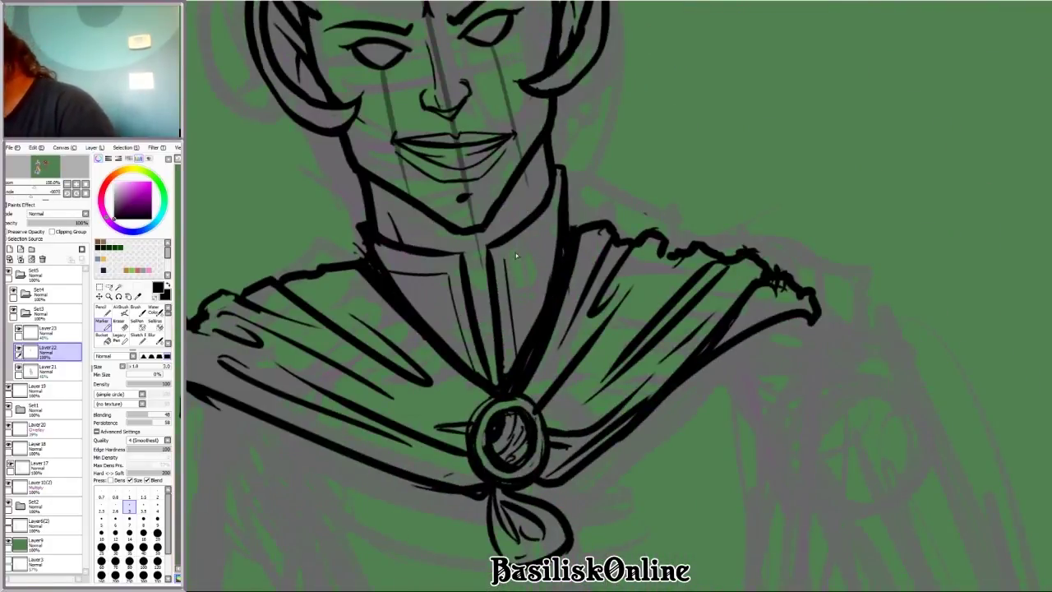
# Step: Ink a rectangular clasp across the collar opening with the Marker at size 7 and erase the lines inside it
pyautogui.press('-')
pyautogui.press('-')
pyautogui.press('-')
pyautogui.press('Delete')
pyautogui.press('Delete')
pyautogui.press('Delete')
pyautogui.press(']')
pyautogui.press(']')
pyautogui.press(']')
pyautogui.press(']')
pyautogui.press(']')
pyautogui.press('+')
pyautogui.press('+')
pyautogui.press('+')
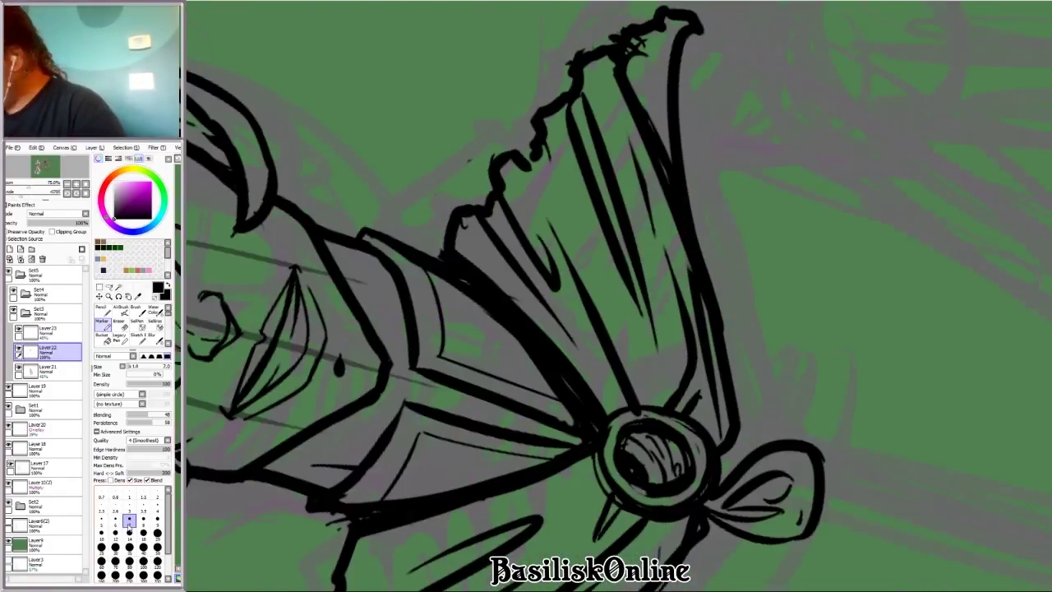
pyautogui.moveTo(480, 355)
pyautogui.mouseDown()
pyautogui.moveTo(493, 367)
pyautogui.moveTo(459, 460)
pyautogui.mouseUp()
pyautogui.moveTo(511, 369); pyautogui.dragTo(493, 465)
pyautogui.click(120, 322)
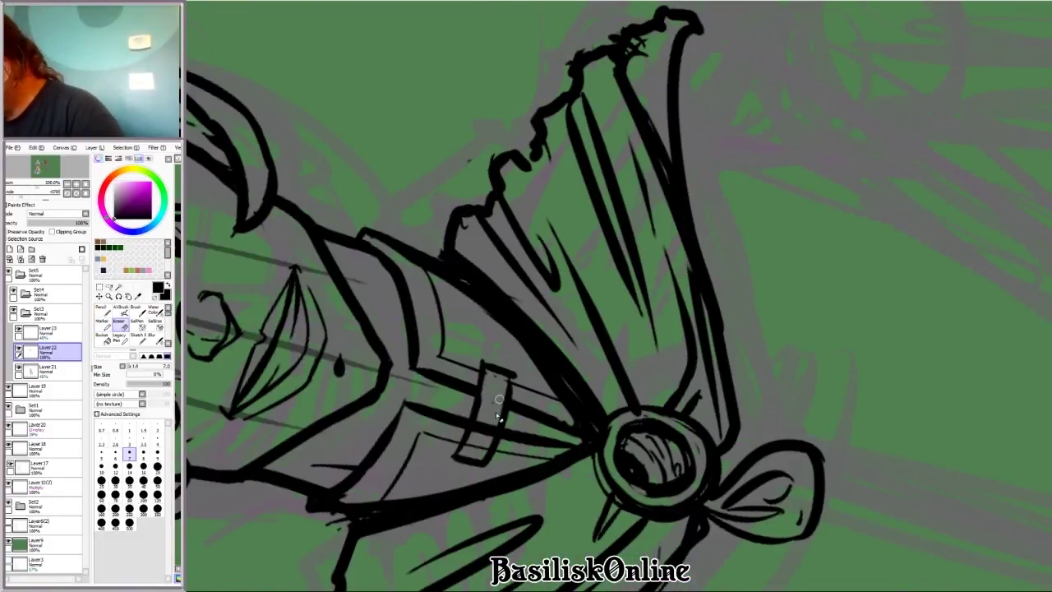
# Step: Examine the inked head and cloak against the full body sketch and the finished dragon character
pyautogui.press('Home')
pyautogui.press('-')
pyautogui.press('-')
pyautogui.press('-')
pyautogui.press('-')
pyautogui.press('-')
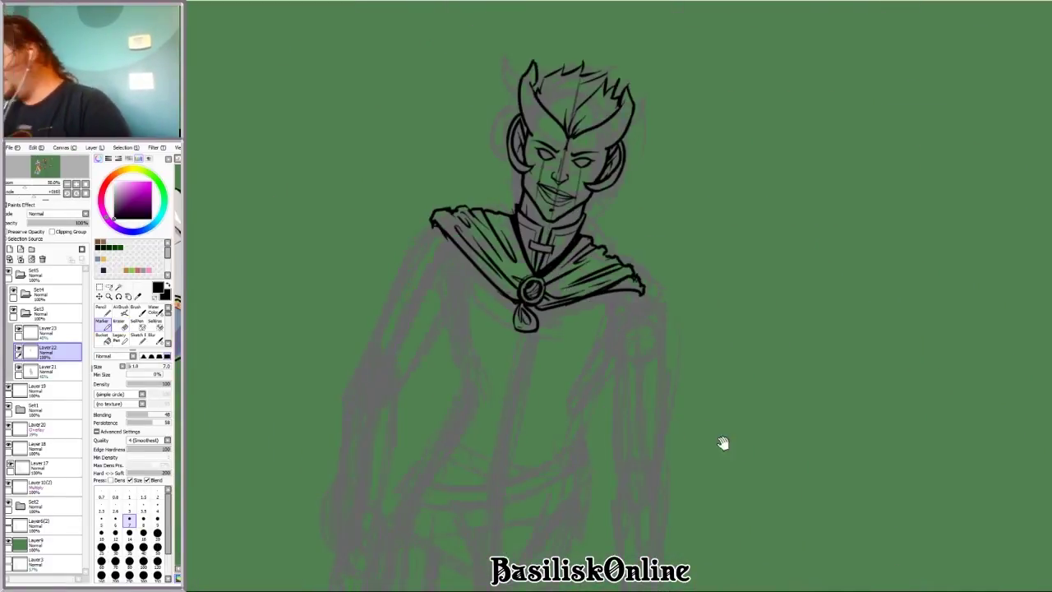
pyautogui.press('+')
pyautogui.press('+')
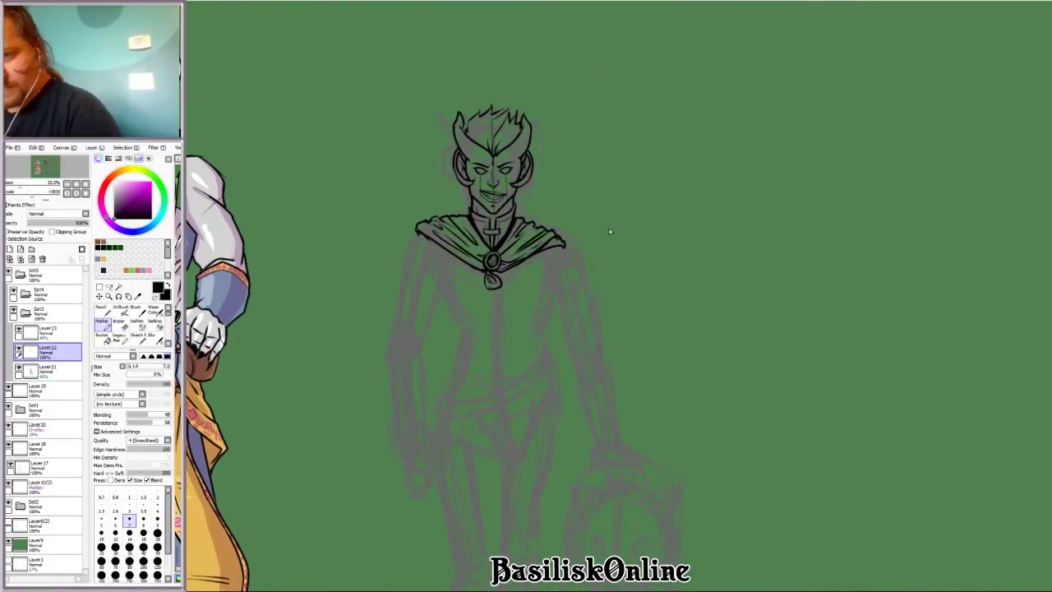
pyautogui.press('Delete')
pyautogui.press('Delete')
pyautogui.press('+')
pyautogui.press('+')
pyautogui.press('Home')
pyautogui.press('-')
pyautogui.press('-')
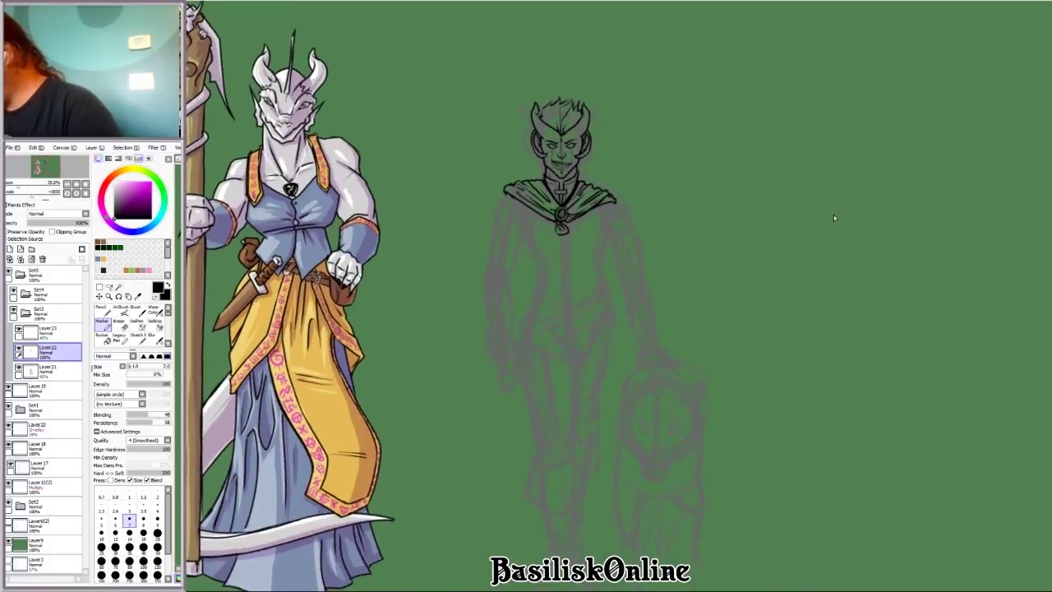
# Step: Ink the tunic's long front closure line from the cloth tuft down to the waist
pyautogui.press('+')
pyautogui.press('Delete')
pyautogui.press('+')
pyautogui.click(108, 288)
pyautogui.moveTo(516, 205); pyautogui.dragTo(522, 203)
pyautogui.press('+')
pyautogui.press('+')
pyautogui.press('+')
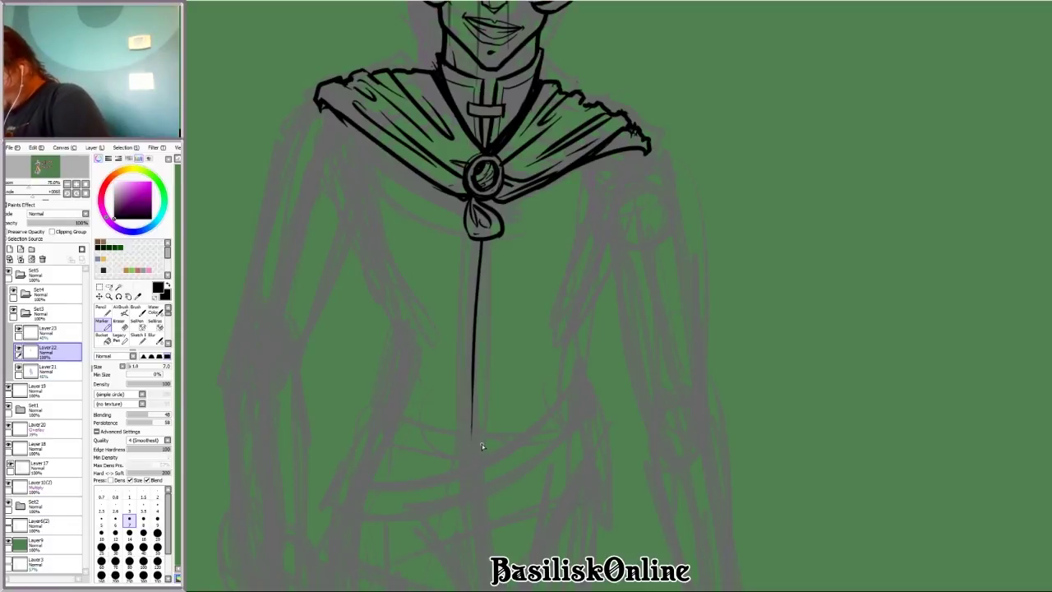
pyautogui.press('-')
pyautogui.press('+')
pyautogui.press('Delete')
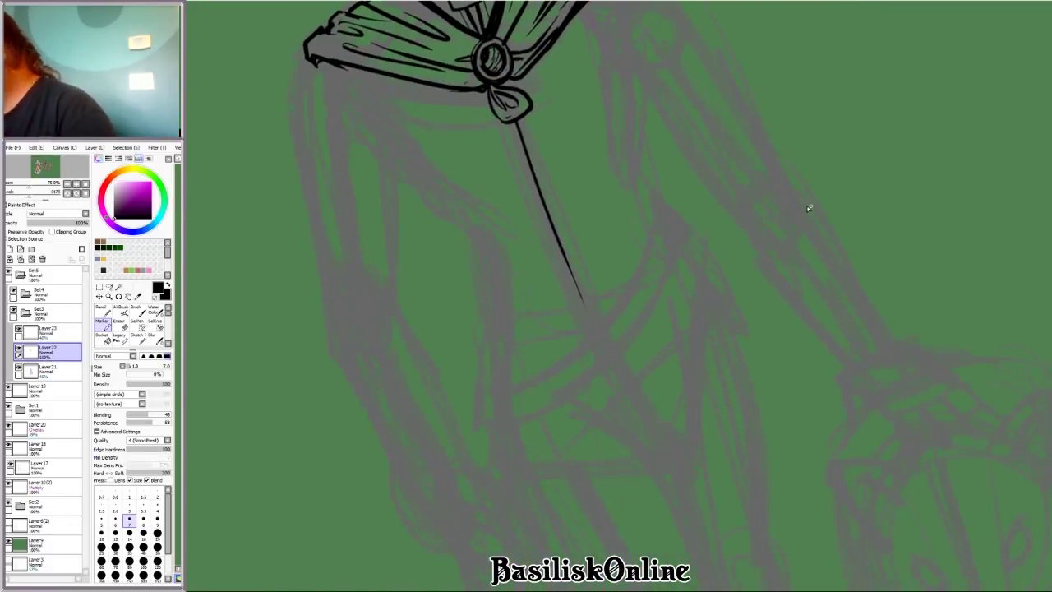
pyautogui.moveTo(578, 289)
pyautogui.mouseDown()
pyautogui.moveTo(539, 449)
pyautogui.moveTo(483, 447)
pyautogui.mouseUp()
pyautogui.hotkey('ctrl', 'z')
pyautogui.press('End')
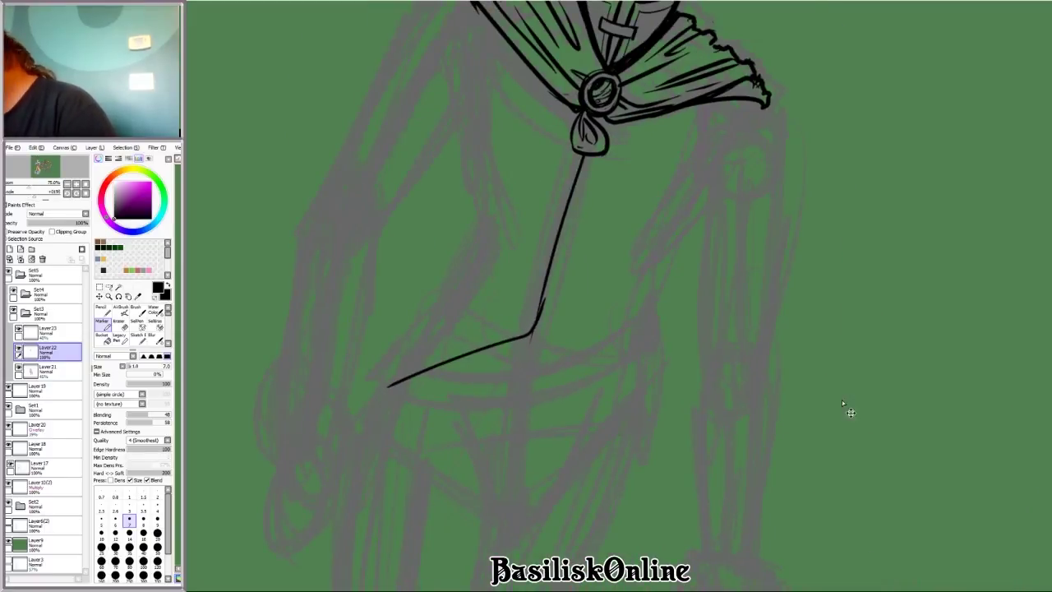
pyautogui.press('Delete')
pyautogui.press('+')
pyautogui.press('-')
pyautogui.press('End')
pyautogui.press('+')
pyautogui.press('Delete')
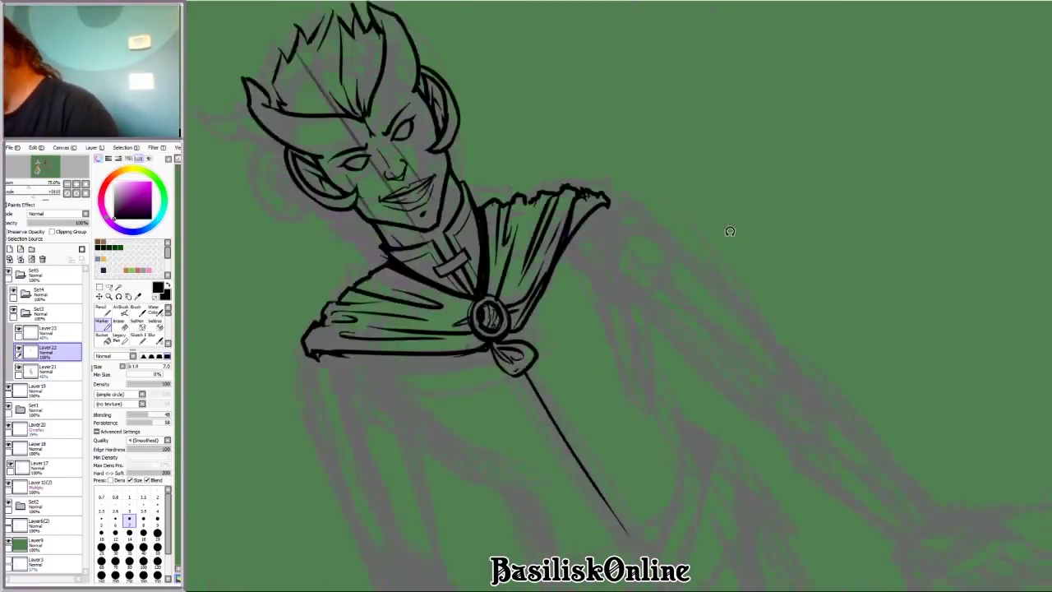
pyautogui.press('End')
pyautogui.moveTo(313, 278); pyautogui.dragTo(348, 549)
pyautogui.hotkey('ctrl', 'z')
# Step: Ink the left sleeve's outer and inner outlines from the cloak to the wrist, with an elbow crease and a curved end
pyautogui.press('Delete')
pyautogui.press('End')
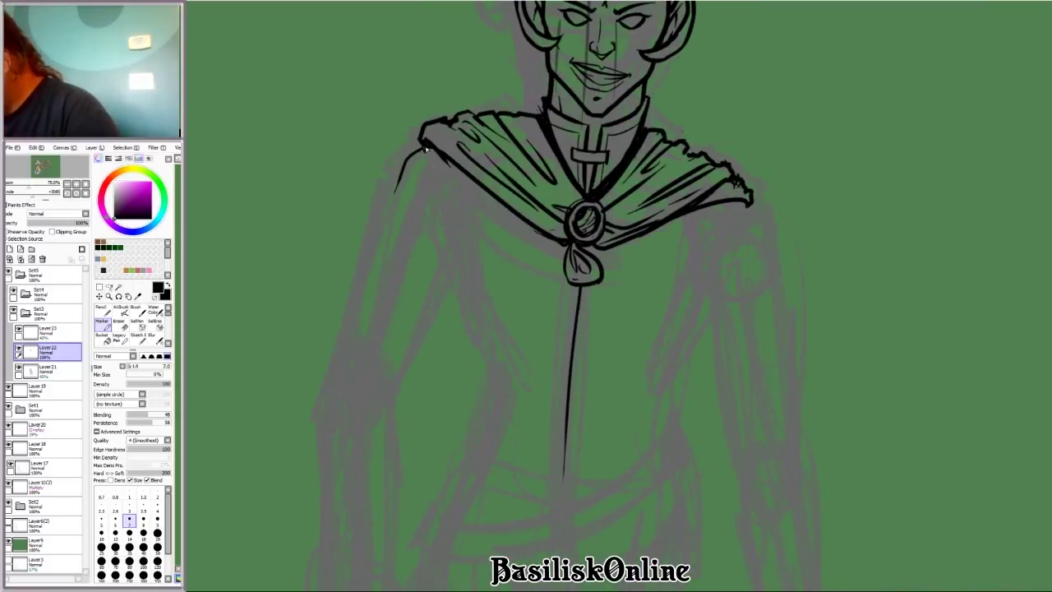
pyautogui.moveTo(379, 216); pyautogui.dragTo(344, 390)
pyautogui.moveTo(453, 268); pyautogui.dragTo(406, 417)
pyautogui.press('-')
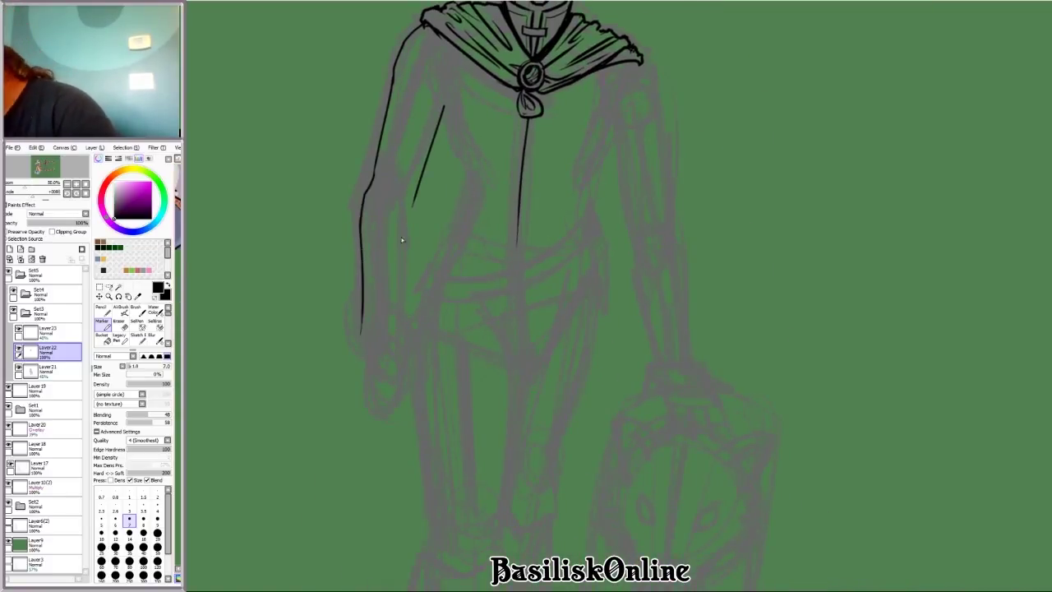
pyautogui.hotkey('ctrl', 'z')
pyautogui.moveTo(379, 199); pyautogui.dragTo(401, 96)
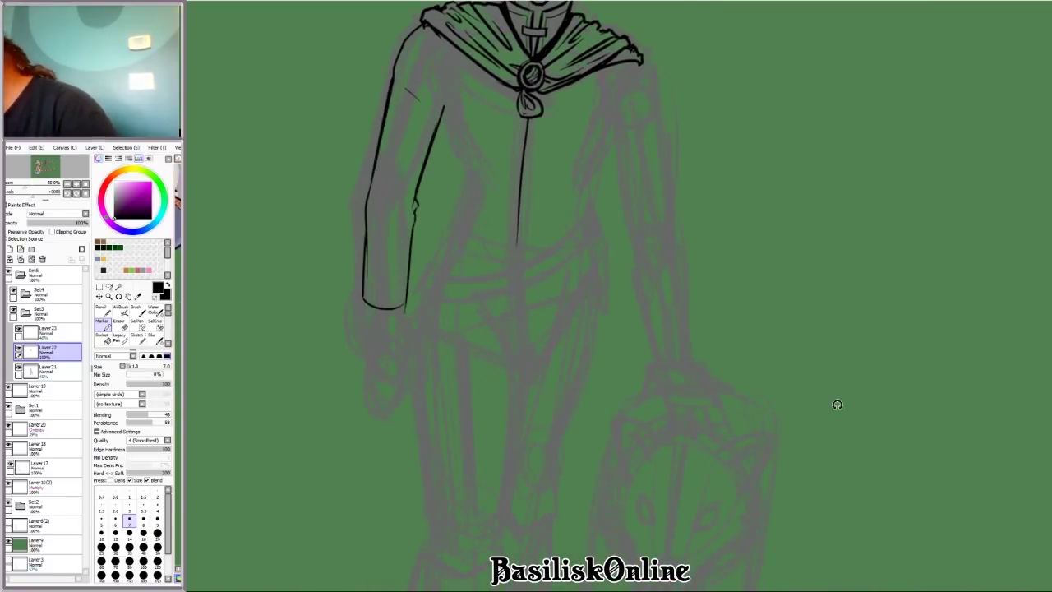
# Step: Refine the left sleeve's forearm lines and ink a wide flared cuff at the wrist
pyautogui.press('+')
pyautogui.press('+')
pyautogui.press('Delete')
pyautogui.press('Delete')
pyautogui.press('Delete')
pyautogui.press('Delete')
pyautogui.press('Delete')
pyautogui.press('Delete')
pyautogui.press('Delete')
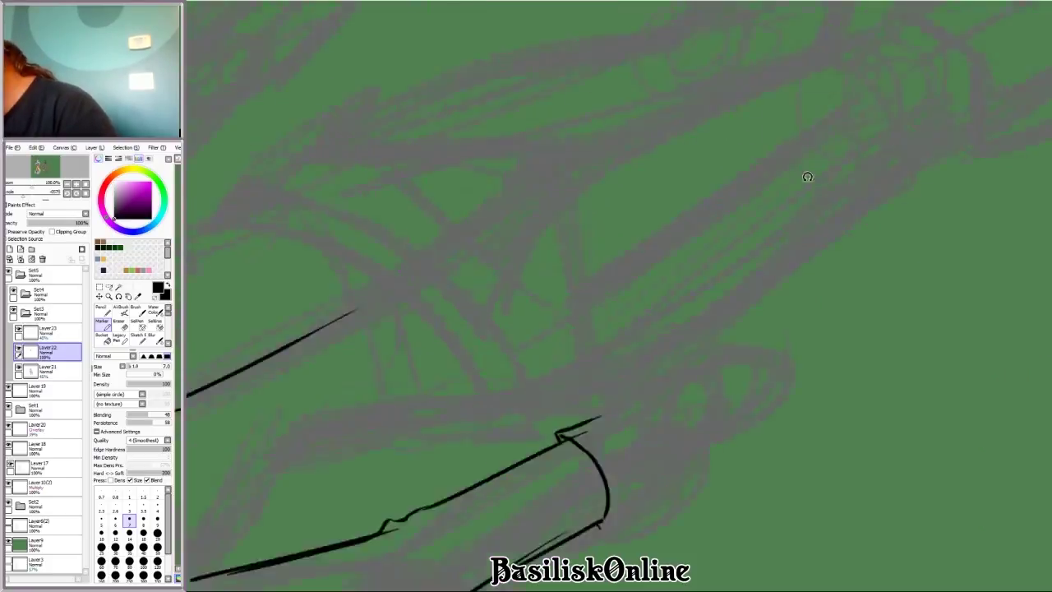
pyautogui.press('Delete')
pyautogui.press('Delete')
pyautogui.press('Delete')
pyautogui.press('Home')
pyautogui.press('-')
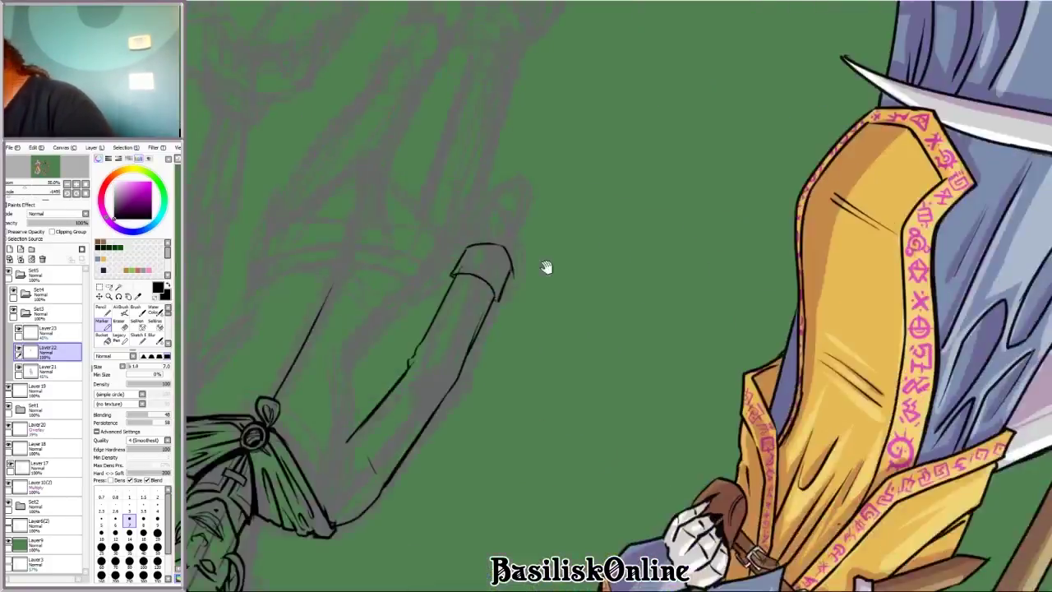
pyautogui.press('+')
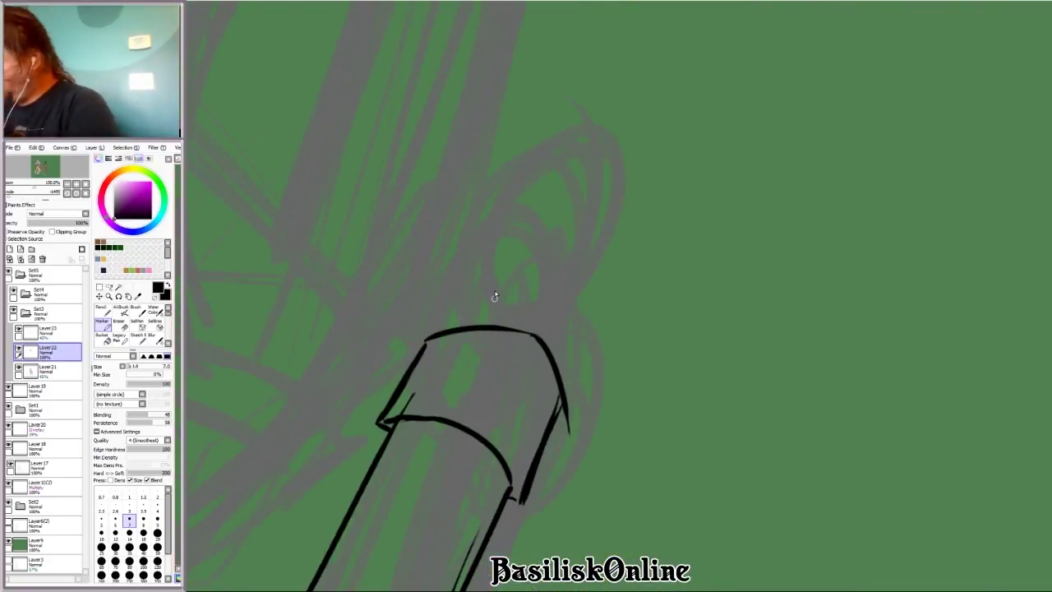
# Step: Ink the thumb side of the left hand emerging below the cuff
pyautogui.moveTo(510, 261); pyautogui.dragTo(523, 309)
pyautogui.moveTo(471, 236)
pyautogui.mouseDown()
pyautogui.moveTo(456, 326)
pyautogui.moveTo(518, 259)
pyautogui.mouseUp()
pyautogui.moveTo(520, 262); pyautogui.dragTo(551, 277)
pyautogui.press('Delete')
pyautogui.press('Delete')
pyautogui.press('Delete')
pyautogui.press('Delete')
pyautogui.press('Delete')
pyautogui.press('Delete')
pyautogui.press('Delete')
pyautogui.press('Delete')
pyautogui.press('Delete')
pyautogui.press('Delete')
pyautogui.press('Delete')
pyautogui.press('Delete')
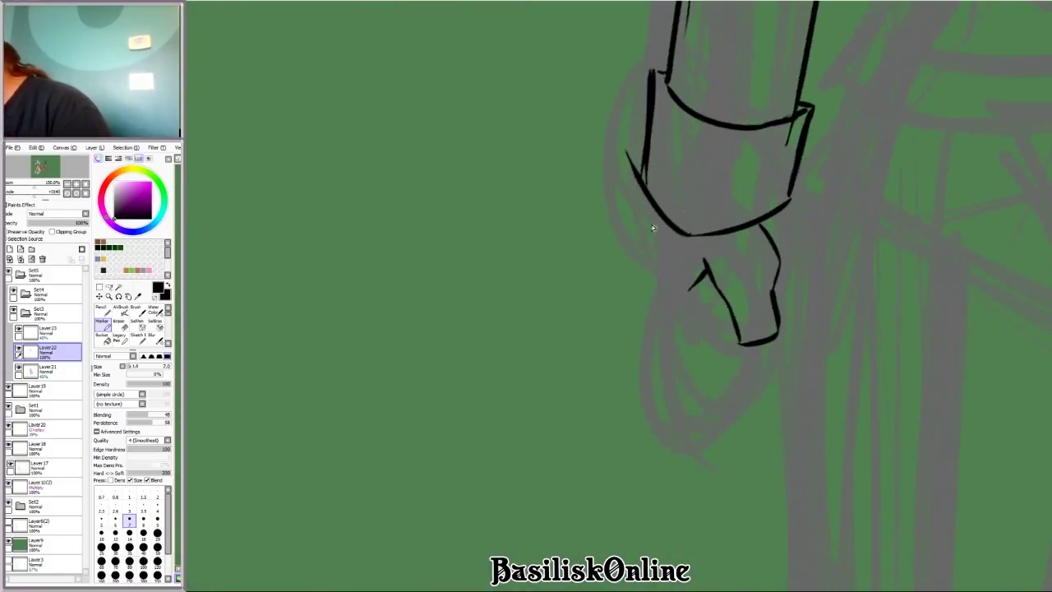
# Step: Ink the fingers and outer edge of the left hand to close its outline below the cuff
pyautogui.press('Delete')
pyautogui.press('Delete')
pyautogui.press('Delete')
pyautogui.press('Delete')
pyautogui.press('Delete')
pyautogui.press('Delete')
pyautogui.press('-')
pyautogui.press('-')
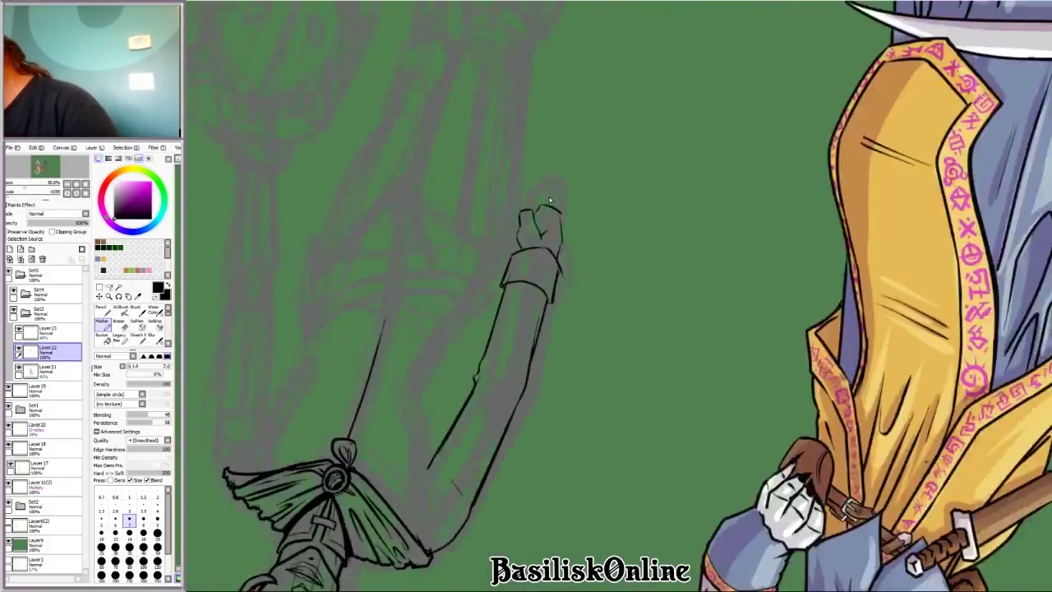
pyautogui.press('+')
pyautogui.press('+')
pyautogui.press('Delete')
pyautogui.press('Delete')
pyautogui.press('Delete')
pyautogui.press('Delete')
pyautogui.press('Delete')
pyautogui.press('Delete')
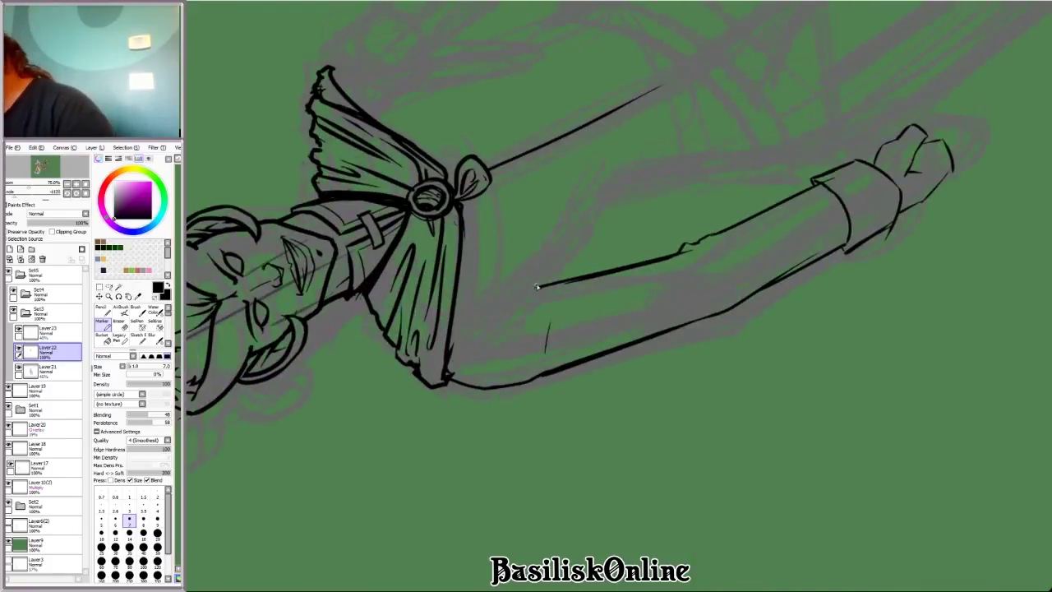
# Step: Ink crease lines at the left armpit and start the tunic's left side line beneath it
pyautogui.press('End')
pyautogui.press('End')
pyautogui.press('End')
pyautogui.press('End')
pyautogui.press('End')
pyautogui.press('End')
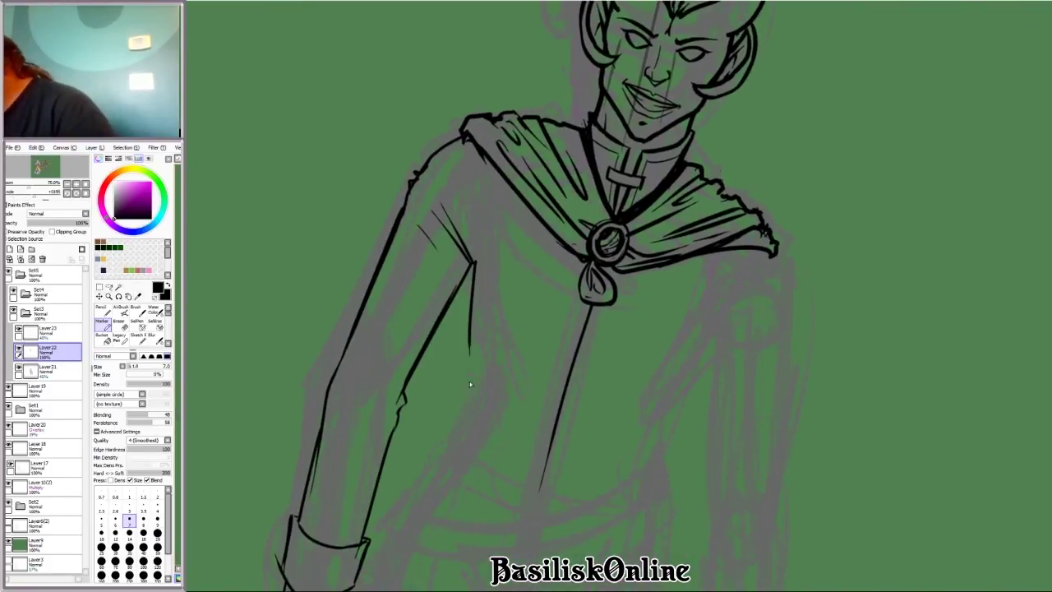
# Step: Continue the tunic's left side line with an angled bend inward to the waist behind the forearm
pyautogui.press('-')
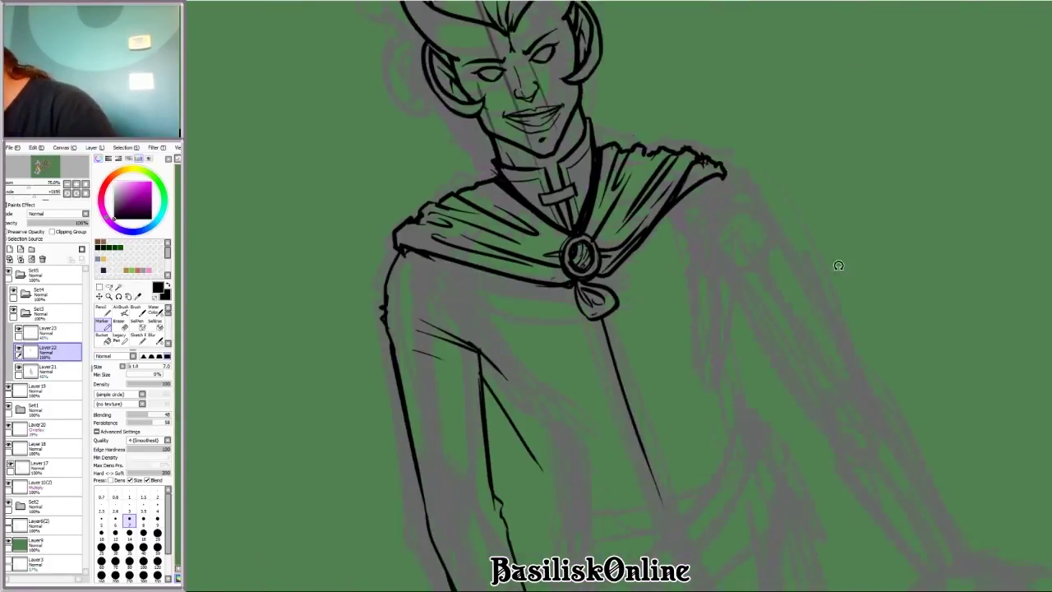
pyautogui.scroll(-3, 473, 452)
pyautogui.press('-')
pyautogui.press('-')
pyautogui.press('+')
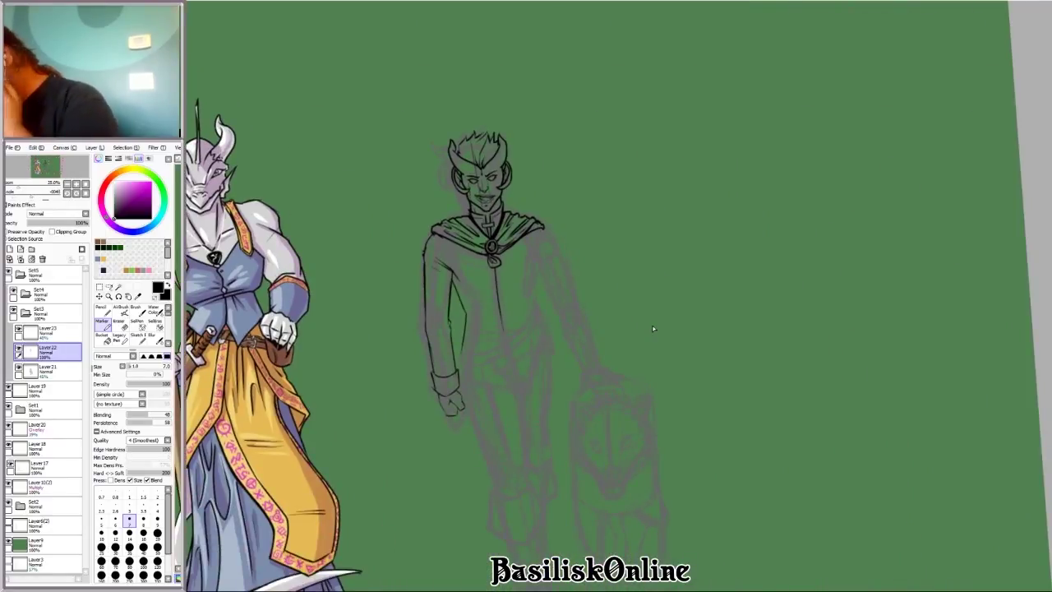
pyautogui.press('Delete')
pyautogui.press('End')
pyautogui.press('+')
pyautogui.press('+')
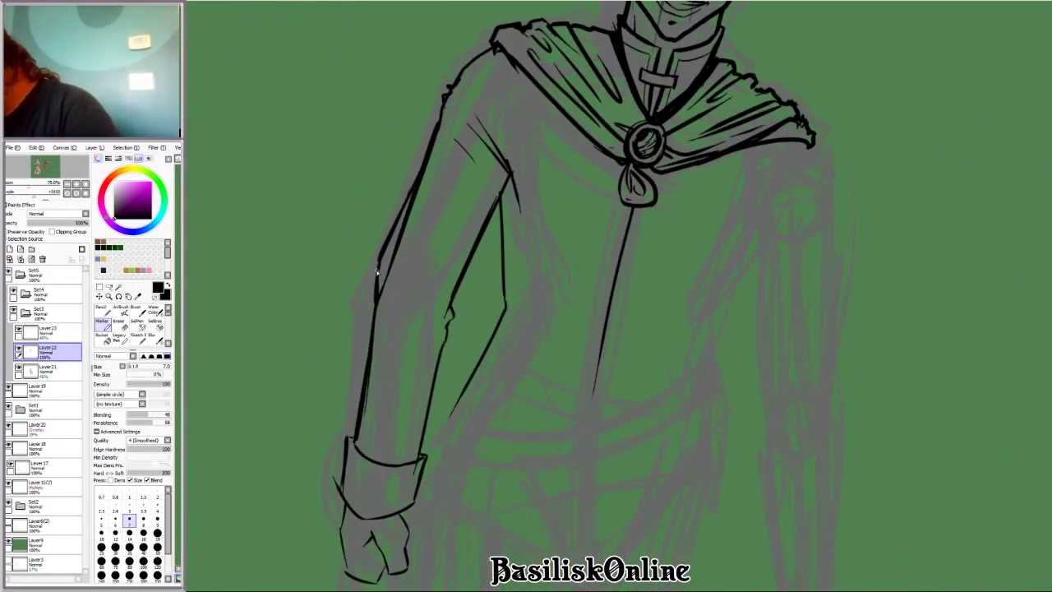
# Step: Thicken the left sleeve's outer and inner contours and erase the stray marks along the forearm
pyautogui.press('-')
pyautogui.moveTo(380, 271); pyautogui.dragTo(362, 415)
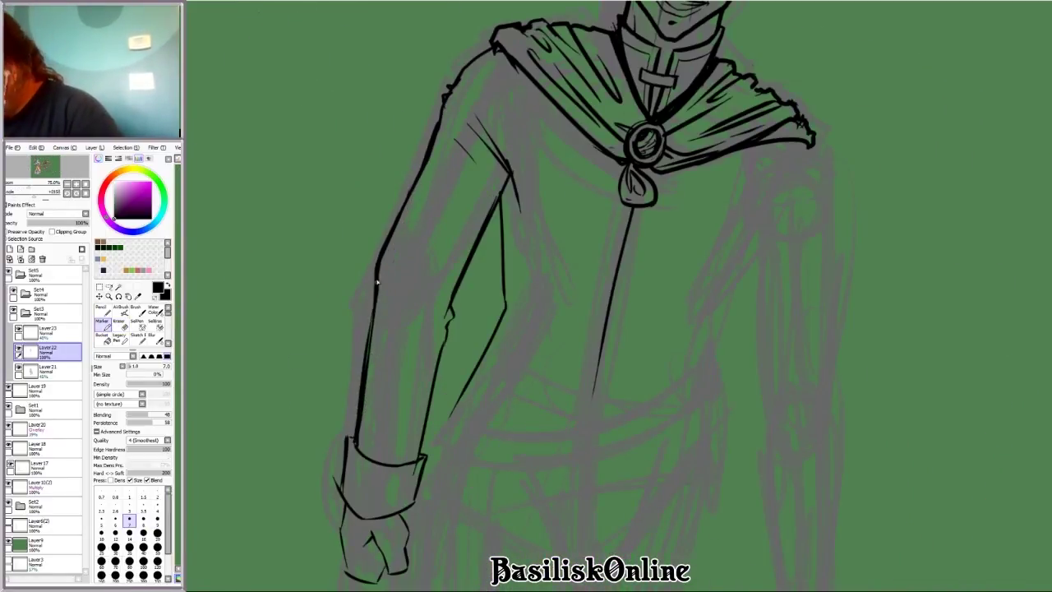
pyautogui.press('+')
pyautogui.press('+')
pyautogui.press('Delete')
pyautogui.press('Delete')
pyautogui.press('Delete')
pyautogui.press('Delete')
pyautogui.press('Delete')
pyautogui.press('Delete')
pyautogui.press('Delete')
pyautogui.press('Delete')
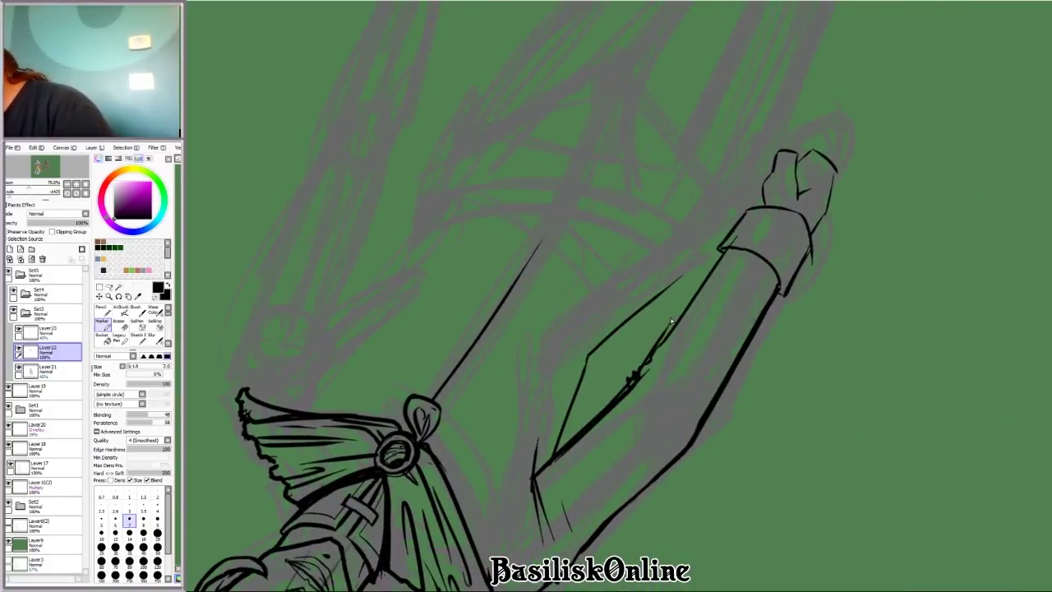
pyautogui.press('e')
pyautogui.moveTo(723, 248); pyautogui.dragTo(620, 409)
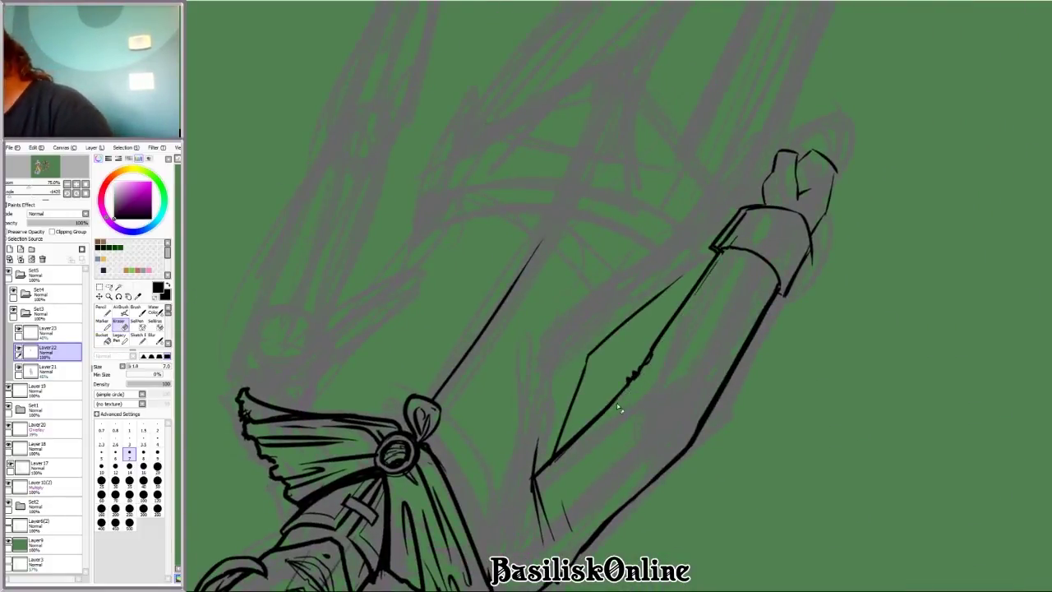
# Step: Erase the rough crease lines at the left armpit
pyautogui.press('End')
pyautogui.press('End')
pyautogui.press('End')
pyautogui.press('End')
pyautogui.press('End')
pyautogui.press('End')
pyautogui.press('End')
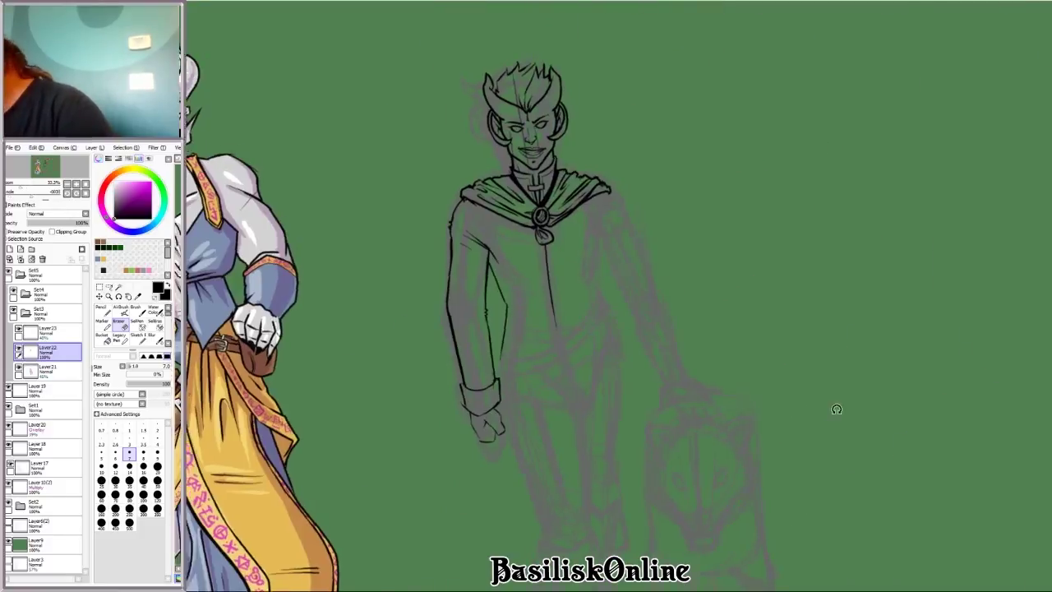
pyautogui.press('+')
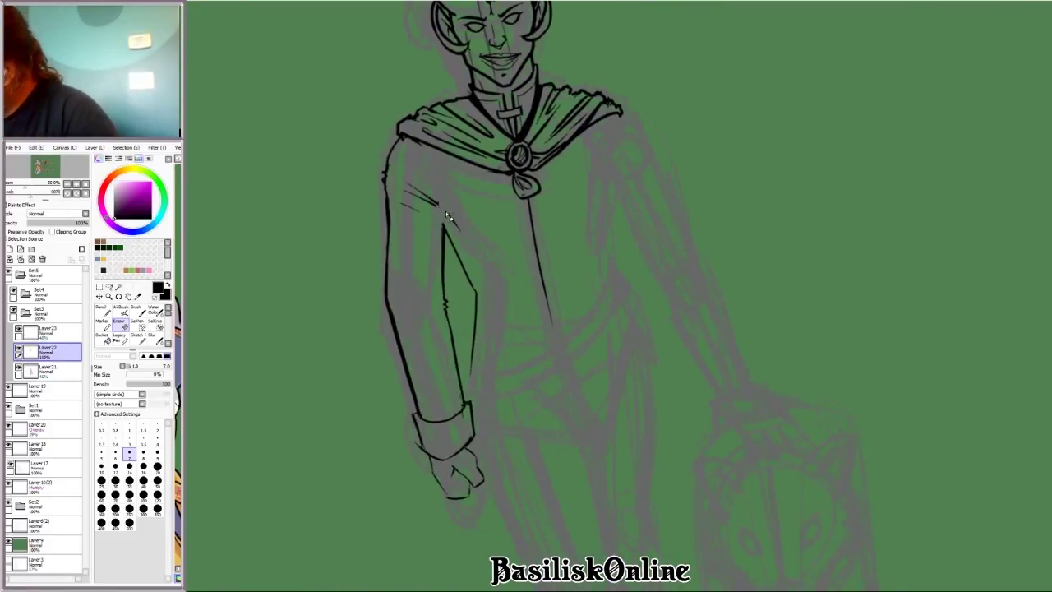
pyautogui.press('+')
pyautogui.press('End')
pyautogui.press('+')
pyautogui.press('+')
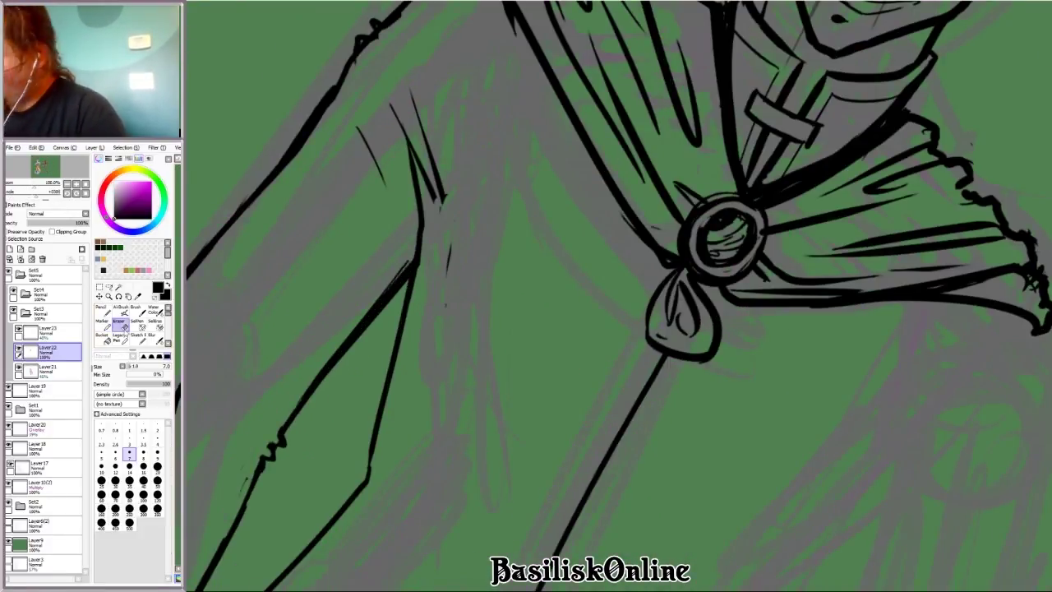
pyautogui.moveTo(439, 201)
pyautogui.mouseDown()
pyautogui.moveTo(415, 97)
pyautogui.moveTo(374, 172)
pyautogui.mouseUp()
# Step: Ink new curved creases at the left armpit and short fold lines below the cloak's edge
pyautogui.press('n')
pyautogui.moveTo(415, 106); pyautogui.dragTo(411, 306)
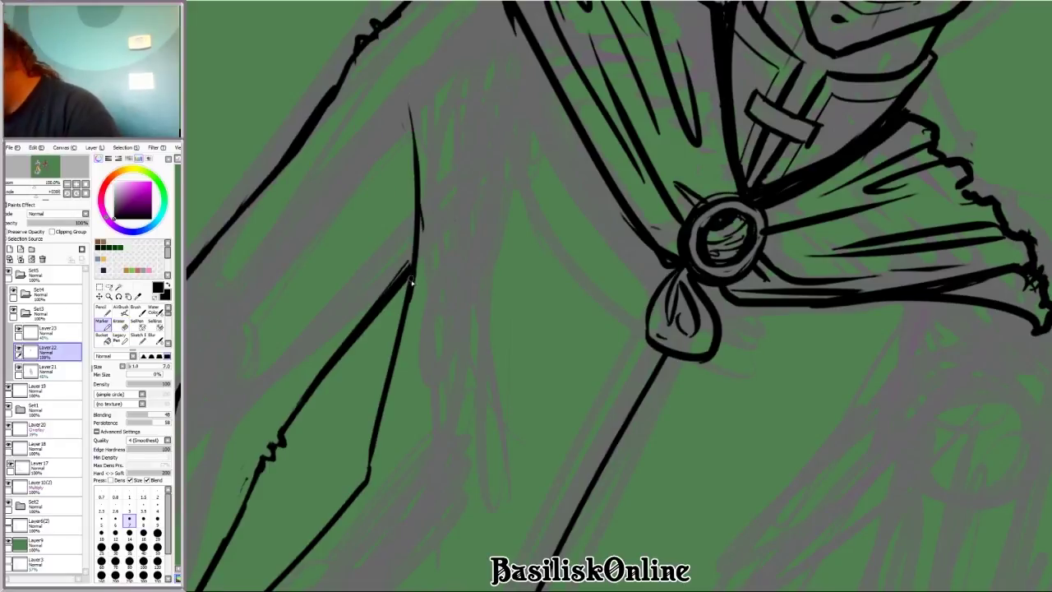
pyautogui.moveTo(402, 184); pyautogui.dragTo(388, 225)
pyautogui.press('-')
pyautogui.press('Delete')
pyautogui.press('Delete')
pyautogui.press('Delete')
pyautogui.press('Delete')
pyautogui.press('Delete')
pyautogui.press('Delete')
pyautogui.press('Delete')
pyautogui.press('Delete')
pyautogui.press('Delete')
pyautogui.press('Delete')
pyautogui.press('End')
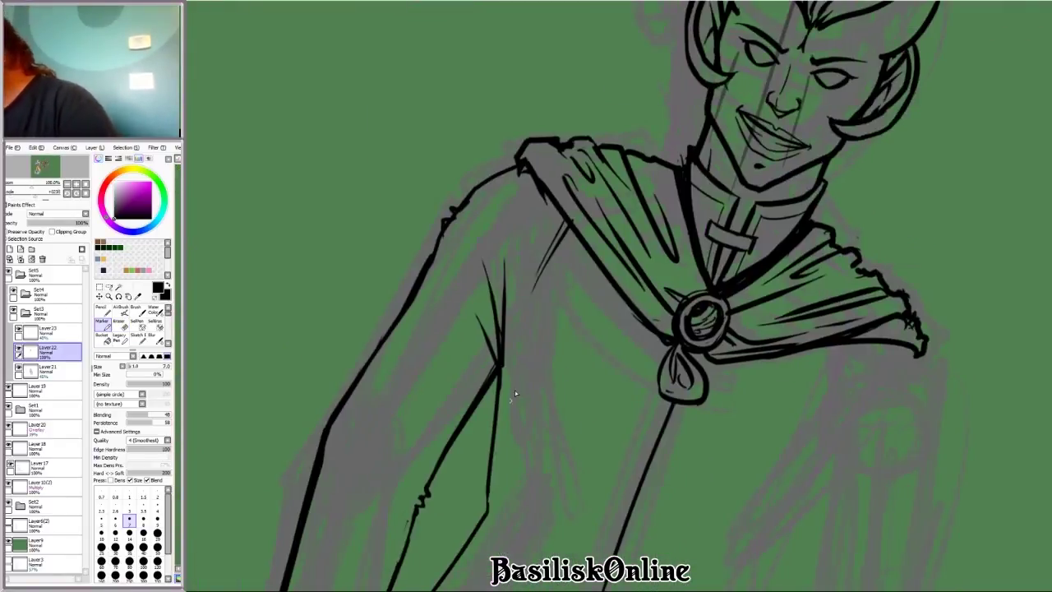
# Step: Ink the tunic's right side line from the armpit to the waist and the right sleeve's inner line
pyautogui.press('-')
pyautogui.press('-')
pyautogui.moveTo(655, 232); pyautogui.dragTo(570, 184)
pyautogui.press('+')
pyautogui.press('+')
pyautogui.press('-')
pyautogui.press('-')
pyautogui.press('-')
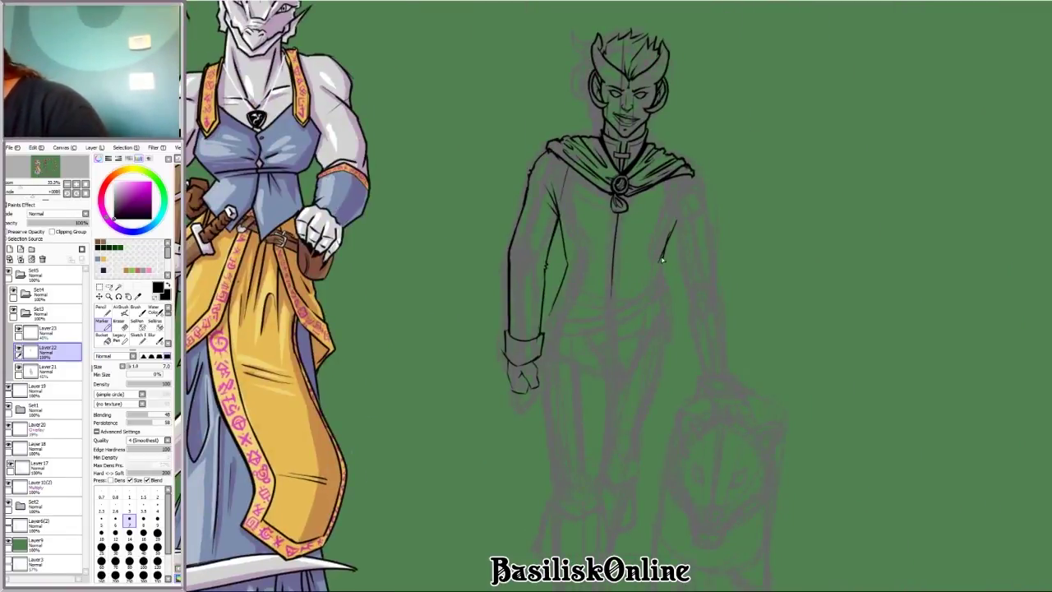
pyautogui.press('pagedown')
pyautogui.press('+')
pyautogui.press('+')
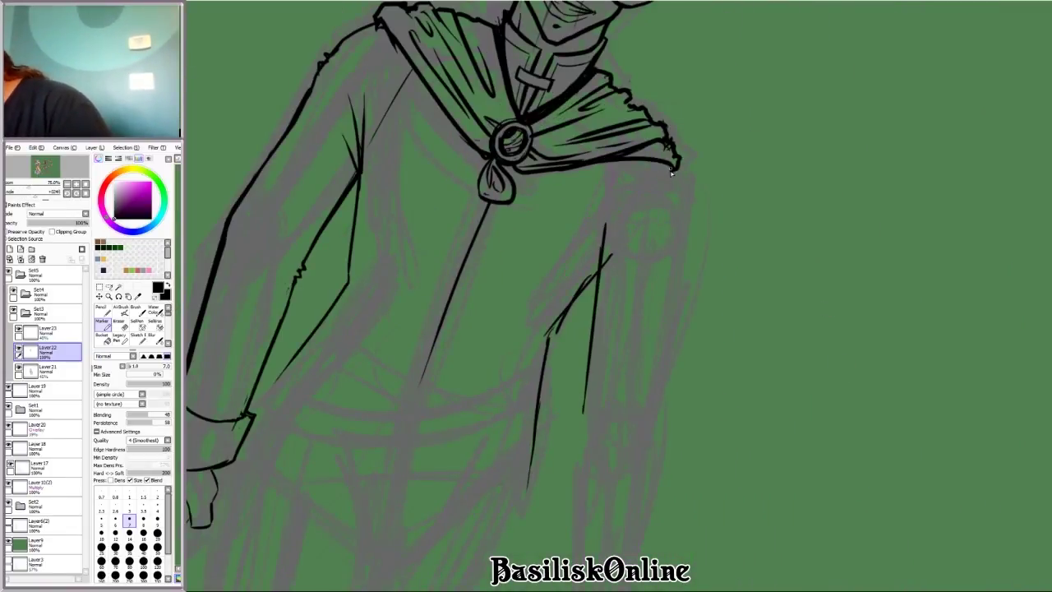
# Step: Ink the right sleeve's outer line from the cloak's corner down the upper arm
pyautogui.press('Delete')
pyautogui.press('Delete')
pyautogui.scroll(-5, 526, 180)
pyautogui.moveTo(619, 165); pyautogui.dragTo(565, 368)
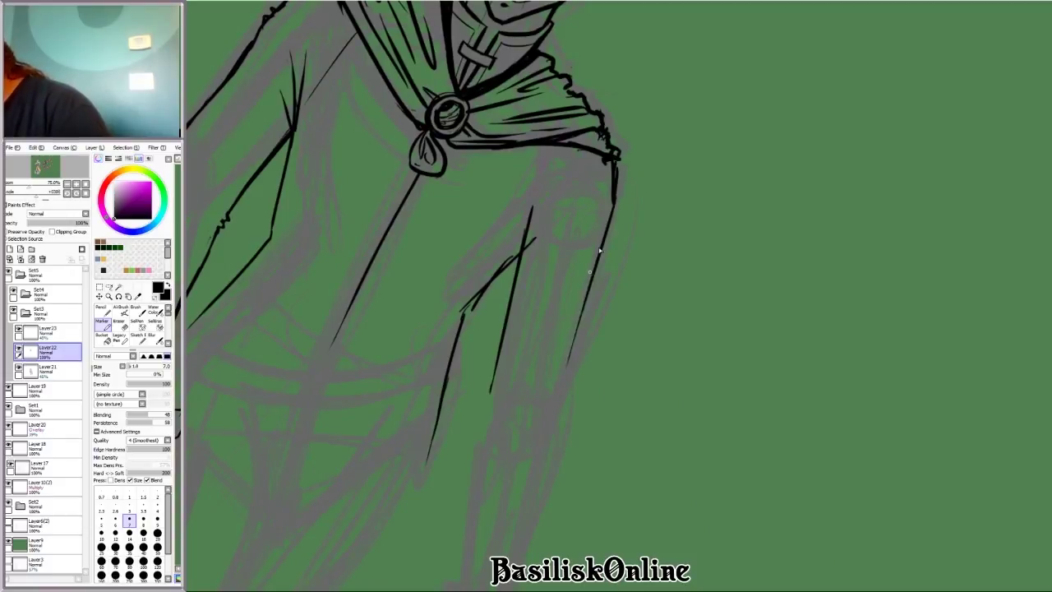
pyautogui.moveTo(611, 223); pyautogui.dragTo(554, 431)
pyautogui.press('End')
pyautogui.press('Delete')
pyautogui.moveTo(587, 247); pyautogui.dragTo(549, 432)
pyautogui.press('-')
pyautogui.press('-')
pyautogui.press('e')
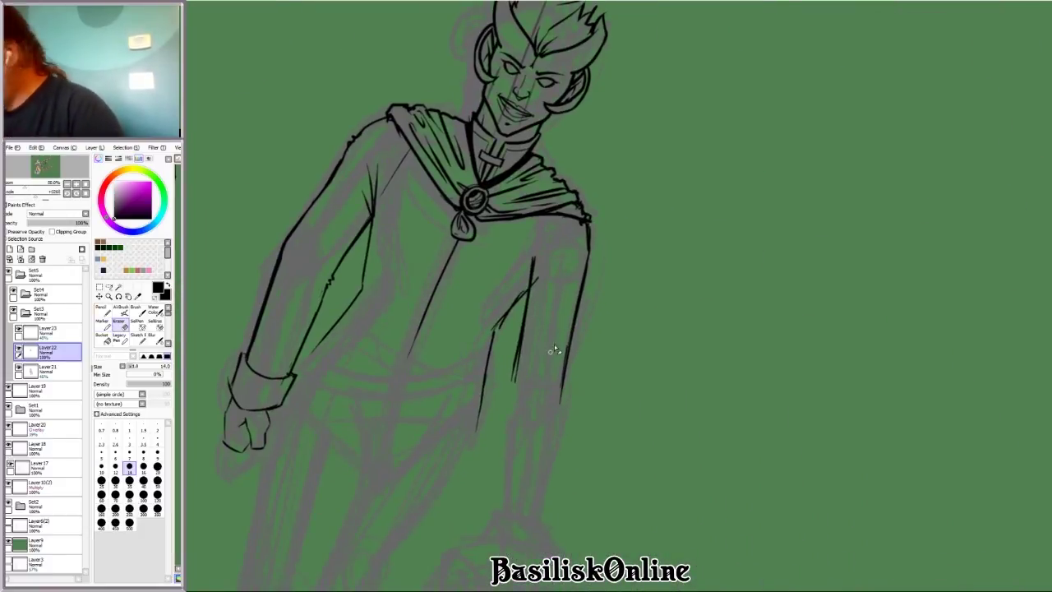
pyautogui.press('-')
pyautogui.press('Delete')
pyautogui.press('End')
pyautogui.press('n')
pyautogui.press('Delete')
pyautogui.press('End')
pyautogui.scroll(-3, 643, 277)
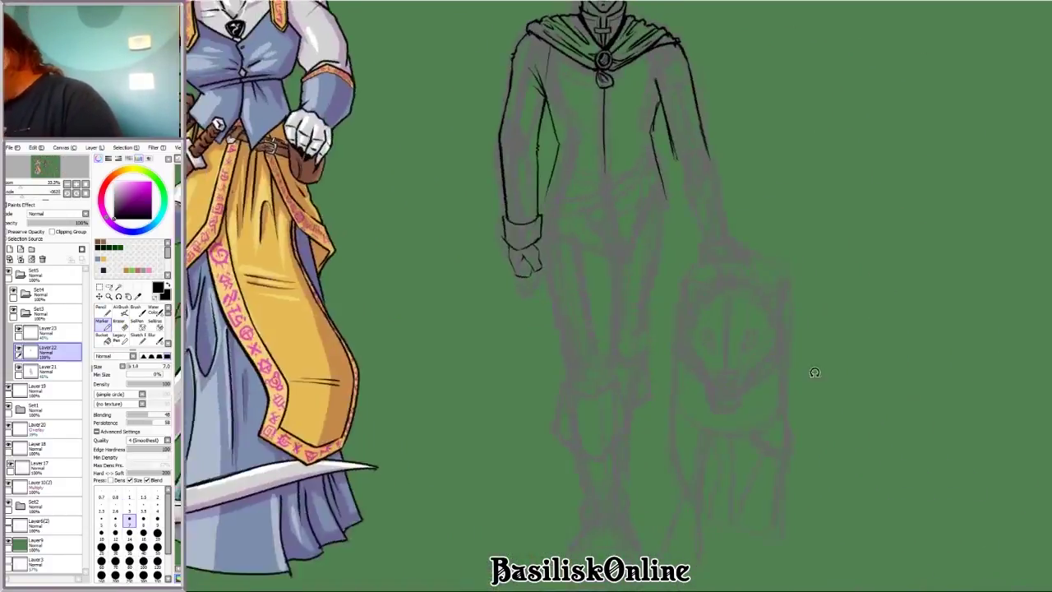
# Step: Ink a square belt buckle with a prong and a pointed strap tip at the waist
pyautogui.press('+')
pyautogui.press('+')
pyautogui.press('+')
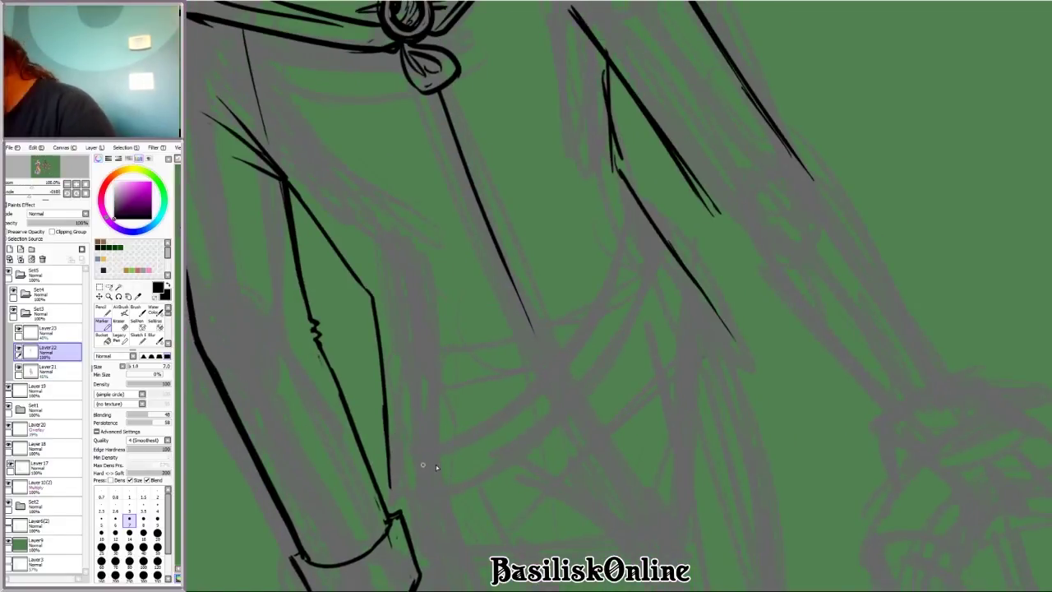
pyautogui.press('Delete')
pyautogui.moveTo(547, 277); pyautogui.dragTo(594, 360)
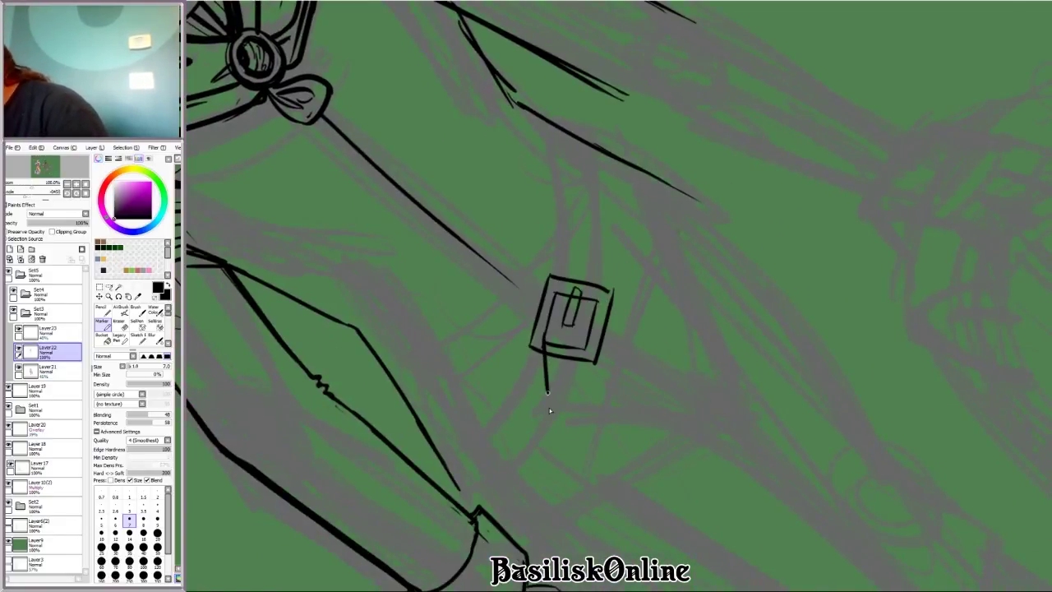
pyautogui.moveTo(548, 408); pyautogui.dragTo(599, 383)
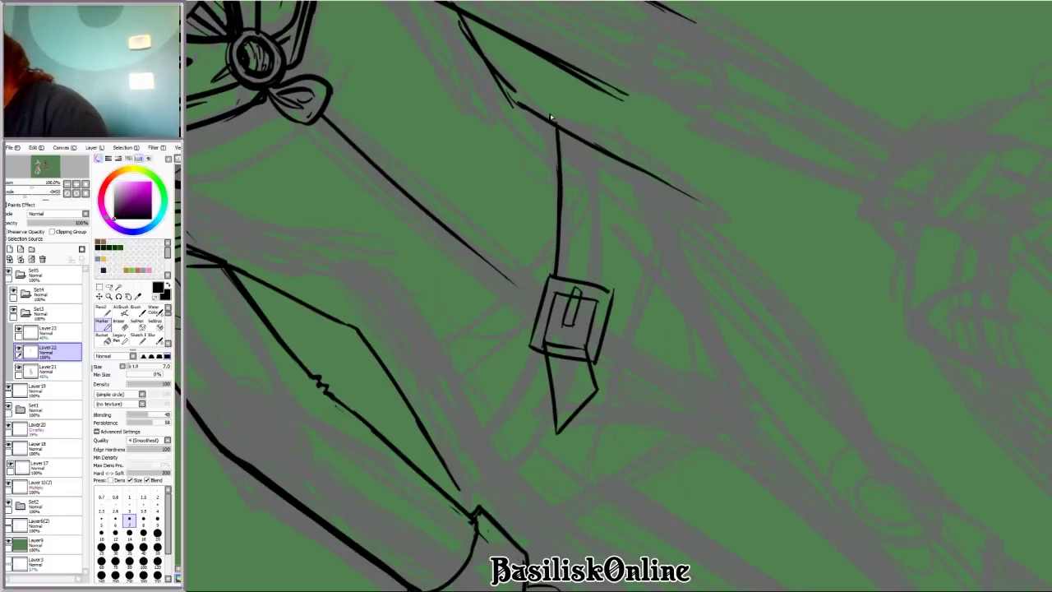
# Step: Ink the belt band's upper and lower edges on both sides of the buckle, closing its left end
pyautogui.moveTo(547, 115); pyautogui.dragTo(605, 290)
pyautogui.press('Delete')
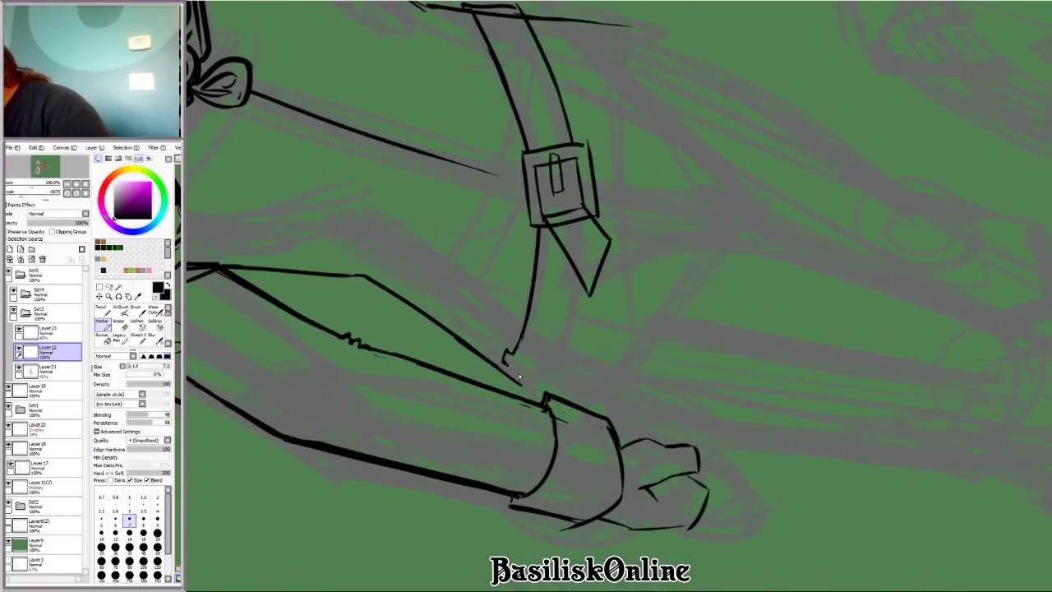
pyautogui.moveTo(504, 363); pyautogui.dragTo(549, 393)
pyautogui.moveTo(584, 285); pyautogui.dragTo(548, 395)
pyautogui.press('End')
# Step: Redraw the tunic's lower left side line down to the belt and erase the overlapping strokes
pyautogui.moveTo(445, 250); pyautogui.dragTo(533, 108)
pyautogui.hotkey('ctrl', 'z')
pyautogui.moveTo(480, 212); pyautogui.dragTo(564, 51)
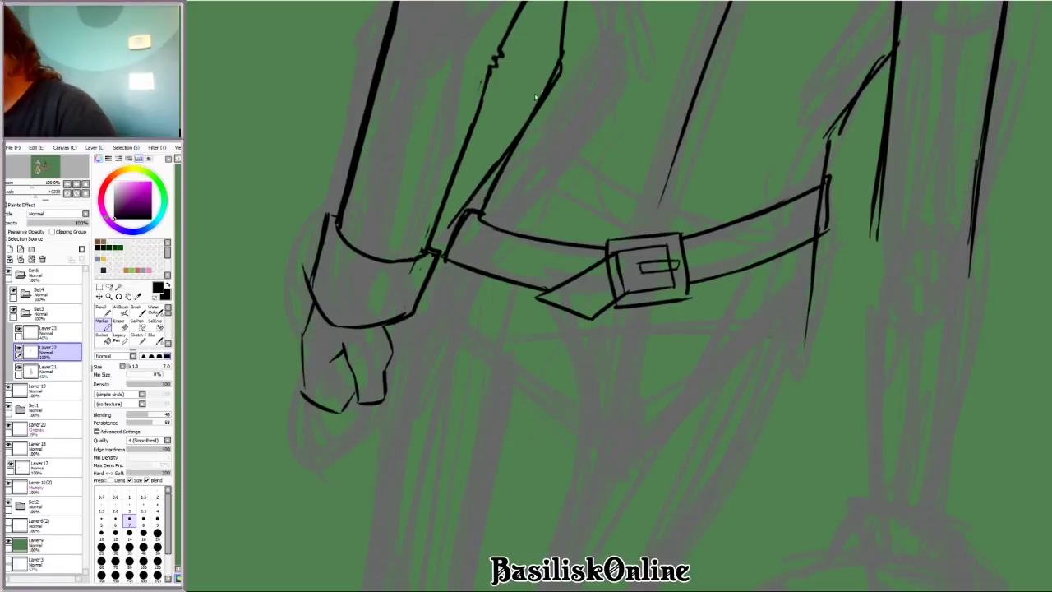
pyautogui.press('e')
pyautogui.scroll(-3, 903, 189)
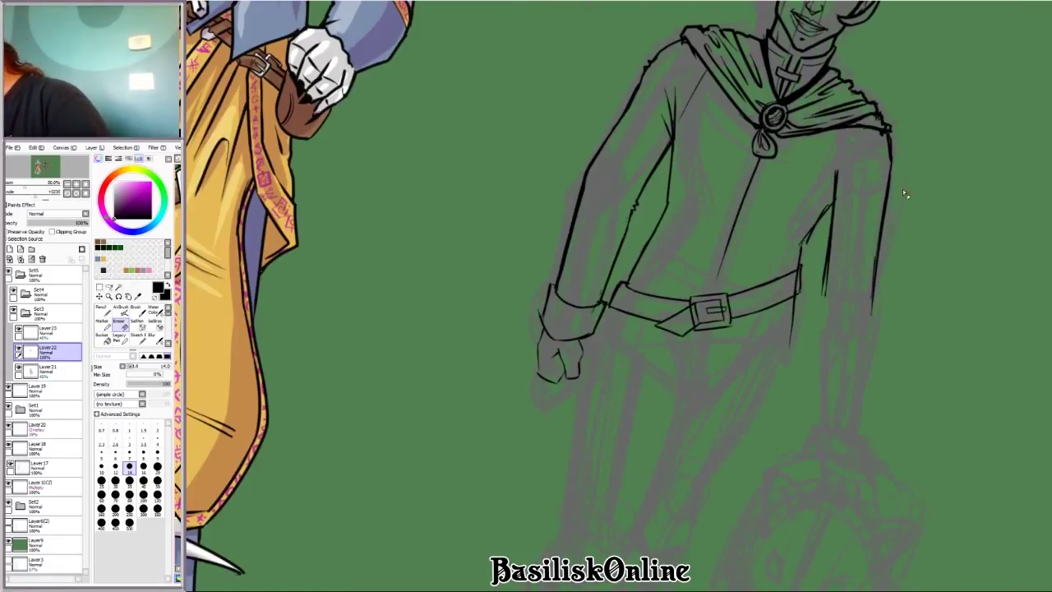
pyautogui.moveTo(902, 189); pyautogui.dragTo(864, 176)
pyautogui.press('Delete')
pyautogui.press('Delete')
pyautogui.press('e')
pyautogui.scroll(3, 619, 228)
pyautogui.scroll(2, 619, 229)
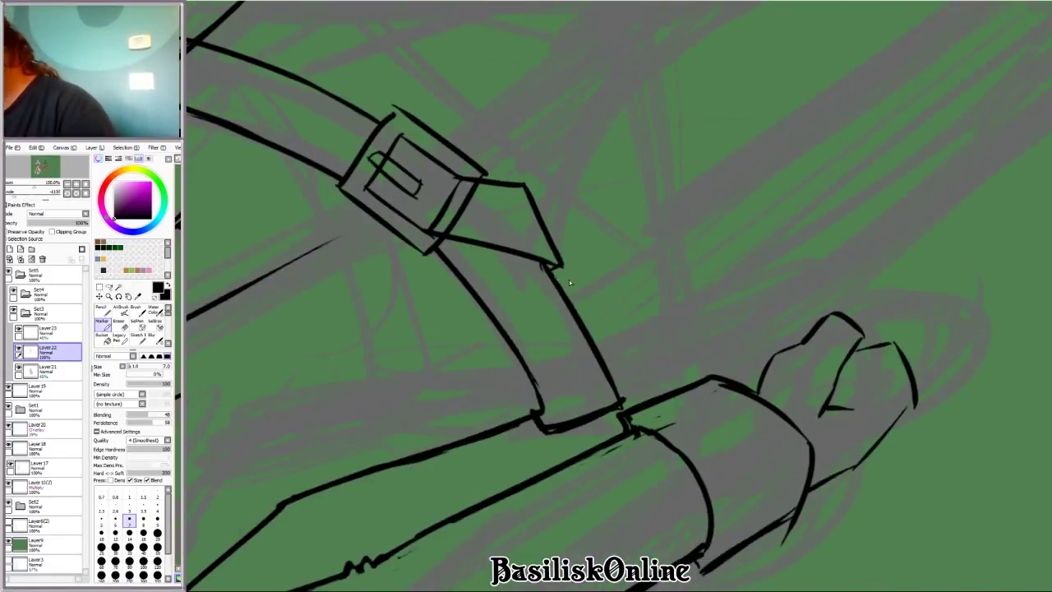
# Step: Ink a strap folded over the belt beside the buckle tip and erase the belt line crossing it
pyautogui.press('Delete')
pyautogui.press('Delete')
pyautogui.press('Delete')
pyautogui.press('Delete')
pyautogui.moveTo(456, 362)
pyautogui.mouseDown()
pyautogui.moveTo(542, 354)
pyautogui.moveTo(519, 252)
pyautogui.mouseUp()
pyautogui.moveTo(542, 358); pyautogui.dragTo(573, 260)
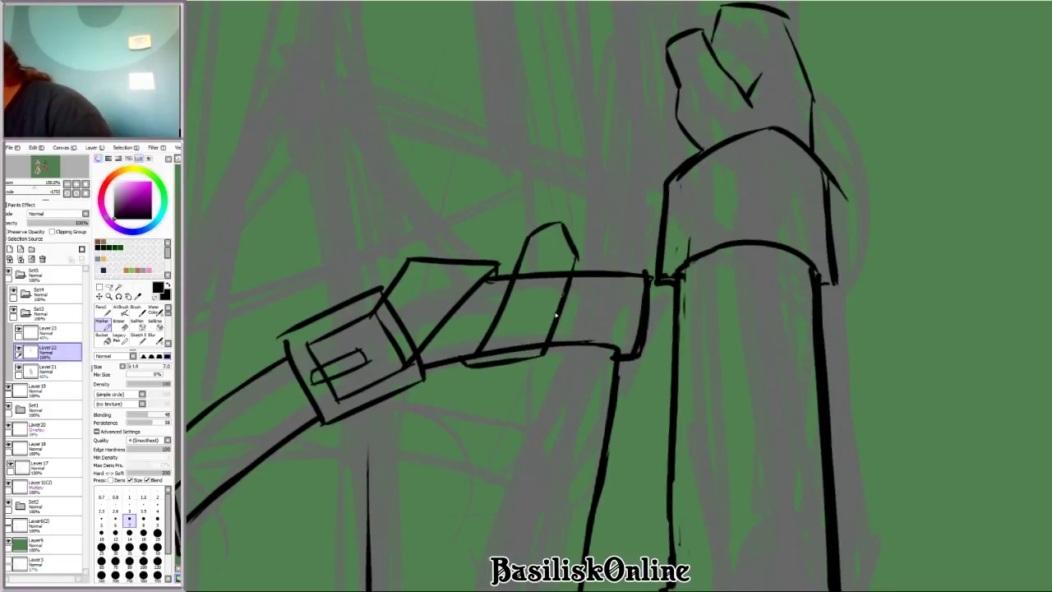
pyautogui.press('e')
pyautogui.press('e')
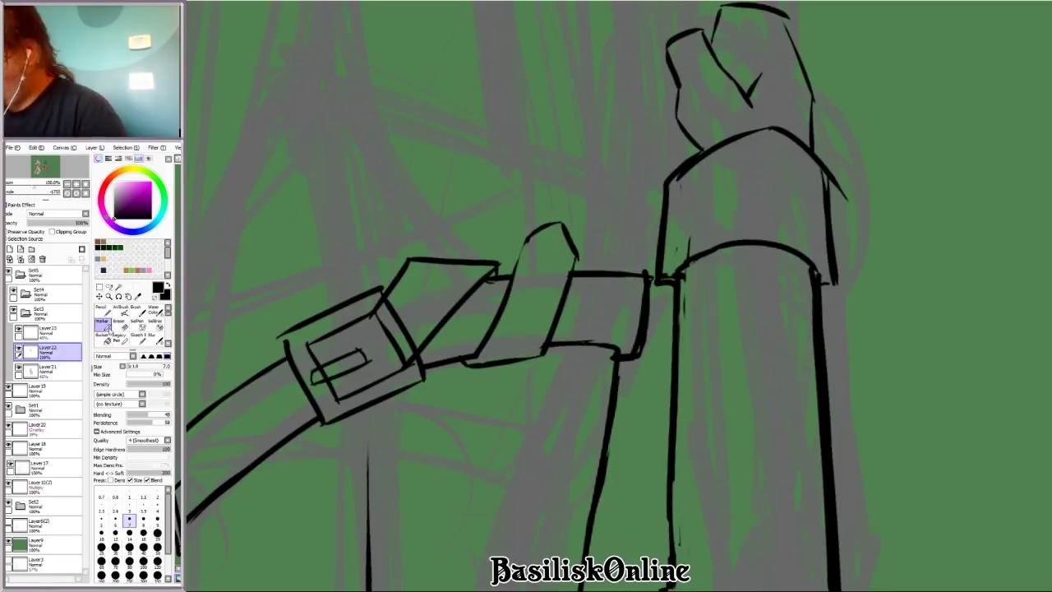
# Step: Refine the folded strap's edges and add a small curled detail to it
pyautogui.moveTo(519, 239); pyautogui.dragTo(508, 279)
pyautogui.moveTo(517, 240); pyautogui.dragTo(552, 227)
pyautogui.scroll(-3, 687, 284)
pyautogui.press('Delete')
pyautogui.press('Delete')
pyautogui.press('Delete')
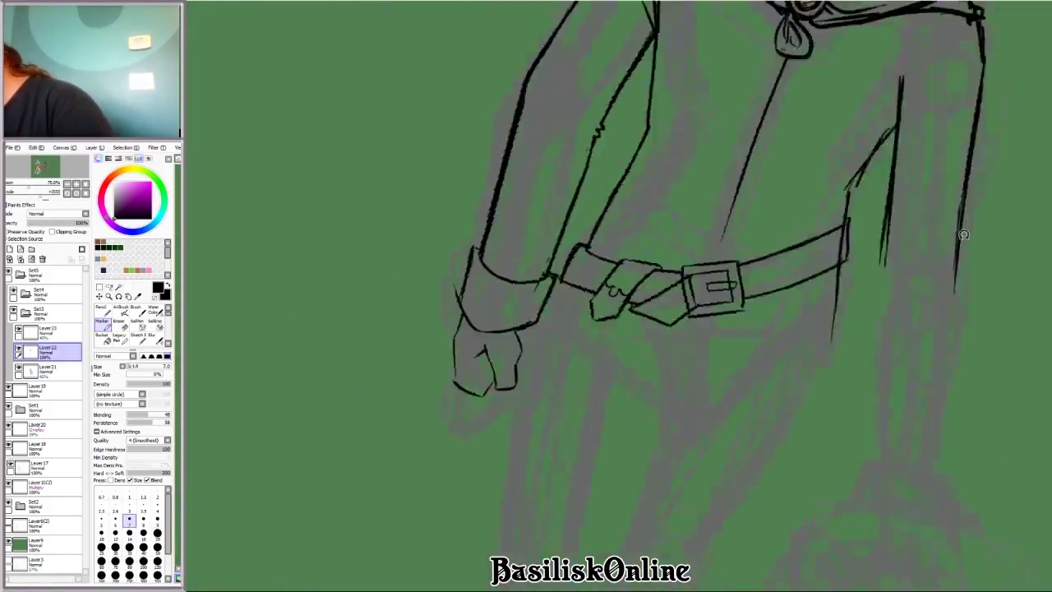
# Step: Extend the tunic's front closure line down to the belt buckle
pyautogui.scroll(3, 895, 205)
pyautogui.press('Delete')
pyautogui.press('Delete')
pyautogui.scroll(-3, 738, 136)
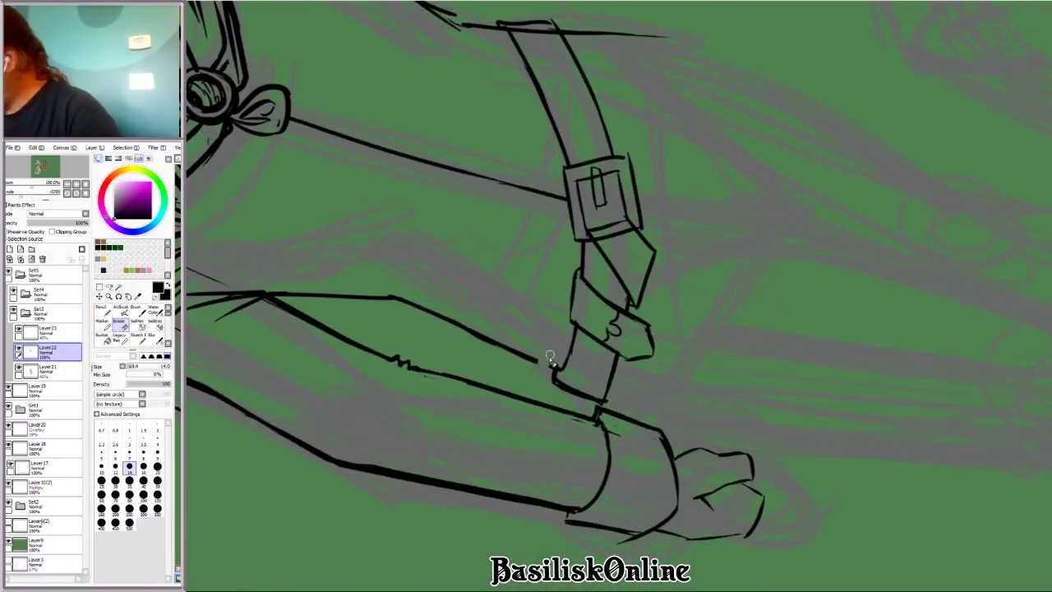
pyautogui.hotkey('ctrl', 'z')
# Step: Ink fold creases across the closure line above the belt and at the bend in the tunic's left side
pyautogui.moveTo(499, 100); pyautogui.dragTo(486, 271)
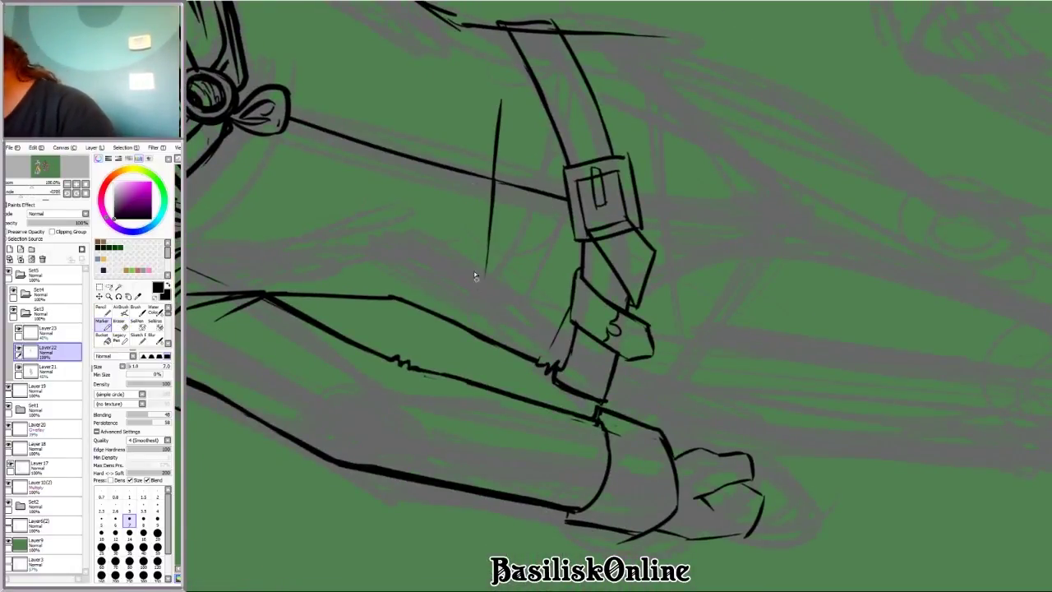
pyautogui.scroll(-3, 497, 38)
pyautogui.press('Delete')
pyautogui.press('Delete')
pyautogui.scroll(3, 575, 328)
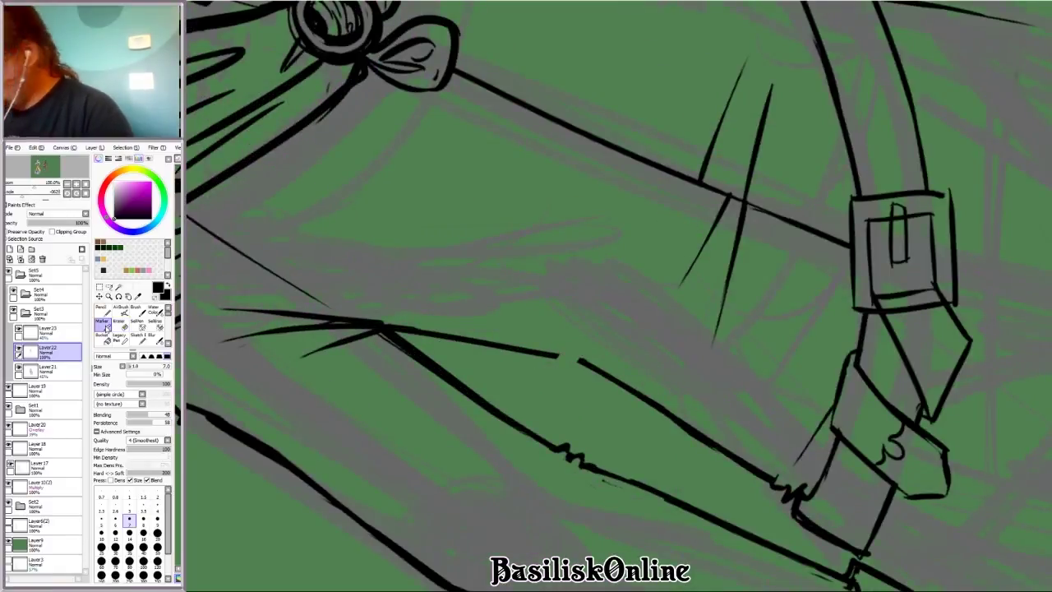
pyautogui.moveTo(632, 308); pyautogui.dragTo(580, 355)
# Step: Extend the right sleeve's inner and outer lines down the forearm toward the companion's head
pyautogui.scroll(-5, 581, 296)
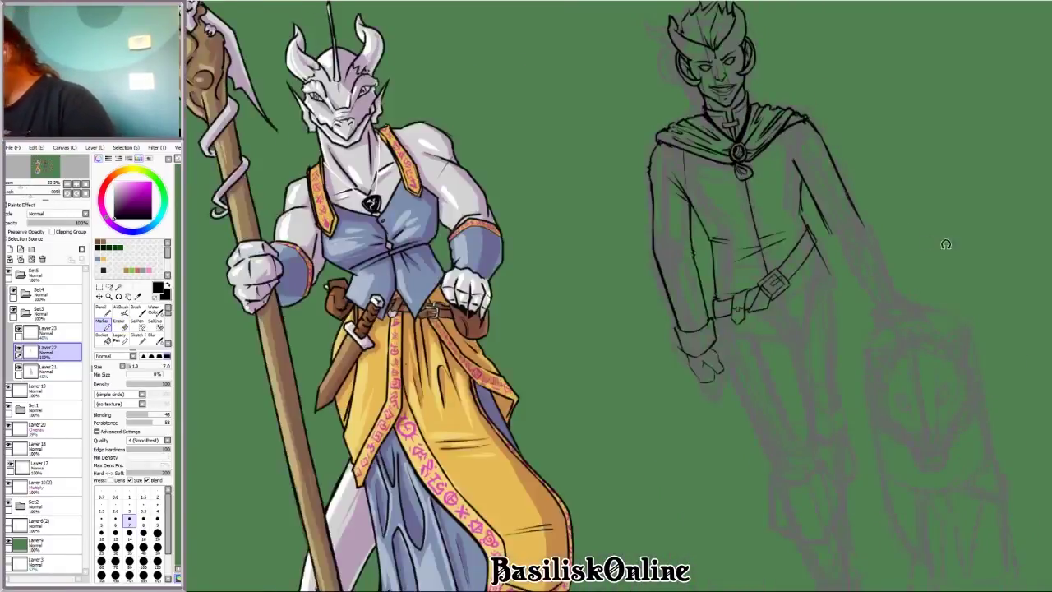
pyautogui.scroll(6, 775, 295)
pyautogui.scroll(2, 575, 375)
pyautogui.moveTo(677, 399); pyautogui.dragTo(756, 265)
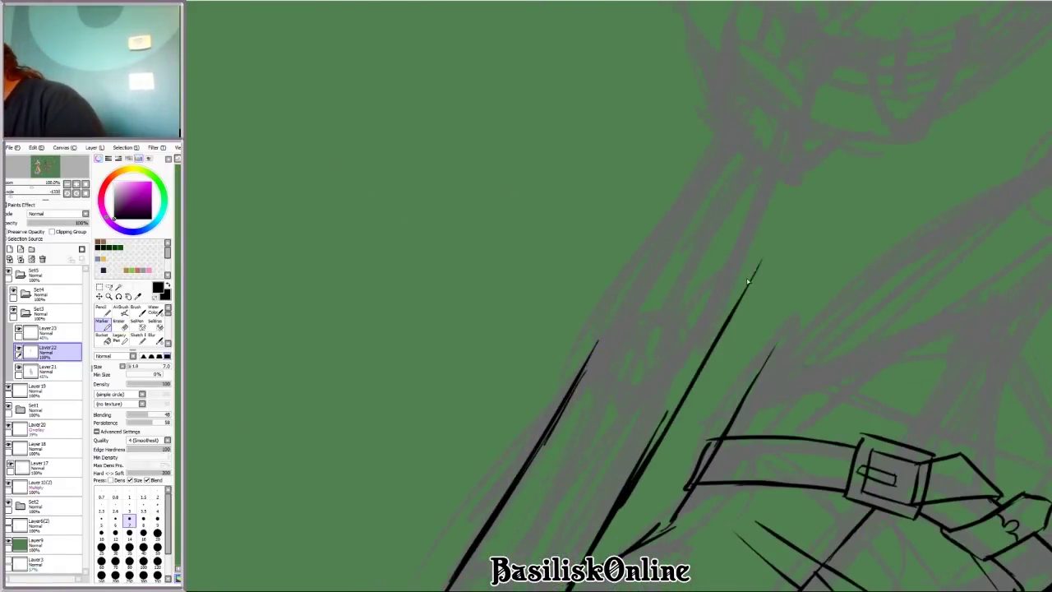
pyautogui.hotkey('ctrl', 'z')
pyautogui.moveTo(617, 485); pyautogui.dragTo(756, 231)
pyautogui.scroll(-1, 756, 228)
pyautogui.moveTo(538, 439)
pyautogui.mouseDown()
pyautogui.moveTo(559, 369)
pyautogui.moveTo(689, 150)
pyautogui.mouseUp()
pyautogui.scroll(-1, 599, 355)
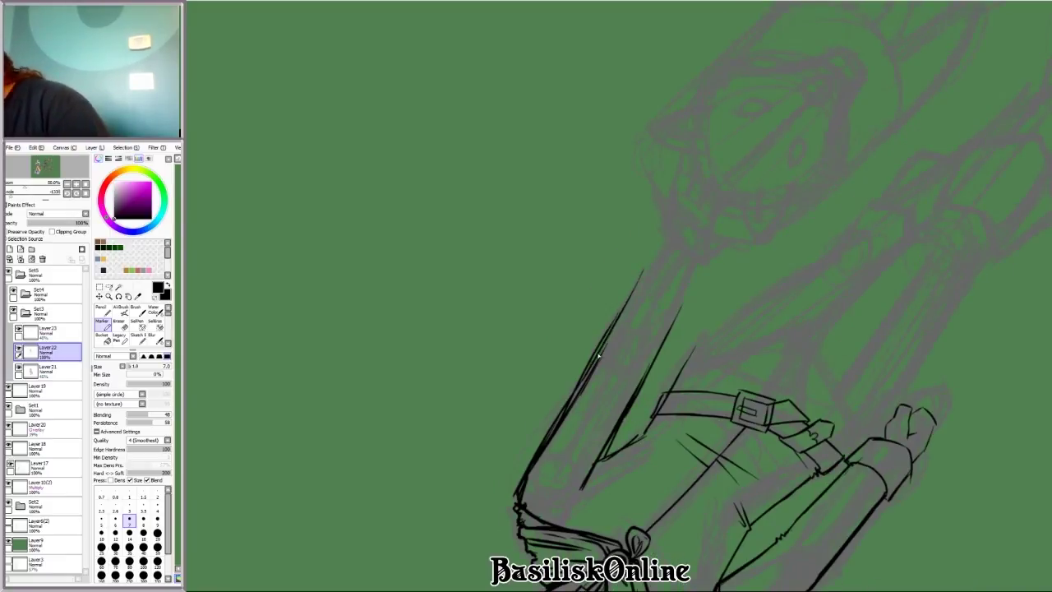
# Step: Strengthen the right sleeve's outer line and ink fold creases across the tunic's chest
pyautogui.press('Delete')
pyautogui.scroll(3, 446, 290)
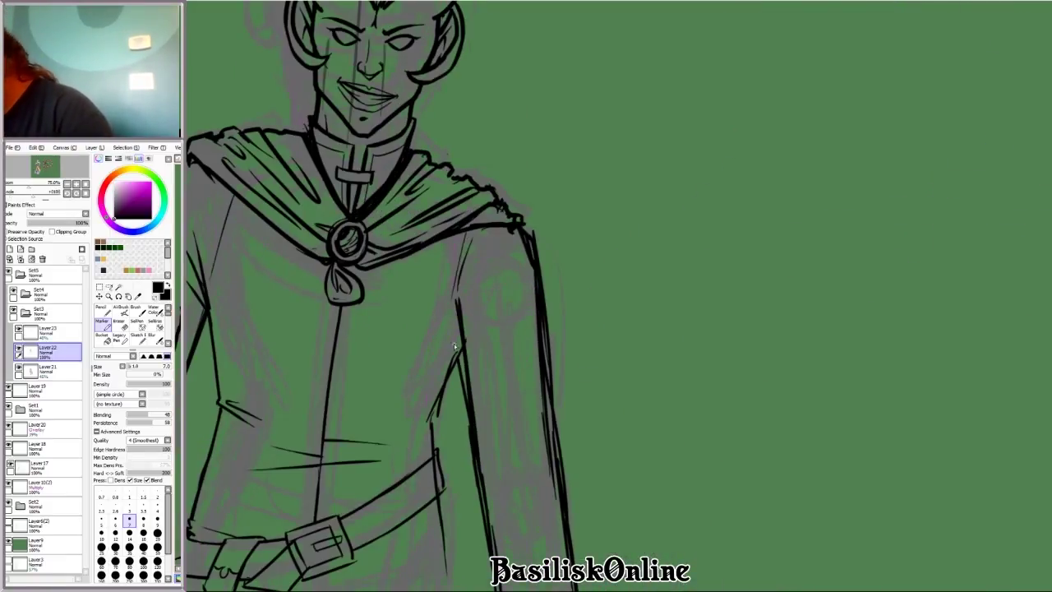
pyautogui.scroll(2, 608, 192)
pyautogui.moveTo(552, 313); pyautogui.dragTo(557, 363)
pyautogui.scroll(-2, 563, 417)
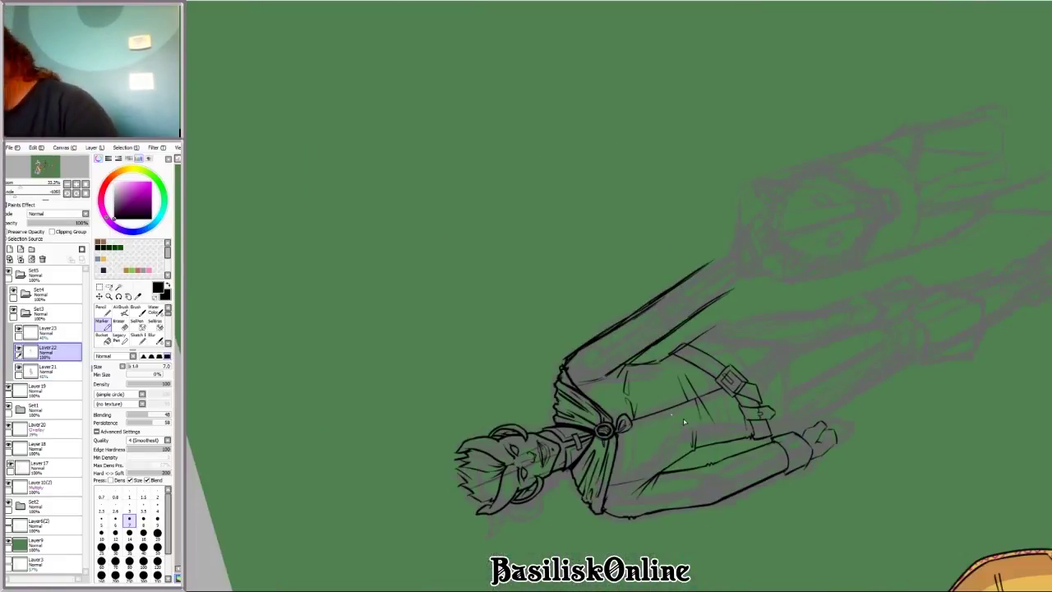
pyautogui.press('Home')
pyautogui.scroll(2, 817, 277)
pyautogui.press('Delete')
pyautogui.scroll(2, 615, 293)
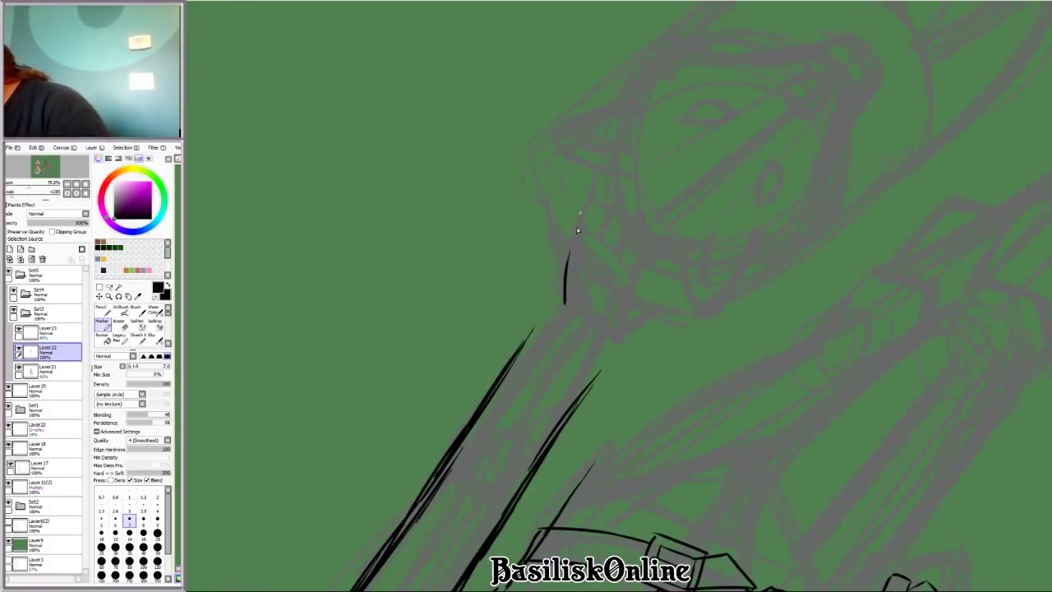
pyautogui.press('Delete')
pyautogui.scroll(-2, 638, 505)
pyautogui.scroll(2, 810, 347)
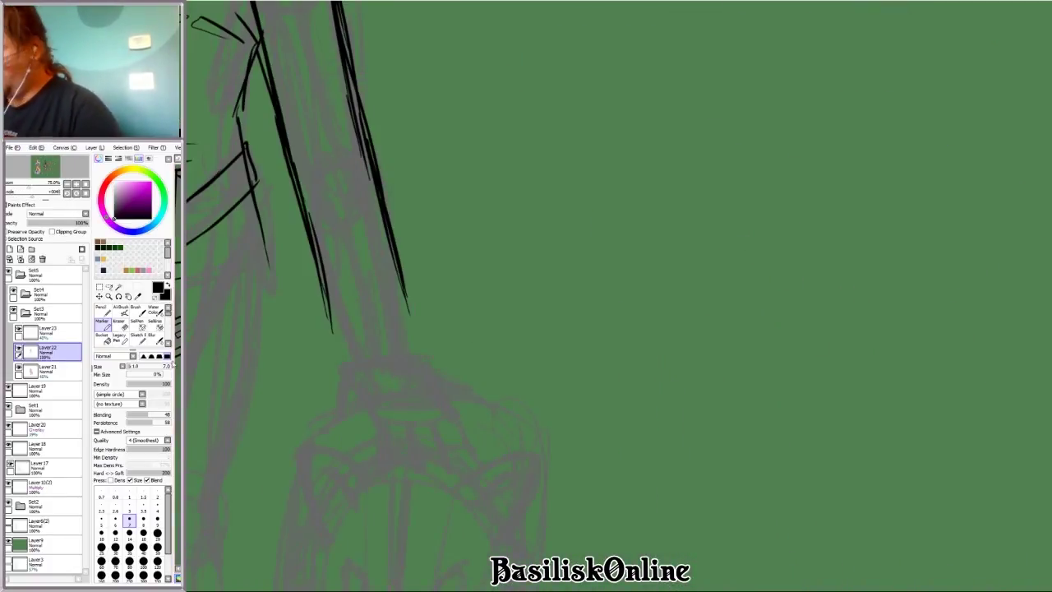
# Step: Ink small gathered creases along the tunic's right side where the fabric meets the belt
pyautogui.press('e')
pyautogui.press('Delete')
pyautogui.press('n')
pyautogui.scroll(2, 427, 171)
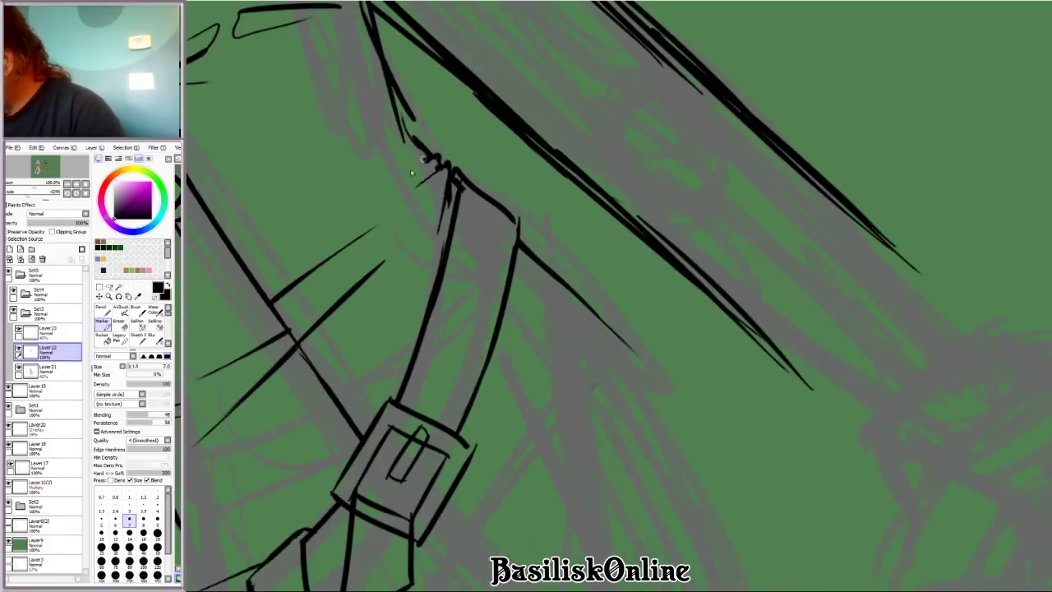
pyautogui.scroll(-2, 391, 162)
pyautogui.press('Delete')
pyautogui.scroll(-2, 748, 282)
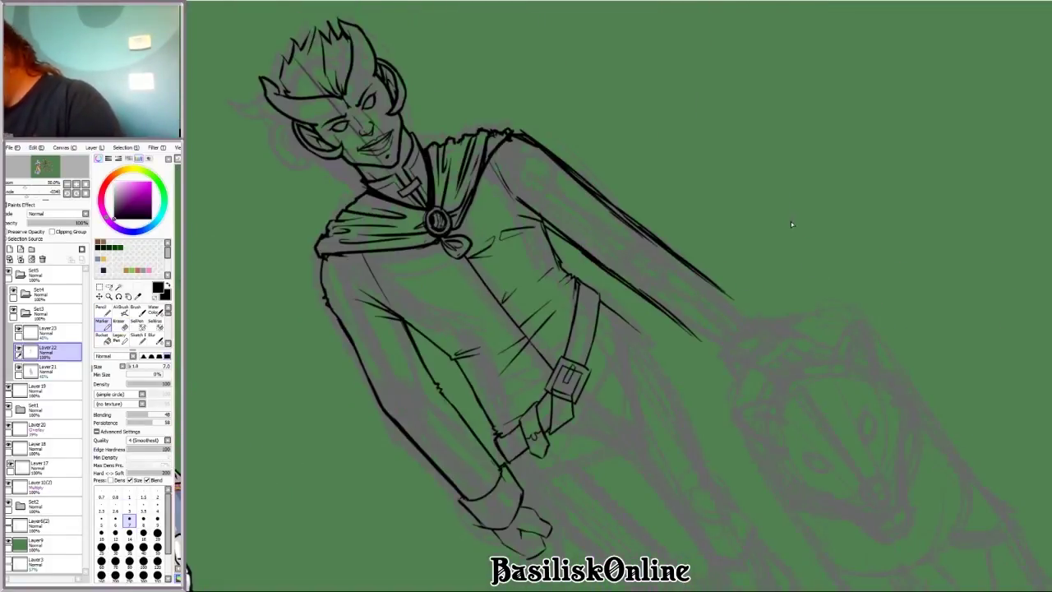
pyautogui.scroll(1, 791, 223)
# Step: Ink a thin size 3 line parallel to the tunic's front closure on its left side, from the cloak clasp down to the buckle
pyautogui.press('Home')
pyautogui.scroll(2, 551, 347)
pyautogui.scroll(-1, 751, 444)
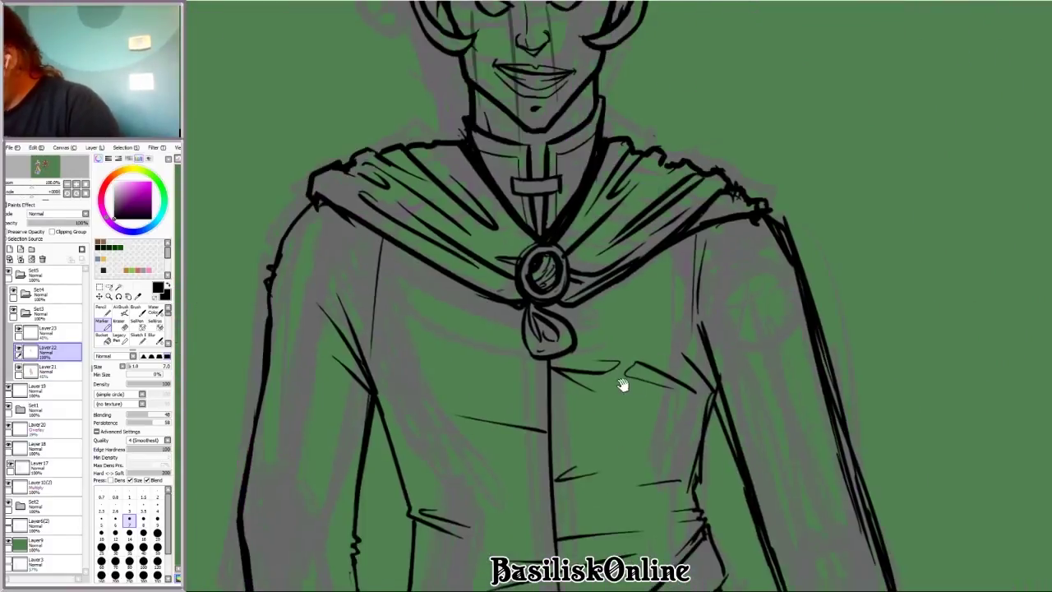
pyautogui.scroll(1, 622, 383)
pyautogui.click(130, 508)
pyautogui.moveTo(493, 217); pyautogui.dragTo(458, 179)
pyautogui.scroll(2, 458, 179)
pyautogui.moveTo(465, 140); pyautogui.dragTo(466, 257)
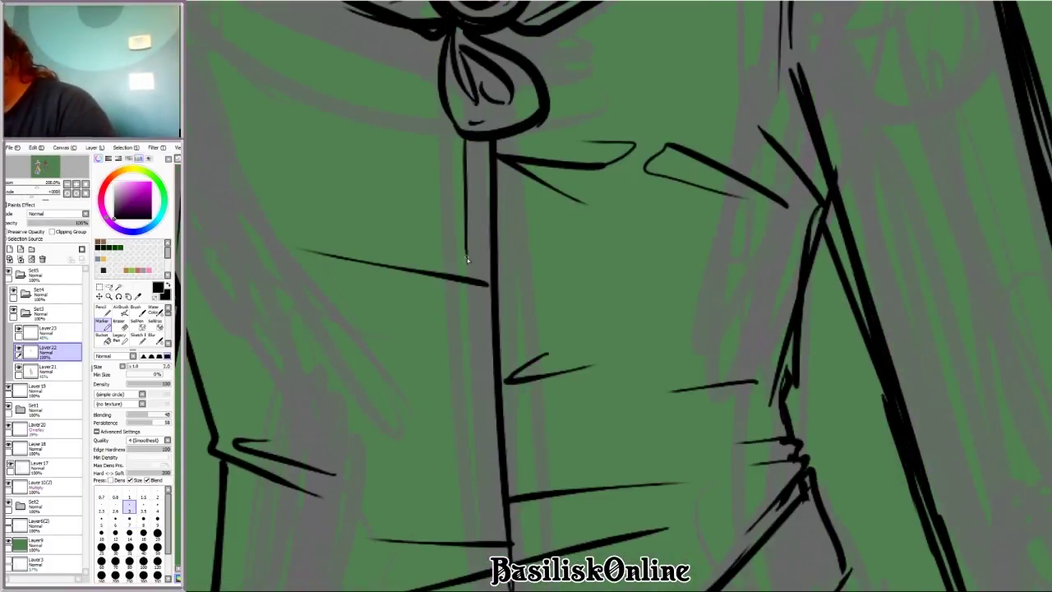
pyautogui.moveTo(471, 320); pyautogui.dragTo(480, 472)
pyautogui.moveTo(600, 419); pyautogui.dragTo(602, 140)
pyautogui.hotkey('ctrl', 'z')
pyautogui.moveTo(480, 454); pyautogui.dragTo(463, 223)
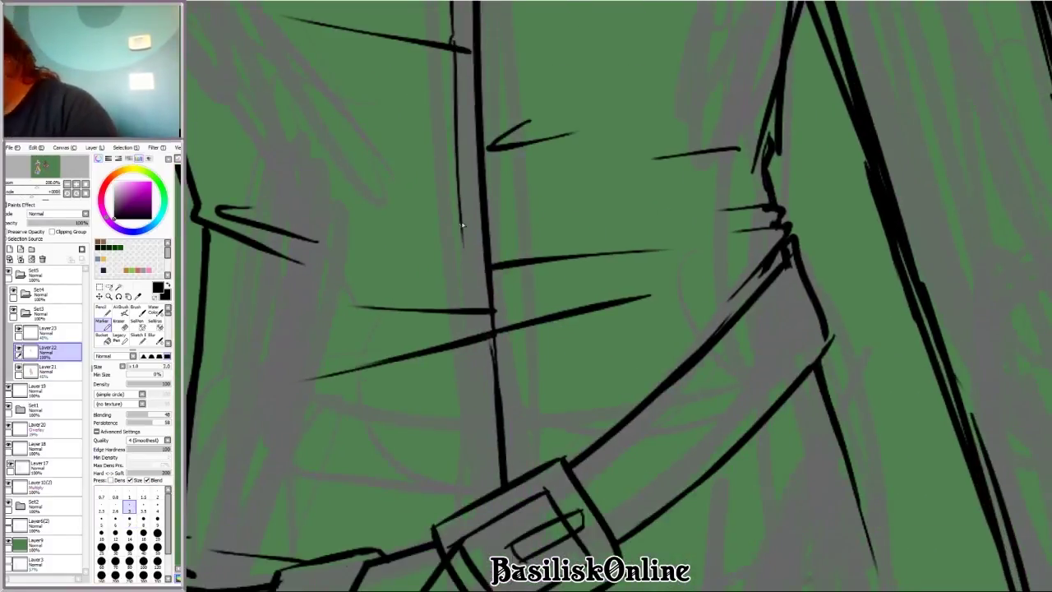
pyautogui.moveTo(472, 396); pyautogui.dragTo(474, 466)
pyautogui.scroll(-3, 467, 364)
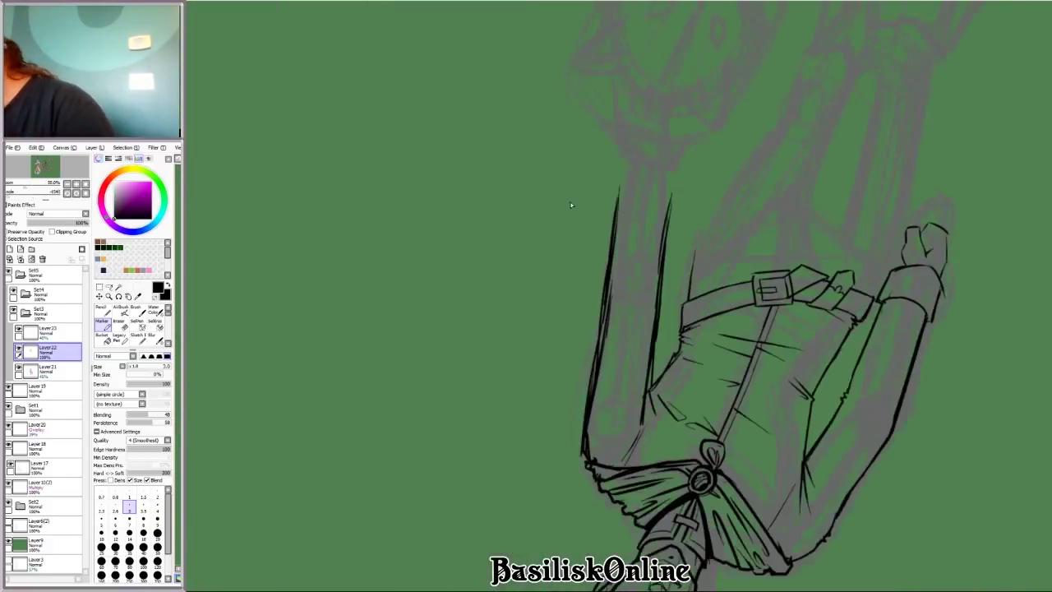
# Step: Ink a matching thin line along the right side of the front closure and clean up the linework around the belt with the eraser
pyautogui.scroll(3, 439, 312)
pyautogui.scroll(1, 296, 472)
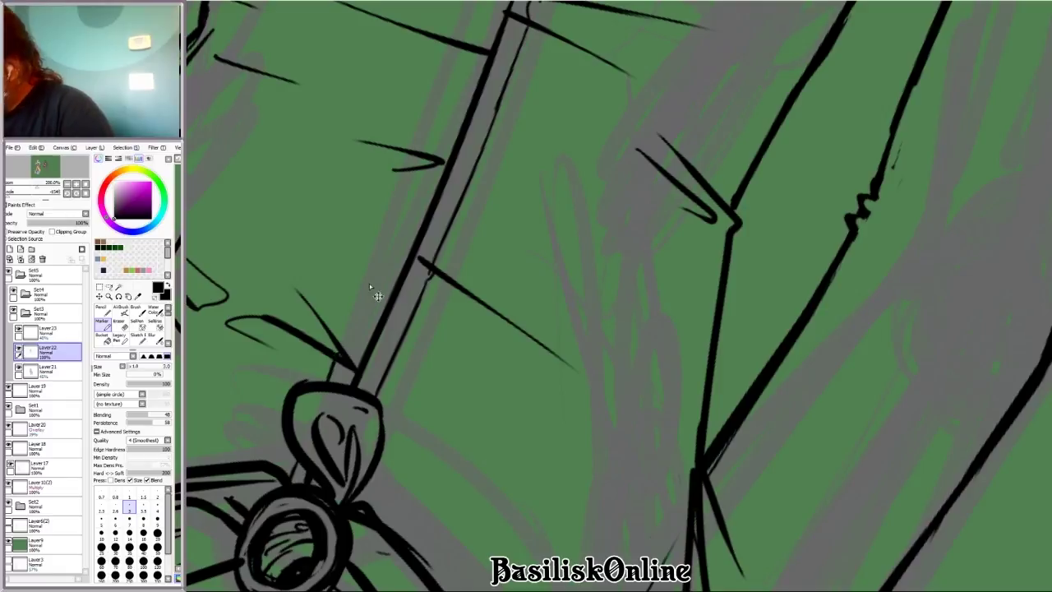
pyautogui.scroll(-2, 408, 207)
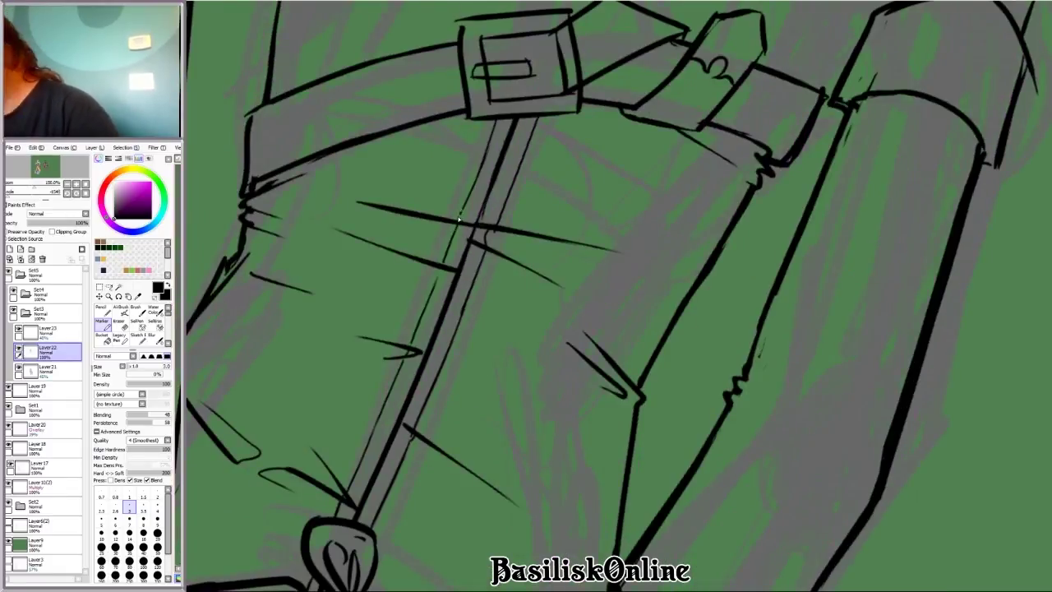
pyautogui.scroll(-2, 459, 218)
pyautogui.press('e')
pyautogui.scroll(2, 387, 277)
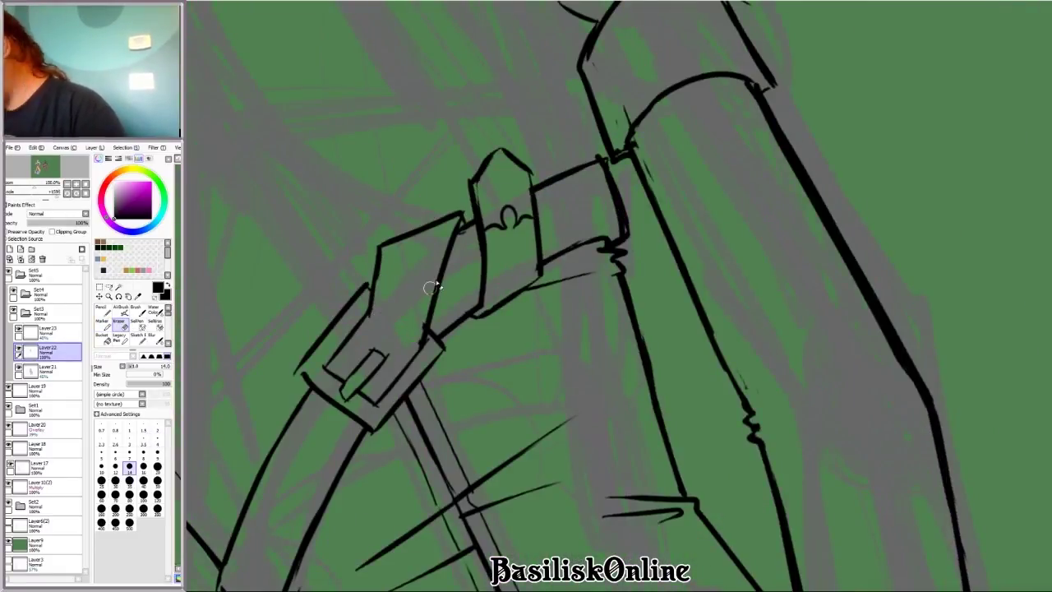
pyautogui.scroll(-5, 430, 287)
pyautogui.scroll(2, 752, 429)
pyautogui.click(102, 324)
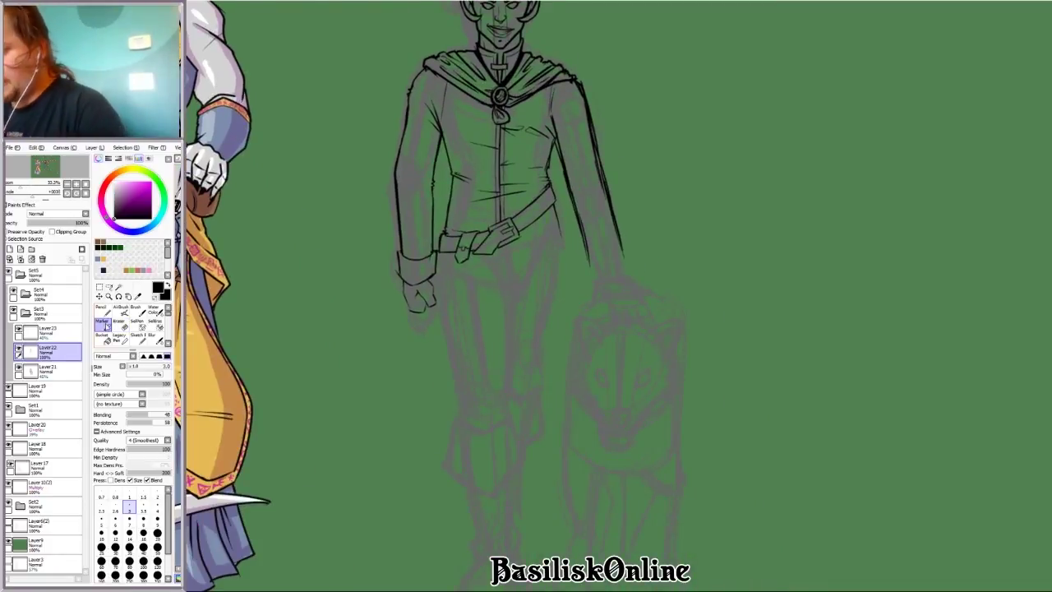
# Step: Ink the tunic's lower hem at brush size 7 from the belt buckle across to the left cuff
pyautogui.scroll(3, 439, 364)
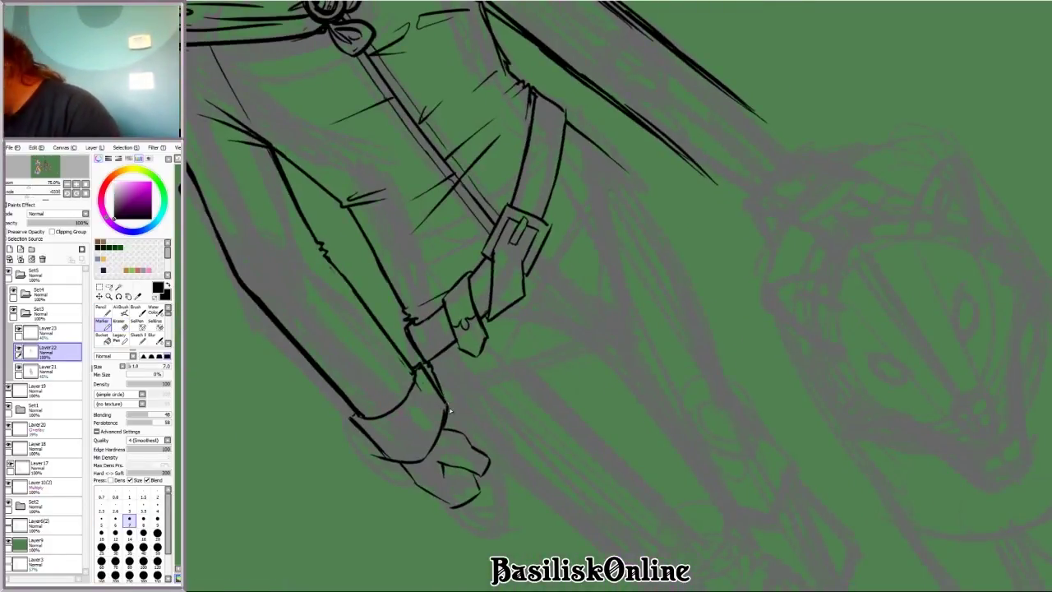
pyautogui.press('Delete')
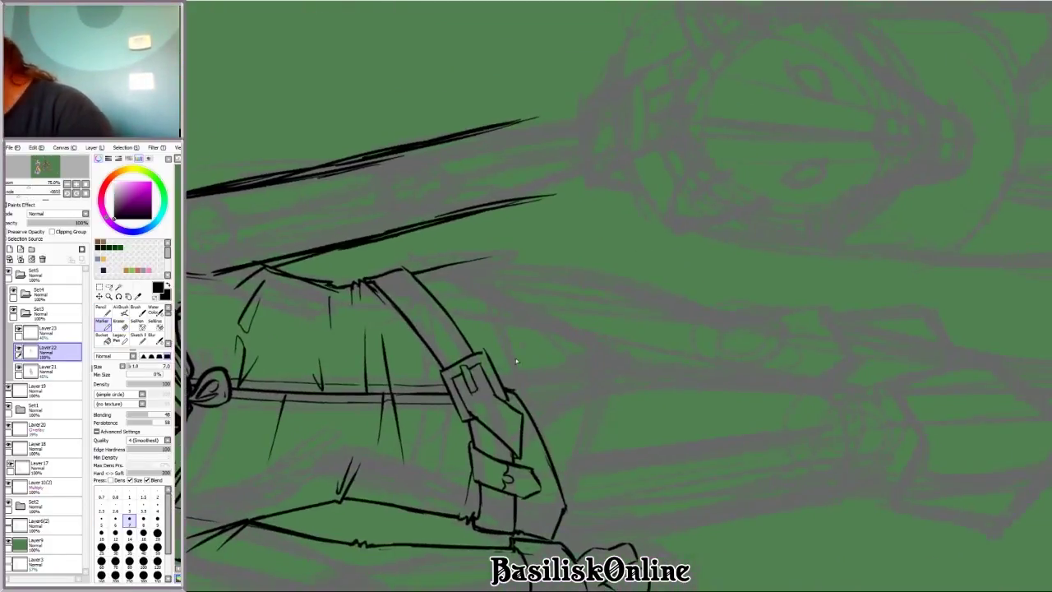
pyautogui.moveTo(516, 394); pyautogui.dragTo(519, 248)
pyautogui.press('Delete')
pyautogui.press('Delete')
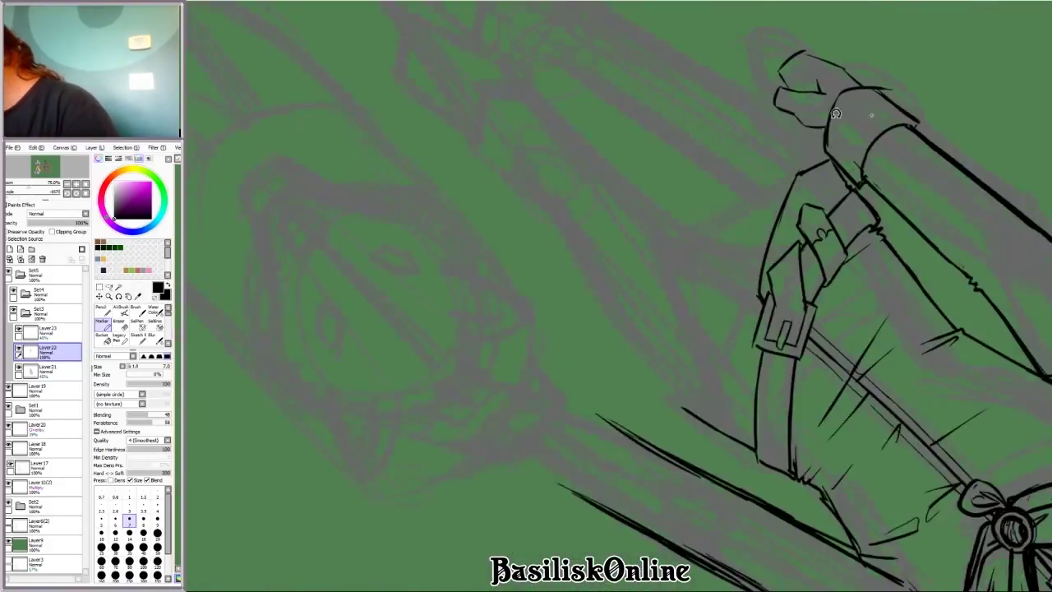
pyautogui.moveTo(539, 348); pyautogui.dragTo(570, 268)
pyautogui.press('Delete')
pyautogui.press('Delete')
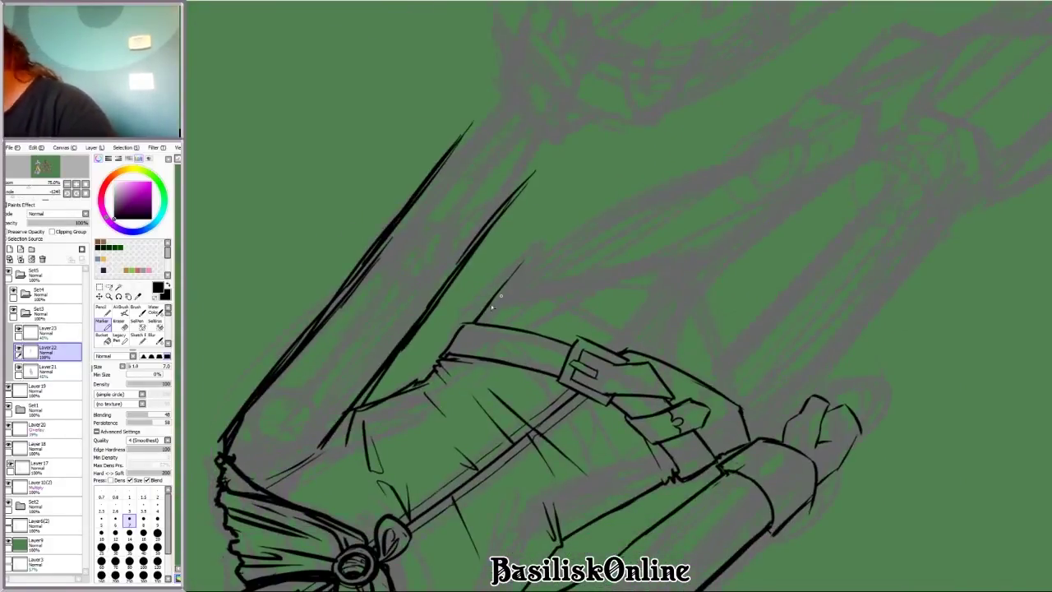
# Step: Ink the tunic's hem to the right of the buckle and join it to the tunic's right side line
pyautogui.press('Delete')
pyautogui.press('Delete')
pyautogui.press('Delete')
pyautogui.press('End')
pyautogui.press('End')
pyautogui.press('End')
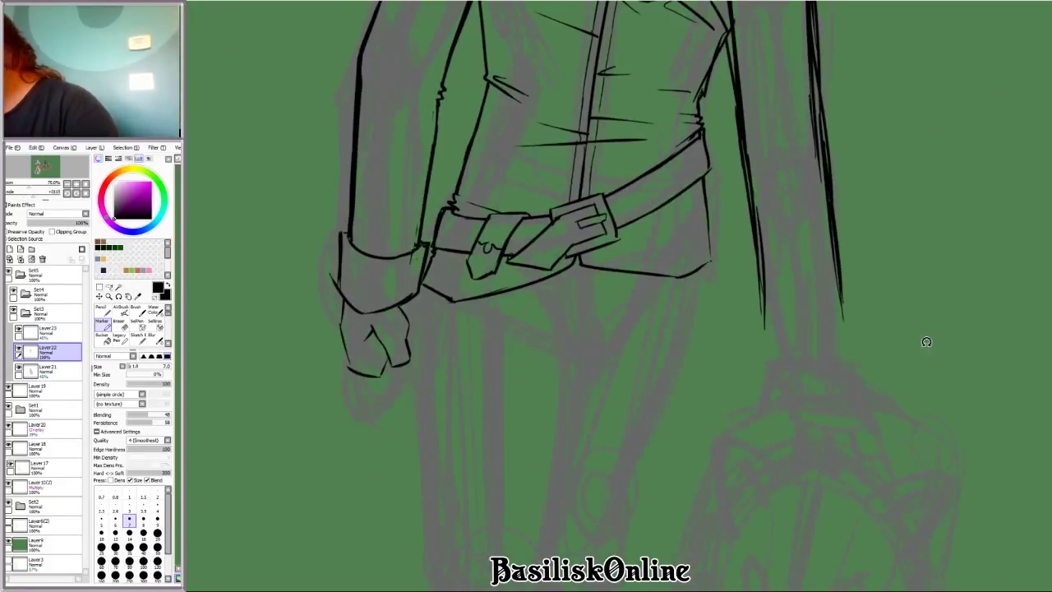
# Step: Ink gathers and fold creases just below the belt on the tunic's right side and reshape the edge down to the hem corner
pyautogui.press('Delete')
pyautogui.press('Delete')
pyautogui.press('Delete')
pyautogui.scroll(2, 427, 235)
pyautogui.press('e')
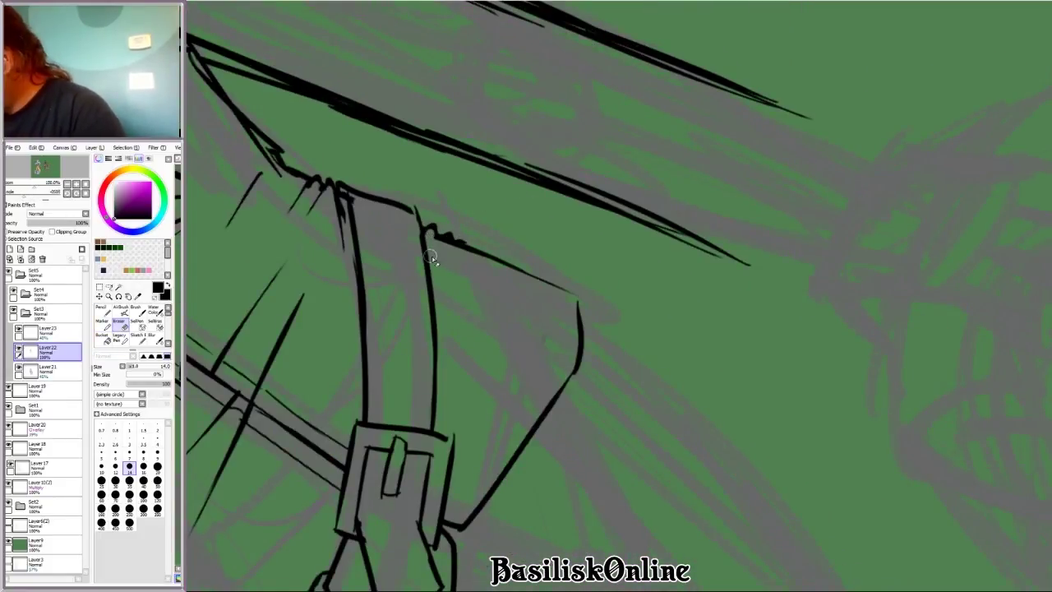
pyautogui.press('e')
pyautogui.moveTo(430, 238); pyautogui.dragTo(434, 286)
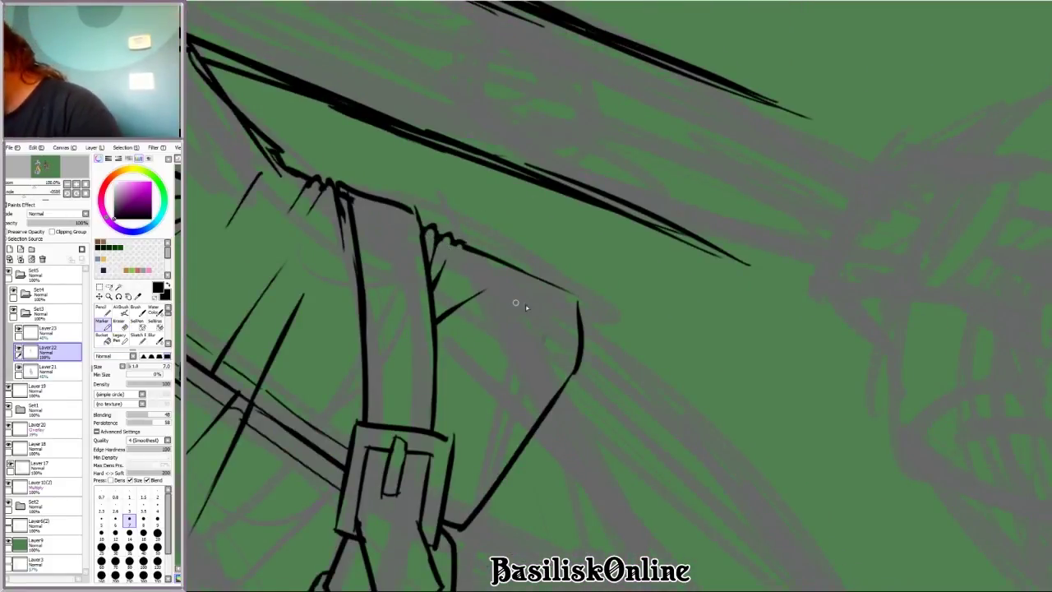
pyautogui.moveTo(746, 223); pyautogui.dragTo(774, 423)
pyautogui.moveTo(565, 282)
pyautogui.mouseDown()
pyautogui.moveTo(713, 212)
pyautogui.moveTo(762, 227)
pyautogui.mouseUp()
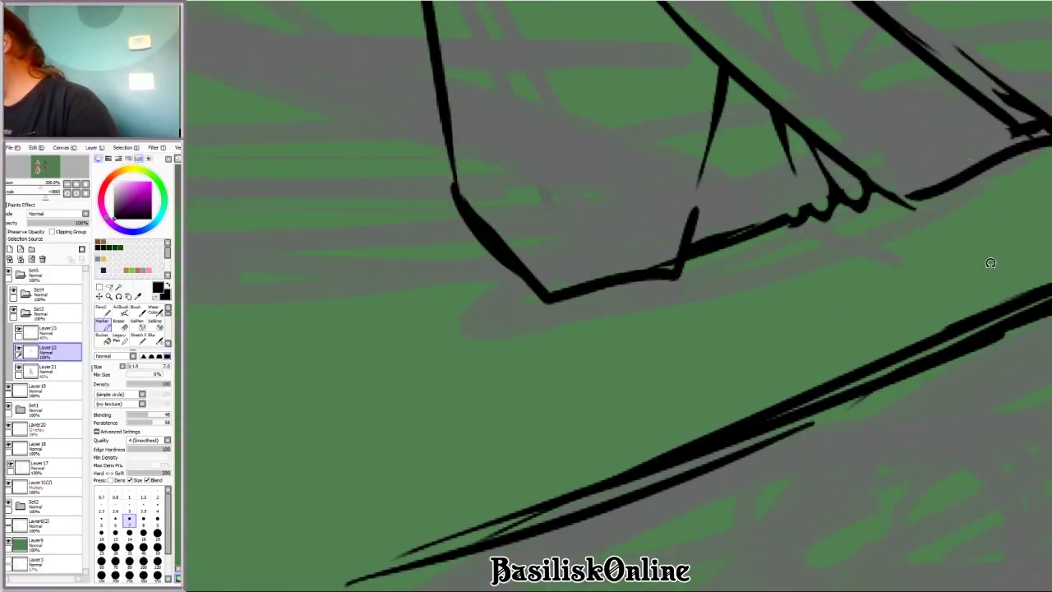
# Step: Add small gathers beside the left cuff and ink a thin size 3 trim line inside the tunic's hem
pyautogui.scroll(-5, 780, 422)
pyautogui.scroll(5, 563, 374)
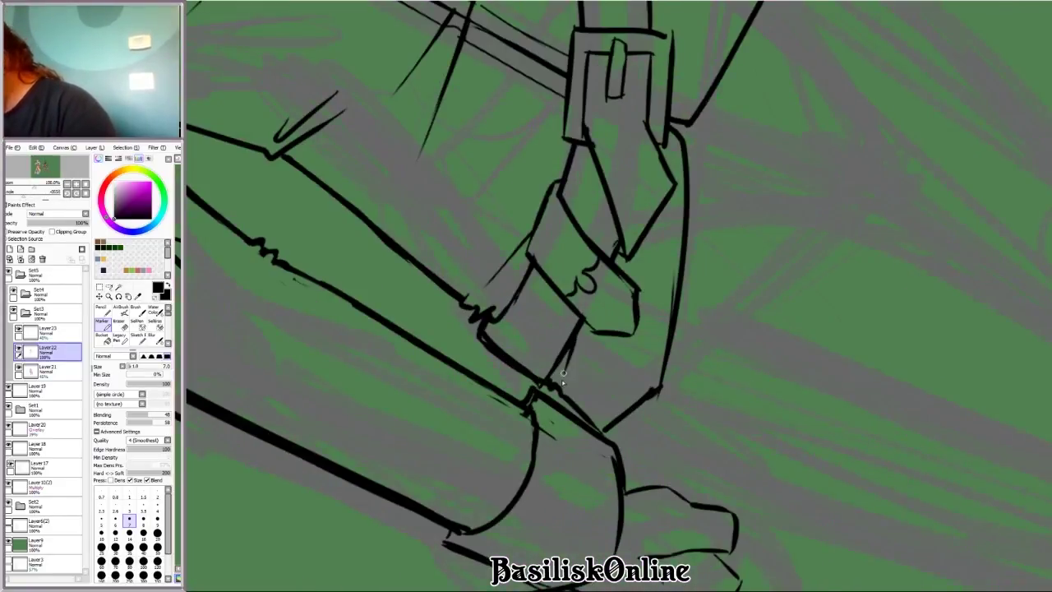
pyautogui.scroll(-6, 790, 209)
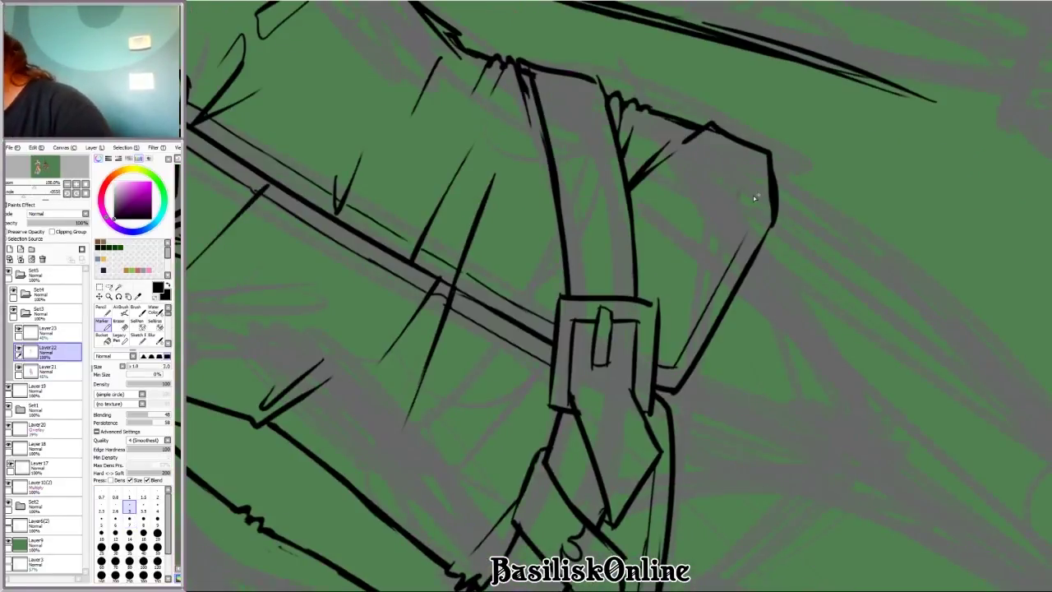
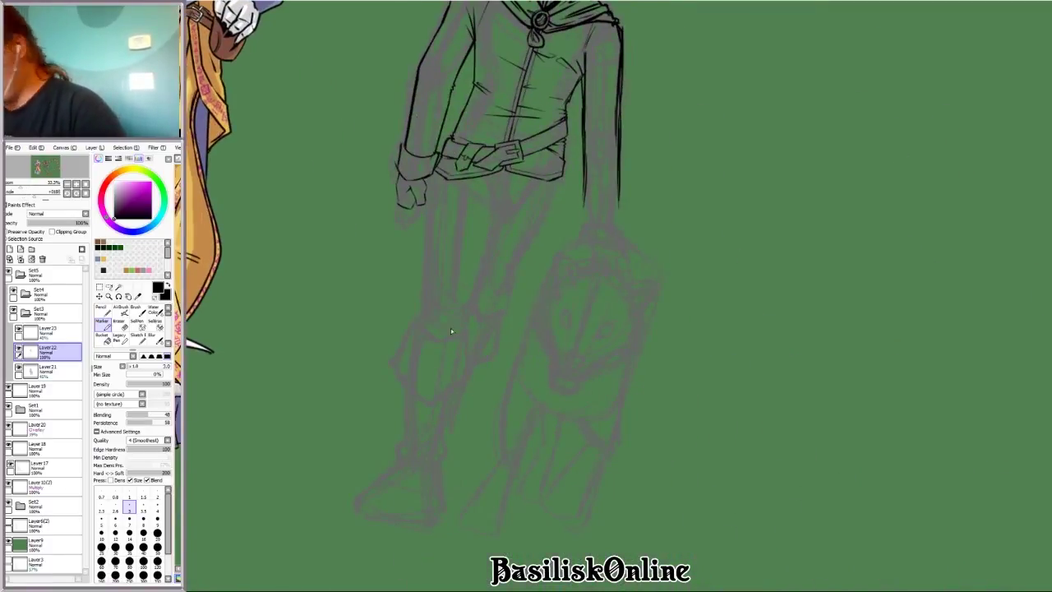
# Step: Ink the left thigh's inner and outer lines and the rumpled, rounded trouser cuff at the knee at brush size 7
pyautogui.scroll(2, 450, 328)
pyautogui.scroll(-5, 460, 305)
pyautogui.scroll(3, 538, 249)
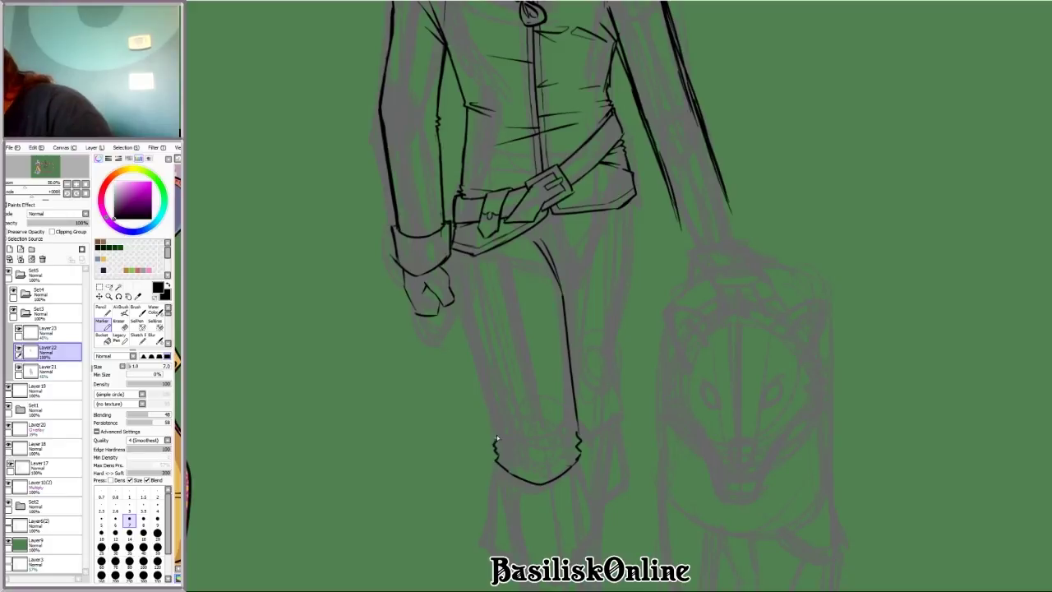
pyautogui.scroll(2, 497, 434)
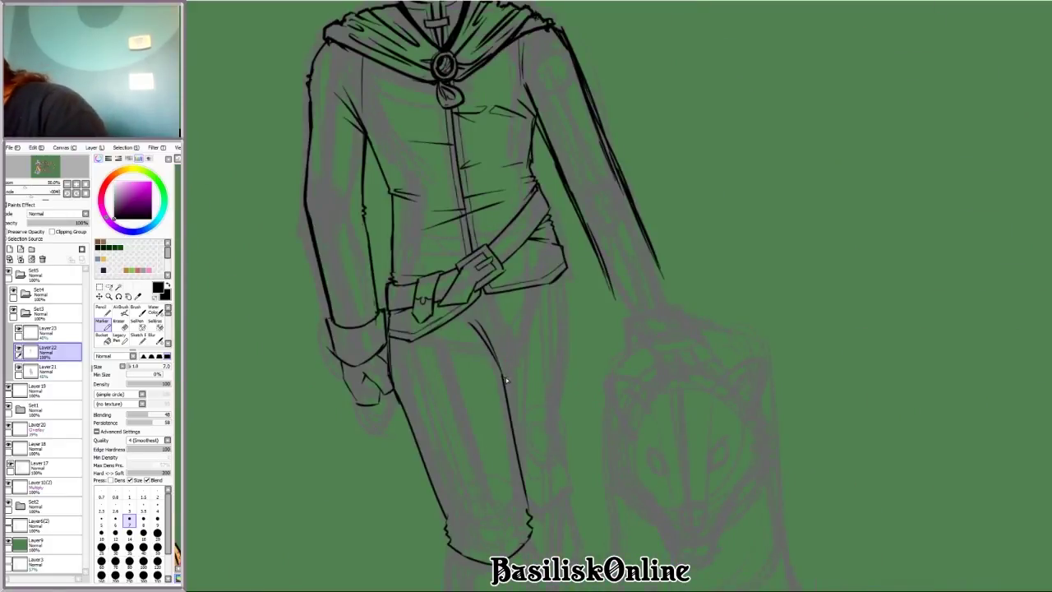
# Step: Ink the right thigh down to its bunched knee cuff and add fold creases at the crotch
pyautogui.moveTo(562, 475); pyautogui.dragTo(537, 240)
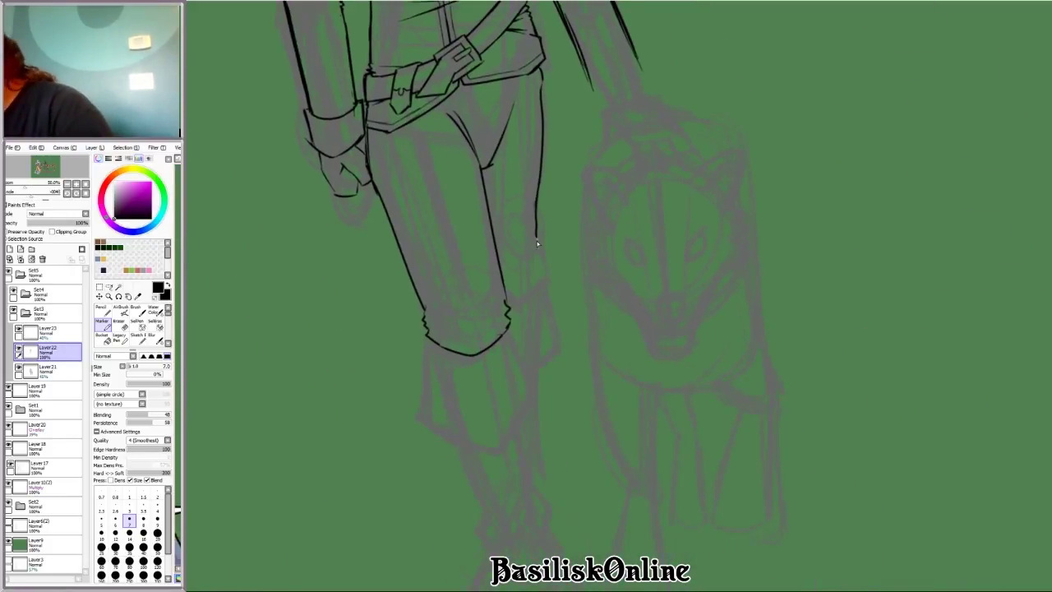
pyautogui.moveTo(563, 286); pyautogui.dragTo(589, 390)
pyautogui.moveTo(557, 335); pyautogui.dragTo(527, 326)
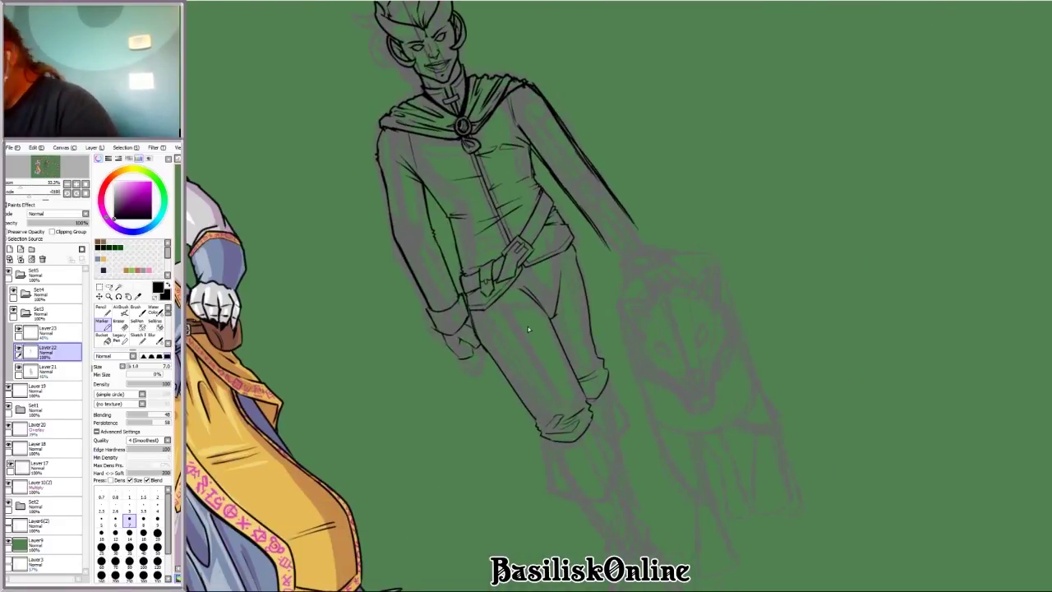
pyautogui.scroll(4, 519, 345)
pyautogui.press('n')
pyautogui.moveTo(548, 240); pyautogui.dragTo(499, 347)
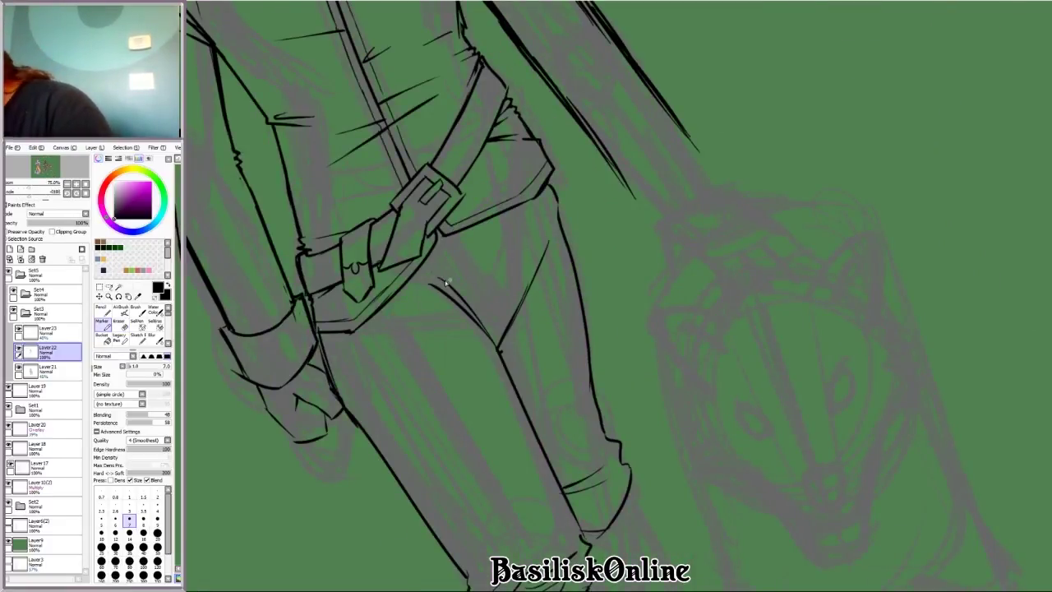
# Step: Ink the boot's flared, pointed top below the left knee cuff
pyautogui.scroll(-4, 502, 310)
pyautogui.press('Home')
pyautogui.scroll(5, 682, 400)
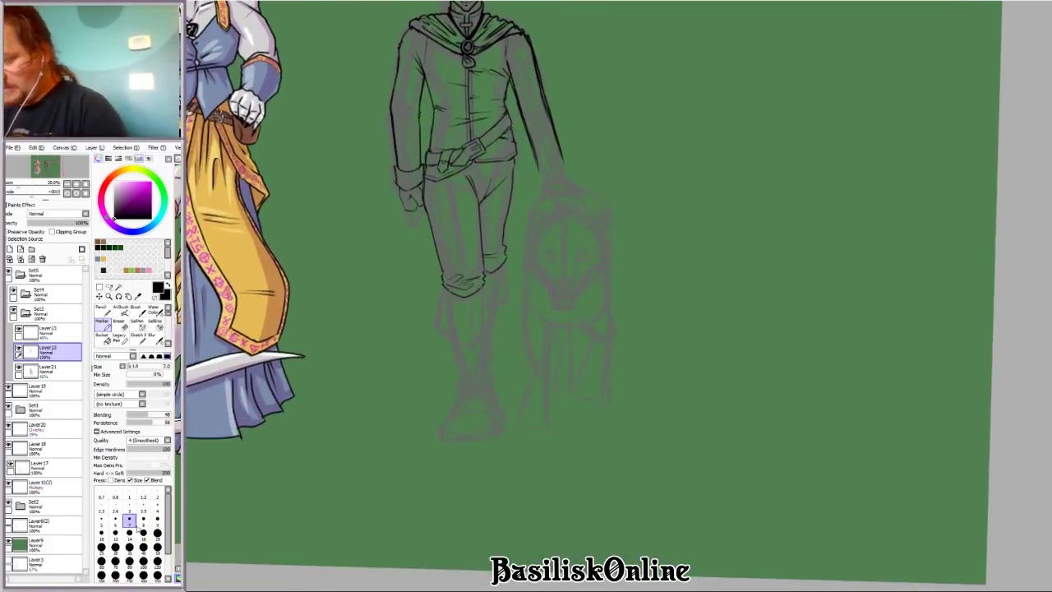
pyautogui.scroll(1, 239, 296)
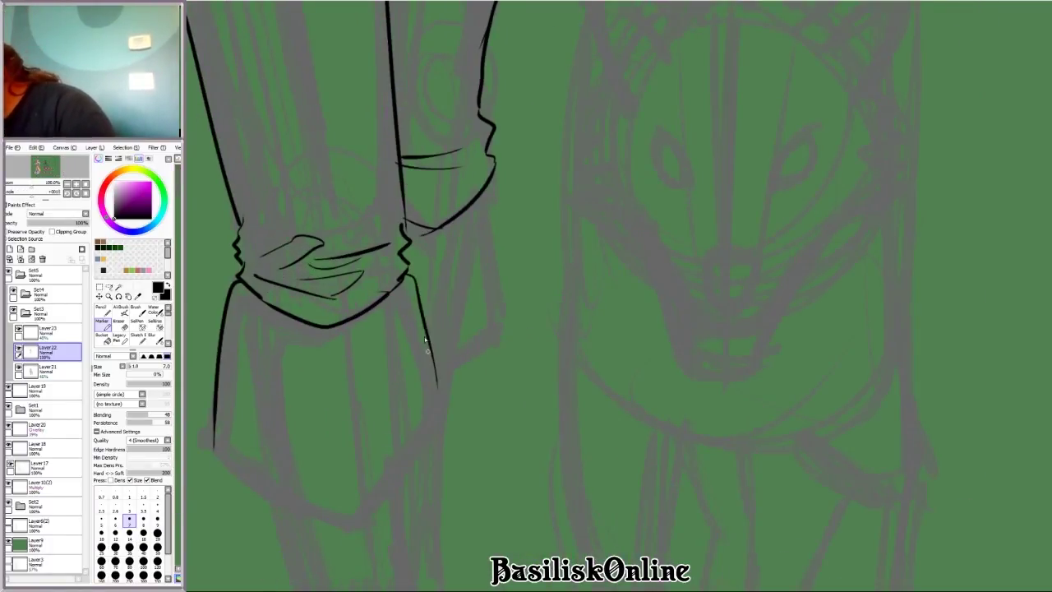
pyautogui.moveTo(426, 339); pyautogui.dragTo(437, 411)
pyautogui.press('Delete')
pyautogui.press('Delete')
pyautogui.press('Delete')
pyautogui.moveTo(364, 282); pyautogui.dragTo(422, 430)
pyautogui.press('Delete')
pyautogui.press('Delete')
pyautogui.moveTo(528, 262); pyautogui.dragTo(481, 379)
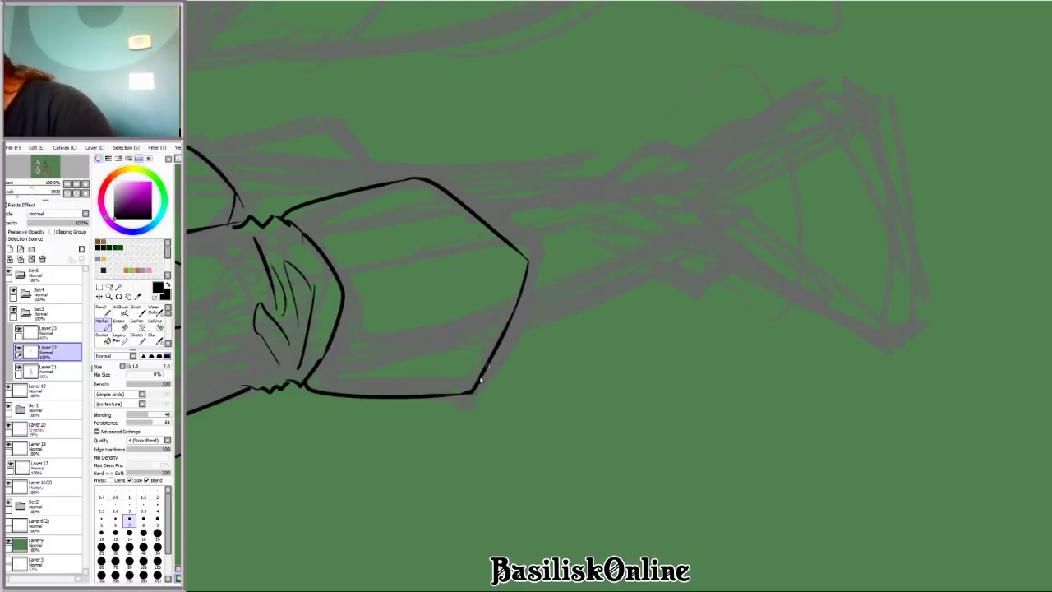
# Step: Ink the left boot's inner and outer shaft lines from beneath the pointed cuff down to the ankle
pyautogui.press('Home')
pyautogui.scroll(-3, 914, 371)
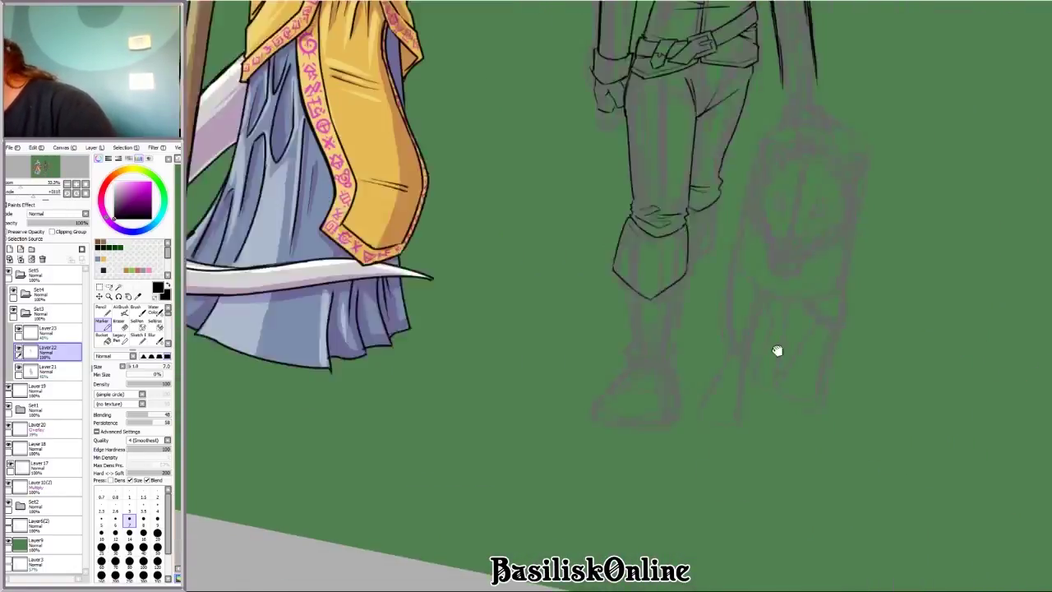
pyautogui.scroll(2, 518, 242)
pyautogui.moveTo(520, 241); pyautogui.dragTo(531, 386)
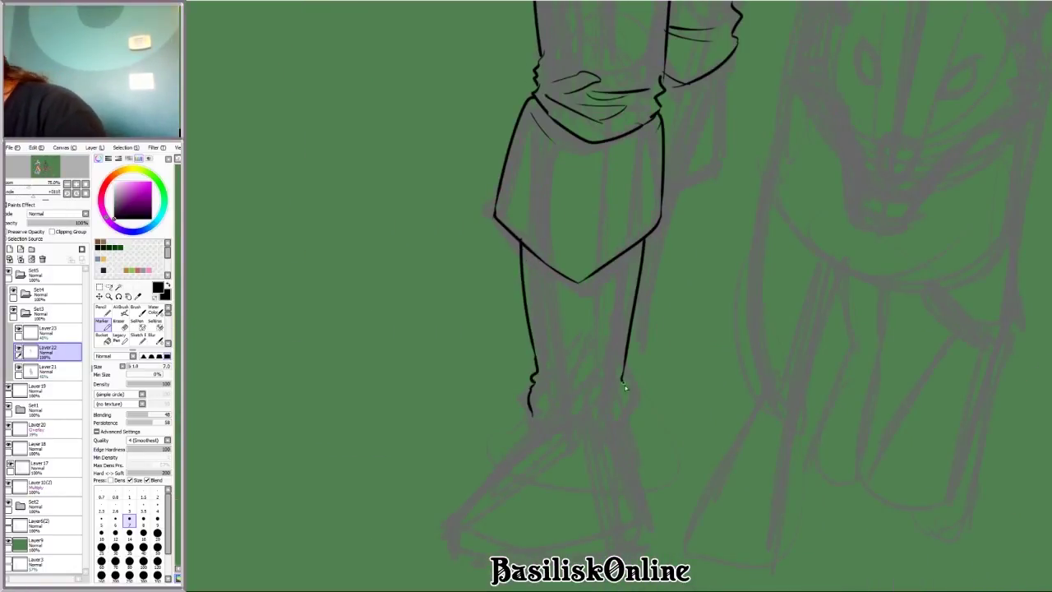
pyautogui.moveTo(624, 386); pyautogui.dragTo(625, 414)
# Step: Ink the left boot's foot with a rounded toe, a heel line and creases across the instep
pyautogui.press('Delete')
pyautogui.press('Delete')
pyautogui.press('Delete')
pyautogui.press('Delete')
pyautogui.press('Delete')
pyautogui.press('Delete')
pyautogui.moveTo(704, 364); pyautogui.dragTo(681, 540)
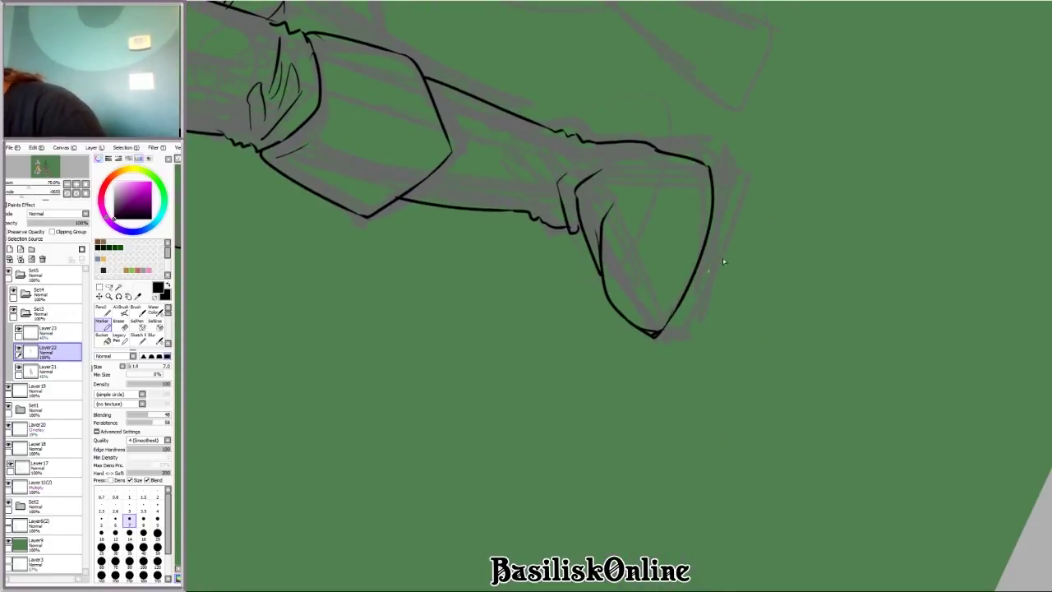
# Step: Lasso the left boot's foot and scale it down slightly beneath the ankle
pyautogui.scroll(-5, 723, 262)
pyautogui.scroll(4, 803, 446)
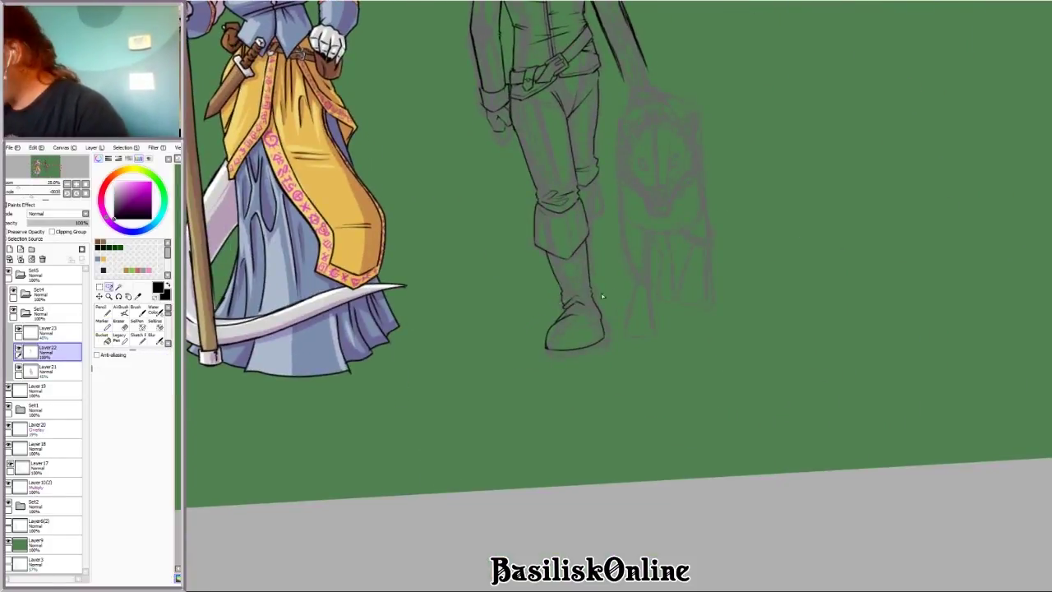
pyautogui.hotkey('ctrl', 't')
pyautogui.moveTo(601, 296); pyautogui.dragTo(588, 337)
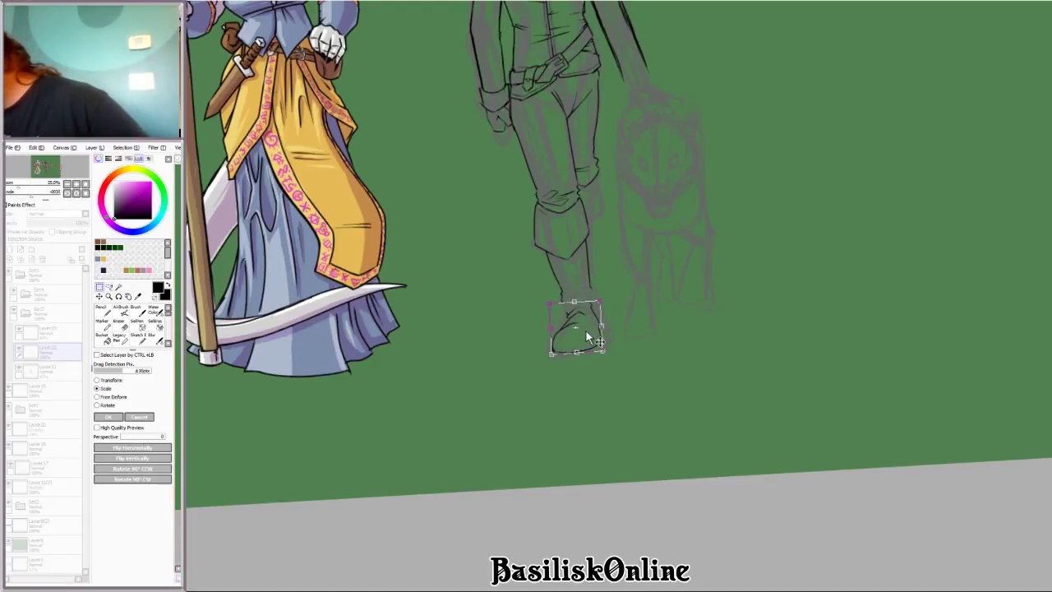
pyautogui.press('Return')
# Step: Clean up the join at the left boot's ankle with the eraser and ink bunched leather folds around it
pyautogui.press('e')
pyautogui.scroll(5, 587, 337)
pyautogui.moveTo(361, 353); pyautogui.dragTo(382, 407)
pyautogui.moveTo(336, 230)
pyautogui.mouseDown()
pyautogui.moveTo(366, 361)
pyautogui.moveTo(343, 202)
pyautogui.mouseUp()
pyautogui.moveTo(527, 380)
pyautogui.mouseDown()
pyautogui.moveTo(515, 196)
pyautogui.moveTo(481, 340)
pyautogui.moveTo(457, 291)
pyautogui.mouseUp()
pyautogui.press('b')
pyautogui.moveTo(451, 338)
pyautogui.mouseDown()
pyautogui.moveTo(476, 233)
pyautogui.moveTo(458, 205)
pyautogui.mouseUp()
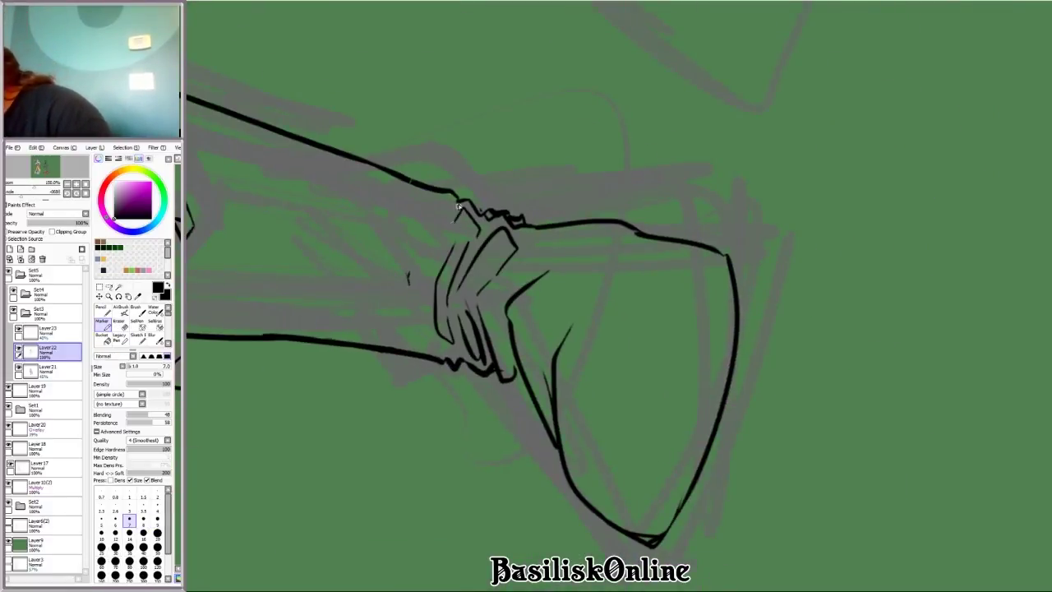
# Step: Ink the right boot's flared cuff, partly hidden behind the left boot's cuff
pyautogui.scroll(-3, 434, 344)
pyautogui.press('Home')
pyautogui.scroll(3, 764, 301)
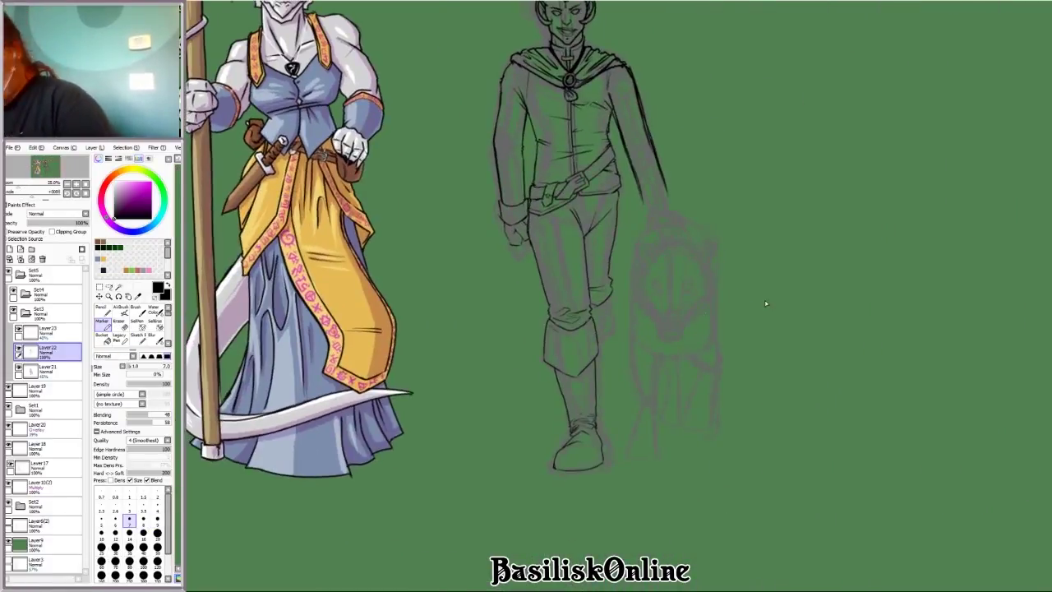
pyautogui.moveTo(633, 308); pyautogui.dragTo(641, 357)
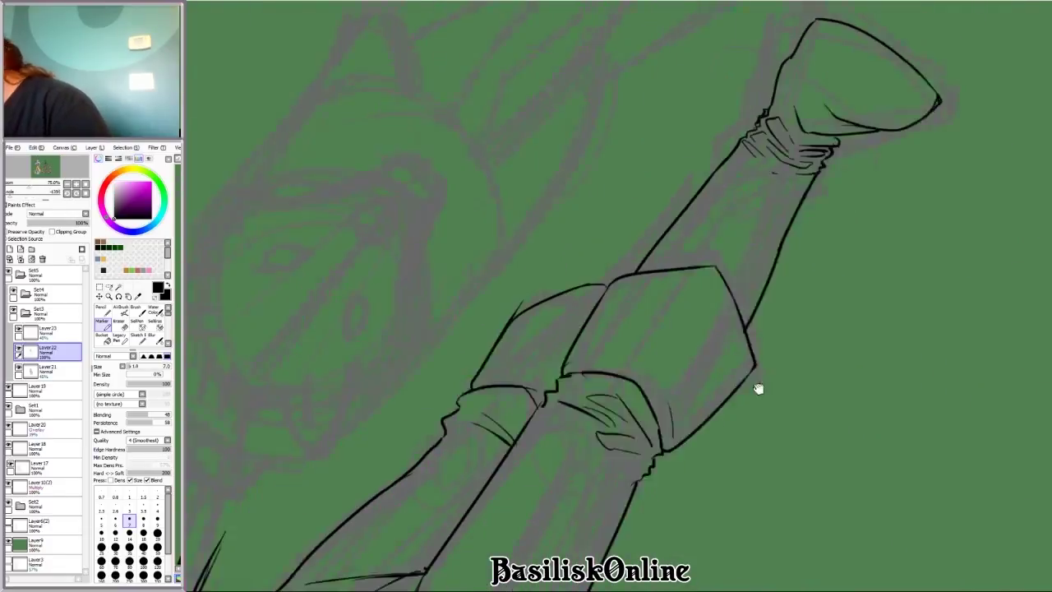
pyautogui.moveTo(488, 343); pyautogui.dragTo(580, 224)
# Step: Ink the right boot's outer shaft line down to the ankle and a rounded foot behind the left leg
pyautogui.press('Home')
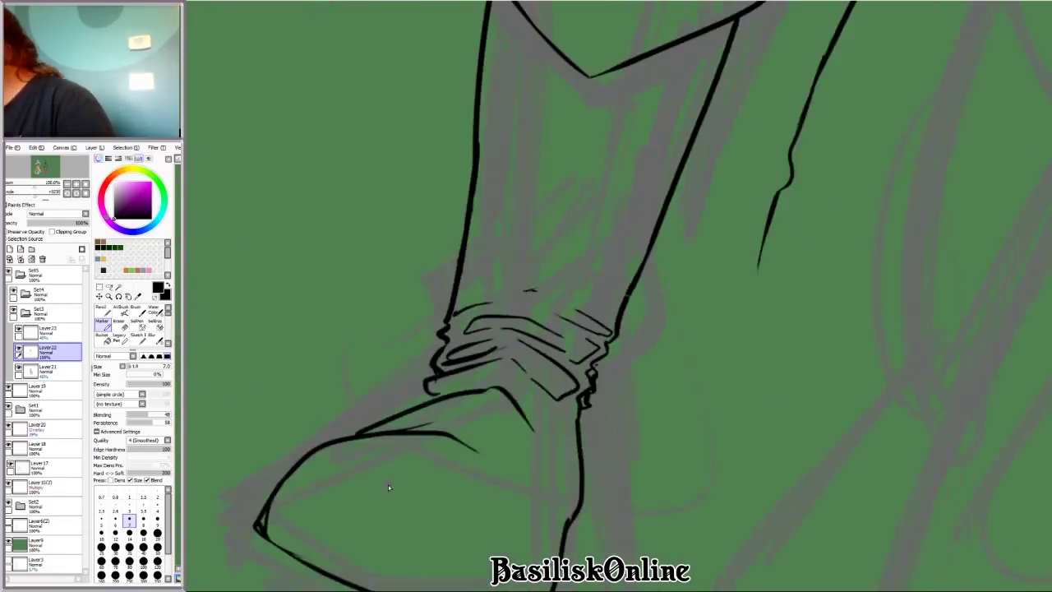
pyautogui.moveTo(493, 411); pyautogui.dragTo(304, 481)
pyautogui.moveTo(567, 222); pyautogui.dragTo(555, 399)
pyautogui.press('End')
pyautogui.moveTo(760, 320); pyautogui.dragTo(781, 287)
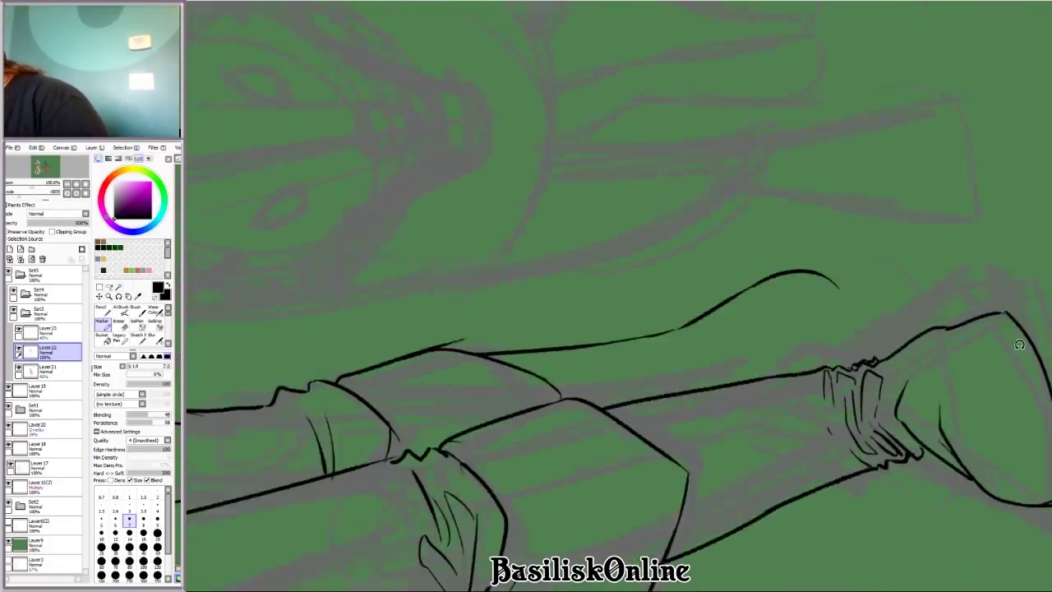
pyautogui.press('Home')
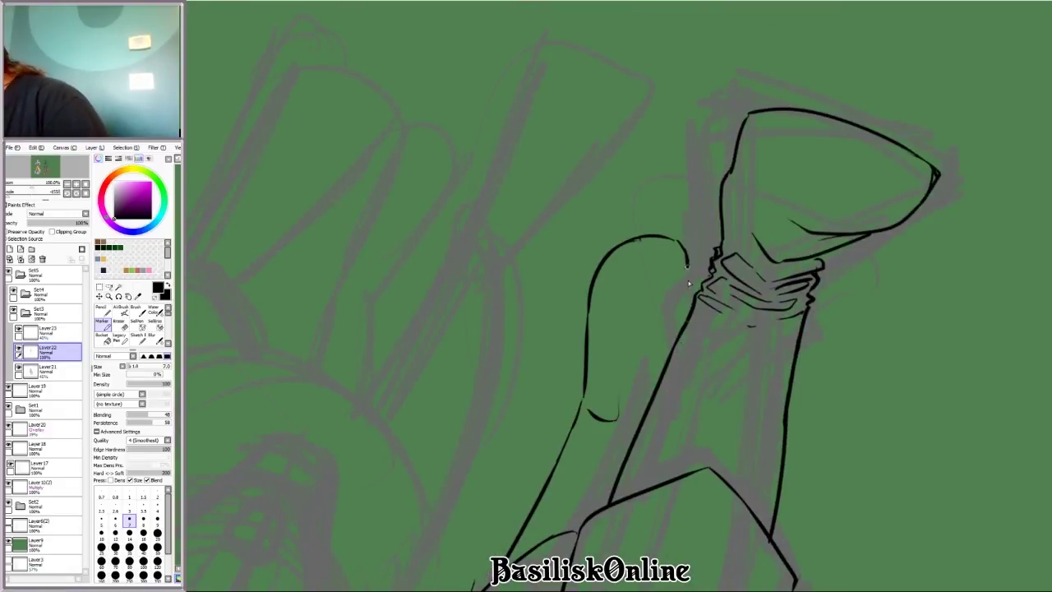
pyautogui.moveTo(688, 280); pyautogui.dragTo(725, 459)
# Step: Erase the right boot's rounded foot and ink a narrower one reaching behind the left ankle
pyautogui.press('e')
pyautogui.scroll(-2, 465, 297)
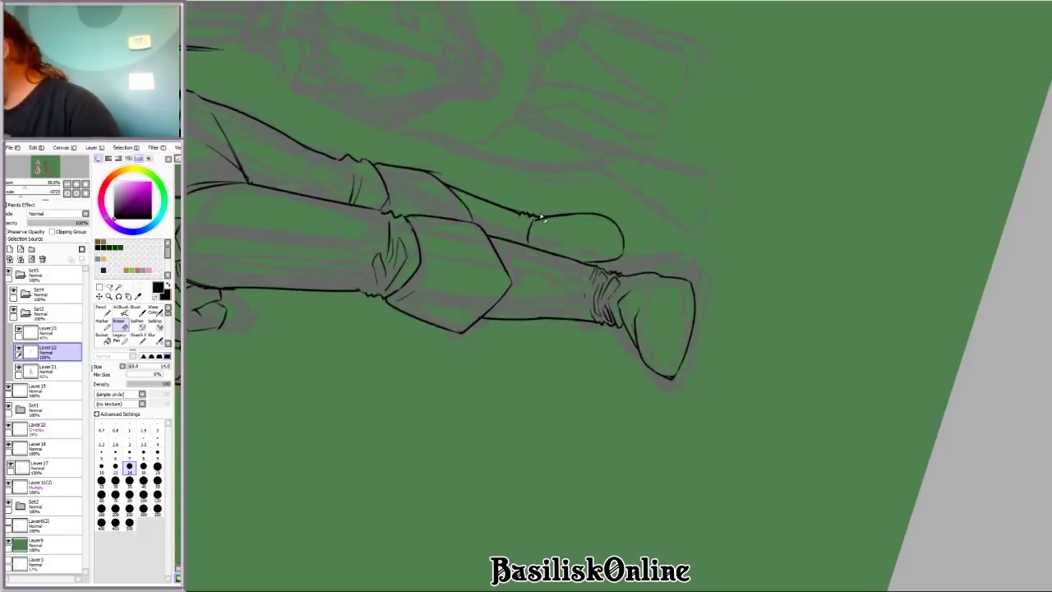
pyautogui.press('Home')
pyautogui.scroll(3, 403, 345)
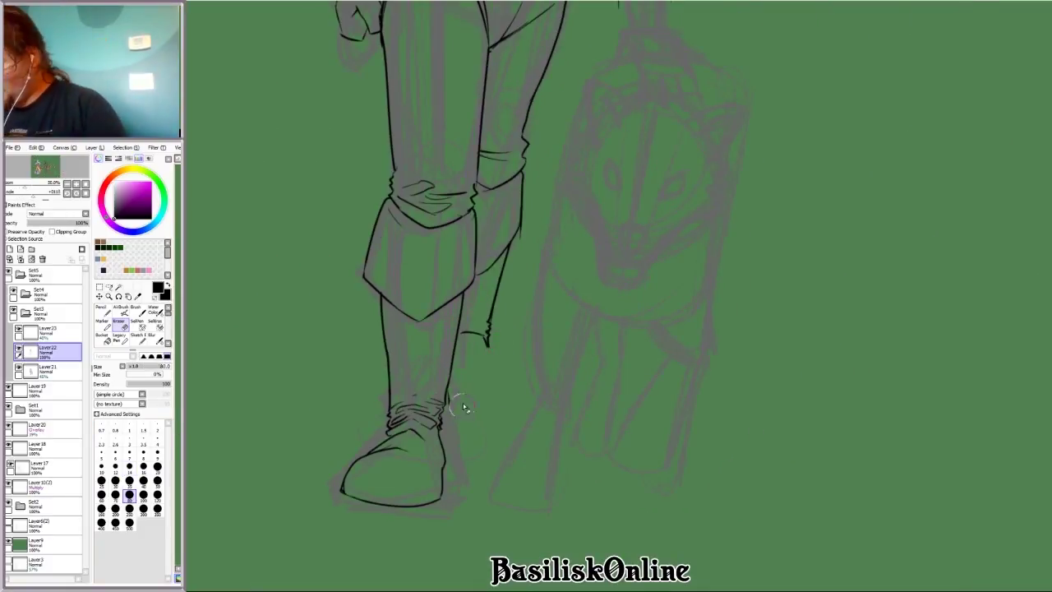
pyautogui.press('b')
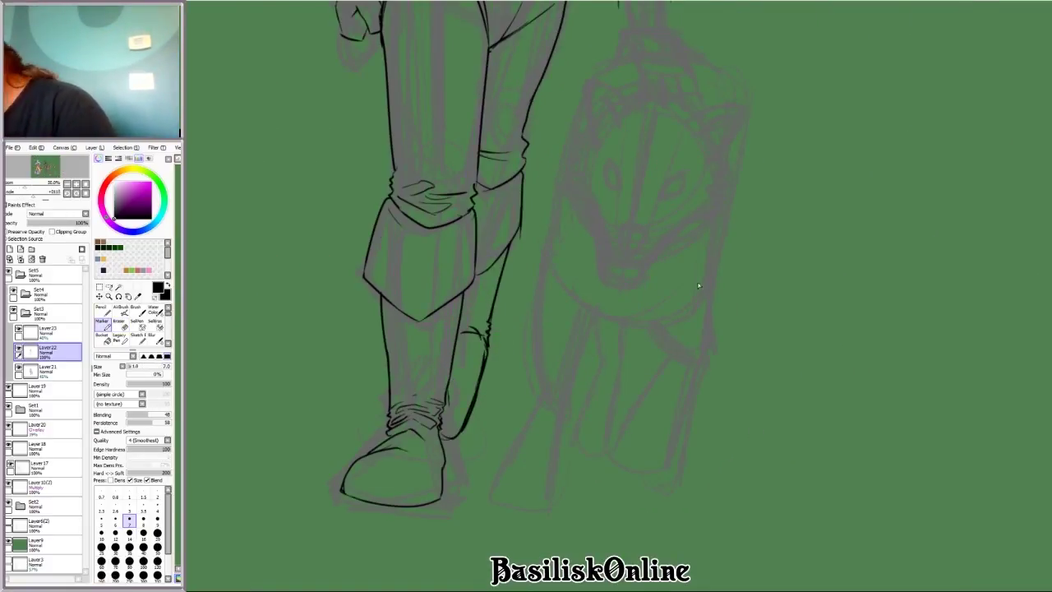
pyautogui.scroll(-2, 698, 285)
pyautogui.moveTo(699, 286); pyautogui.dragTo(822, 205)
pyautogui.press('Home')
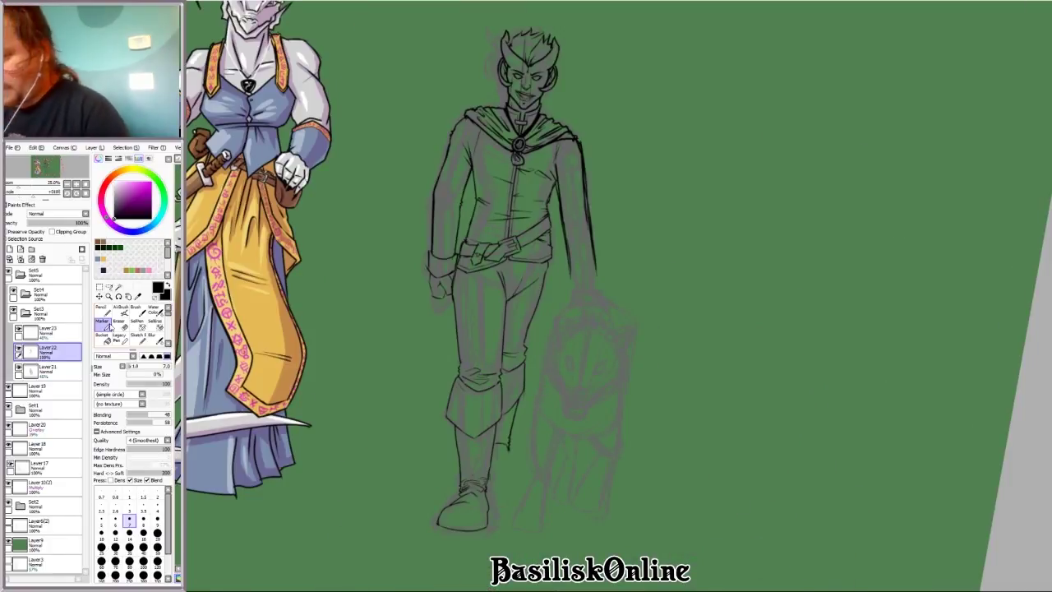
# Step: Ink the wolf's left ear with its inner fur line and the outline of the left eye
pyautogui.scroll(5, 474, 422)
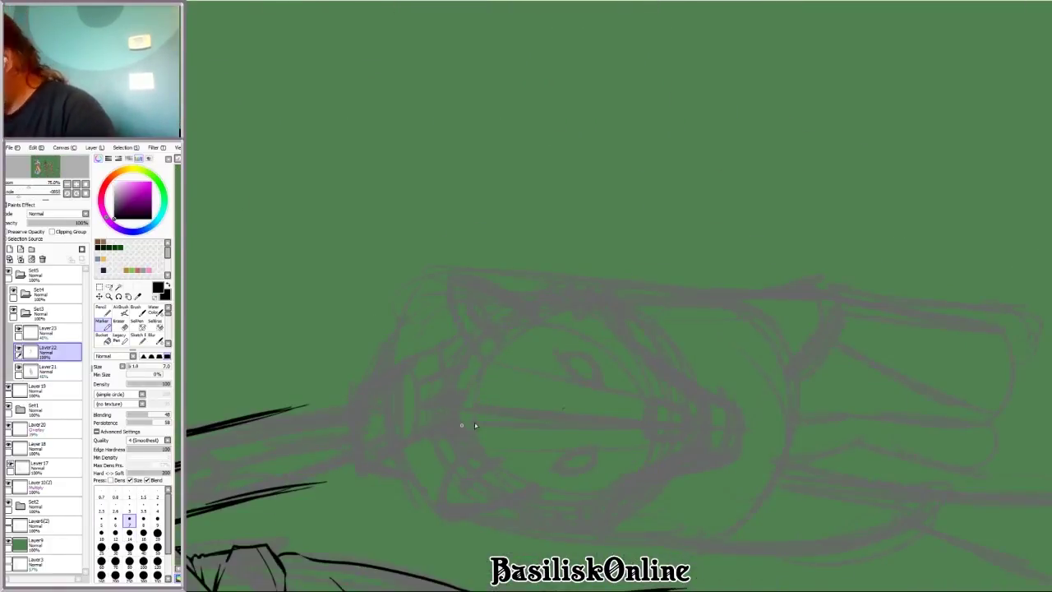
pyautogui.moveTo(440, 276)
pyautogui.mouseDown()
pyautogui.moveTo(564, 353)
pyautogui.moveTo(589, 333)
pyautogui.mouseUp()
pyautogui.moveTo(534, 274)
pyautogui.mouseDown()
pyautogui.moveTo(478, 323)
pyautogui.moveTo(501, 345)
pyautogui.moveTo(553, 340)
pyautogui.moveTo(579, 232)
pyautogui.mouseUp()
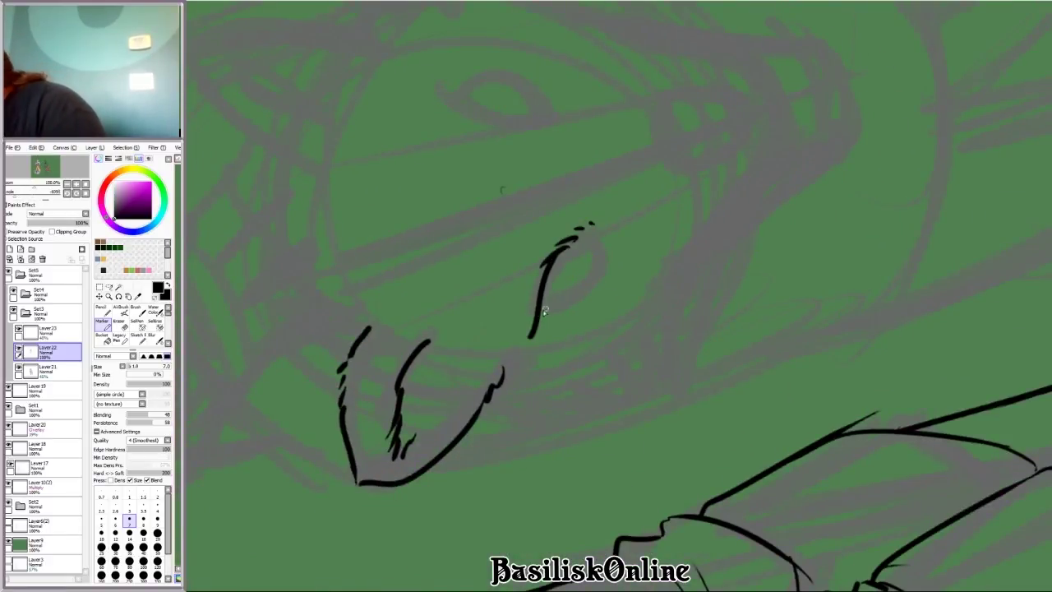
pyautogui.moveTo(543, 311); pyautogui.dragTo(585, 232)
pyautogui.scroll(4, 469, 194)
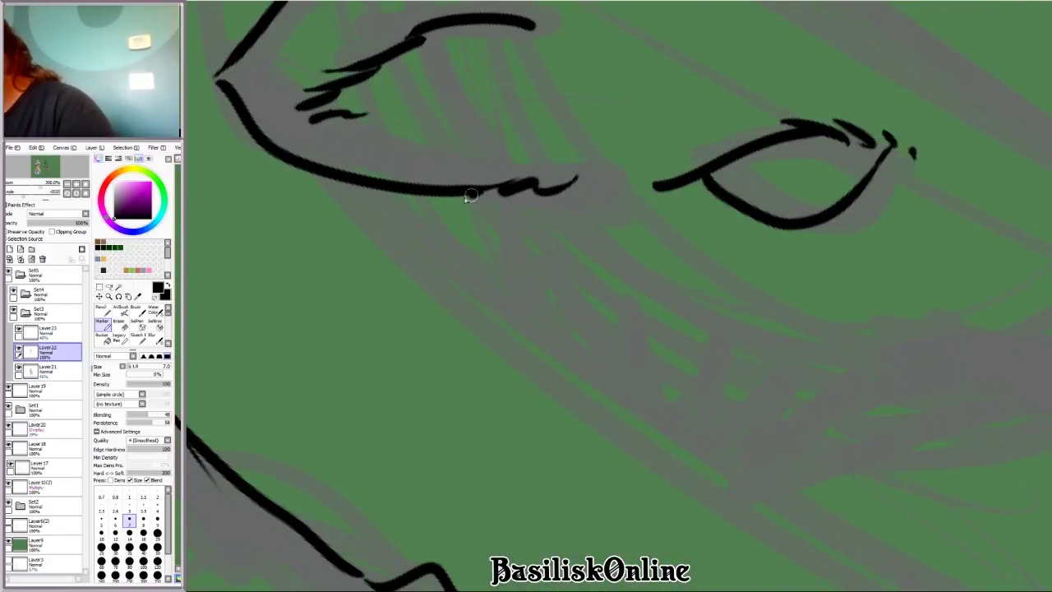
# Step: Ink the wolf's jagged left cheek fur, the chin, the start of the right cheek and the oval nose
pyautogui.moveTo(469, 195)
pyautogui.mouseDown()
pyautogui.moveTo(561, 371)
pyautogui.moveTo(751, 482)
pyautogui.moveTo(818, 483)
pyautogui.moveTo(668, 264)
pyautogui.moveTo(586, 333)
pyautogui.moveTo(583, 286)
pyautogui.moveTo(747, 71)
pyautogui.moveTo(626, 352)
pyautogui.moveTo(664, 245)
pyautogui.moveTo(567, 341)
pyautogui.moveTo(599, 268)
pyautogui.mouseUp()
pyautogui.scroll(-2, 818, 483)
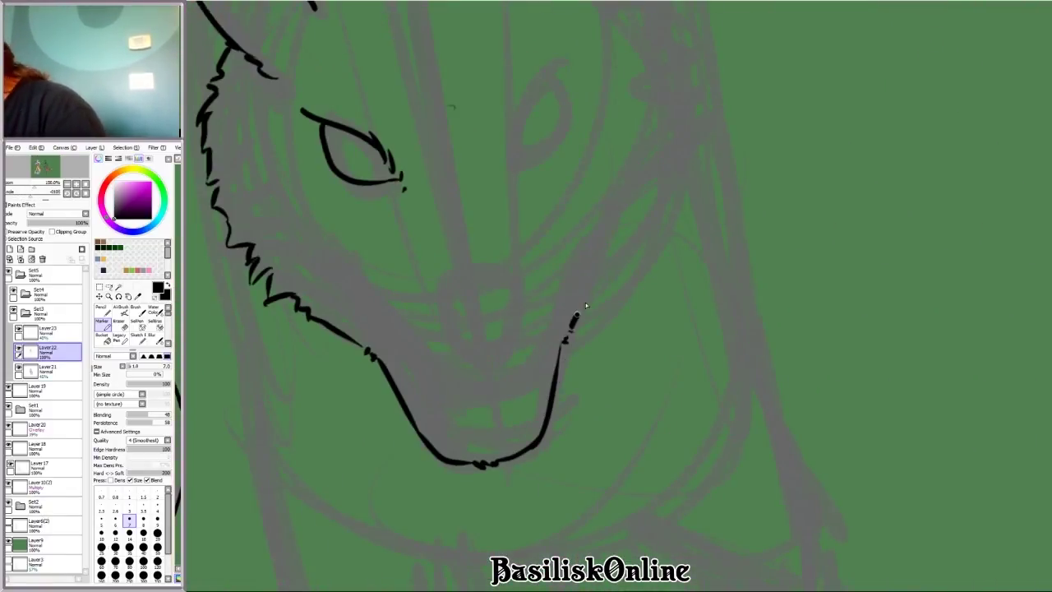
pyautogui.moveTo(586, 306)
pyautogui.mouseDown()
pyautogui.moveTo(657, 206)
pyautogui.moveTo(624, 247)
pyautogui.moveTo(579, 219)
pyautogui.mouseUp()
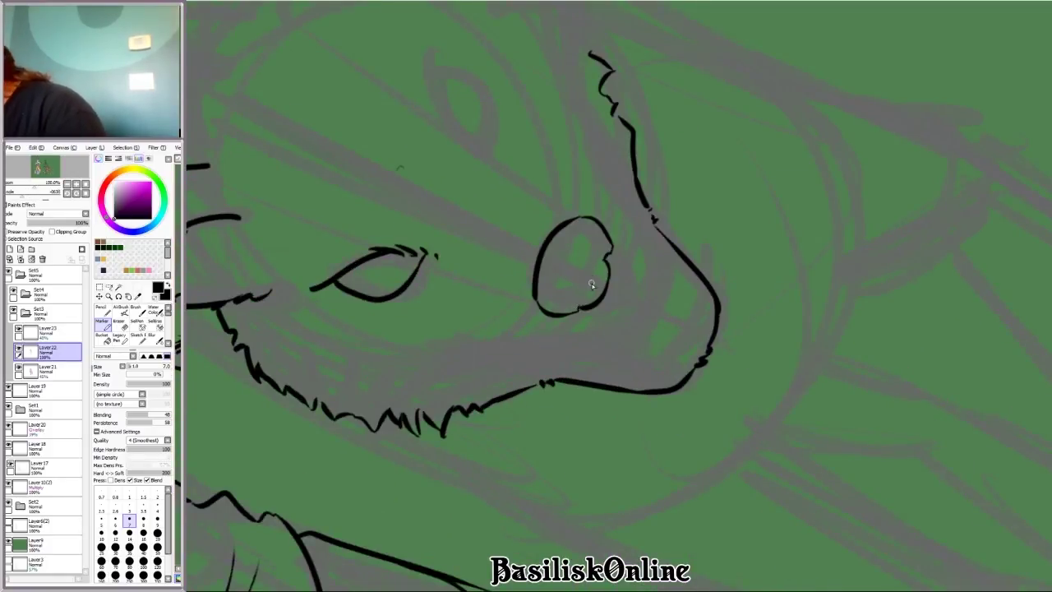
pyautogui.moveTo(591, 288)
pyautogui.mouseDown()
pyautogui.moveTo(575, 346)
pyautogui.moveTo(641, 345)
pyautogui.mouseUp()
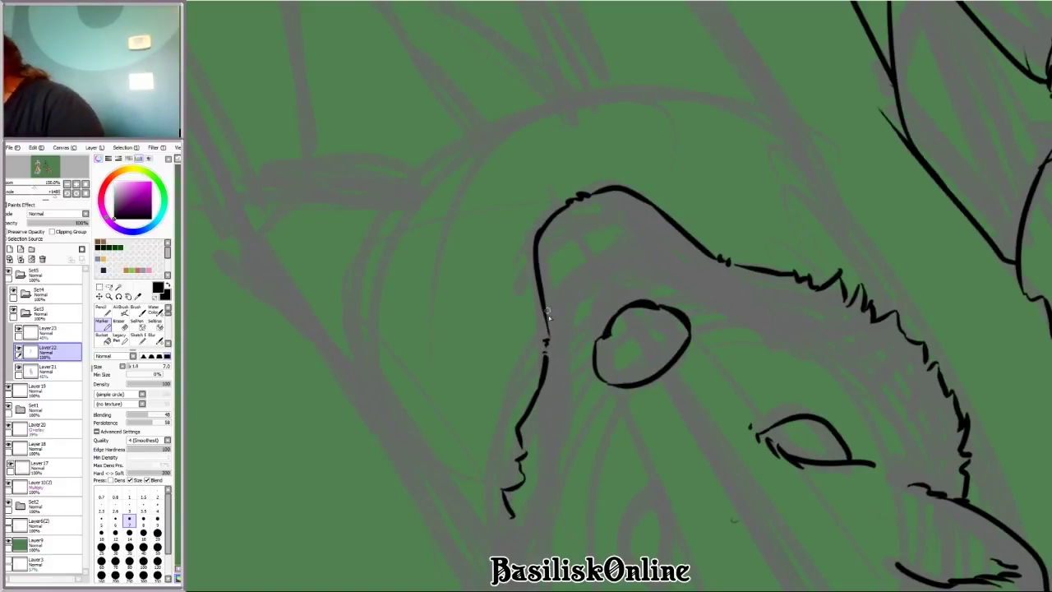
# Step: Ink the wolf's inner lower lip and the row of small lower teeth inside the jaw
pyautogui.moveTo(543, 323); pyautogui.dragTo(493, 296)
pyautogui.moveTo(461, 337); pyautogui.dragTo(466, 274)
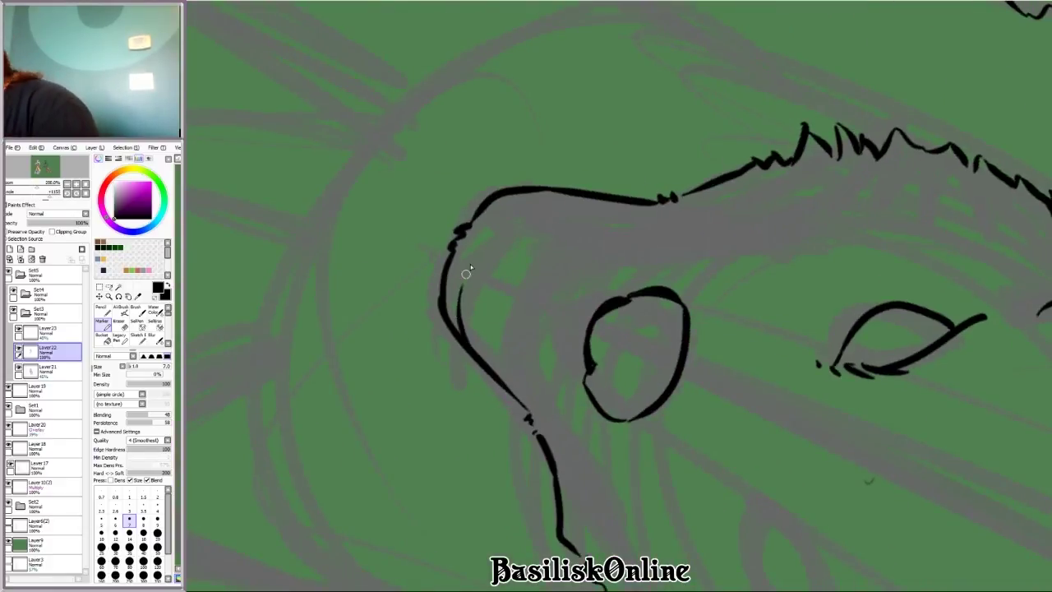
pyautogui.moveTo(905, 371); pyautogui.dragTo(660, 334)
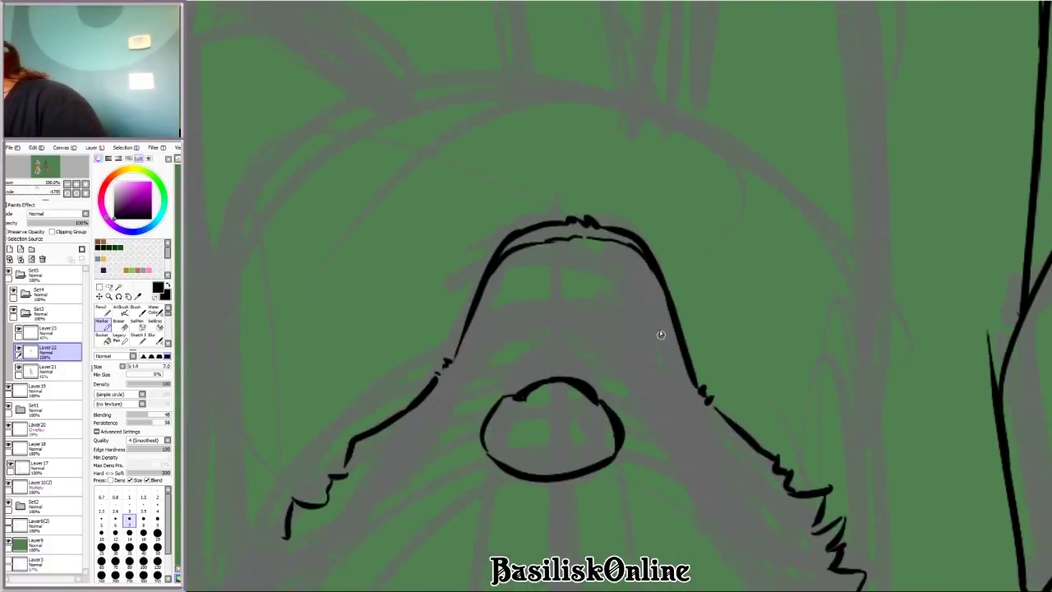
pyautogui.moveTo(497, 308)
pyautogui.mouseDown()
pyautogui.moveTo(534, 262)
pyautogui.moveTo(631, 296)
pyautogui.moveTo(637, 317)
pyautogui.mouseUp()
pyautogui.moveTo(620, 255); pyautogui.dragTo(544, 253)
# Step: Ink the wolf's upper lip curves from the nose to both mouth corners and add lower fangs
pyautogui.moveTo(821, 532)
pyautogui.mouseDown()
pyautogui.moveTo(816, 323)
pyautogui.moveTo(715, 312)
pyautogui.moveTo(617, 263)
pyautogui.mouseUp()
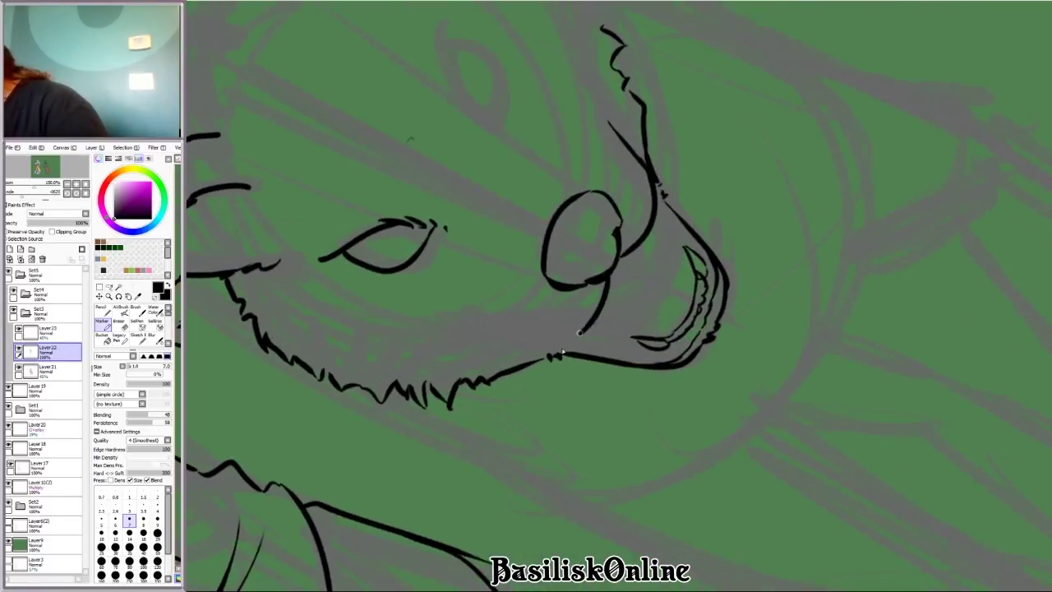
pyautogui.moveTo(575, 333); pyautogui.dragTo(625, 387)
pyautogui.moveTo(679, 311)
pyautogui.mouseDown()
pyautogui.moveTo(873, 265)
pyautogui.moveTo(690, 329)
pyautogui.moveTo(719, 214)
pyautogui.mouseUp()
pyautogui.moveTo(499, 407); pyautogui.dragTo(530, 417)
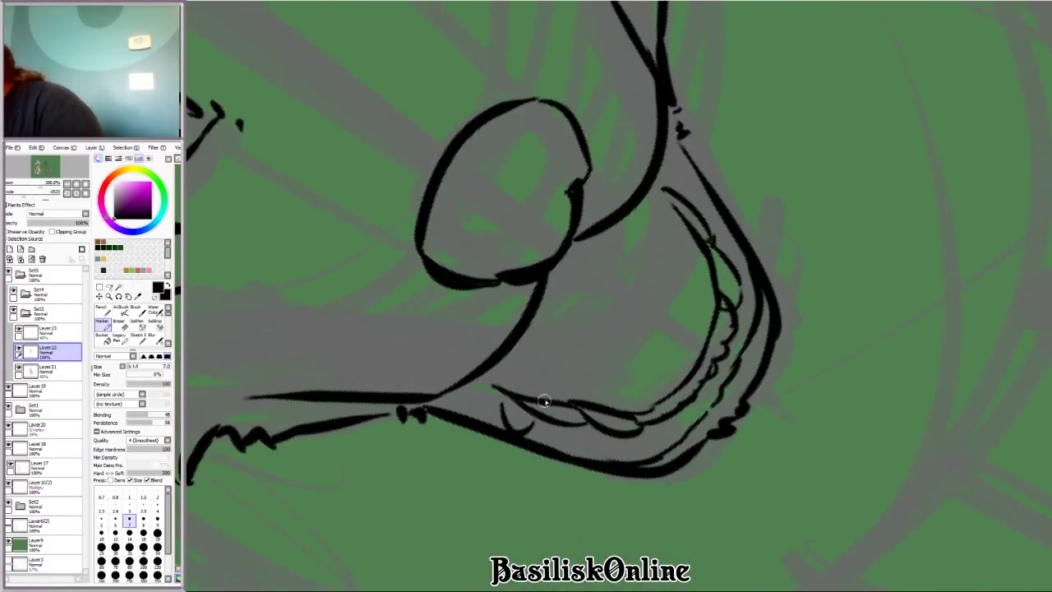
# Step: Ink the wolf's tongue and the inner contours of its open mouth
pyautogui.moveTo(612, 355); pyautogui.dragTo(639, 204)
pyautogui.moveTo(503, 386); pyautogui.dragTo(528, 352)
pyautogui.moveTo(590, 265); pyautogui.dragTo(559, 341)
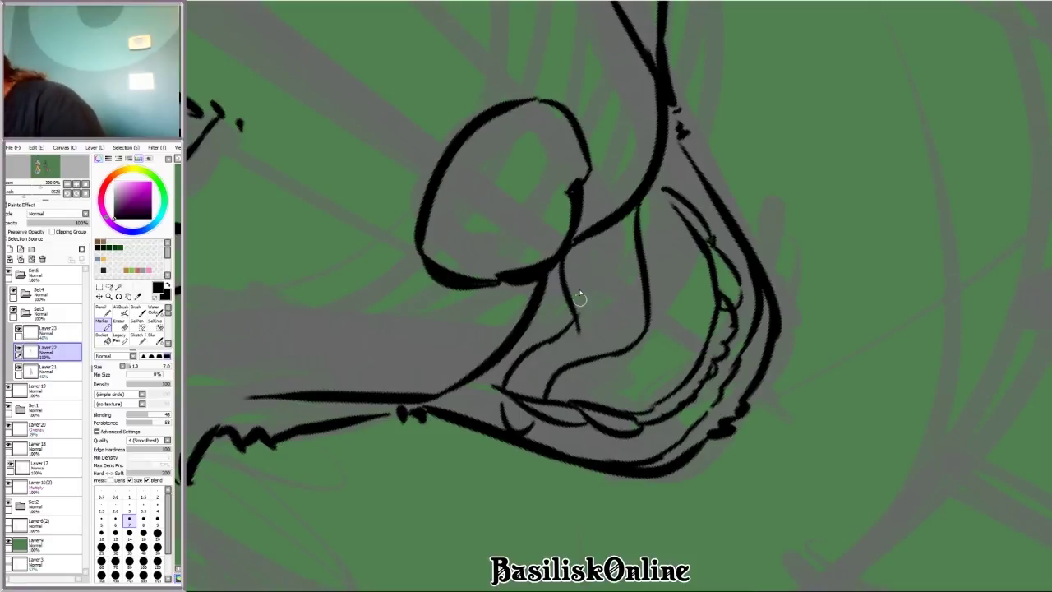
pyautogui.moveTo(580, 300)
pyautogui.mouseDown()
pyautogui.moveTo(493, 329)
pyautogui.moveTo(856, 481)
pyautogui.mouseUp()
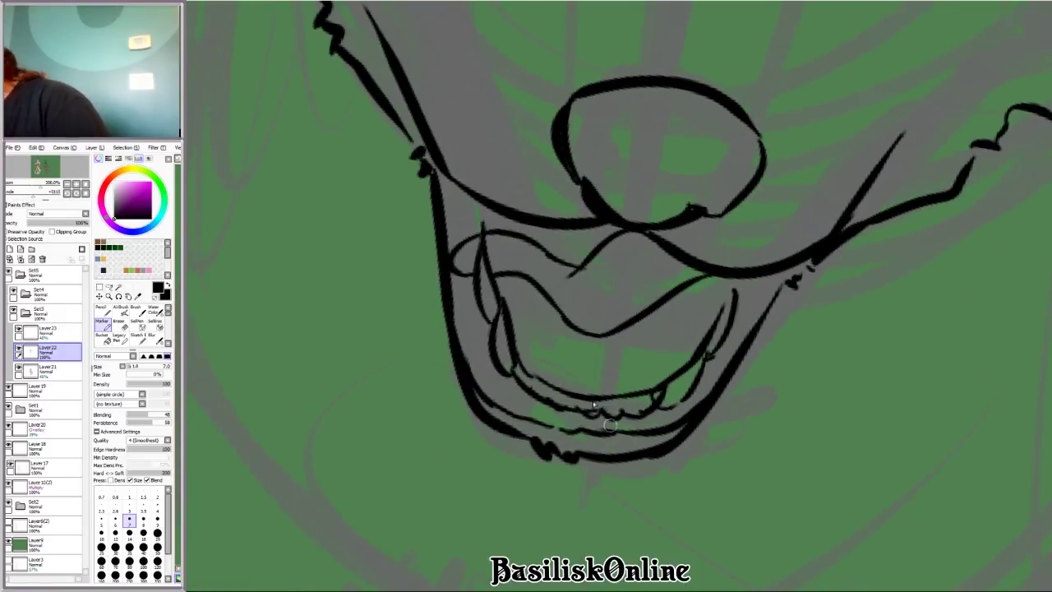
pyautogui.scroll(-5, 608, 424)
pyautogui.scroll(5, 606, 205)
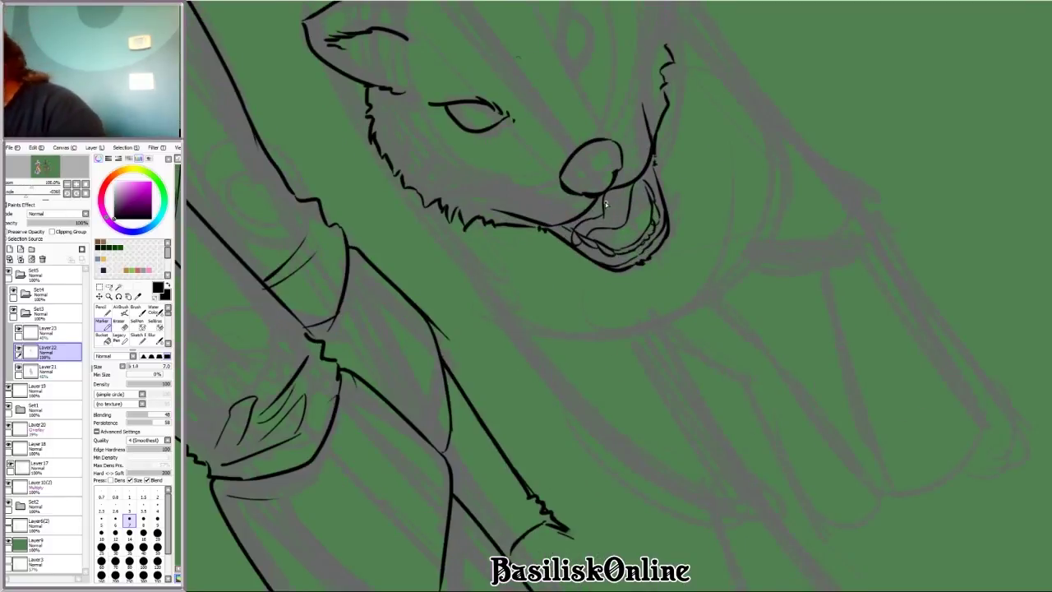
pyautogui.scroll(-3, 610, 245)
pyautogui.press('Home')
pyautogui.scroll(5, 549, 316)
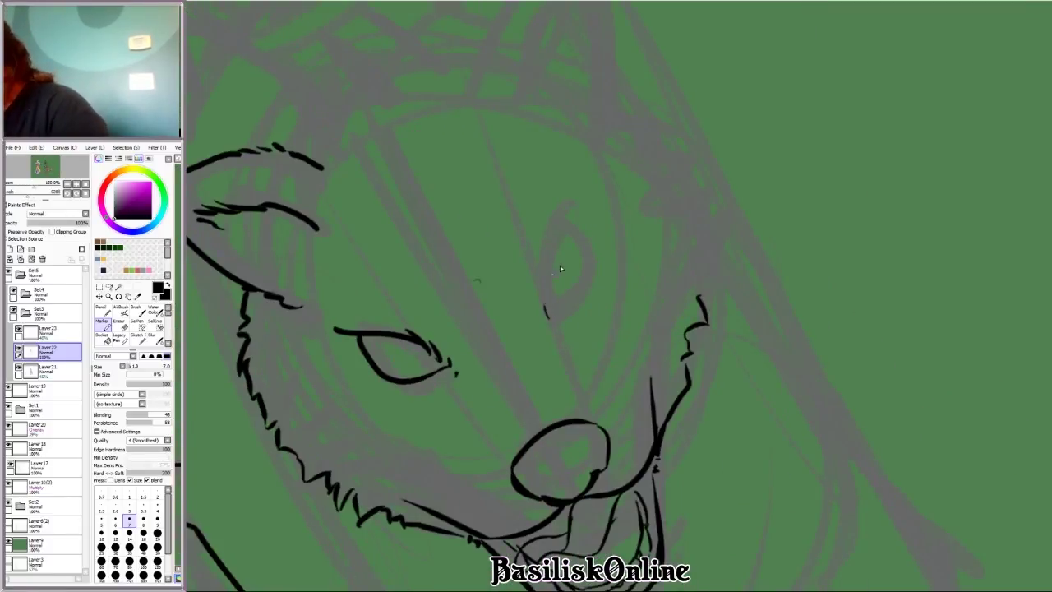
pyautogui.scroll(2, 560, 268)
pyautogui.press('Delete')
pyautogui.press('Delete')
pyautogui.moveTo(575, 415)
pyautogui.mouseDown()
pyautogui.moveTo(606, 360)
pyautogui.moveTo(590, 279)
pyautogui.mouseUp()
pyautogui.moveTo(615, 374); pyautogui.dragTo(590, 276)
pyautogui.press('Home')
pyautogui.scroll(-4, 589, 276)
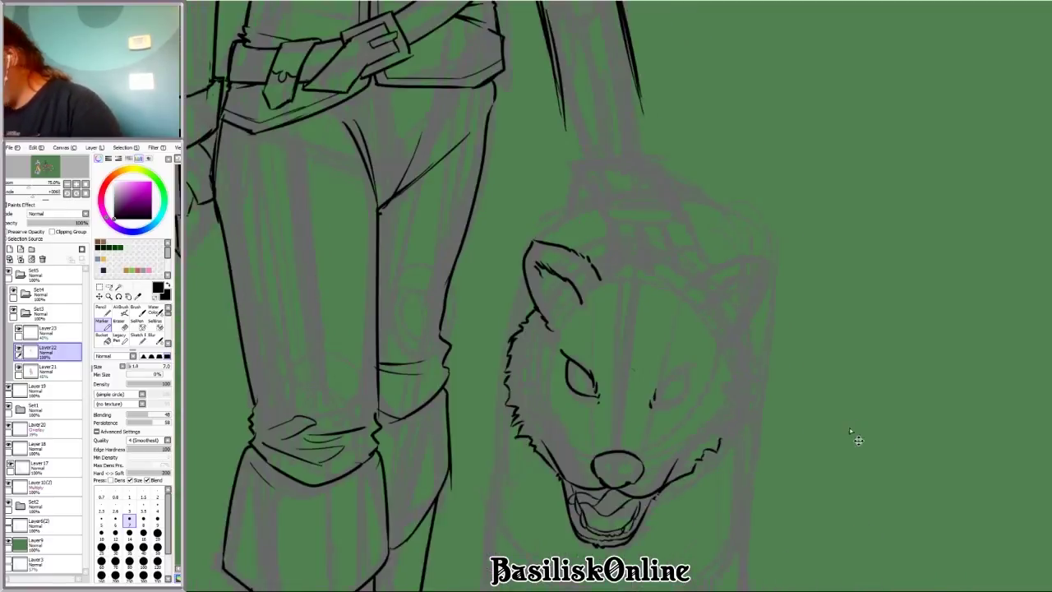
# Step: Lasso the wolf's left eye, copy it to a new layer, mirror it and place it as the right eye
pyautogui.scroll(3, 769, 403)
pyautogui.click(108, 288)
pyautogui.hotkey('ctrl', 'c')
pyautogui.hotkey('ctrl', 'v')
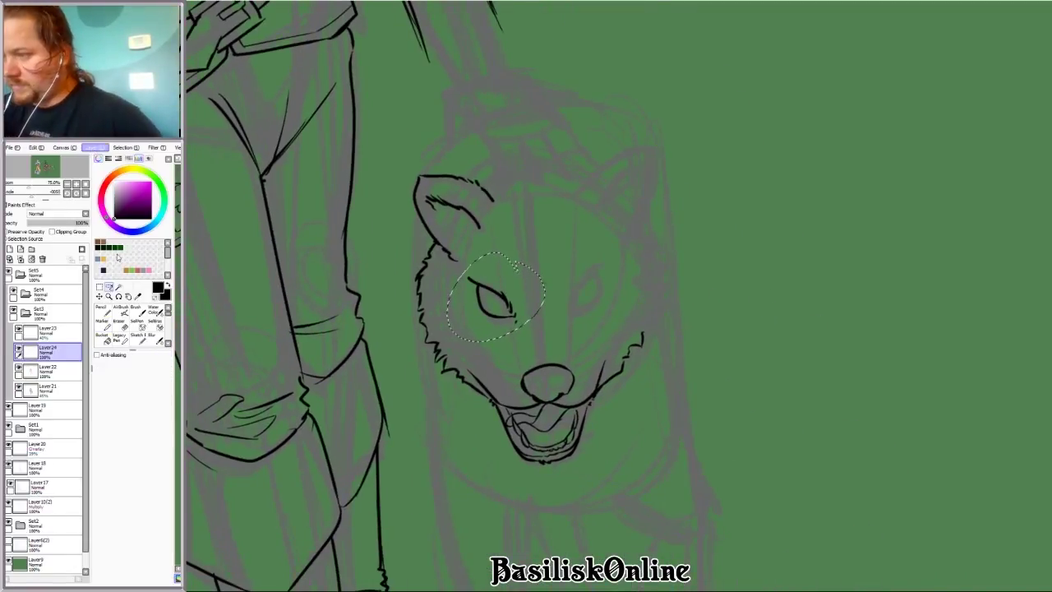
pyautogui.moveTo(488, 322); pyautogui.dragTo(585, 305)
pyautogui.press('n')
# Step: Ink the wolf's right ear with a ragged tip, tufted outer edge and inner fur lines
pyautogui.moveTo(737, 306); pyautogui.dragTo(774, 378)
pyautogui.scroll(2, 626, 315)
pyautogui.moveTo(605, 341); pyautogui.dragTo(628, 282)
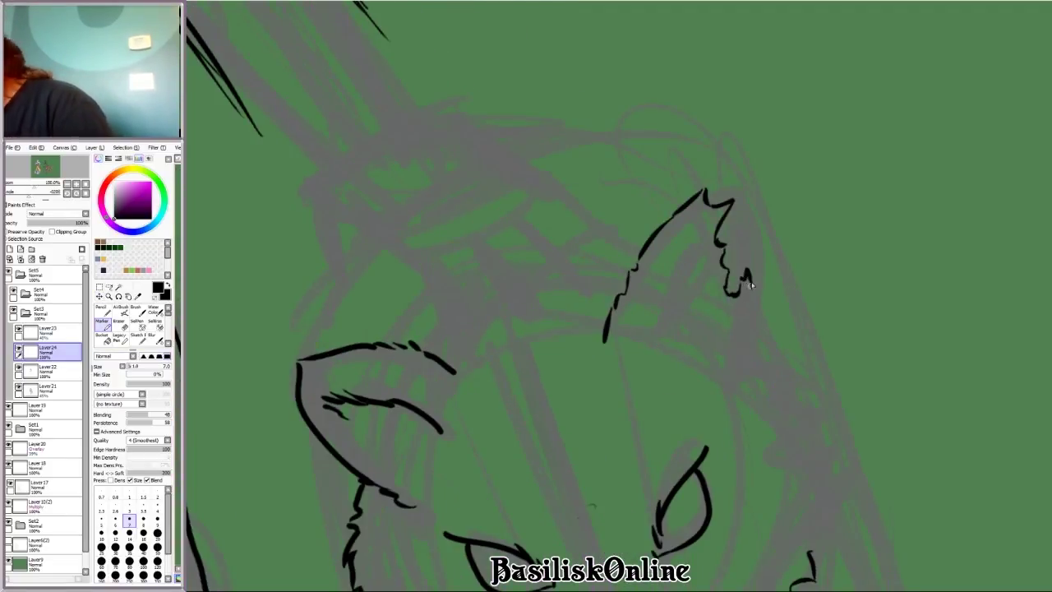
pyautogui.moveTo(749, 284); pyautogui.dragTo(727, 397)
pyautogui.moveTo(655, 350); pyautogui.dragTo(697, 237)
pyautogui.scroll(-2, 692, 345)
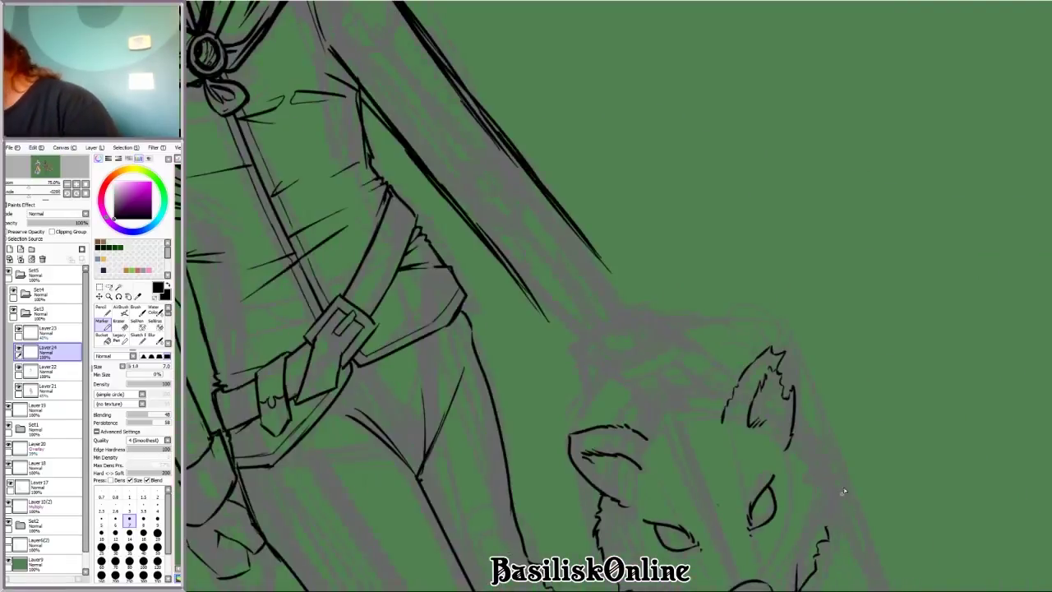
# Step: Touch up the wolf's right ear tip and add short fur strokes inside the bases of both ears
pyautogui.moveTo(932, 454); pyautogui.dragTo(683, 320)
pyautogui.scroll(2, 620, 343)
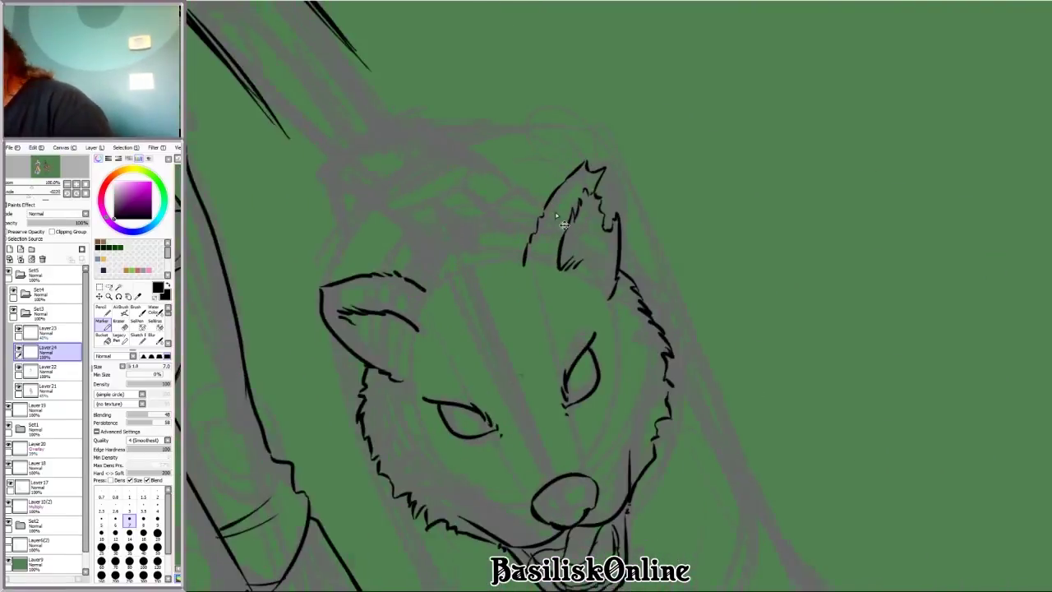
pyautogui.moveTo(516, 275)
pyautogui.mouseDown()
pyautogui.moveTo(540, 191)
pyautogui.moveTo(607, 123)
pyautogui.mouseUp()
pyautogui.press('e')
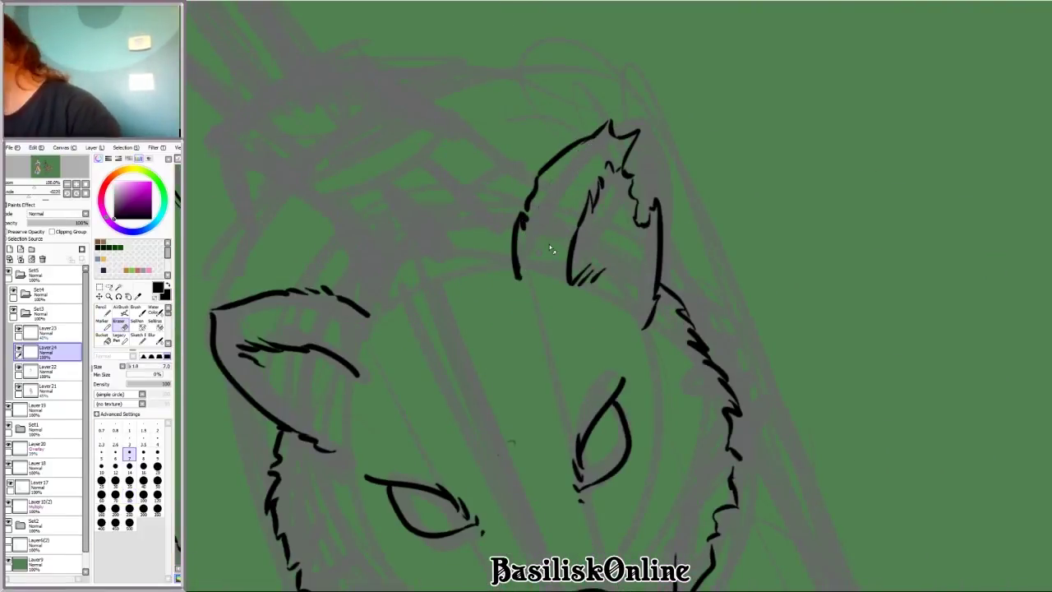
pyautogui.press('n')
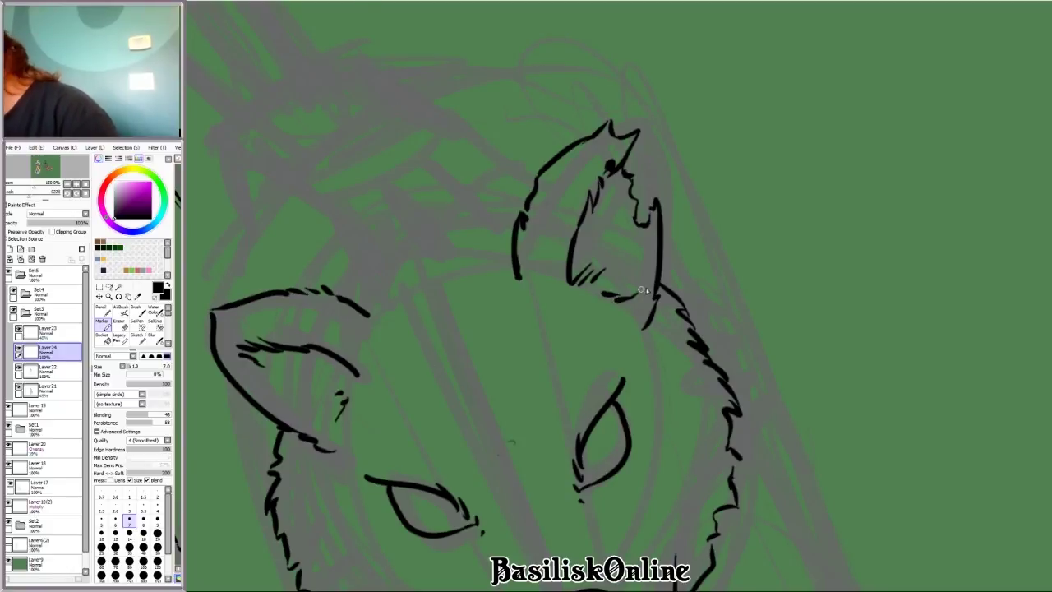
pyautogui.scroll(-2, 860, 316)
pyautogui.scroll(3, 629, 378)
pyautogui.moveTo(629, 378)
pyautogui.mouseDown()
pyautogui.moveTo(871, 202)
pyautogui.moveTo(809, 287)
pyautogui.mouseUp()
pyautogui.moveTo(641, 278)
pyautogui.mouseDown()
pyautogui.moveTo(574, 355)
pyautogui.moveTo(594, 312)
pyautogui.moveTo(586, 361)
pyautogui.mouseUp()
# Step: Merge the layer holding the wolf's recent line work down into Layer22
pyautogui.press('e')
pyautogui.hotkey('ctrl', 'e')
pyautogui.press('Home')
pyautogui.scroll(2, 606, 347)
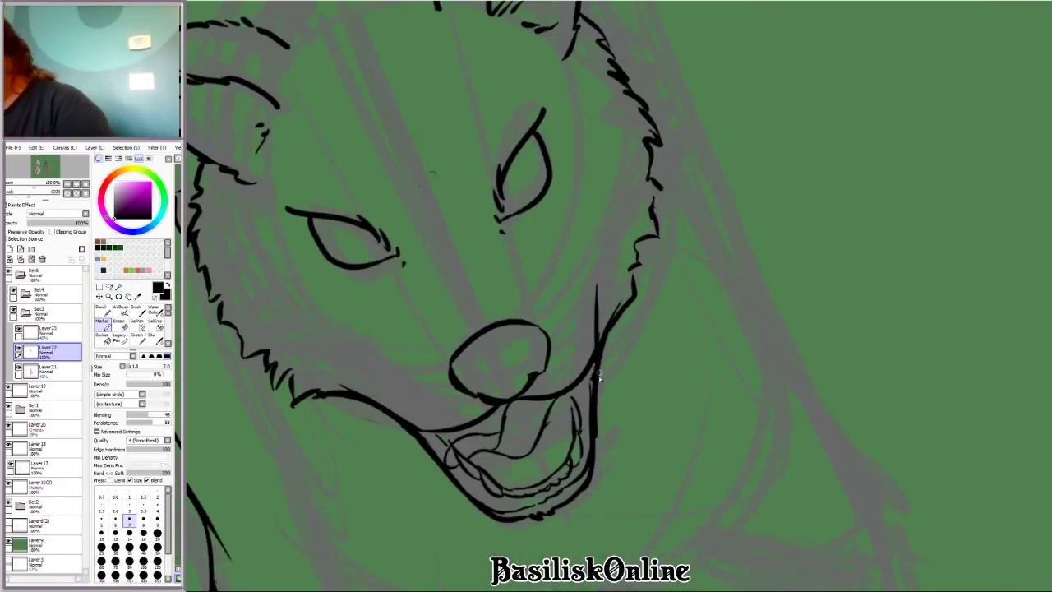
# Step: Ink the wolf's right cheek line down to the mouth corner, plus the brow creases and muzzle bridge lines
pyautogui.moveTo(631, 271)
pyautogui.mouseDown()
pyautogui.moveTo(608, 306)
pyautogui.moveTo(606, 347)
pyautogui.mouseUp()
pyautogui.scroll(-2, 608, 347)
pyautogui.press('Home')
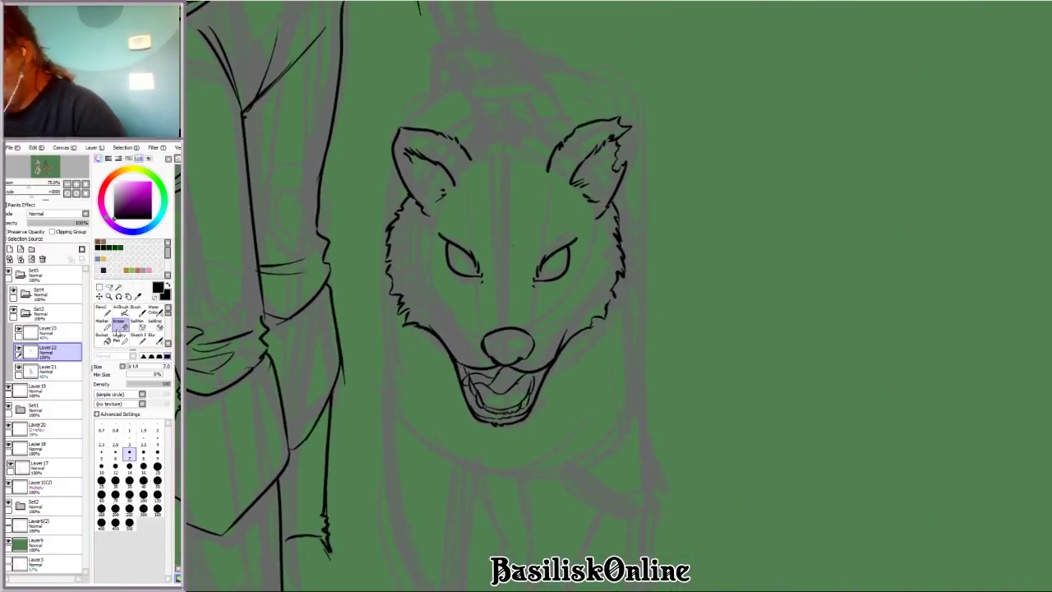
pyautogui.click(102, 326)
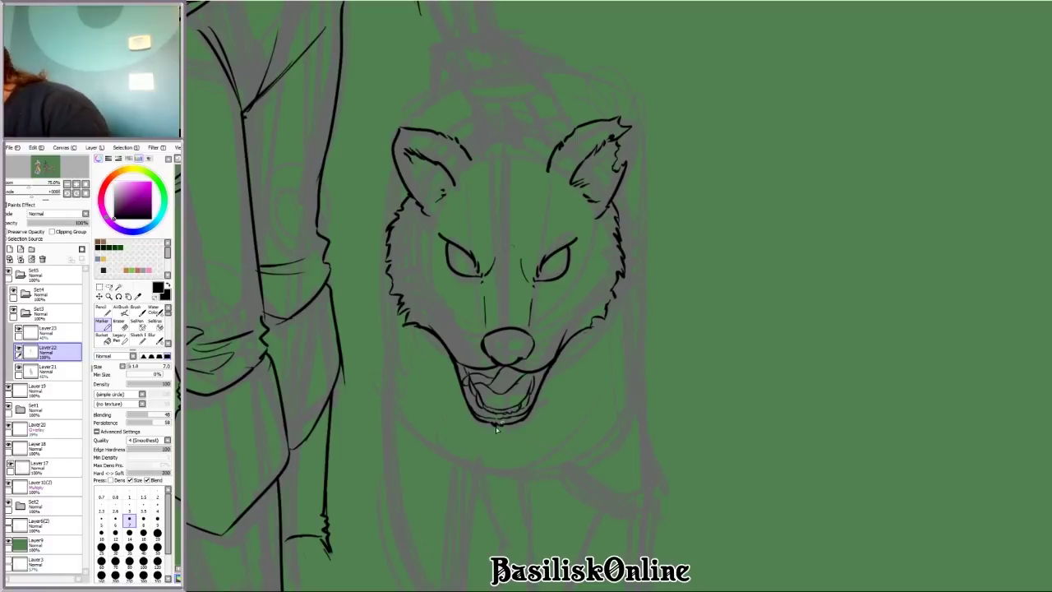
# Step: Ink the ragged fur between the wolf's ears and close the end of the character's sleeve above the wolf
pyautogui.moveTo(496, 429); pyautogui.dragTo(765, 349)
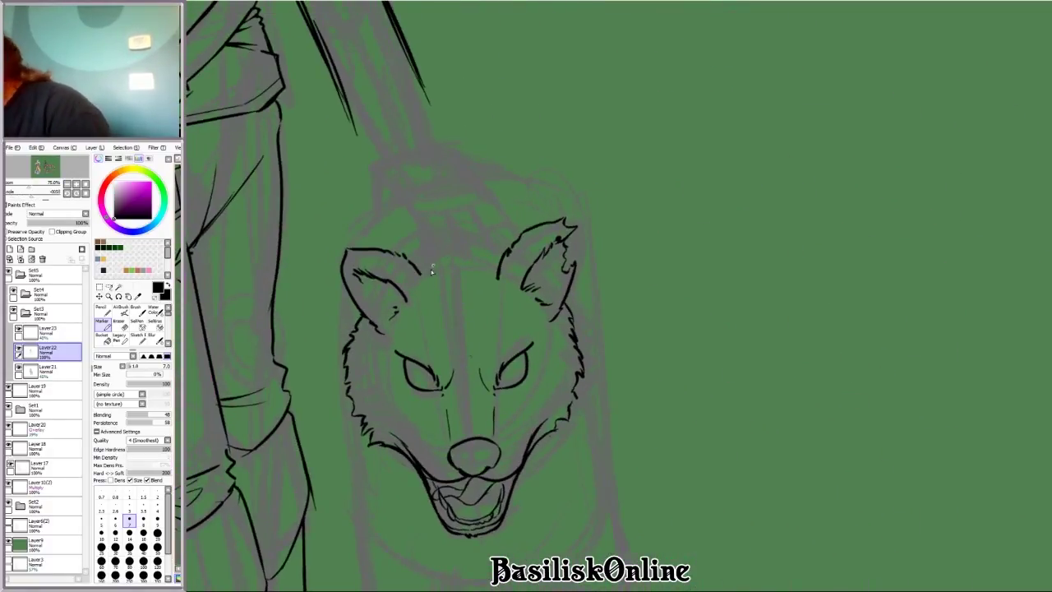
pyautogui.scroll(-5, 474, 234)
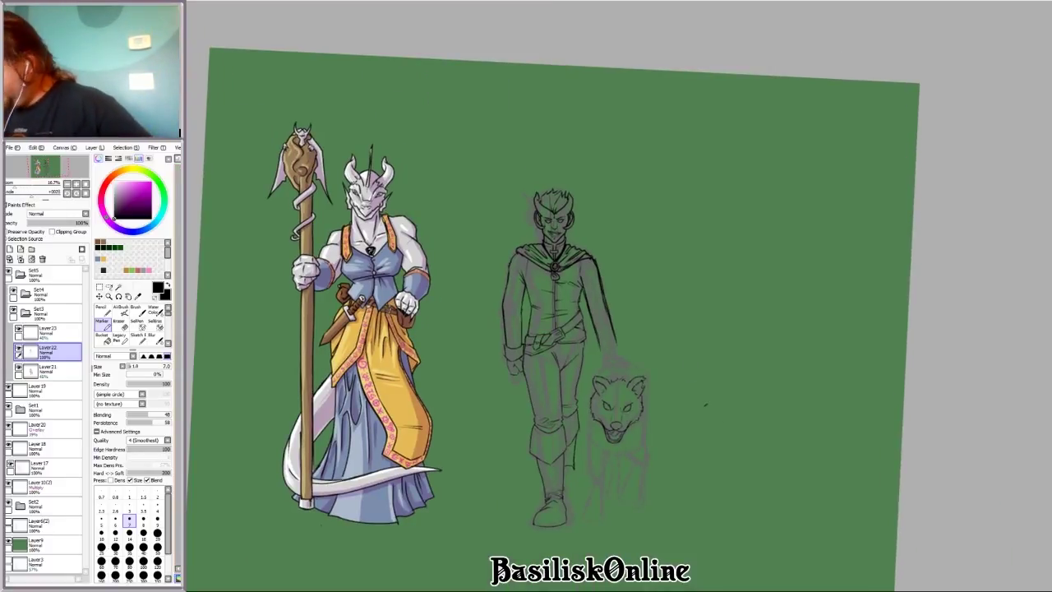
pyautogui.moveTo(575, 328); pyautogui.dragTo(648, 115)
pyautogui.scroll(3, 414, 245)
pyautogui.hotkey('ctrl', 'z')
pyautogui.moveTo(412, 239); pyautogui.dragTo(411, 263)
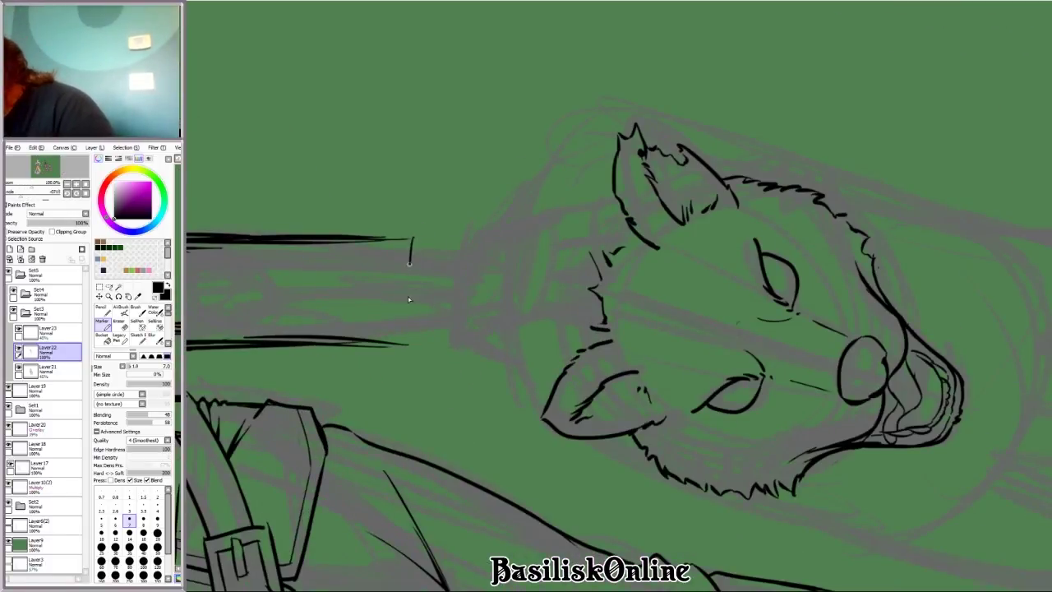
pyautogui.press('Home')
pyautogui.scroll(-3, 797, 298)
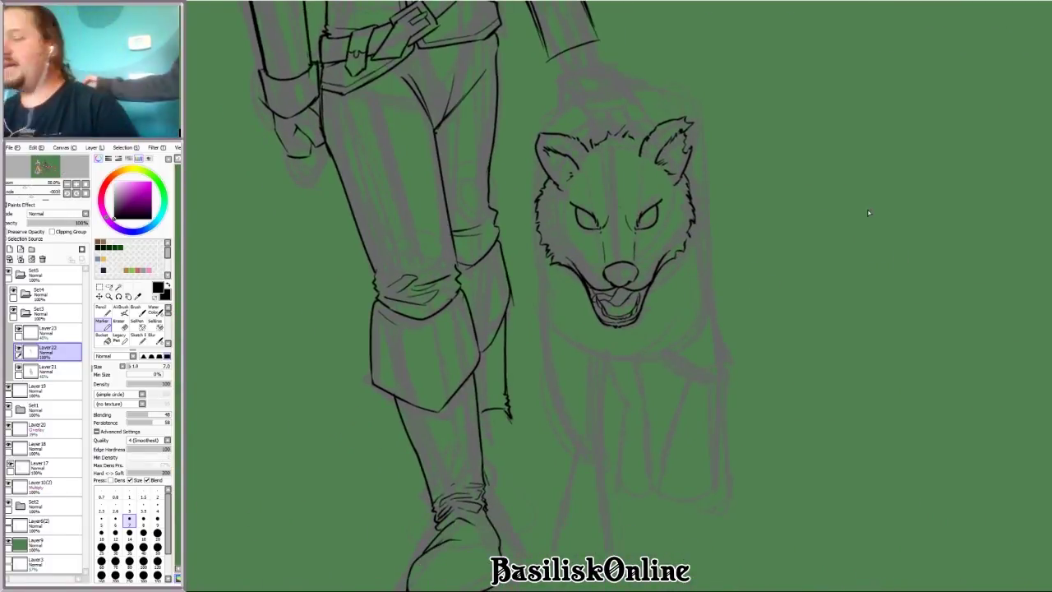
# Step: Ink the wolf's shaggy ruff down the left side, beneath the jaw and up the right side of the head
pyautogui.scroll(2, 456, 332)
pyautogui.moveTo(509, 293); pyautogui.dragTo(505, 315)
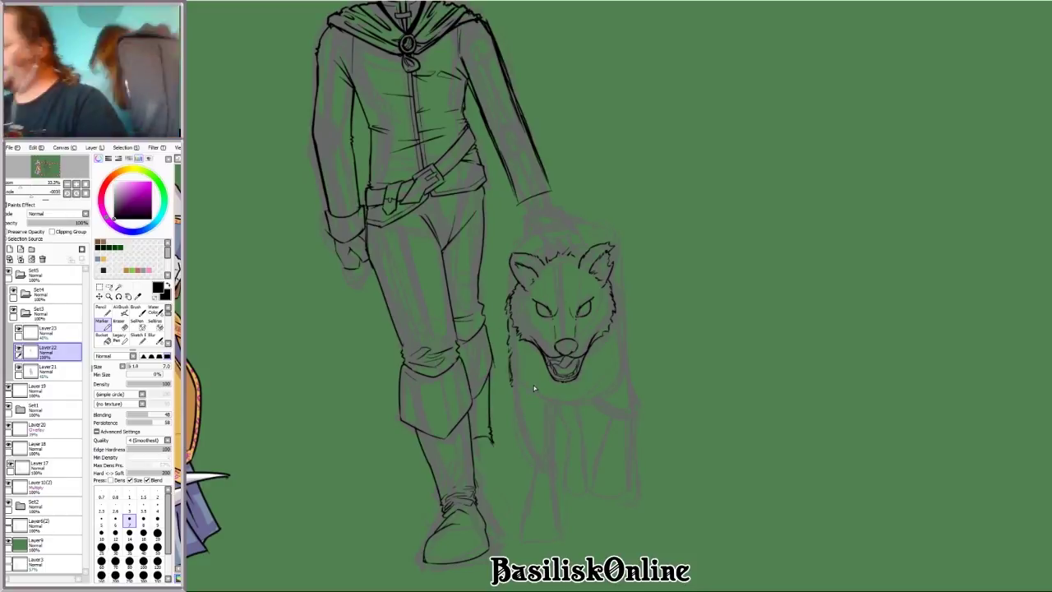
pyautogui.scroll(4, 533, 385)
pyautogui.press('Delete')
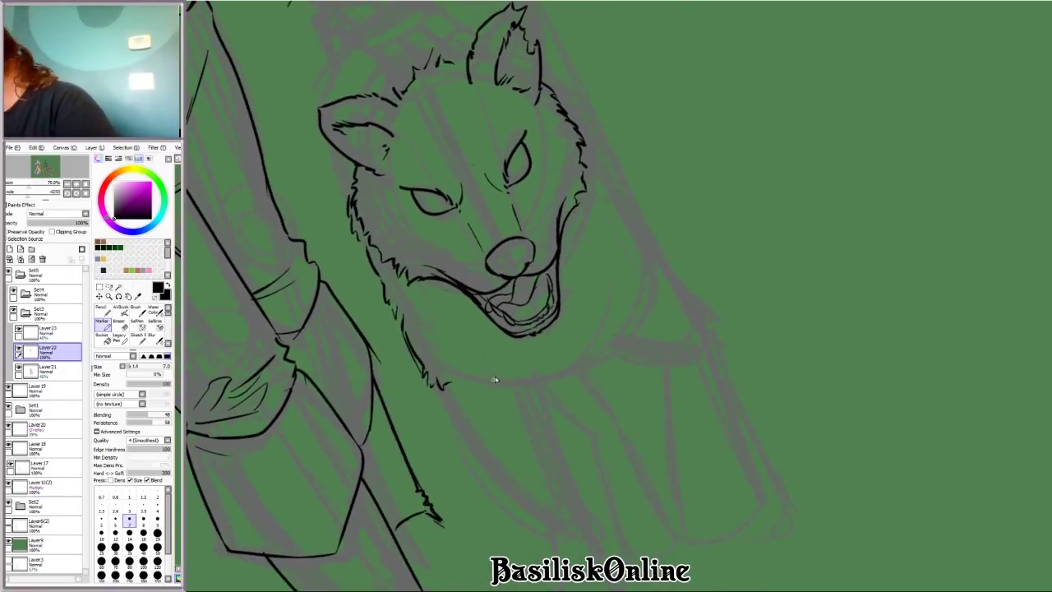
pyautogui.press('End')
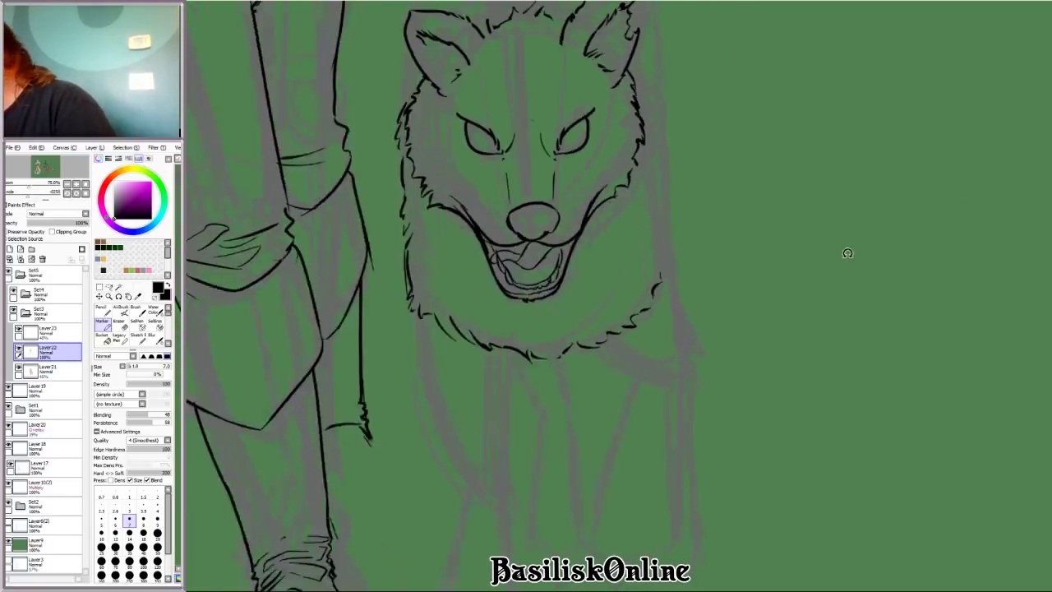
pyautogui.scroll(-3, 591, 391)
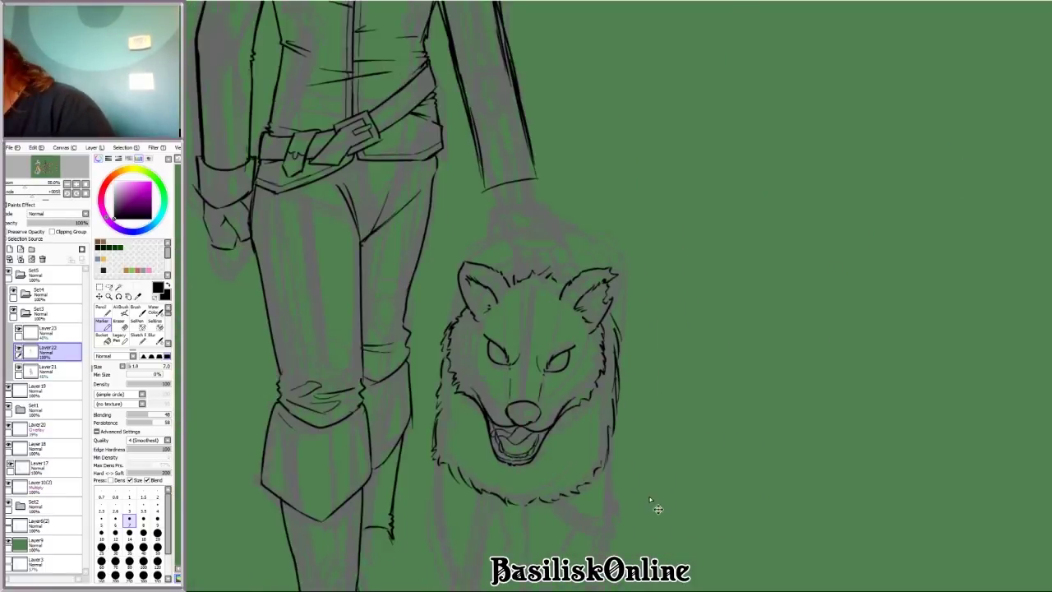
# Step: Ink the wolf's left foreleg from the ruff down past the knee to a rounded paw
pyautogui.moveTo(658, 505); pyautogui.dragTo(705, 299)
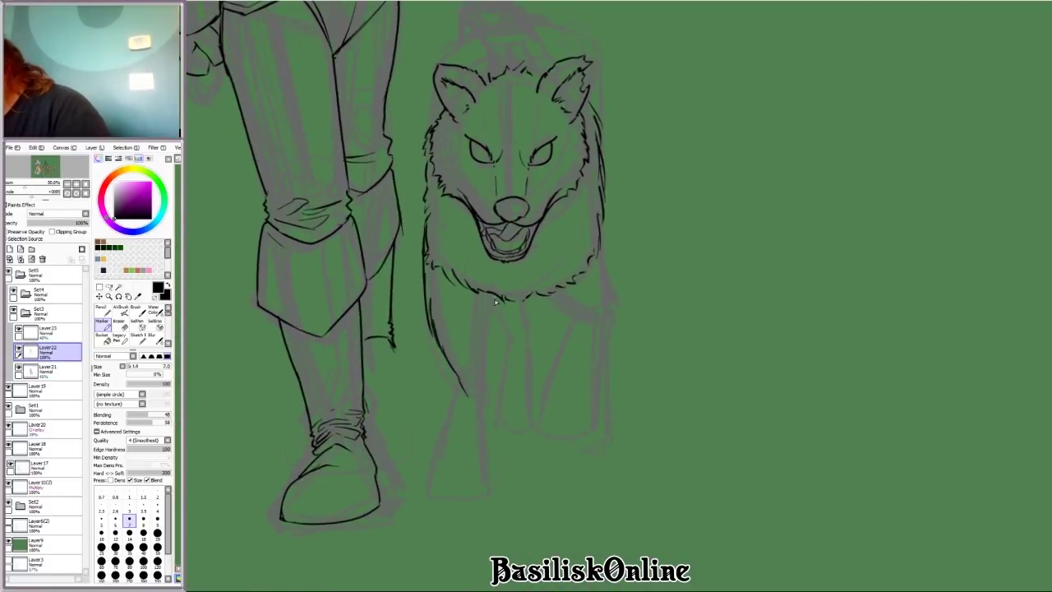
pyautogui.moveTo(541, 438); pyautogui.dragTo(452, 294)
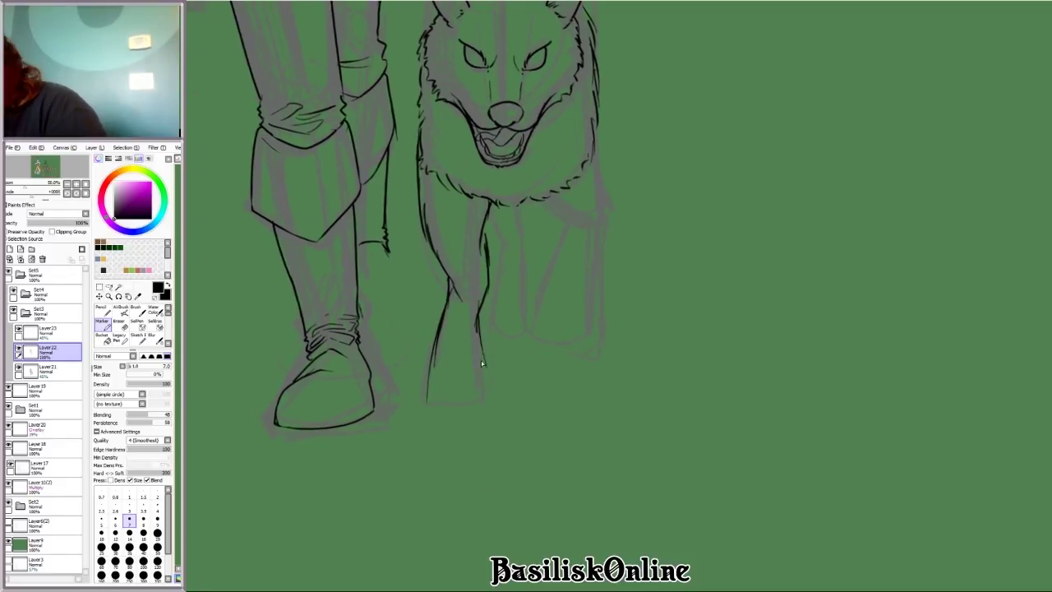
pyautogui.press('Delete')
pyautogui.press('Delete')
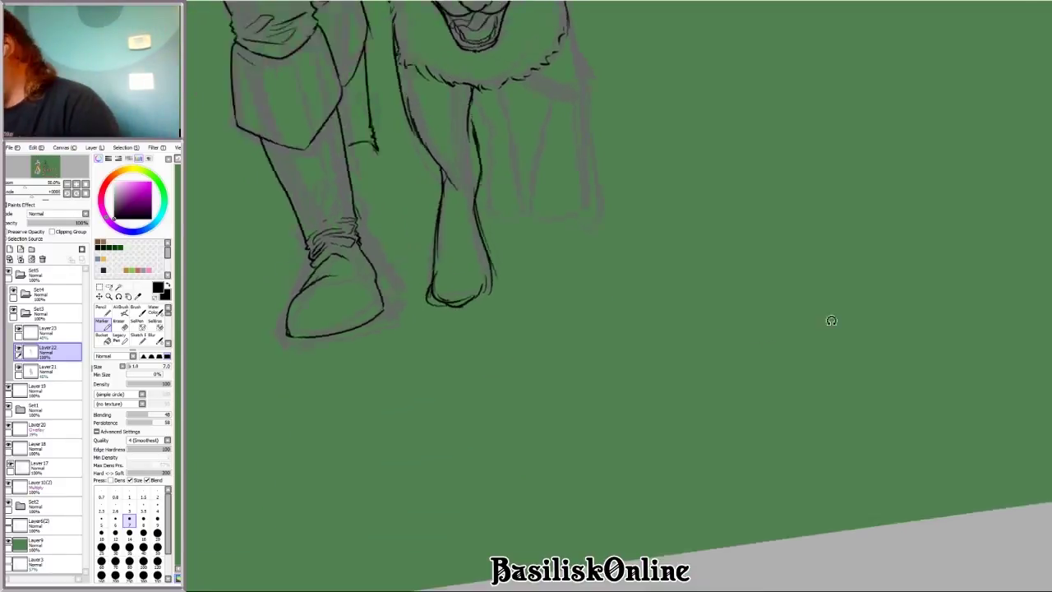
# Step: Rework the left forepaw's outline and thicken the leg contours around the knee
pyautogui.scroll(2, 543, 349)
pyautogui.press('e')
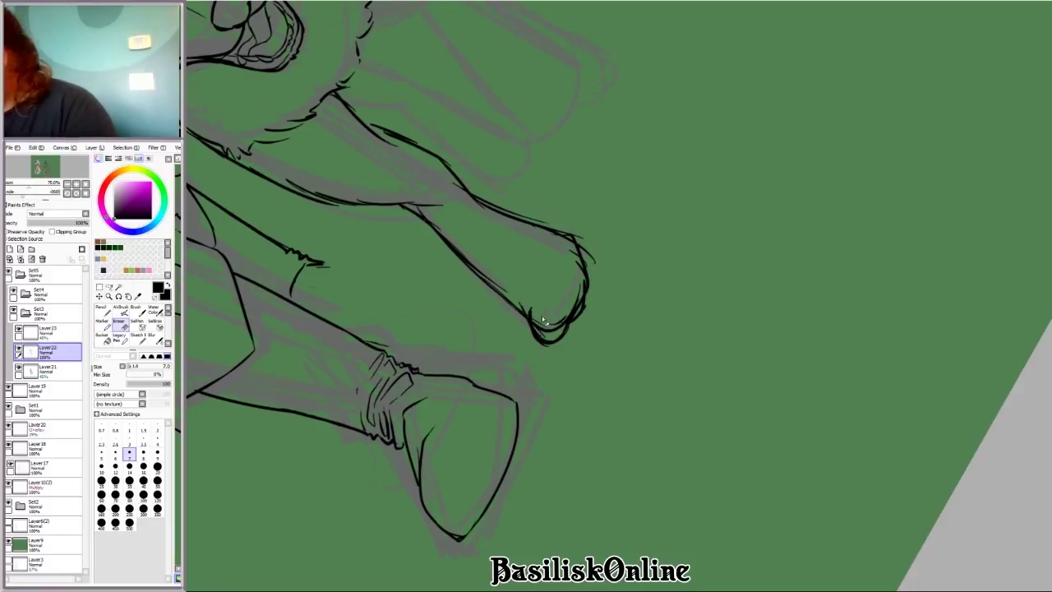
pyautogui.press('Delete')
pyautogui.scroll(-3, 583, 309)
pyautogui.press('b')
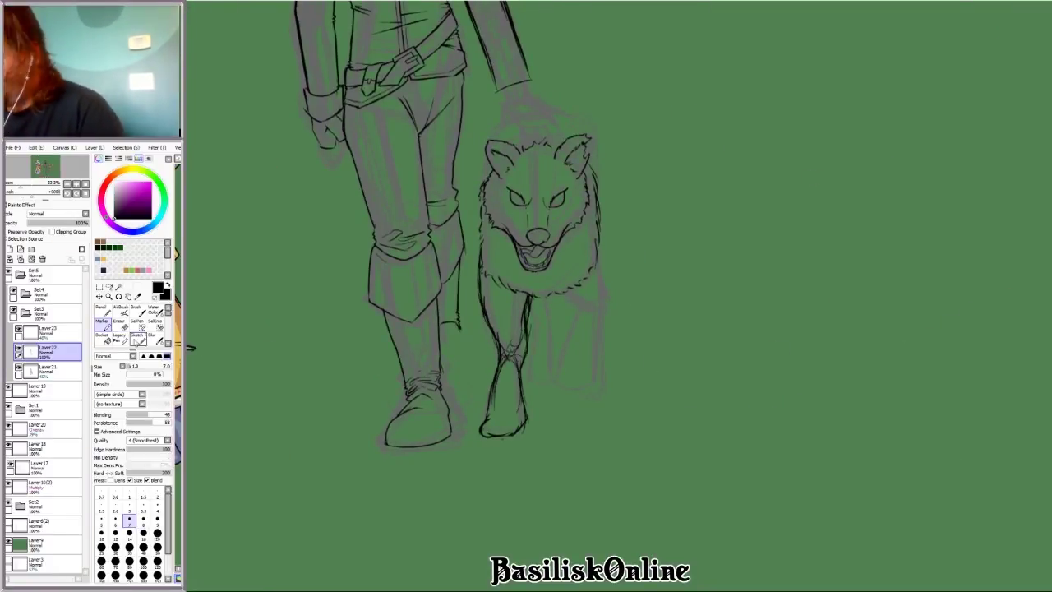
pyautogui.scroll(3, 558, 330)
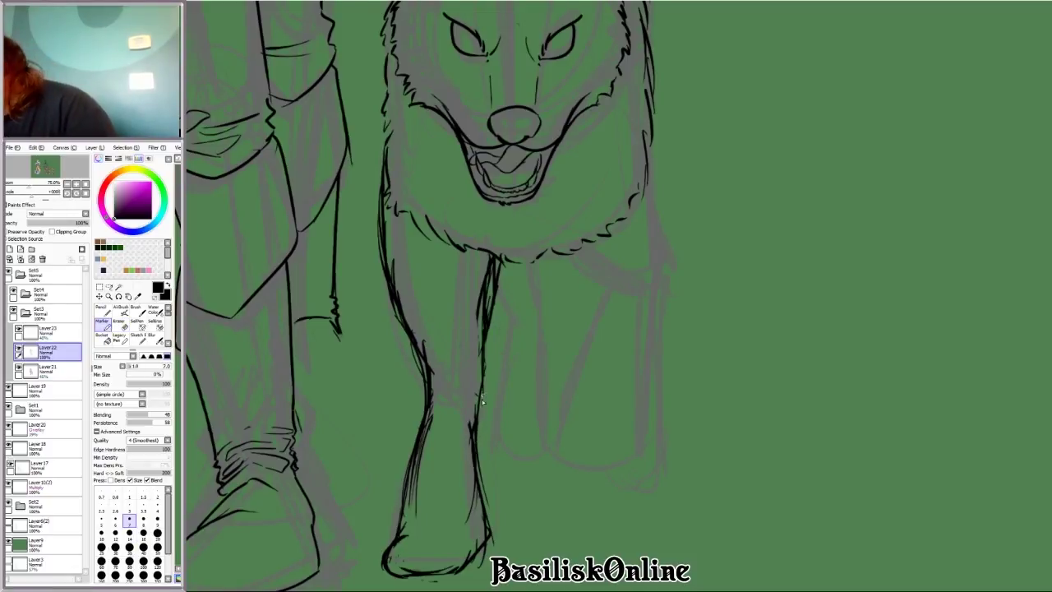
# Step: Slim the wolf's left foreleg with the eraser and redraw its contours up to the shoulder
pyautogui.scroll(-3, 482, 402)
pyautogui.press('e')
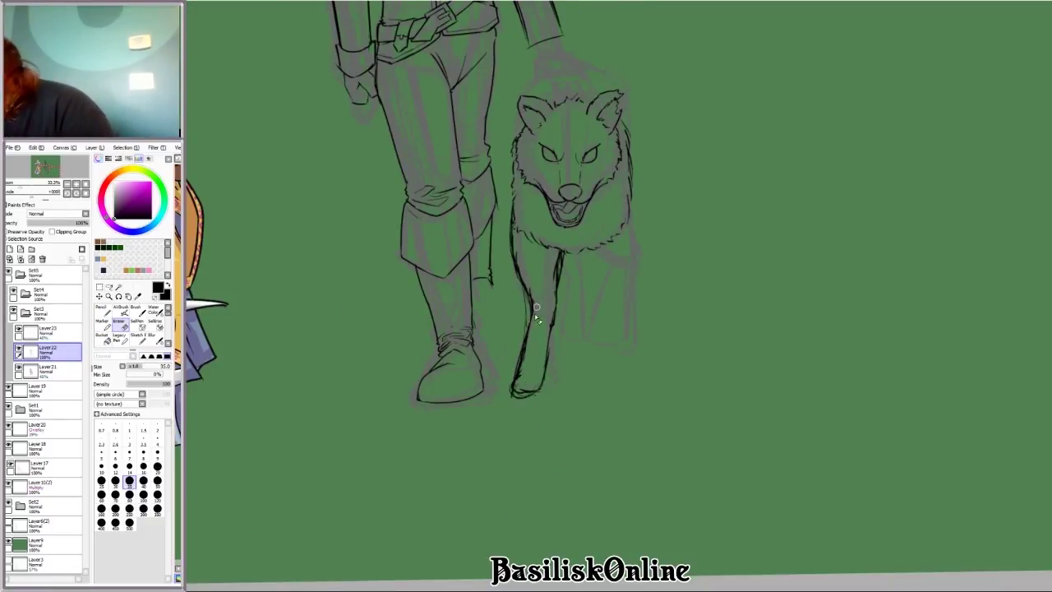
pyautogui.scroll(-2, 536, 317)
pyautogui.scroll(2, 536, 316)
pyautogui.press('e')
pyautogui.press('End')
pyautogui.press('End')
pyautogui.press('End')
pyautogui.press('End')
pyautogui.press('Home')
pyautogui.scroll(1, 413, 361)
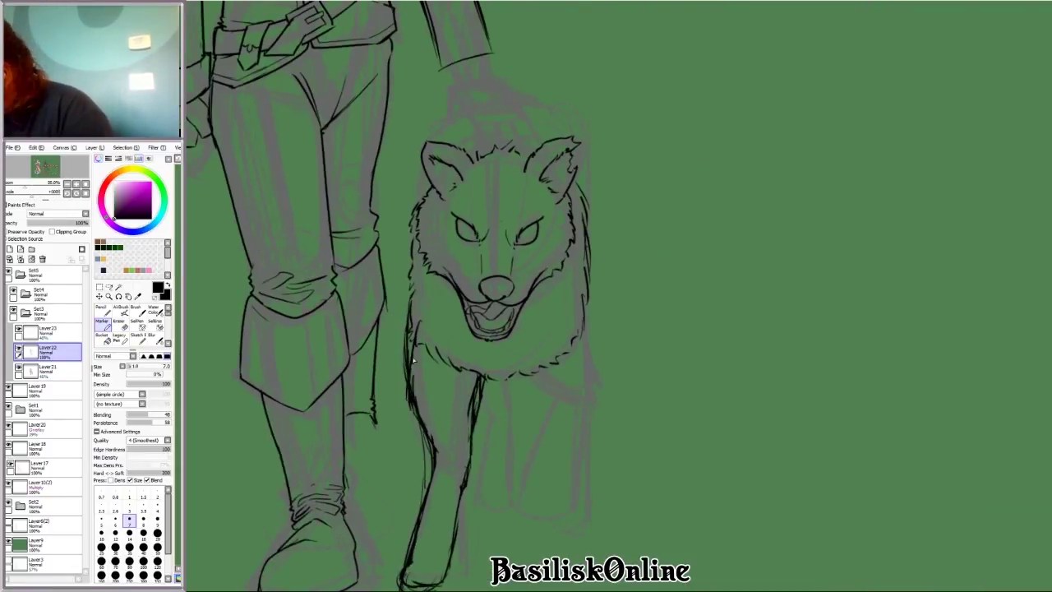
pyautogui.hotkey('ctrl', 'z')
pyautogui.moveTo(419, 443); pyautogui.dragTo(408, 353)
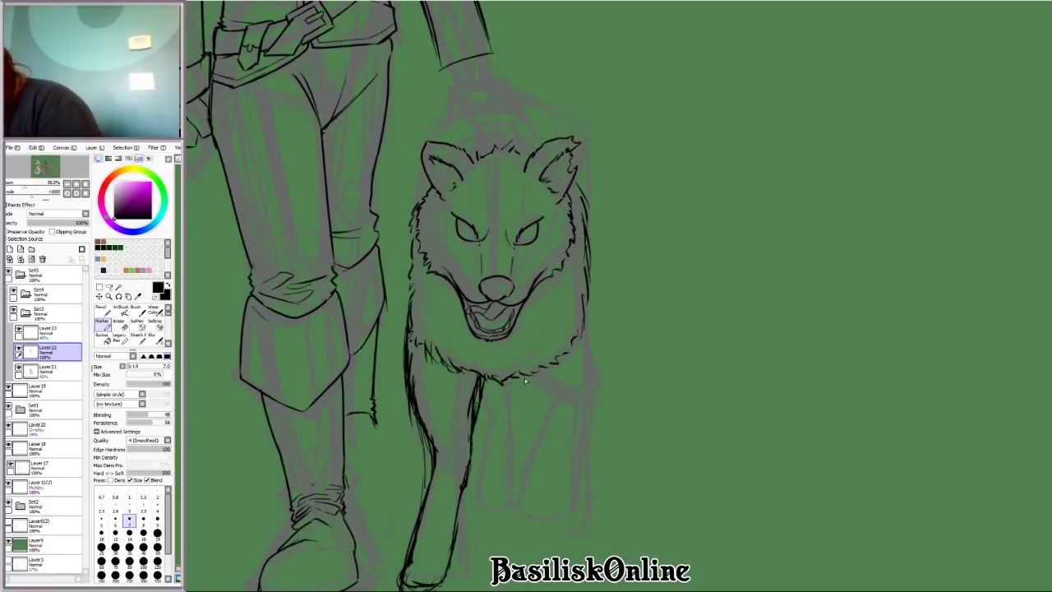
# Step: Ink the wolf's right flank, the chest line under the ruff and the outline of the raised right foreleg
pyautogui.moveTo(592, 389); pyautogui.dragTo(588, 278)
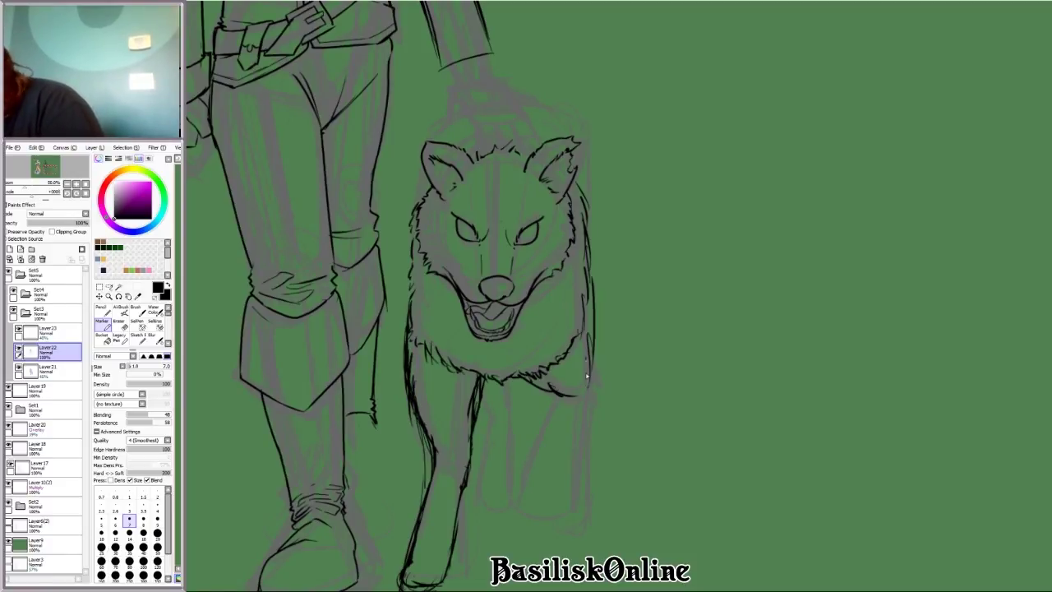
pyautogui.moveTo(586, 372); pyautogui.dragTo(585, 356)
pyautogui.moveTo(544, 389)
pyautogui.mouseDown()
pyautogui.moveTo(568, 514)
pyautogui.moveTo(585, 449)
pyautogui.mouseUp()
pyautogui.moveTo(585, 388); pyautogui.dragTo(577, 467)
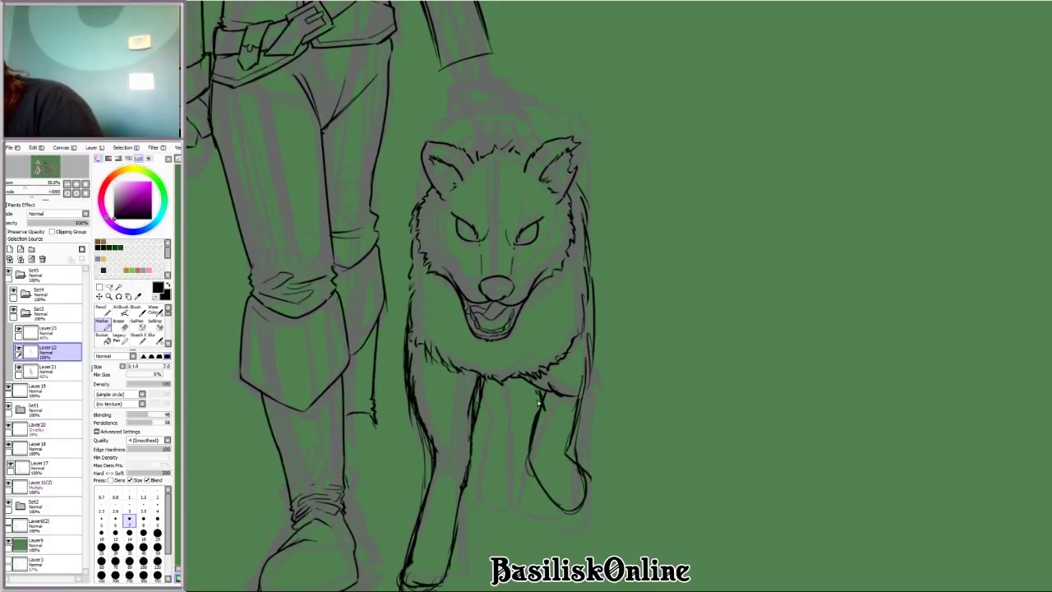
pyautogui.moveTo(537, 401); pyautogui.dragTo(531, 452)
# Step: Thicken the raised right foreleg's contours and draw the paw with its toe divisions
pyautogui.scroll(-2, 596, 354)
pyautogui.scroll(3, 596, 354)
pyautogui.moveTo(465, 308); pyautogui.dragTo(444, 421)
pyautogui.moveTo(450, 379)
pyautogui.mouseDown()
pyautogui.moveTo(478, 440)
pyautogui.moveTo(503, 455)
pyautogui.mouseUp()
pyautogui.moveTo(536, 202)
pyautogui.mouseDown()
pyautogui.moveTo(500, 378)
pyautogui.moveTo(468, 407)
pyautogui.mouseUp()
pyautogui.moveTo(526, 411); pyautogui.dragTo(479, 446)
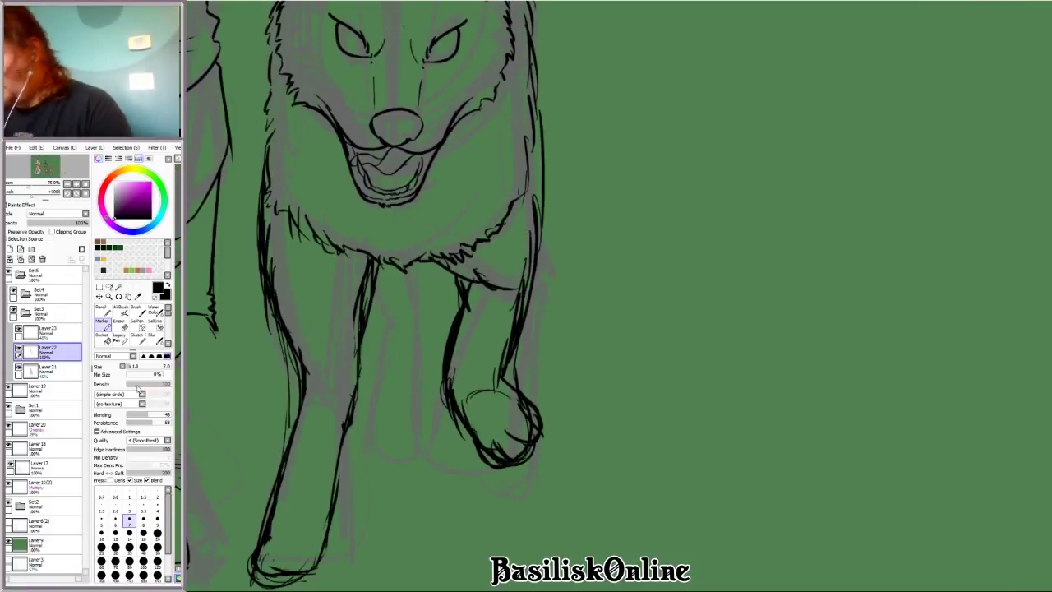
# Step: Erase the stray and overlapping strokes around the raised right foreleg and its ankle
pyautogui.press('e')
pyautogui.press('Delete')
pyautogui.press('Delete')
pyautogui.press('Delete')
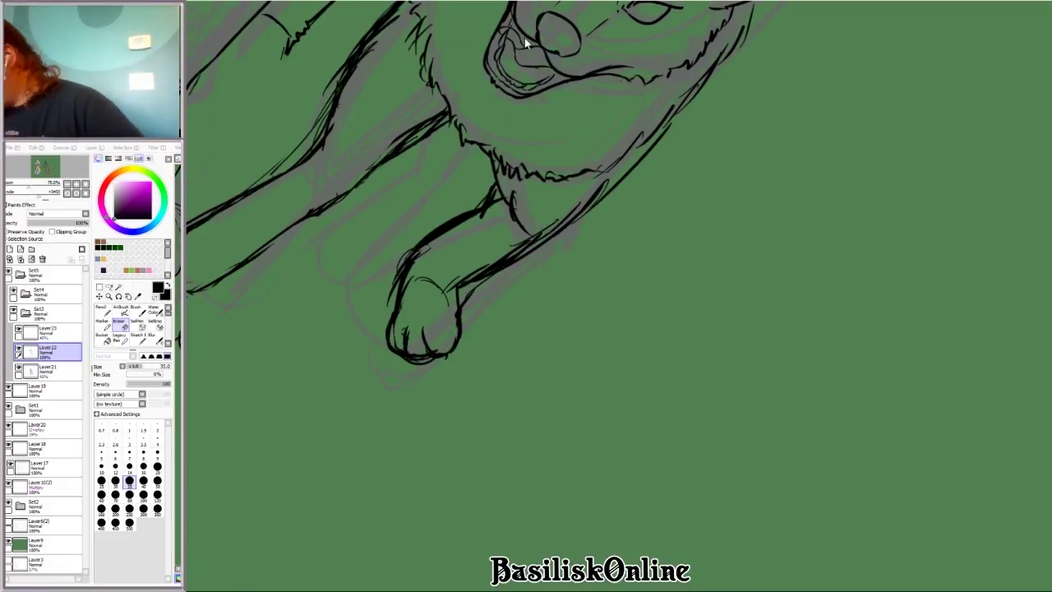
pyautogui.press('Home')
pyautogui.scroll(2, 763, 364)
pyautogui.moveTo(461, 214); pyautogui.dragTo(437, 311)
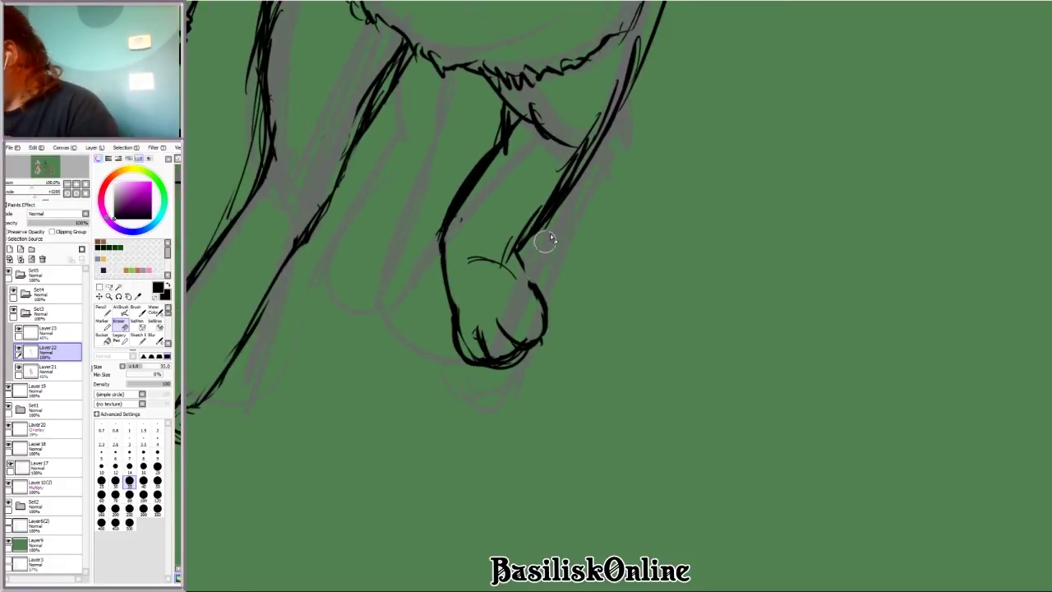
# Step: Lasso the raised right paw, transform it to a new angle and redraw the lines joining it to the leg
pyautogui.press('v')
pyautogui.moveTo(530, 271)
pyautogui.mouseDown()
pyautogui.moveTo(526, 345)
pyautogui.moveTo(460, 329)
pyautogui.mouseUp()
pyautogui.press('Home')
pyautogui.scroll(-3, 750, 225)
pyautogui.scroll(1, 751, 225)
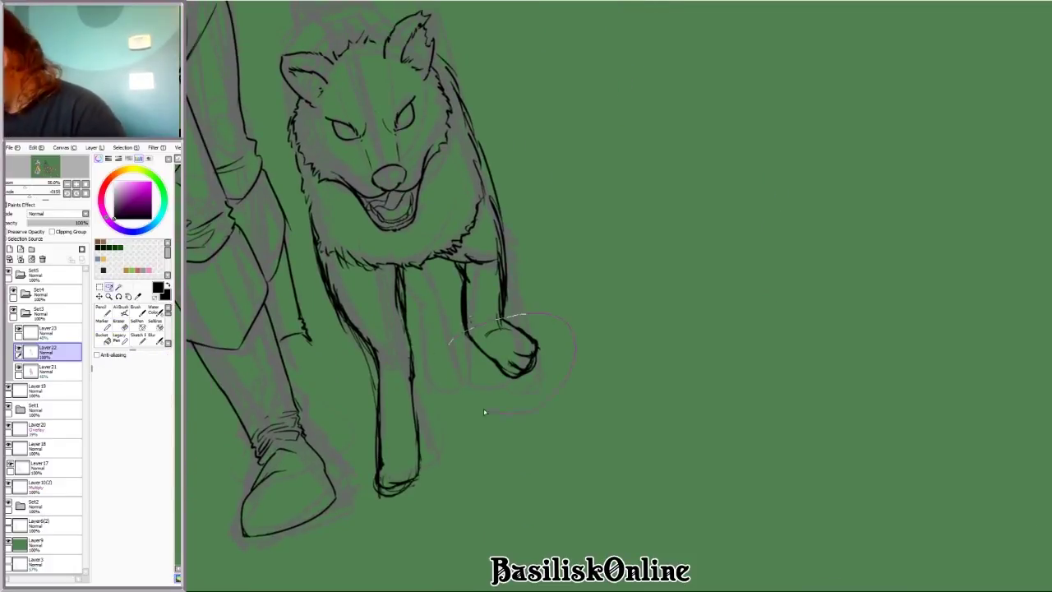
pyautogui.hotkey('ctrl', 't')
pyautogui.press('Return')
pyautogui.hotkey('ctrl', 'd')
pyautogui.scroll(4, 546, 320)
pyautogui.press('b')
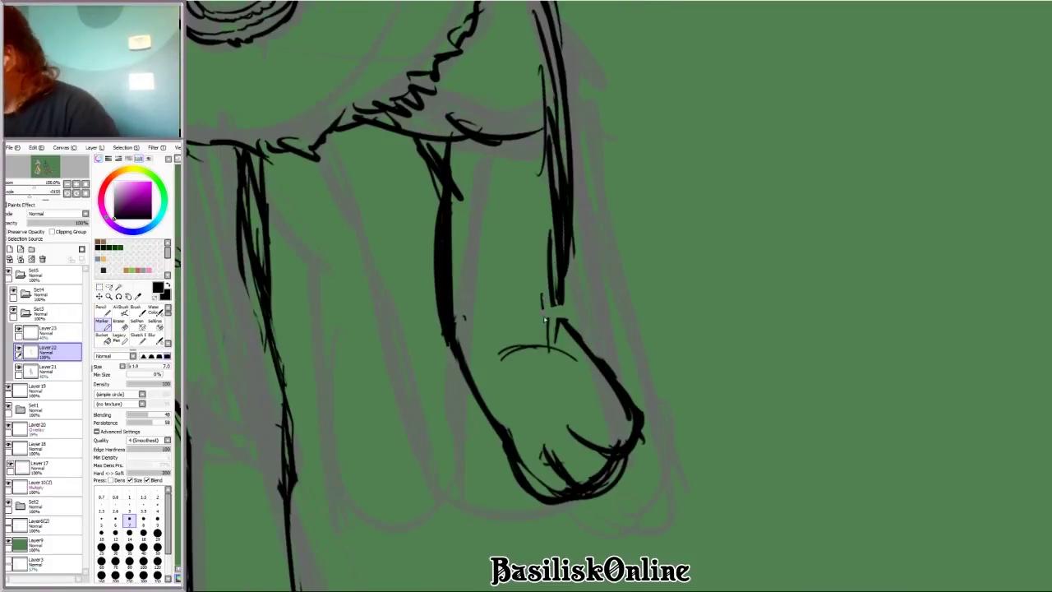
# Step: Ink the wolf's furry back arching behind its head and the hind leg visible between the forelegs
pyautogui.scroll(-5, 726, 397)
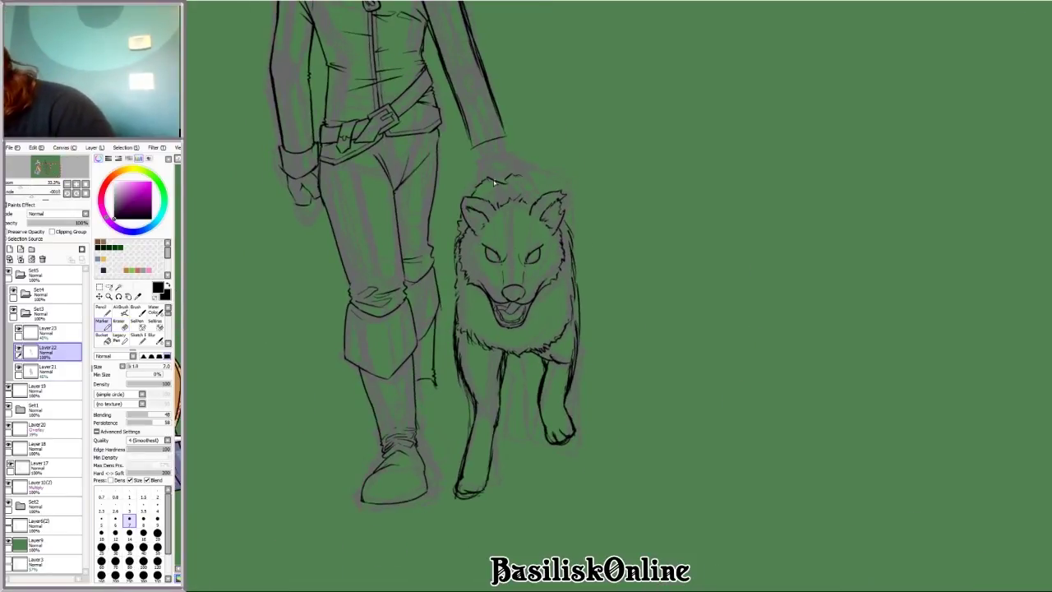
pyautogui.scroll(-2, 571, 222)
pyautogui.scroll(3, 544, 400)
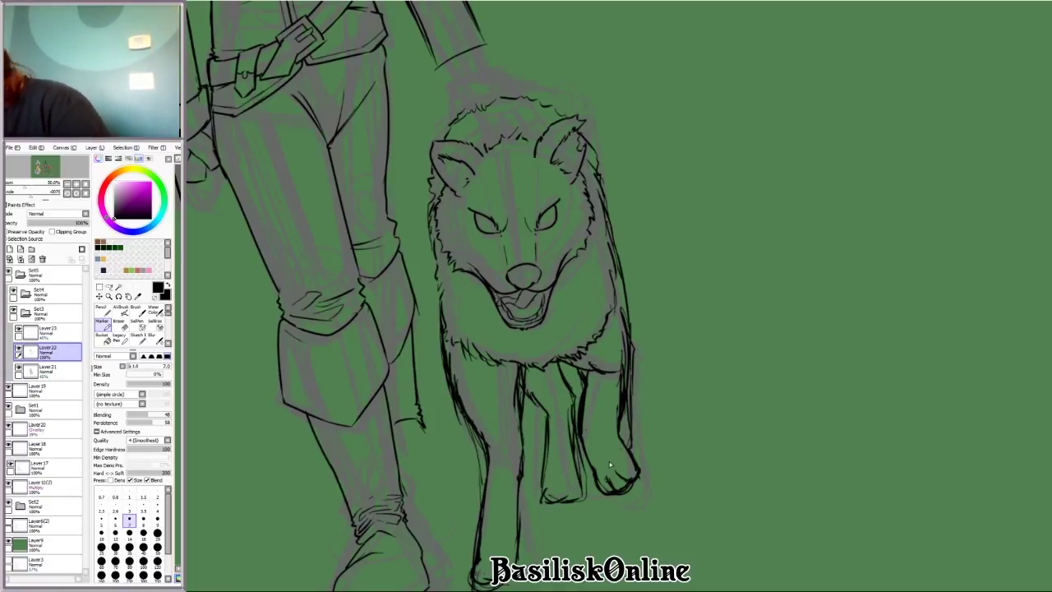
# Step: Ink curved toe contours across the end of the wolf's left forepaw
pyautogui.scroll(-3, 783, 506)
pyautogui.moveTo(802, 397); pyautogui.dragTo(698, 370)
pyautogui.scroll(3, 622, 348)
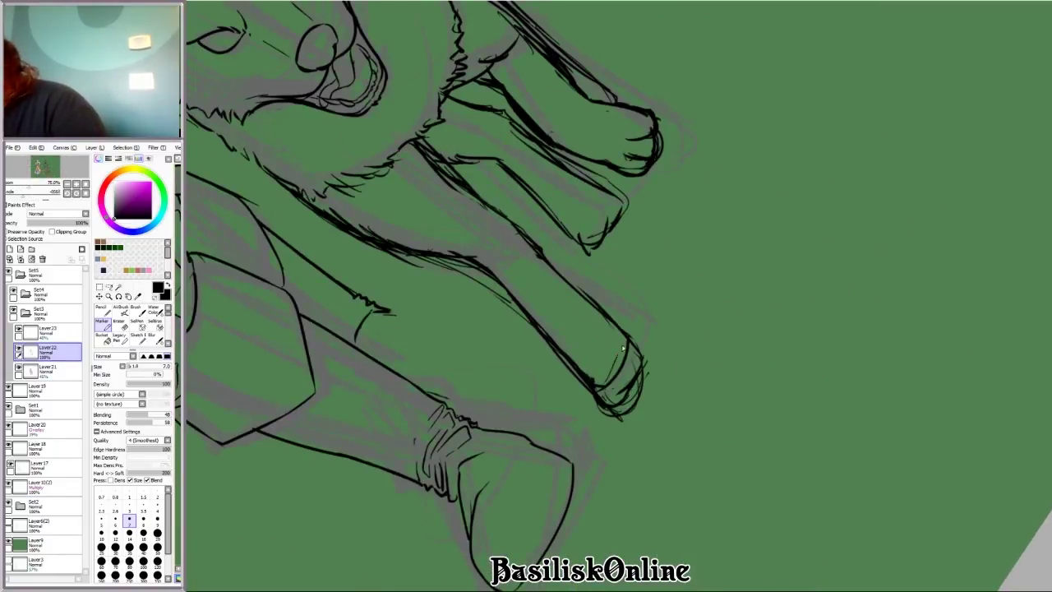
pyautogui.moveTo(622, 349); pyautogui.dragTo(617, 410)
# Step: Erase the toe contours of the wolf's left forepaw and redraw the paw's end as a rounded outline
pyautogui.press('e')
pyautogui.scroll(-3, 661, 307)
pyautogui.press('Delete')
pyautogui.scroll(1, 742, 463)
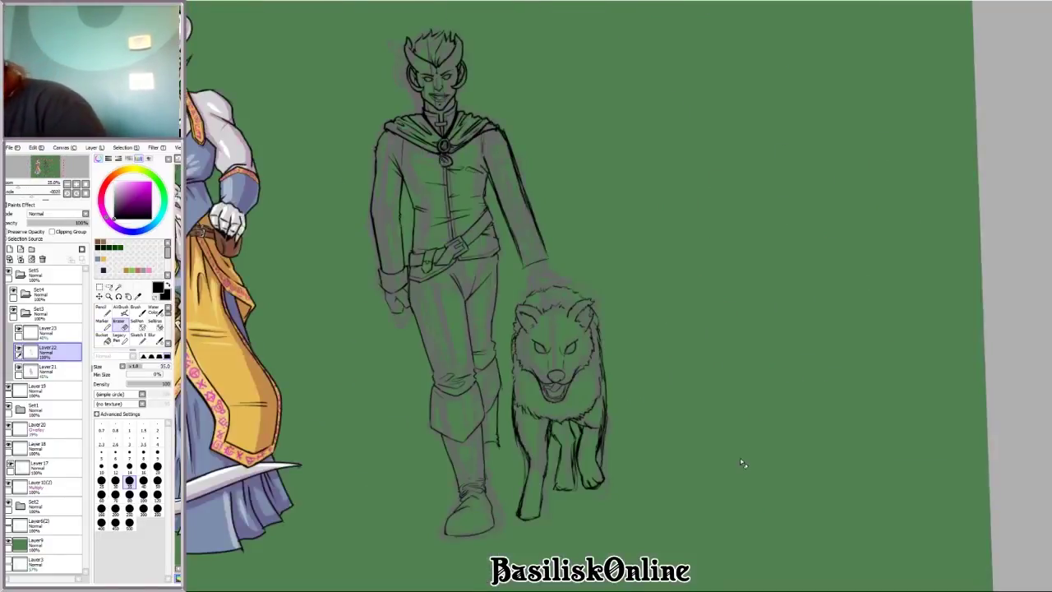
pyautogui.scroll(5, 742, 464)
pyautogui.press('Delete')
pyautogui.press('n')
pyautogui.press('Delete')
pyautogui.press('Delete')
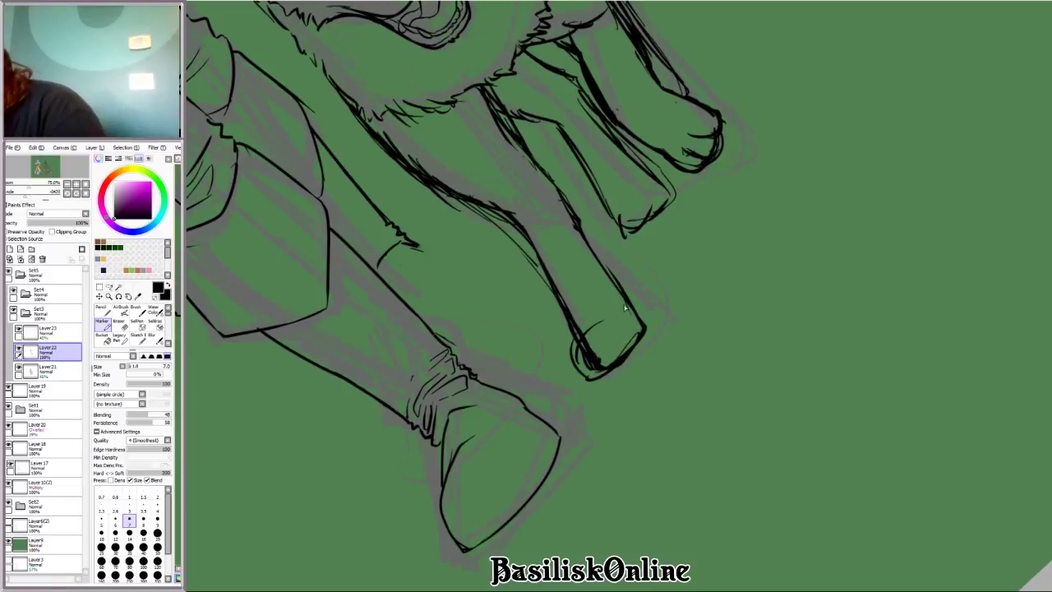
# Step: Ink the knuckle bumps and curved toe lines on the wolf's left forepaw
pyautogui.press('e')
pyautogui.press('n')
pyautogui.scroll(-3, 775, 366)
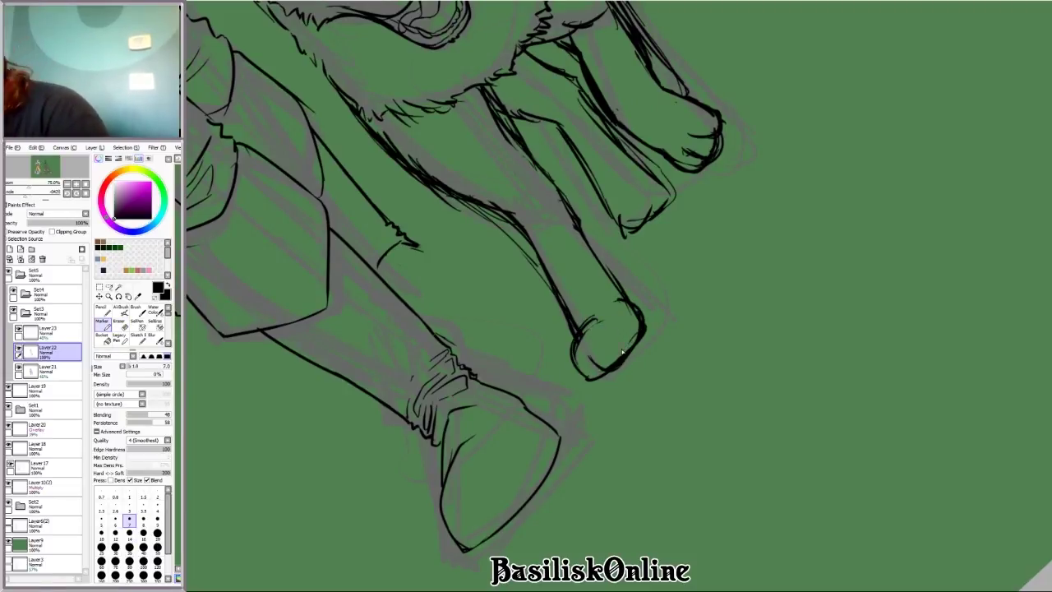
pyautogui.press('End')
pyautogui.press('Delete')
pyautogui.press('Delete')
# Step: Redraw the hind paw visible between the forelegs with a shorter rounded end, erase its old outline and add toes
pyautogui.scroll(1, 775, 367)
pyautogui.scroll(4, 775, 367)
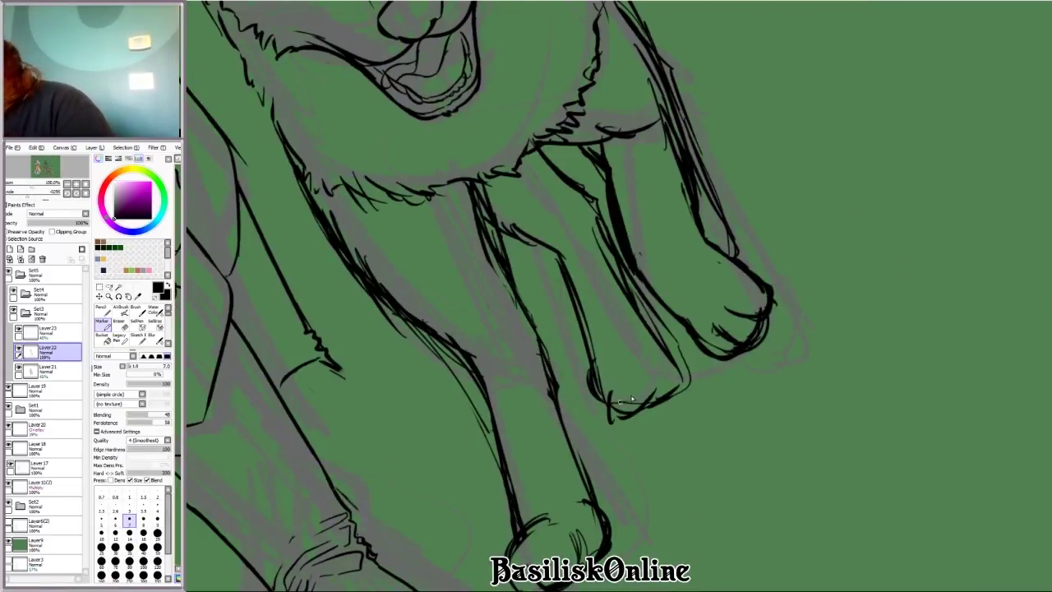
pyautogui.moveTo(665, 368); pyautogui.dragTo(596, 406)
pyautogui.moveTo(668, 330); pyautogui.dragTo(616, 394)
pyautogui.press('e')
pyautogui.moveTo(689, 371); pyautogui.dragTo(617, 417)
pyautogui.press('n')
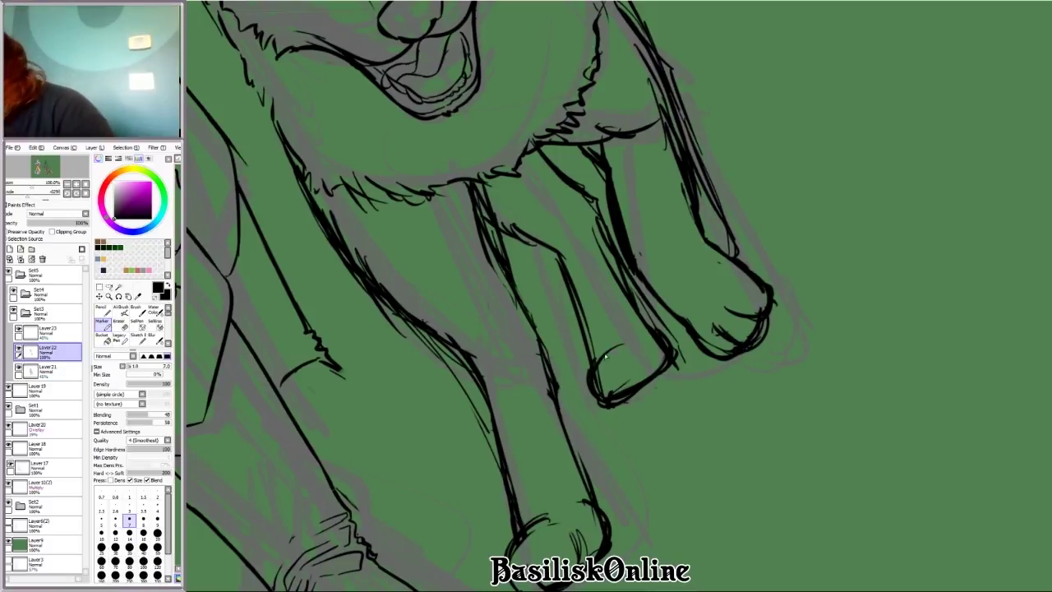
pyautogui.scroll(-3, 640, 360)
pyautogui.press('Delete')
pyautogui.scroll(4, 812, 423)
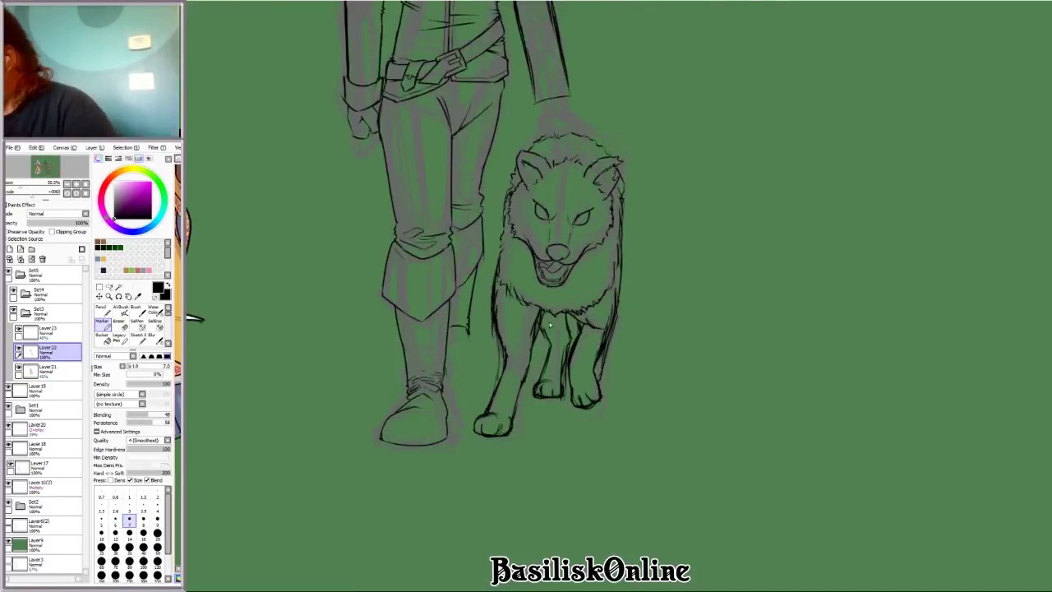
# Step: Ink the horned character's rear lower leg and boot, with fabric creases bunched at the ankle
pyautogui.moveTo(431, 440); pyautogui.dragTo(423, 361)
pyautogui.scroll(-1, 575, 329)
pyautogui.press('Delete')
pyautogui.press('Delete')
pyautogui.press('Delete')
pyautogui.press('Delete')
pyautogui.press('Delete')
pyautogui.press('Delete')
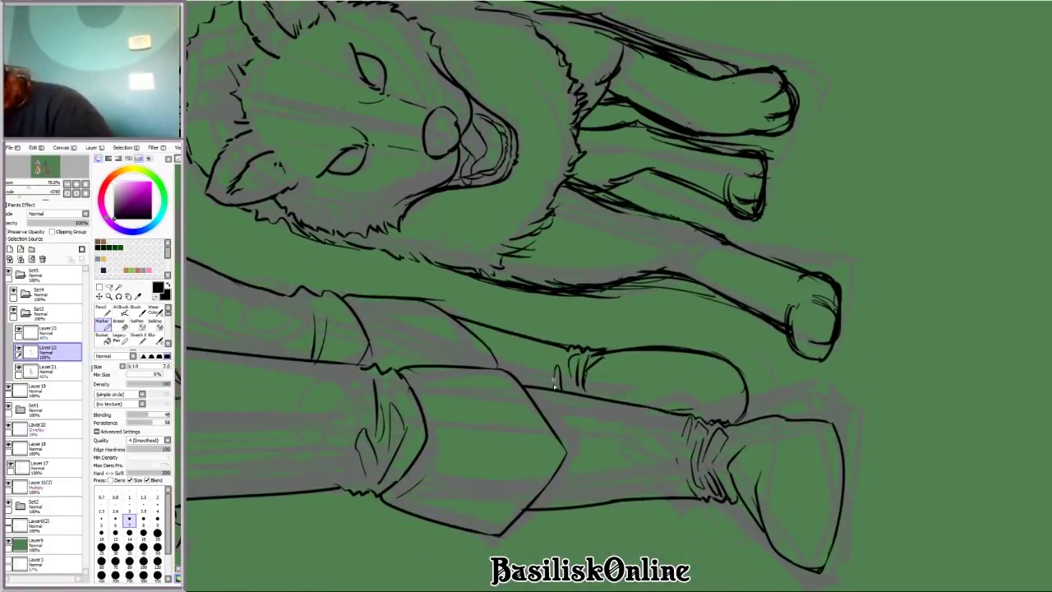
# Step: Refine the rear boot's outline and ankle creases, adding an inner curve along its toe
pyautogui.moveTo(792, 156); pyautogui.dragTo(929, 465)
pyautogui.hotkey('ctrl', 'z')
pyautogui.press('Delete')
pyautogui.press('Delete')
pyautogui.press('Delete')
pyautogui.scroll(2, 575, 328)
pyautogui.scroll(1, 805, 359)
pyautogui.press('End')
pyautogui.press('End')
pyautogui.press('End')
pyautogui.press('End')
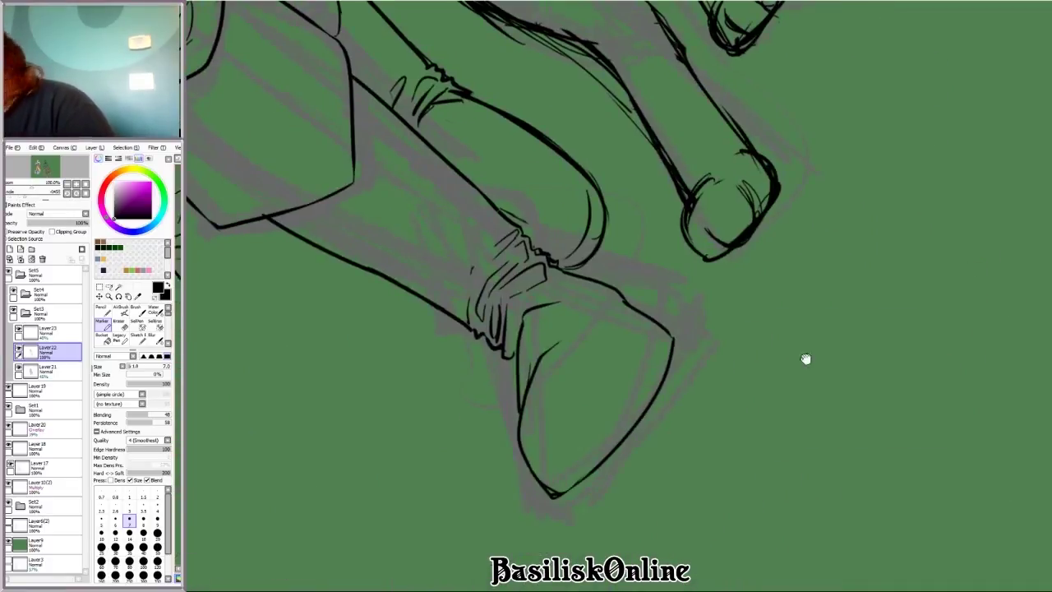
# Step: Ink a wide turned-back cuff at the end of the sleeve reaching toward the wolf, erasing the old line inside it
pyautogui.scroll(-3, 650, 339)
pyautogui.press('End')
pyautogui.scroll(3, 604, 283)
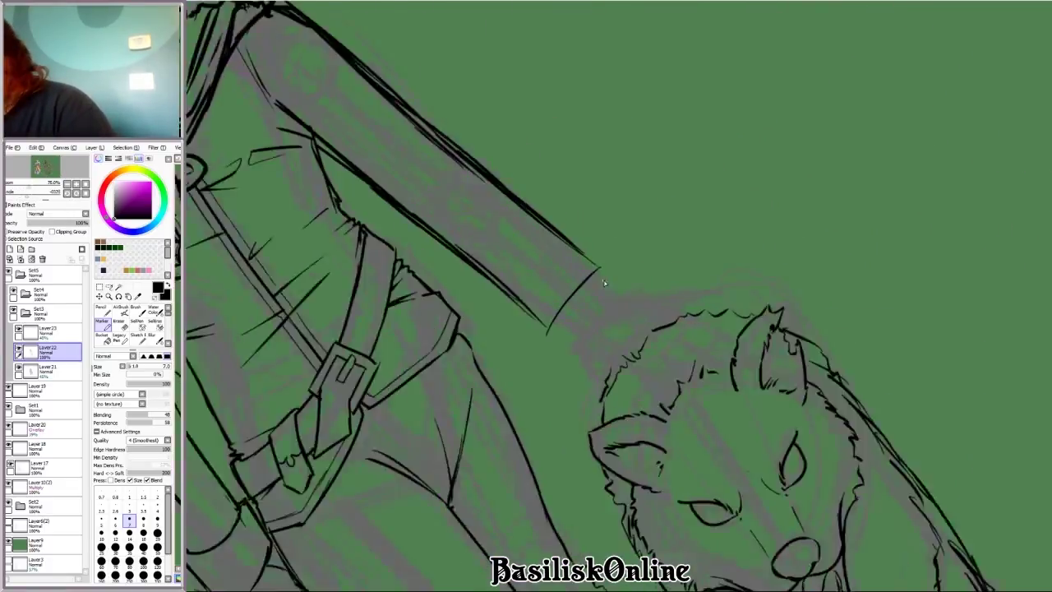
pyautogui.scroll(1, 604, 284)
pyautogui.press('End')
pyautogui.moveTo(668, 278); pyautogui.dragTo(608, 366)
pyautogui.moveTo(645, 401); pyautogui.dragTo(664, 268)
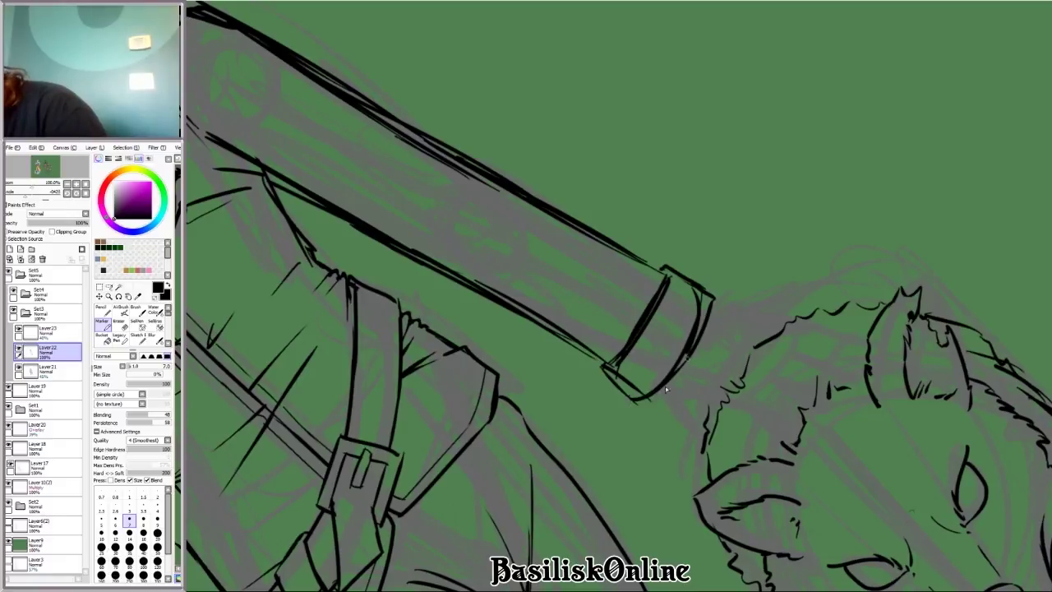
pyautogui.moveTo(567, 349); pyautogui.dragTo(642, 400)
pyautogui.moveTo(633, 276); pyautogui.dragTo(589, 343)
pyautogui.press('e')
pyautogui.moveTo(700, 282)
pyautogui.mouseDown()
pyautogui.moveTo(594, 299)
pyautogui.moveTo(663, 319)
pyautogui.mouseUp()
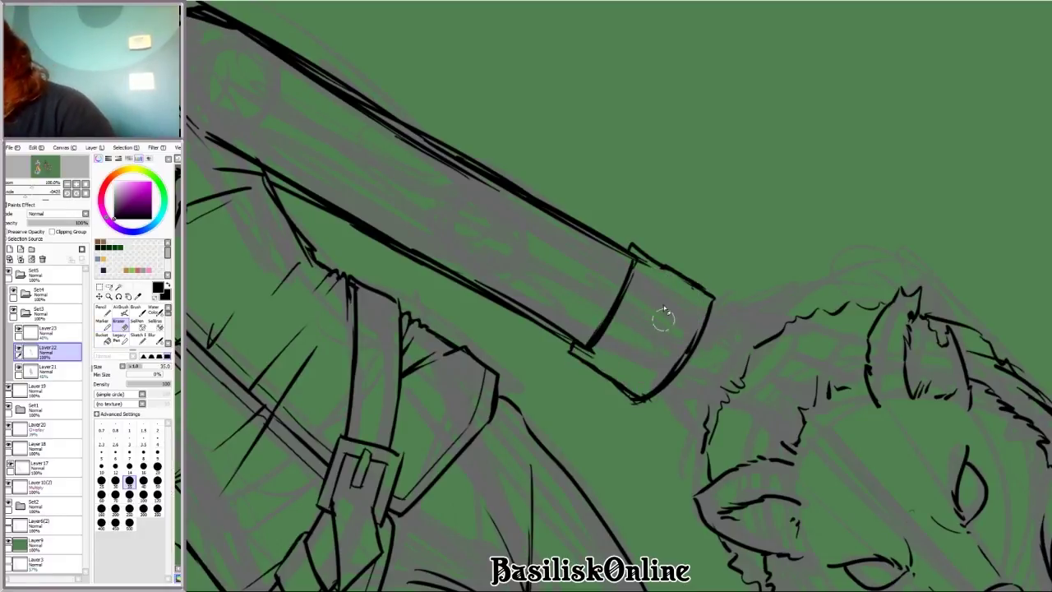
# Step: Ink the outline of the character's hand resting on the wolf's head, erasing lines that overlap the thumb and fur
pyautogui.press('b')
pyautogui.moveTo(899, 206); pyautogui.dragTo(664, 415)
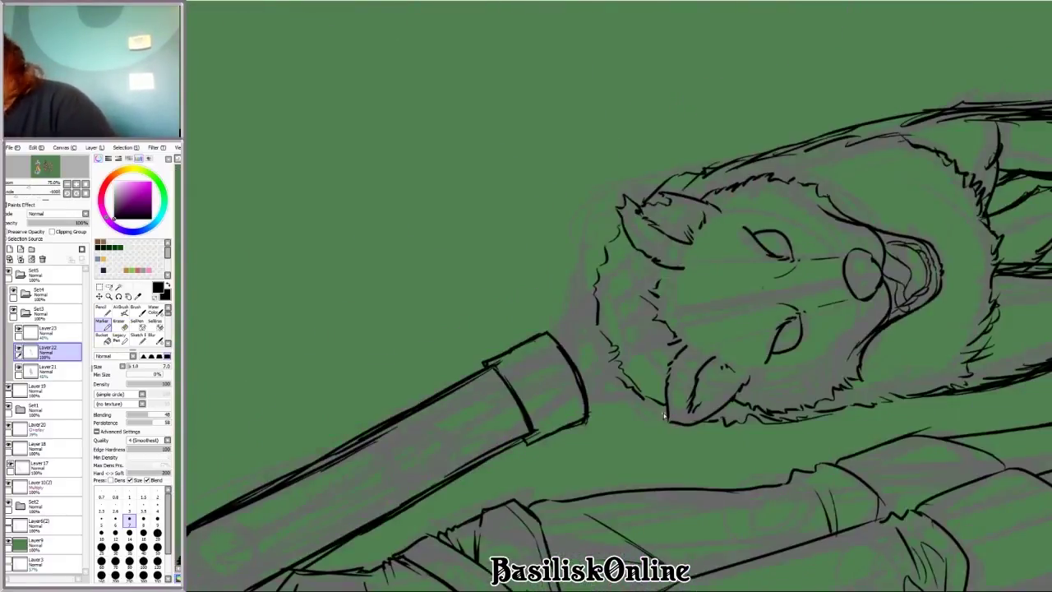
pyautogui.moveTo(596, 404); pyautogui.dragTo(367, 349)
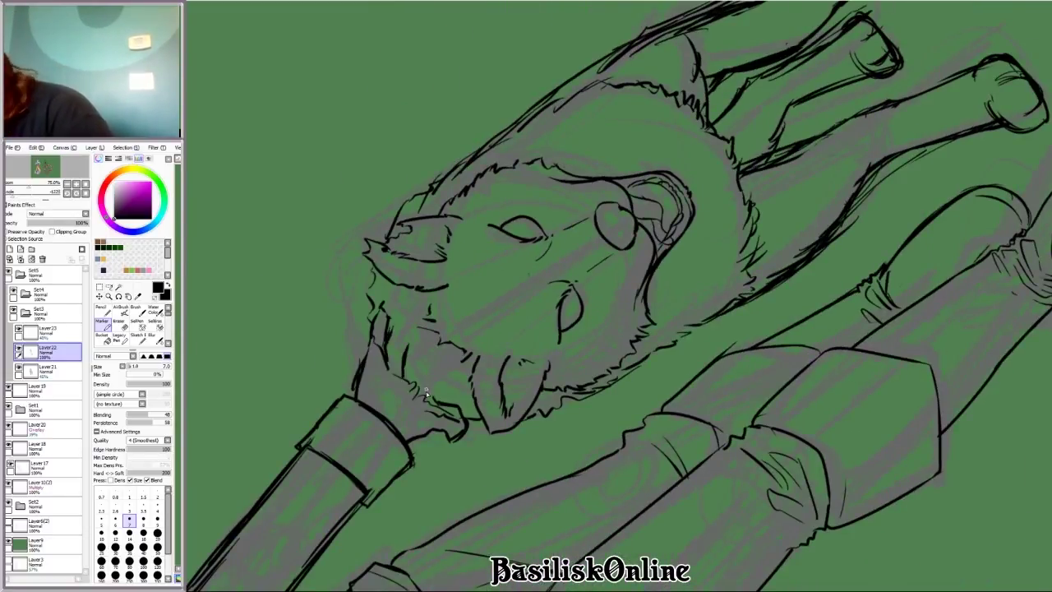
pyautogui.moveTo(713, 176); pyautogui.dragTo(484, 164)
pyautogui.press('e')
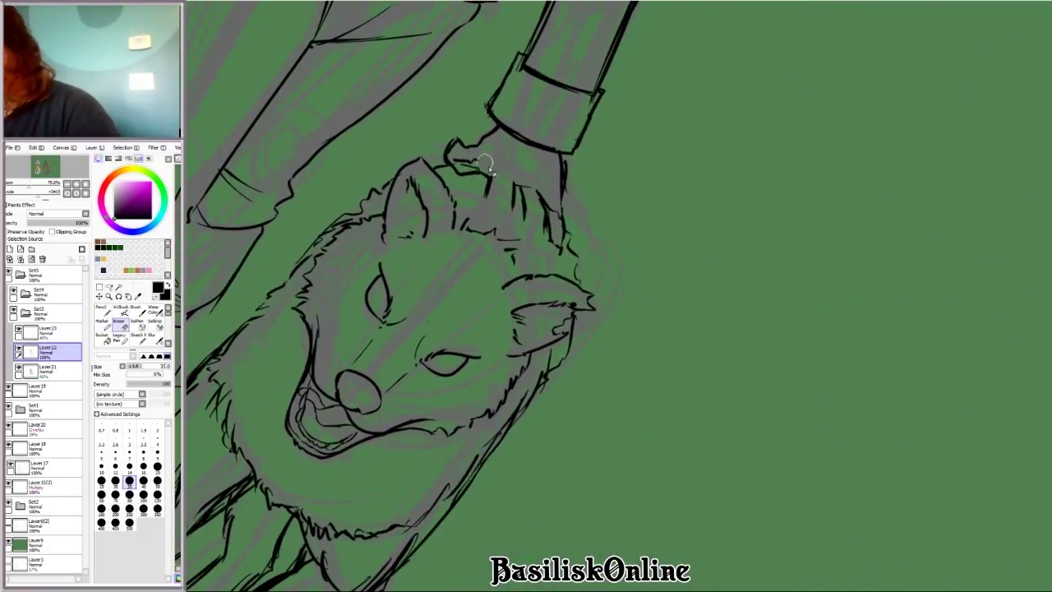
pyautogui.moveTo(485, 121); pyautogui.dragTo(591, 327)
pyautogui.moveTo(652, 427)
pyautogui.mouseDown()
pyautogui.moveTo(607, 296)
pyautogui.moveTo(559, 353)
pyautogui.mouseUp()
pyautogui.press('b')
pyautogui.press('e')
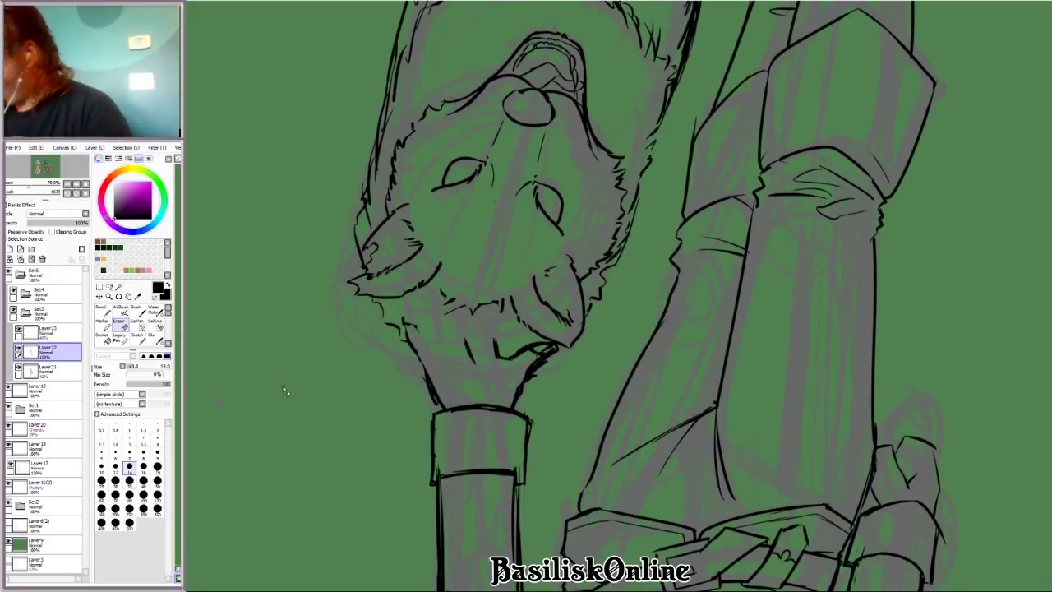
# Step: Ink the finger divisions, fingertips and wrist creases of the hand resting on the wolf's head
pyautogui.moveTo(530, 386)
pyautogui.mouseDown()
pyautogui.moveTo(796, 427)
pyautogui.moveTo(774, 406)
pyautogui.moveTo(754, 251)
pyautogui.moveTo(622, 342)
pyautogui.moveTo(582, 228)
pyautogui.mouseUp()
pyautogui.press('b')
pyautogui.scroll(3, 622, 342)
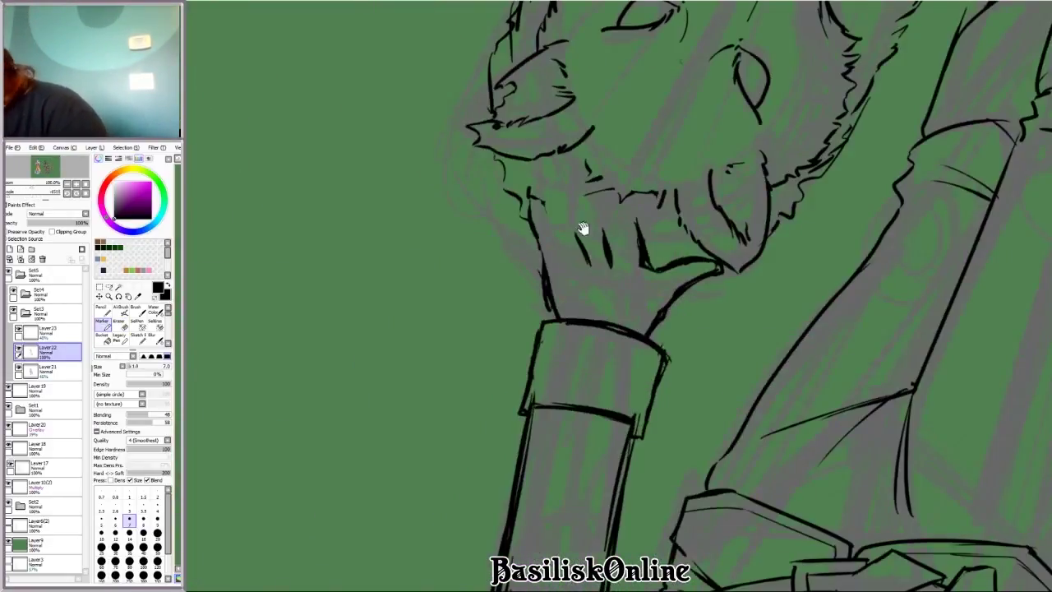
pyautogui.click(103, 324)
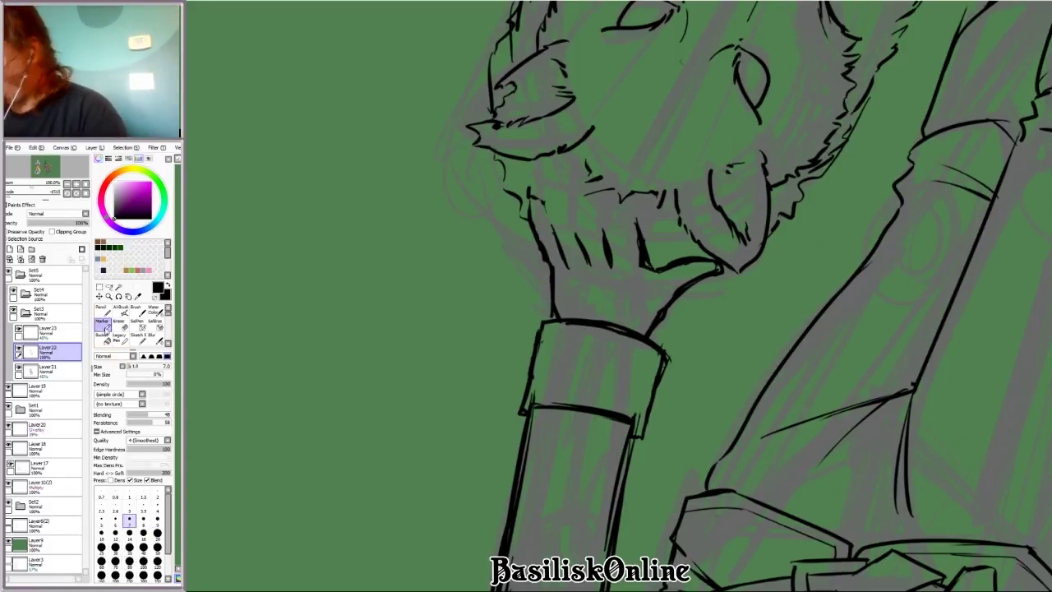
pyautogui.moveTo(575, 252); pyautogui.dragTo(622, 326)
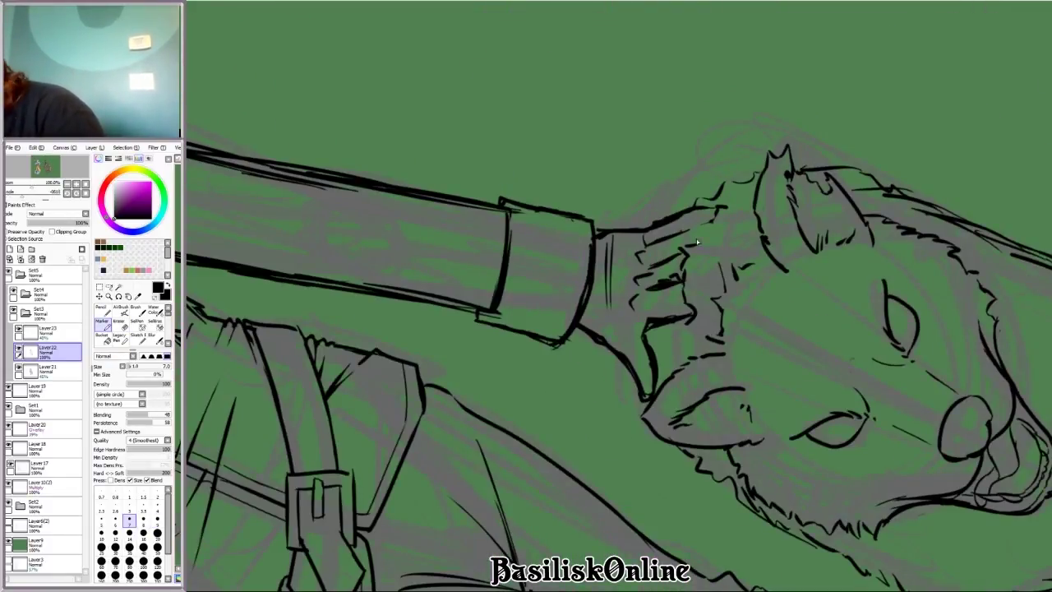
pyautogui.scroll(-5, 655, 362)
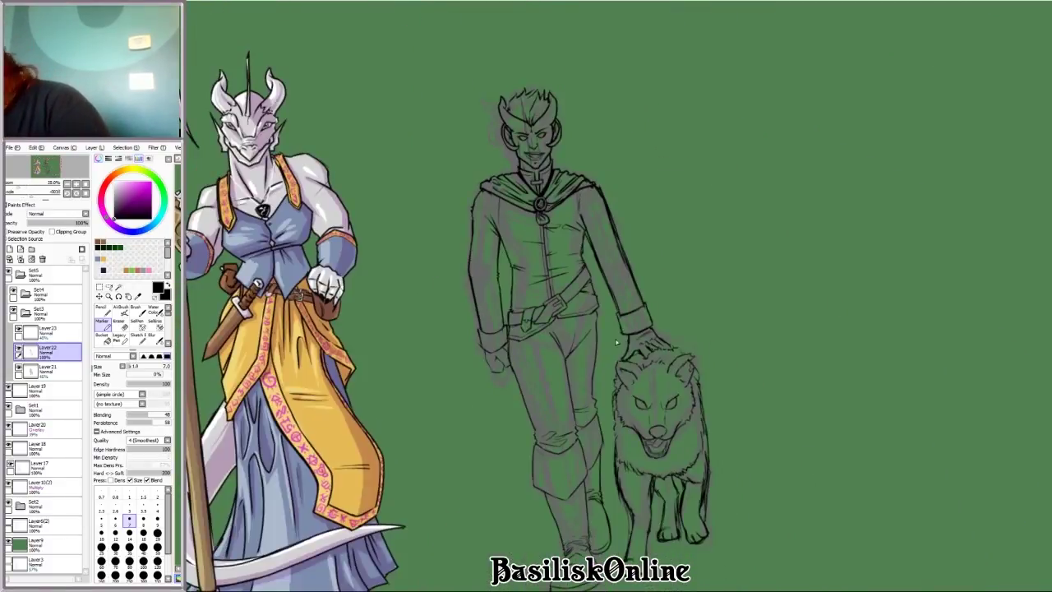
# Step: Clean up the thumb and finger lines of the hand on the wolf's head
pyautogui.scroll(5, 637, 376)
pyautogui.press('e')
pyautogui.moveTo(602, 368)
pyautogui.mouseDown()
pyautogui.moveTo(620, 349)
pyautogui.moveTo(649, 366)
pyautogui.mouseUp()
pyautogui.scroll(-5, 653, 386)
pyautogui.scroll(1, 772, 294)
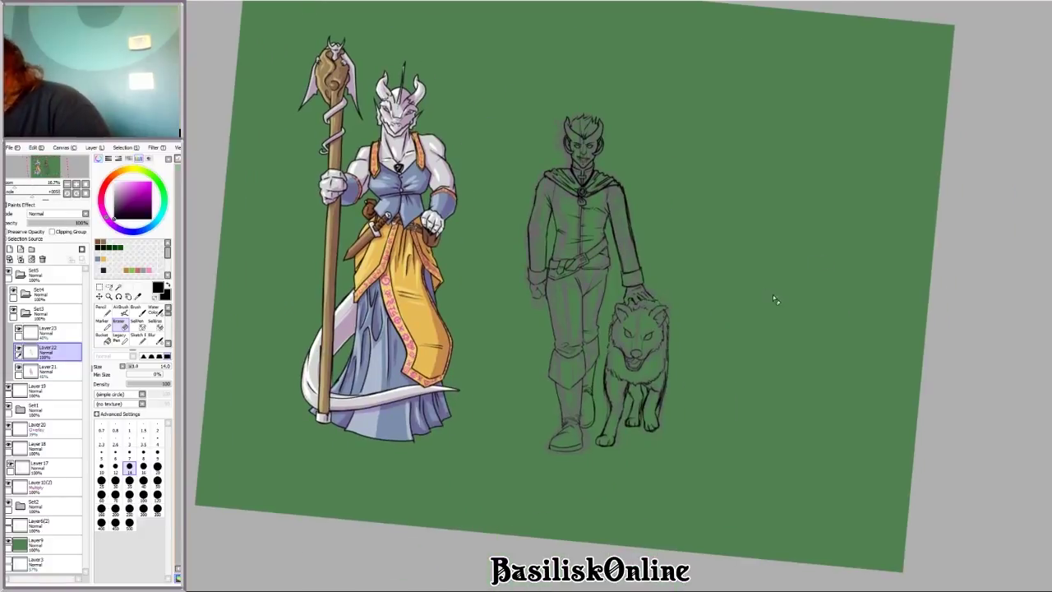
pyautogui.press('b')
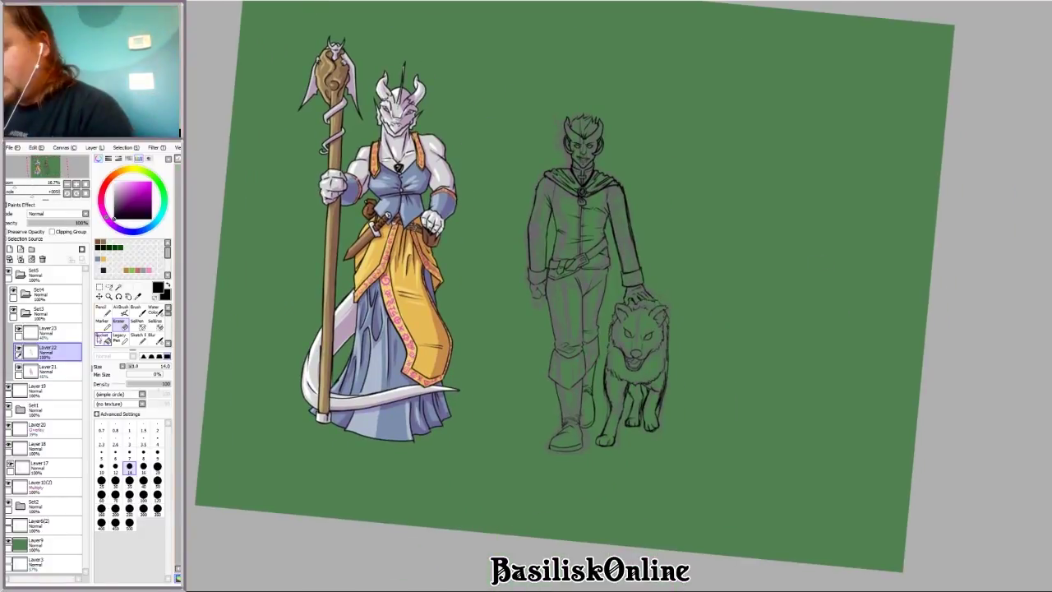
# Step: Erase the tunic's hem and side lines at the hip below the slanted belt
pyautogui.scroll(5, 680, 286)
pyautogui.press('e')
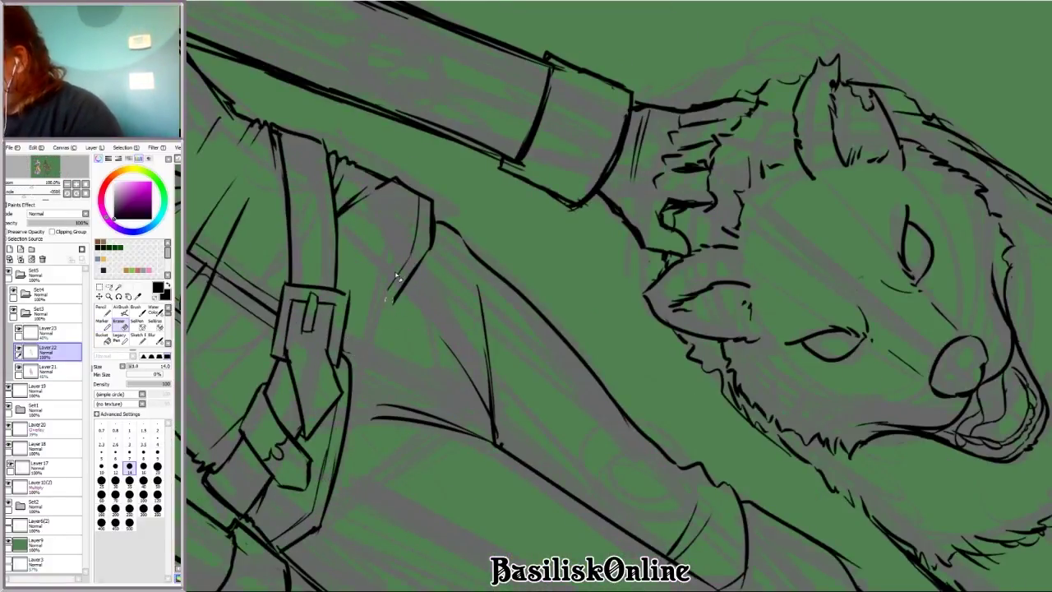
pyautogui.moveTo(397, 277); pyautogui.dragTo(406, 237)
pyautogui.press('b')
pyautogui.scroll(2, 444, 246)
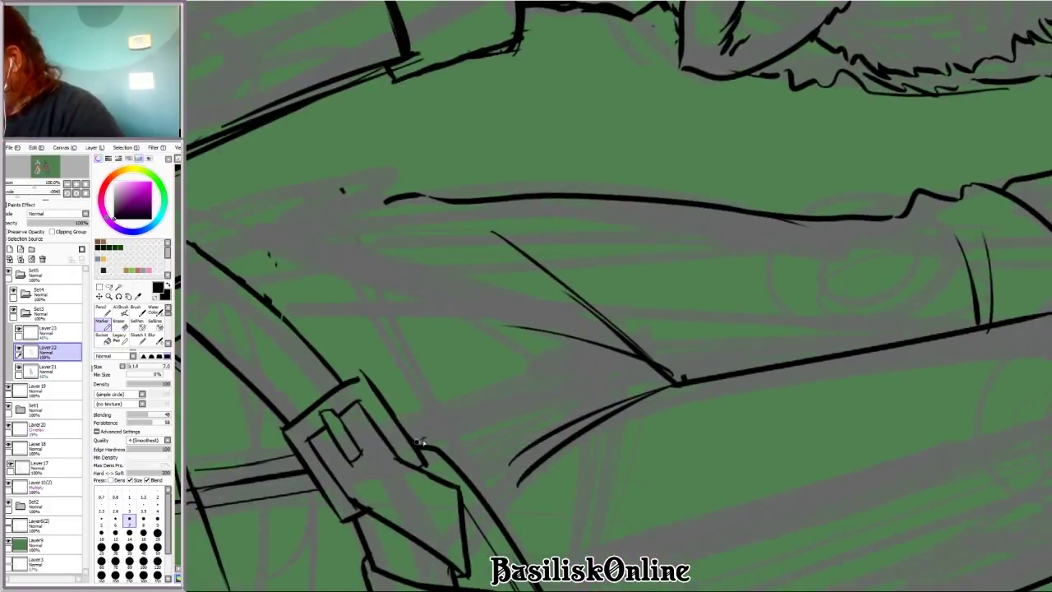
# Step: Redraw the belt edge and the tunic's side and pointed hem over the hip nearest the wolf
pyautogui.moveTo(426, 439); pyautogui.dragTo(446, 216)
pyautogui.scroll(-2, 791, 110)
pyautogui.press('Delete')
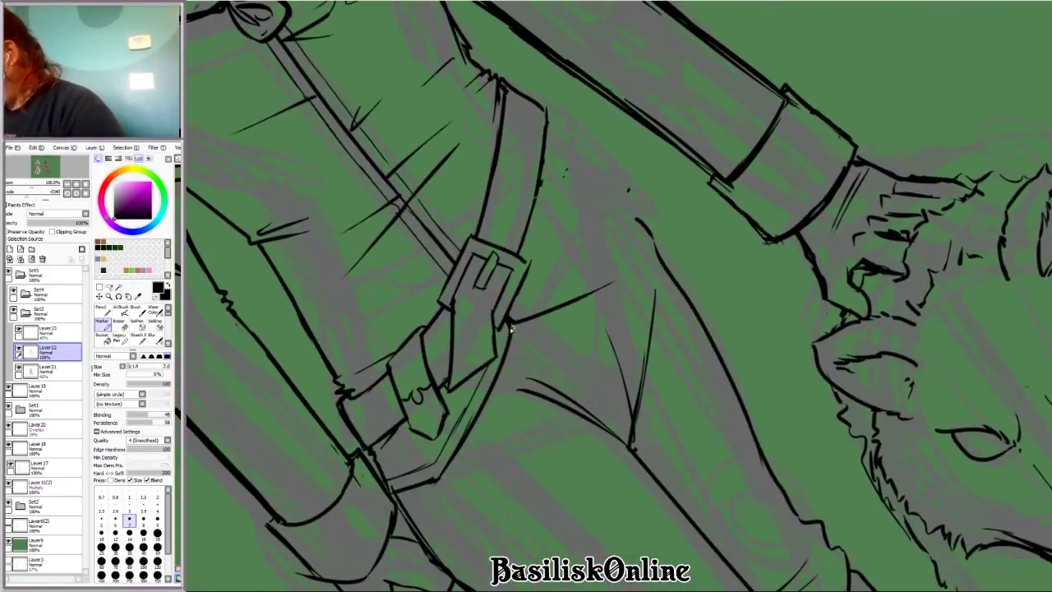
pyautogui.scroll(2, 733, 497)
pyautogui.press('Home')
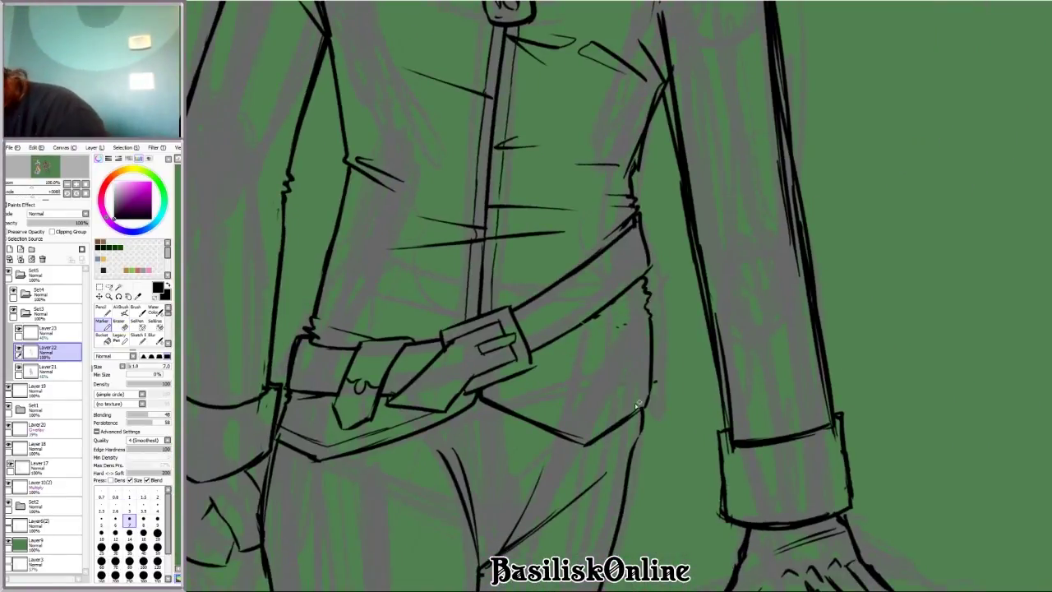
# Step: Add a thin inner seam along the redrawn tunic hem and small hip folds with brush size 3
pyautogui.press('Delete')
pyautogui.press('Delete')
pyautogui.press('Delete')
pyautogui.press('Delete')
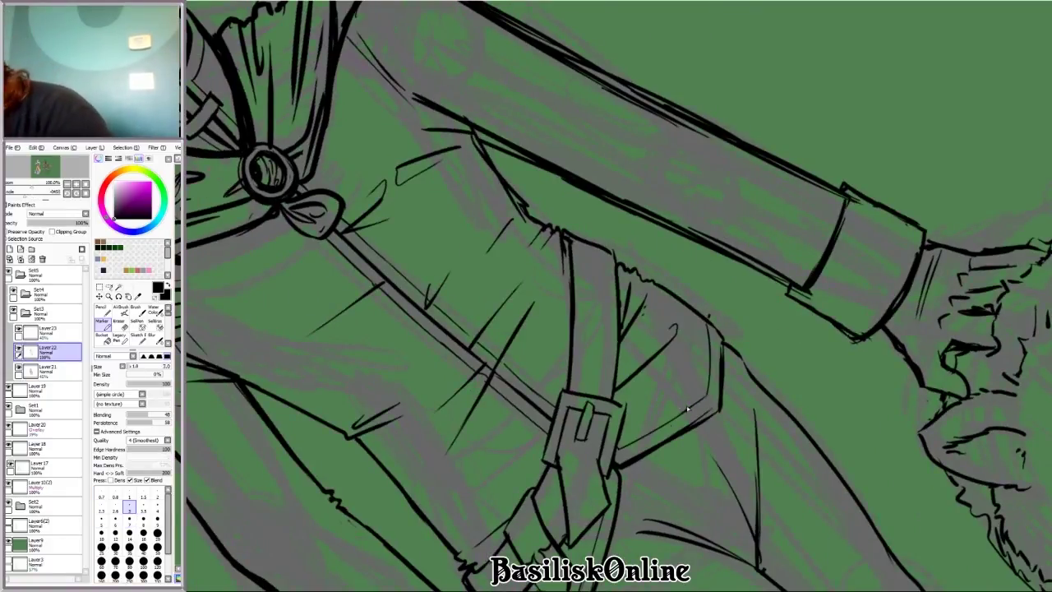
pyautogui.press('Home')
pyautogui.scroll(-3, 687, 409)
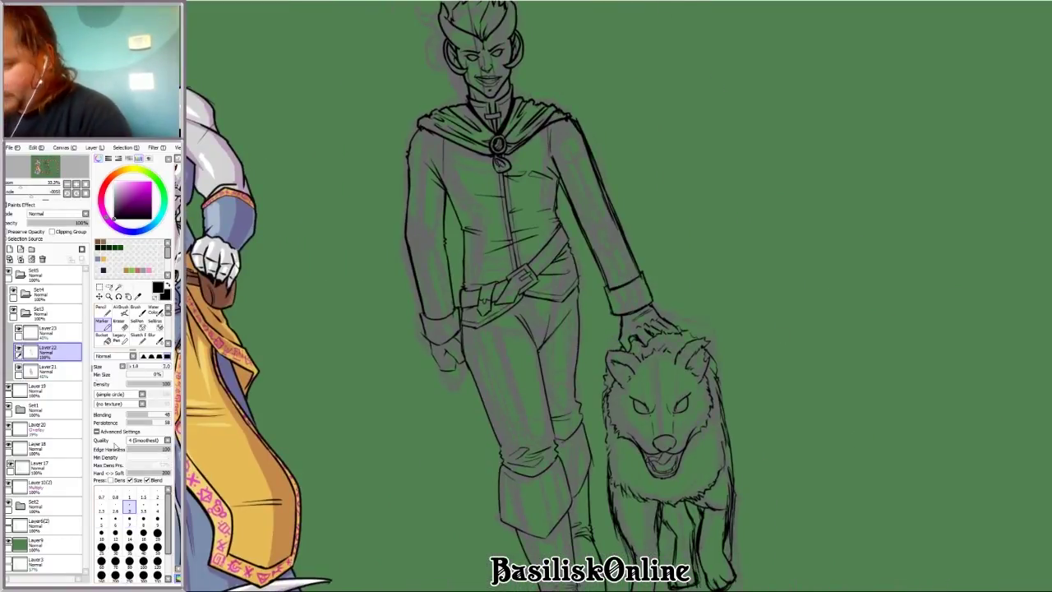
# Step: Replace the character's lowered hand with a large oval below the cuff at brush size 7, erasing the old finger lines
pyautogui.click(129, 519)
pyautogui.moveTo(701, 237); pyautogui.dragTo(836, 237)
pyautogui.scroll(-1, 836, 237)
pyautogui.scroll(3, 658, 288)
pyautogui.press('Delete')
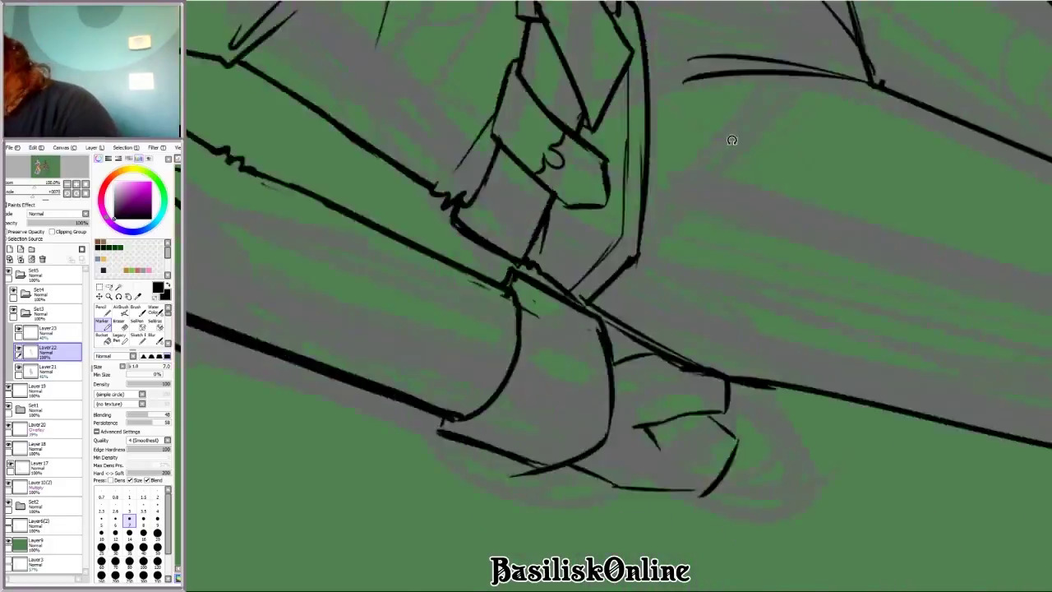
pyautogui.moveTo(731, 140)
pyautogui.mouseDown()
pyautogui.moveTo(486, 345)
pyautogui.moveTo(657, 378)
pyautogui.moveTo(534, 460)
pyautogui.mouseUp()
pyautogui.moveTo(501, 279); pyautogui.dragTo(658, 361)
pyautogui.press('e')
pyautogui.moveTo(493, 345); pyautogui.dragTo(507, 255)
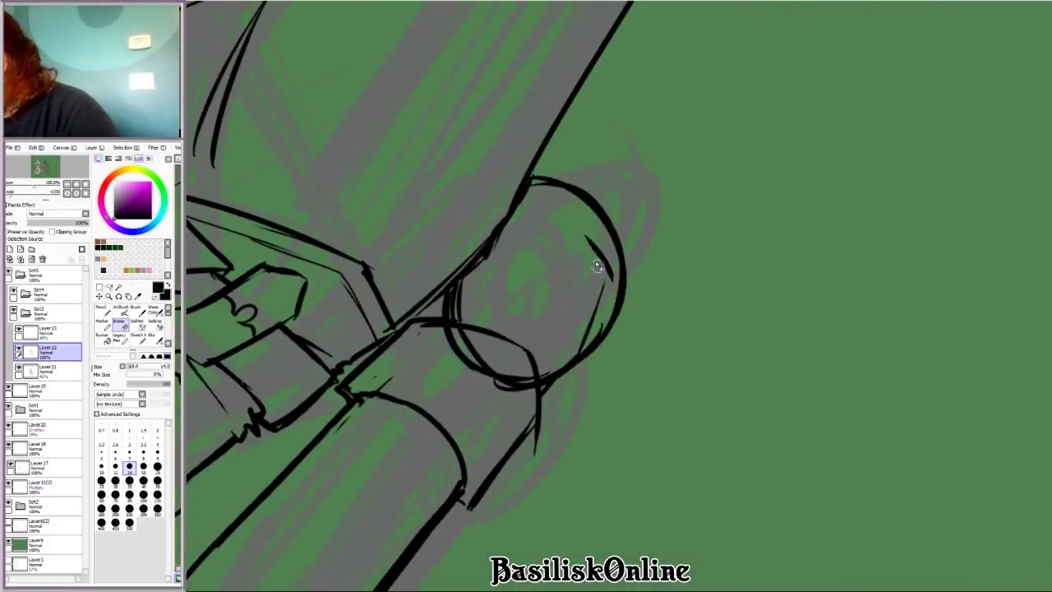
# Step: Thicken and close the oval below the lowered cuff and erase leftover strokes inside and around it
pyautogui.moveTo(597, 265)
pyautogui.mouseDown()
pyautogui.moveTo(578, 344)
pyautogui.moveTo(475, 309)
pyautogui.moveTo(543, 371)
pyautogui.moveTo(459, 308)
pyautogui.moveTo(522, 366)
pyautogui.moveTo(629, 296)
pyautogui.mouseUp()
pyautogui.press('b')
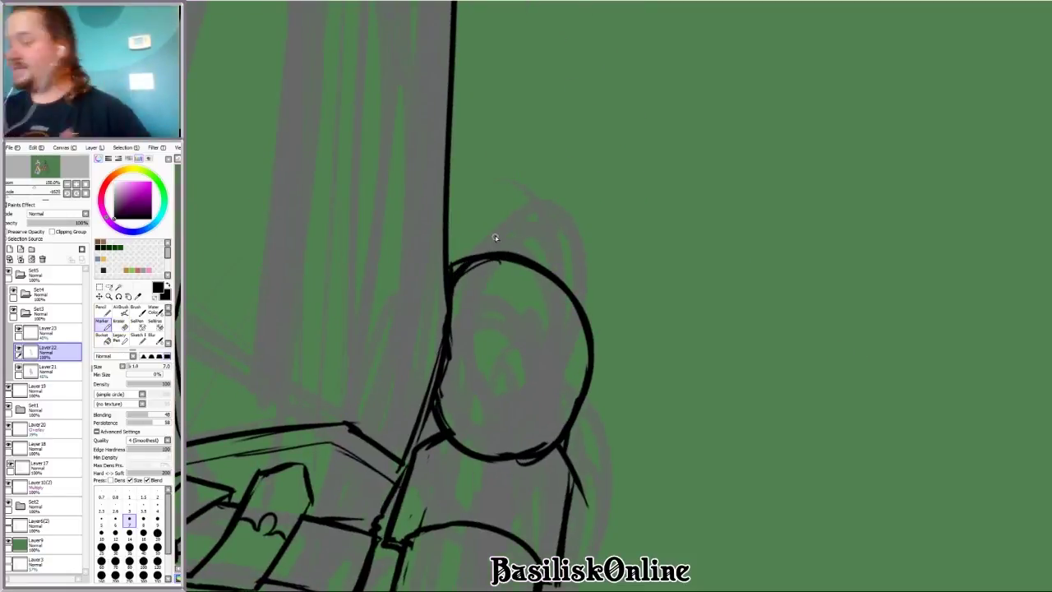
pyautogui.moveTo(495, 238)
pyautogui.mouseDown()
pyautogui.moveTo(810, 327)
pyautogui.moveTo(445, 290)
pyautogui.moveTo(598, 215)
pyautogui.moveTo(443, 294)
pyautogui.mouseUp()
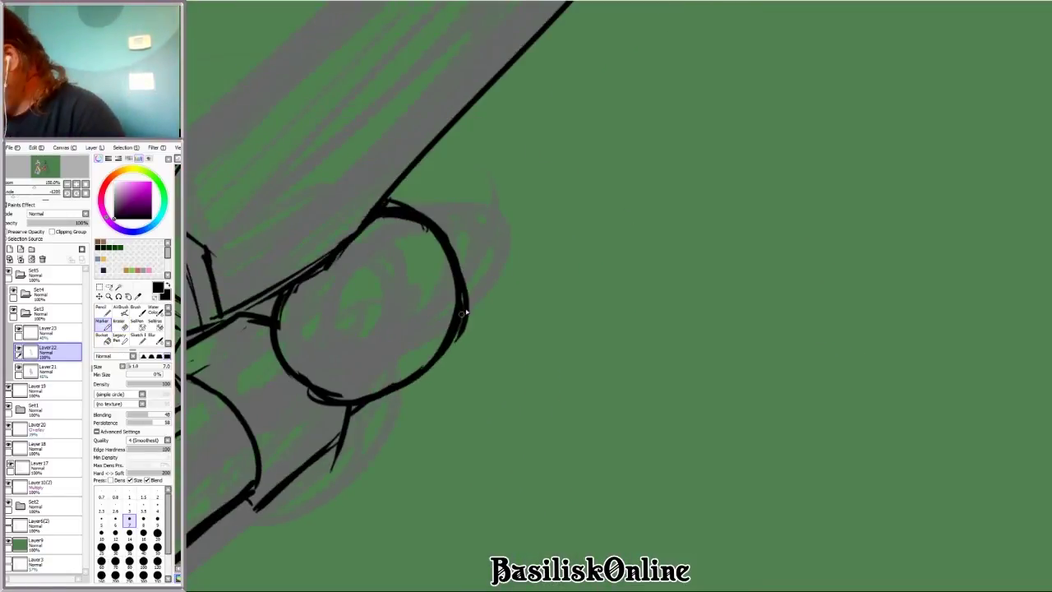
pyautogui.press('e')
pyautogui.scroll(-5, 676, 336)
pyautogui.moveTo(677, 336); pyautogui.dragTo(751, 361)
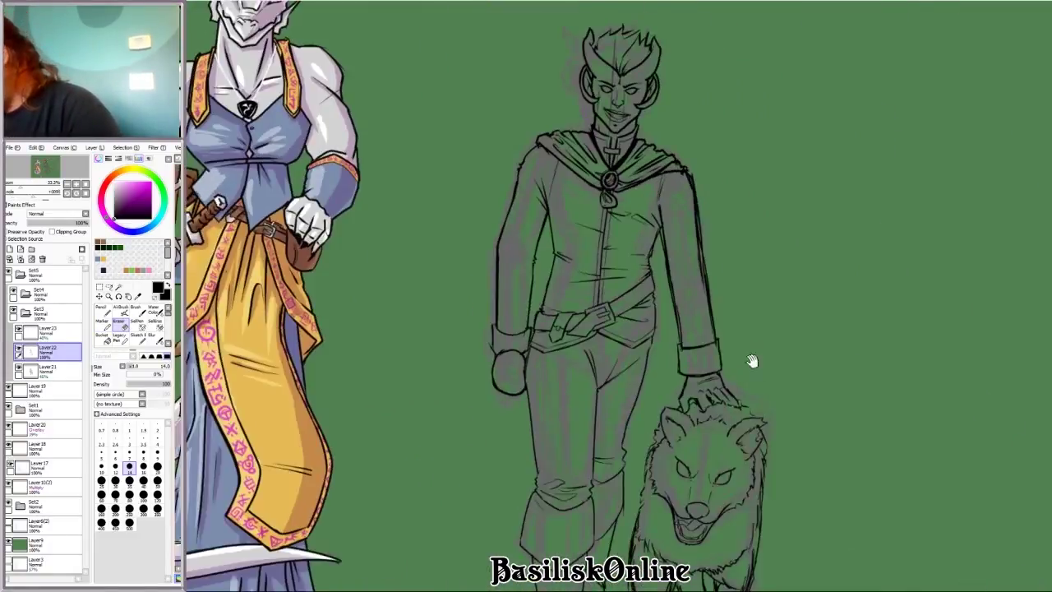
# Step: Ink a narrow pointed blade shape inside the oval below the lowered cuff
pyautogui.scroll(5, 217, 323)
pyautogui.press('b')
pyautogui.scroll(-4, 218, 323)
pyautogui.scroll(6, 309, 142)
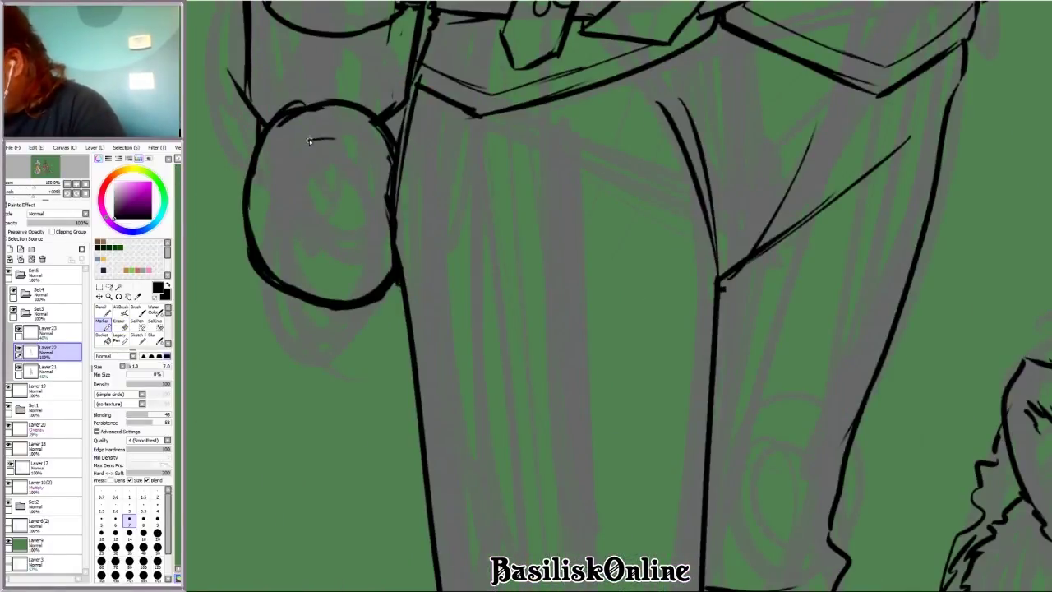
pyautogui.scroll(-4, 333, 143)
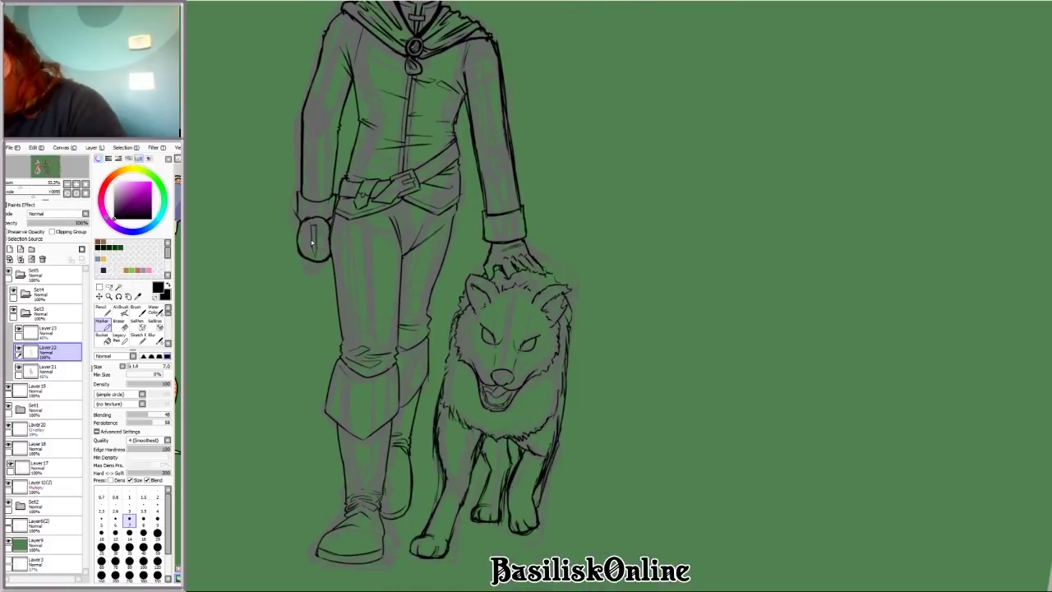
# Step: Sketch a long, slightly curved blade extending downward from the oval to a pointed tip
pyautogui.scroll(4, 323, 212)
pyautogui.hotkey('ctrl', 'z')
pyautogui.moveTo(315, 212); pyautogui.dragTo(256, 387)
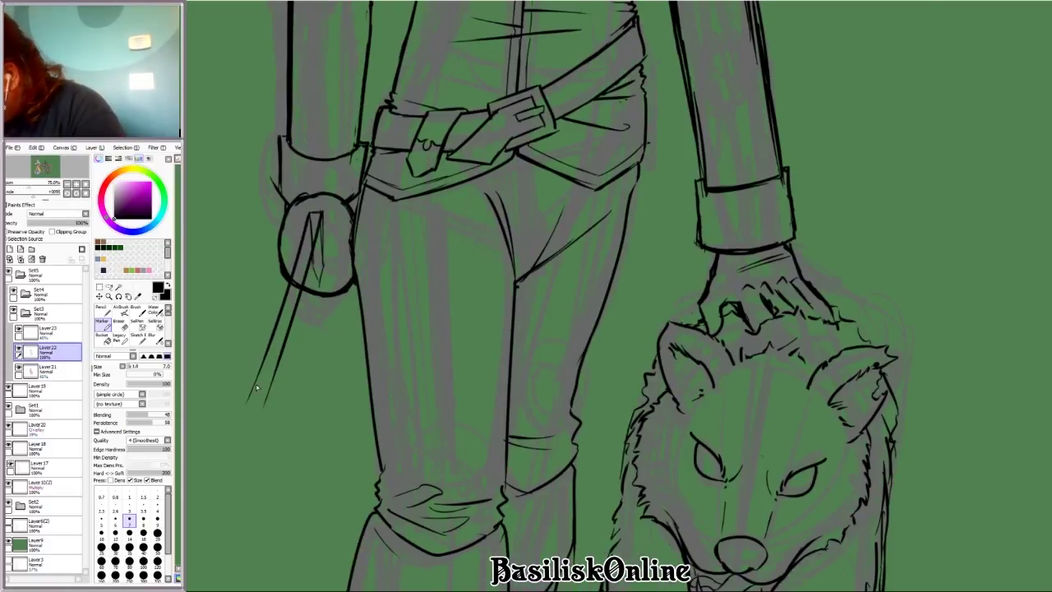
pyautogui.scroll(-4, 212, 504)
pyautogui.press('End')
pyautogui.scroll(5, 511, 81)
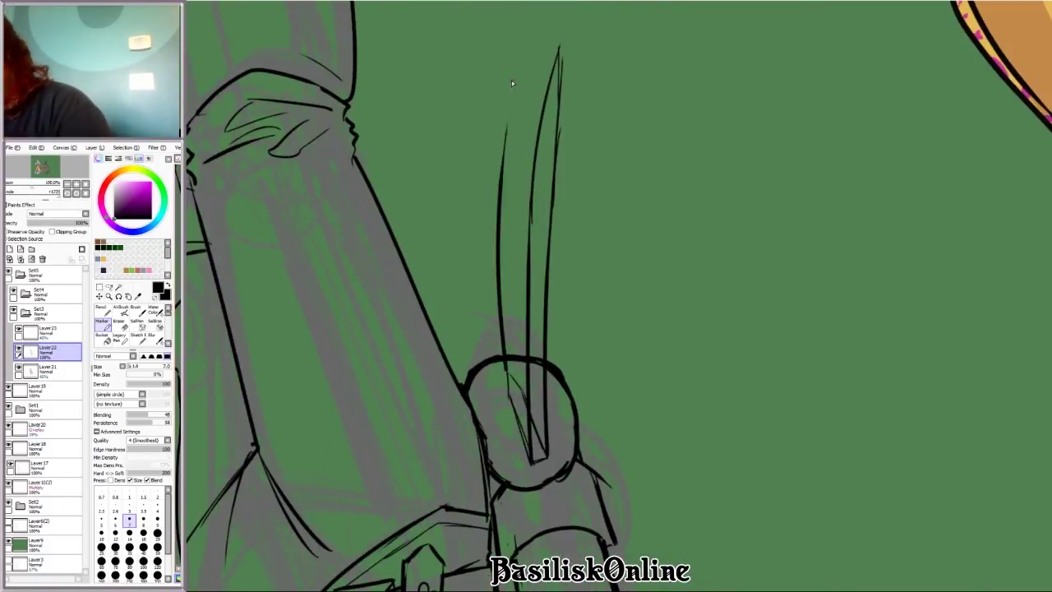
# Step: Ink the curved sword blade's outline from the fist to the tip and erase the fist outline crossing the blade
pyautogui.moveTo(532, 456)
pyautogui.mouseDown()
pyautogui.moveTo(553, 64)
pyautogui.moveTo(507, 379)
pyautogui.mouseUp()
pyautogui.press('e')
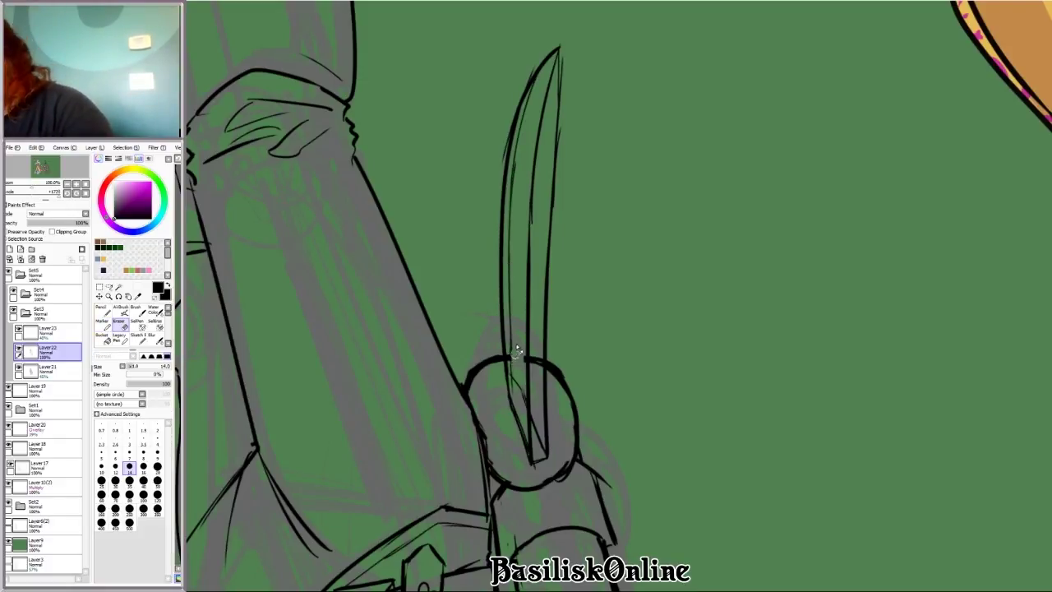
pyautogui.scroll(-4, 522, 415)
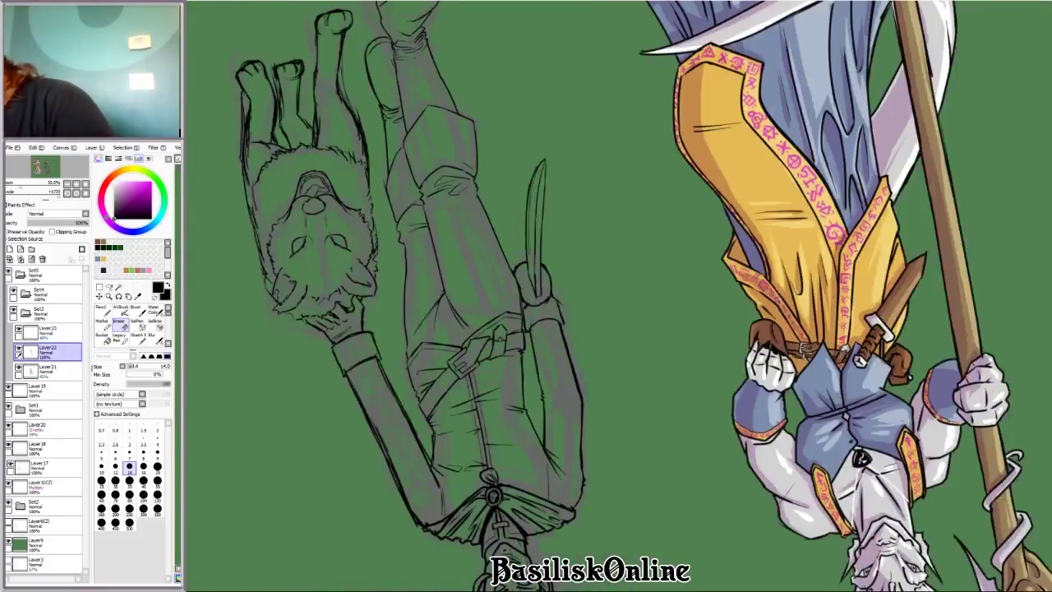
pyautogui.press('End')
pyautogui.scroll(5, 608, 234)
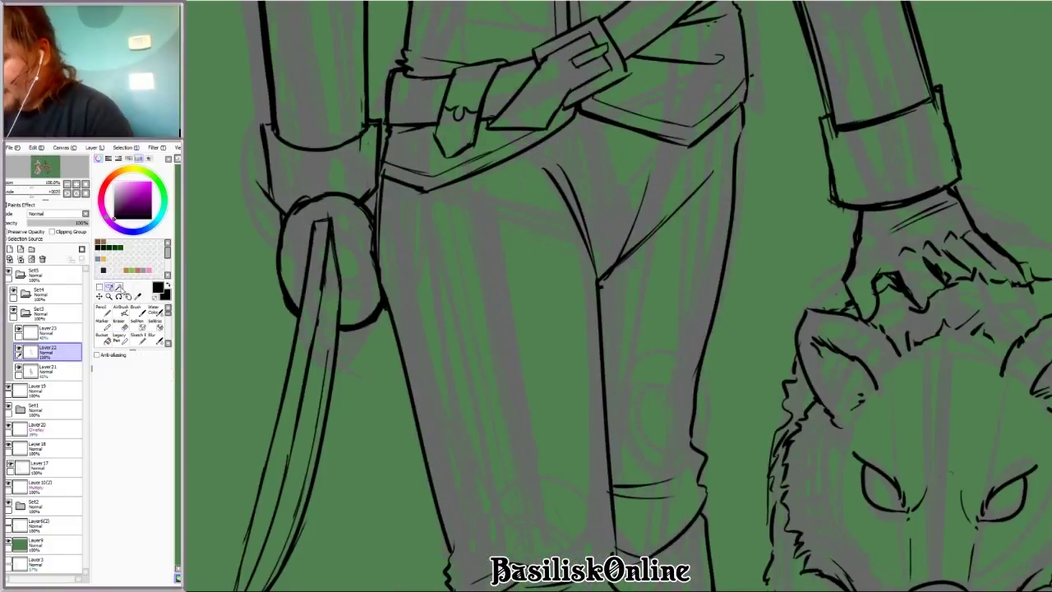
pyautogui.scroll(-3, 609, 233)
pyautogui.moveTo(374, 222); pyautogui.dragTo(376, 243)
pyautogui.hotkey('ctrl', 't')
pyautogui.press('Return')
pyautogui.scroll(-1, 535, 176)
pyautogui.scroll(1, 535, 176)
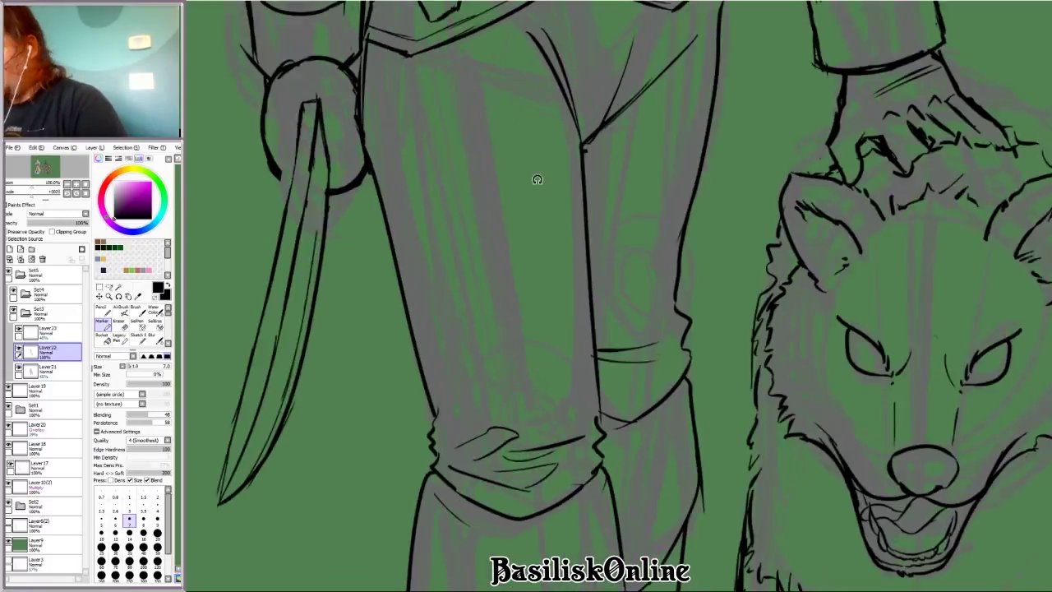
# Step: Strengthen the sword blade's outer edge with heavier strokes running from the fist down to the tip
pyautogui.press('pagedown')
pyautogui.press('pagedown')
pyautogui.scroll(2, 392, 231)
pyautogui.press('Home')
pyautogui.moveTo(461, 195)
pyautogui.mouseDown()
pyautogui.moveTo(690, 246)
pyautogui.moveTo(591, 345)
pyautogui.moveTo(469, 359)
pyautogui.moveTo(713, 344)
pyautogui.moveTo(472, 419)
pyautogui.moveTo(491, 303)
pyautogui.moveTo(419, 458)
pyautogui.mouseUp()
pyautogui.press('pagedown')
pyautogui.press('Home')
pyautogui.hotkey('ctrl', 'z')
pyautogui.scroll(-1, 446, 394)
pyautogui.scroll(1, 446, 395)
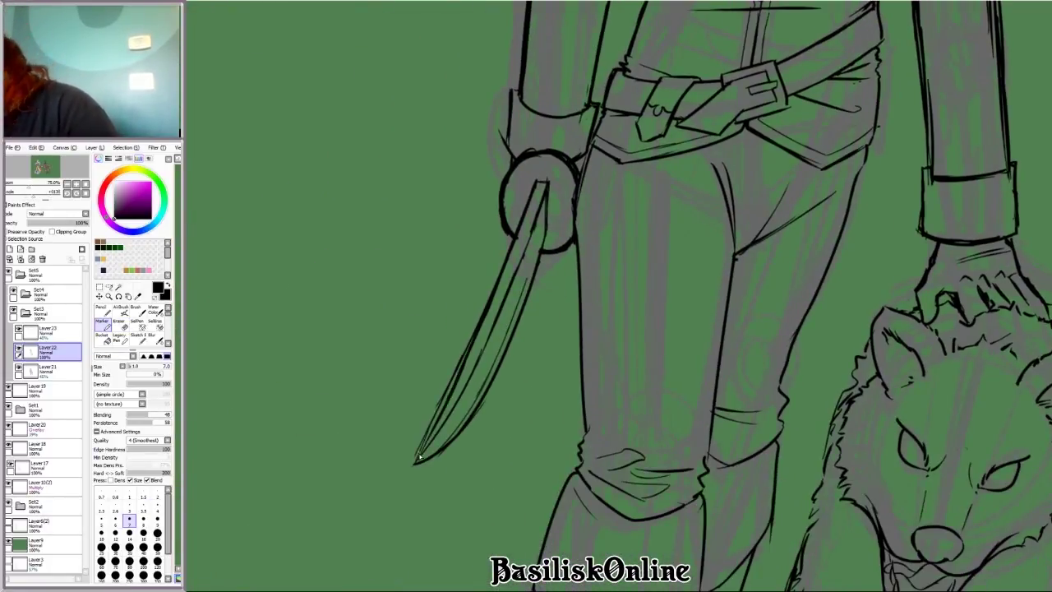
pyautogui.moveTo(465, 355); pyautogui.dragTo(417, 460)
# Step: Clean up the line art with the Eraser where the sword blade meets the round fist
pyautogui.press('e')
pyautogui.scroll(2, 509, 259)
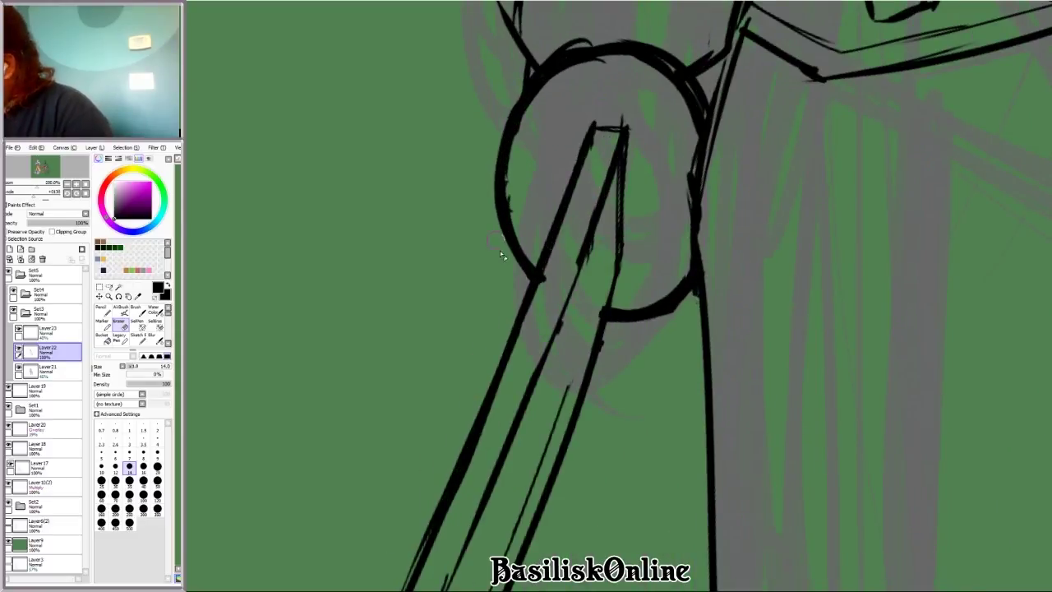
pyautogui.press('Home')
pyautogui.press('pagedown')
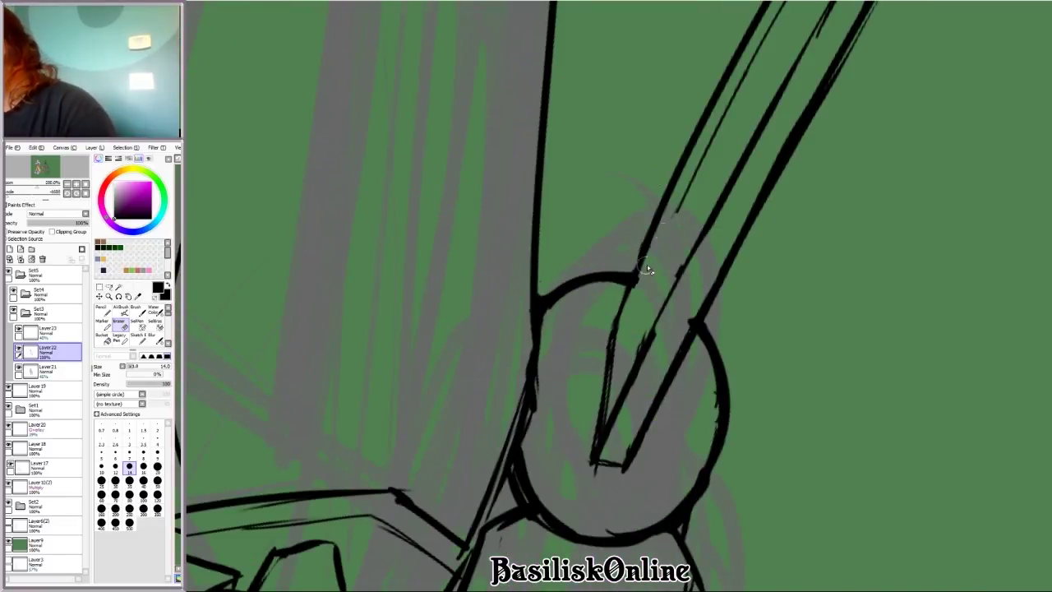
pyautogui.scroll(-2, 678, 271)
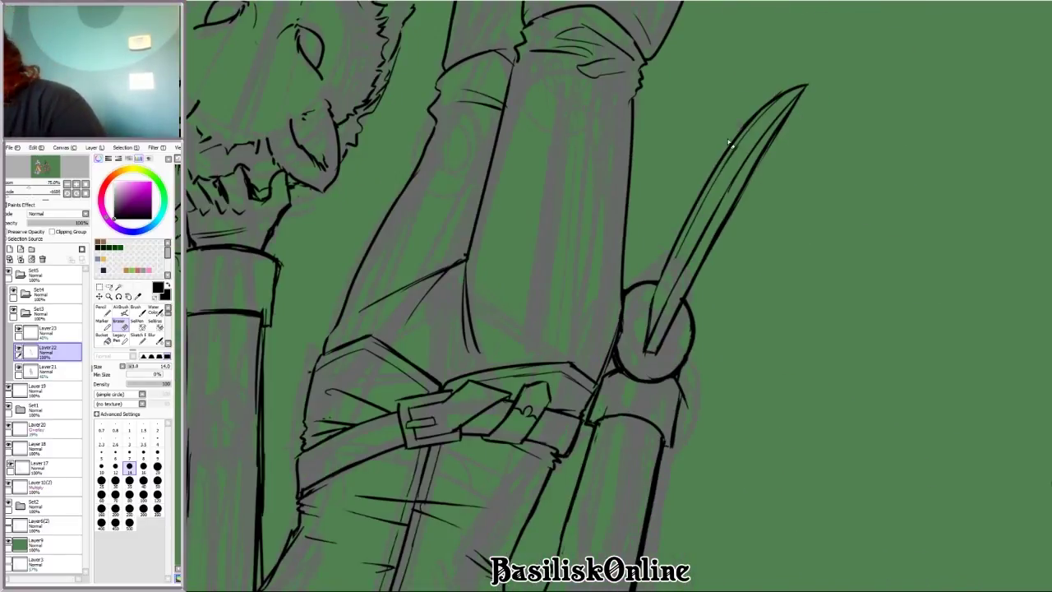
# Step: Examine the sword's shape and proportions on the whole figure, beside the finished coloured character
pyautogui.scroll(-5, 761, 184)
pyautogui.press('Home')
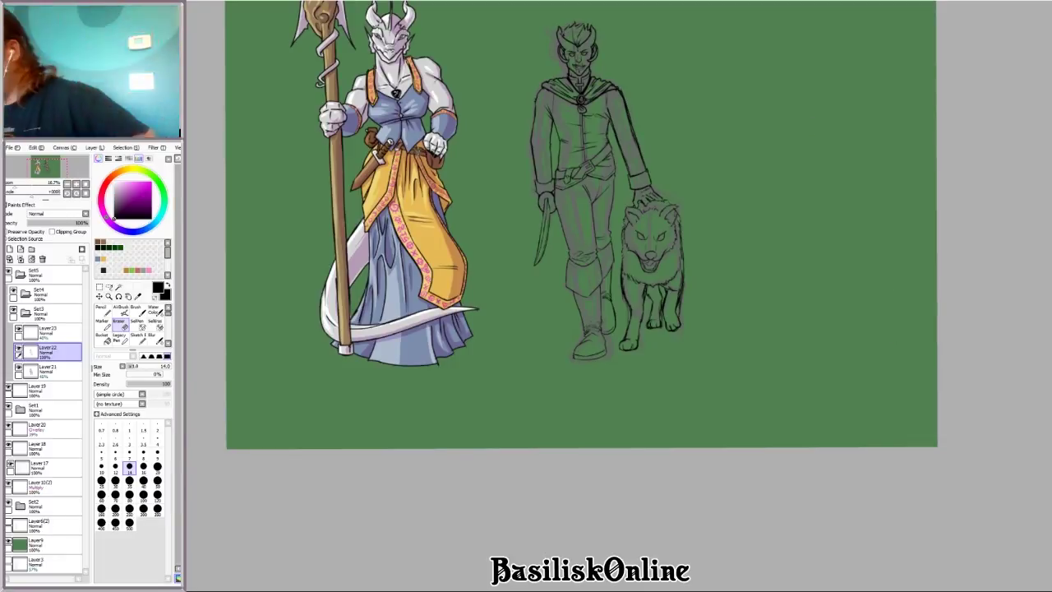
pyautogui.press('Delete')
pyautogui.press('Home')
pyautogui.scroll(4, 625, 406)
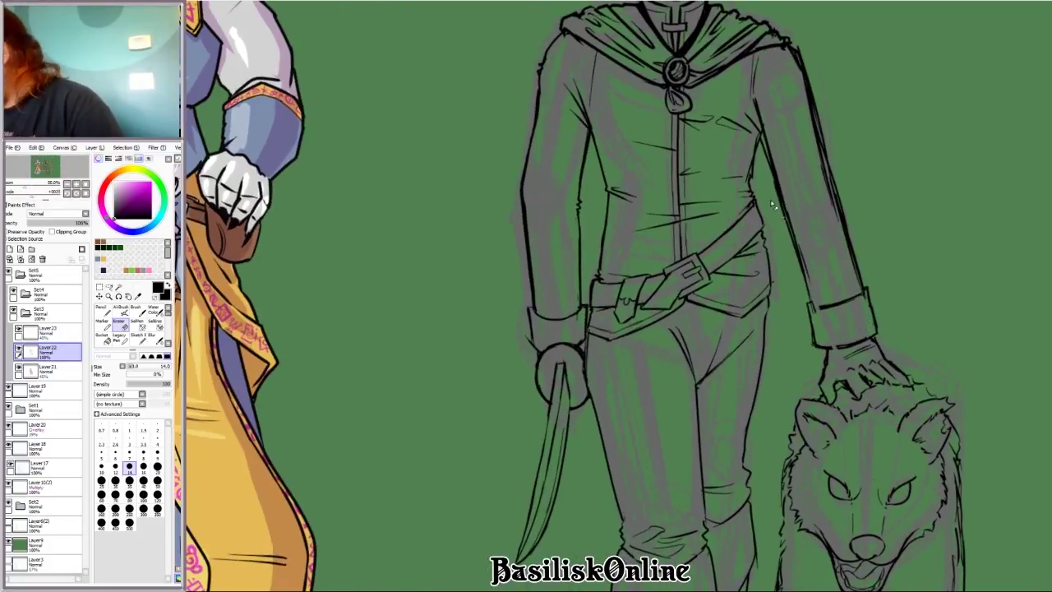
pyautogui.scroll(-4, 681, 237)
pyautogui.press('b')
pyautogui.scroll(3, 385, 511)
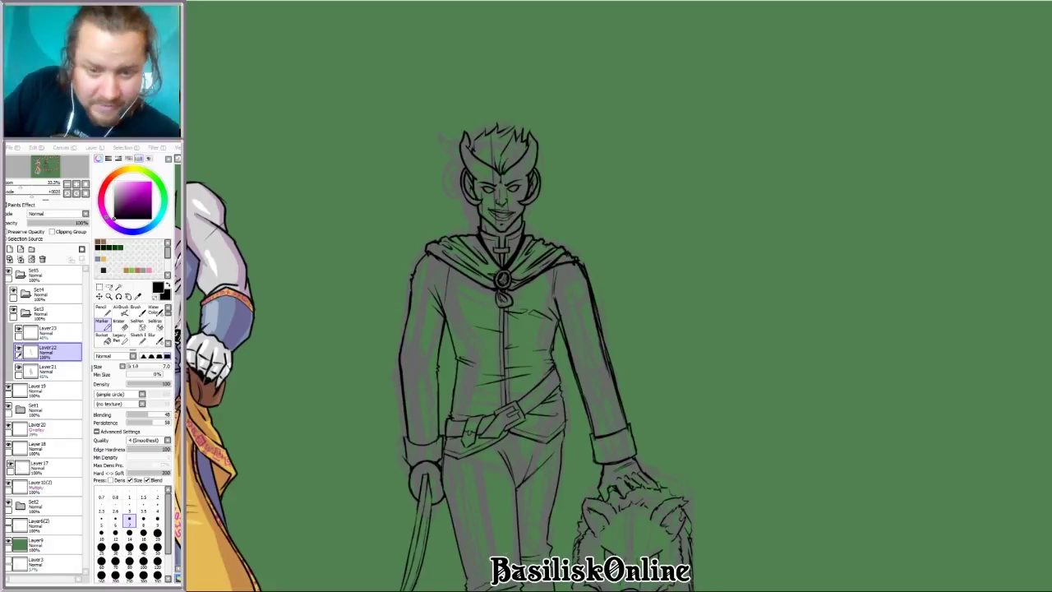
pyautogui.scroll(-3, 605, 423)
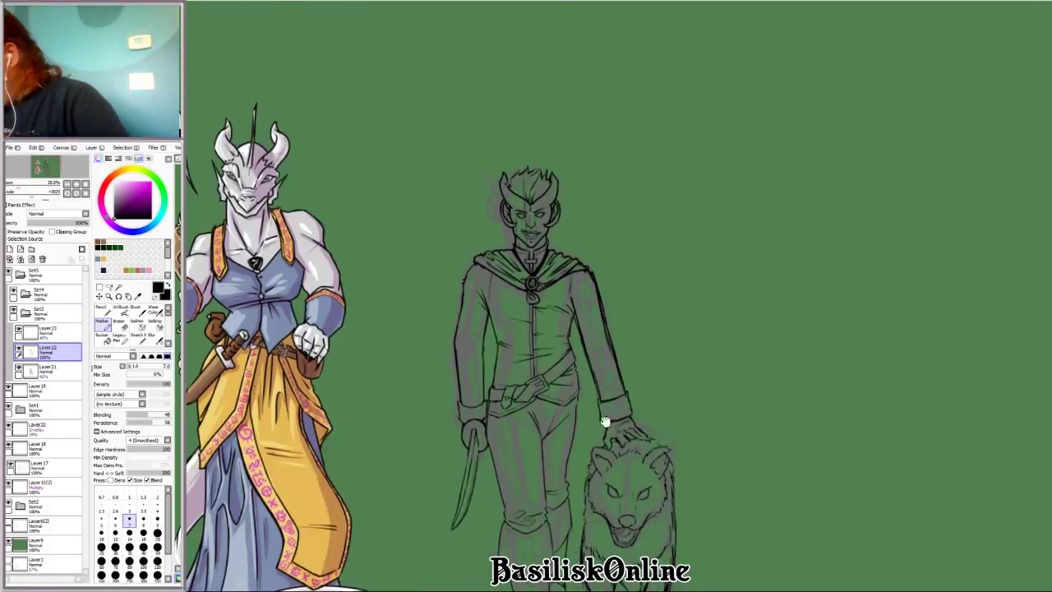
pyautogui.scroll(2, 606, 422)
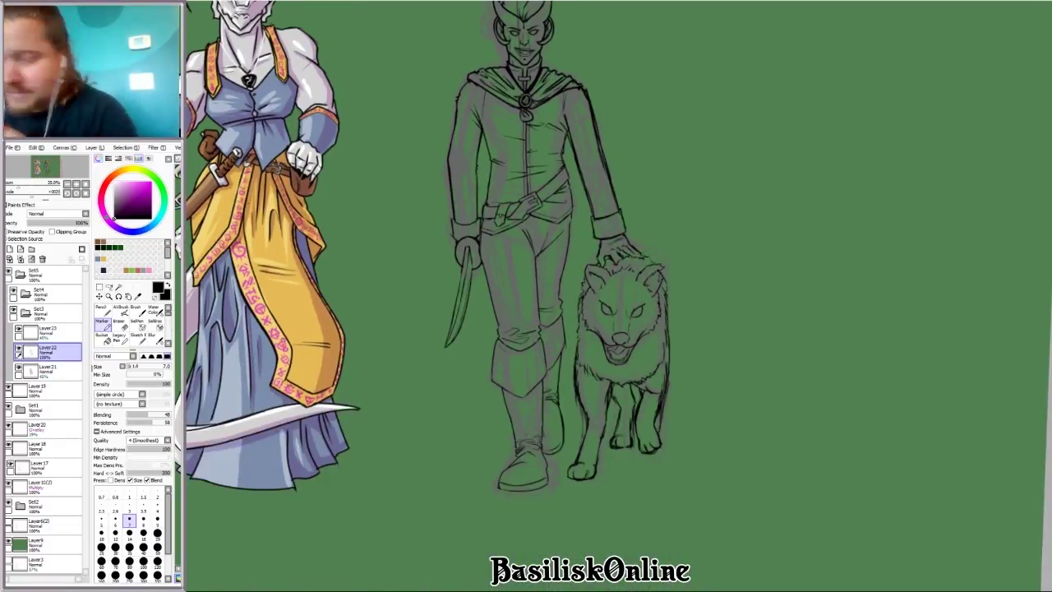
pyautogui.scroll(4, 437, 224)
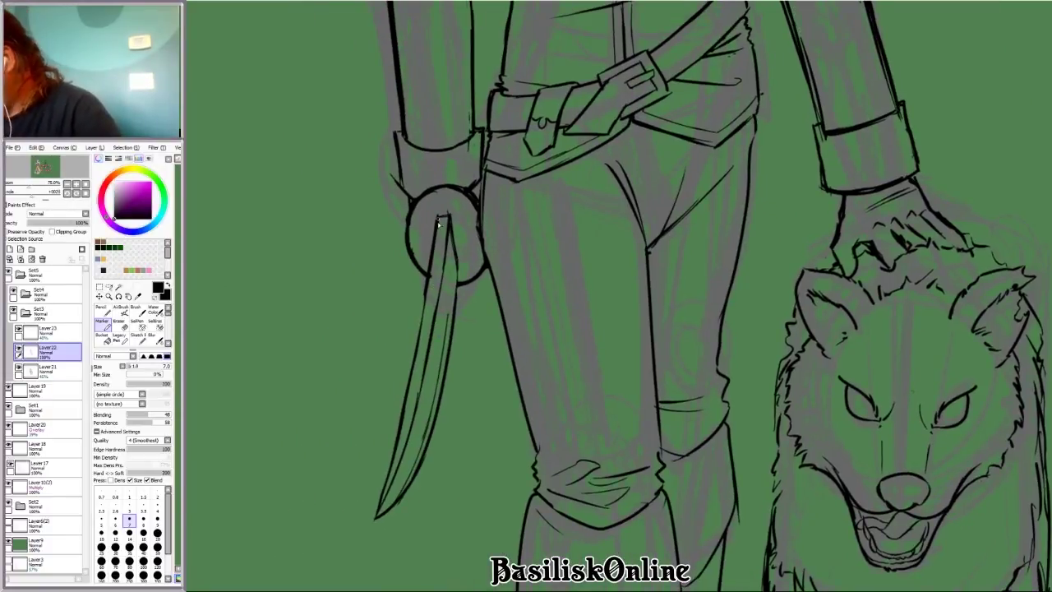
pyautogui.scroll(-2, 448, 337)
# Step: Reshape the sword with a longer, more strongly curved tip and erase the old tip lines inside it
pyautogui.moveTo(499, 247); pyautogui.dragTo(429, 449)
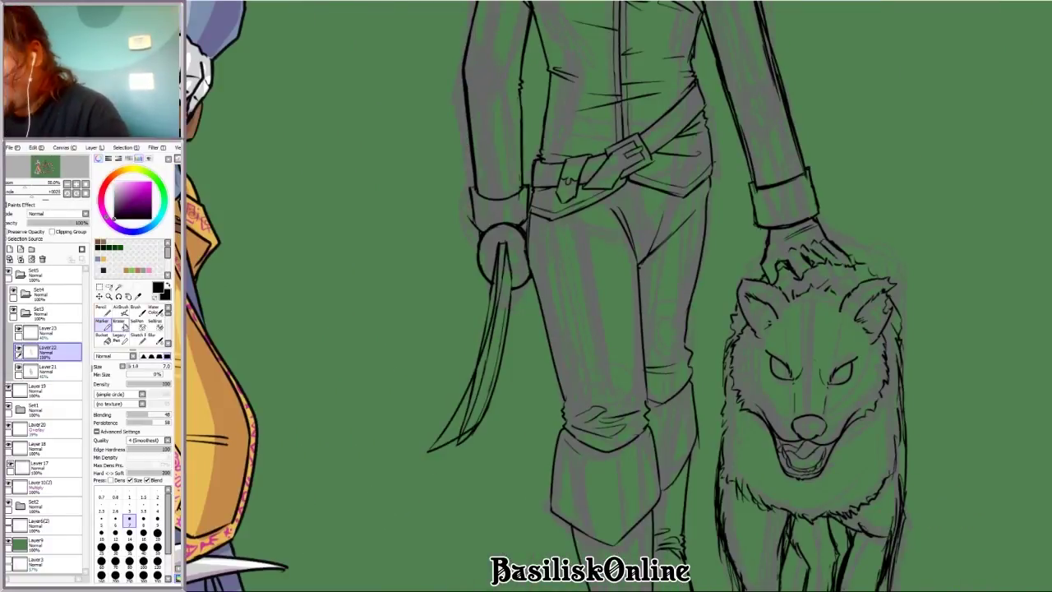
pyautogui.click(124, 326)
pyautogui.scroll(1, 407, 390)
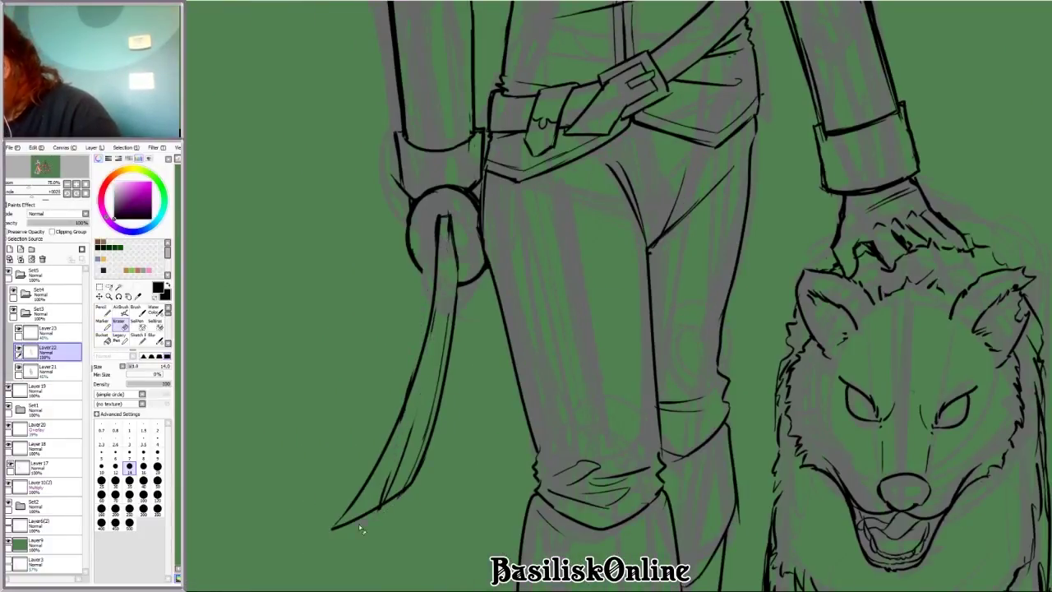
pyautogui.click(101, 322)
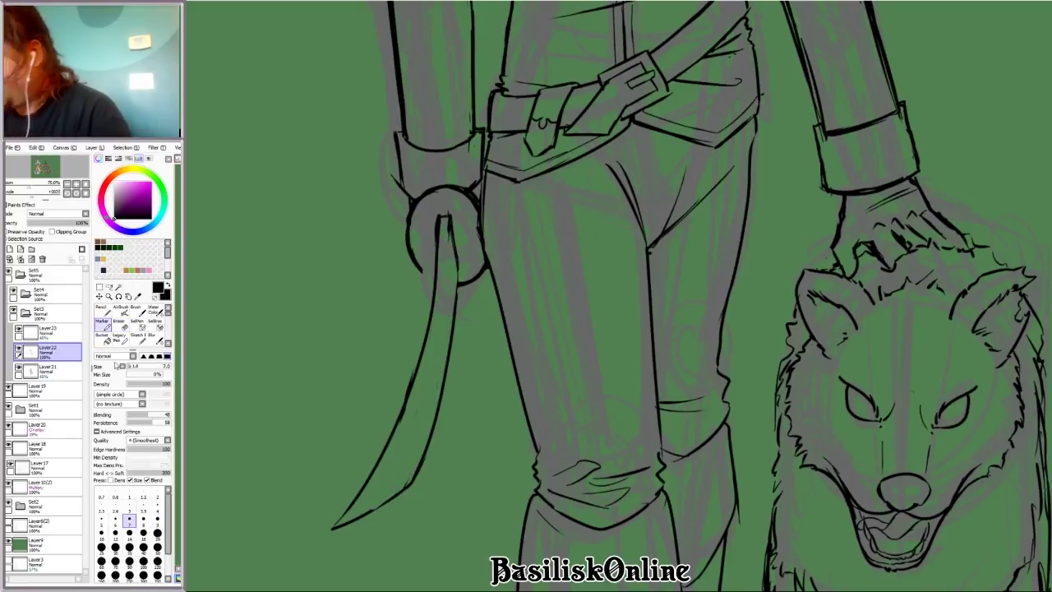
# Step: Draw an inner line following the curved blade's outer edge from the fist to the tip
pyautogui.moveTo(424, 364); pyautogui.dragTo(340, 531)
pyautogui.press('End')
pyautogui.press('End')
pyautogui.press('End')
pyautogui.press('End')
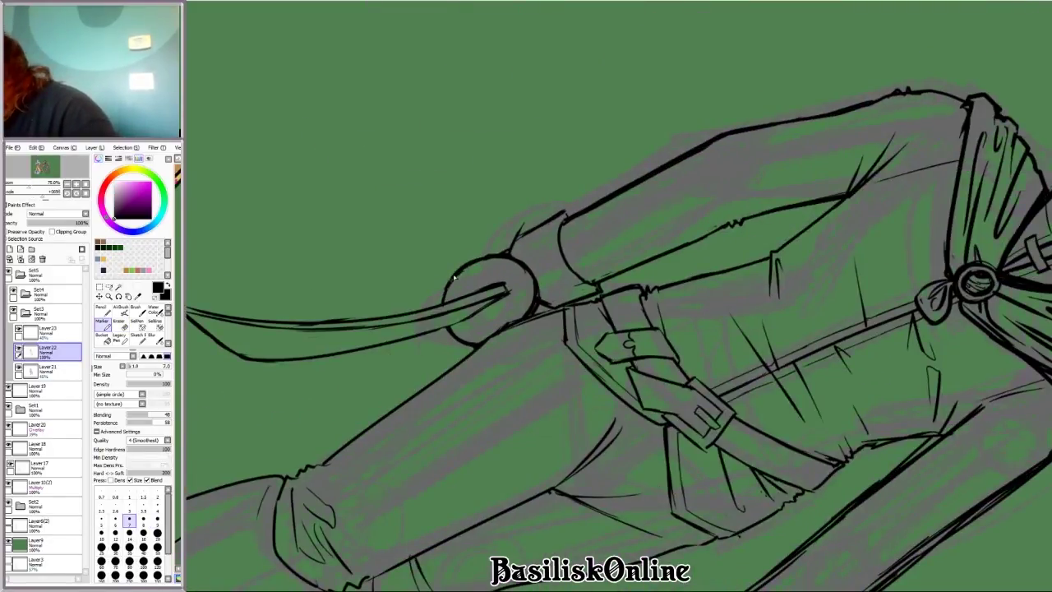
pyautogui.press('Delete')
pyautogui.scroll(-5, 762, 481)
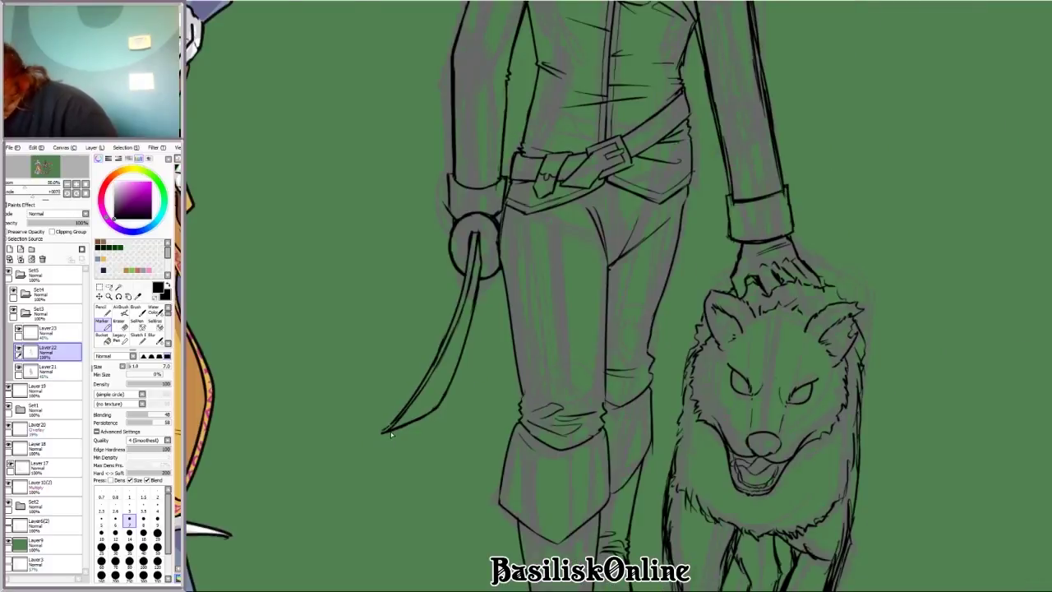
pyautogui.press('End')
# Step: Hide the rough sketch layers, flip the man-and-wolf line art horizontally and place it further from the coloured character
pyautogui.moveTo(763, 481); pyautogui.dragTo(885, 327)
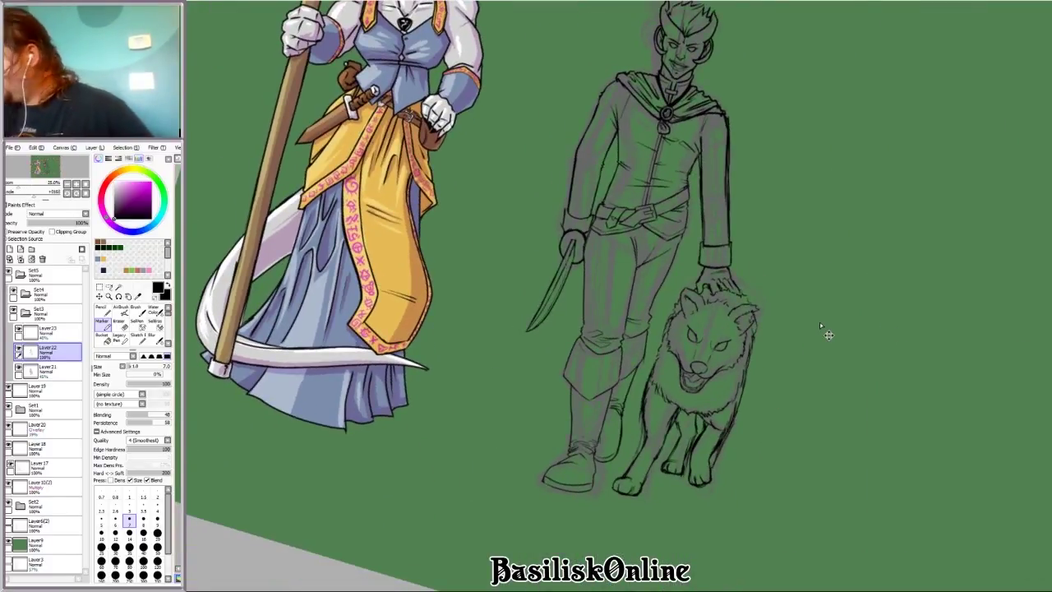
pyautogui.press('Delete')
pyautogui.moveTo(830, 435); pyautogui.dragTo(633, 224)
pyautogui.scroll(5, 633, 223)
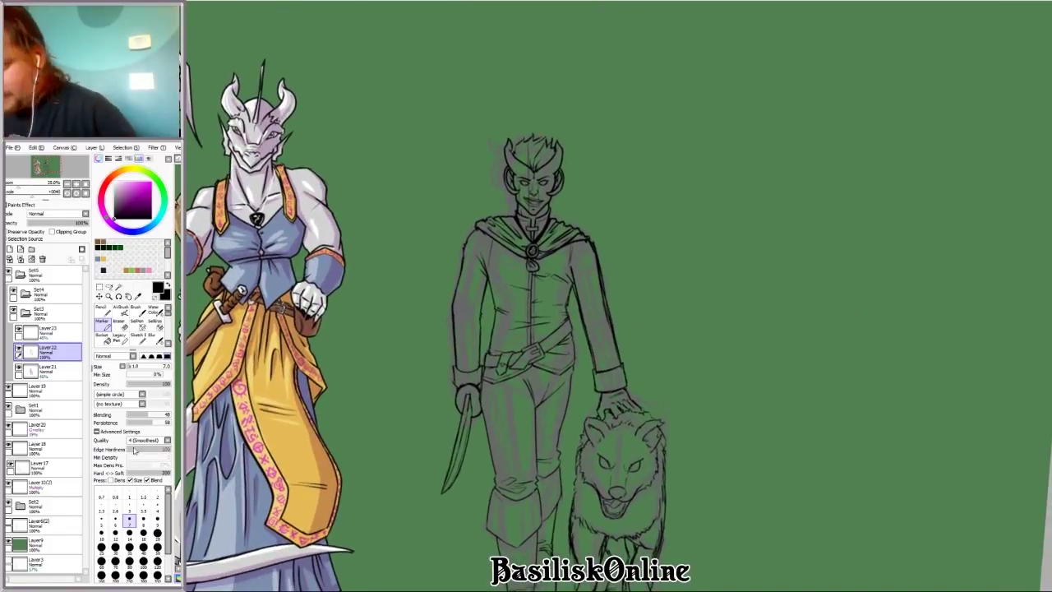
pyautogui.press('h')
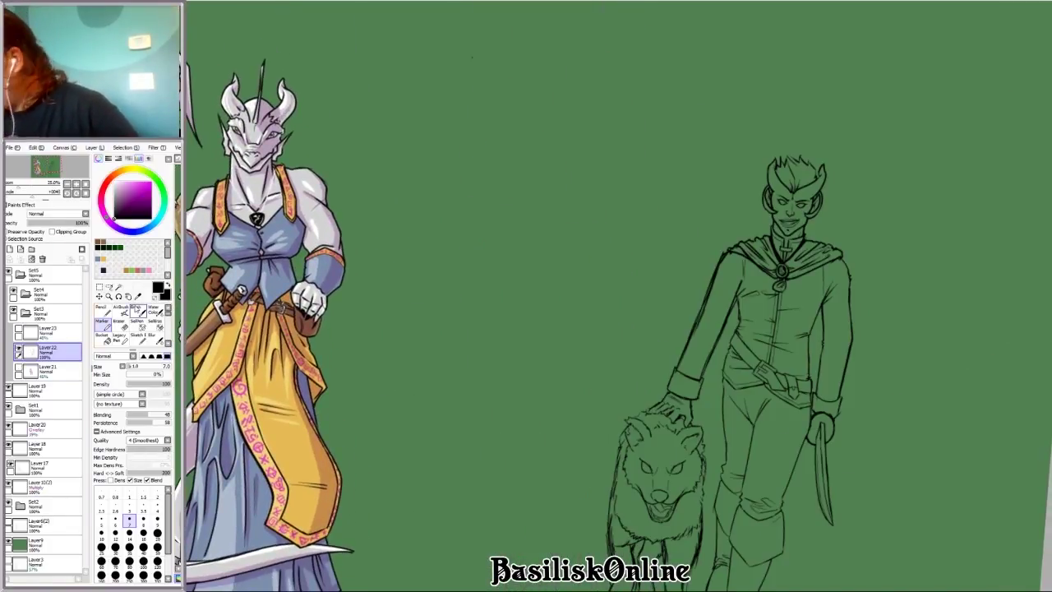
pyautogui.scroll(2, 683, 368)
pyautogui.scroll(4, 683, 367)
pyautogui.moveTo(519, 398); pyautogui.dragTo(818, 355)
pyautogui.scroll(-3, 885, 254)
pyautogui.moveTo(885, 254); pyautogui.dragTo(575, 461)
# Step: Rework the jaw line below the ear on the left side of the man's face with Marker and Eraser
pyautogui.scroll(3, 832, 272)
pyautogui.scroll(2, 562, 377)
pyautogui.press('Delete')
pyautogui.scroll(-3, 650, 376)
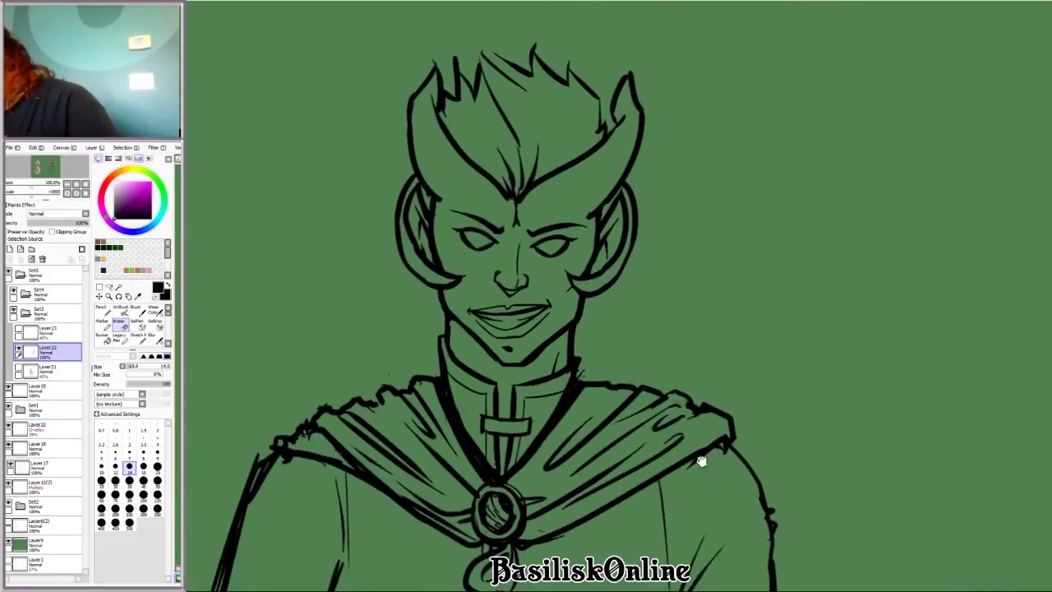
pyautogui.scroll(2, 700, 463)
pyautogui.scroll(-3, 726, 413)
pyautogui.scroll(1, 695, 262)
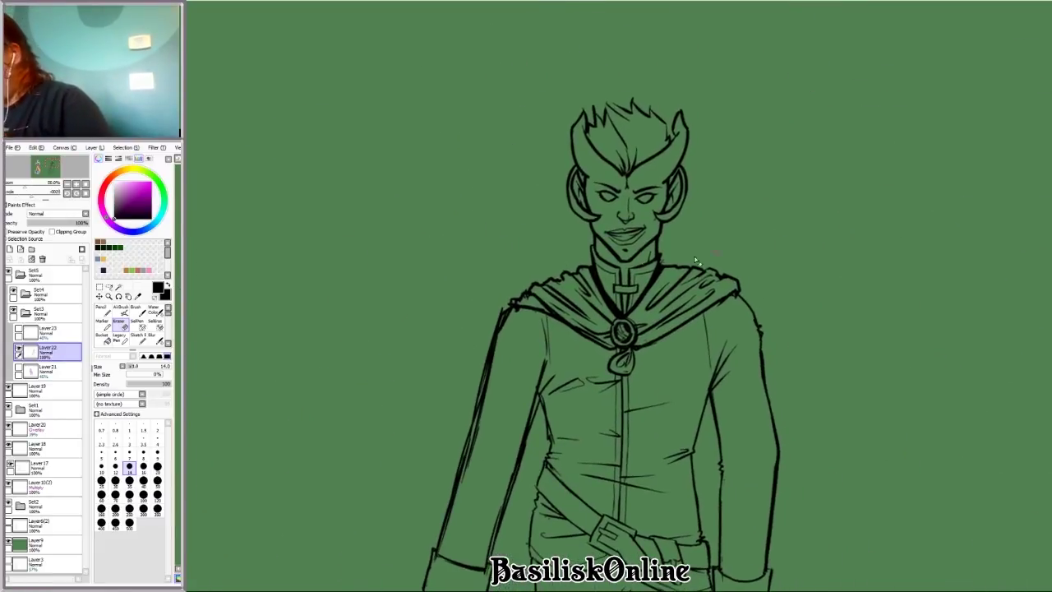
pyautogui.scroll(2, 623, 245)
pyautogui.scroll(1, 575, 238)
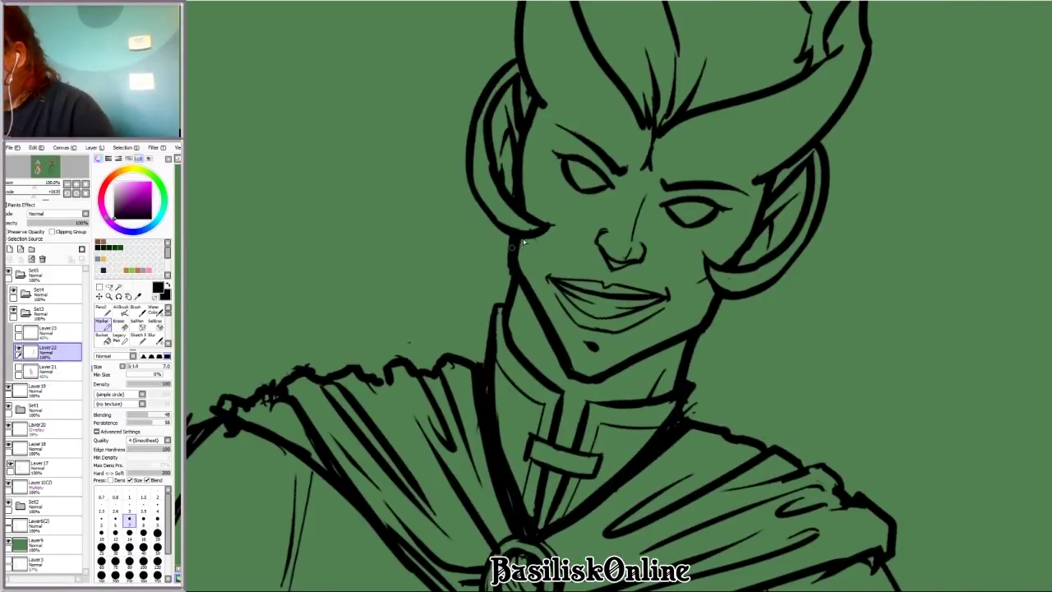
pyautogui.moveTo(575, 238)
pyautogui.mouseDown()
pyautogui.moveTo(549, 222)
pyautogui.moveTo(550, 311)
pyautogui.mouseUp()
pyautogui.press('e')
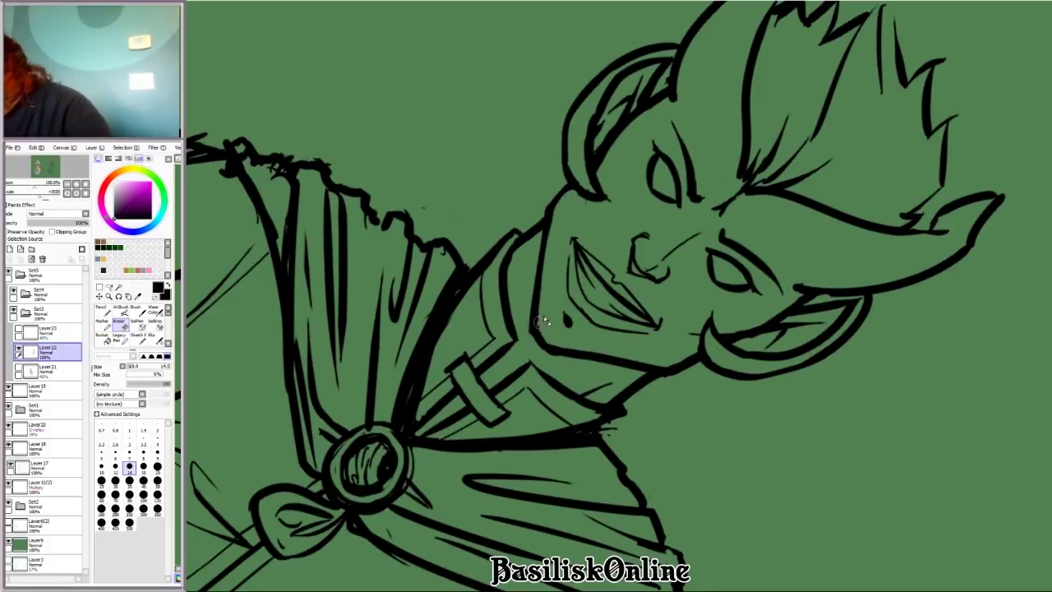
pyautogui.scroll(-3, 542, 322)
# Step: Redraw the neck line between the jaw and the collar on the right side of the man's face
pyautogui.press('Home')
pyautogui.scroll(3, 798, 270)
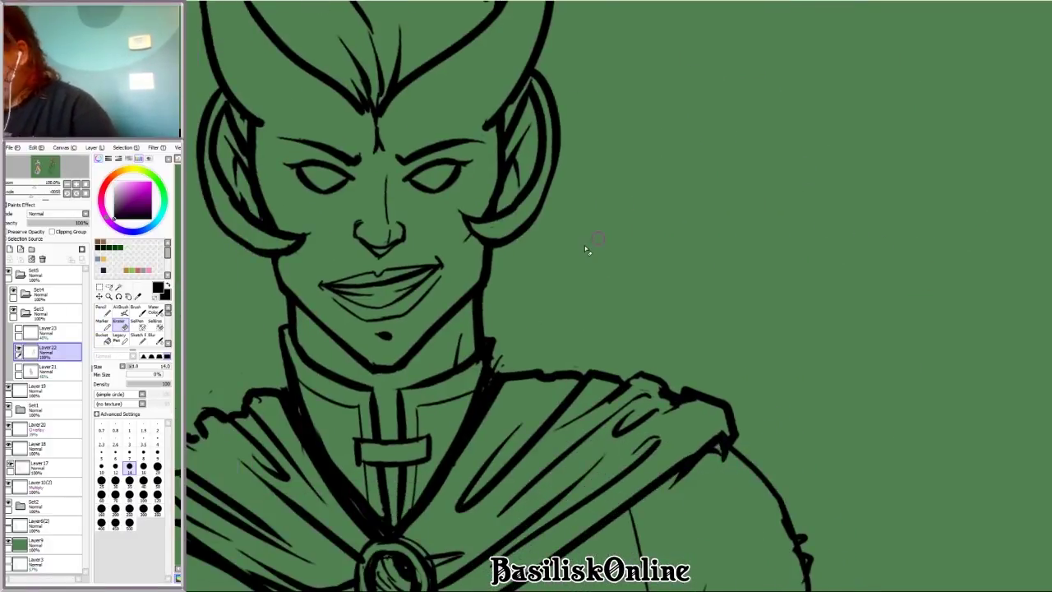
pyautogui.press('n')
pyautogui.moveTo(483, 240); pyautogui.dragTo(475, 349)
pyautogui.press('e')
pyautogui.press('n')
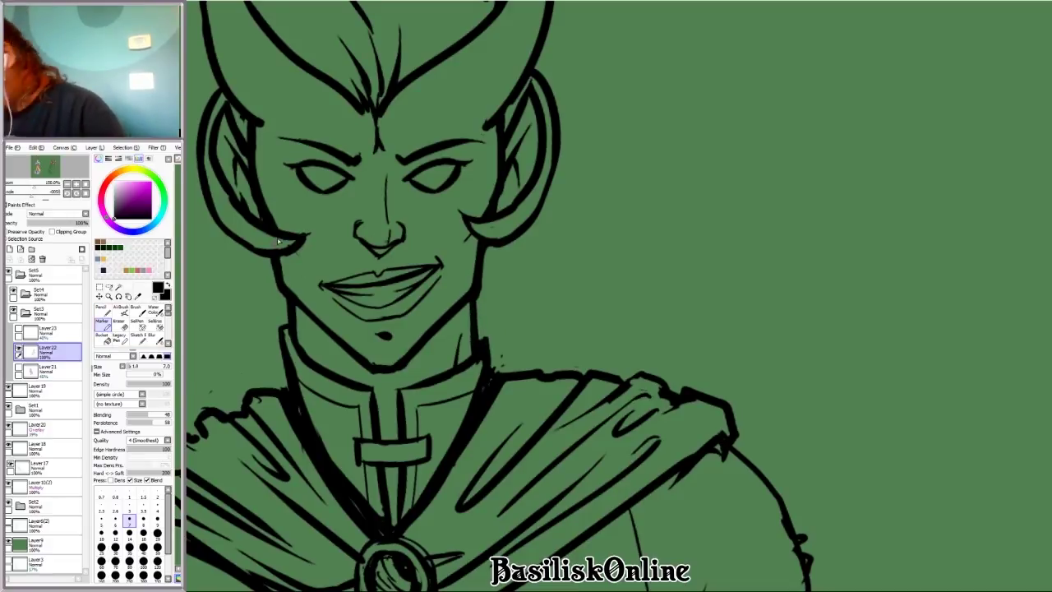
# Step: Refine the inner edge of the man's horn and the hair strands beside it with the Marker
pyautogui.scroll(-4, 278, 241)
pyautogui.moveTo(559, 291); pyautogui.dragTo(550, 312)
pyautogui.scroll(3, 561, 417)
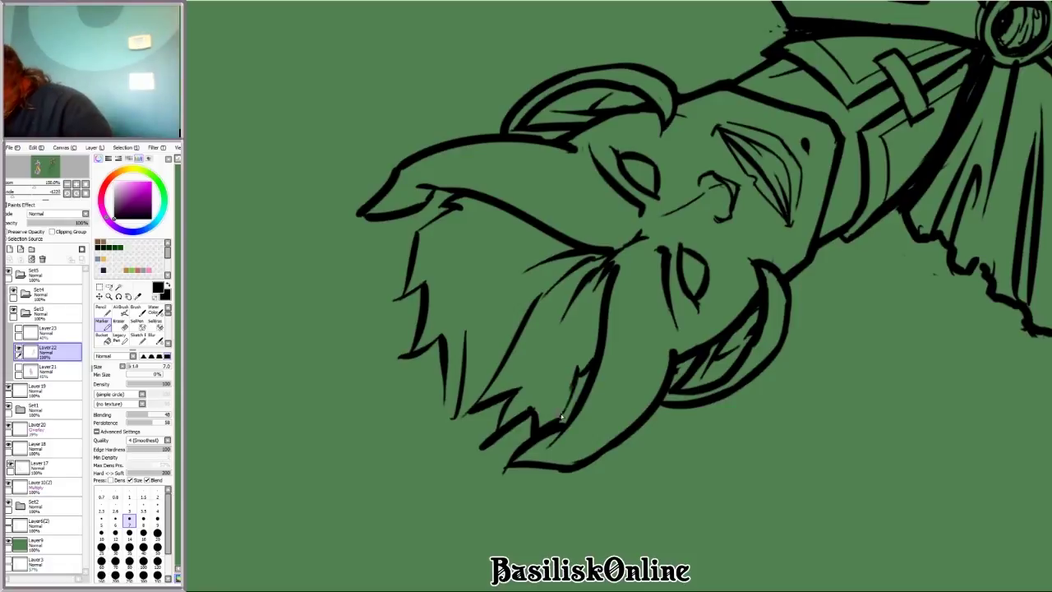
pyautogui.scroll(-3, 541, 276)
pyautogui.moveTo(541, 276); pyautogui.dragTo(653, 426)
pyautogui.scroll(3, 575, 220)
pyautogui.moveTo(608, 209)
pyautogui.mouseDown()
pyautogui.moveTo(560, 256)
pyautogui.moveTo(519, 251)
pyautogui.mouseUp()
pyautogui.moveTo(801, 397); pyautogui.dragTo(634, 339)
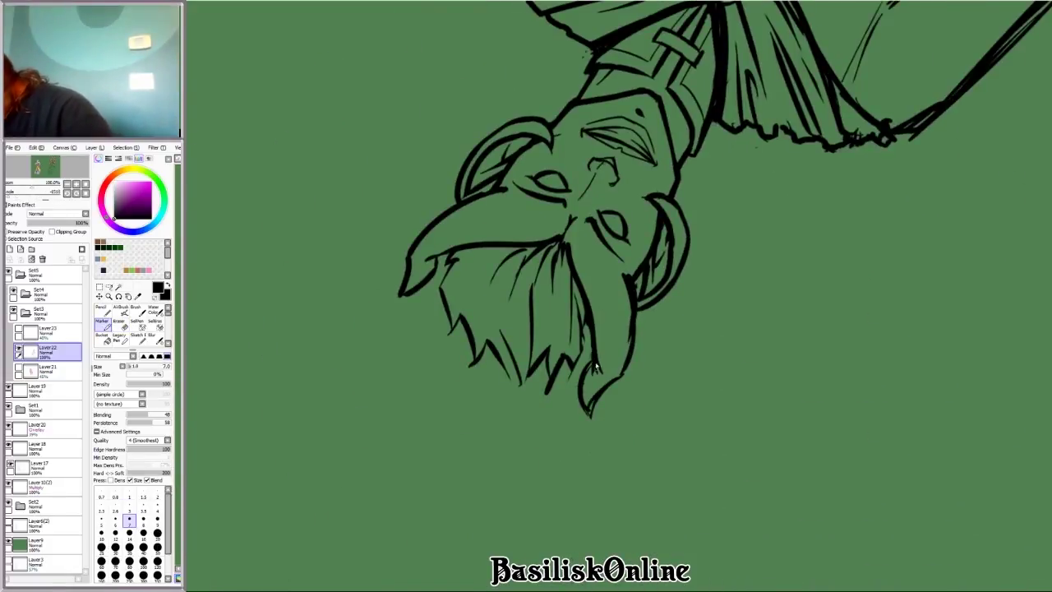
pyautogui.moveTo(571, 371)
pyautogui.mouseDown()
pyautogui.moveTo(838, 422)
pyautogui.moveTo(624, 329)
pyautogui.mouseUp()
pyautogui.scroll(-3, 838, 422)
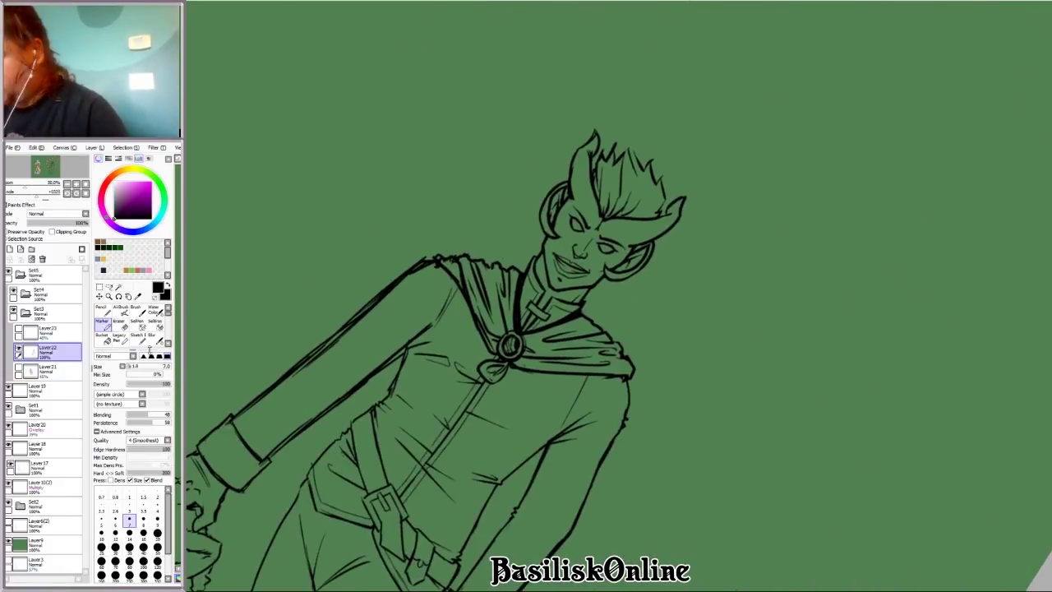
# Step: Touch up the rim and inner lines of the man's left-hand ear with the Marker and a size 7 Eraser
pyautogui.scroll(4, 515, 236)
pyautogui.press('e')
pyautogui.moveTo(826, 402)
pyautogui.mouseDown()
pyautogui.moveTo(728, 136)
pyautogui.moveTo(704, 220)
pyautogui.moveTo(493, 246)
pyautogui.mouseUp()
pyautogui.scroll(4, 420, 216)
pyautogui.press('b')
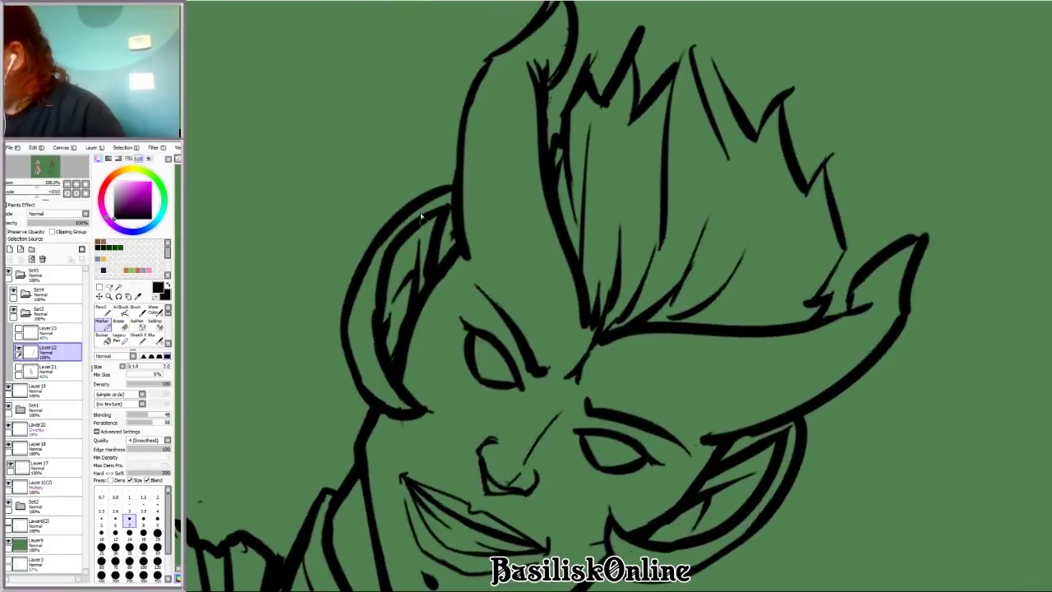
pyautogui.press('e')
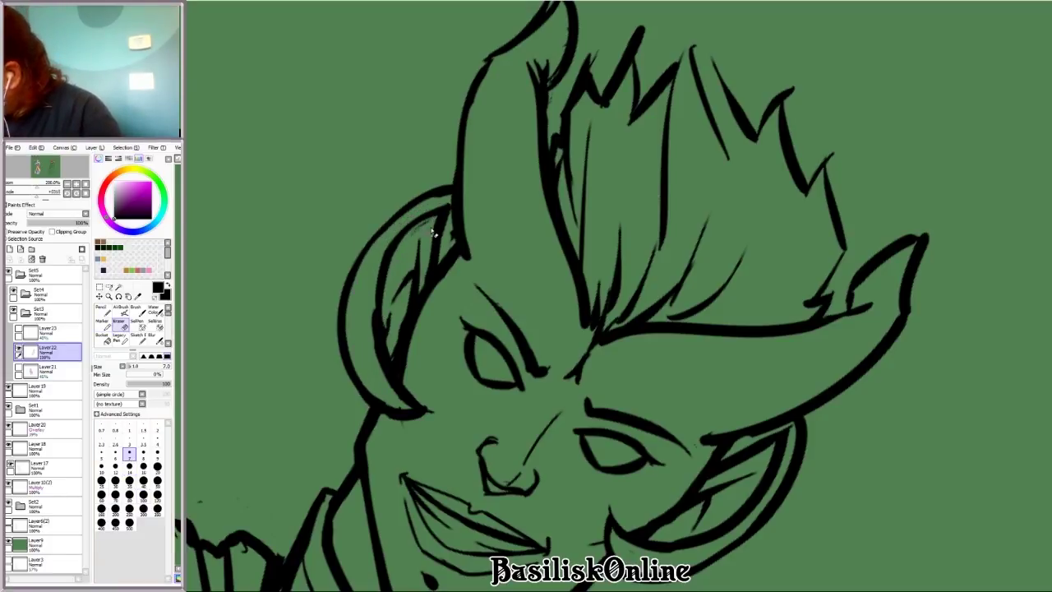
# Step: Clean up the rim and inner lines of the man's other ear, below the right-hand horn
pyautogui.scroll(-3, 433, 231)
pyautogui.moveTo(802, 258); pyautogui.dragTo(770, 287)
pyautogui.scroll(3, 610, 251)
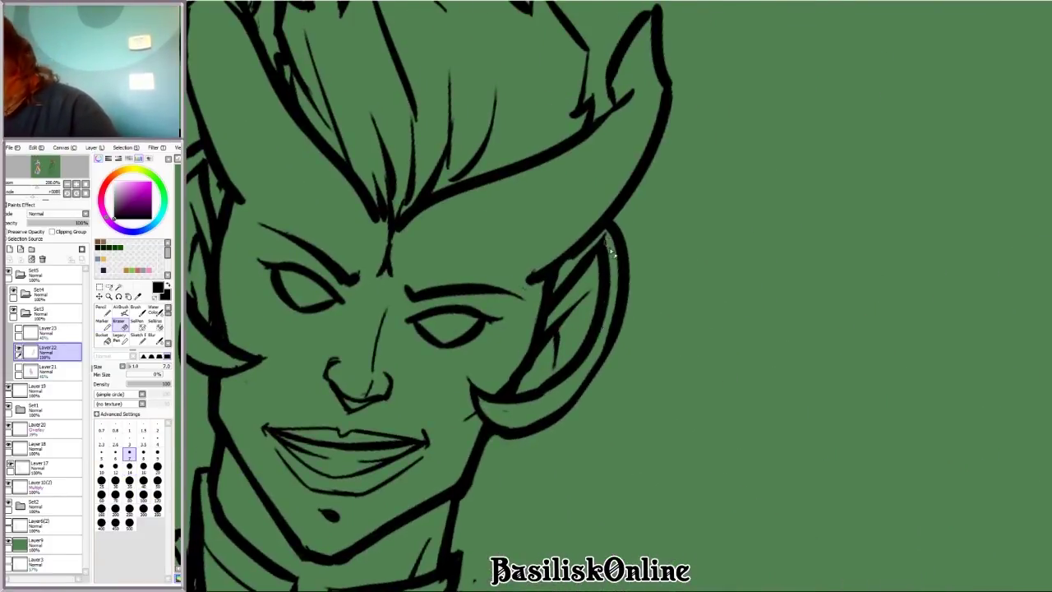
pyautogui.moveTo(610, 252)
pyautogui.mouseDown()
pyautogui.moveTo(582, 294)
pyautogui.moveTo(646, 183)
pyautogui.mouseUp()
pyautogui.scroll(-3, 581, 259)
pyautogui.scroll(4, 661, 410)
pyautogui.scroll(-3, 661, 411)
pyautogui.moveTo(661, 411); pyautogui.dragTo(582, 394)
pyautogui.scroll(1, 559, 462)
pyautogui.scroll(4, 582, 394)
pyautogui.scroll(-3, 618, 333)
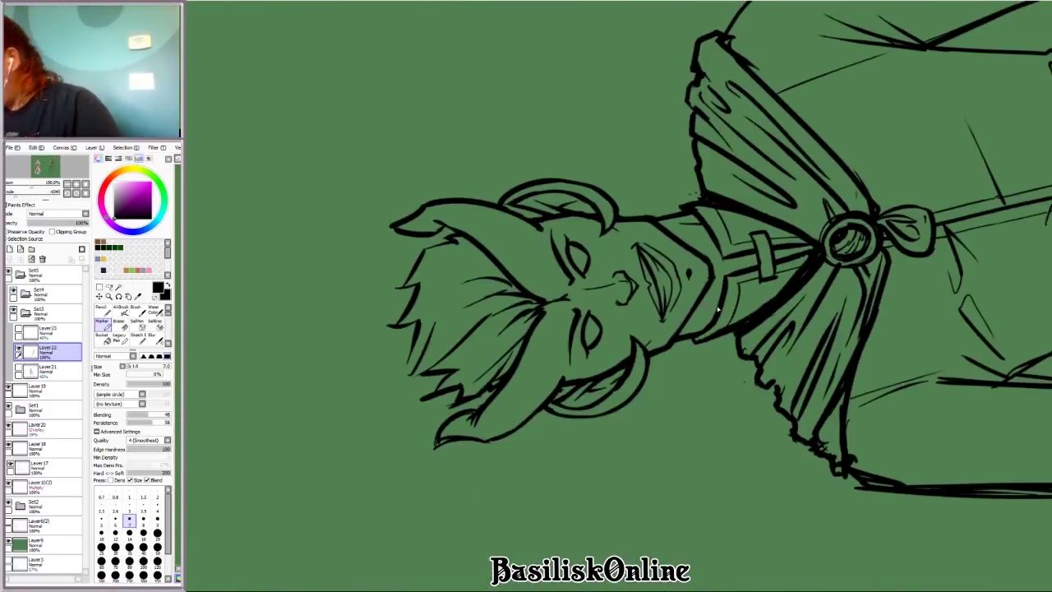
# Step: Tidy the neck and collar lines where they meet the cloak's shoulder with the Marker and a size 7 Eraser
pyautogui.moveTo(618, 334)
pyautogui.mouseDown()
pyautogui.moveTo(761, 283)
pyautogui.moveTo(526, 323)
pyautogui.moveTo(803, 350)
pyautogui.moveTo(637, 275)
pyautogui.mouseUp()
pyautogui.scroll(3, 526, 323)
pyautogui.scroll(2, 526, 323)
pyautogui.scroll(1, 804, 350)
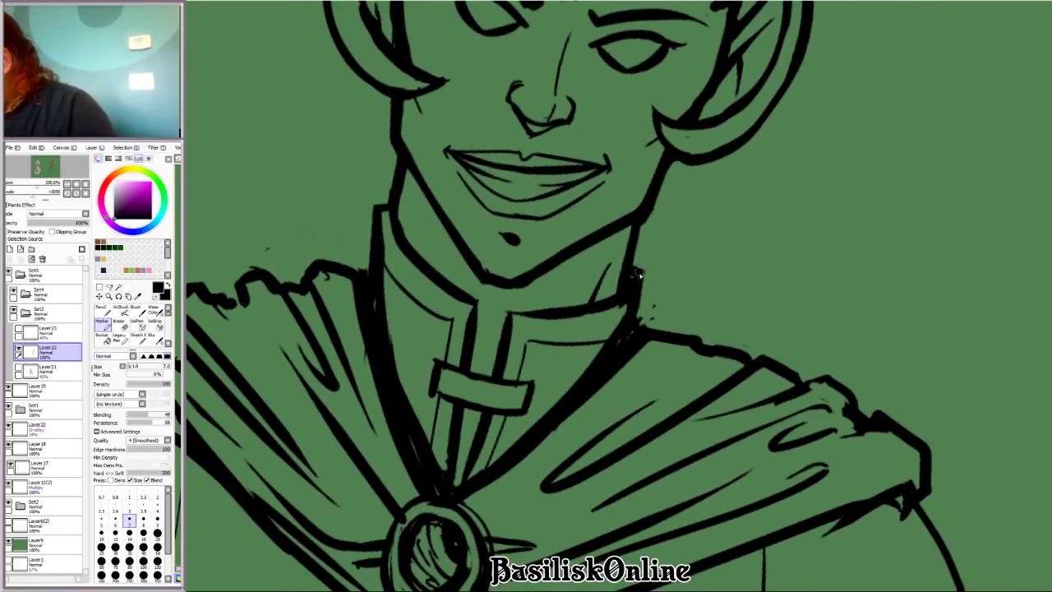
pyautogui.press('e')
pyautogui.scroll(-3, 654, 312)
pyautogui.moveTo(653, 313); pyautogui.dragTo(602, 327)
pyautogui.scroll(3, 603, 327)
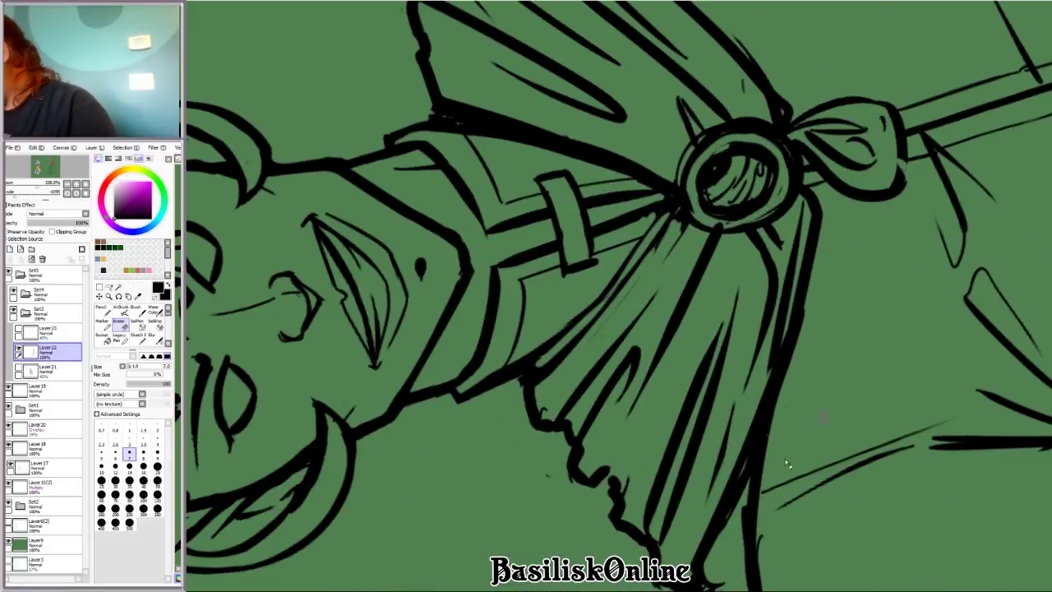
# Step: Erase the stray lines between the collar strap and the cloak brooch with the size 7 Eraser
pyautogui.scroll(3, 785, 459)
pyautogui.moveTo(764, 423); pyautogui.dragTo(739, 587)
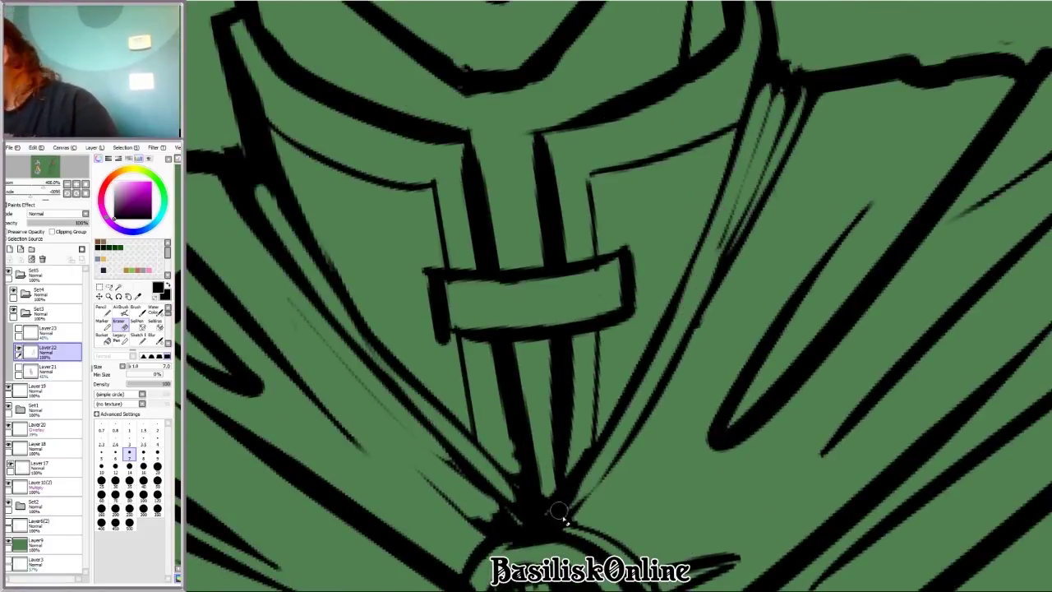
pyautogui.scroll(-3, 542, 333)
pyautogui.scroll(1, 543, 332)
pyautogui.scroll(2, 543, 332)
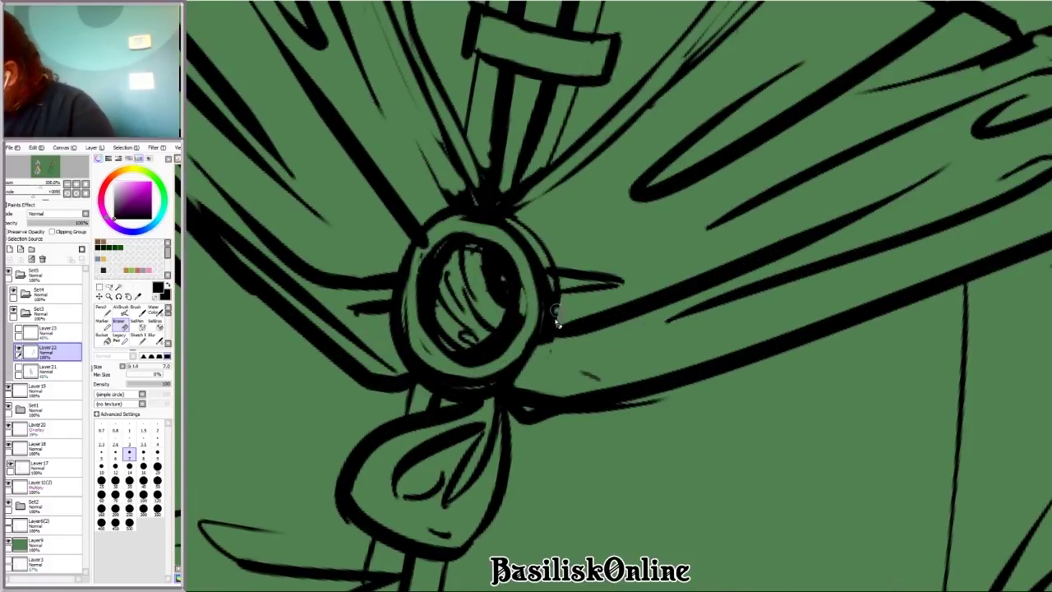
# Step: Clean up the brooch's rim and the cloak folds and edges around it with the Eraser
pyautogui.scroll(3, 496, 299)
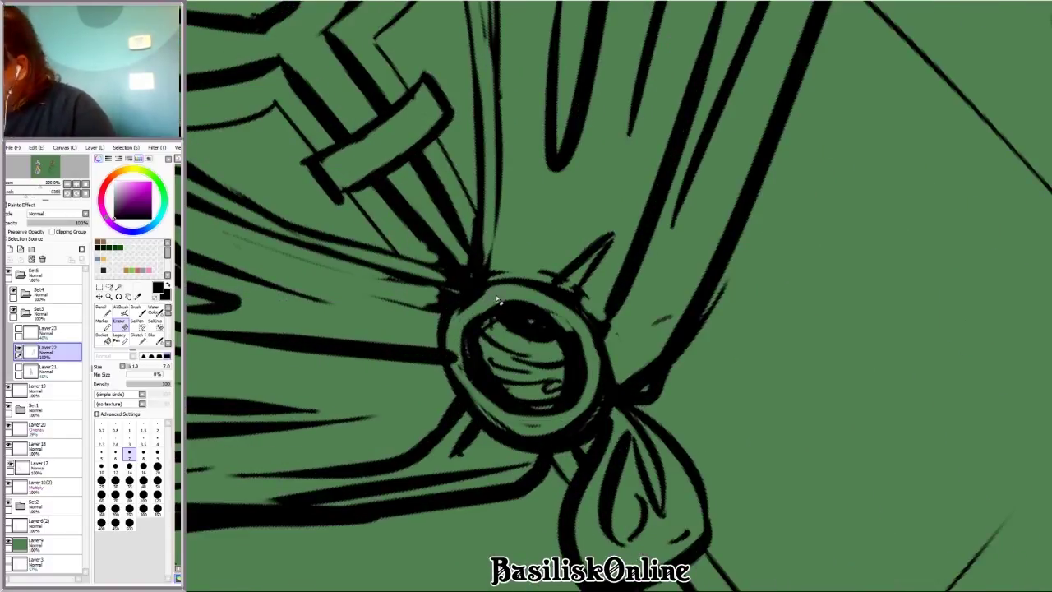
pyautogui.moveTo(486, 298); pyautogui.dragTo(723, 199)
pyautogui.scroll(-3, 693, 369)
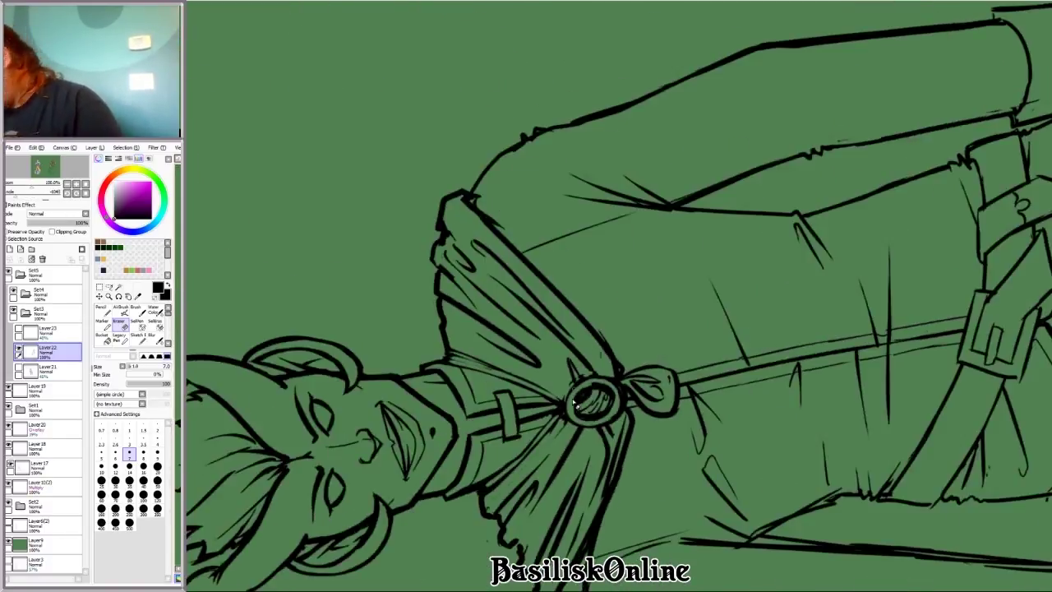
pyautogui.scroll(3, 693, 369)
pyautogui.moveTo(429, 280); pyautogui.dragTo(787, 228)
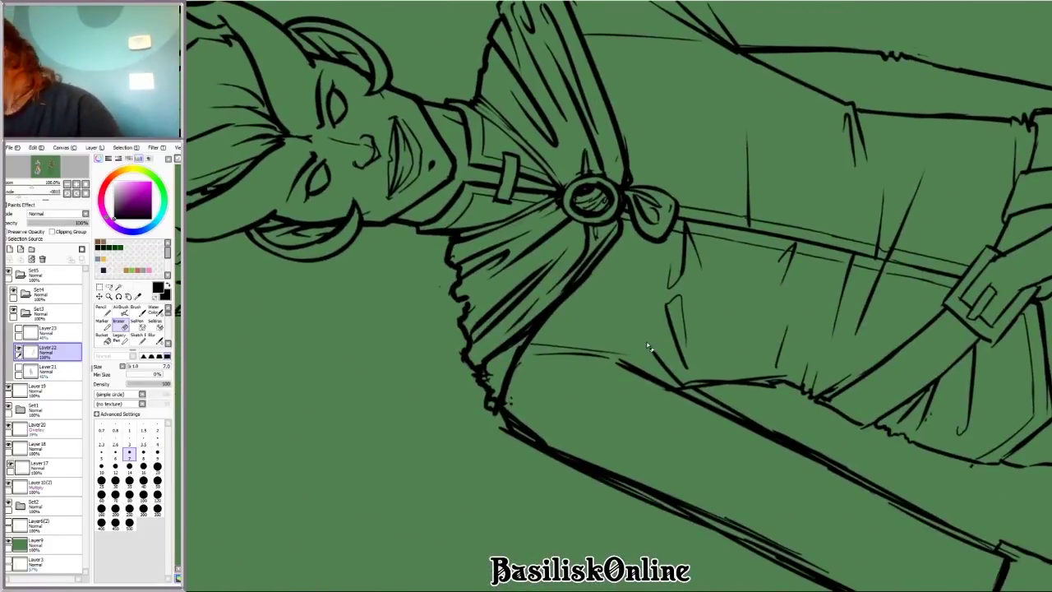
pyautogui.scroll(-3, 827, 298)
pyautogui.moveTo(827, 299)
pyautogui.mouseDown()
pyautogui.moveTo(676, 287)
pyautogui.moveTo(695, 305)
pyautogui.moveTo(709, 181)
pyautogui.mouseUp()
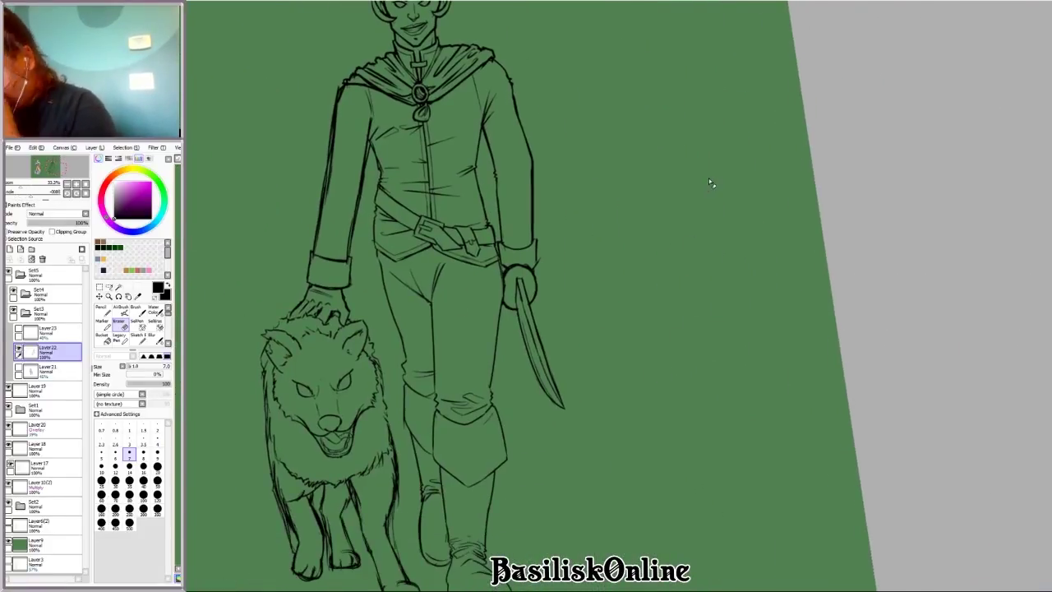
# Step: Thicken the outline of the sleeve and cuff on the wolf's side with a size 10 Marker
pyautogui.click(102, 326)
pyautogui.scroll(-1, 228, 526)
pyautogui.scroll(4, 308, 262)
pyautogui.moveTo(308, 262); pyautogui.dragTo(459, 233)
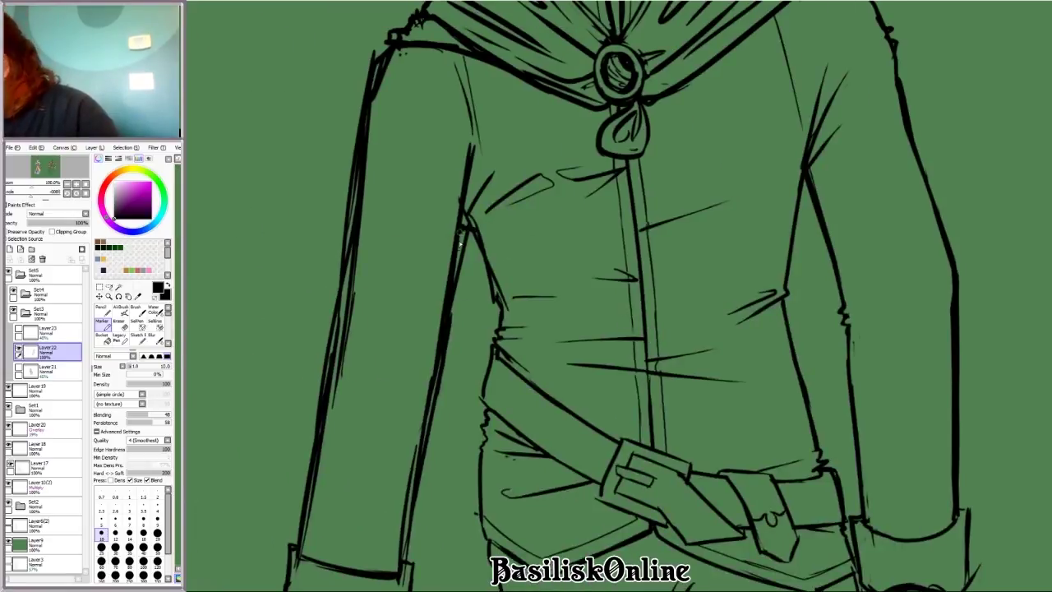
pyautogui.scroll(-2, 495, 327)
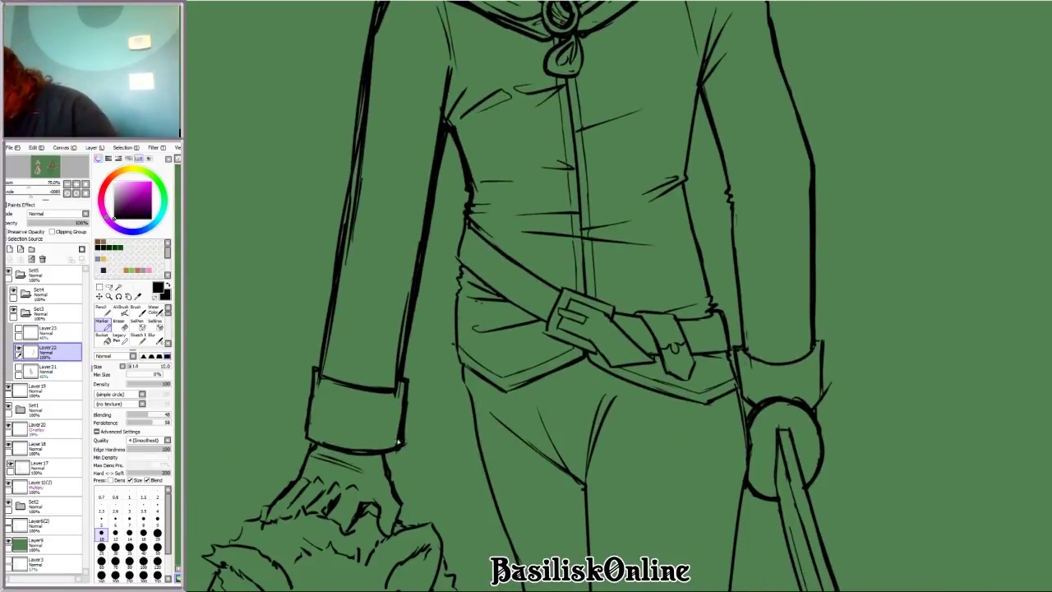
pyautogui.scroll(-2, 323, 348)
# Step: Refine the edges and corners of the sleeve and cuff above the wolf with the Eraser and Marker
pyautogui.press('e')
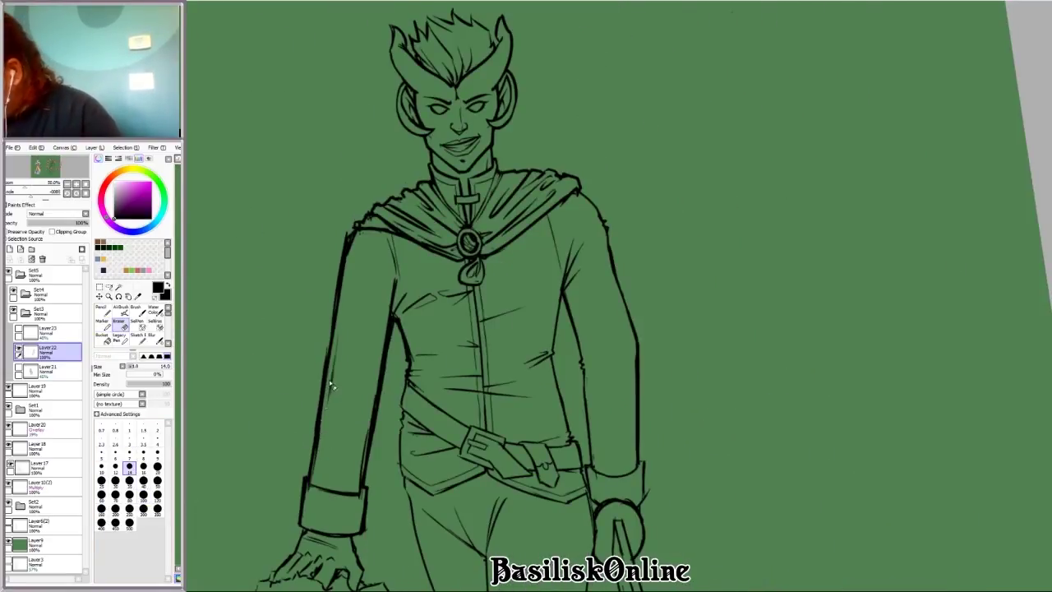
pyautogui.press('Delete')
pyautogui.press('b')
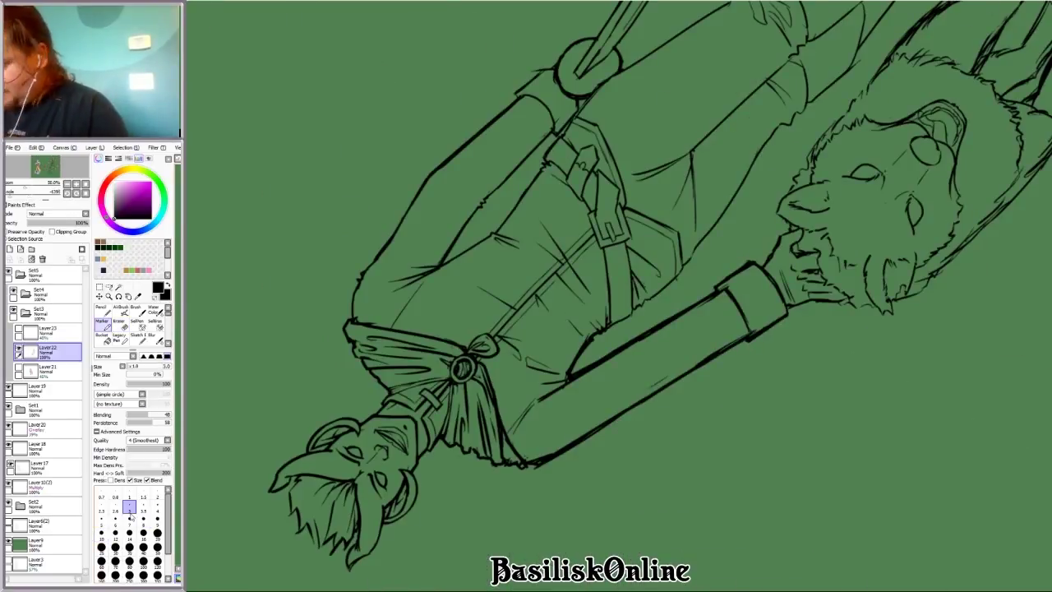
pyautogui.scroll(3, 487, 535)
pyautogui.scroll(-2, 487, 535)
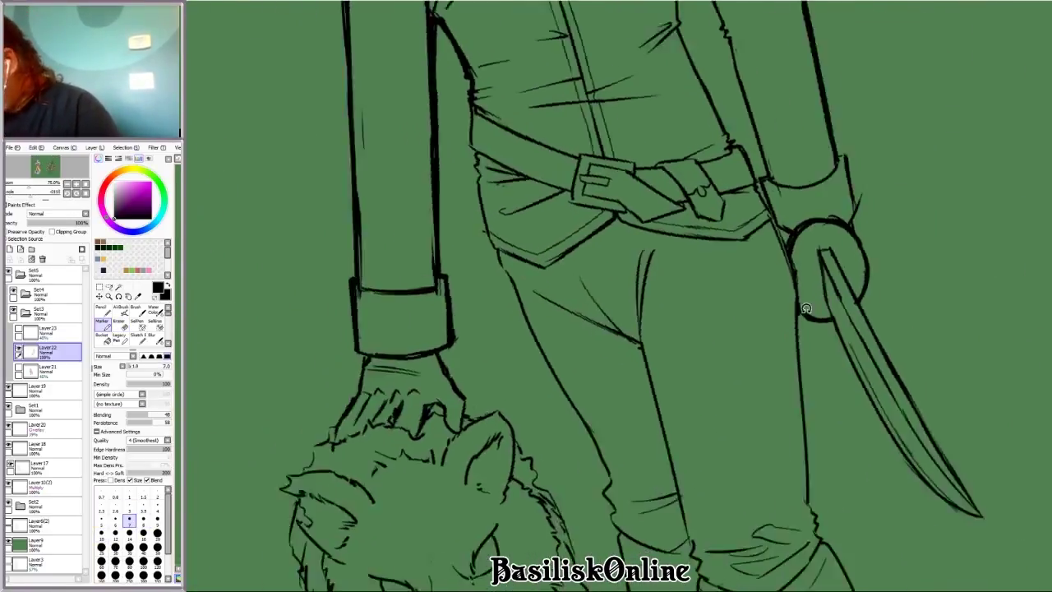
pyautogui.press('e')
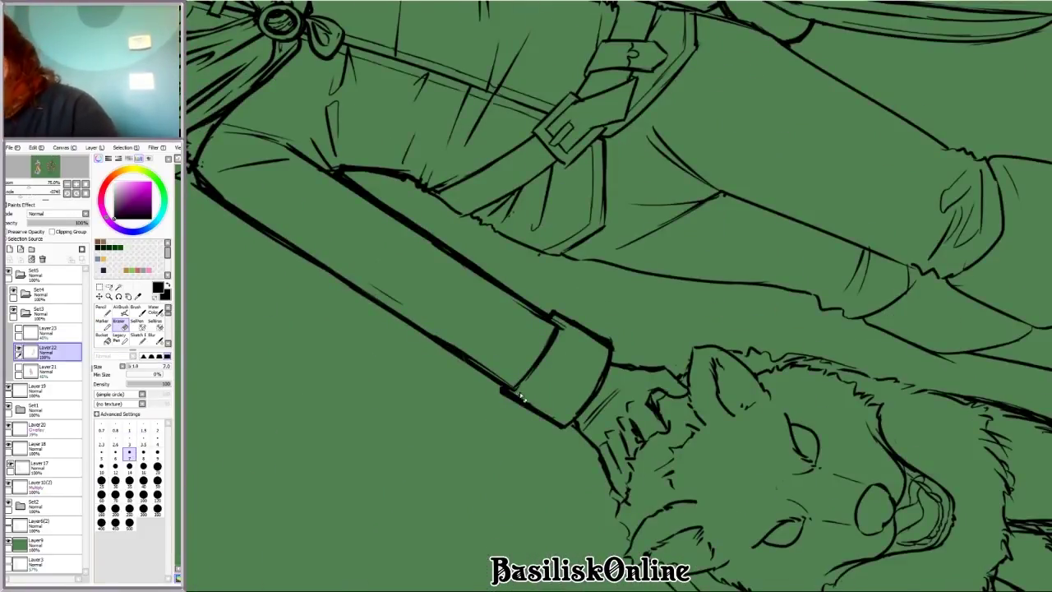
pyautogui.press('Delete')
pyautogui.scroll(-3, 548, 409)
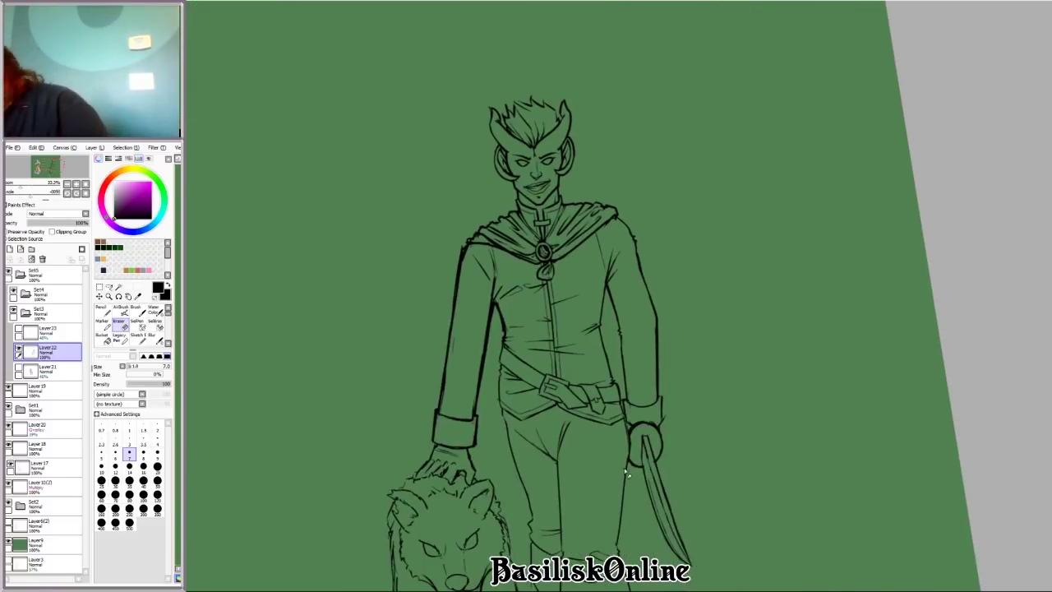
# Step: Thicken the tunic's side outlines and its lower hem around the belt with a size 10 Marker
pyautogui.press('b')
pyautogui.scroll(3, 488, 357)
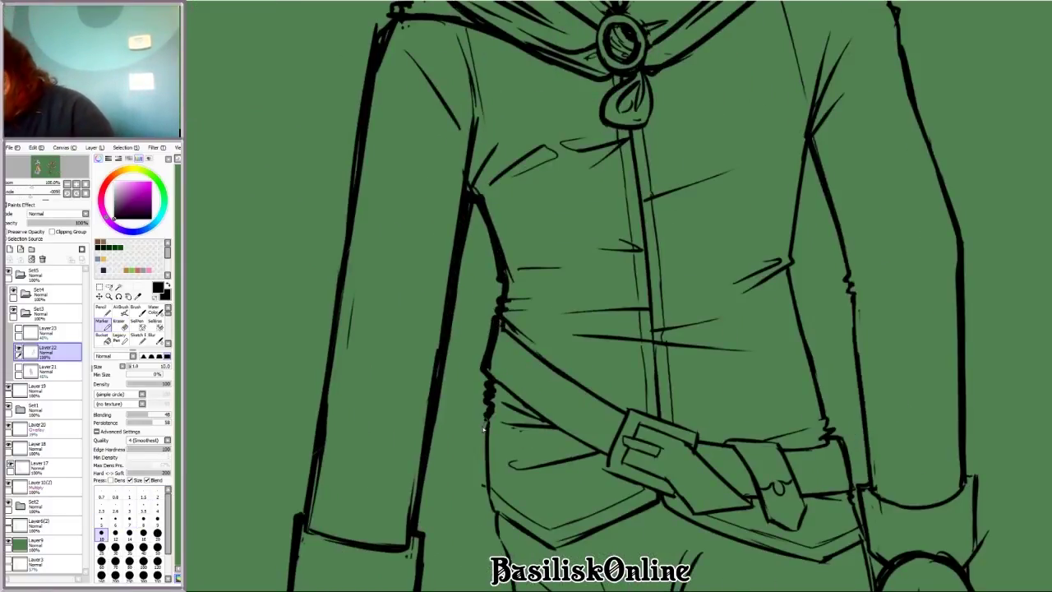
pyautogui.scroll(1, 669, 360)
pyautogui.moveTo(488, 509)
pyautogui.mouseDown()
pyautogui.moveTo(670, 360)
pyautogui.moveTo(748, 312)
pyautogui.moveTo(790, 228)
pyautogui.mouseUp()
pyautogui.press('Delete')
pyautogui.scroll(-1, 550, 423)
pyautogui.moveTo(550, 423); pyautogui.dragTo(576, 302)
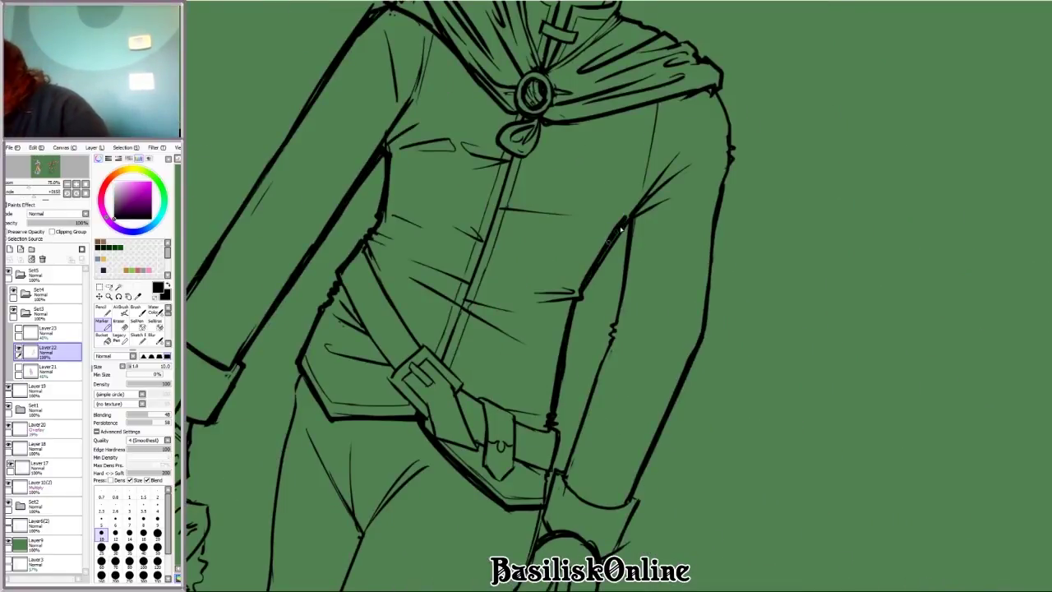
pyautogui.scroll(-3, 562, 474)
pyautogui.moveTo(563, 475); pyautogui.dragTo(704, 561)
pyautogui.scroll(-2, 704, 560)
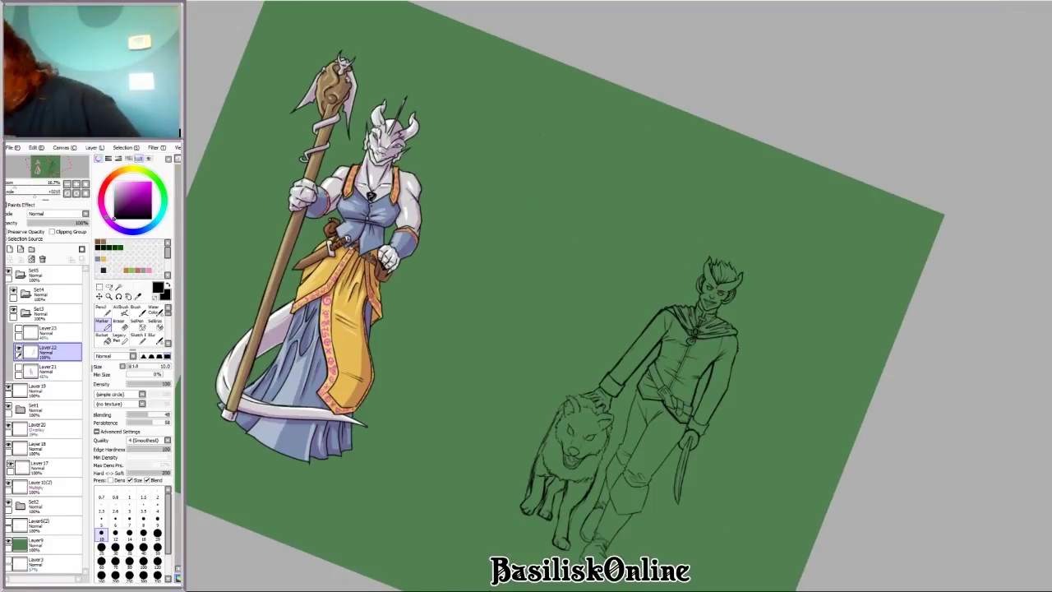
# Step: Erase the man's sword arm, hand and sword below the shoulder with a size 80 Eraser
pyautogui.press('e')
pyautogui.press('Home')
pyautogui.scroll(4, 664, 206)
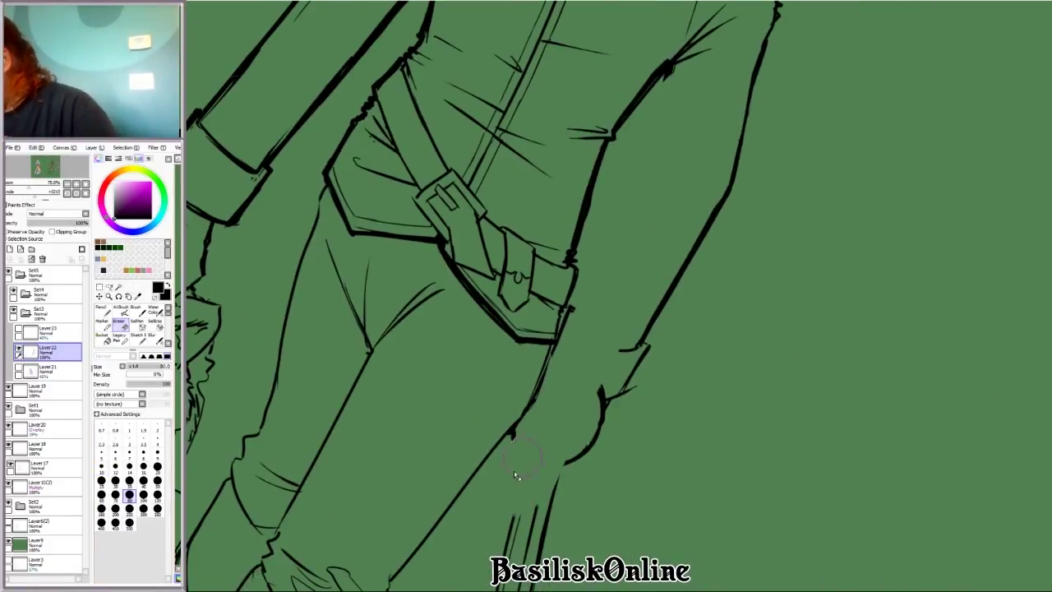
pyautogui.scroll(-4, 514, 471)
pyautogui.moveTo(704, 195); pyautogui.dragTo(789, 227)
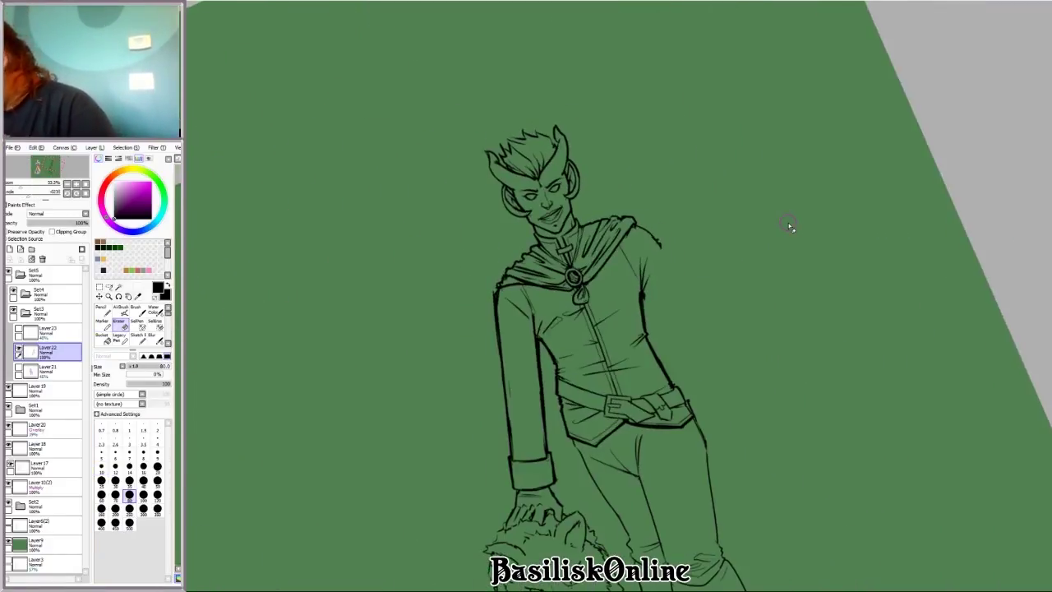
# Step: Sketch a cylinder for the new upper arm below the shoulder on Layer23 with a size 14 Marker
pyautogui.press('b')
pyautogui.click(47, 329)
pyautogui.press('Home')
pyautogui.scroll(3, 822, 271)
pyautogui.moveTo(873, 317); pyautogui.dragTo(688, 261)
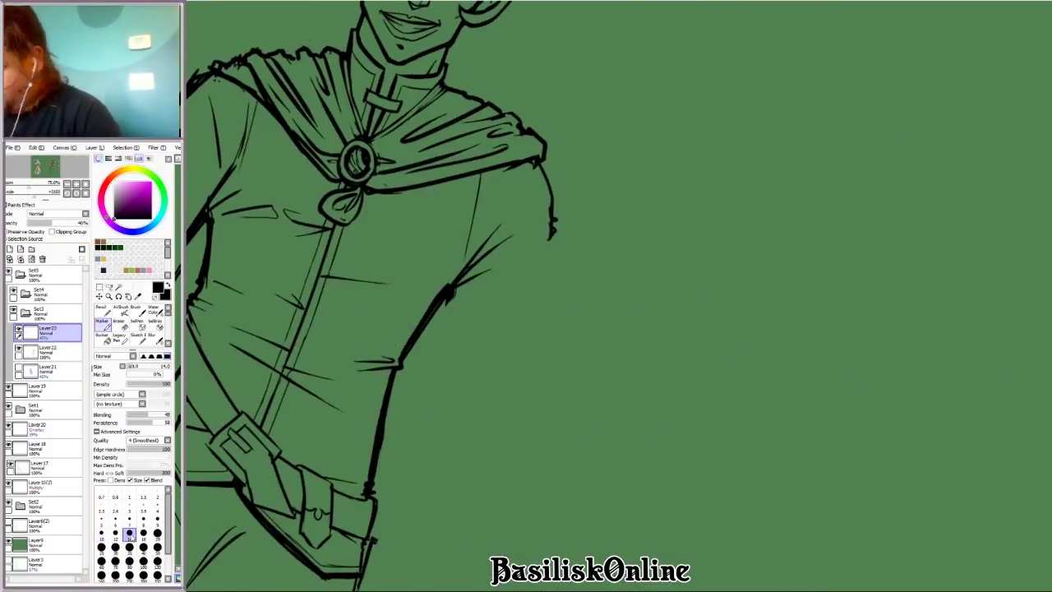
pyautogui.moveTo(456, 289); pyautogui.dragTo(462, 392)
pyautogui.moveTo(534, 221); pyautogui.dragTo(542, 272)
pyautogui.moveTo(517, 338); pyautogui.dragTo(526, 381)
pyautogui.press('Delete')
pyautogui.press('Delete')
pyautogui.press('Home')
pyautogui.moveTo(756, 254); pyautogui.dragTo(713, 169)
pyautogui.moveTo(429, 206); pyautogui.dragTo(509, 311)
pyautogui.moveTo(514, 132)
pyautogui.mouseDown()
pyautogui.moveTo(511, 313)
pyautogui.moveTo(450, 170)
pyautogui.mouseUp()
# Step: Build up the upper arm cylinder's lower end and sketch a round elbow joint beneath it
pyautogui.press('End')
pyautogui.press('End')
pyautogui.press('End')
pyautogui.press('End')
pyautogui.press('End')
pyautogui.press('End')
pyautogui.moveTo(534, 407)
pyautogui.mouseDown()
pyautogui.moveTo(363, 486)
pyautogui.moveTo(436, 552)
pyautogui.mouseUp()
pyautogui.moveTo(526, 485); pyautogui.dragTo(439, 559)
pyautogui.moveTo(383, 534); pyautogui.dragTo(443, 565)
pyautogui.moveTo(367, 483); pyautogui.dragTo(497, 411)
pyautogui.press('Home')
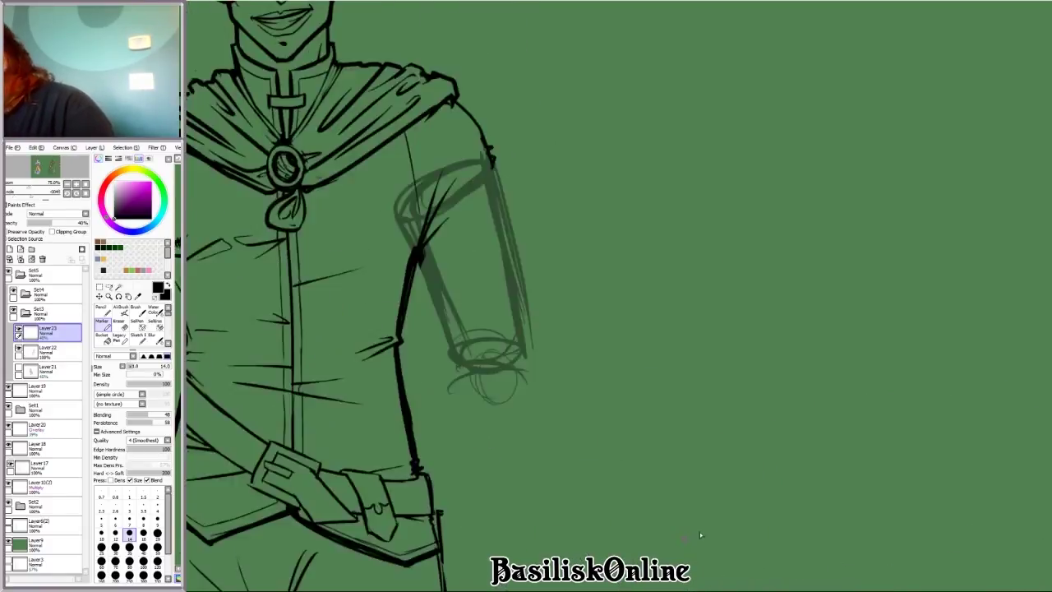
pyautogui.press('End')
pyautogui.press('Home')
pyautogui.press('End')
pyautogui.moveTo(448, 353); pyautogui.dragTo(493, 310)
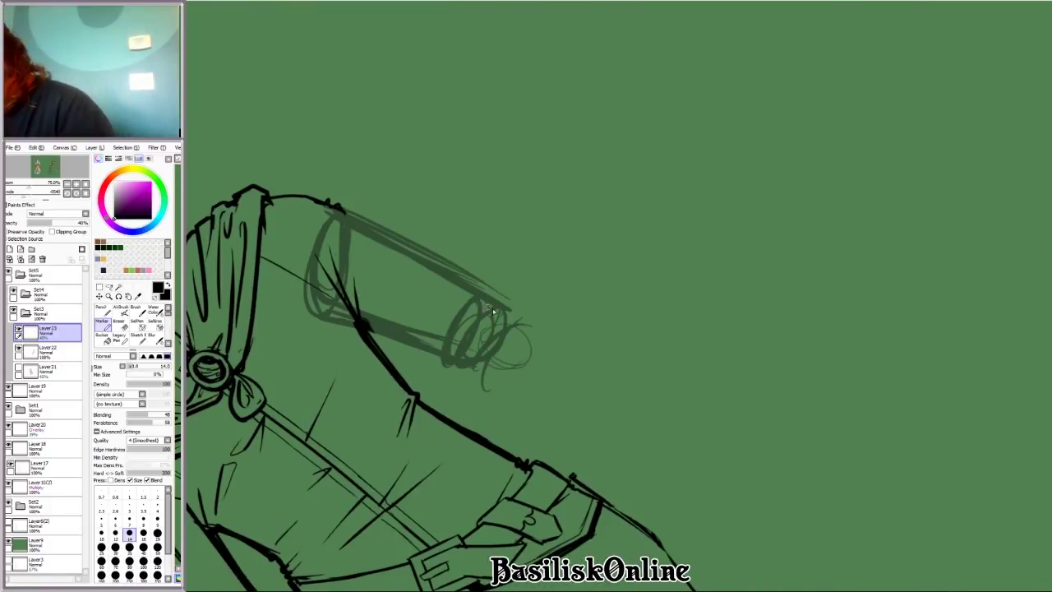
# Step: Sketch a tapering forearm cylinder extending down from the elbow joint
pyautogui.press('Home')
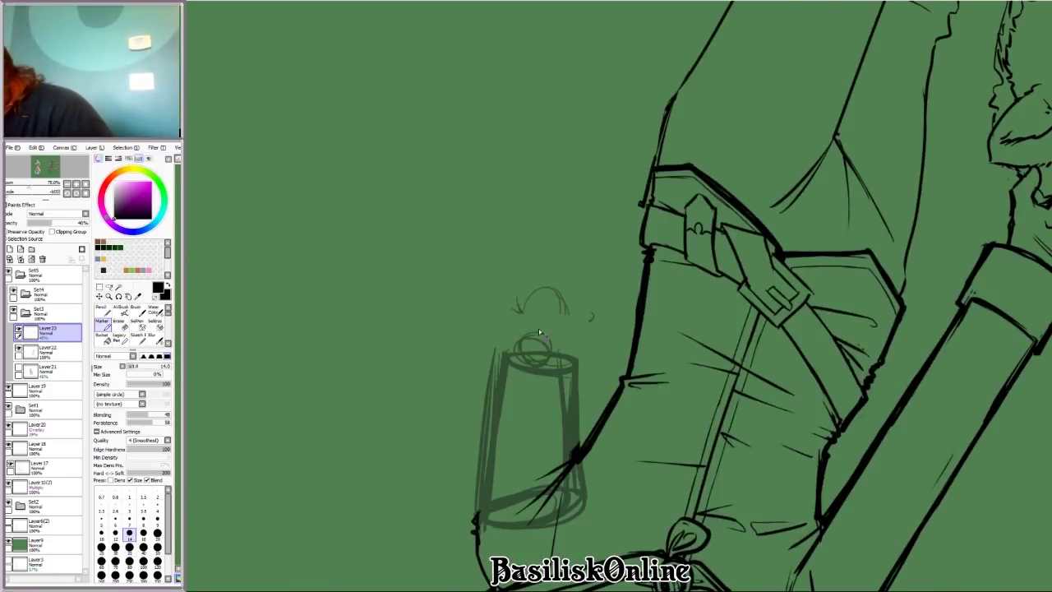
pyautogui.press('End')
pyautogui.press('Home')
pyautogui.moveTo(577, 284); pyautogui.dragTo(532, 424)
pyautogui.press('End')
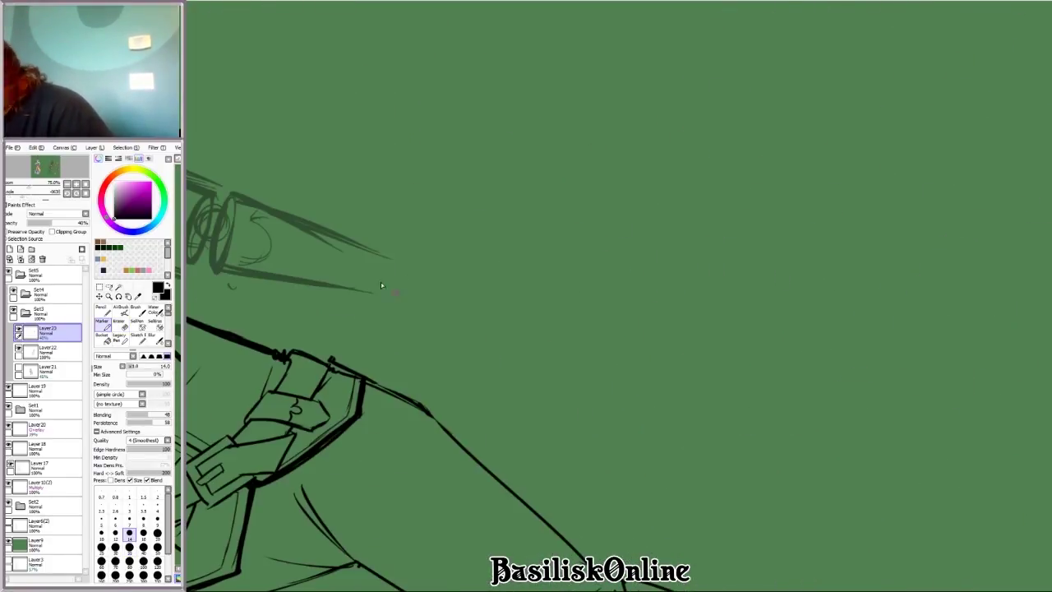
# Step: Close the forearm cylinder at the wrist and tidy the arm sketch with a size 14 Eraser
pyautogui.press('e')
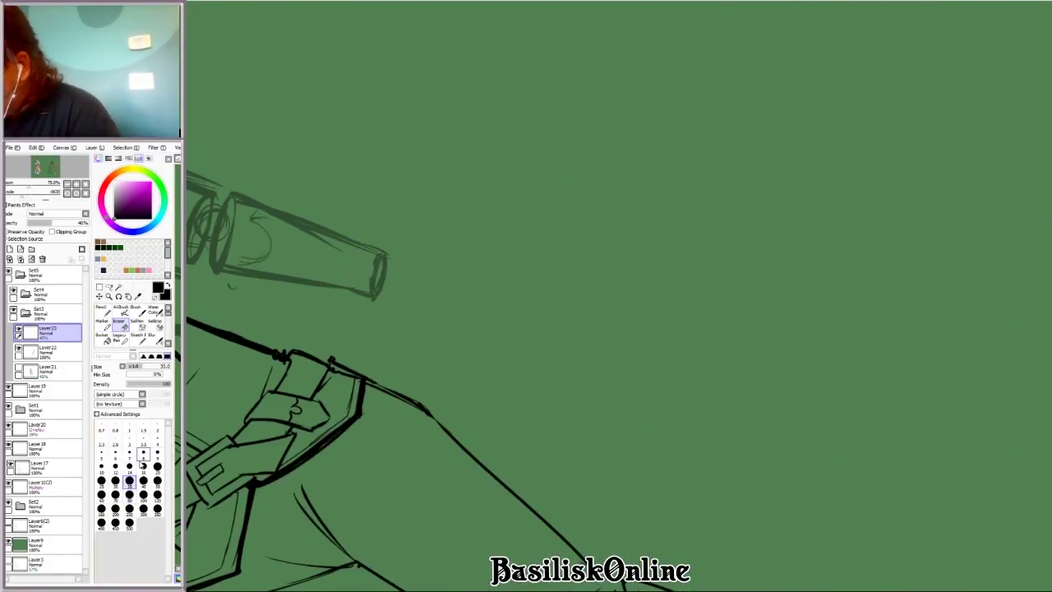
pyautogui.press('[')
pyautogui.press('[')
pyautogui.press('[')
pyautogui.press('[')
pyautogui.press('[')
pyautogui.press('End')
pyautogui.press('-')
pyautogui.press('-')
pyautogui.press('Home')
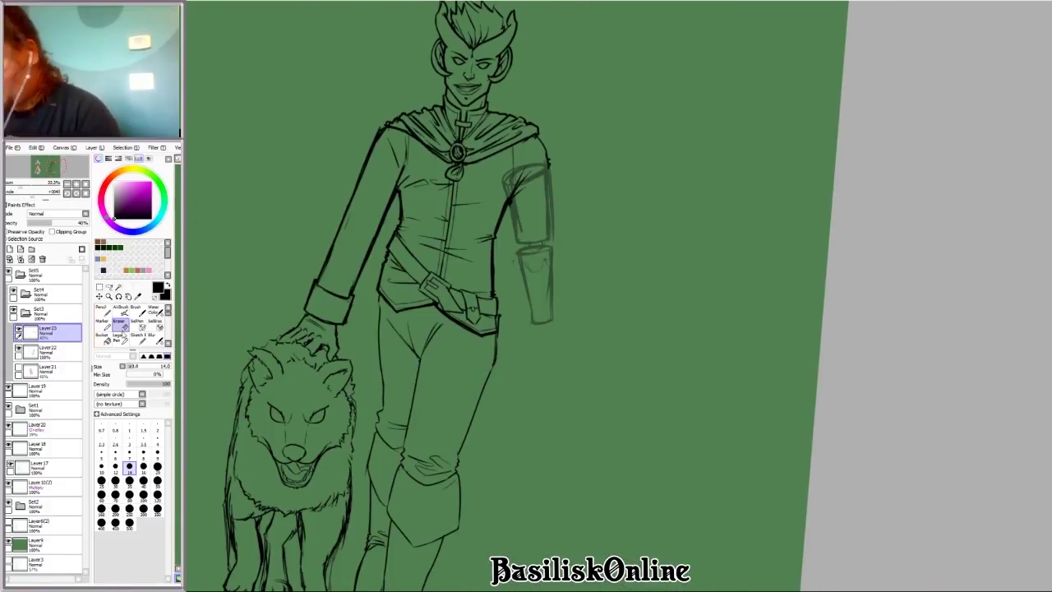
# Step: Sketch the block shape of the hand with its thumb at the end of the forearm
pyautogui.press('b')
pyautogui.press('+')
pyautogui.press('+')
pyautogui.press('+')
pyautogui.moveTo(465, 362); pyautogui.dragTo(490, 428)
pyautogui.moveTo(536, 329)
pyautogui.mouseDown()
pyautogui.moveTo(570, 395)
pyautogui.moveTo(552, 417)
pyautogui.mouseUp()
pyautogui.hotkey('ctrl', 'z')
pyautogui.moveTo(546, 424); pyautogui.dragTo(473, 426)
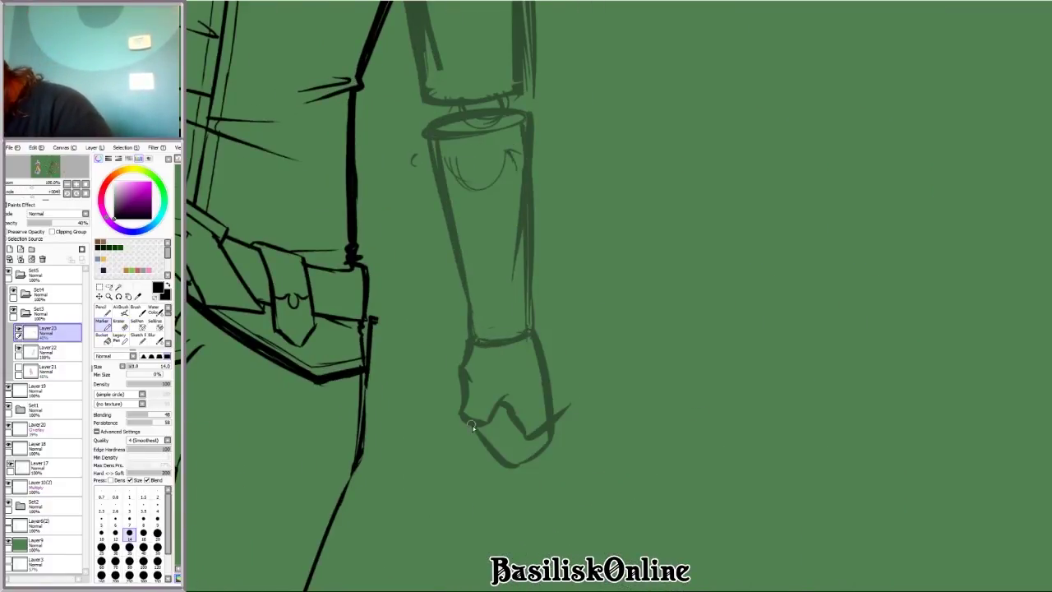
# Step: Add the wrist joint and angular finger shapes to the sketched hand with the Marker
pyautogui.press('-')
pyautogui.press('End')
pyautogui.press('End')
pyautogui.press('End')
pyautogui.press('End')
pyautogui.press('End')
pyautogui.press('End')
pyautogui.press('End')
pyautogui.press('End')
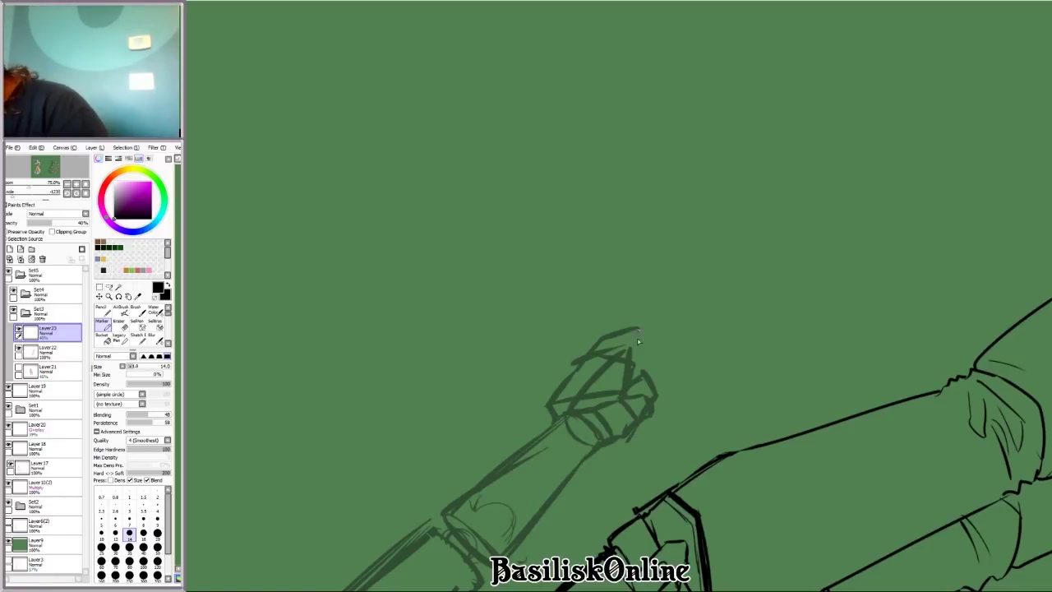
# Step: Select the sketched hand with the Lasso and rotate it at the wrist
pyautogui.press('-')
pyautogui.press('-')
pyautogui.press('Delete')
pyautogui.press('Delete')
pyautogui.press('Delete')
pyautogui.press('Delete')
pyautogui.press('Delete')
pyautogui.press('Delete')
pyautogui.press('Delete')
pyautogui.press('Delete')
pyautogui.press('l')
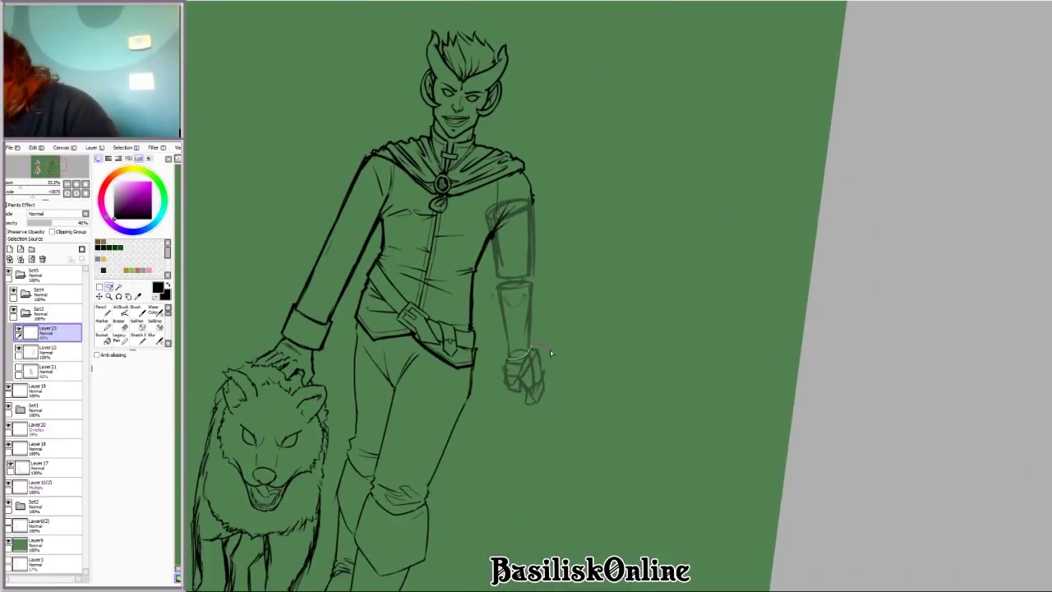
pyautogui.moveTo(550, 350); pyautogui.dragTo(493, 359)
pyautogui.hotkey('ctrl', 't')
pyautogui.moveTo(556, 332); pyautogui.dragTo(530, 373)
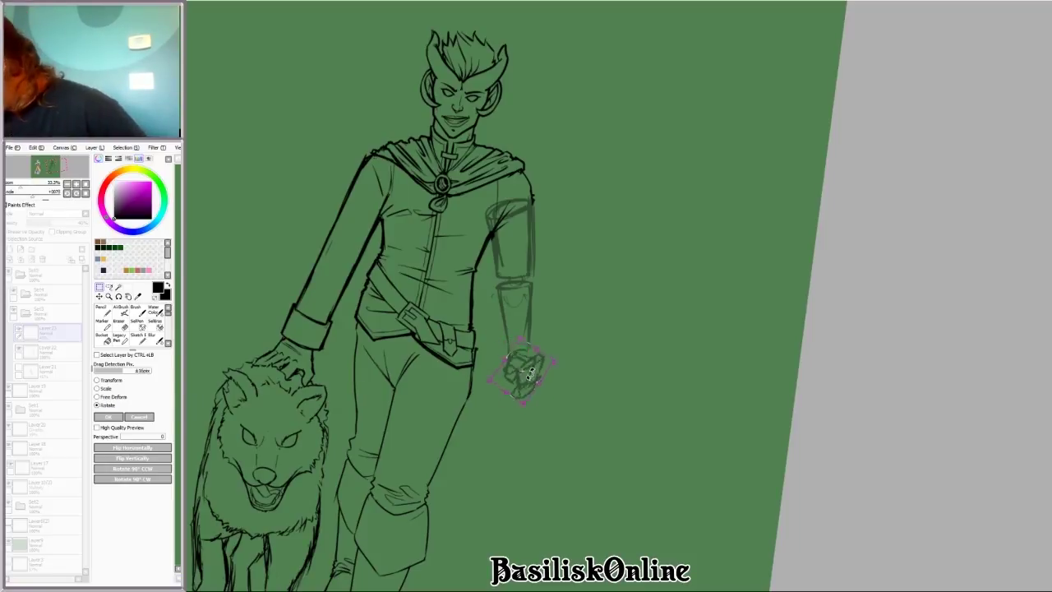
pyautogui.press('Return')
# Step: Sketch the sword's guard around the hand and one curved blade edge running toward the knee
pyautogui.press('n')
pyautogui.press('+')
pyautogui.press('+')
pyautogui.press('+')
pyautogui.press('End')
pyautogui.press('End')
pyautogui.press('End')
pyautogui.press('End')
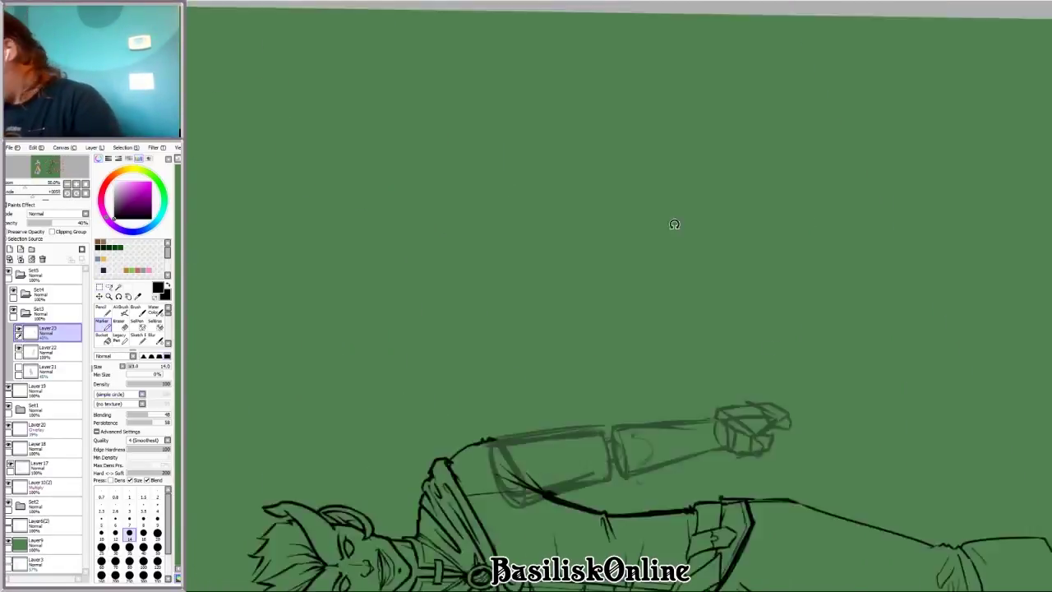
pyautogui.press('Delete')
pyautogui.press('Delete')
pyautogui.press('Delete')
pyautogui.press('Delete')
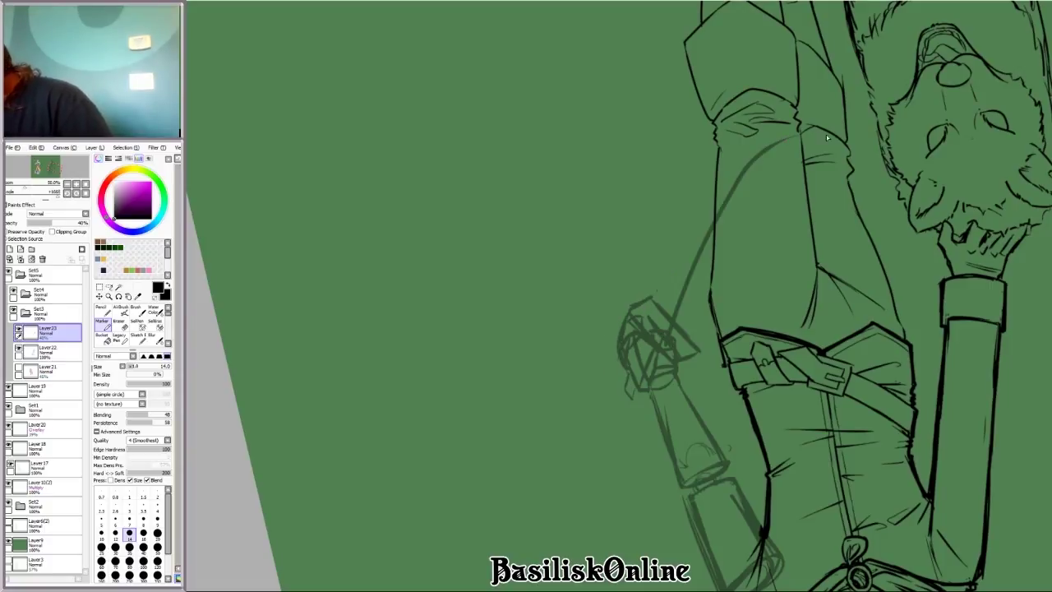
# Step: Complete the sketched sword blade with its second curved edge meeting at the tip
pyautogui.press('Home')
pyautogui.press('-')
pyautogui.press('-')
pyautogui.press('End')
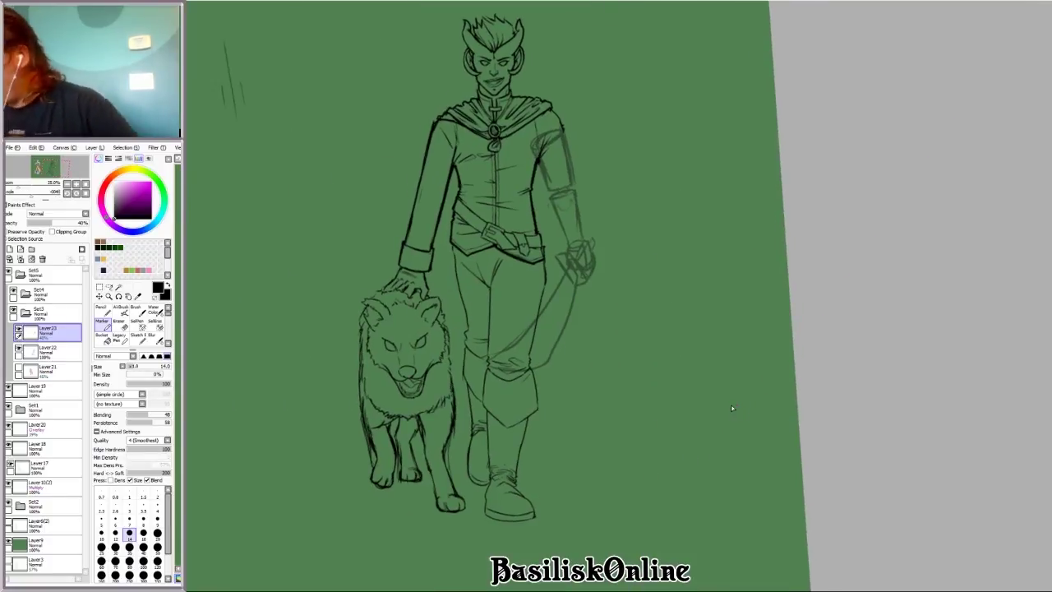
pyautogui.press('-')
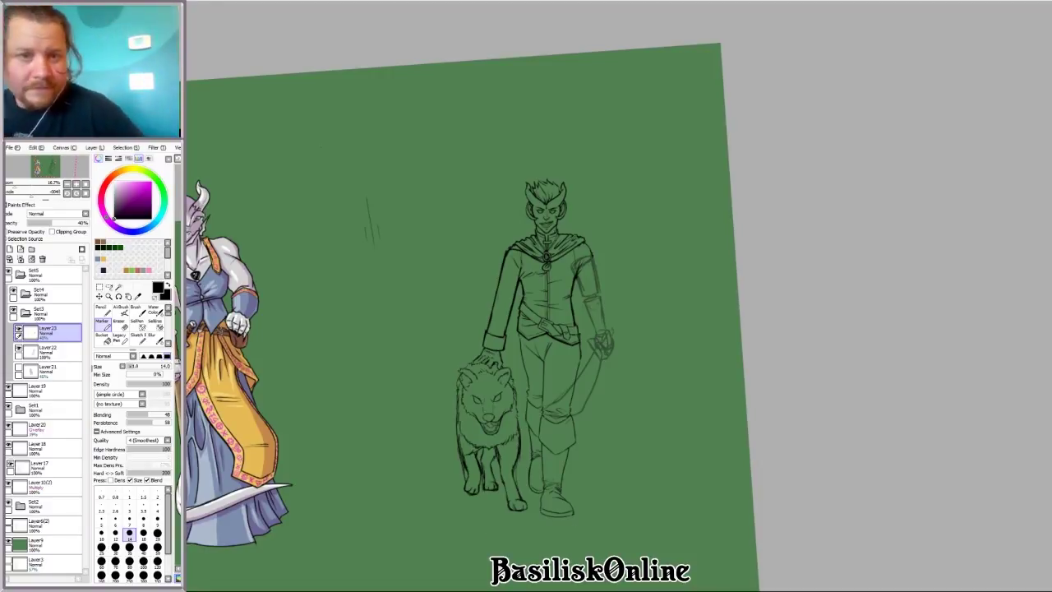
# Step: Remove the construction sketch of the swordsman's sword arm, hand and blade
pyautogui.hotkey('ctrl', 'z')
pyautogui.scroll(1, 634, 331)
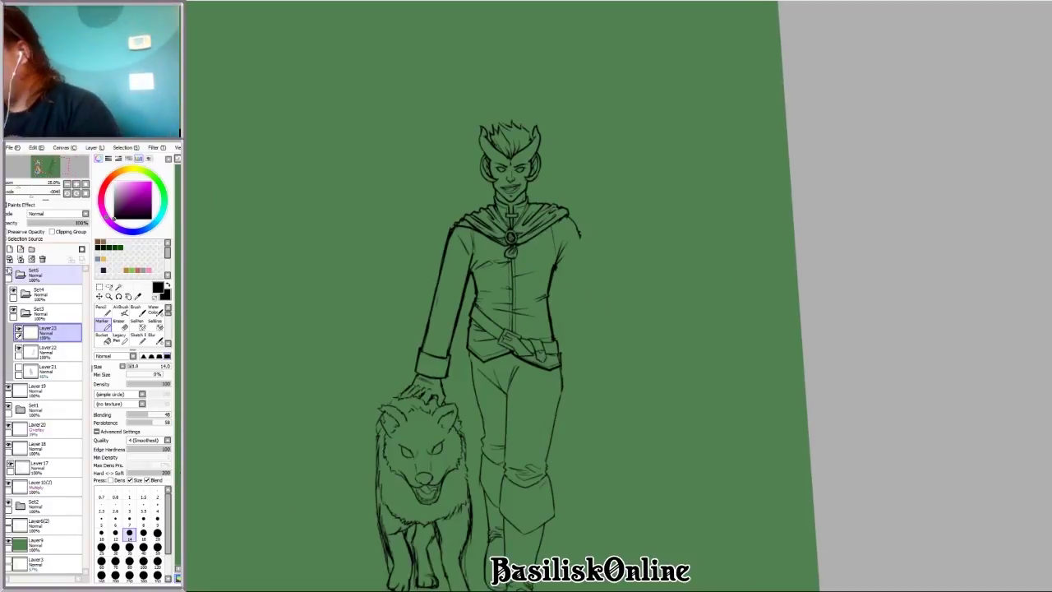
pyautogui.moveTo(633, 331); pyautogui.dragTo(671, 232)
# Step: Lasso the wolf, flip it horizontally and move it down and away from the man's hand
pyautogui.press('l')
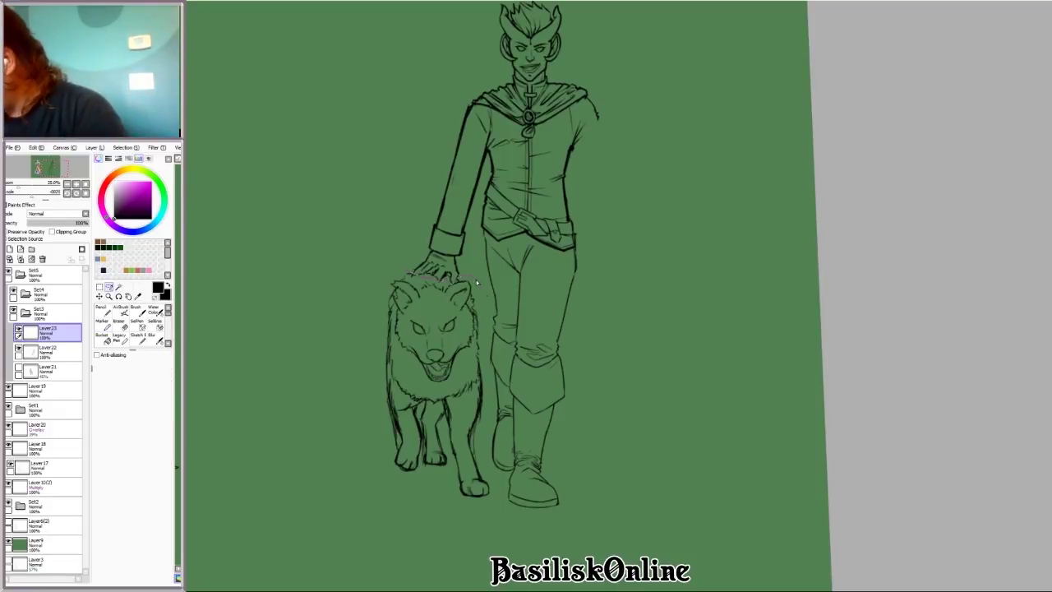
pyautogui.moveTo(493, 504)
pyautogui.mouseDown()
pyautogui.moveTo(364, 277)
pyautogui.moveTo(390, 267)
pyautogui.moveTo(394, 279)
pyautogui.mouseUp()
pyautogui.keyDown('ctrl'); pyautogui.click(454, 390); pyautogui.keyUp('ctrl')
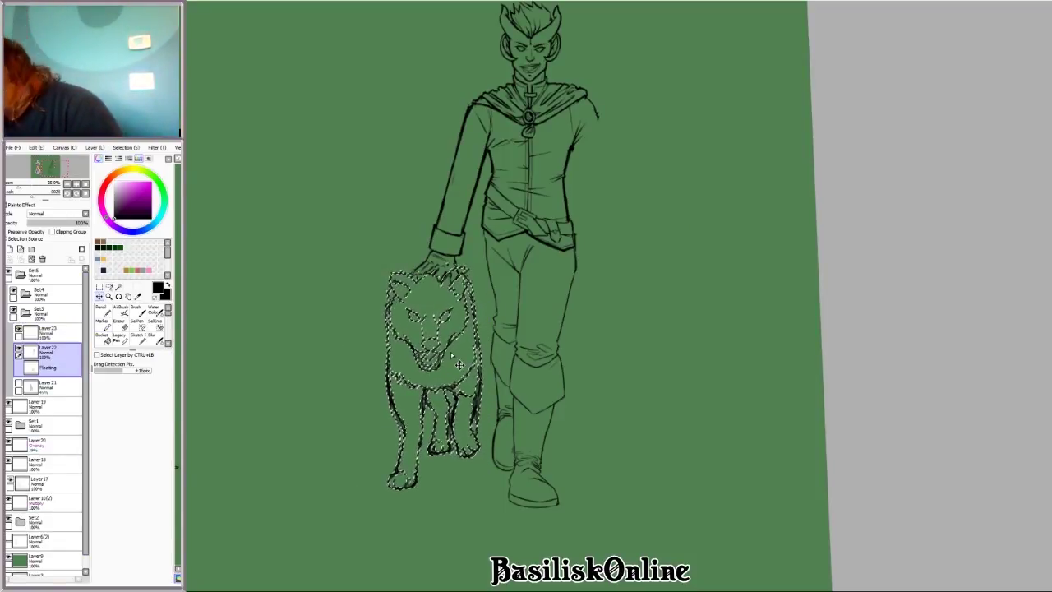
pyautogui.moveTo(455, 390); pyautogui.dragTo(365, 443)
pyautogui.hotkey('ctrl', 'd')
pyautogui.hotkey('ctrl', 't')
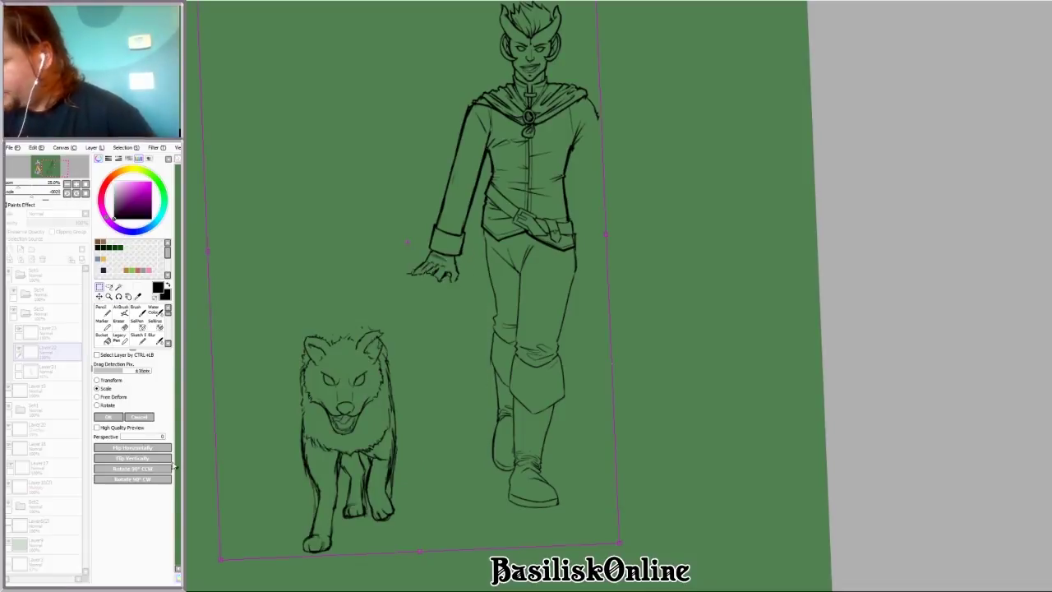
pyautogui.press('Escape')
# Step: Select the flipped wolf again and transform it into place with its head under the man's resting hand
pyautogui.moveTo(394, 313); pyautogui.dragTo(386, 304)
pyautogui.hotkey('ctrl', 't')
pyautogui.moveTo(381, 378); pyautogui.dragTo(462, 318)
pyautogui.press('Return')
pyautogui.press('-')
# Step: Erase the overlapping lines where the man's fingers meet the top of the wolf's head
pyautogui.press('e')
pyautogui.press('Delete')
pyautogui.press('Delete')
pyautogui.press('Delete')
pyautogui.press('Delete')
pyautogui.press('Delete')
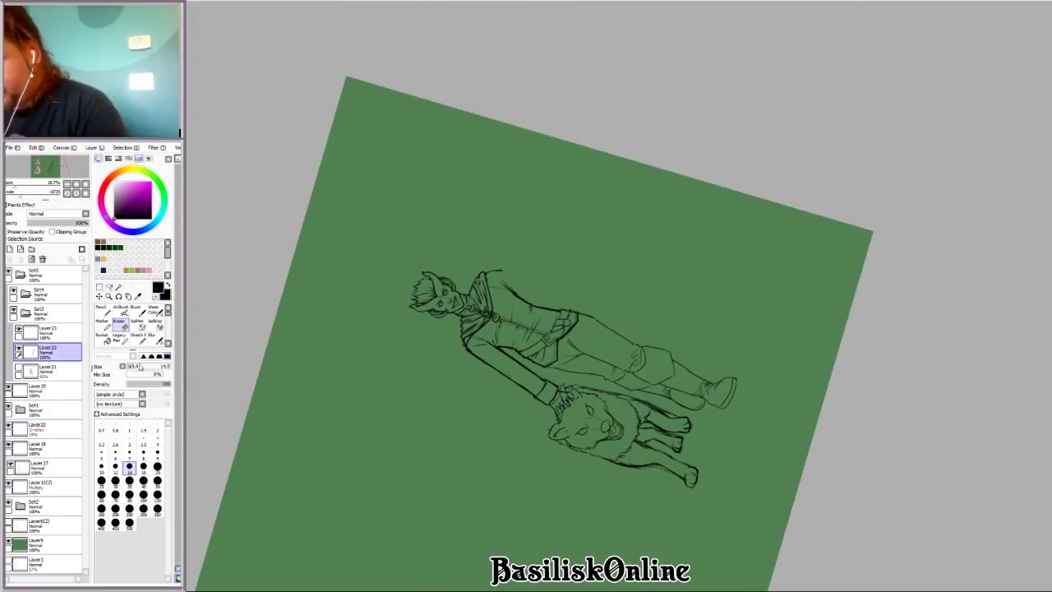
pyautogui.scroll(5, 491, 508)
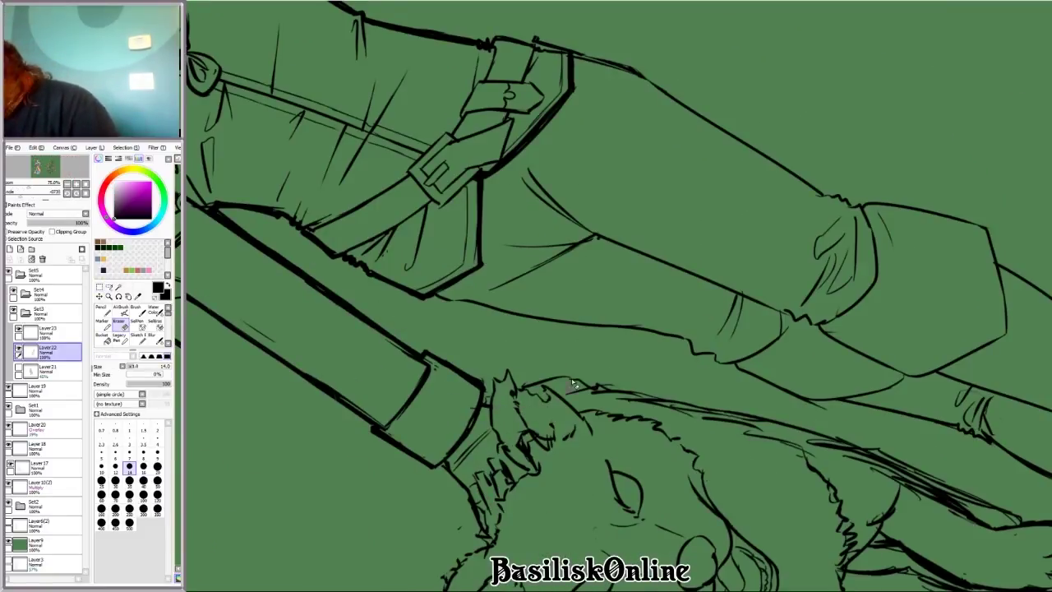
pyautogui.press('Home')
pyautogui.scroll(2, 403, 281)
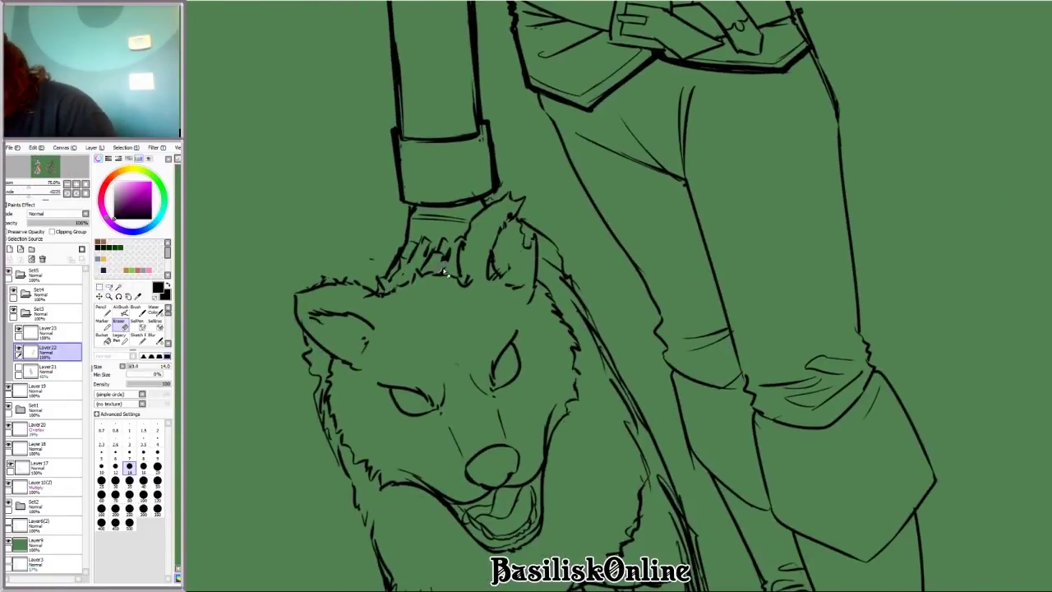
pyautogui.scroll(-4, 366, 297)
pyautogui.press('Delete')
pyautogui.press('End')
# Step: Thicken the outline of the wolf's open jaw and cheeks with the Marker
pyautogui.press('n')
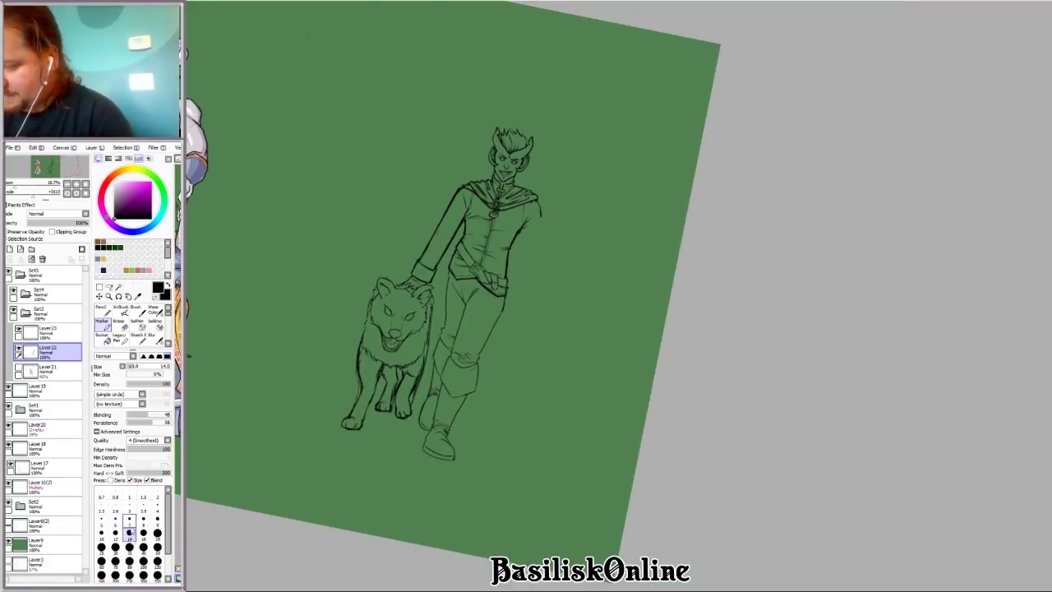
pyautogui.scroll(3, 731, 357)
pyautogui.scroll(4, 672, 375)
pyautogui.moveTo(489, 420)
pyautogui.mouseDown()
pyautogui.moveTo(513, 418)
pyautogui.moveTo(609, 264)
pyautogui.mouseUp()
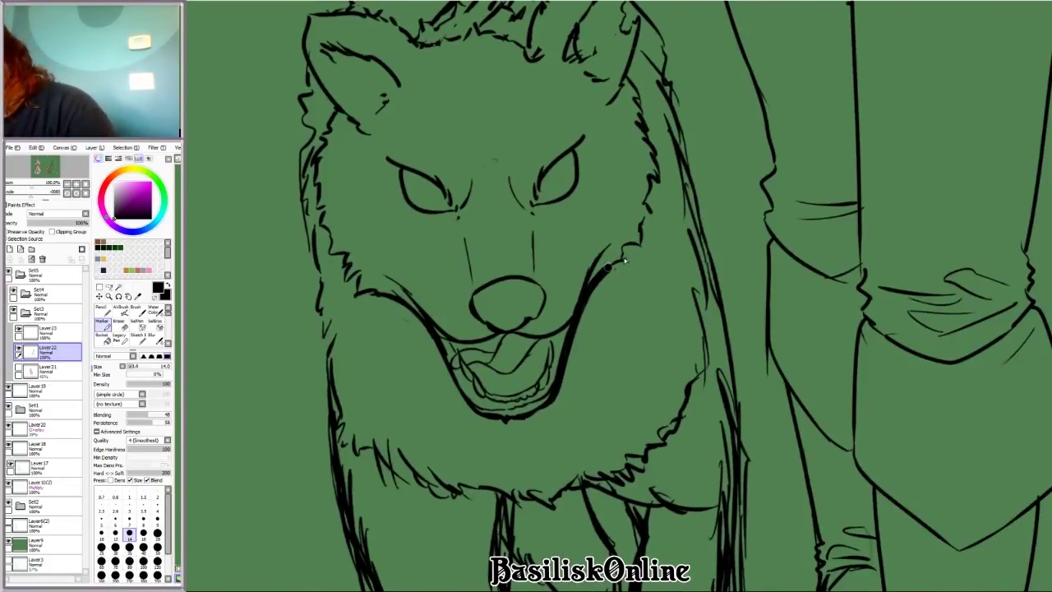
pyautogui.moveTo(645, 202)
pyautogui.mouseDown()
pyautogui.moveTo(642, 97)
pyautogui.moveTo(659, 88)
pyautogui.moveTo(701, 223)
pyautogui.moveTo(738, 450)
pyautogui.moveTo(608, 229)
pyautogui.mouseUp()
# Step: Thicken the outlines of the wolf's back and legs, including the paw nearest the man
pyautogui.moveTo(575, 353)
pyautogui.mouseDown()
pyautogui.moveTo(623, 497)
pyautogui.moveTo(543, 543)
pyautogui.mouseUp()
pyautogui.moveTo(501, 435); pyautogui.dragTo(481, 279)
pyautogui.press('Delete')
pyautogui.press('Delete')
pyautogui.press('Delete')
pyautogui.press('Delete')
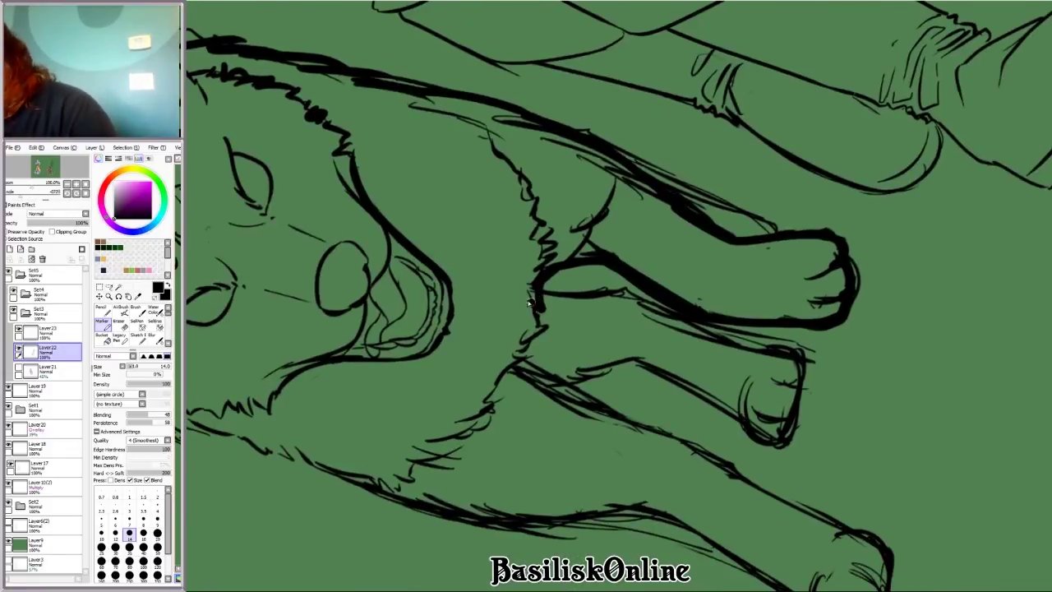
# Step: Ink the jagged fur edge of the wolf's chest ruff with heavier Marker strokes
pyautogui.moveTo(546, 295)
pyautogui.mouseDown()
pyautogui.moveTo(452, 434)
pyautogui.moveTo(501, 156)
pyautogui.moveTo(473, 103)
pyautogui.mouseUp()
pyautogui.moveTo(945, 107); pyautogui.dragTo(772, 386)
pyautogui.hotkey('ctrl', 'z')
pyautogui.press('Delete')
pyautogui.press('Delete')
pyautogui.press('Delete')
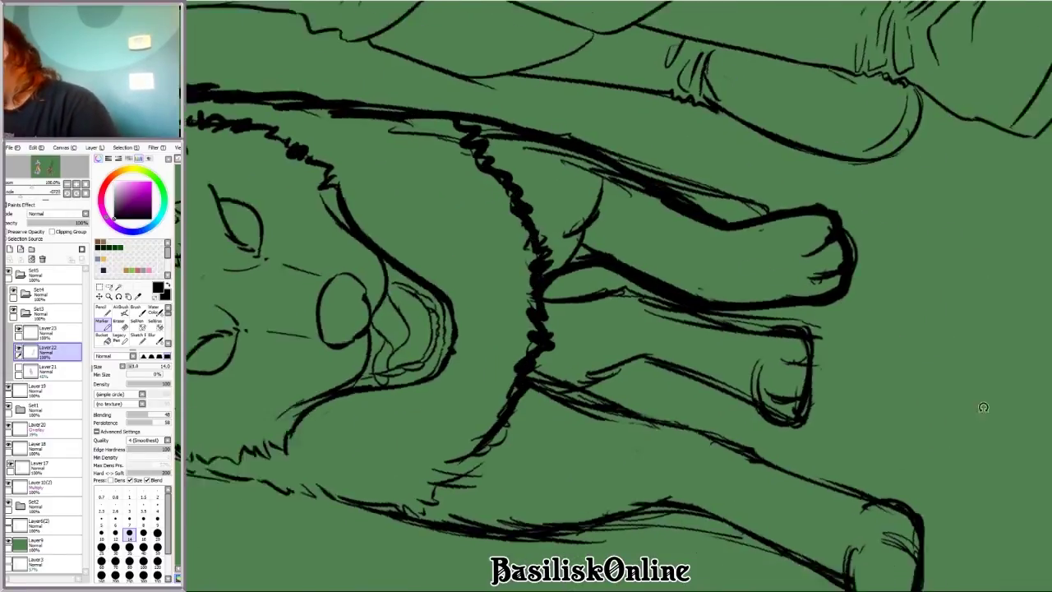
# Step: Thicken the outline of the wolf's foremost leg and outer flank, and the furry contour of its head and ears
pyautogui.moveTo(509, 525); pyautogui.dragTo(634, 169)
pyautogui.moveTo(653, 86); pyautogui.dragTo(608, 291)
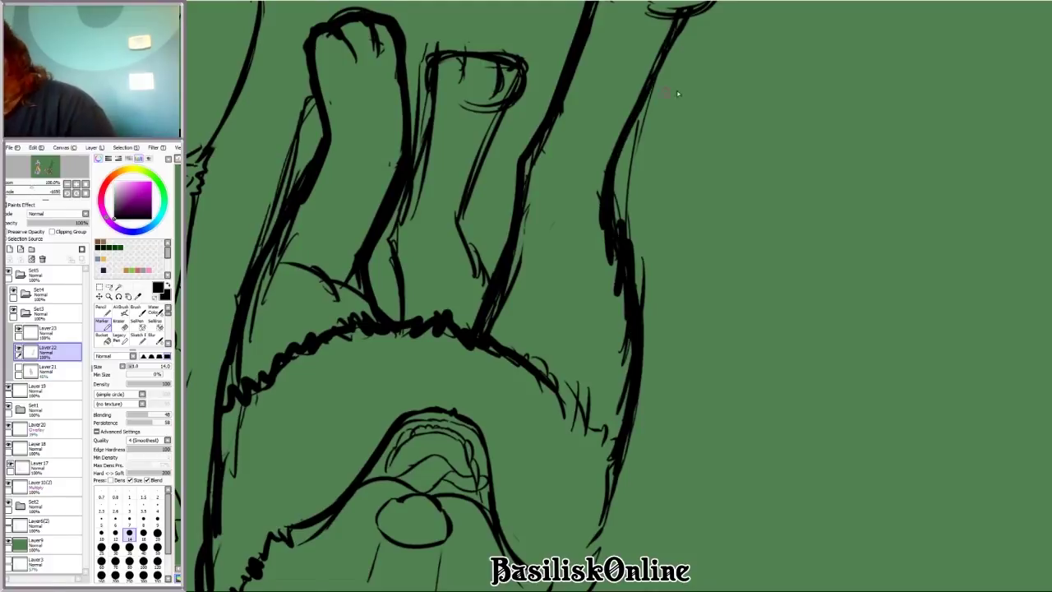
pyautogui.moveTo(575, 341)
pyautogui.mouseDown()
pyautogui.moveTo(668, 209)
pyautogui.moveTo(645, 164)
pyautogui.mouseUp()
pyautogui.moveTo(612, 150)
pyautogui.mouseDown()
pyautogui.moveTo(585, 189)
pyautogui.moveTo(593, 180)
pyautogui.mouseUp()
pyautogui.scroll(-4, 668, 329)
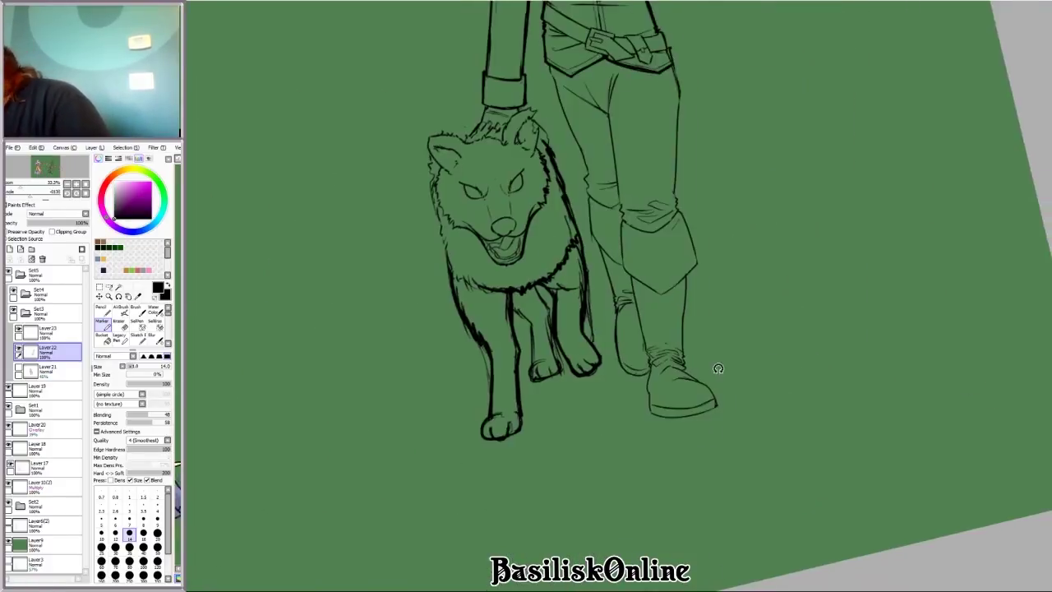
pyautogui.scroll(-2, 668, 341)
pyautogui.scroll(4, 660, 297)
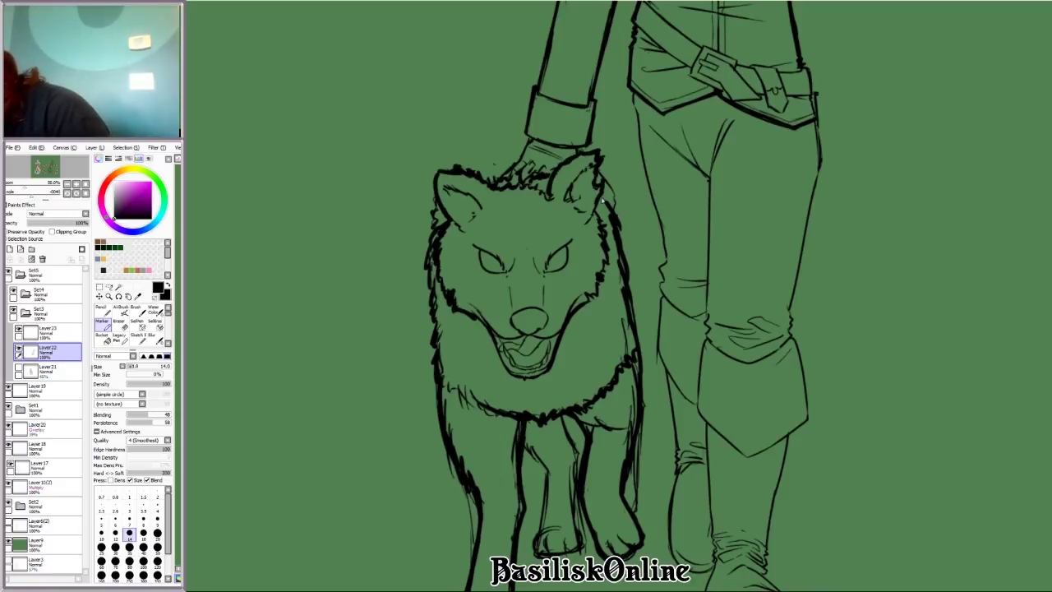
# Step: Draw spiky fur tufts along the wolf's outer neck and flank and erase the old outline inside them
pyautogui.scroll(-4, 586, 291)
pyautogui.scroll(5, 586, 292)
pyautogui.moveTo(497, 434); pyautogui.dragTo(475, 376)
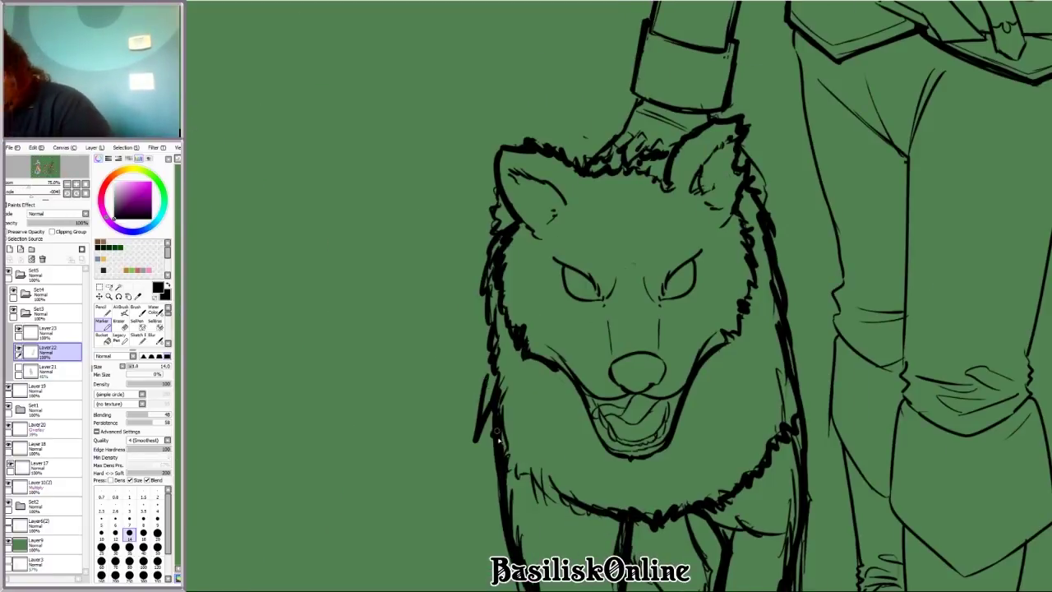
pyautogui.moveTo(503, 497); pyautogui.dragTo(486, 456)
pyautogui.moveTo(492, 468); pyautogui.dragTo(479, 291)
pyautogui.hotkey('ctrl', 'z')
pyautogui.moveTo(497, 505); pyautogui.dragTo(476, 382)
pyautogui.press('e')
pyautogui.moveTo(493, 337); pyautogui.dragTo(496, 374)
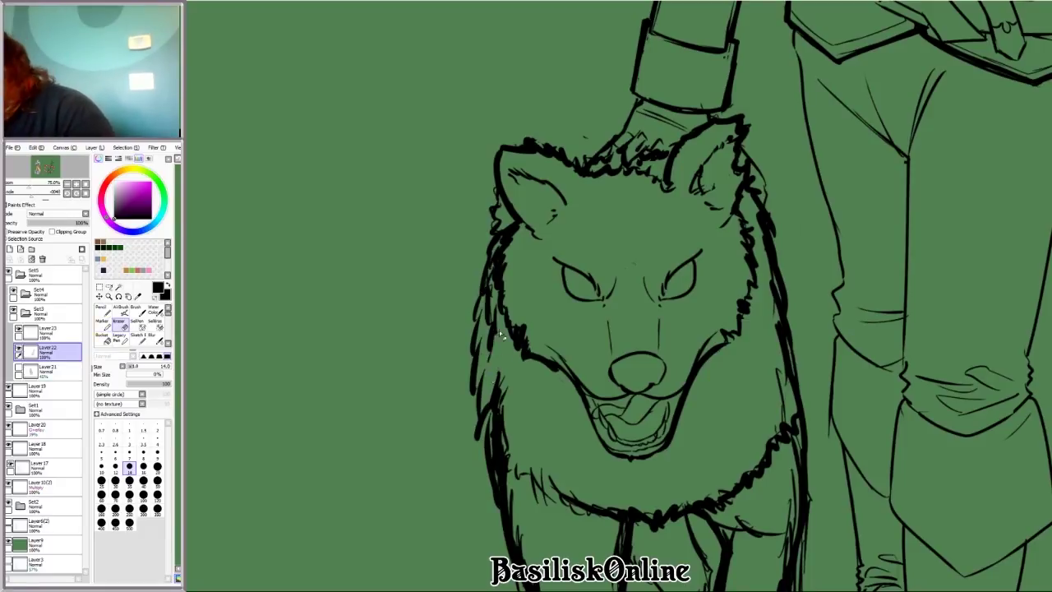
pyautogui.moveTo(489, 292)
pyautogui.mouseDown()
pyautogui.moveTo(506, 433)
pyautogui.moveTo(496, 486)
pyautogui.mouseUp()
# Step: Thicken the outer thigh line of the man's leg beside the wolf with the Pencil at size 7
pyautogui.press('n')
pyautogui.scroll(-5, 833, 481)
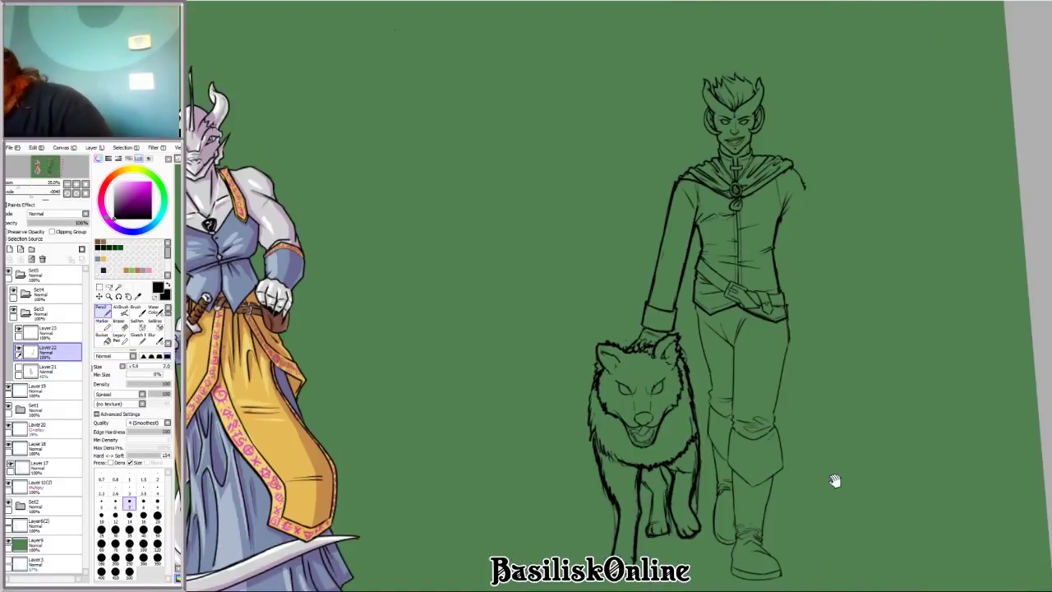
pyautogui.scroll(3, 702, 311)
pyautogui.scroll(1, 703, 310)
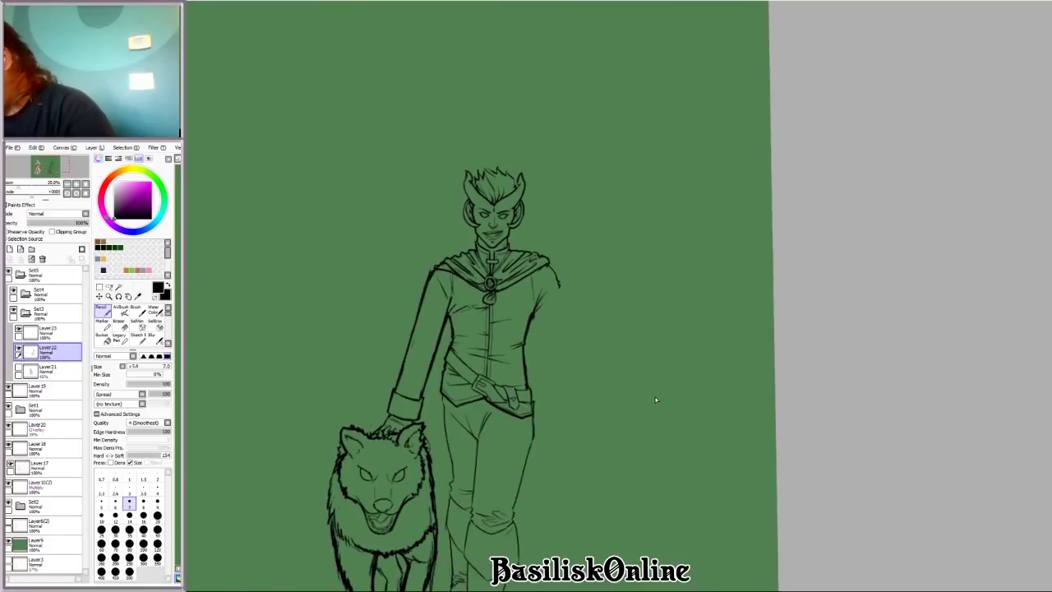
pyautogui.scroll(-1, 654, 399)
pyautogui.scroll(4, 486, 345)
pyautogui.moveTo(485, 345); pyautogui.dragTo(450, 258)
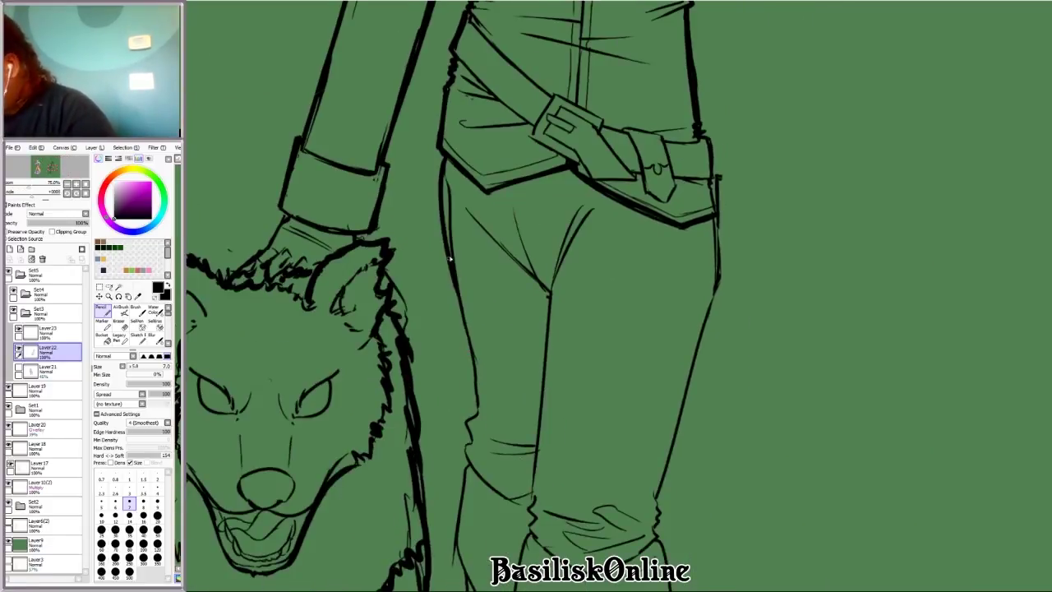
# Step: Enlarge the Eraser and remove the leftover sleeve line below the cape at the armless shoulder
pyautogui.press('e')
pyautogui.scroll(-4, 466, 451)
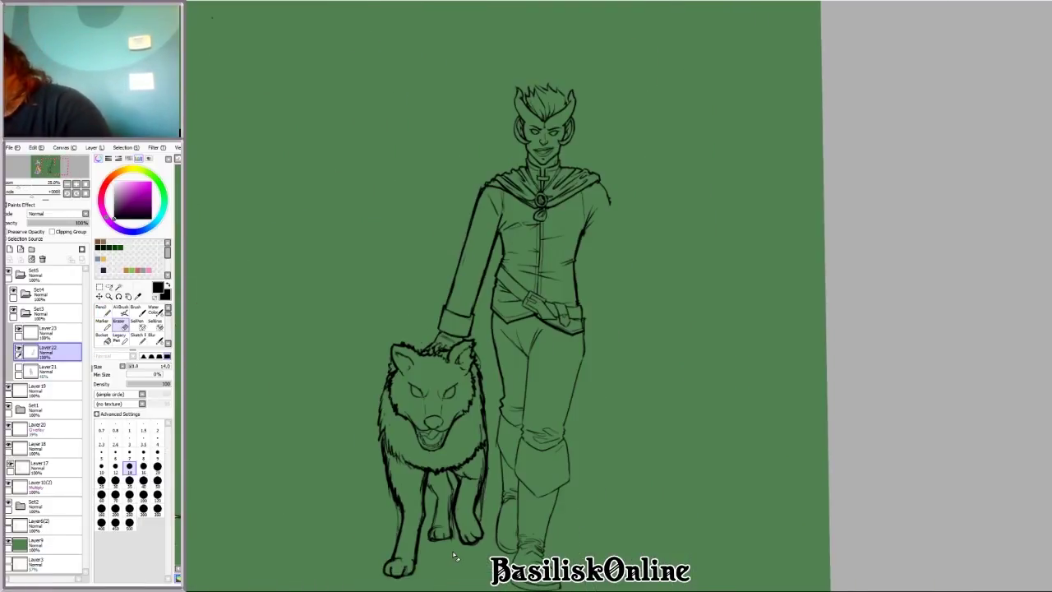
pyautogui.moveTo(469, 293); pyautogui.dragTo(586, 178)
pyautogui.press(']')
pyautogui.press(']')
pyautogui.press(']')
pyautogui.press(']')
pyautogui.press(']')
pyautogui.scroll(1, 544, 398)
pyautogui.moveTo(578, 332)
pyautogui.mouseDown()
pyautogui.moveTo(847, 439)
pyautogui.moveTo(819, 286)
pyautogui.moveTo(655, 166)
pyautogui.mouseUp()
# Step: Thicken the tunic's side outline from the armpit to the belt and the outer thigh down to the knee with the Marker
pyautogui.press('n')
pyautogui.scroll(3, 655, 165)
pyautogui.scroll(3, 608, 345)
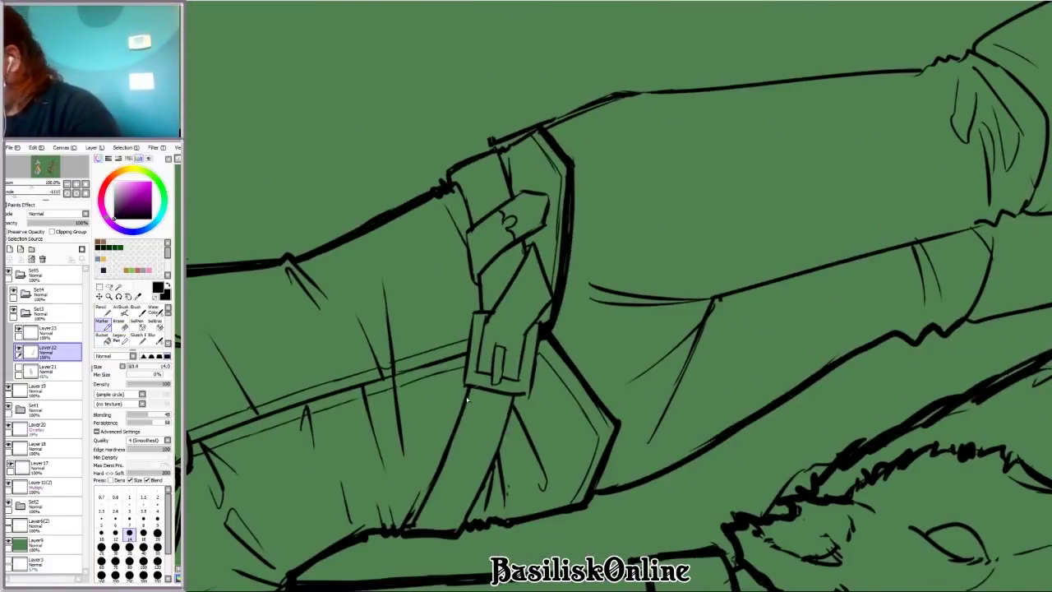
pyautogui.scroll(-3, 470, 224)
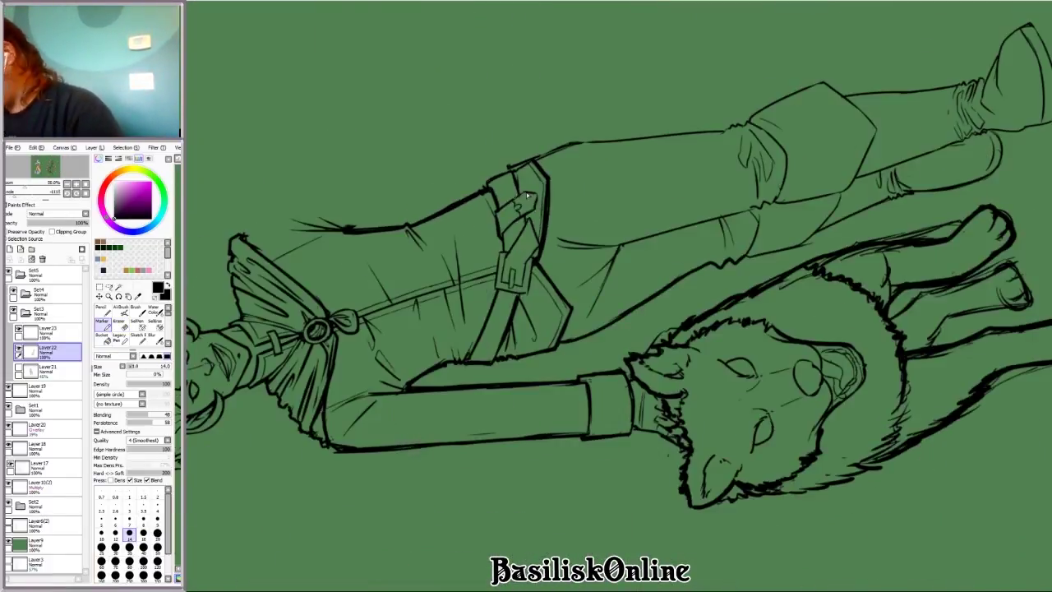
pyautogui.moveTo(470, 224); pyautogui.dragTo(774, 364)
pyautogui.scroll(-3, 775, 364)
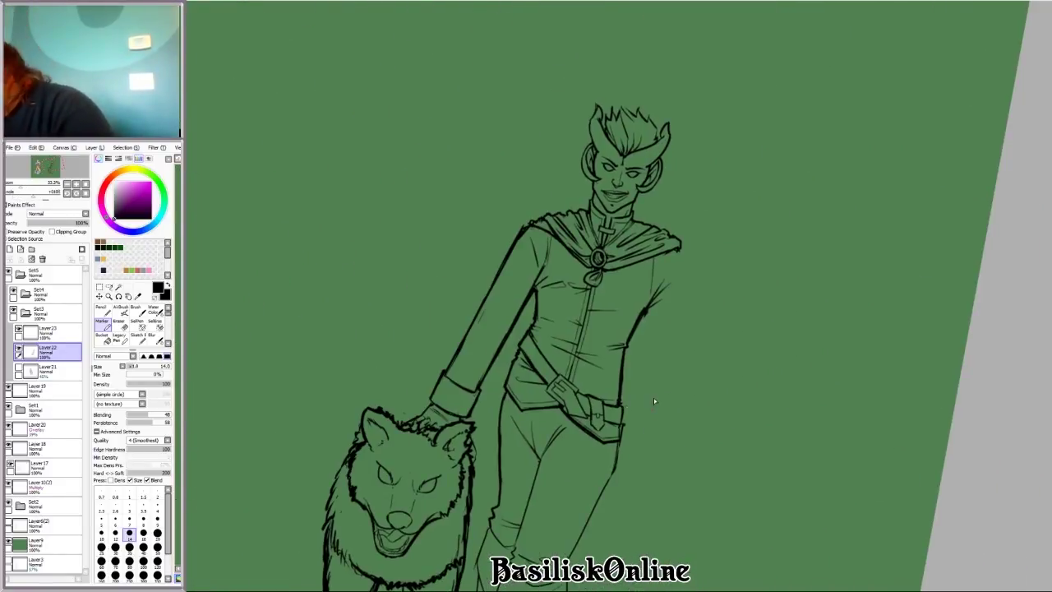
pyautogui.moveTo(653, 398); pyautogui.dragTo(713, 352)
pyautogui.moveTo(789, 263); pyautogui.dragTo(484, 402)
pyautogui.scroll(5, 739, 238)
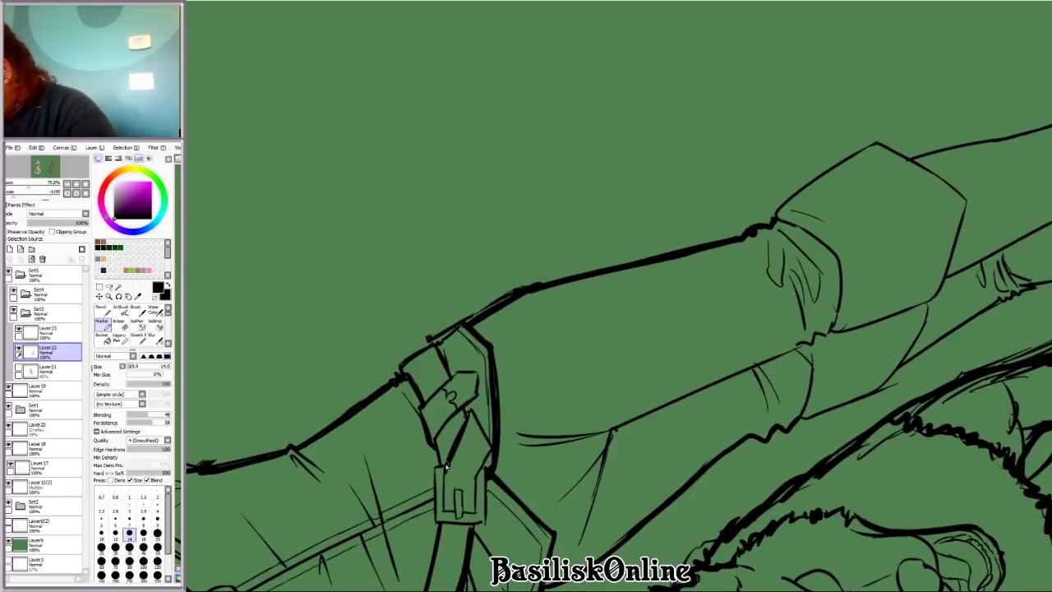
# Step: Draw a hanging strap at the man's outer hip and a flat sword guard beside it, cleaning up stray lines
pyautogui.moveTo(433, 346); pyautogui.dragTo(448, 374)
pyautogui.moveTo(468, 322)
pyautogui.mouseDown()
pyautogui.moveTo(497, 294)
pyautogui.moveTo(758, 181)
pyautogui.moveTo(624, 345)
pyautogui.mouseUp()
pyautogui.press('e')
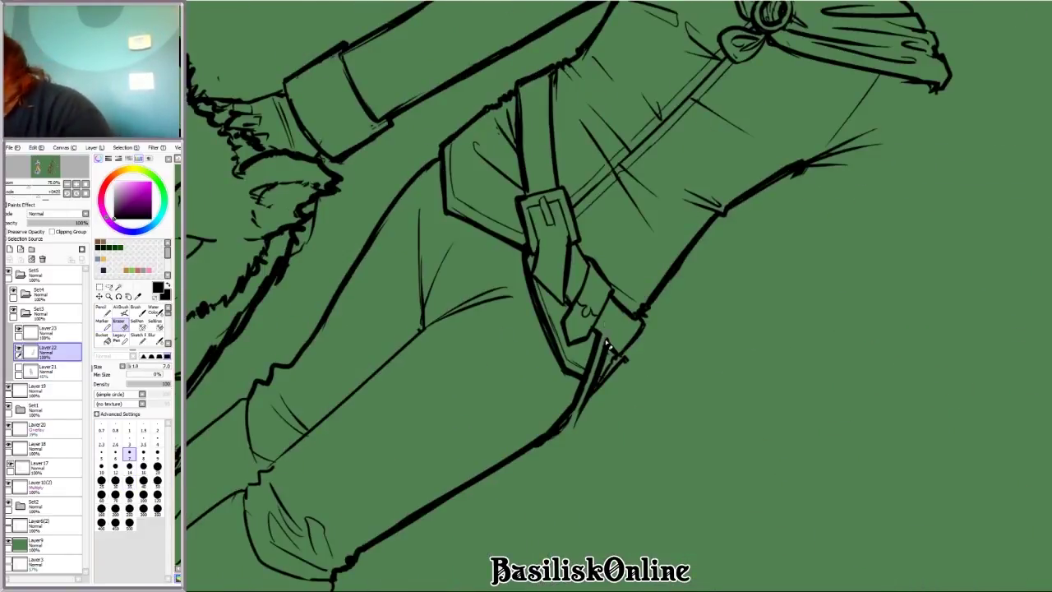
pyautogui.press('b')
pyautogui.moveTo(619, 300); pyautogui.dragTo(637, 192)
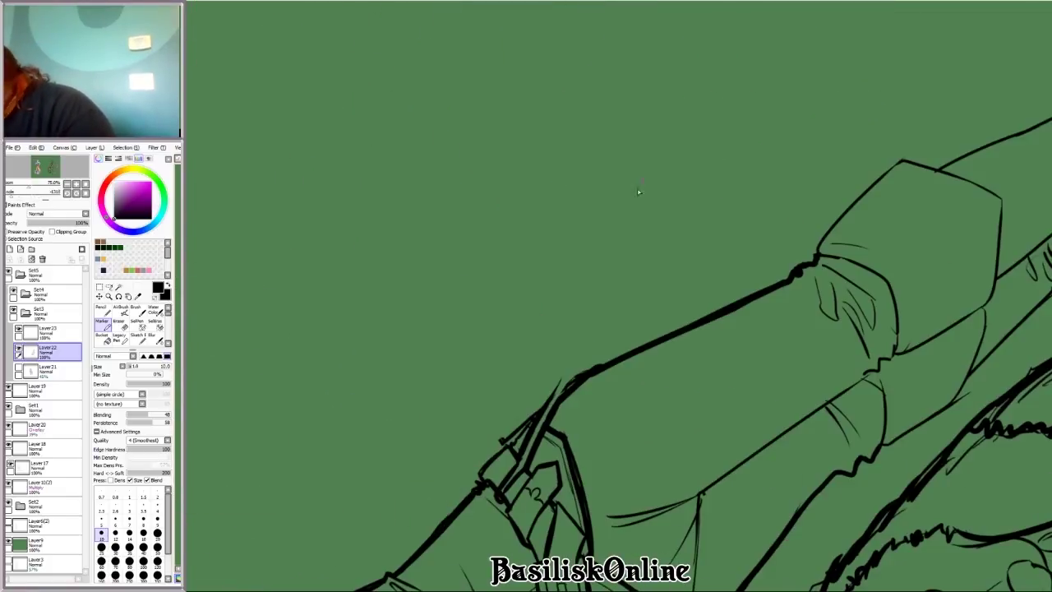
pyautogui.moveTo(562, 359); pyautogui.dragTo(544, 391)
pyautogui.moveTo(544, 391)
pyautogui.mouseDown()
pyautogui.moveTo(573, 270)
pyautogui.moveTo(756, 304)
pyautogui.moveTo(551, 337)
pyautogui.mouseUp()
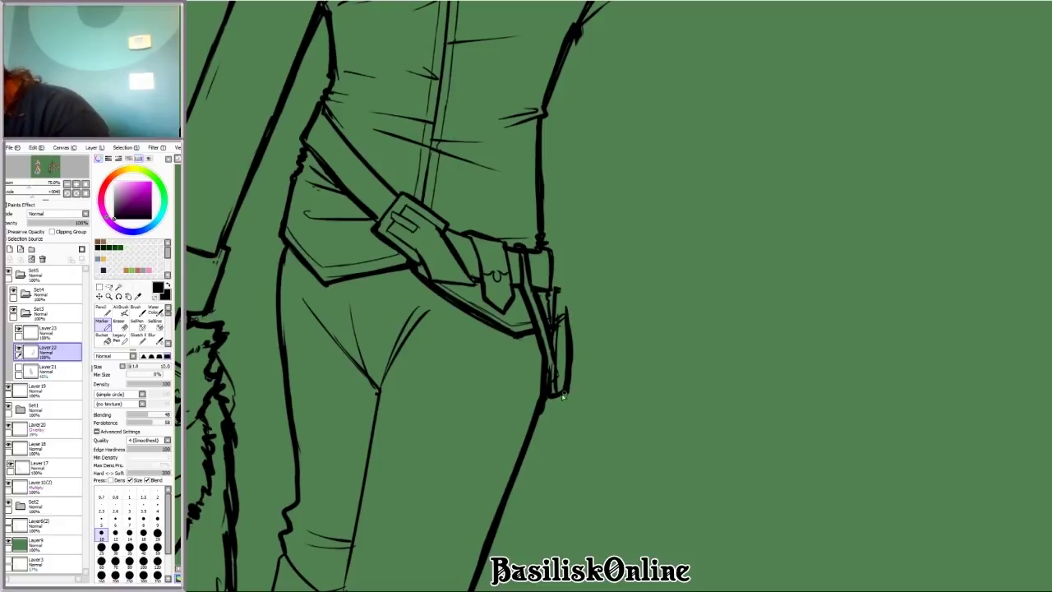
pyautogui.moveTo(565, 306); pyautogui.dragTo(576, 389)
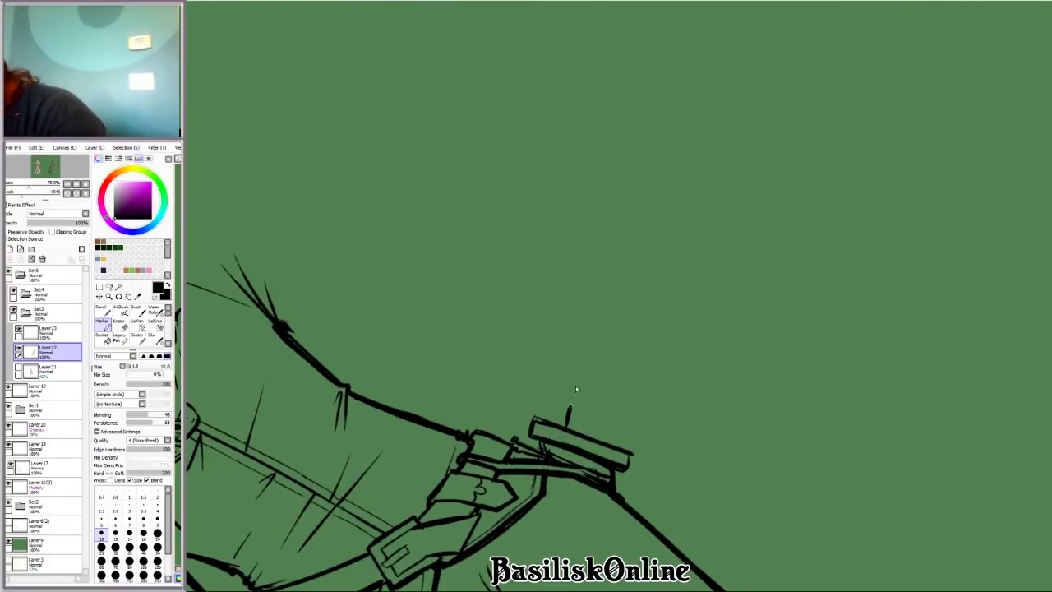
# Step: Draw a curved sword handle with finger grooves and a capped pommel extending from the guard
pyautogui.moveTo(566, 426); pyautogui.dragTo(626, 266)
pyautogui.moveTo(601, 408); pyautogui.dragTo(606, 442)
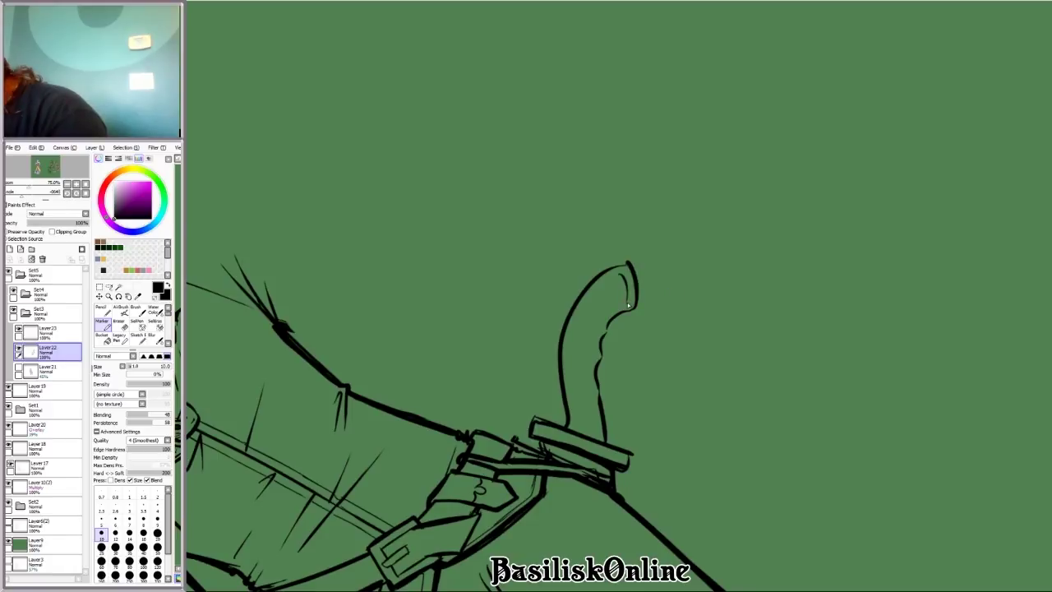
pyautogui.moveTo(609, 280); pyautogui.dragTo(628, 263)
pyautogui.moveTo(817, 342); pyautogui.dragTo(679, 353)
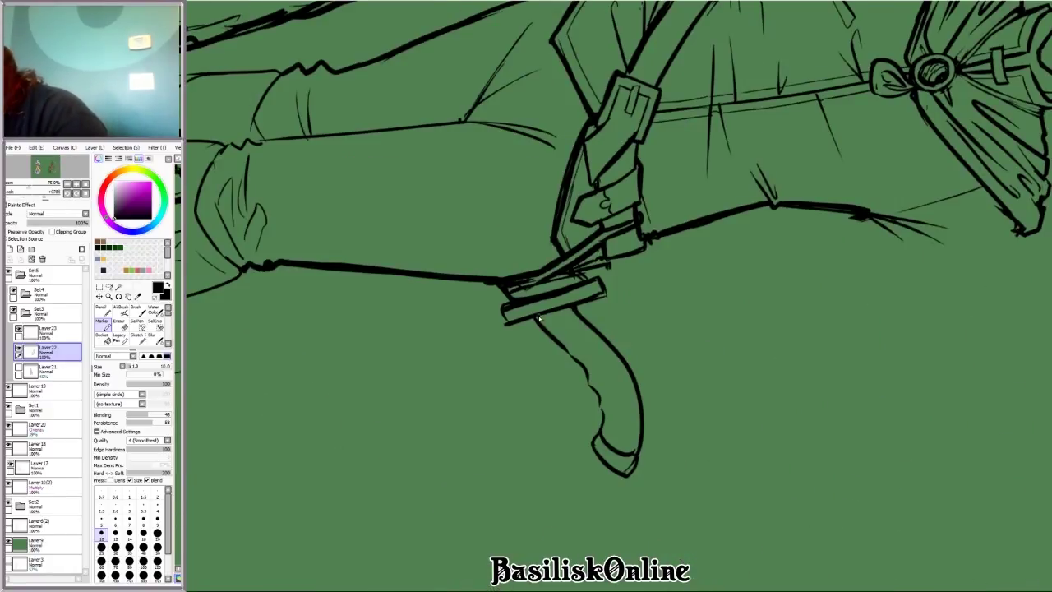
pyautogui.press('e')
pyautogui.scroll(-3, 561, 352)
pyautogui.press('Home')
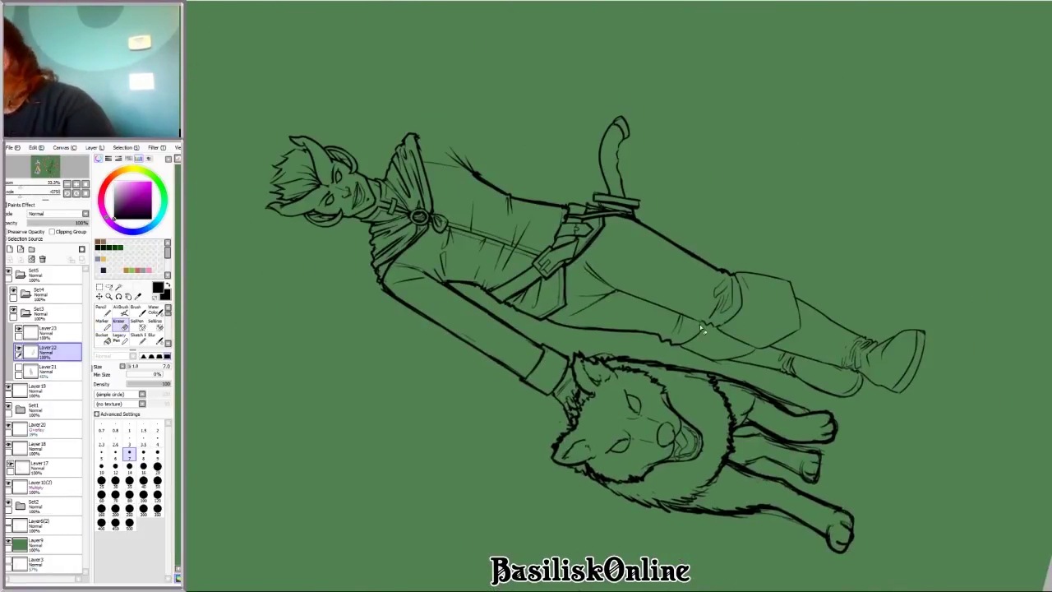
# Step: Draw the two scabbard edges between the man's thigh and the wolf, and thicken the trousers' crotch folds and inner leg lines
pyautogui.press('b')
pyautogui.moveTo(577, 341); pyautogui.dragTo(487, 446)
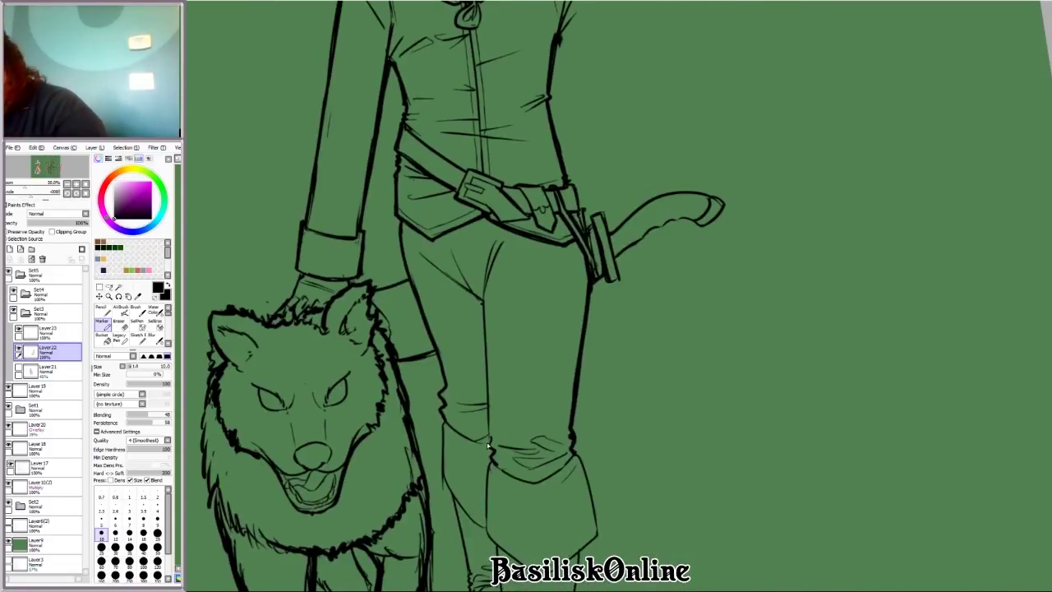
pyautogui.moveTo(888, 392); pyautogui.dragTo(537, 366)
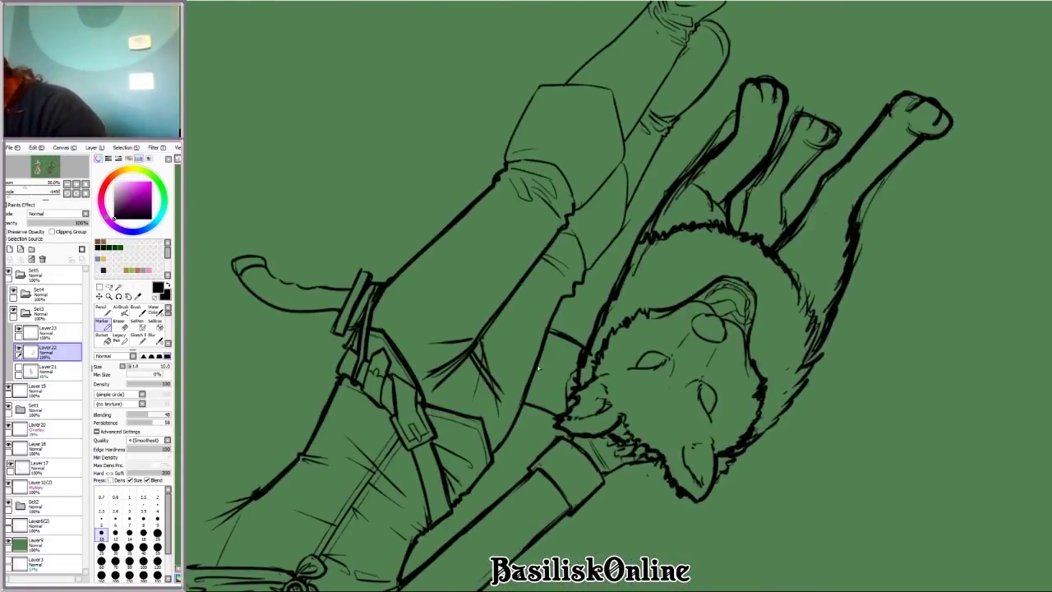
pyautogui.moveTo(552, 249); pyautogui.dragTo(472, 380)
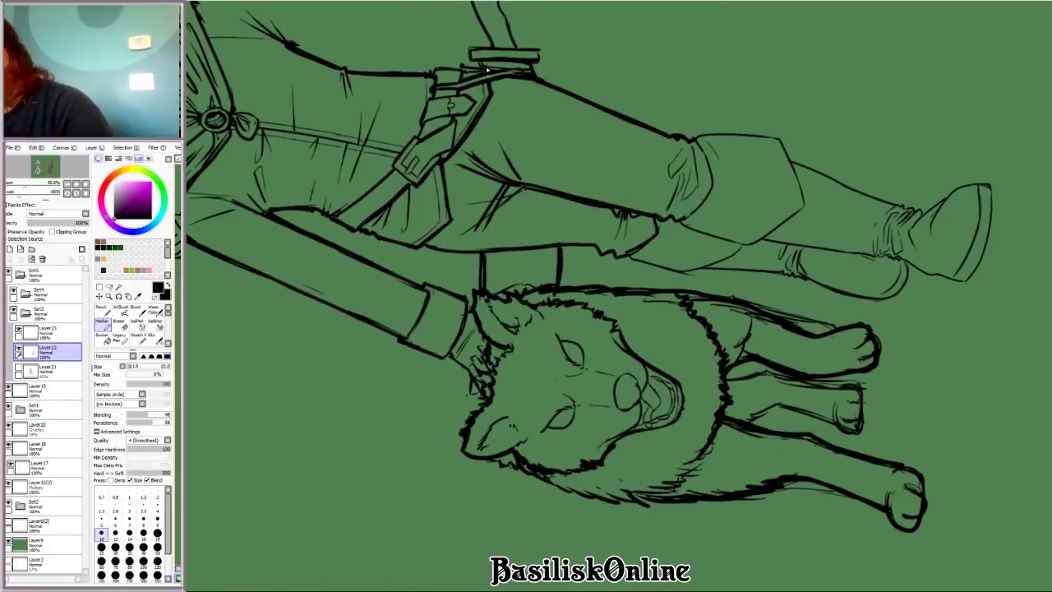
pyautogui.moveTo(619, 85); pyautogui.dragTo(505, 386)
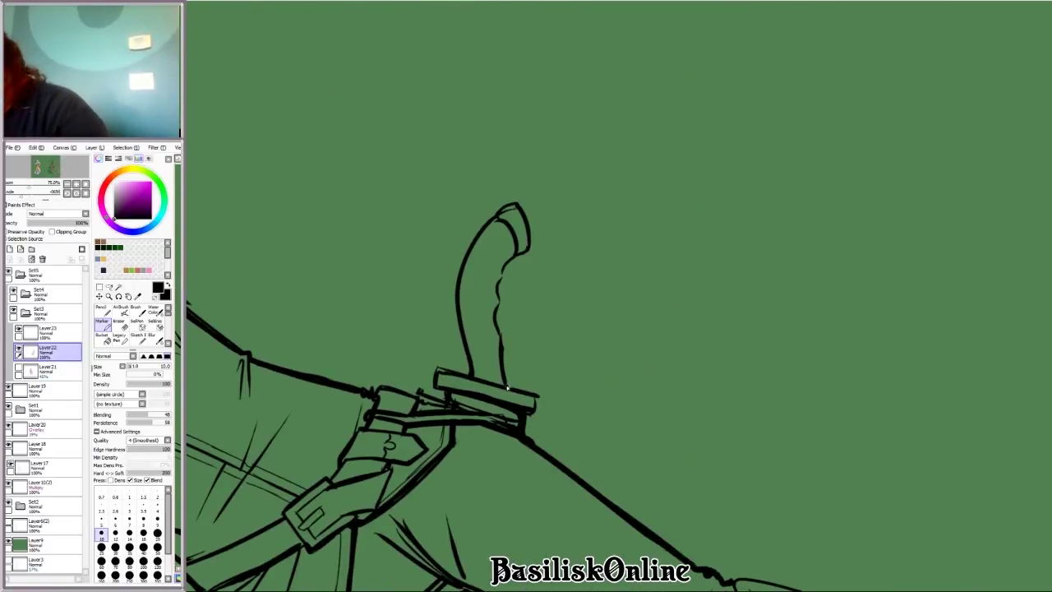
# Step: Touch up the sword handle's grooved grip line and try a rounded scabbard end between the man's thigh and the wolf
pyautogui.moveTo(514, 256); pyautogui.dragTo(515, 345)
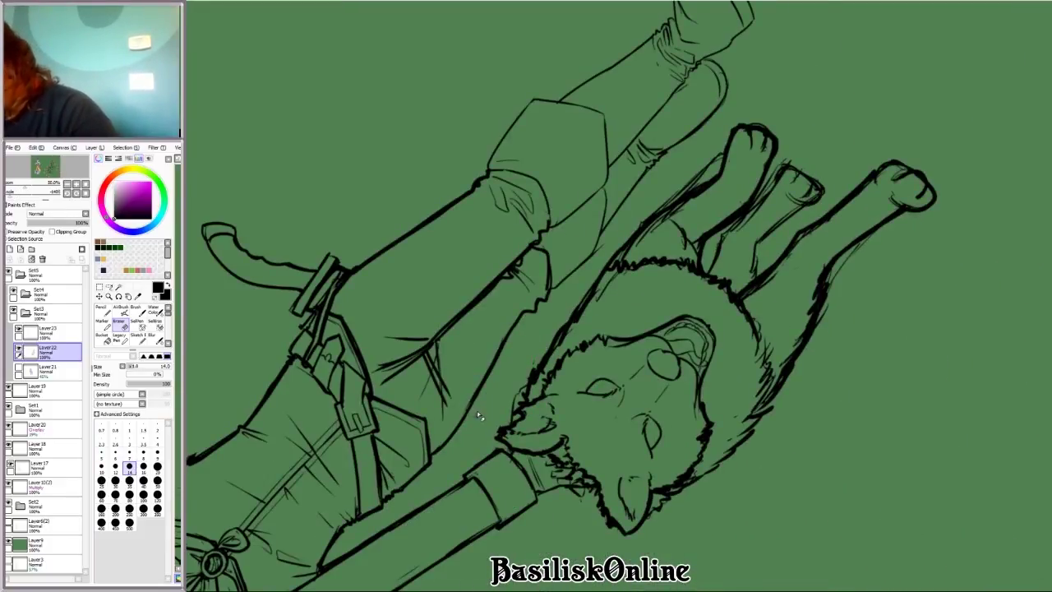
pyautogui.moveTo(480, 417); pyautogui.dragTo(481, 364)
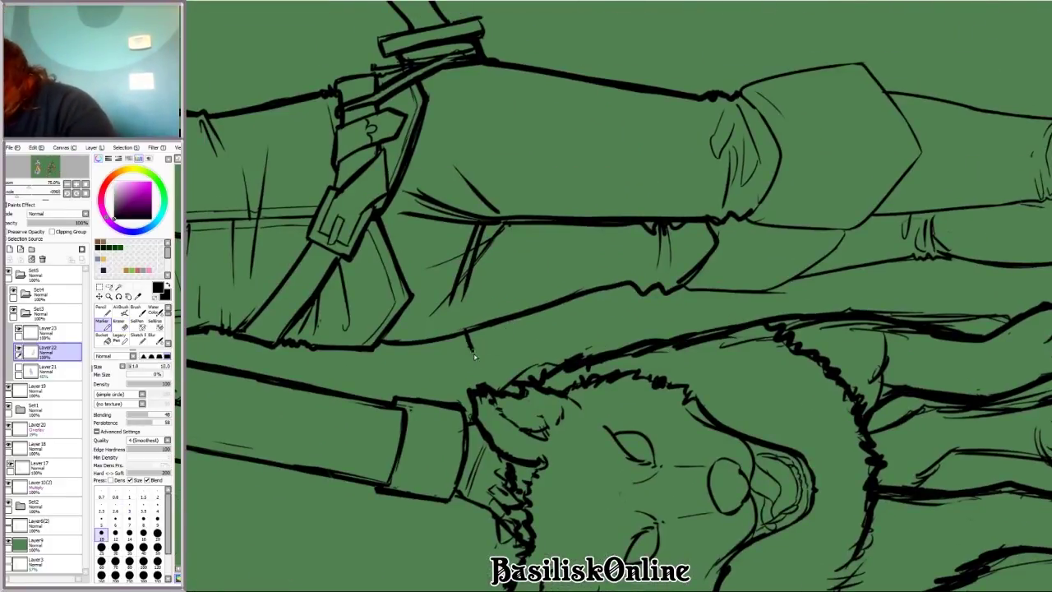
pyautogui.moveTo(503, 328); pyautogui.dragTo(738, 224)
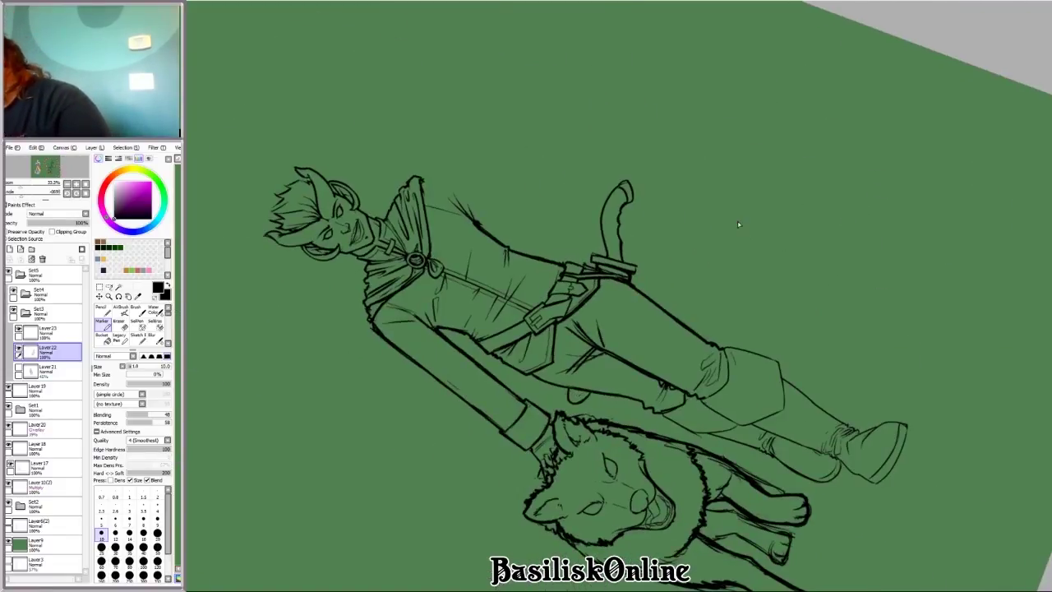
pyautogui.moveTo(575, 345); pyautogui.dragTo(633, 374)
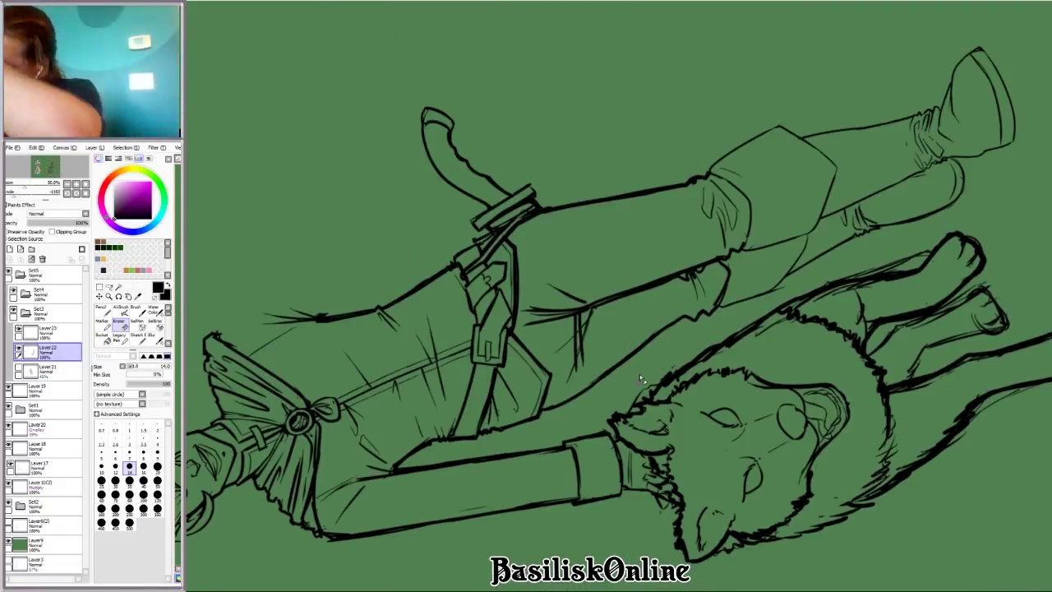
pyautogui.moveTo(639, 374); pyautogui.dragTo(821, 246)
pyautogui.scroll(5, 533, 400)
pyautogui.scroll(-4, 534, 399)
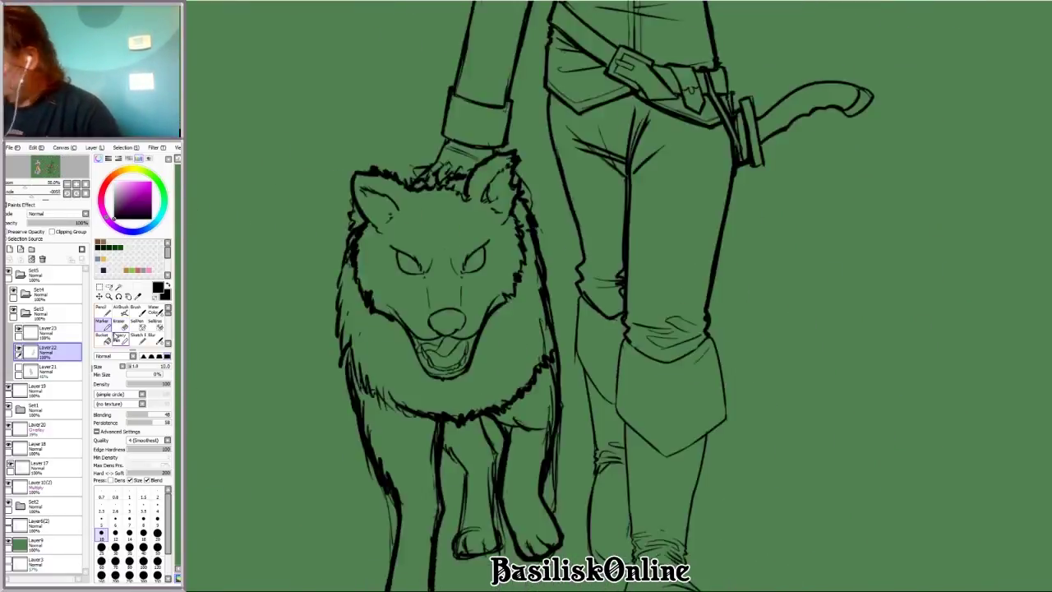
# Step: Thicken the outlines of the man's far boot with the Marker, including its knee cuff, calf, ankle folds and rounded foot
pyautogui.scroll(4, 534, 399)
pyautogui.moveTo(489, 232); pyautogui.dragTo(536, 400)
pyautogui.press('Home')
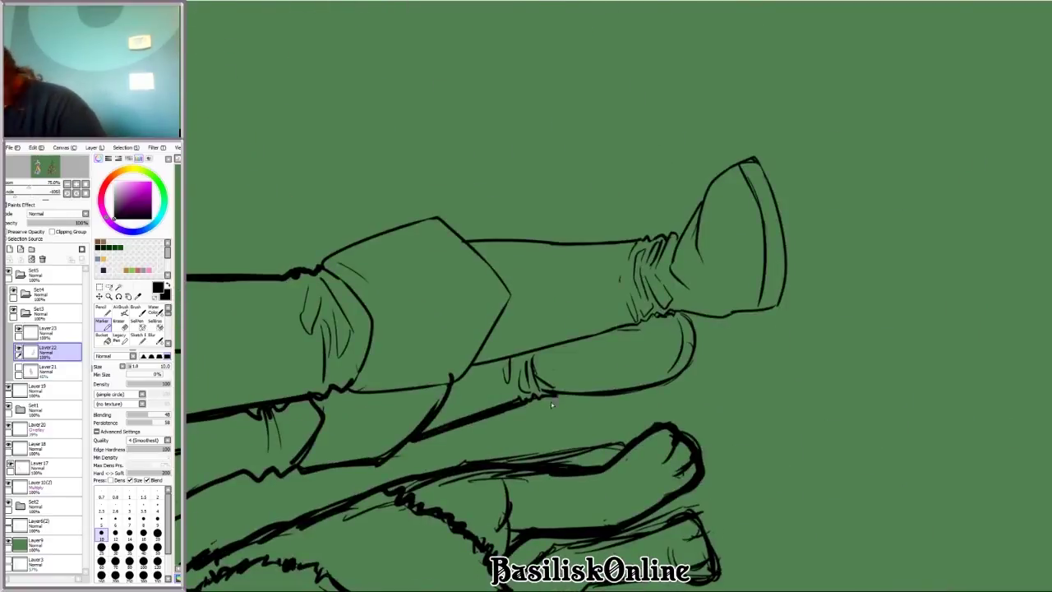
pyautogui.moveTo(559, 361); pyautogui.dragTo(672, 395)
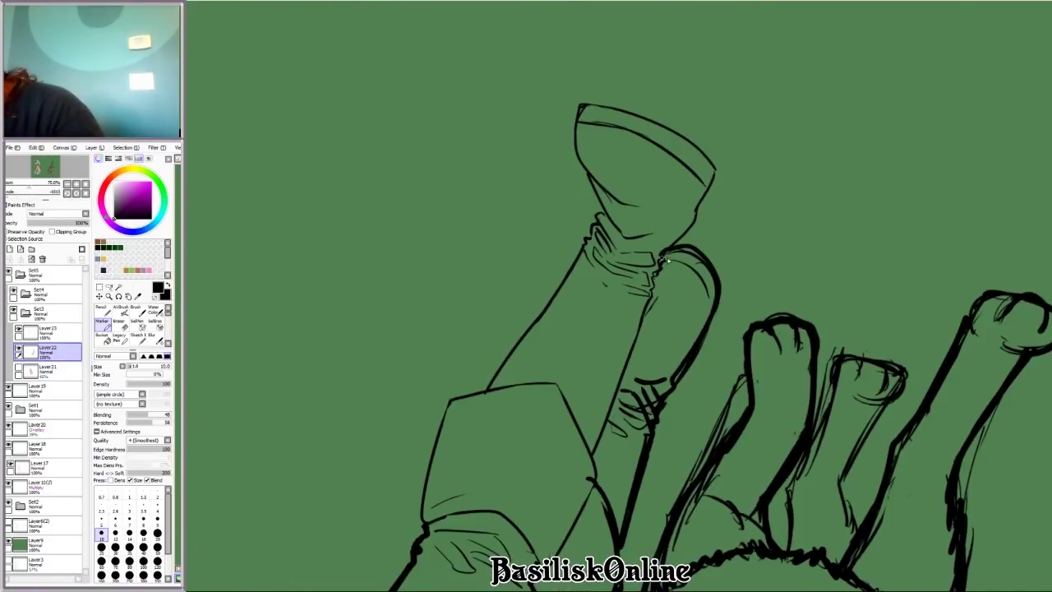
pyautogui.scroll(2, 637, 510)
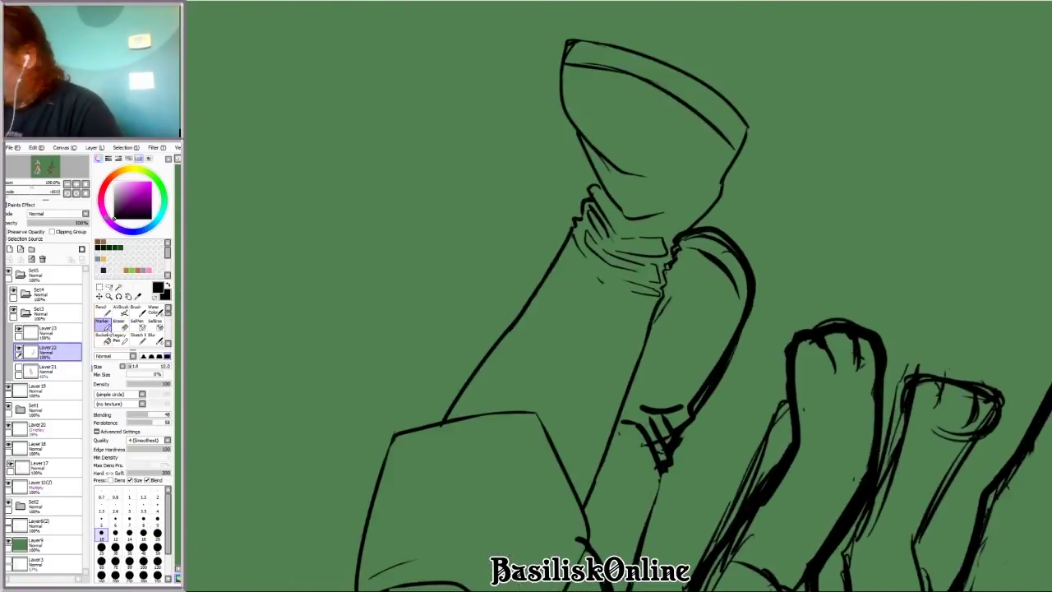
pyautogui.moveTo(637, 509)
pyautogui.mouseDown()
pyautogui.moveTo(416, 238)
pyautogui.moveTo(526, 271)
pyautogui.moveTo(575, 345)
pyautogui.mouseUp()
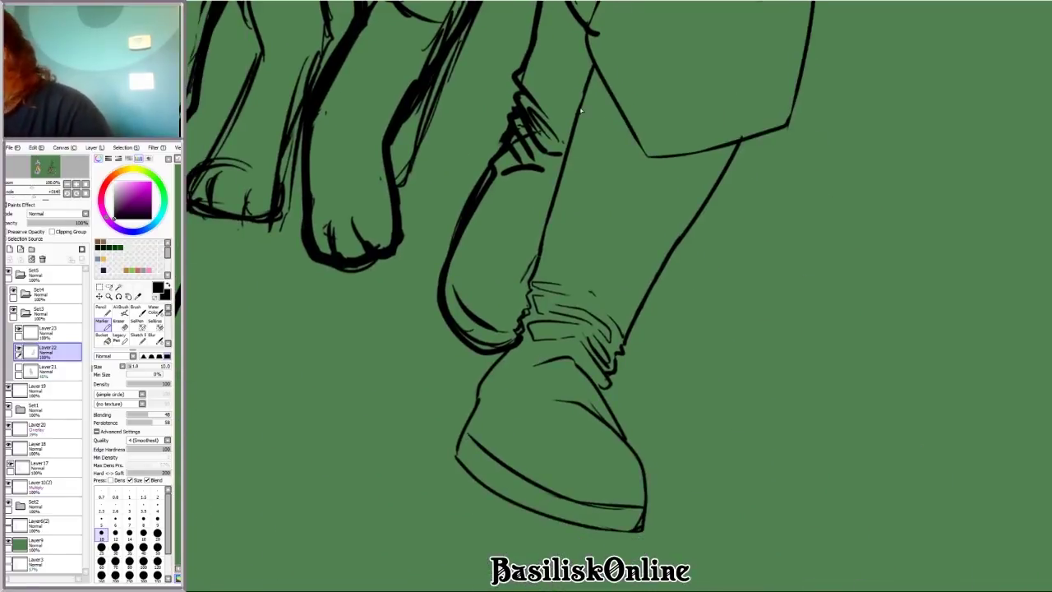
# Step: Thicken the near boot's inner calf line and the outline of its pointed knee cuff with the Marker
pyautogui.moveTo(593, 56); pyautogui.dragTo(529, 300)
pyautogui.scroll(-3, 480, 386)
pyautogui.scroll(1, 480, 386)
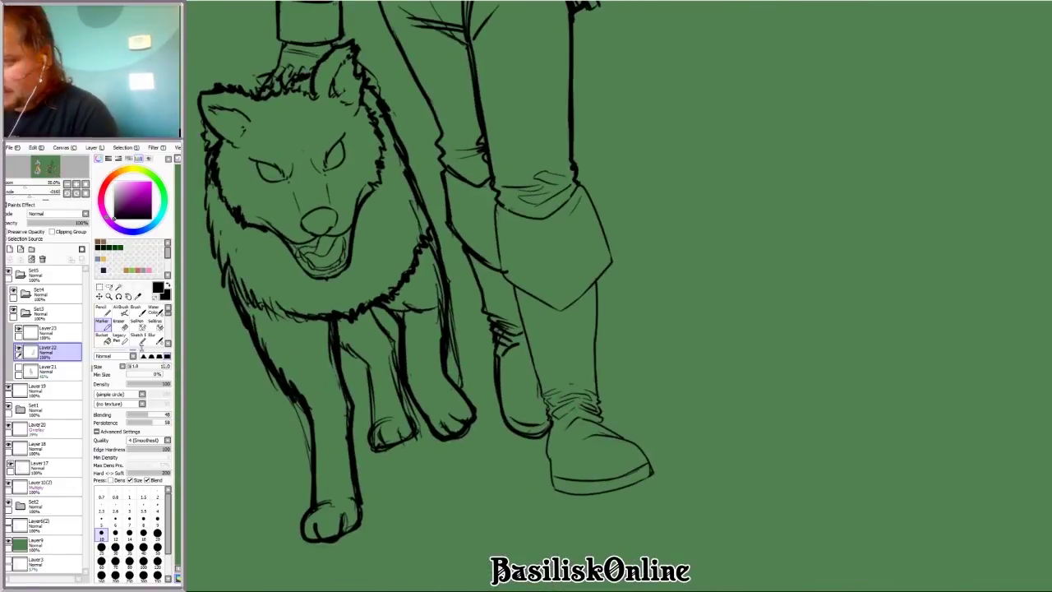
pyautogui.click(96, 430)
pyautogui.scroll(3, 459, 262)
pyautogui.press('b')
pyautogui.moveTo(434, 163)
pyautogui.mouseDown()
pyautogui.moveTo(441, 256)
pyautogui.moveTo(730, 150)
pyautogui.moveTo(573, 292)
pyautogui.moveTo(556, 166)
pyautogui.mouseUp()
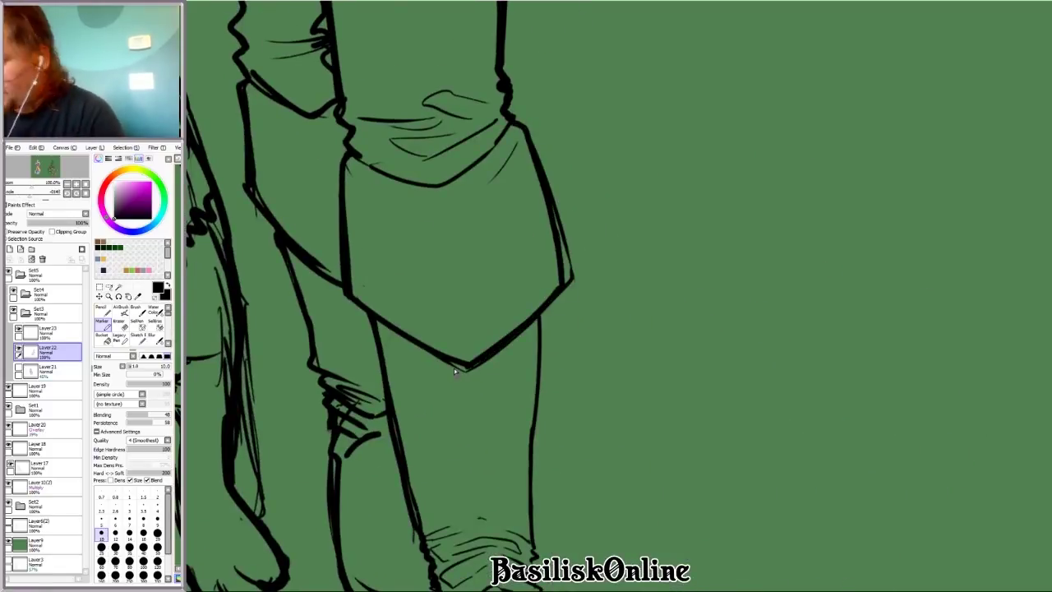
pyautogui.hotkey('ctrl', 'z')
pyautogui.scroll(-5, 548, 272)
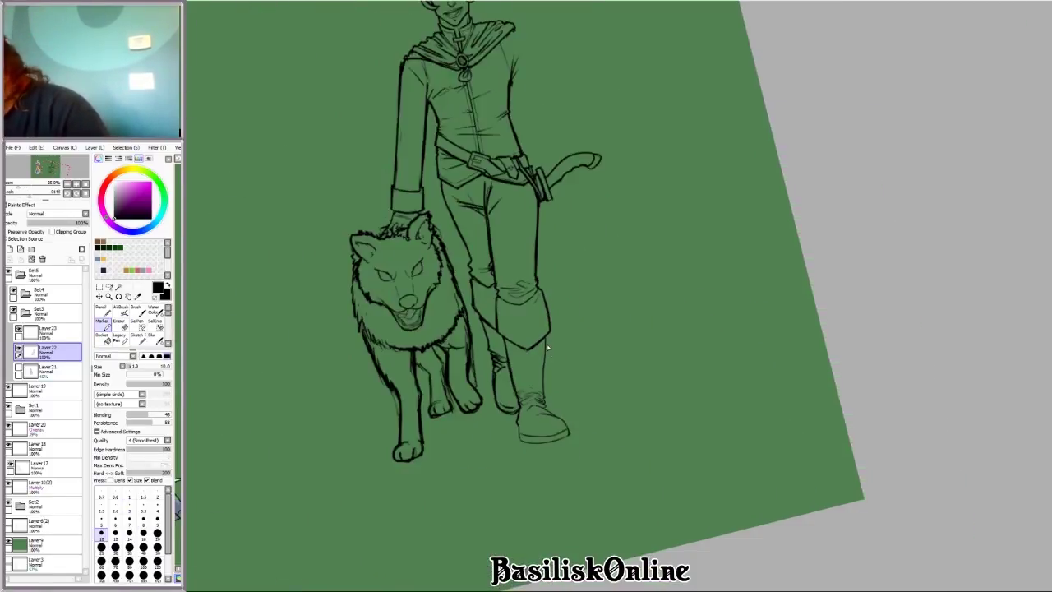
pyautogui.scroll(3, 548, 309)
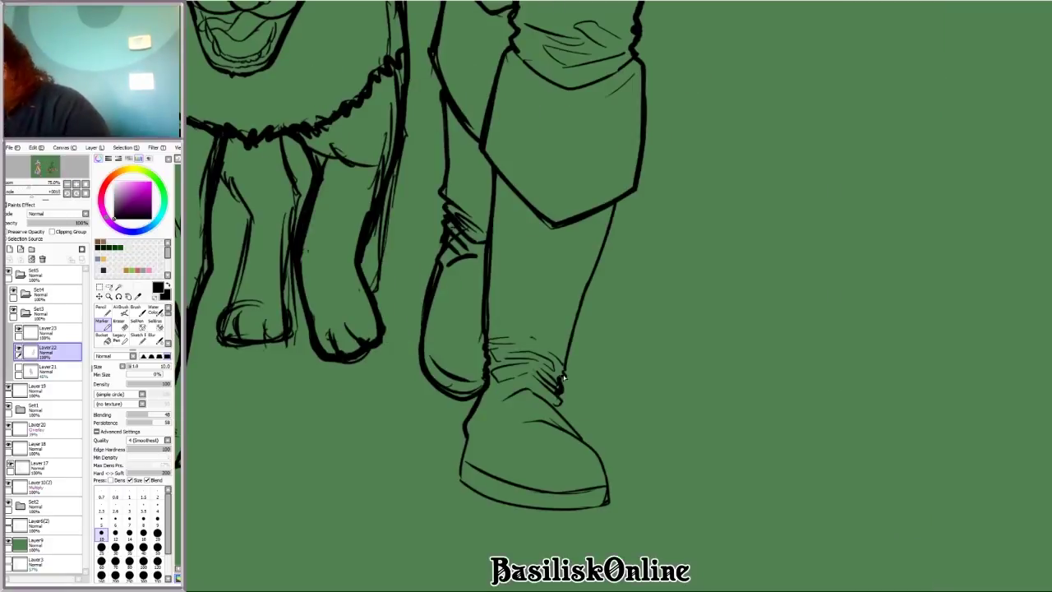
# Step: Thicken the near boot's outer calf line, ankle folds and shoe outline, undoing the last stray stroke
pyautogui.moveTo(548, 309); pyautogui.dragTo(716, 370)
pyautogui.moveTo(787, 327)
pyautogui.mouseDown()
pyautogui.moveTo(828, 332)
pyautogui.moveTo(811, 424)
pyautogui.mouseUp()
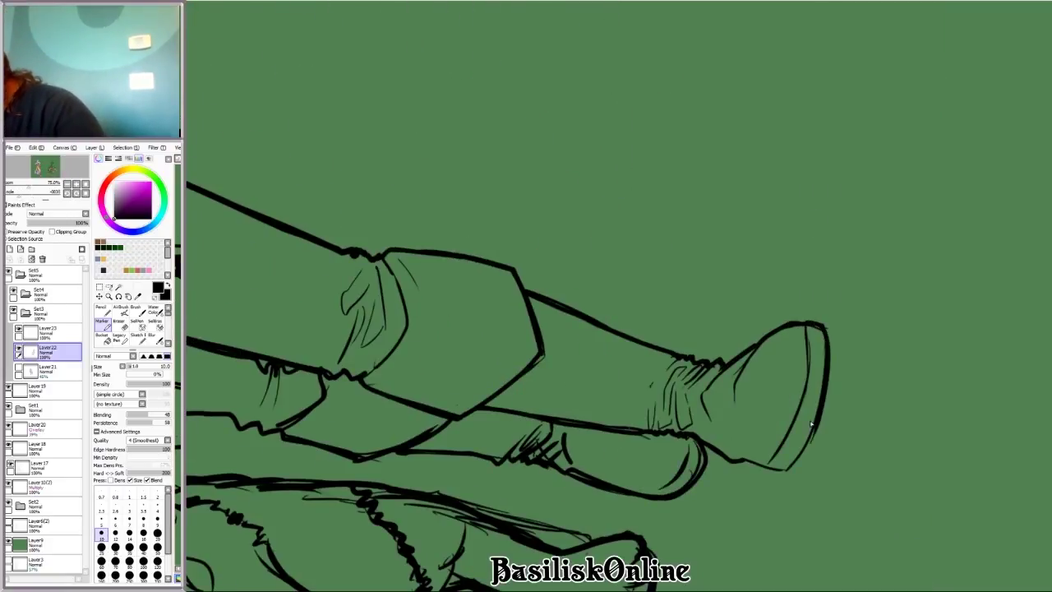
pyautogui.hotkey('ctrl', 'z')
pyautogui.scroll(-3, 964, 372)
pyautogui.moveTo(964, 372)
pyautogui.mouseDown()
pyautogui.moveTo(858, 197)
pyautogui.moveTo(658, 518)
pyautogui.mouseUp()
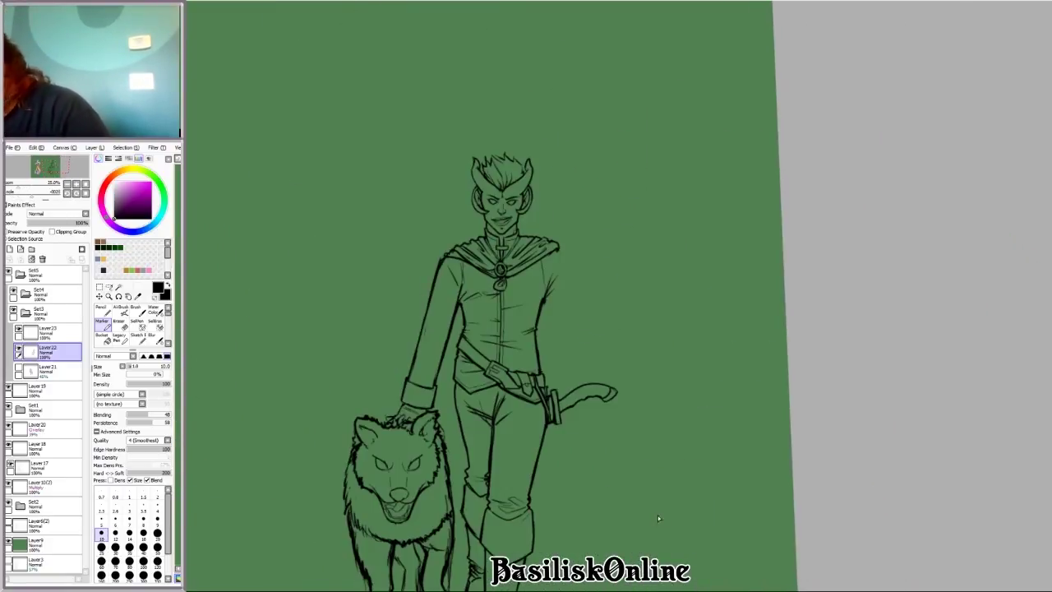
# Step: Try roughing in a hanging free arm beside the torso, with a guide line and elbow circle on Layer23 at 45% opacity
pyautogui.scroll(-4, 597, 301)
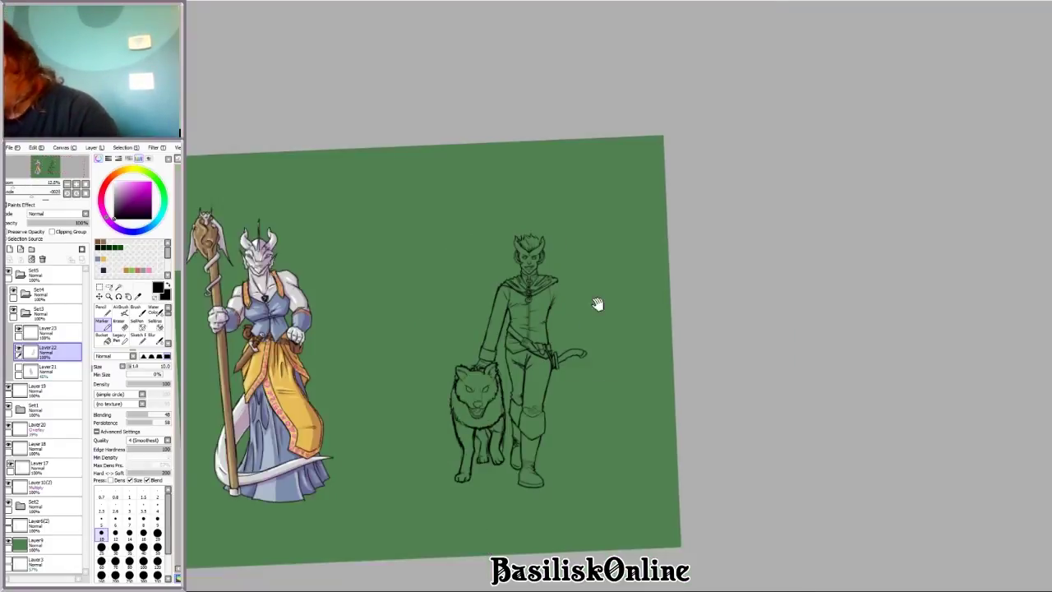
pyautogui.press('e')
pyautogui.scroll(4, 486, 331)
pyautogui.click(47, 329)
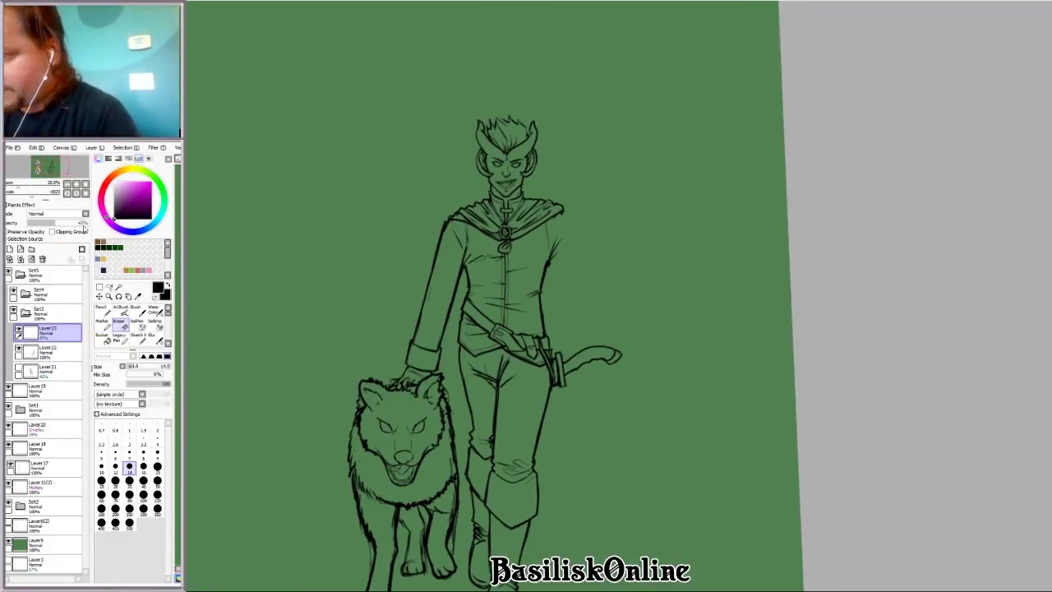
pyautogui.click(101, 325)
pyautogui.moveTo(764, 559)
pyautogui.mouseDown()
pyautogui.moveTo(792, 518)
pyautogui.moveTo(786, 276)
pyautogui.moveTo(695, 301)
pyautogui.moveTo(644, 287)
pyautogui.moveTo(822, 212)
pyautogui.mouseUp()
pyautogui.scroll(2, 822, 212)
pyautogui.scroll(1, 616, 322)
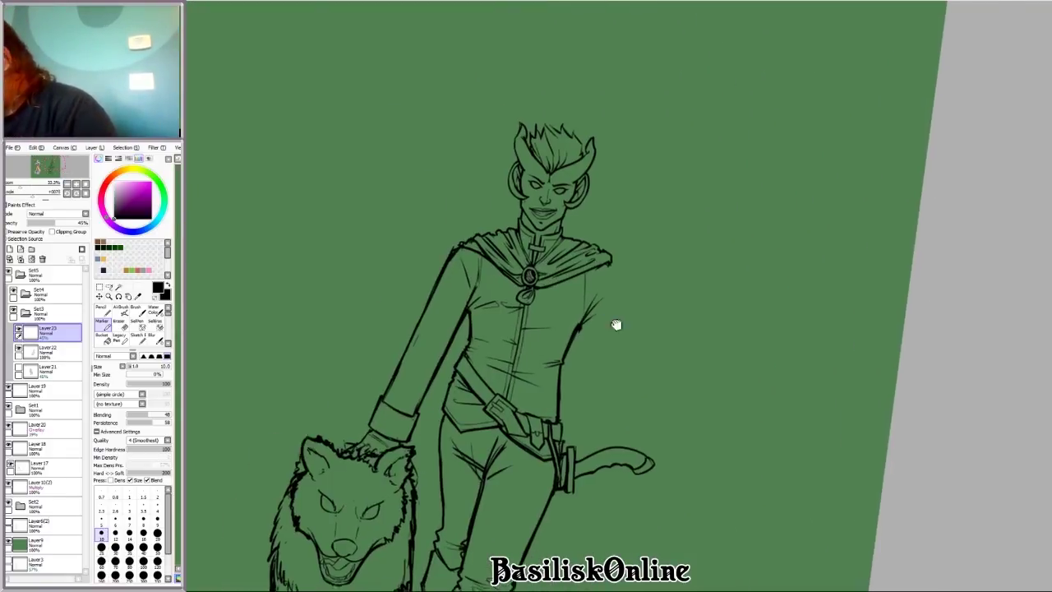
pyautogui.scroll(-2, 624, 333)
pyautogui.scroll(2, 624, 357)
pyautogui.scroll(2, 543, 202)
pyautogui.scroll(-3, 552, 353)
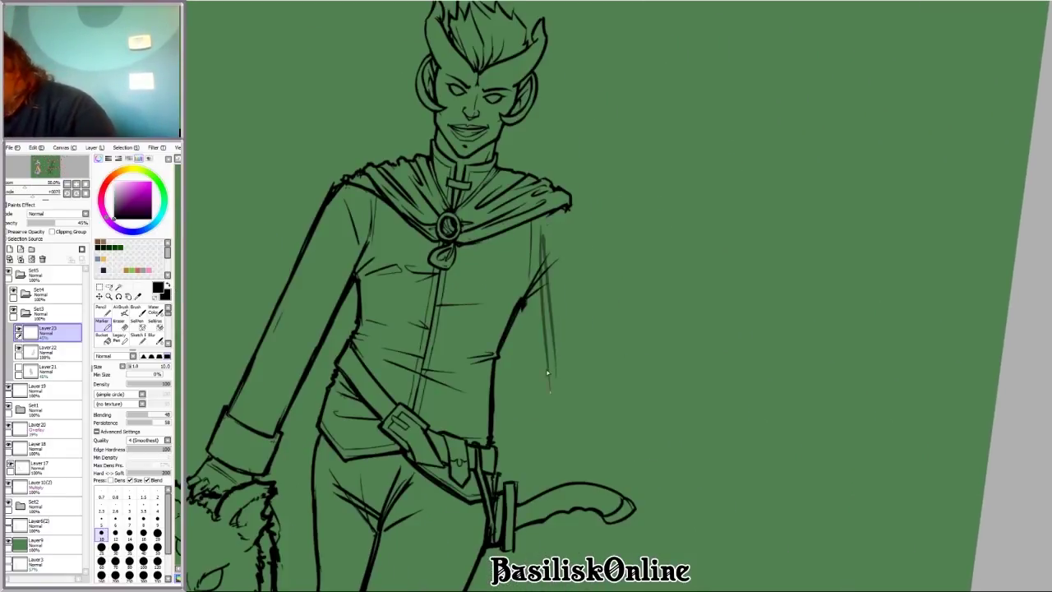
pyautogui.moveTo(554, 370); pyautogui.dragTo(569, 477)
pyautogui.scroll(2, 568, 476)
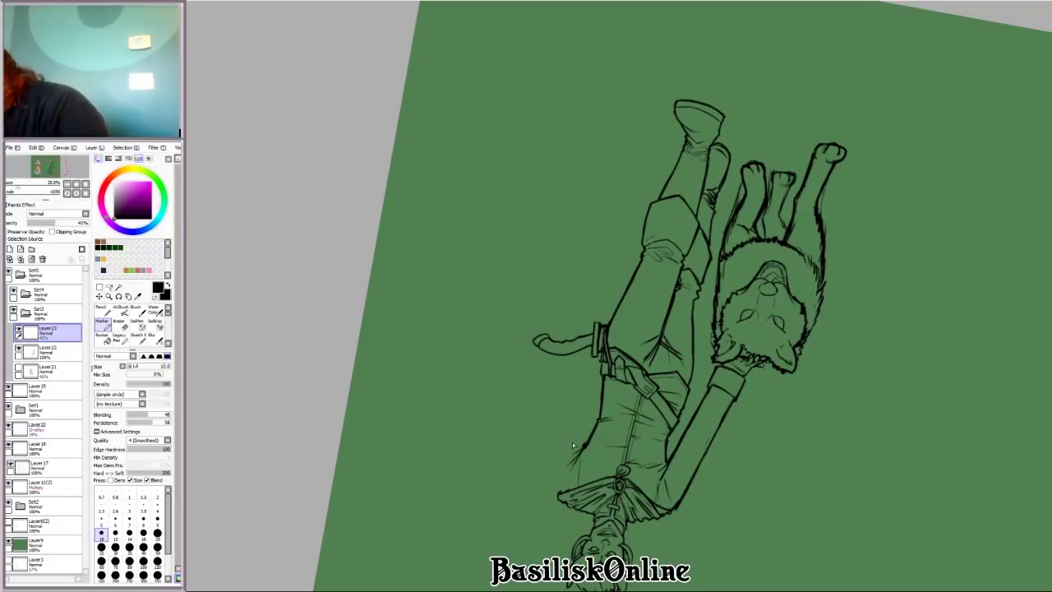
pyautogui.scroll(-2, 590, 392)
pyautogui.moveTo(590, 392); pyautogui.dragTo(738, 394)
# Step: Try inking the shoulder and elbow outline of the hanging arm on Layer22 over the faint guide
pyautogui.click(49, 352)
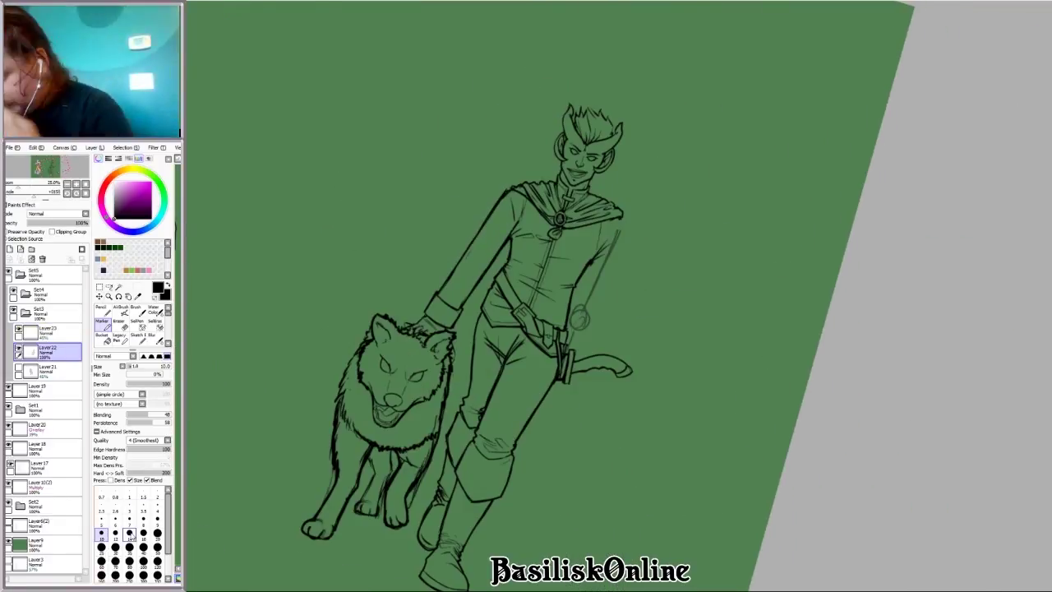
pyautogui.scroll(3, 631, 352)
pyautogui.scroll(-2, 631, 352)
pyautogui.moveTo(631, 352); pyautogui.dragTo(592, 391)
pyautogui.scroll(2, 579, 402)
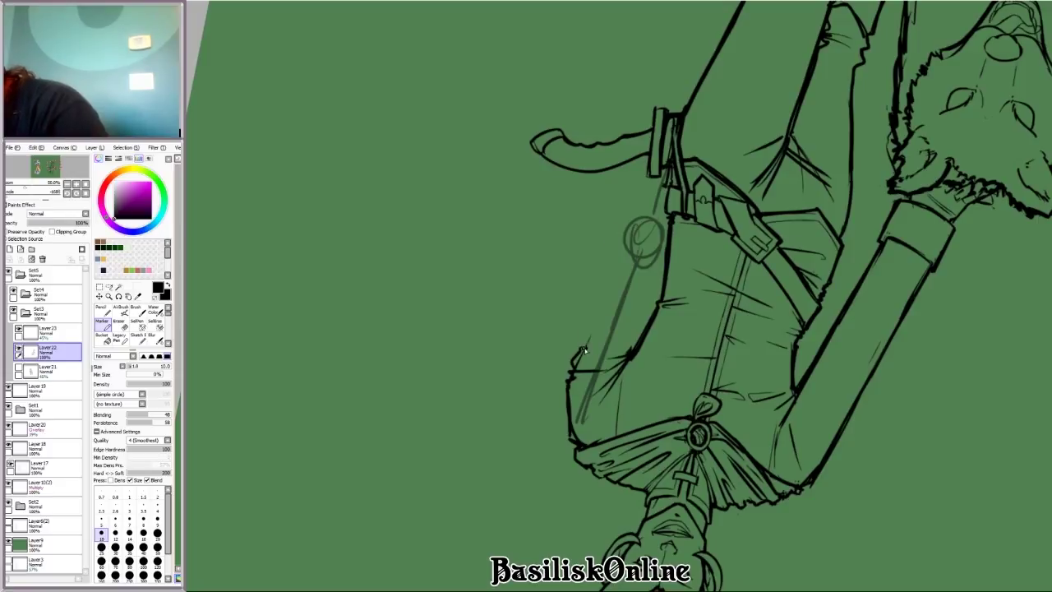
pyautogui.moveTo(641, 238); pyautogui.dragTo(830, 365)
pyautogui.scroll(-2, 817, 363)
pyautogui.scroll(3, 817, 363)
pyautogui.moveTo(911, 223)
pyautogui.mouseDown()
pyautogui.moveTo(639, 218)
pyautogui.moveTo(1009, 287)
pyautogui.moveTo(521, 400)
pyautogui.moveTo(696, 246)
pyautogui.moveTo(624, 345)
pyautogui.moveTo(559, 300)
pyautogui.mouseUp()
pyautogui.scroll(2, 1010, 287)
pyautogui.scroll(-1, 521, 400)
pyautogui.scroll(-2, 521, 399)
pyautogui.scroll(-1, 521, 400)
pyautogui.scroll(-1, 696, 246)
pyautogui.scroll(1, 697, 246)
# Step: Erase the rough elbow strokes with a size 35 Eraser and try redrawing the outer sleeve line down towards the sword
pyautogui.press('e')
pyautogui.scroll(1, 559, 299)
pyautogui.click(129, 480)
pyautogui.moveTo(585, 238); pyautogui.dragTo(577, 433)
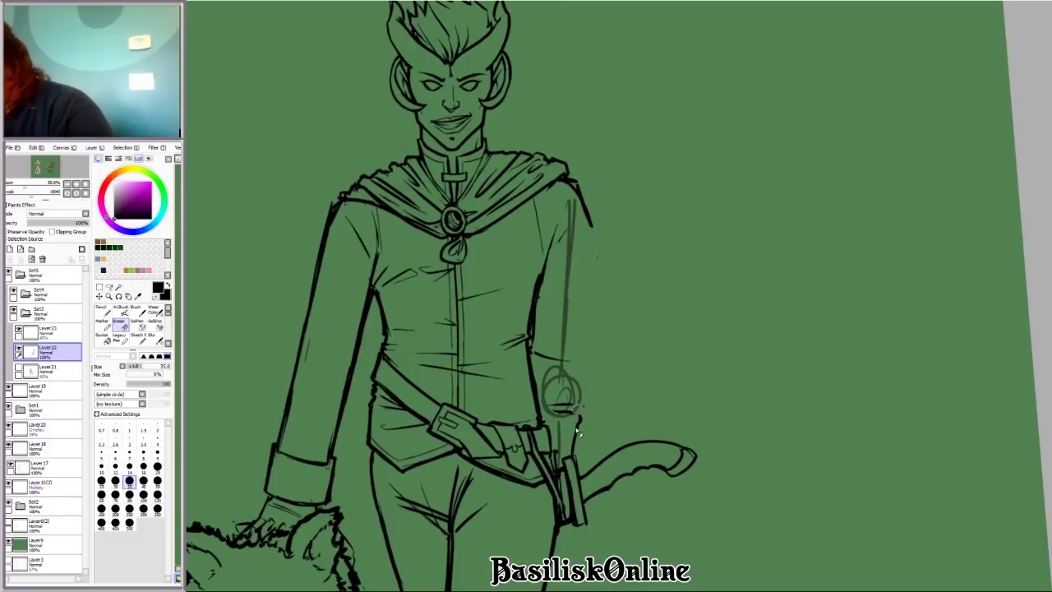
pyautogui.click(104, 323)
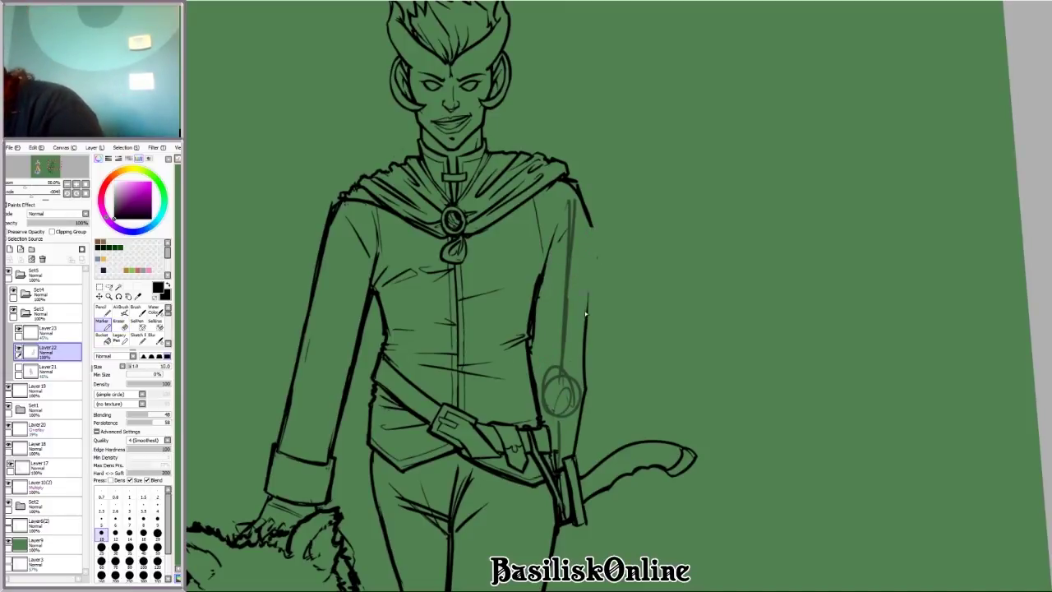
pyautogui.moveTo(592, 220); pyautogui.dragTo(586, 358)
# Step: Discard the hanging arm's inked sleeve lines together with its guide layer
pyautogui.scroll(-2, 903, 364)
pyautogui.moveTo(904, 364); pyautogui.dragTo(616, 398)
pyautogui.scroll(2, 616, 398)
pyautogui.scroll(-3, 649, 326)
pyautogui.moveTo(650, 327); pyautogui.dragTo(709, 240)
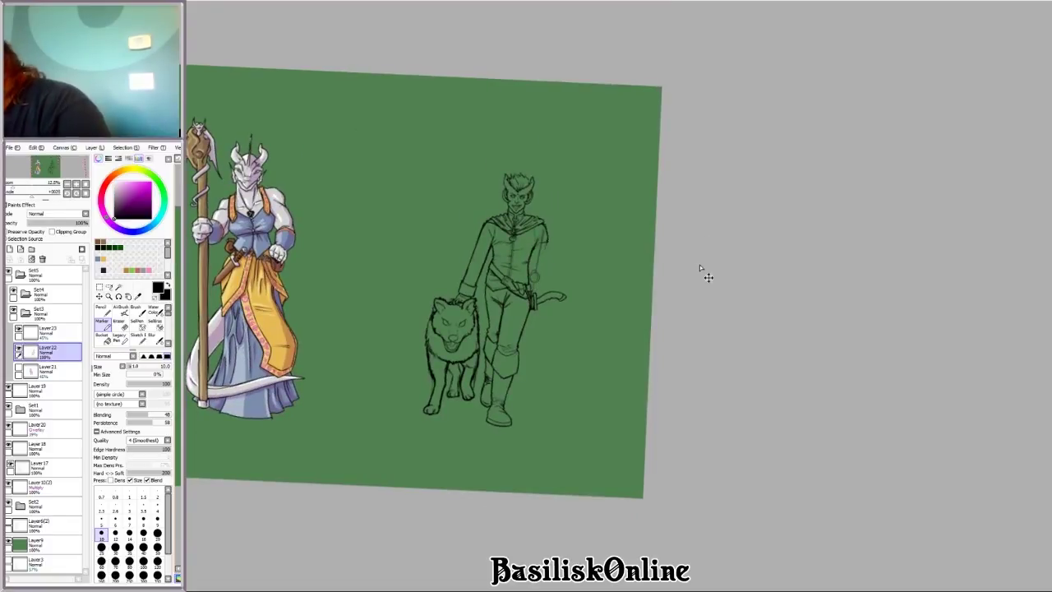
pyautogui.scroll(-2, 631, 444)
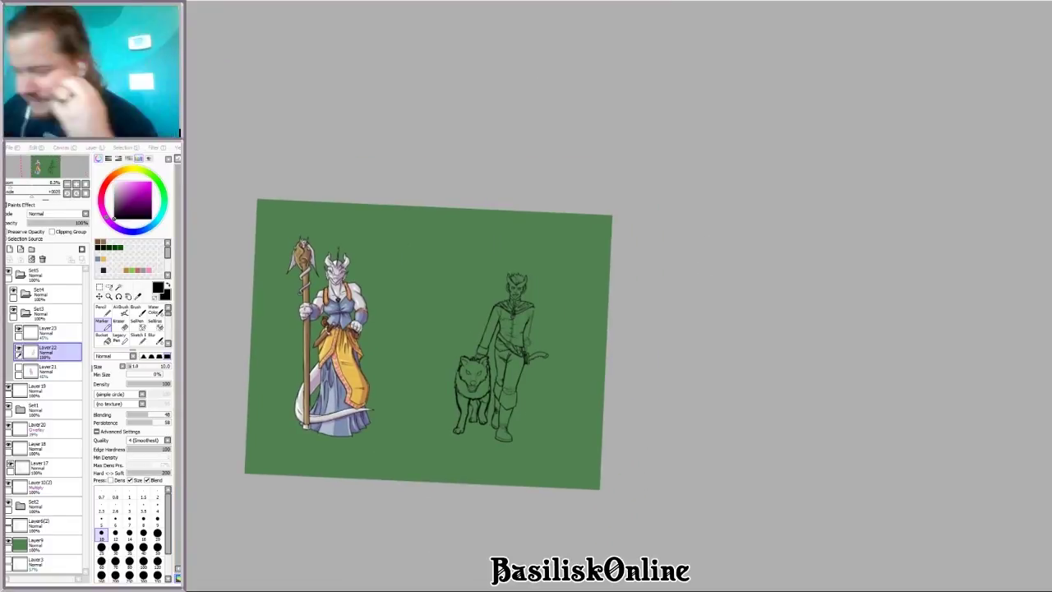
pyautogui.scroll(3, 712, 423)
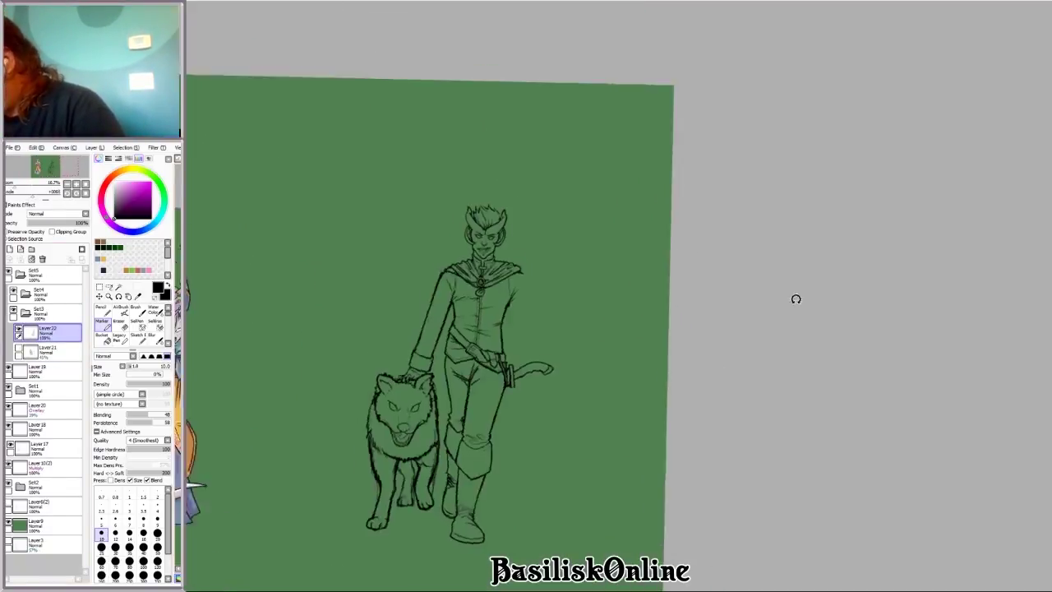
pyautogui.hotkey('ctrl', 'z')
# Step: Try sketching a raised arm bent behind the man's head on a 40% opacity layer, and delete that layer
pyautogui.moveTo(775, 310)
pyautogui.mouseDown()
pyautogui.moveTo(660, 352)
pyautogui.moveTo(701, 258)
pyautogui.moveTo(560, 333)
pyautogui.mouseUp()
pyautogui.hotkey('ctrl', 'z')
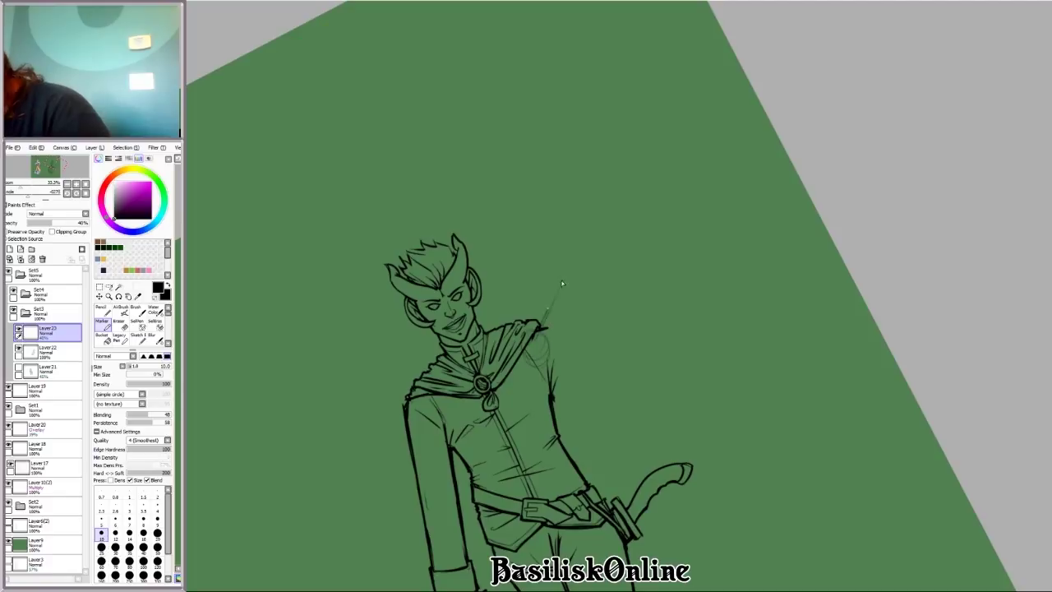
pyautogui.moveTo(542, 286)
pyautogui.mouseDown()
pyautogui.moveTo(547, 353)
pyautogui.moveTo(554, 285)
pyautogui.moveTo(592, 427)
pyautogui.moveTo(452, 314)
pyautogui.moveTo(538, 240)
pyautogui.mouseUp()
pyautogui.moveTo(530, 308)
pyautogui.mouseDown()
pyautogui.moveTo(577, 251)
pyautogui.moveTo(571, 276)
pyautogui.mouseUp()
pyautogui.moveTo(575, 272)
pyautogui.mouseDown()
pyautogui.moveTo(697, 399)
pyautogui.moveTo(593, 294)
pyautogui.mouseUp()
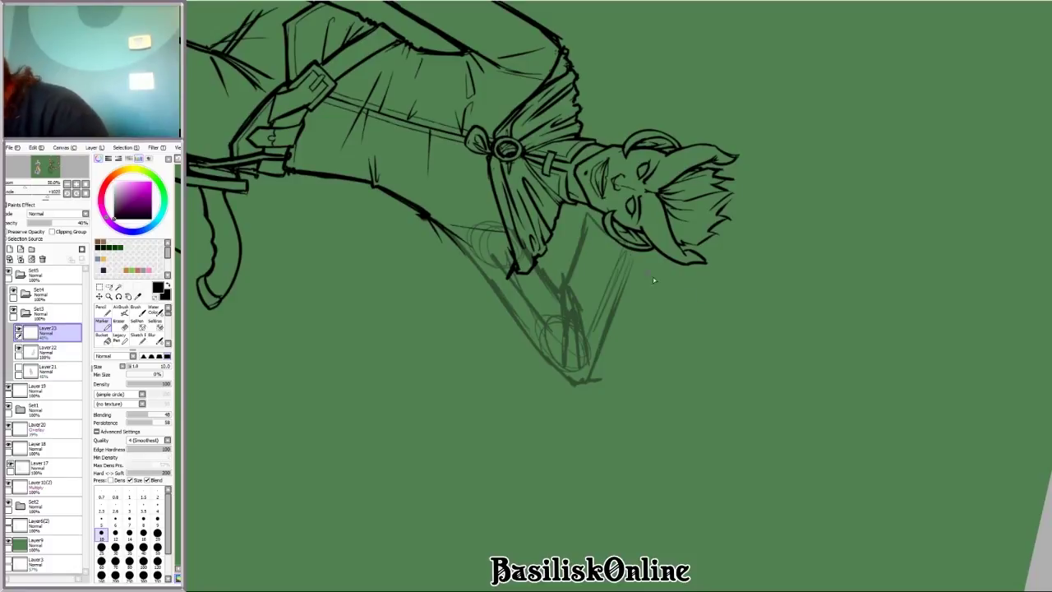
pyautogui.moveTo(652, 276); pyautogui.dragTo(587, 226)
pyautogui.moveTo(608, 376)
pyautogui.mouseDown()
pyautogui.moveTo(746, 395)
pyautogui.moveTo(723, 408)
pyautogui.mouseUp()
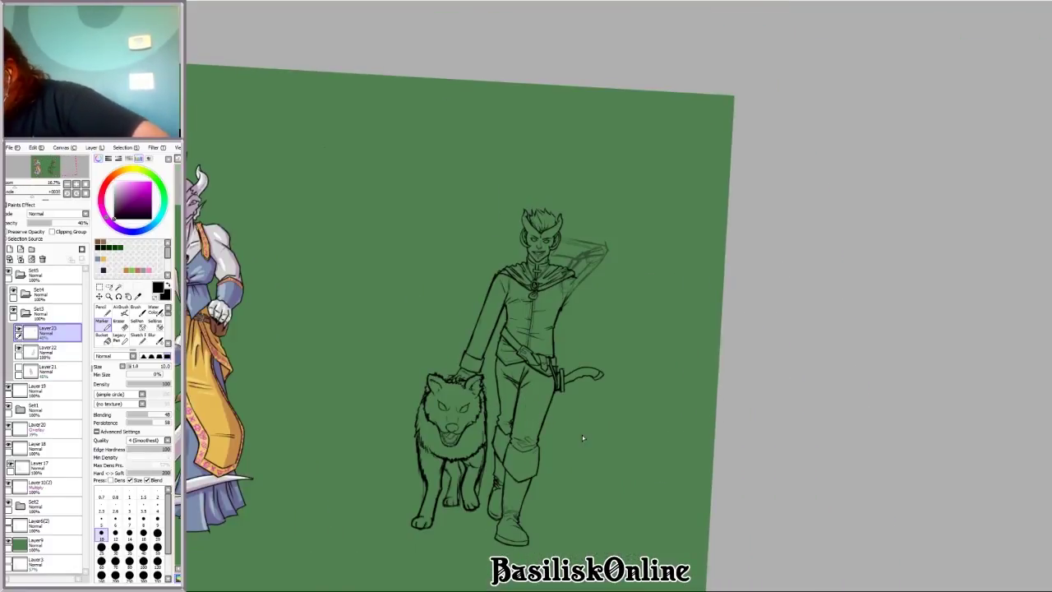
pyautogui.click(42, 259)
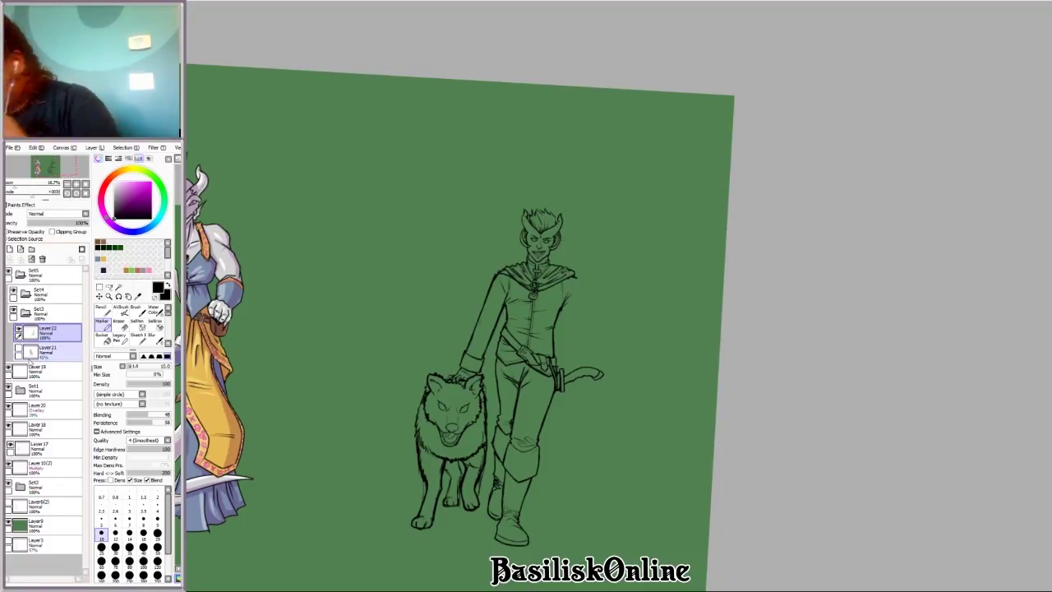
# Step: Clean up stray marks around the boot line art on Layer22 with the Eraser, reducing its size to 7
pyautogui.moveTo(784, 381)
pyautogui.mouseDown()
pyautogui.moveTo(748, 436)
pyautogui.moveTo(790, 352)
pyautogui.moveTo(780, 355)
pyautogui.mouseUp()
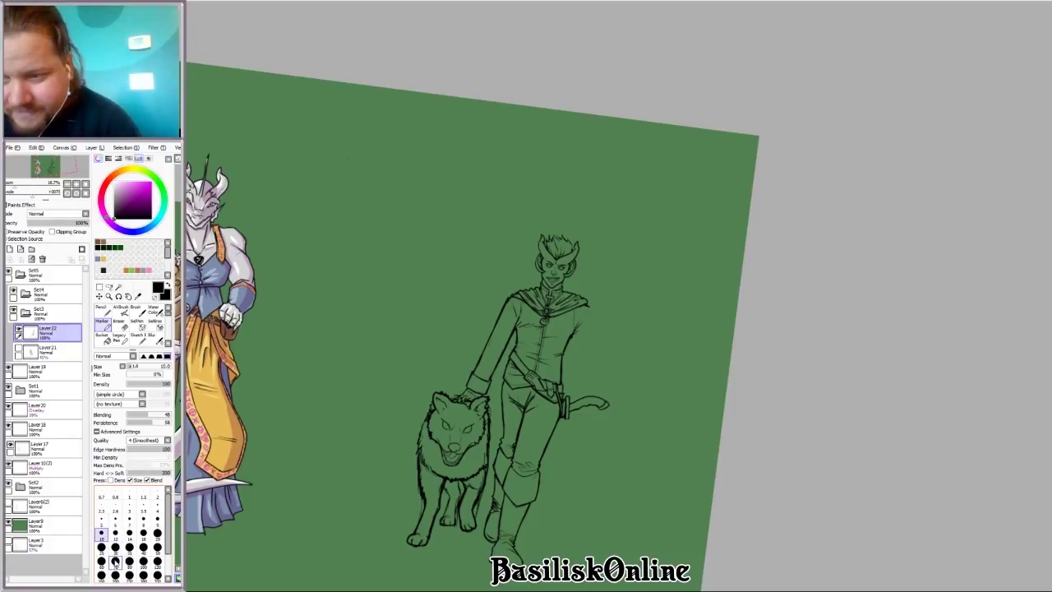
pyautogui.scroll(5, 526, 411)
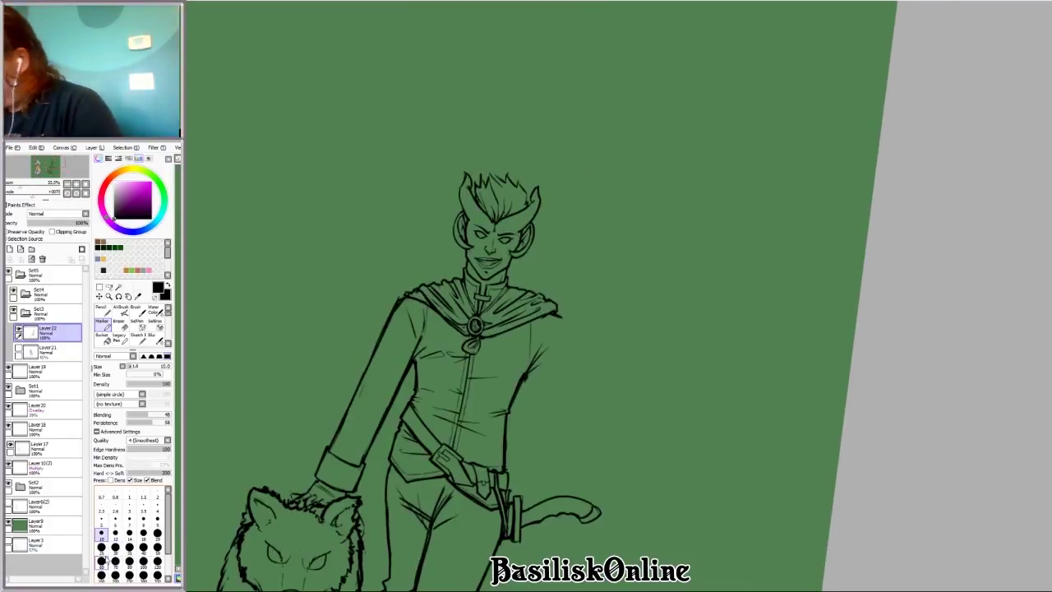
pyautogui.press('e')
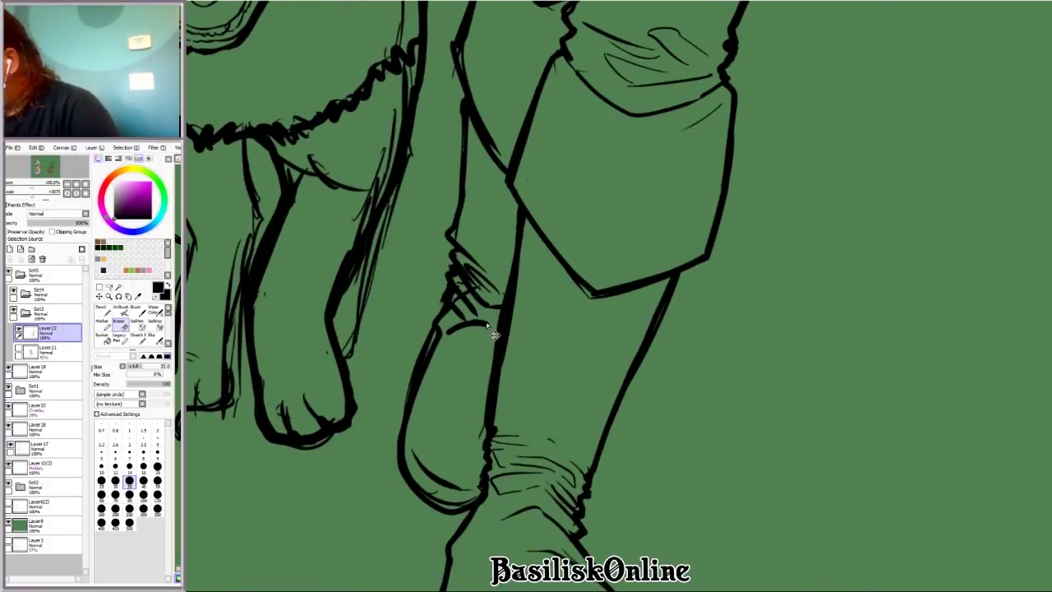
pyautogui.scroll(-4, 629, 484)
pyautogui.moveTo(851, 396); pyautogui.dragTo(762, 340)
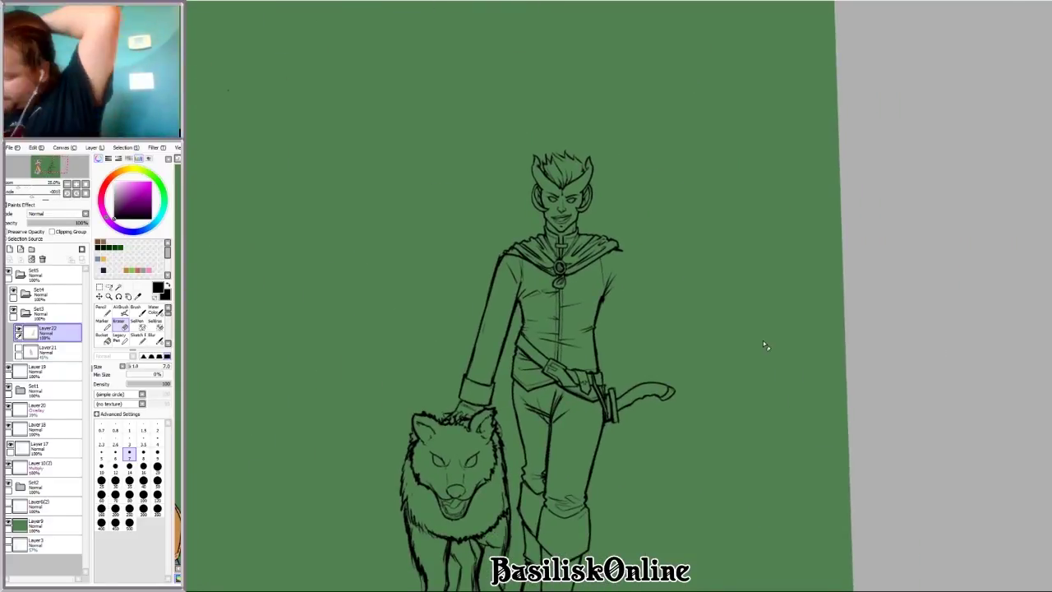
# Step: Duplicate Layer22, dim the original as a faint guide, and erase the cape's outer shoulder end on the copy with a size 80 Eraser
pyautogui.click(9, 248)
pyautogui.click(129, 493)
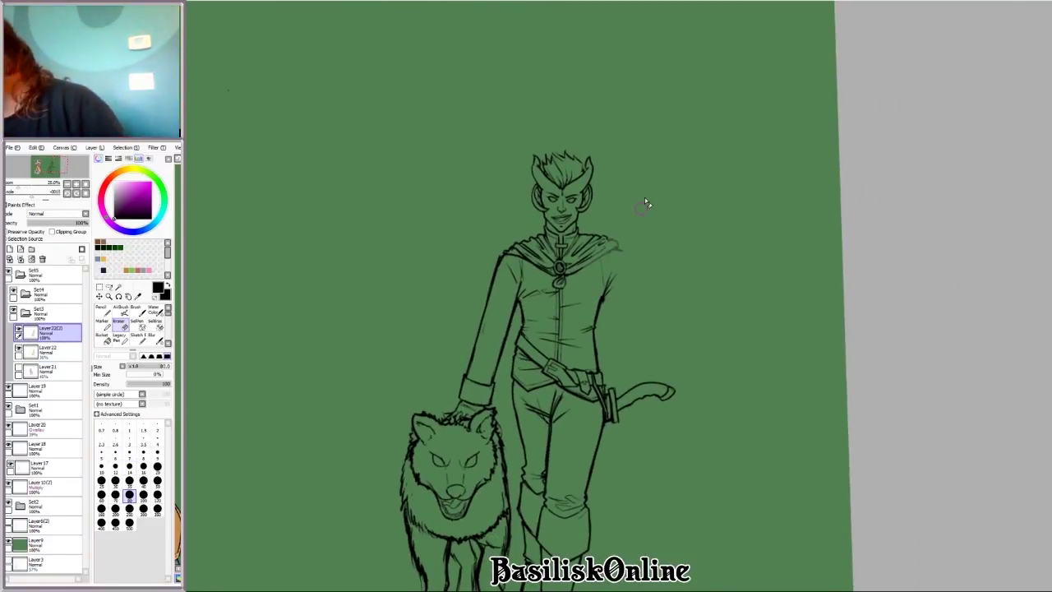
pyautogui.press('b')
pyautogui.scroll(2, 698, 312)
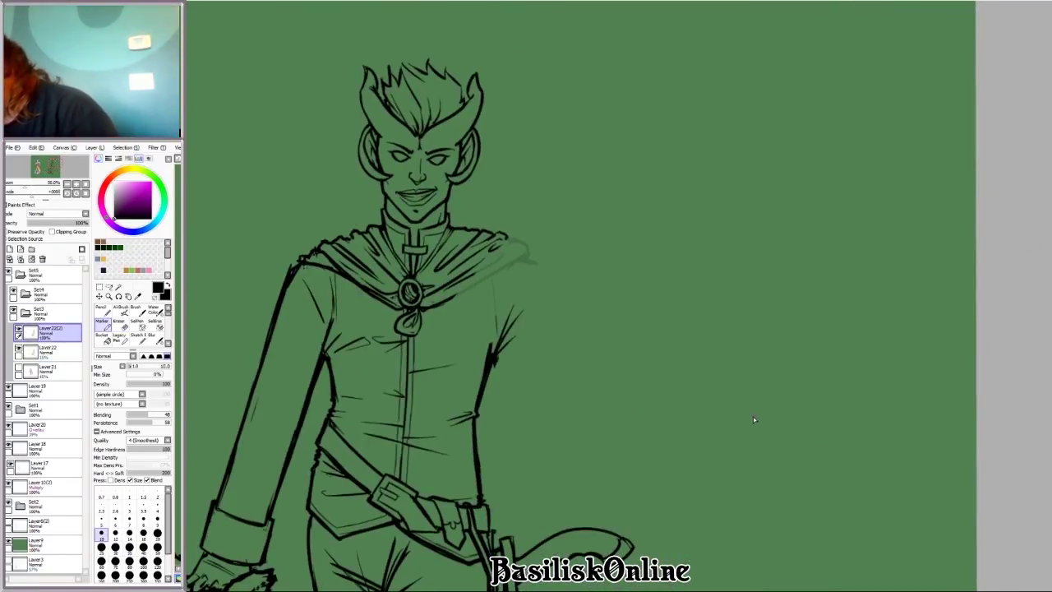
pyautogui.scroll(-1, 754, 420)
pyautogui.moveTo(593, 452); pyautogui.dragTo(694, 429)
# Step: Add a new layer above the copied line art and set its opacity to 27% for sketching
pyautogui.click(9, 249)
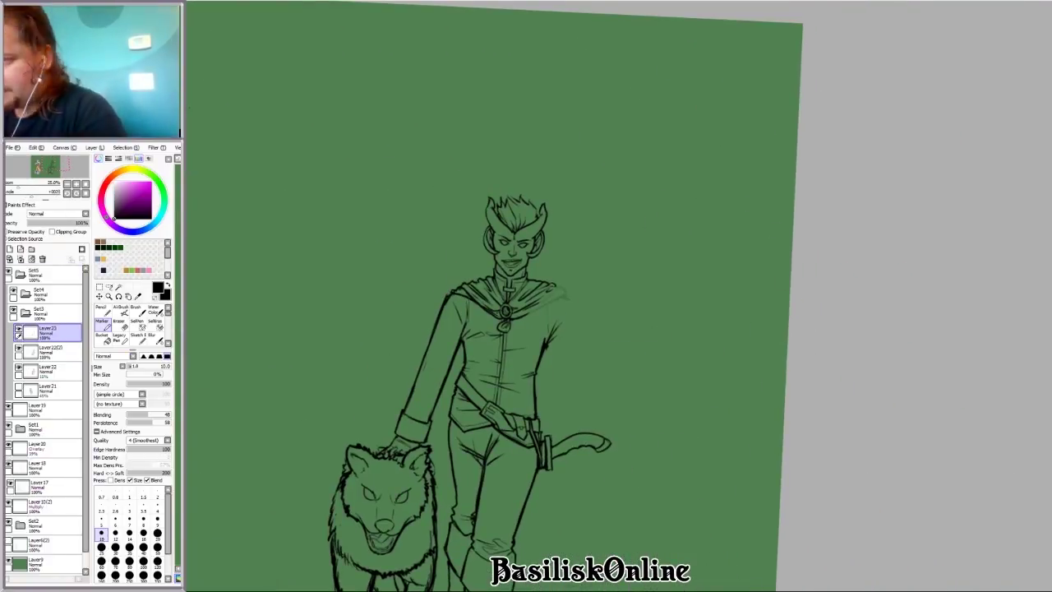
pyautogui.scroll(3, 710, 413)
pyautogui.moveTo(573, 248); pyautogui.dragTo(689, 215)
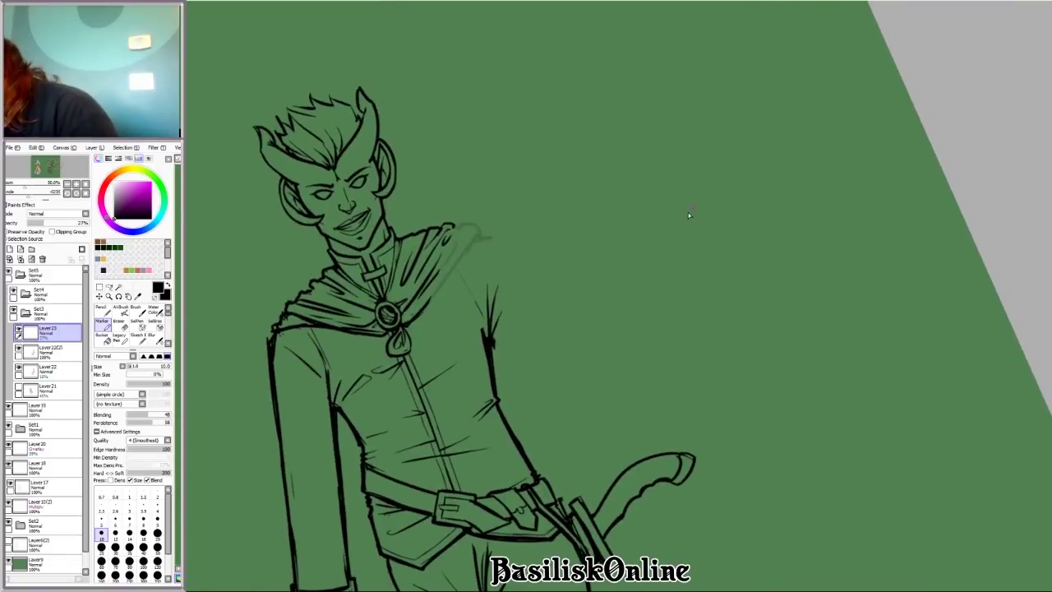
pyautogui.scroll(-2, 501, 281)
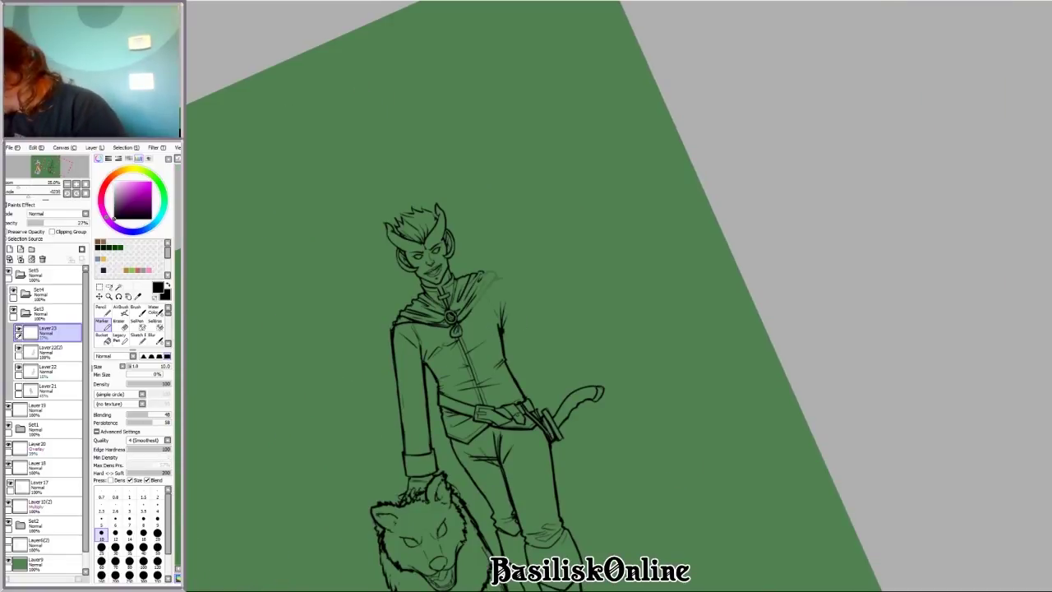
pyautogui.moveTo(575, 246)
pyautogui.mouseDown()
pyautogui.moveTo(622, 321)
pyautogui.moveTo(667, 197)
pyautogui.mouseUp()
pyautogui.scroll(-1, 667, 200)
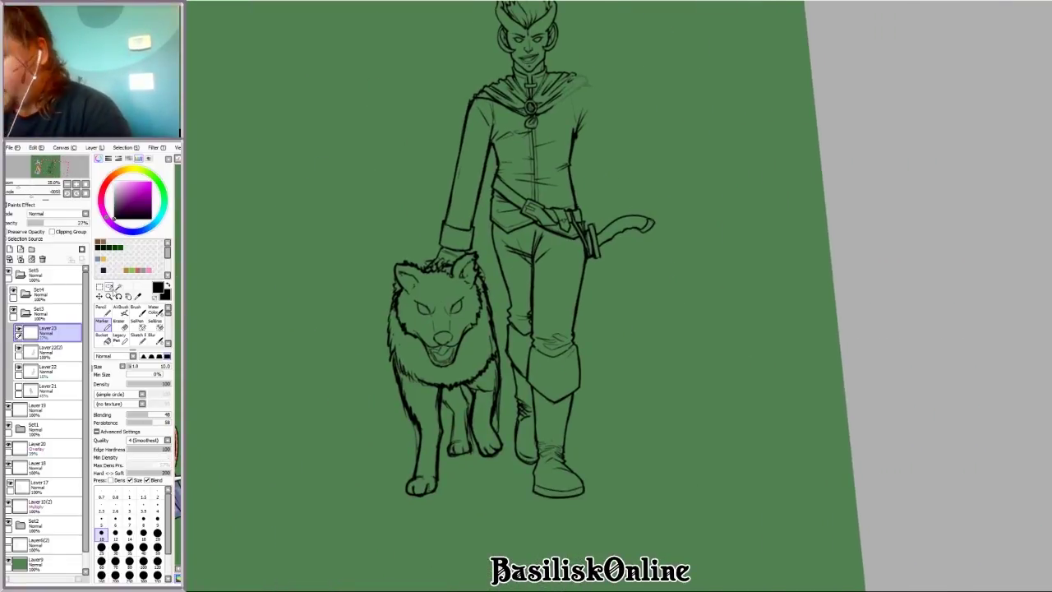
# Step: Lasso the wolf on Layer22(2) and move it down and away from the man's resting hand
pyautogui.moveTo(377, 456)
pyautogui.mouseDown()
pyautogui.moveTo(453, 394)
pyautogui.moveTo(478, 409)
pyautogui.moveTo(368, 479)
pyautogui.mouseUp()
pyautogui.keyDown('ctrl'); pyautogui.click(453, 394); pyautogui.keyUp('ctrl')
pyautogui.click(110, 287)
pyautogui.moveTo(480, 215)
pyautogui.mouseDown()
pyautogui.moveTo(453, 238)
pyautogui.moveTo(492, 222)
pyautogui.mouseUp()
# Step: Try rotating the arm that rested on the wolf, and erase its inked sleeve and hand with the size 80 Eraser
pyautogui.hotkey('ctrl', 't')
pyautogui.click(141, 419)
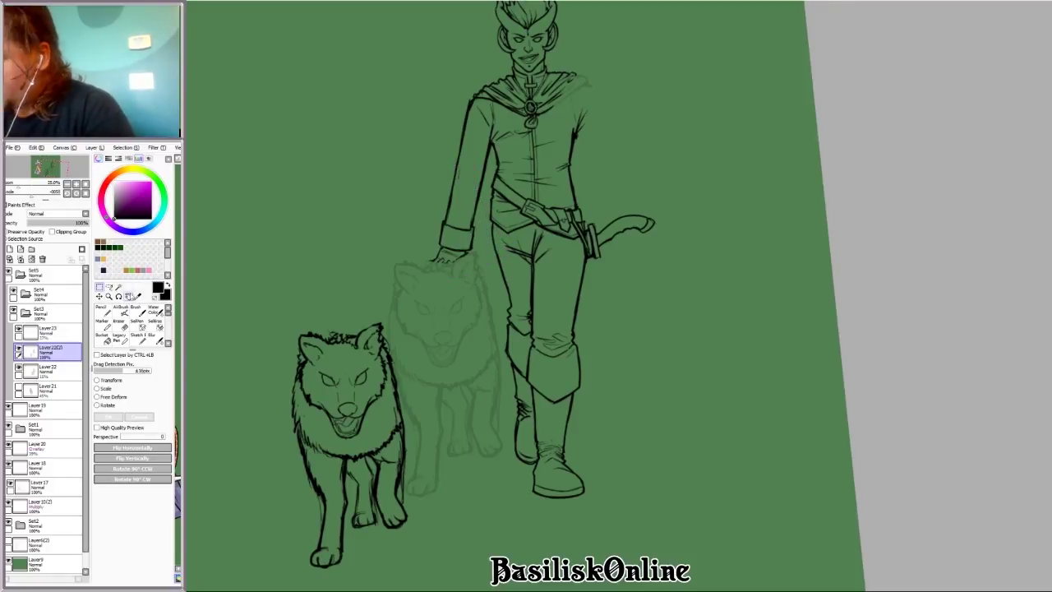
pyautogui.press('e')
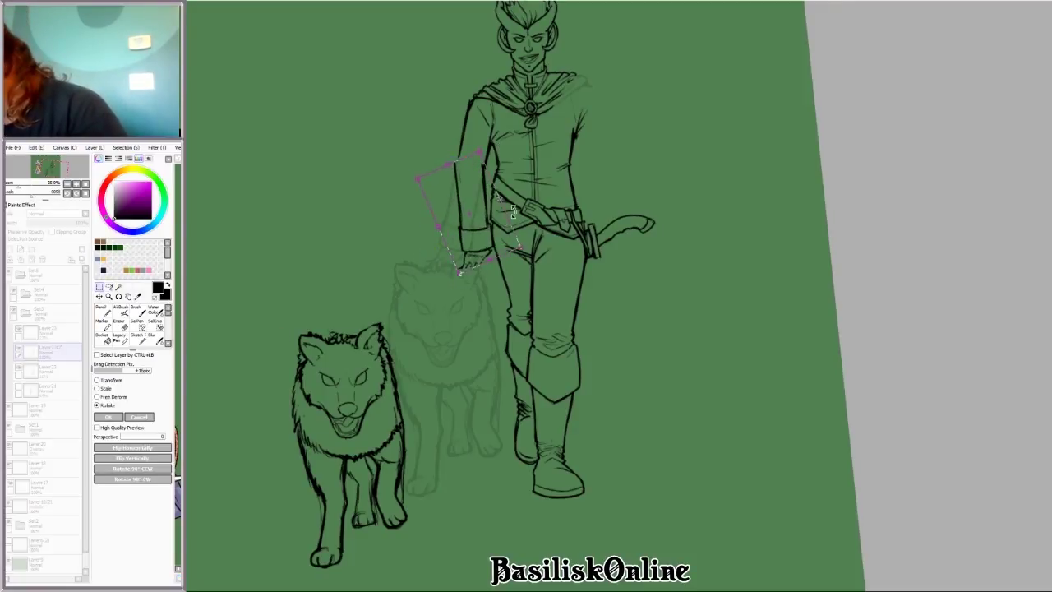
pyautogui.hotkey('ctrl', 'd')
pyautogui.moveTo(440, 250); pyautogui.dragTo(479, 192)
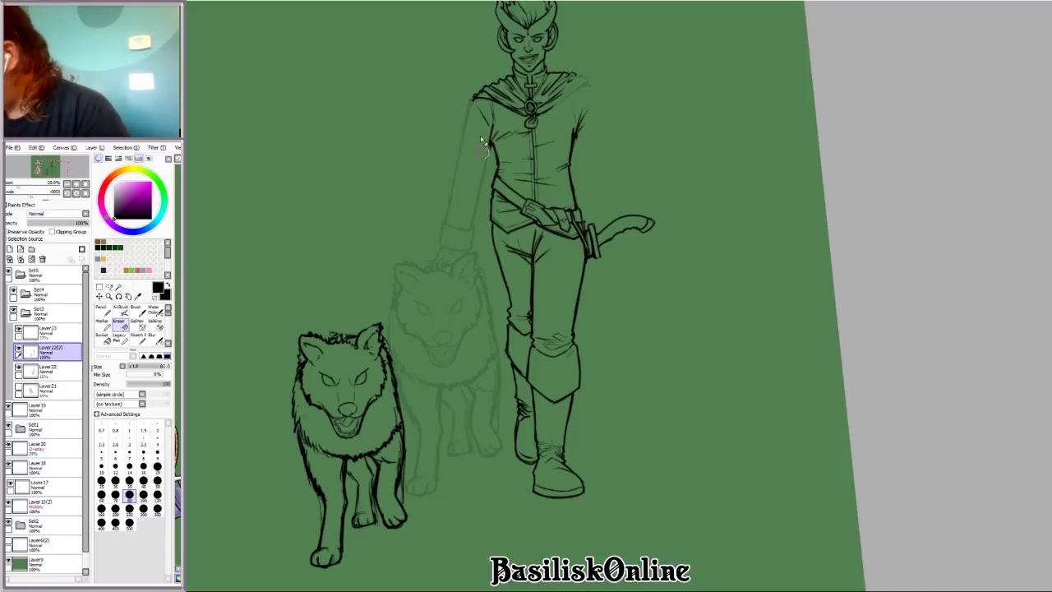
# Step: Lasso the wolf again and move it back beside the man's leg
pyautogui.press('l')
pyautogui.moveTo(395, 318); pyautogui.dragTo(299, 567)
pyautogui.moveTo(438, 371); pyautogui.dragTo(407, 275)
pyautogui.press('v')
pyautogui.moveTo(393, 485); pyautogui.dragTo(499, 423)
pyautogui.scroll(-2, 747, 266)
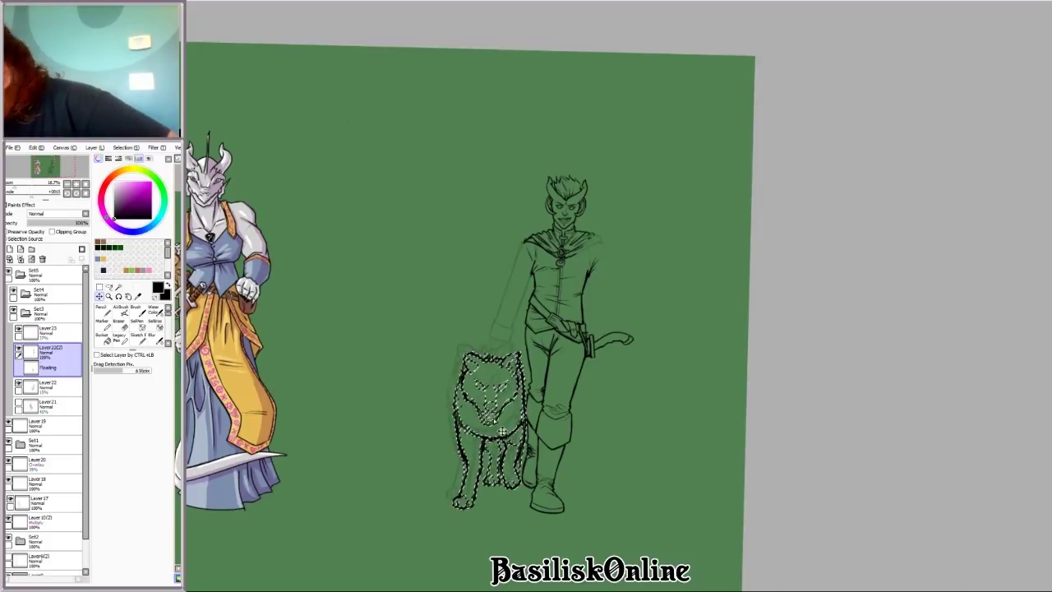
# Step: Scale the wolf up and position it against the man's leg with its head at hip height
pyautogui.hotkey('ctrl', 't')
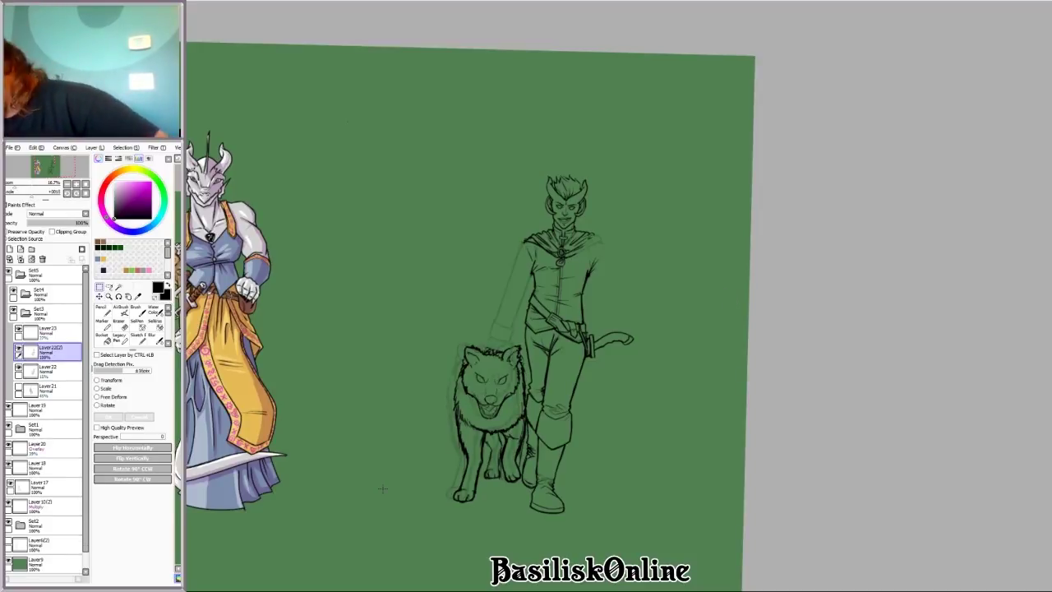
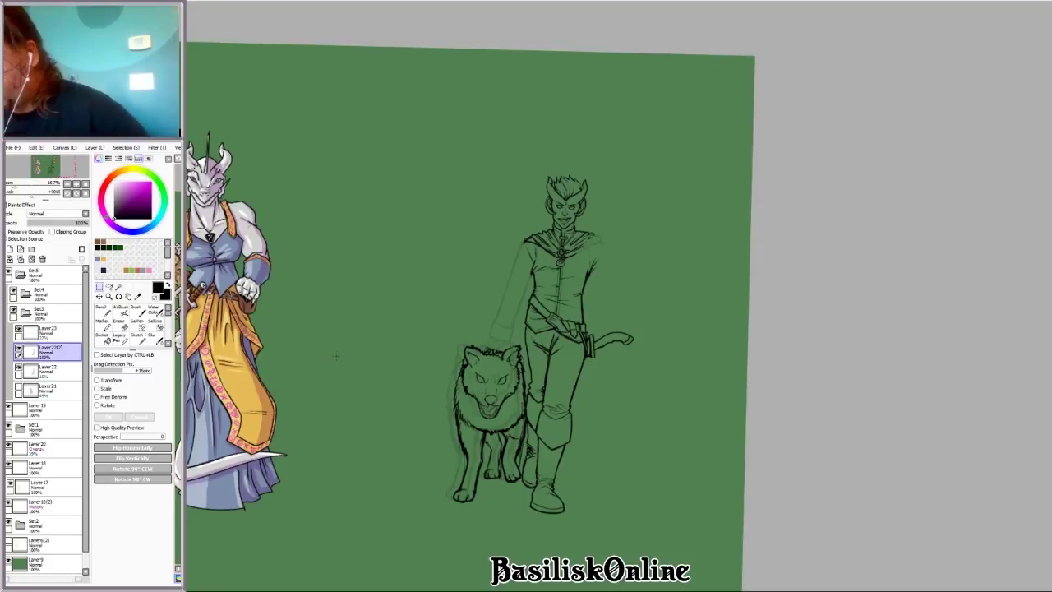
pyautogui.moveTo(382, 488); pyautogui.dragTo(482, 353)
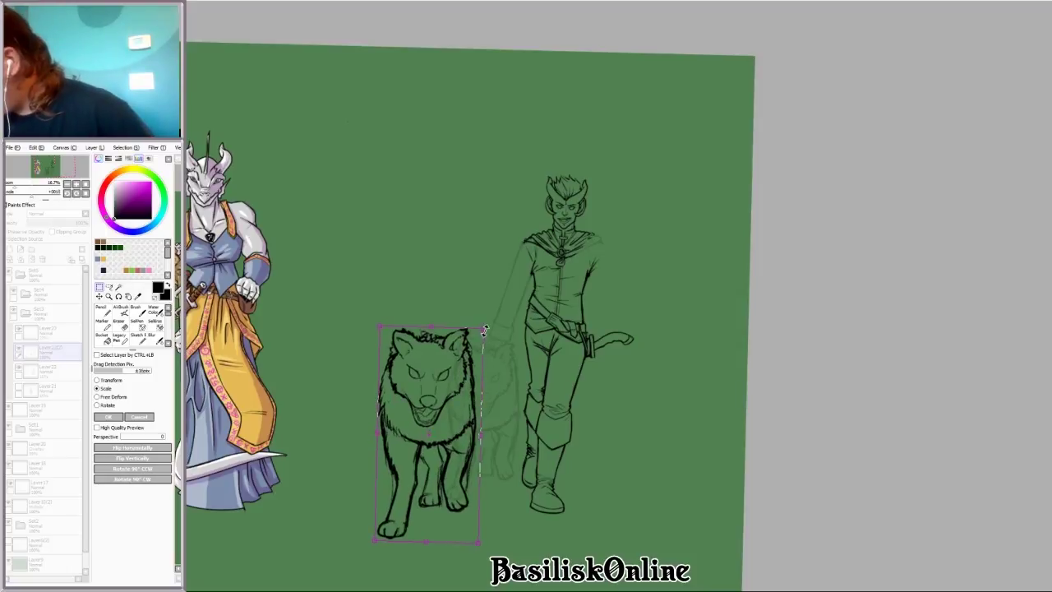
pyautogui.moveTo(450, 402); pyautogui.dragTo(506, 366)
pyautogui.press('Return')
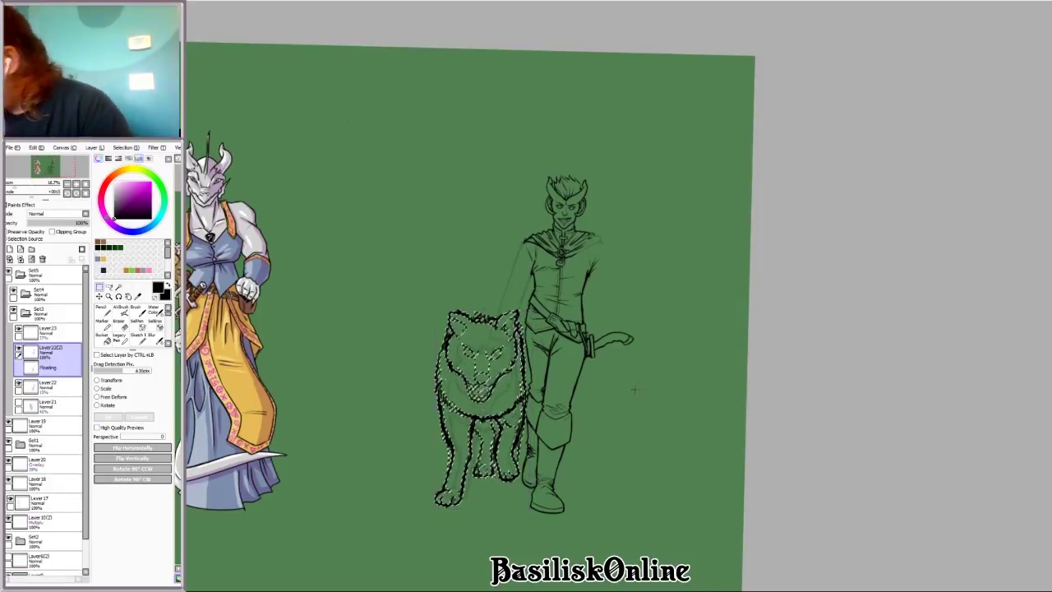
# Step: Ink the wolf-side arm with the Marker, running both sleeve edges and the elbow folds from the shoulder down behind the wolf's head
pyautogui.scroll(2, 347, 292)
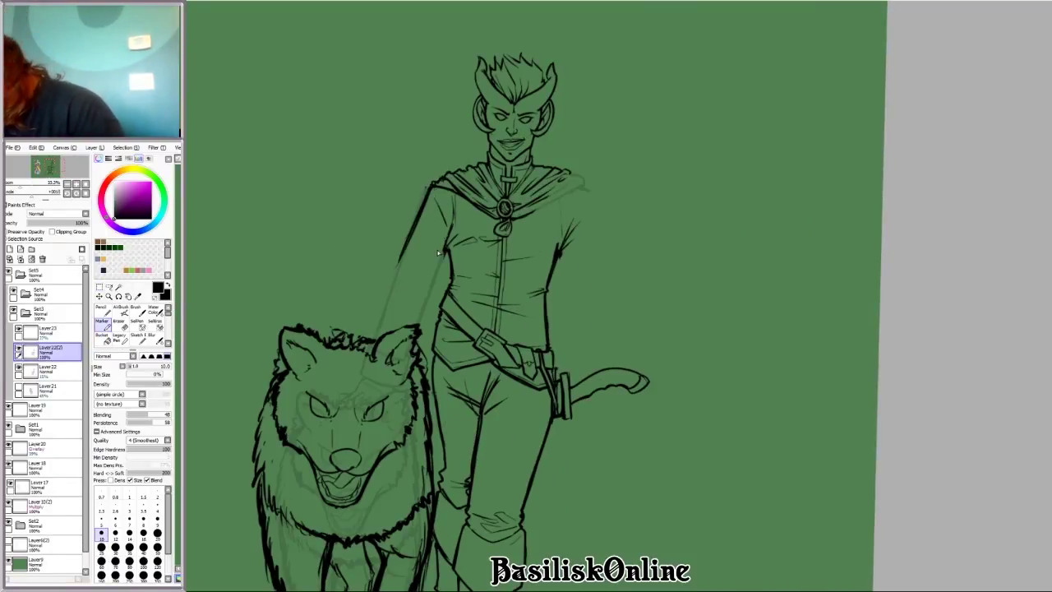
pyautogui.moveTo(388, 279); pyautogui.dragTo(575, 411)
pyautogui.scroll(2, 575, 411)
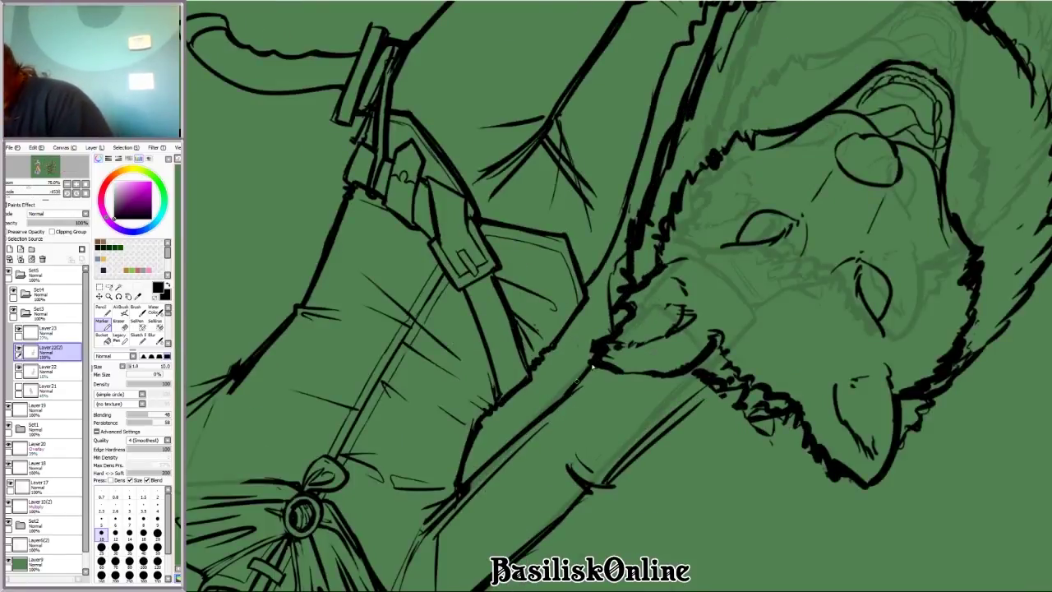
pyautogui.moveTo(681, 477)
pyautogui.mouseDown()
pyautogui.moveTo(754, 349)
pyautogui.moveTo(575, 328)
pyautogui.mouseUp()
pyautogui.moveTo(559, 246); pyautogui.dragTo(562, 359)
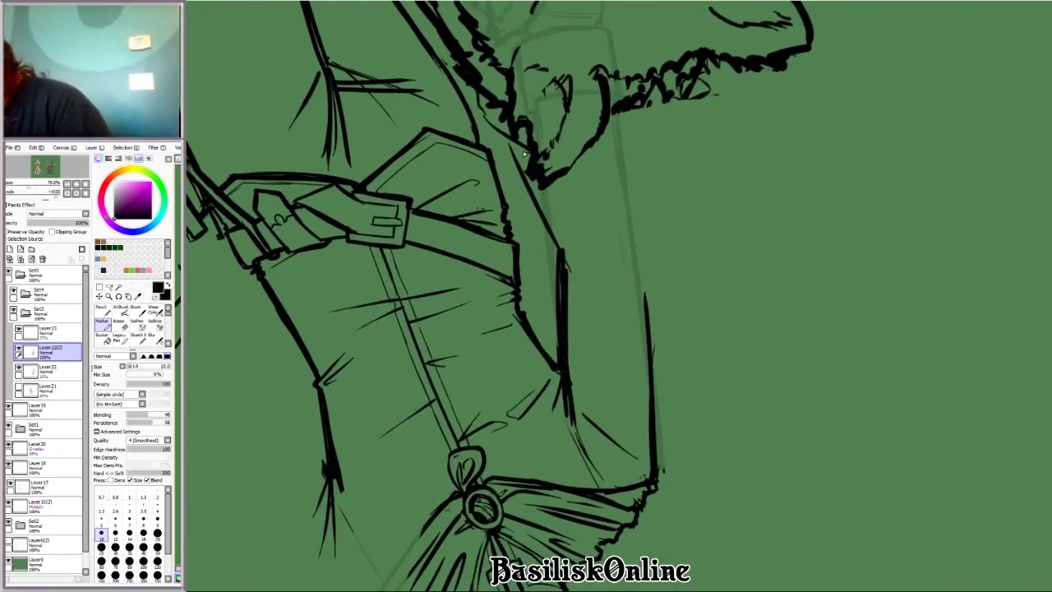
pyautogui.moveTo(612, 185)
pyautogui.mouseDown()
pyautogui.moveTo(538, 261)
pyautogui.moveTo(612, 258)
pyautogui.mouseUp()
pyautogui.moveTo(645, 263); pyautogui.dragTo(654, 307)
pyautogui.moveTo(633, 110); pyautogui.dragTo(648, 268)
pyautogui.scroll(-3, 587, 332)
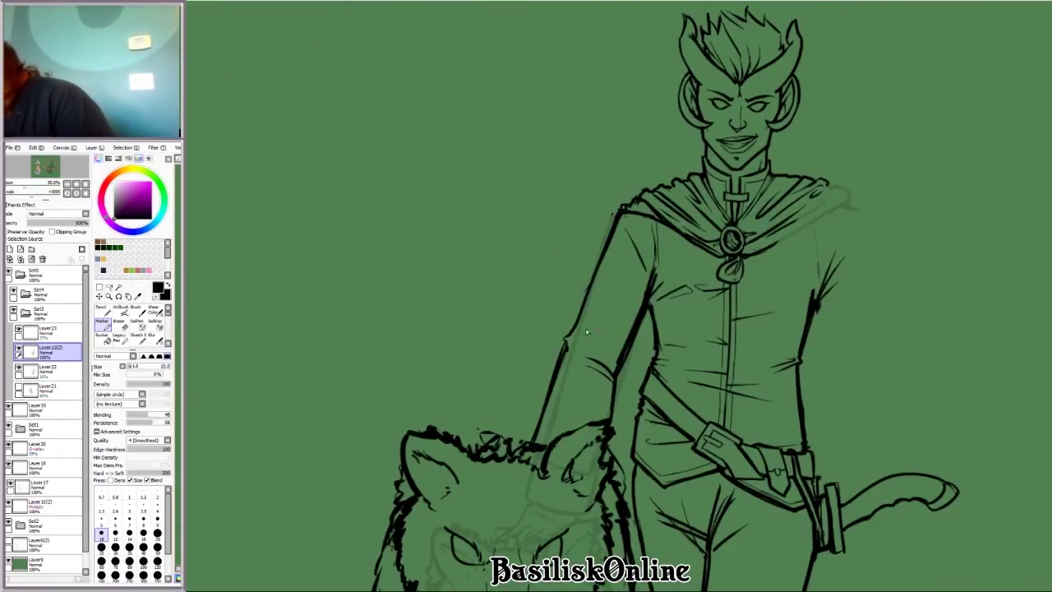
pyautogui.scroll(-3, 628, 204)
pyautogui.scroll(5, 599, 329)
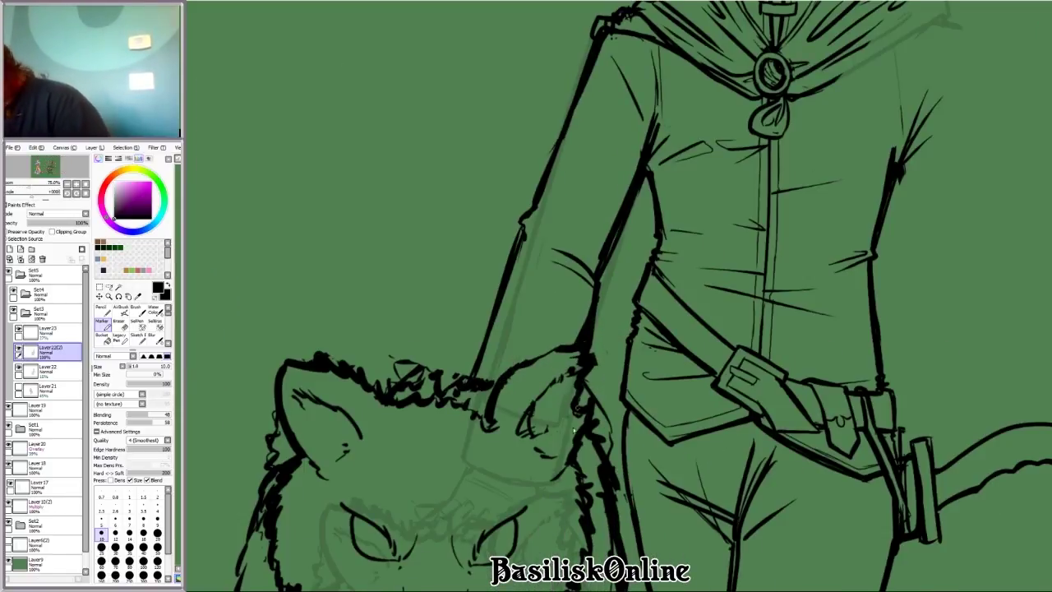
# Step: Reduce the Eraser to size 14 and clean up the overlapping lines where the wolf meets the man's arm and leg
pyautogui.press('e')
pyautogui.press('[')
pyautogui.press('[')
pyautogui.press('[')
pyautogui.press('[')
pyautogui.press('[')
pyautogui.press('[')
pyautogui.press('[')
pyautogui.press('[')
pyautogui.press('[')
pyautogui.press('[')
pyautogui.scroll(-5, 612, 360)
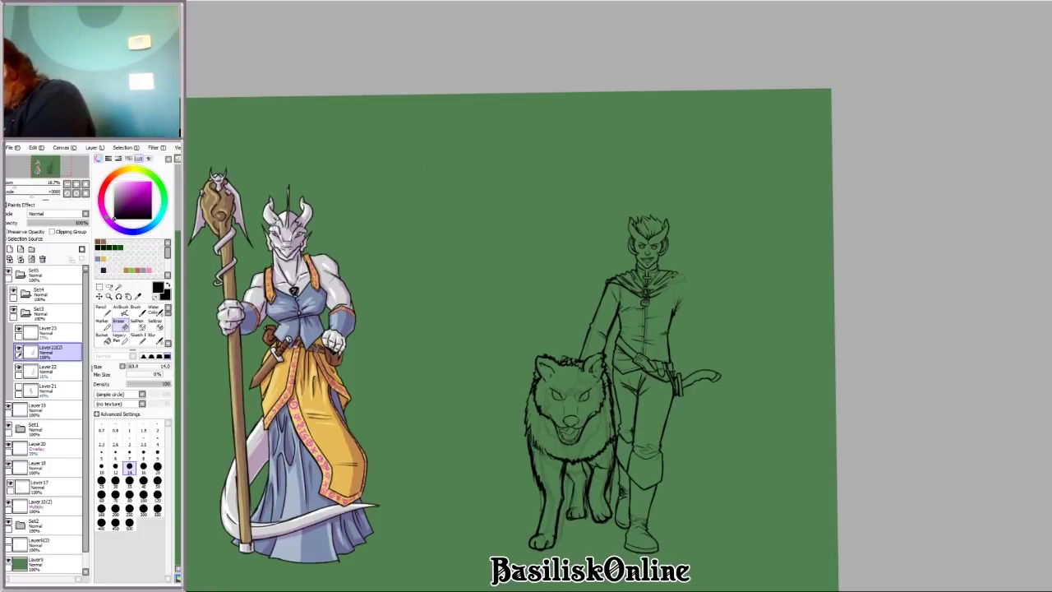
pyautogui.scroll(3, 704, 258)
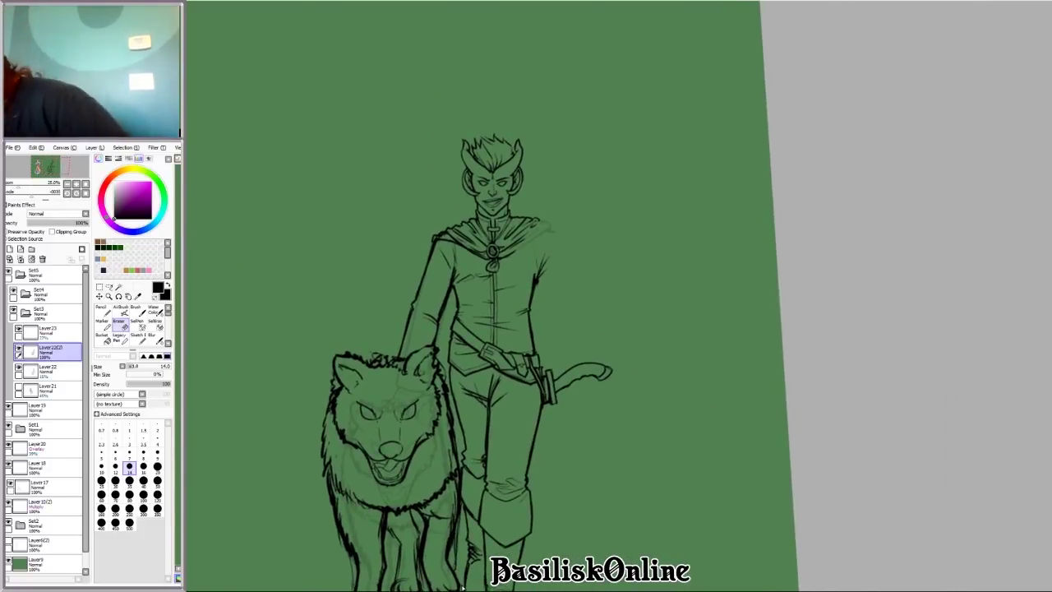
pyautogui.scroll(-4, 567, 403)
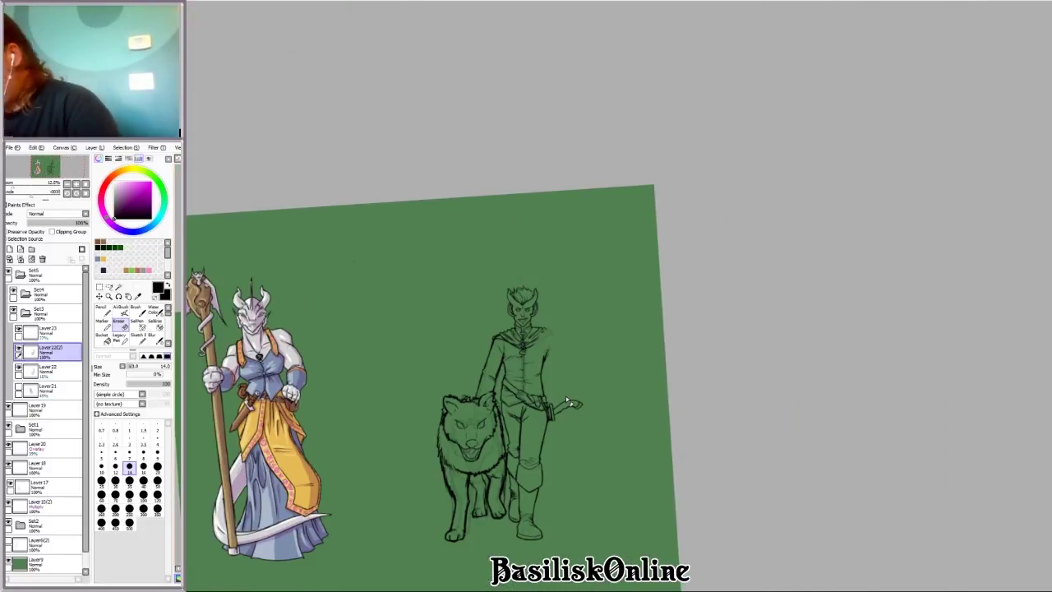
pyautogui.scroll(3, 567, 403)
pyautogui.moveTo(566, 402)
pyautogui.mouseDown()
pyautogui.moveTo(599, 298)
pyautogui.moveTo(698, 246)
pyautogui.moveTo(880, 335)
pyautogui.moveTo(497, 361)
pyautogui.moveTo(526, 369)
pyautogui.moveTo(530, 418)
pyautogui.mouseUp()
pyautogui.hotkey('ctrl', 'z')
pyautogui.hotkey('ctrl', 'z')
pyautogui.hotkey('ctrl', 'z')
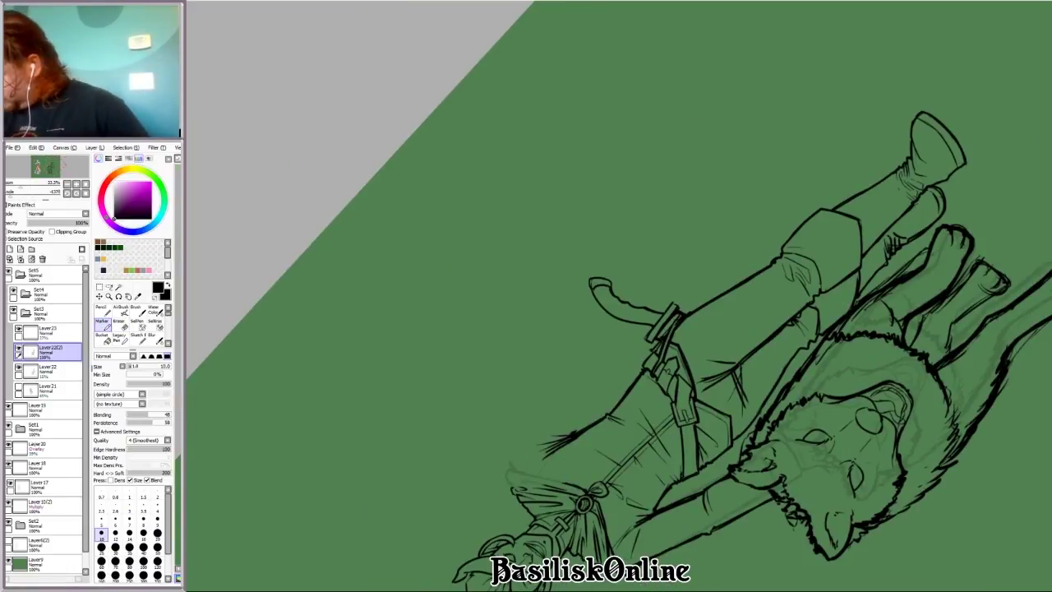
pyautogui.hotkey('ctrl', 'z')
# Step: Sketch the free arm bent at the elbow with its hand over the sword hilt on Layer23, and add a layer below it for inking
pyautogui.moveTo(519, 380); pyautogui.dragTo(508, 473)
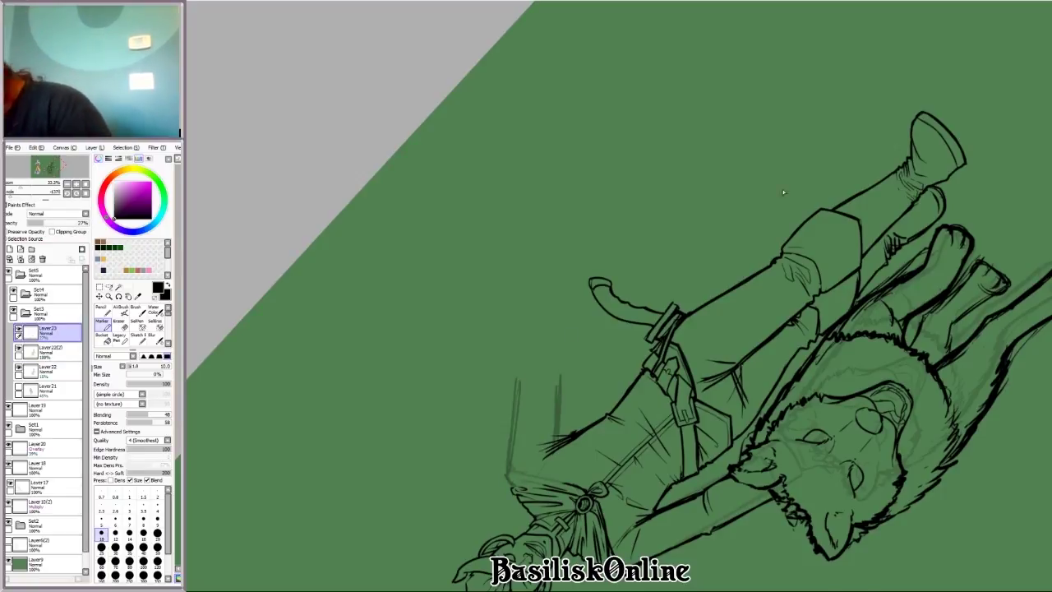
pyautogui.moveTo(783, 191); pyautogui.dragTo(692, 329)
pyautogui.scroll(2, 568, 360)
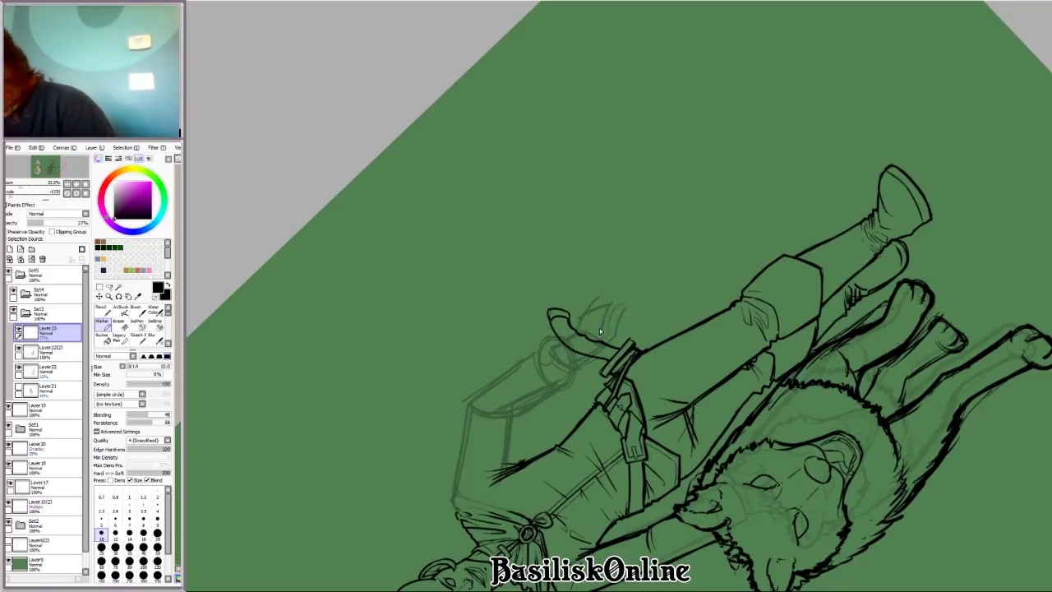
pyautogui.scroll(-5, 599, 327)
pyautogui.hotkey('ctrl', 'shift', 'n')
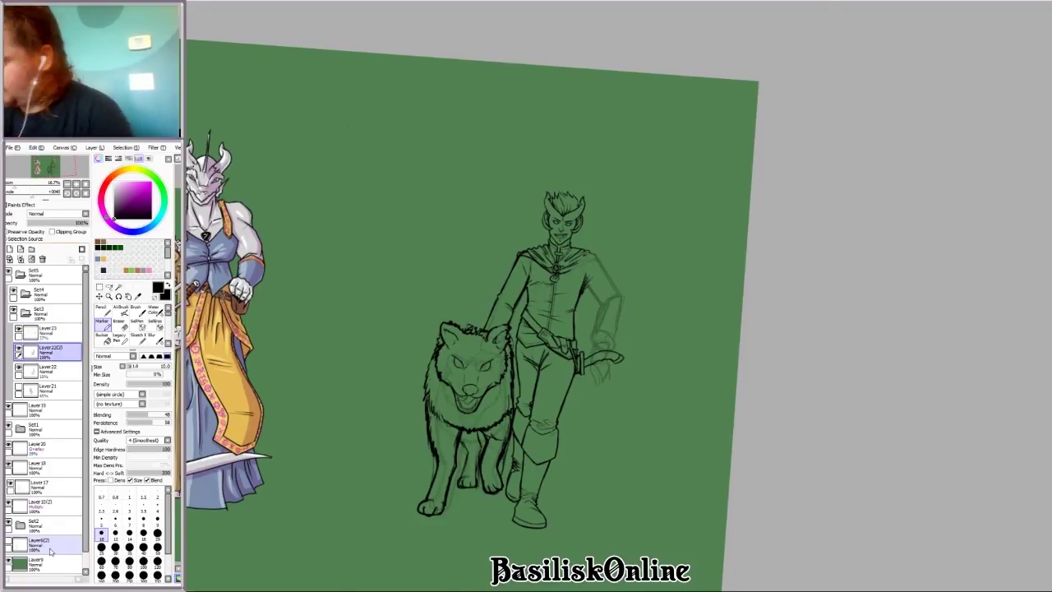
# Step: Try inking the free hand over the sword hilt on Layer24 and erasing the hilt lines beneath it on Layer22(2)
pyautogui.scroll(5, 526, 329)
pyautogui.moveTo(483, 271); pyautogui.dragTo(440, 305)
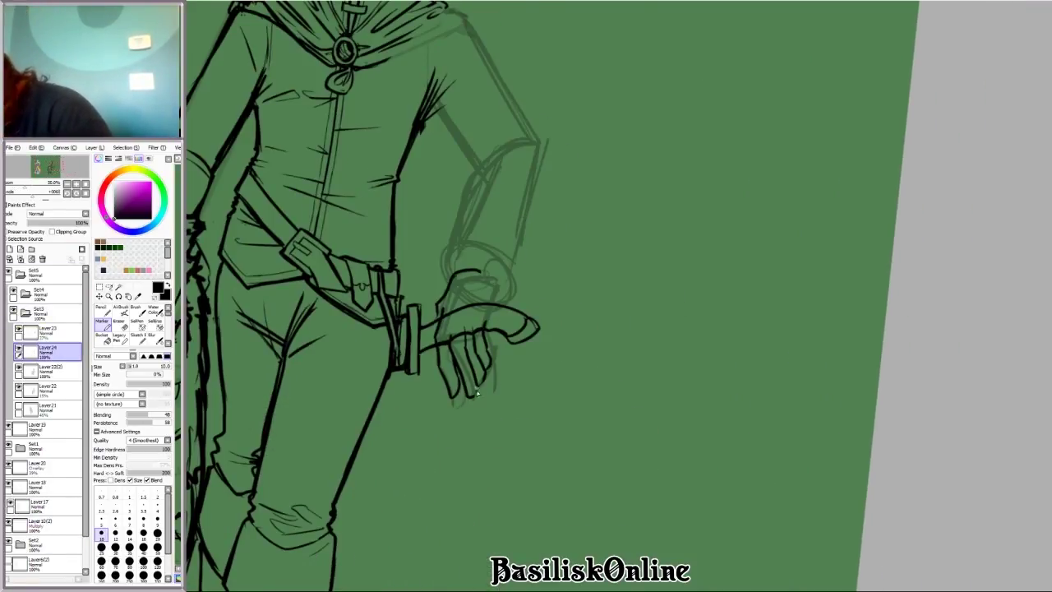
pyautogui.moveTo(495, 302); pyautogui.dragTo(430, 254)
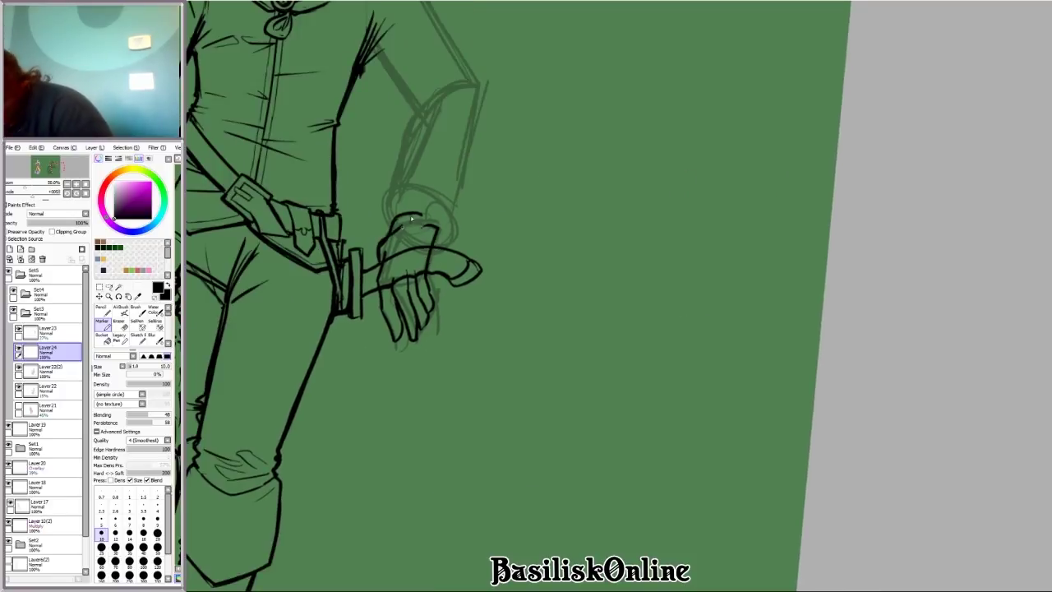
pyautogui.press('e')
pyautogui.click(46, 369)
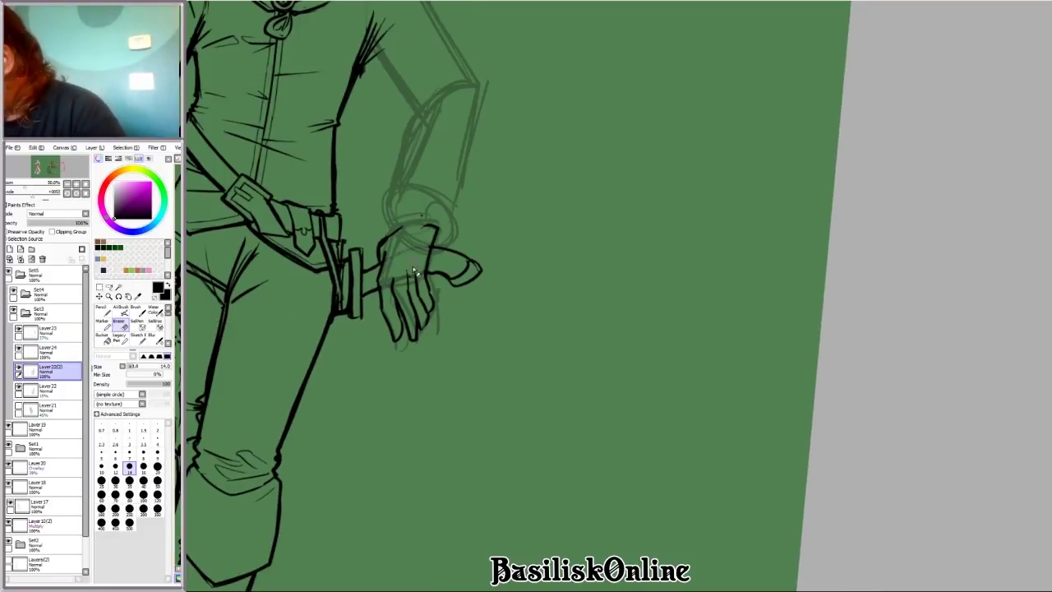
pyautogui.scroll(-5, 414, 271)
pyautogui.press('Delete')
pyautogui.hotkey('ctrl', 'z')
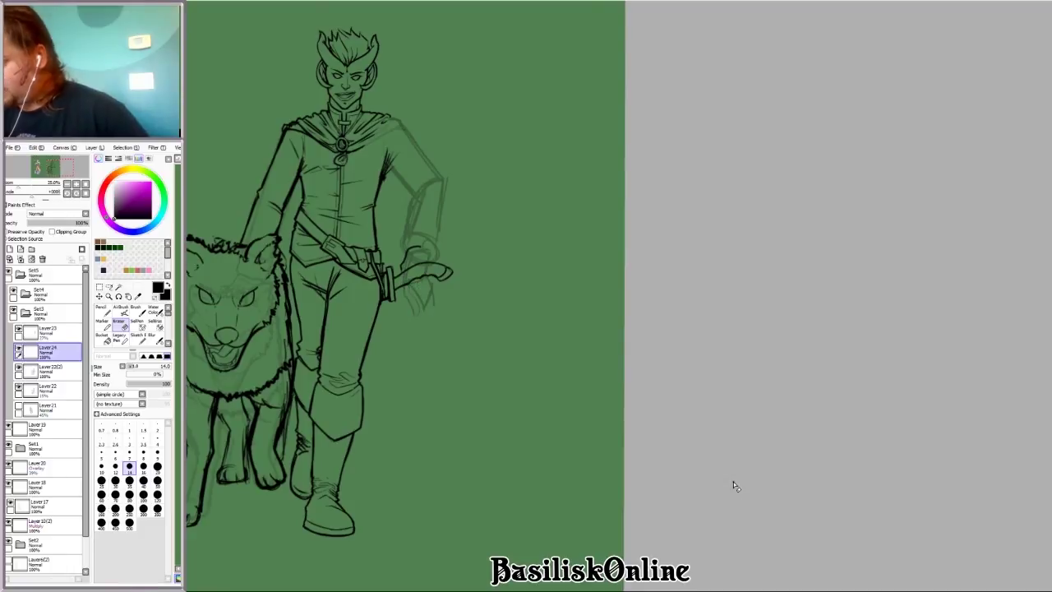
# Step: Ink the free arm's upper sleeve edges from the cape and armpit towards the elbow on Layer24 with the Marker
pyautogui.press('b')
pyautogui.scroll(5, 405, 257)
pyautogui.moveTo(426, 176); pyautogui.dragTo(428, 309)
pyautogui.moveTo(527, 62); pyautogui.dragTo(521, 157)
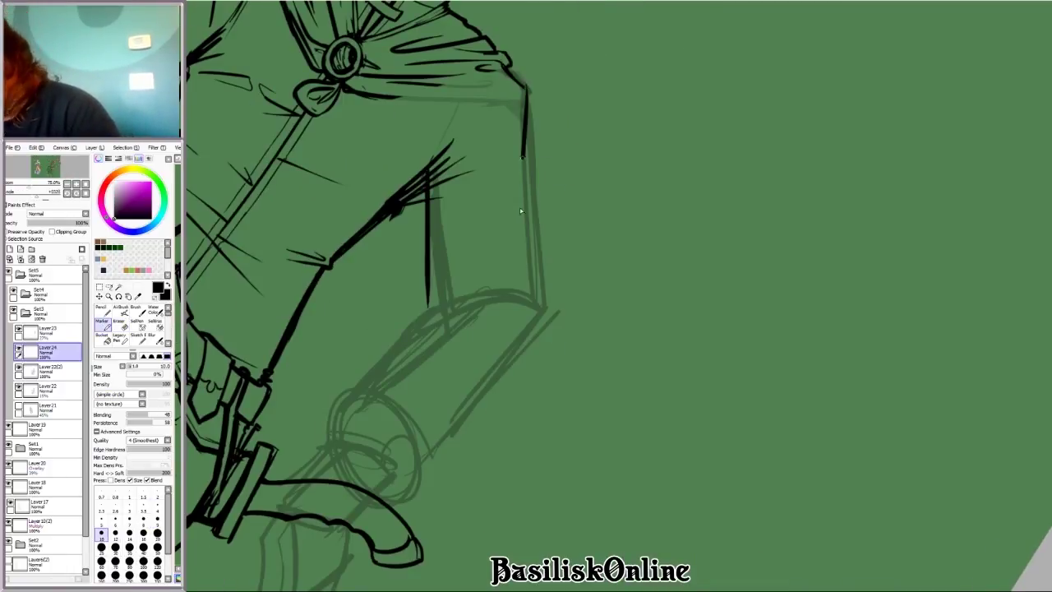
pyautogui.press('Delete')
pyautogui.moveTo(527, 106)
pyautogui.mouseDown()
pyautogui.moveTo(519, 465)
pyautogui.moveTo(612, 448)
pyautogui.mouseUp()
# Step: Ink the free arm's forearm sleeve from the bent elbow down to the cuff above the sword hilt
pyautogui.scroll(-3, 933, 441)
pyautogui.moveTo(578, 220); pyautogui.dragTo(615, 465)
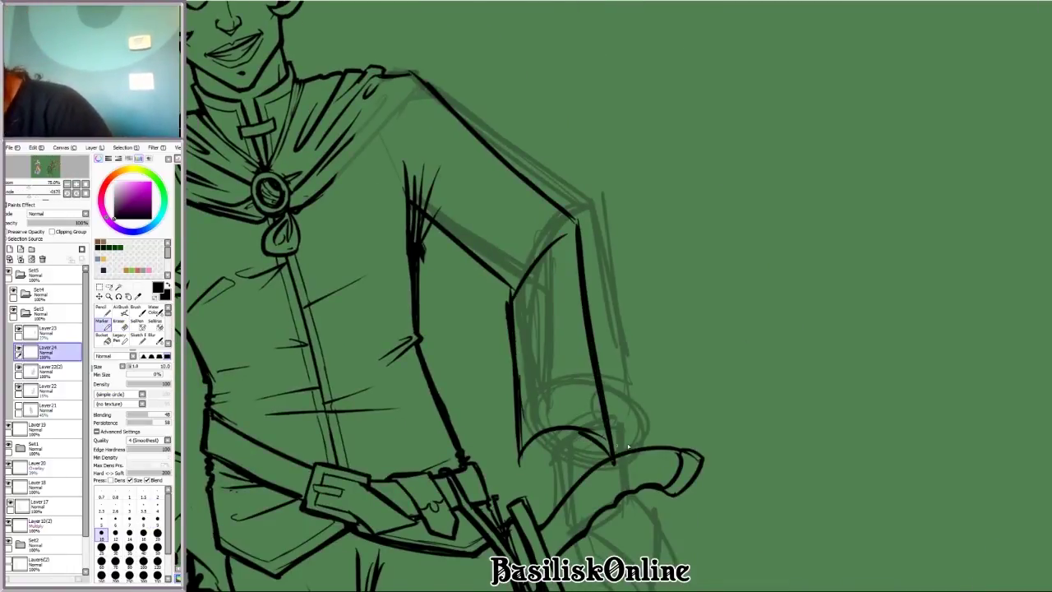
pyautogui.hotkey('ctrl', 'z')
pyautogui.moveTo(575, 215); pyautogui.dragTo(616, 455)
pyautogui.scroll(-4, 862, 446)
# Step: Try inking the wrist and pointed fingers over the sword hilt on Layer24 and erasing the hilt lines beneath them on Layer22(2)
pyautogui.moveTo(862, 446)
pyautogui.mouseDown()
pyautogui.moveTo(613, 372)
pyautogui.moveTo(659, 170)
pyautogui.mouseUp()
pyautogui.scroll(-3, 613, 372)
pyautogui.scroll(5, 842, 210)
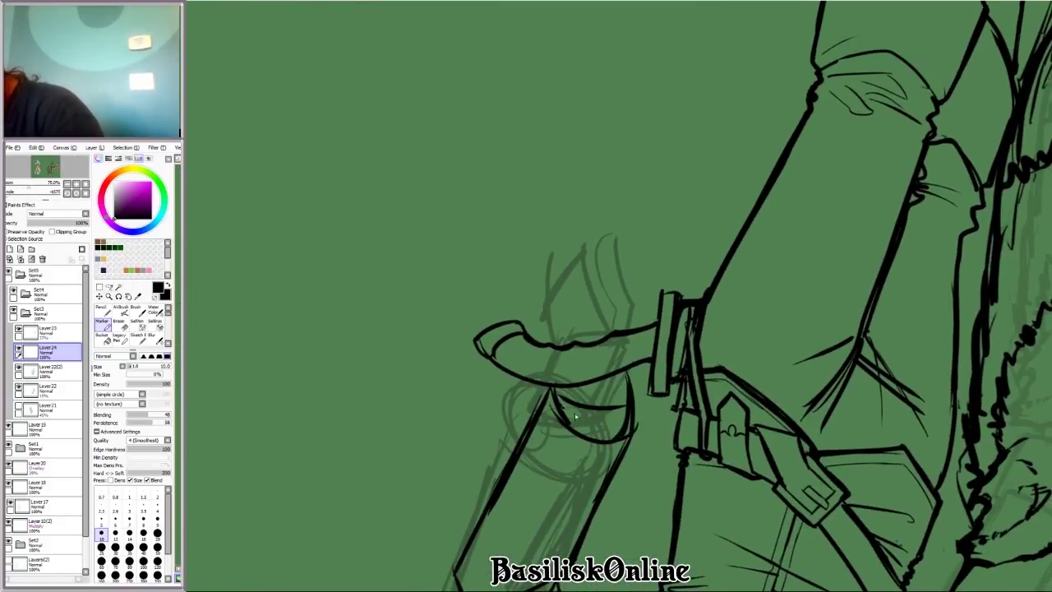
pyautogui.moveTo(627, 403); pyautogui.dragTo(556, 411)
pyautogui.moveTo(556, 386); pyautogui.dragTo(577, 359)
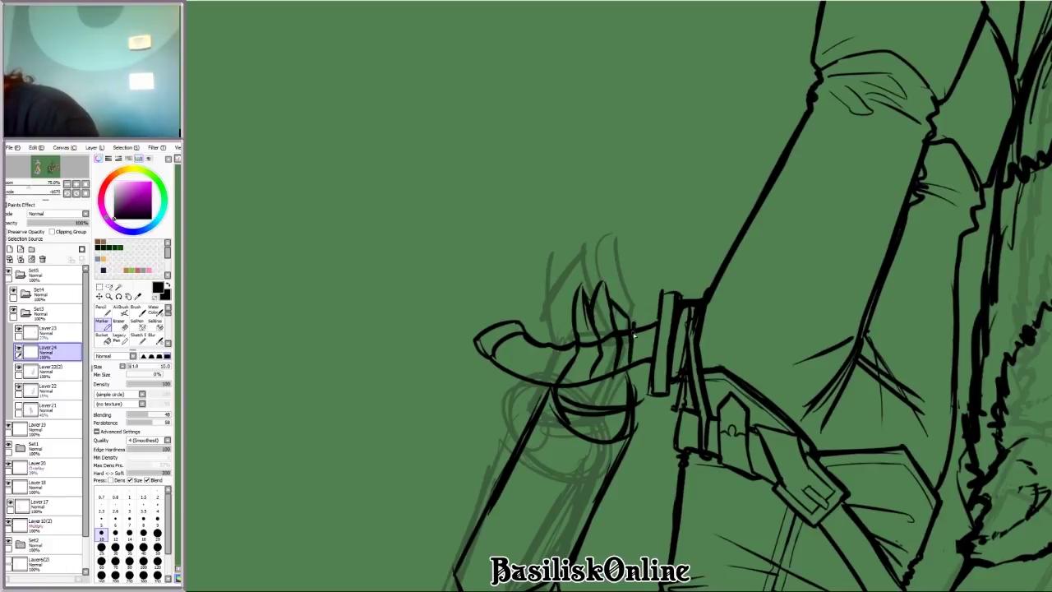
pyautogui.moveTo(622, 268); pyautogui.dragTo(632, 327)
pyautogui.moveTo(639, 265); pyautogui.dragTo(641, 325)
pyautogui.moveTo(642, 385); pyautogui.dragTo(618, 426)
pyautogui.moveTo(618, 426)
pyautogui.mouseDown()
pyautogui.moveTo(682, 246)
pyautogui.moveTo(740, 185)
pyautogui.mouseUp()
pyautogui.scroll(3, 517, 323)
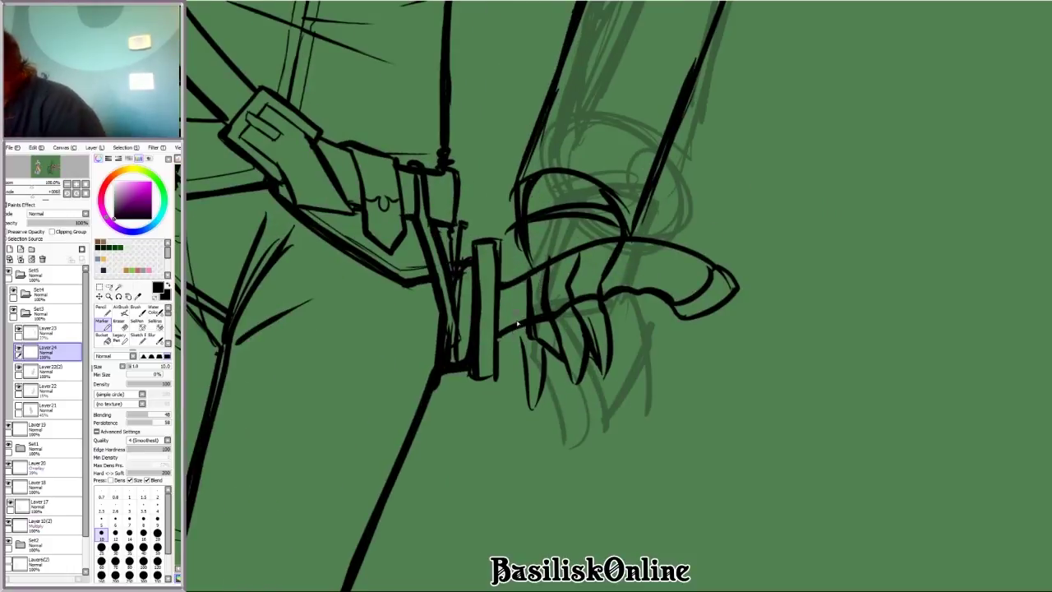
pyautogui.moveTo(511, 284); pyautogui.dragTo(519, 363)
pyautogui.moveTo(524, 243)
pyautogui.mouseDown()
pyautogui.moveTo(516, 314)
pyautogui.moveTo(567, 256)
pyautogui.moveTo(600, 246)
pyautogui.mouseUp()
pyautogui.press('e')
pyautogui.scroll(-2, 627, 242)
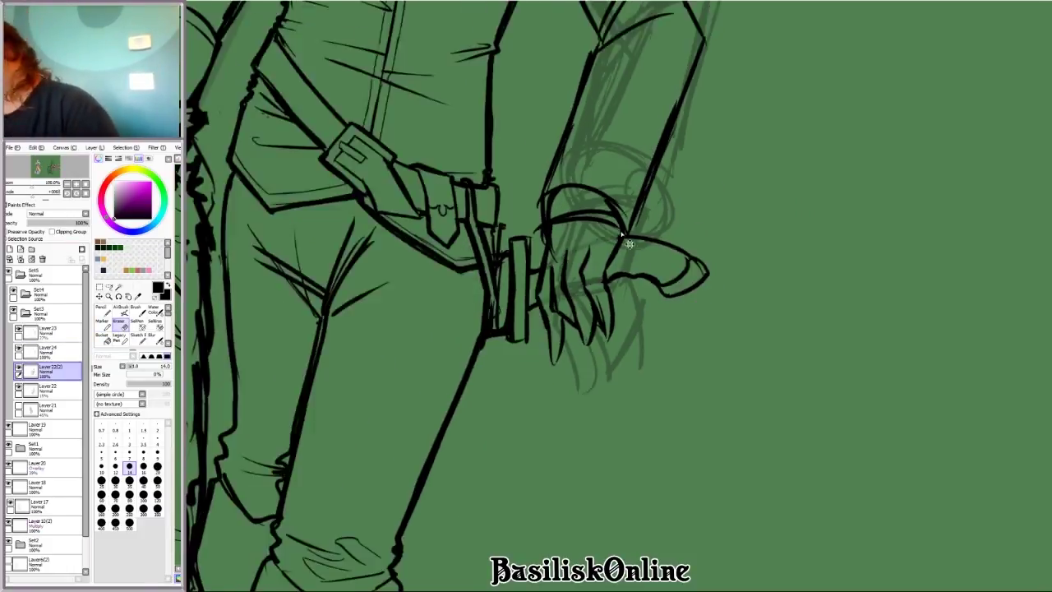
pyautogui.scroll(-3, 627, 242)
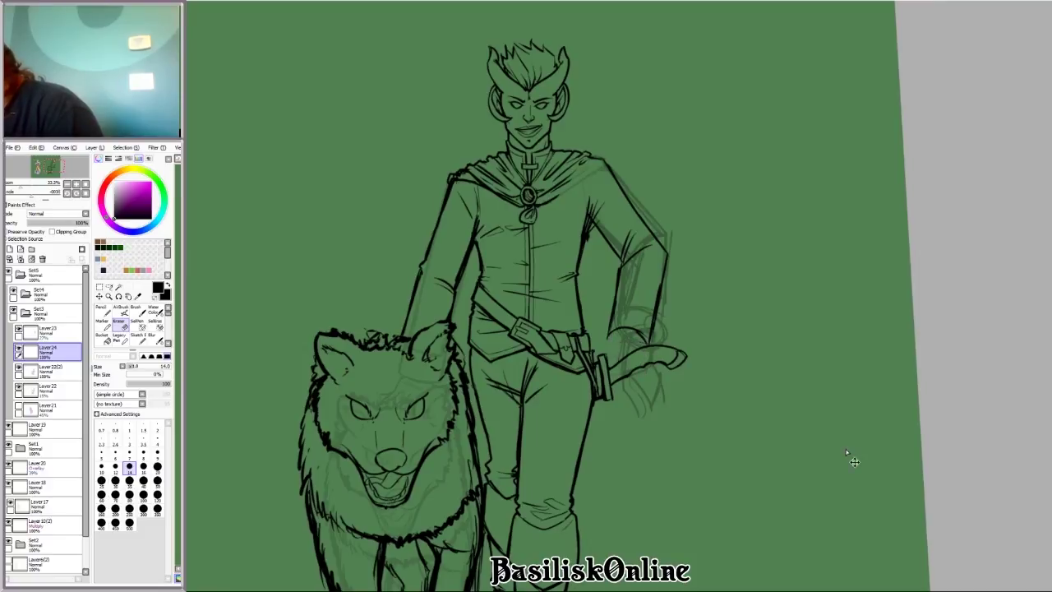
pyautogui.scroll(5, 846, 452)
pyautogui.scroll(-5, 846, 451)
# Step: Lasso the sword hilt on Layer22(2), rotate it slightly clockwise and shift it up towards the free hand
pyautogui.scroll(3, 846, 452)
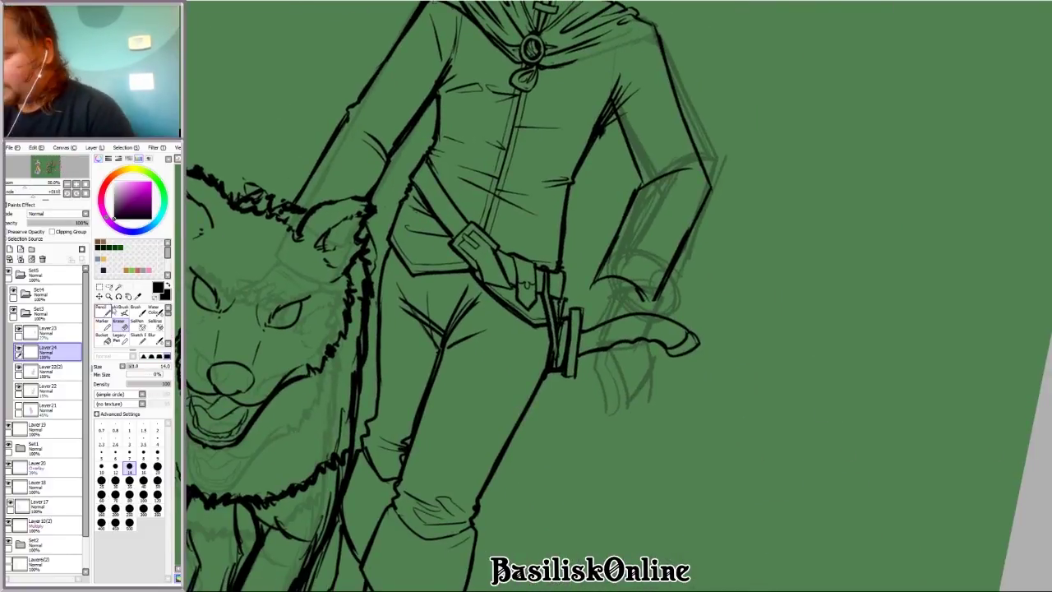
pyautogui.press('l')
pyautogui.moveTo(567, 302)
pyautogui.mouseDown()
pyautogui.moveTo(542, 391)
pyautogui.moveTo(735, 329)
pyautogui.moveTo(571, 302)
pyautogui.mouseUp()
pyautogui.press('v')
pyautogui.click(75, 373)
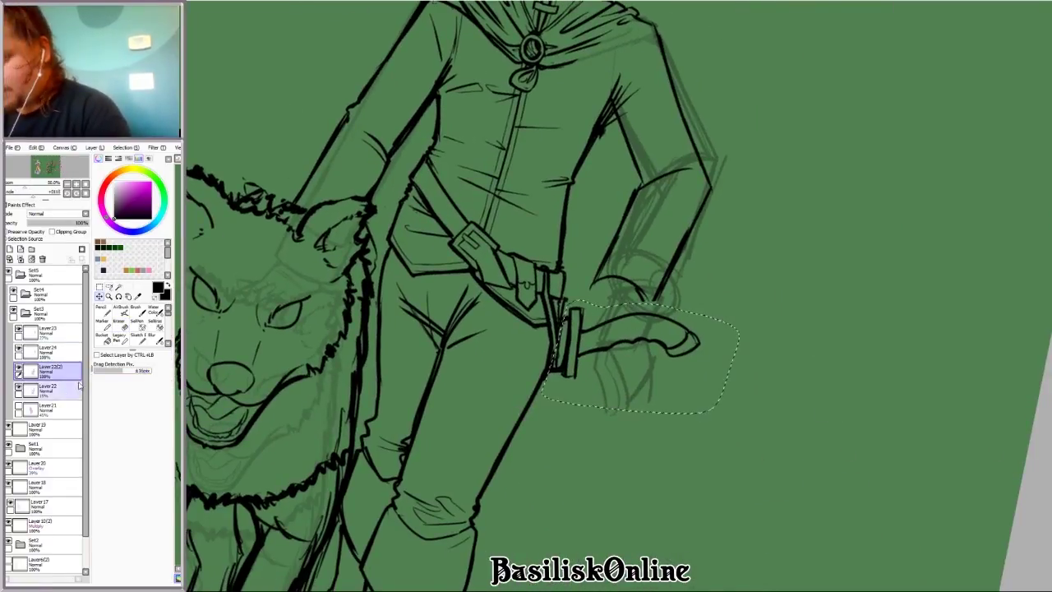
pyautogui.hotkey('ctrl', 't')
pyautogui.moveTo(633, 354); pyautogui.dragTo(631, 343)
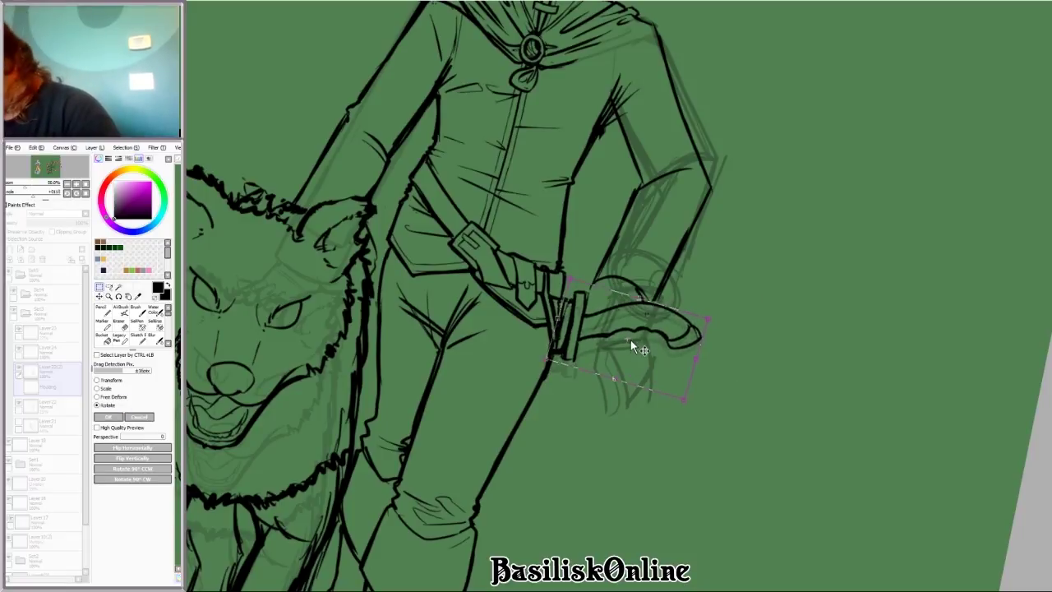
pyautogui.press('Return')
# Step: Try inking the fingers gripping the rotated sword hilt on Layer24
pyautogui.scroll(-1, 631, 344)
pyautogui.press('Delete')
pyautogui.press('Delete')
pyautogui.press('b')
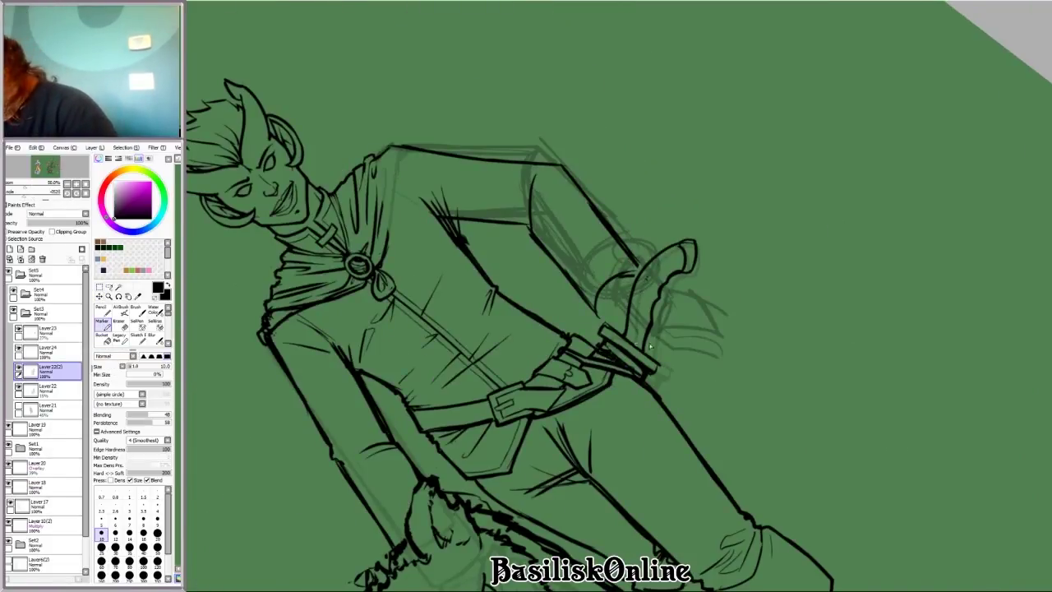
pyautogui.press('End')
pyautogui.press('End')
pyautogui.scroll(-2, 572, 342)
pyautogui.press('Delete')
pyautogui.press('Delete')
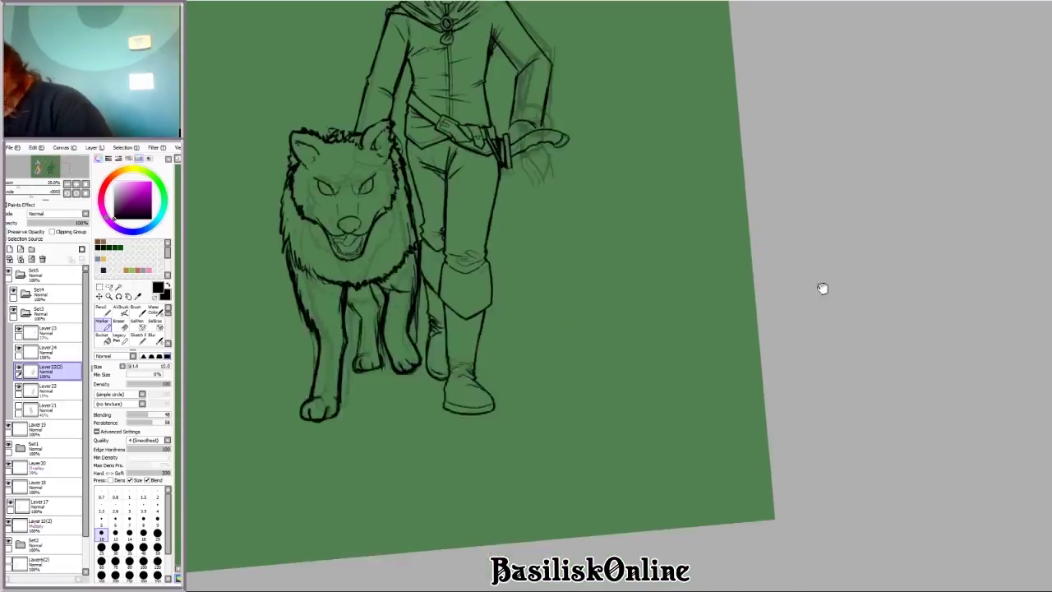
pyautogui.press('End')
pyautogui.scroll(4, 869, 364)
pyautogui.scroll(-1, 837, 385)
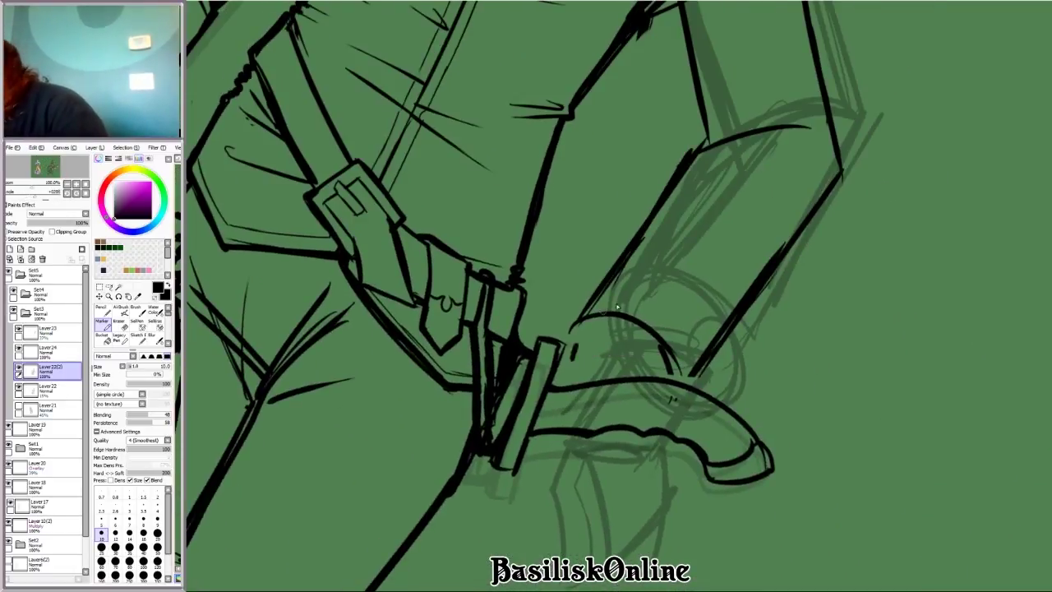
pyautogui.click(48, 349)
pyautogui.press('Delete')
pyautogui.press('Delete')
pyautogui.press('Delete')
pyautogui.press('Delete')
pyautogui.press('Delete')
pyautogui.press('Delete')
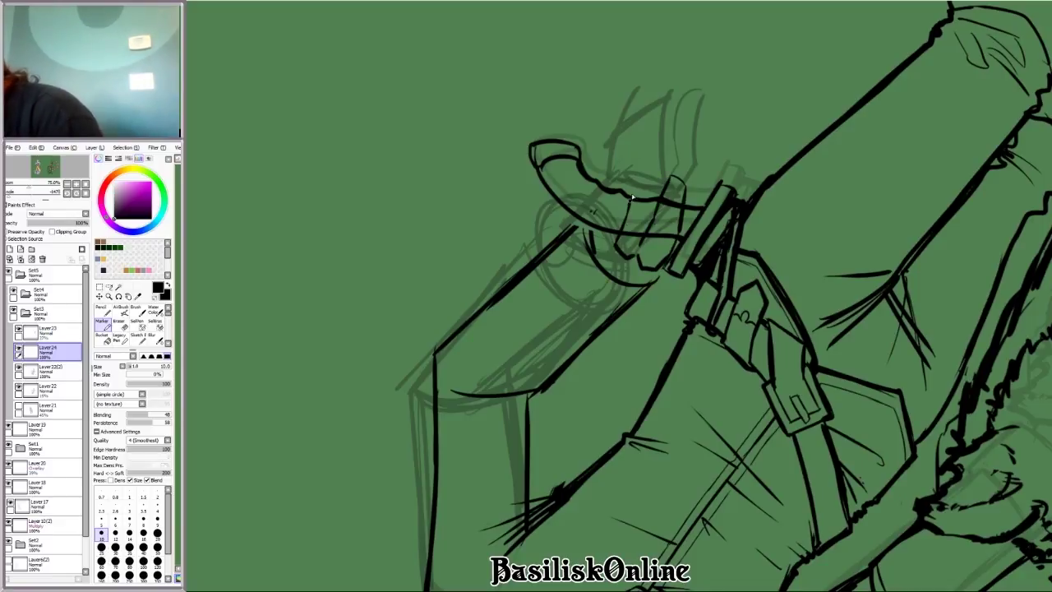
pyautogui.hotkey('ctrl', 'z')
pyautogui.hotkey('ctrl', 'z')
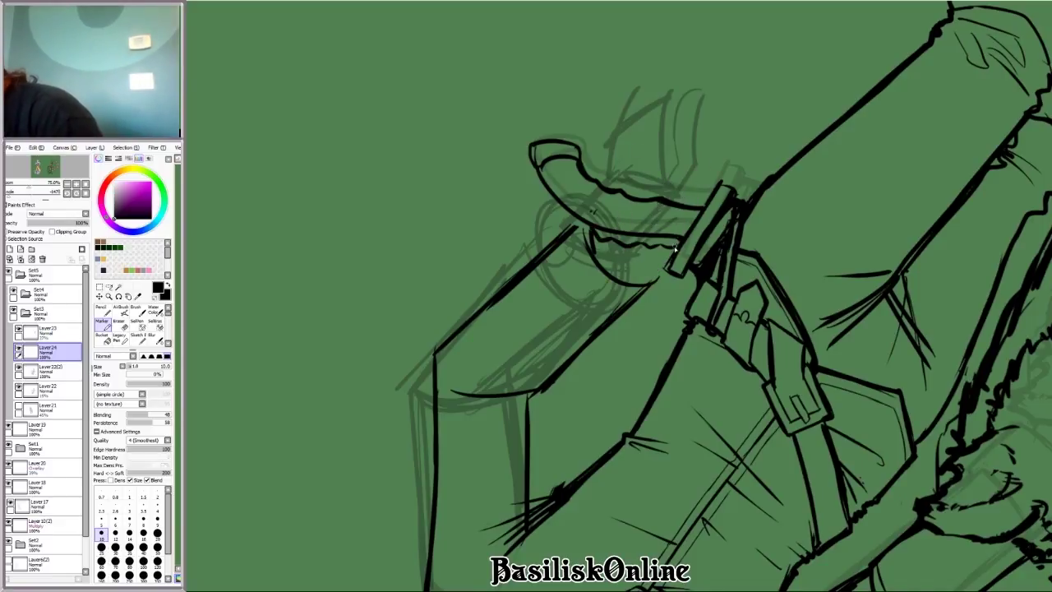
# Step: Ink a new sleeve cuff edge higher on the free forearm and erase the old cuff line below it
pyautogui.scroll(-5, 674, 250)
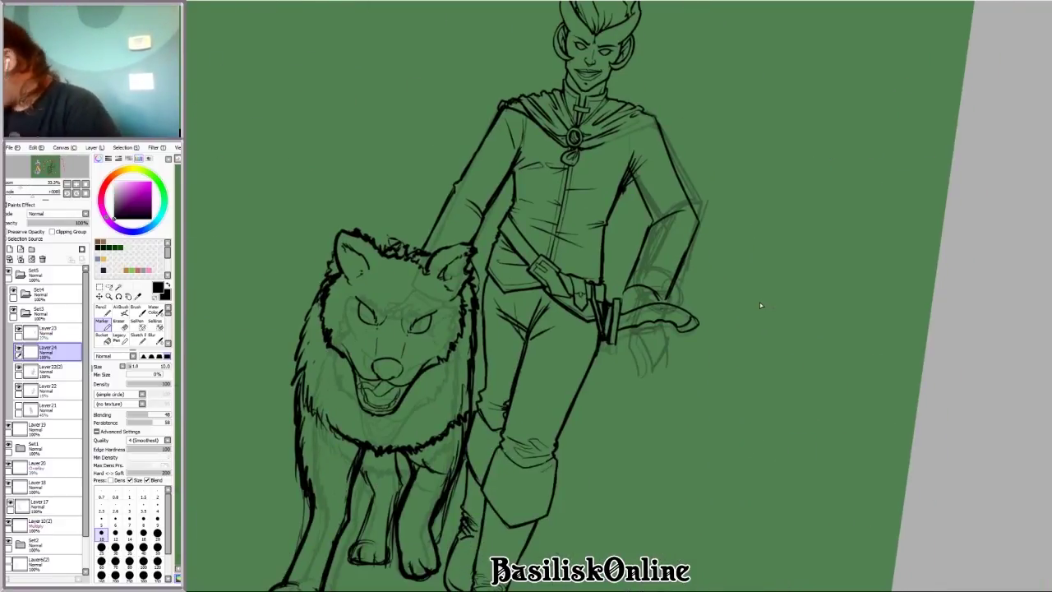
pyautogui.scroll(3, 636, 307)
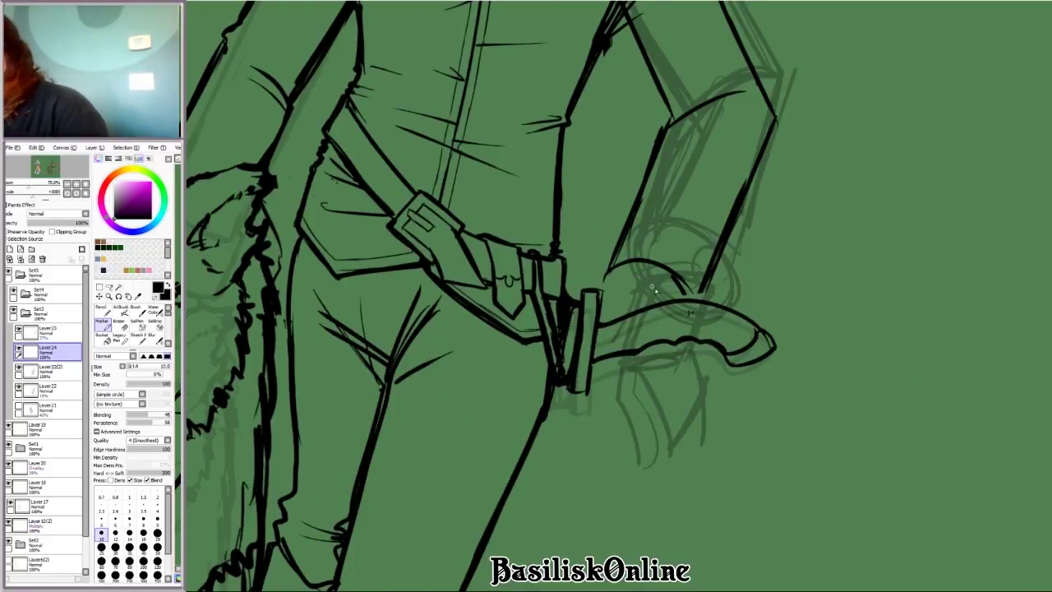
pyautogui.moveTo(626, 227)
pyautogui.mouseDown()
pyautogui.moveTo(700, 284)
pyautogui.moveTo(708, 304)
pyautogui.mouseUp()
pyautogui.press('e')
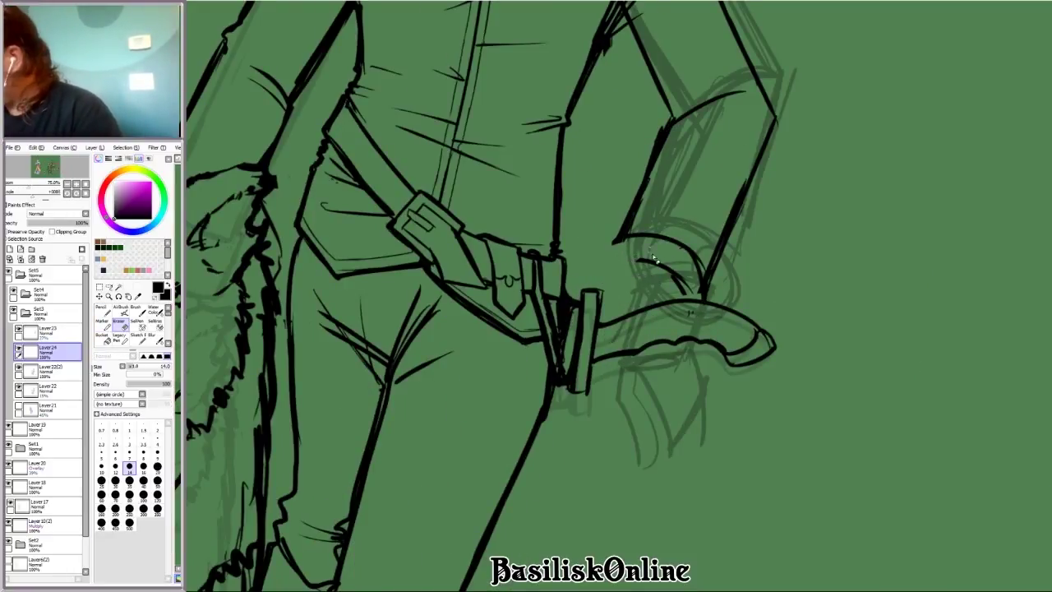
pyautogui.moveTo(640, 259); pyautogui.dragTo(690, 291)
pyautogui.scroll(-4, 857, 382)
pyautogui.scroll(4, 535, 270)
# Step: Ink the back of the free hand and its fingers draped over the sword hilt on Layer24 with the Marker
pyautogui.press('n')
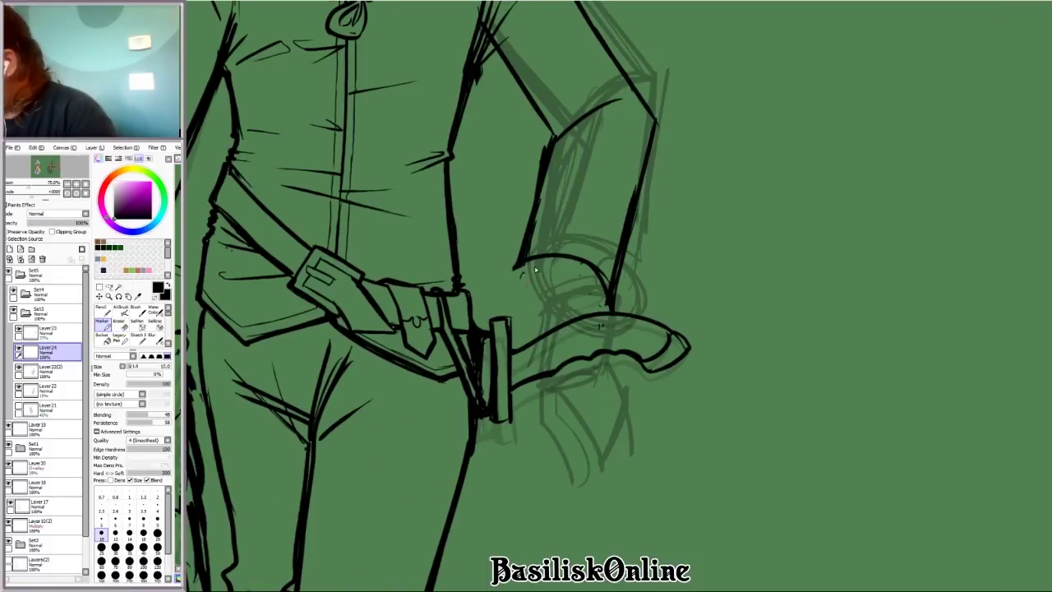
pyautogui.moveTo(533, 266); pyautogui.dragTo(524, 324)
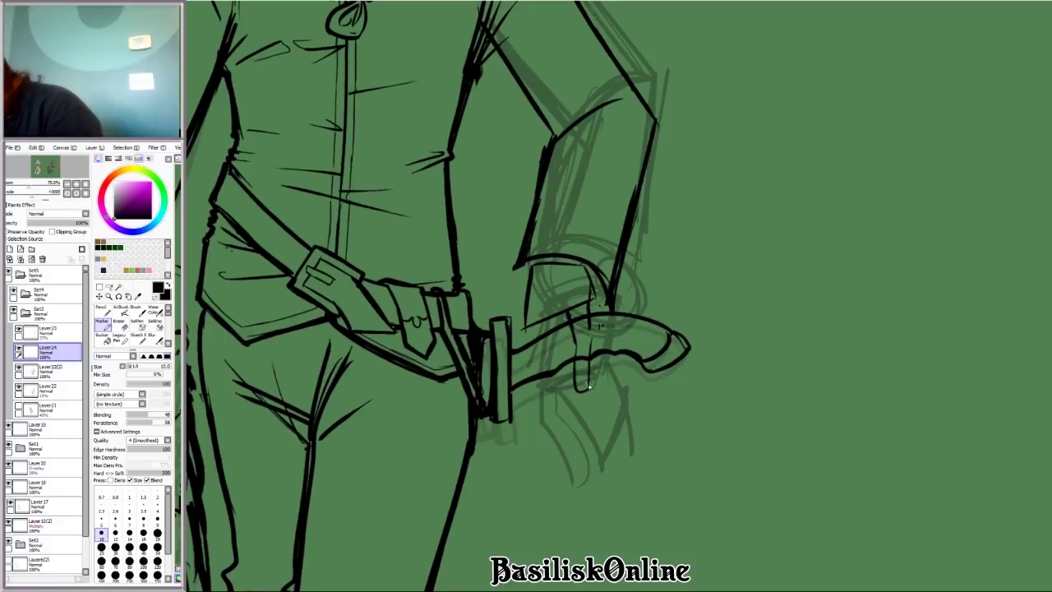
pyautogui.moveTo(591, 323); pyautogui.dragTo(580, 398)
pyautogui.moveTo(573, 335); pyautogui.dragTo(577, 399)
pyautogui.moveTo(835, 420); pyautogui.dragTo(723, 328)
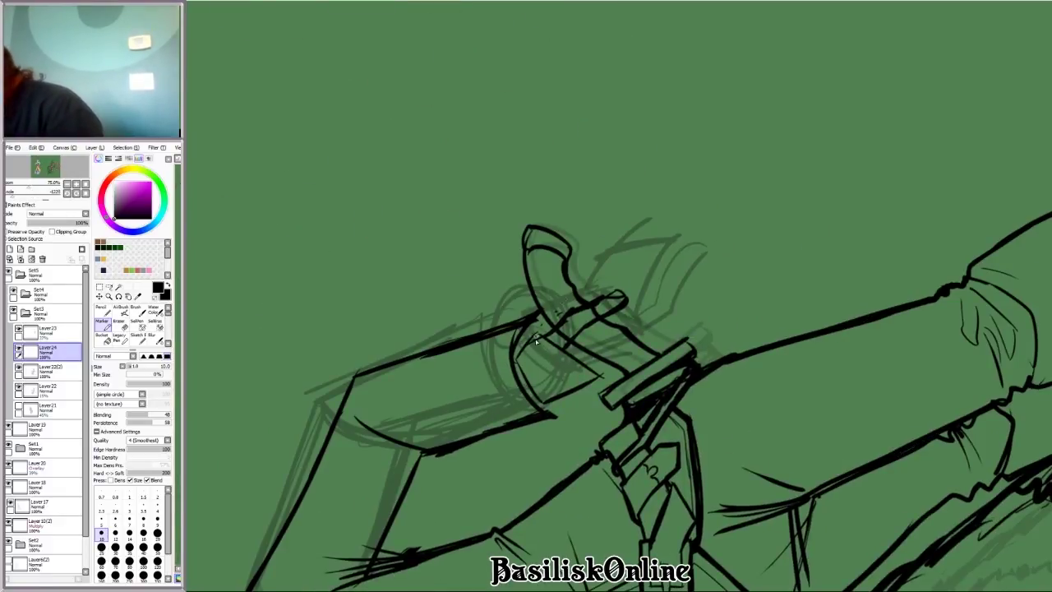
pyautogui.moveTo(575, 286); pyautogui.dragTo(642, 305)
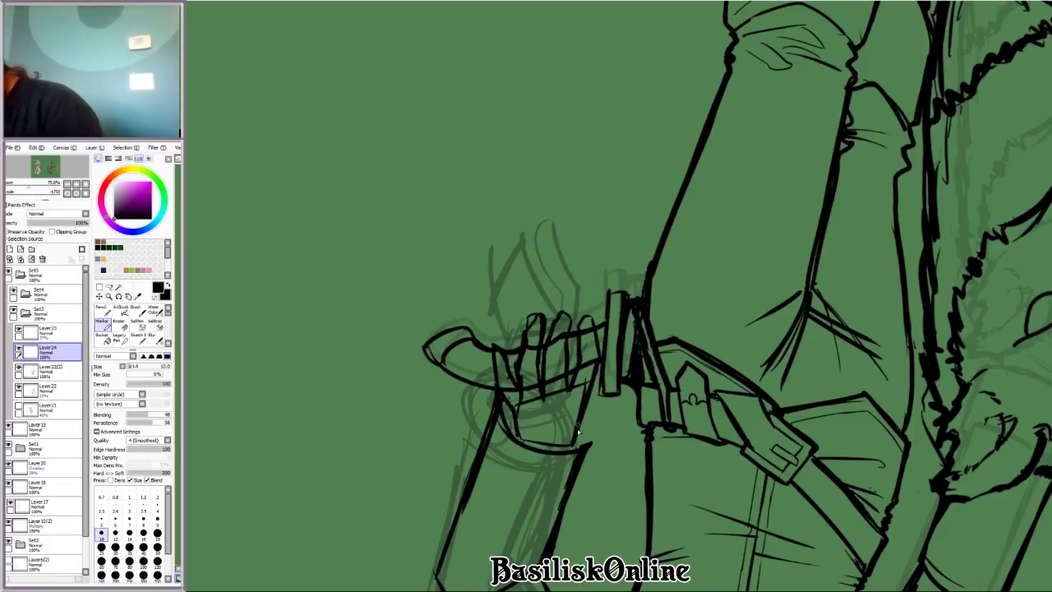
pyautogui.press('h')
pyautogui.moveTo(715, 348)
pyautogui.mouseDown()
pyautogui.moveTo(572, 309)
pyautogui.moveTo(563, 444)
pyautogui.moveTo(607, 371)
pyautogui.mouseUp()
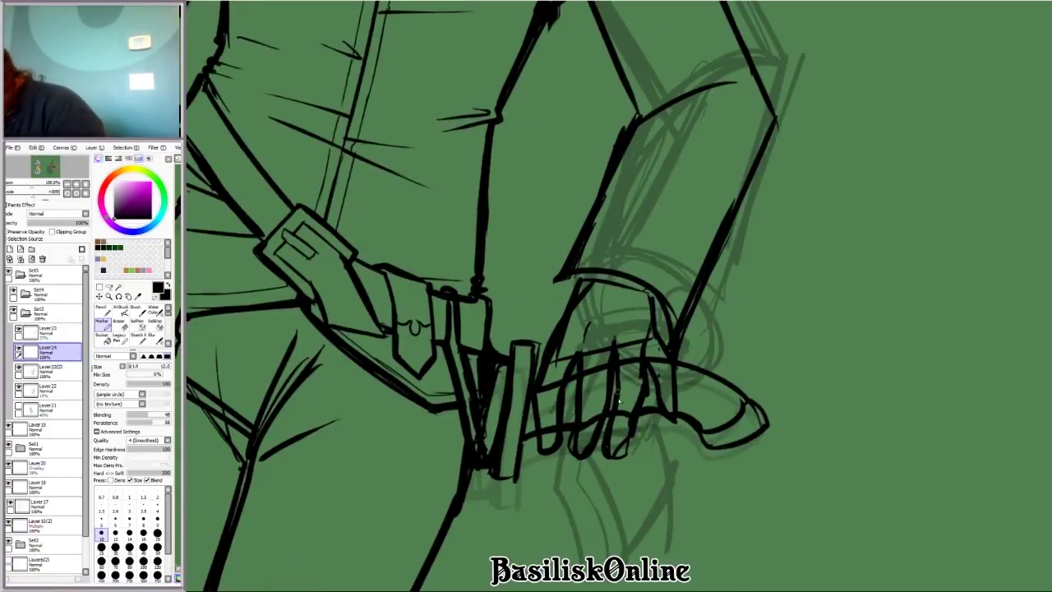
# Step: Erase the hilt lines that cross the free hand on Layer22(2) and return to Layer24 for inking
pyautogui.moveTo(667, 421)
pyautogui.mouseDown()
pyautogui.moveTo(662, 304)
pyautogui.moveTo(592, 284)
pyautogui.mouseUp()
pyautogui.press('e')
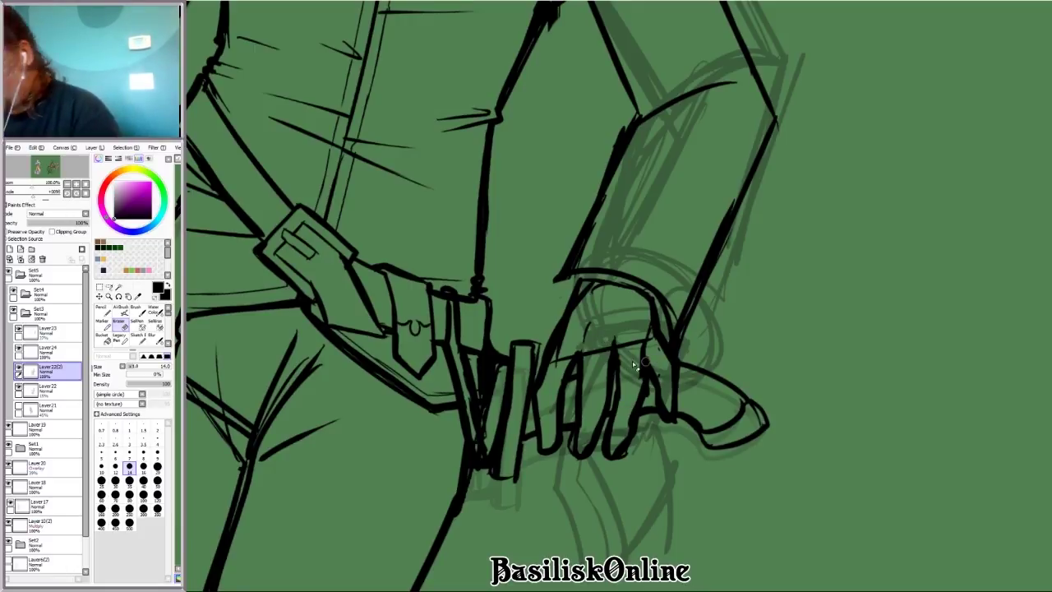
pyautogui.hotkey('ctrl', 'Up')
pyautogui.scroll(-4, 640, 349)
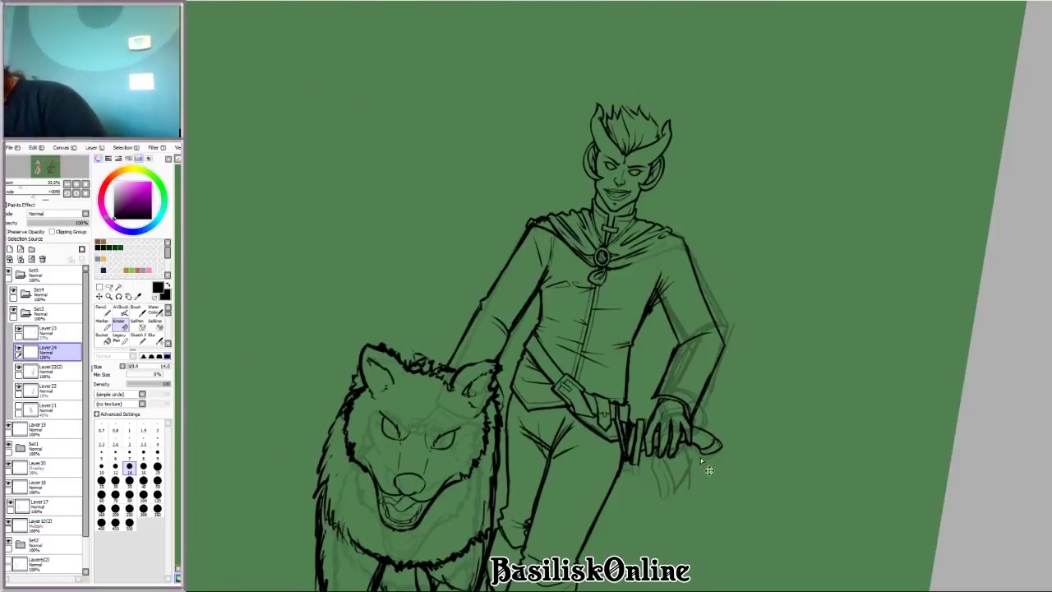
pyautogui.press('End')
pyautogui.press('b')
pyautogui.scroll(4, 646, 300)
pyautogui.scroll(2, 647, 301)
pyautogui.press('Delete')
pyautogui.press('Delete')
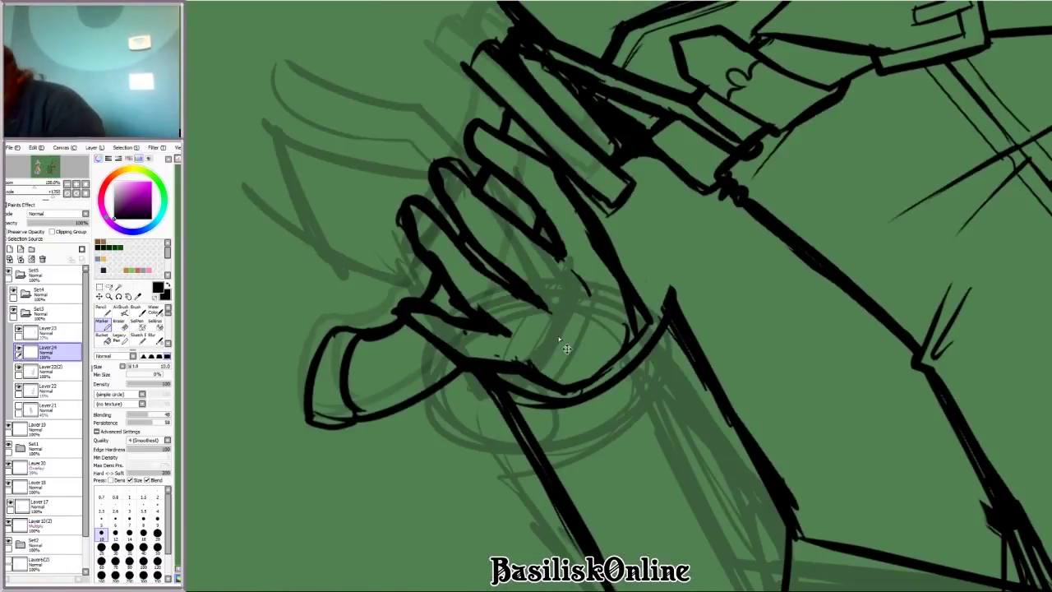
# Step: Ink a wide turned-back cuff around the free forearm and erase the old sleeve edges inside it
pyautogui.press('pagedown')
pyautogui.press('pagedown')
pyautogui.moveTo(612, 164); pyautogui.dragTo(828, 193)
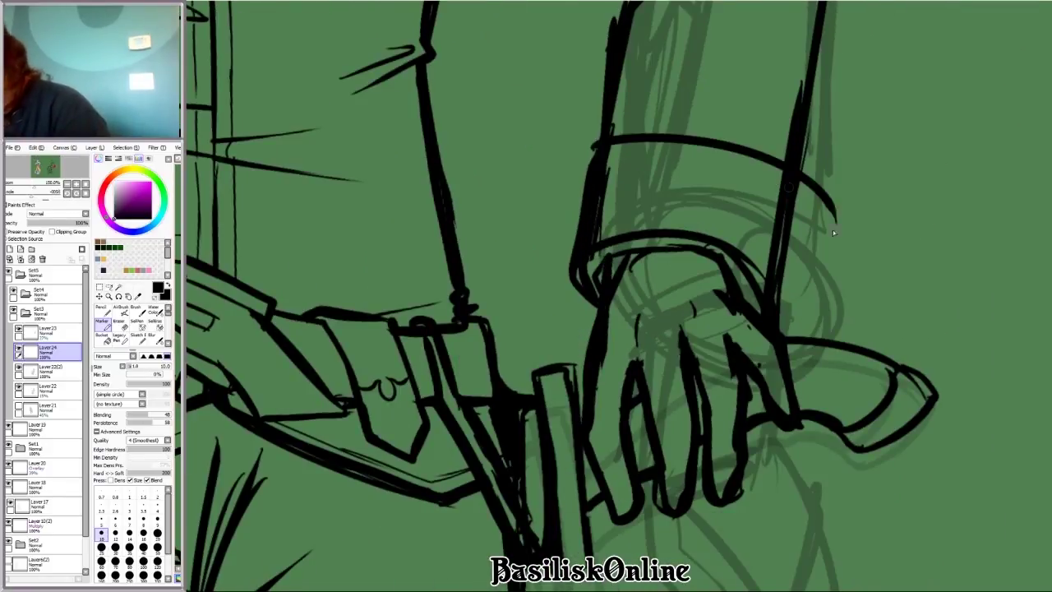
pyautogui.hotkey('ctrl', 'z')
pyautogui.moveTo(615, 106); pyautogui.dragTo(809, 189)
pyautogui.moveTo(812, 136); pyautogui.dragTo(785, 304)
pyautogui.press('e')
pyautogui.moveTo(608, 123); pyautogui.dragTo(585, 247)
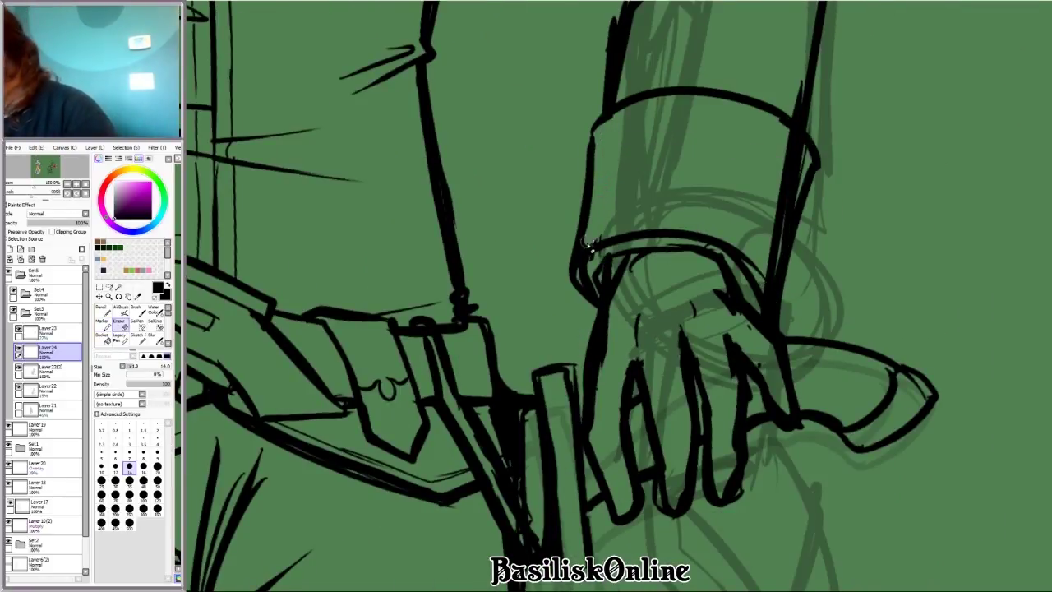
pyautogui.moveTo(801, 136); pyautogui.dragTo(768, 296)
# Step: Ink short fabric folds at the inner elbow of the free arm's sleeve on Layer24
pyautogui.scroll(-6, 768, 295)
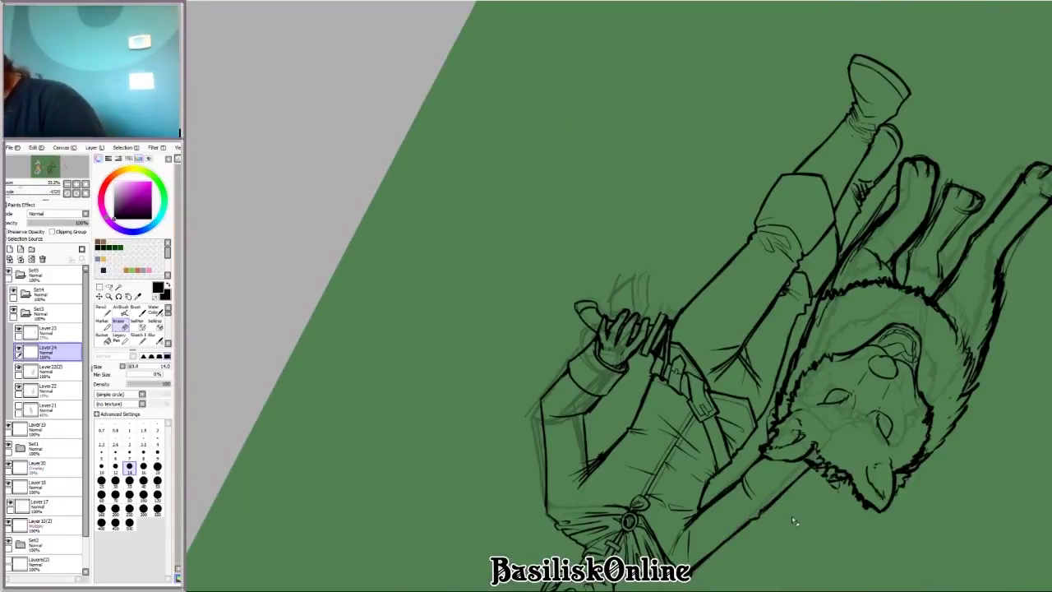
pyautogui.scroll(-1, 508, 508)
pyautogui.press('n')
pyautogui.scroll(5, 508, 508)
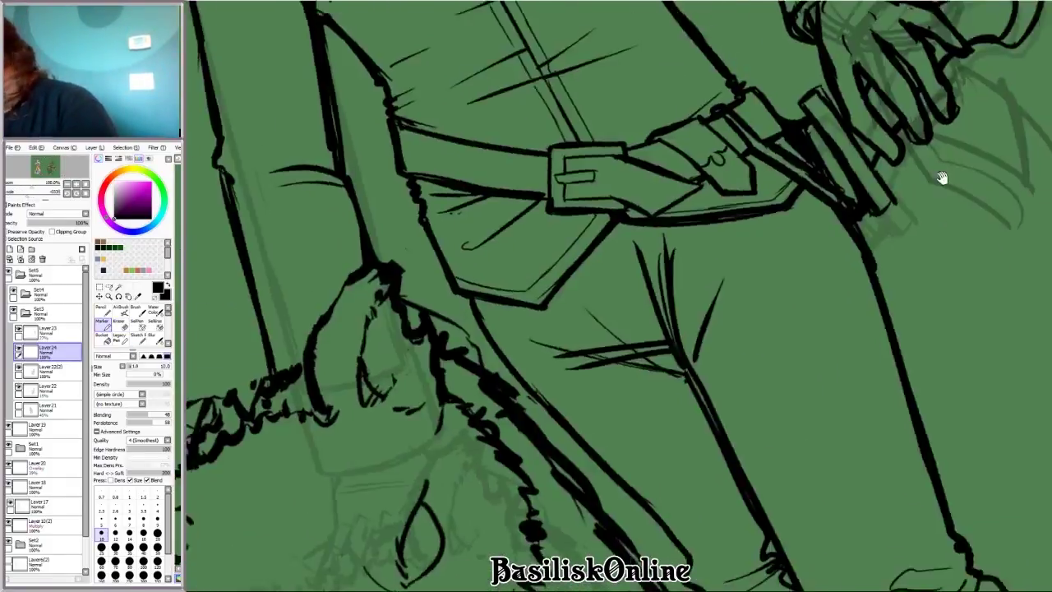
pyautogui.scroll(-6, 503, 322)
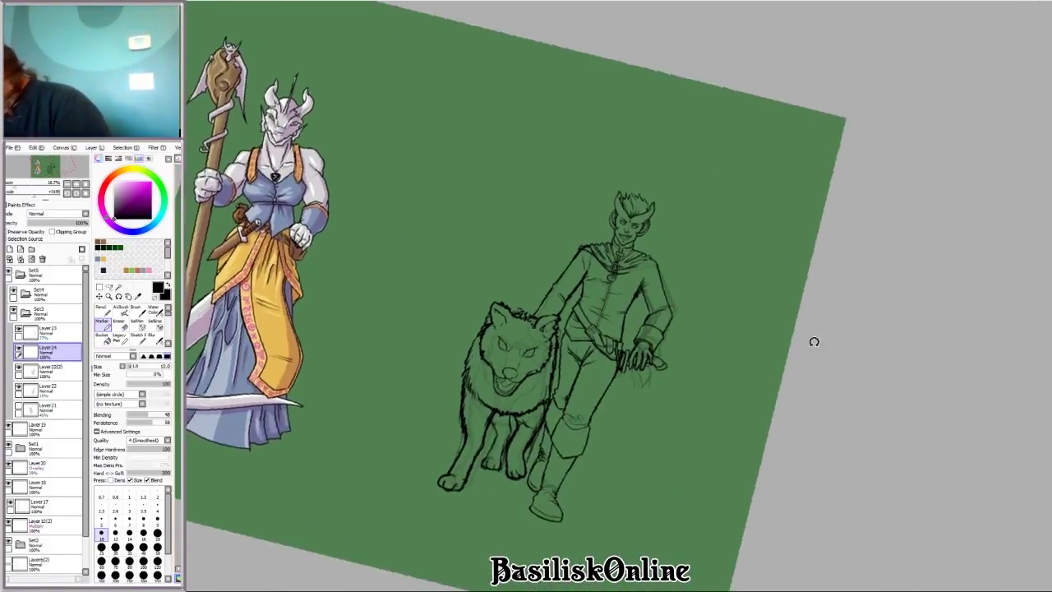
pyautogui.scroll(4, 714, 288)
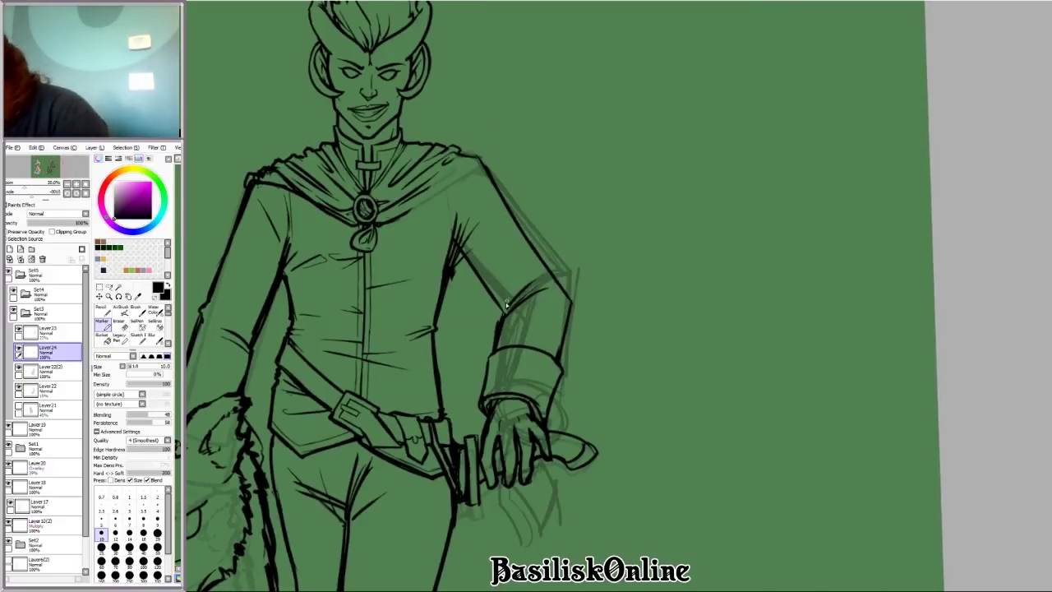
pyautogui.moveTo(496, 305); pyautogui.dragTo(588, 406)
pyautogui.moveTo(623, 329); pyautogui.dragTo(717, 350)
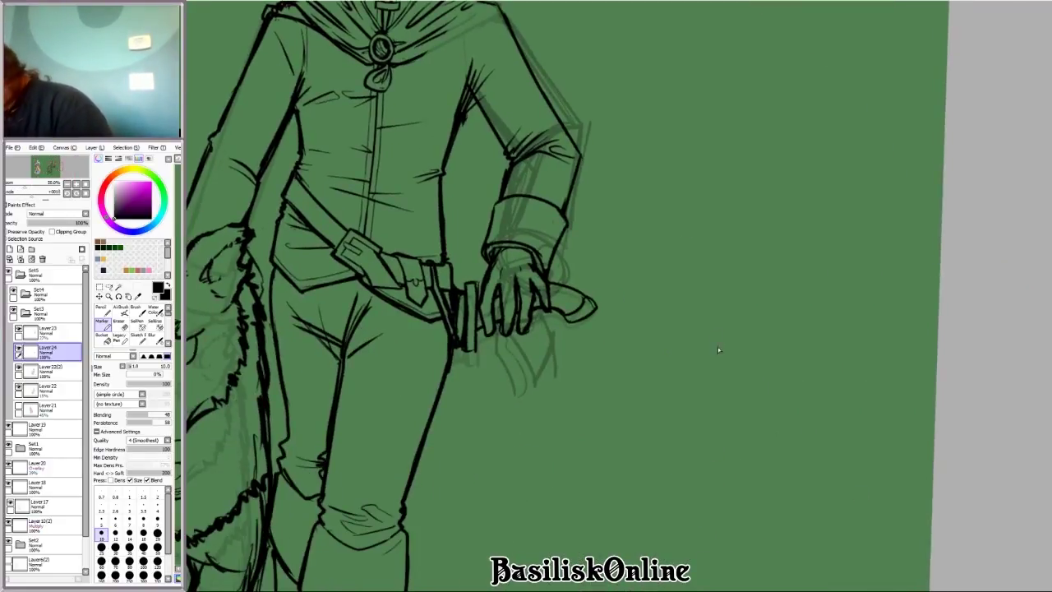
# Step: Clean up the finger outlines on Layer24 and stray hilt lines on Layer22(2) with the Eraser at size 7
pyautogui.press('e')
pyautogui.scroll(4, 493, 329)
pyautogui.moveTo(483, 215)
pyautogui.mouseDown()
pyautogui.moveTo(479, 304)
pyautogui.moveTo(456, 347)
pyautogui.moveTo(435, 361)
pyautogui.moveTo(456, 299)
pyautogui.moveTo(343, 369)
pyautogui.mouseUp()
pyautogui.moveTo(294, 327); pyautogui.dragTo(327, 311)
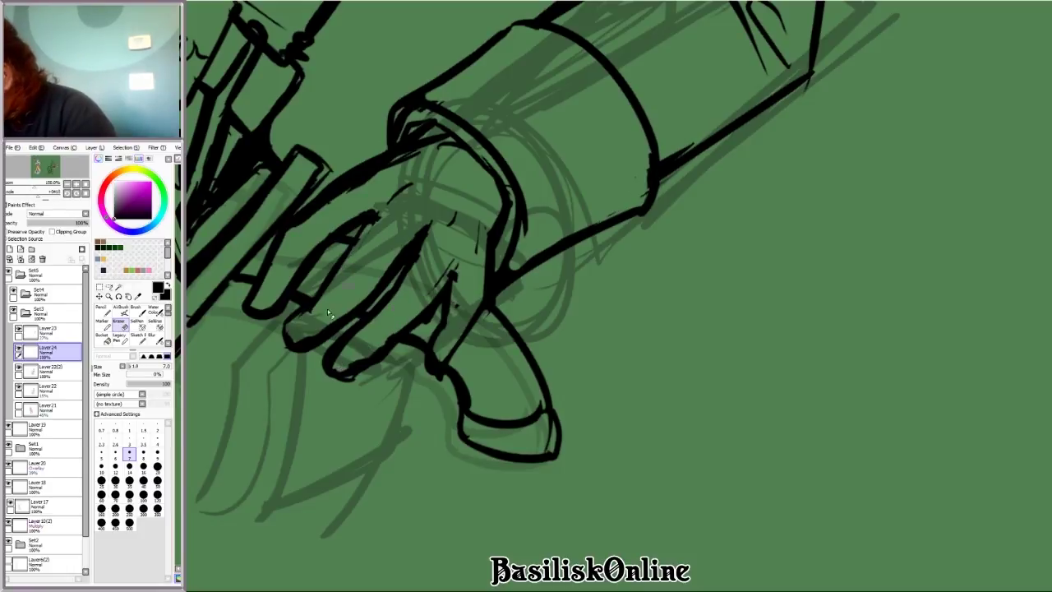
pyautogui.moveTo(378, 282)
pyautogui.mouseDown()
pyautogui.moveTo(314, 251)
pyautogui.moveTo(270, 312)
pyautogui.moveTo(334, 230)
pyautogui.mouseUp()
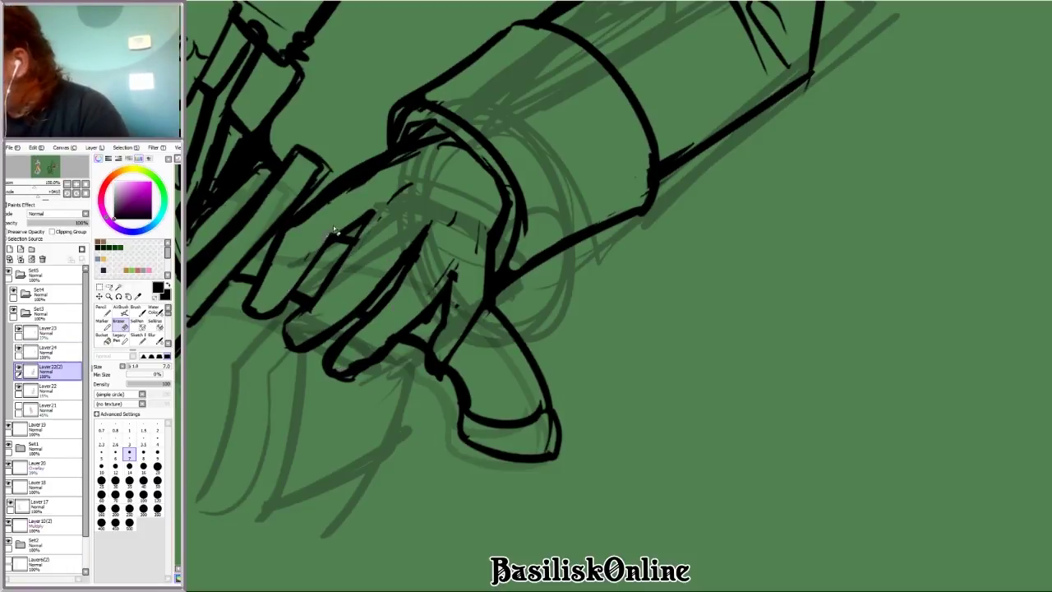
pyautogui.moveTo(451, 287); pyautogui.dragTo(448, 264)
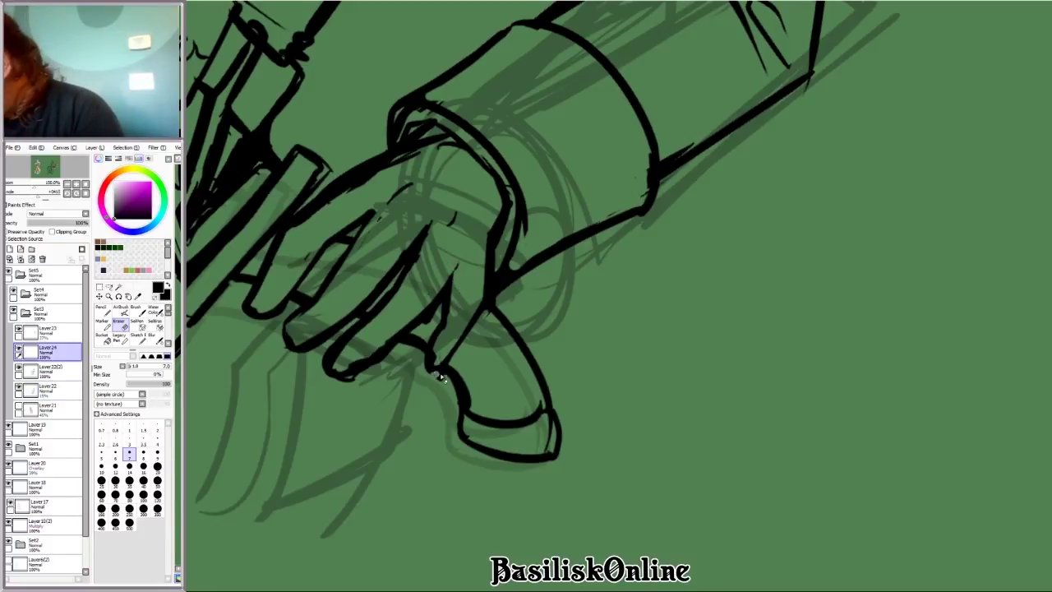
pyautogui.press('e')
pyautogui.moveTo(447, 358); pyautogui.dragTo(433, 373)
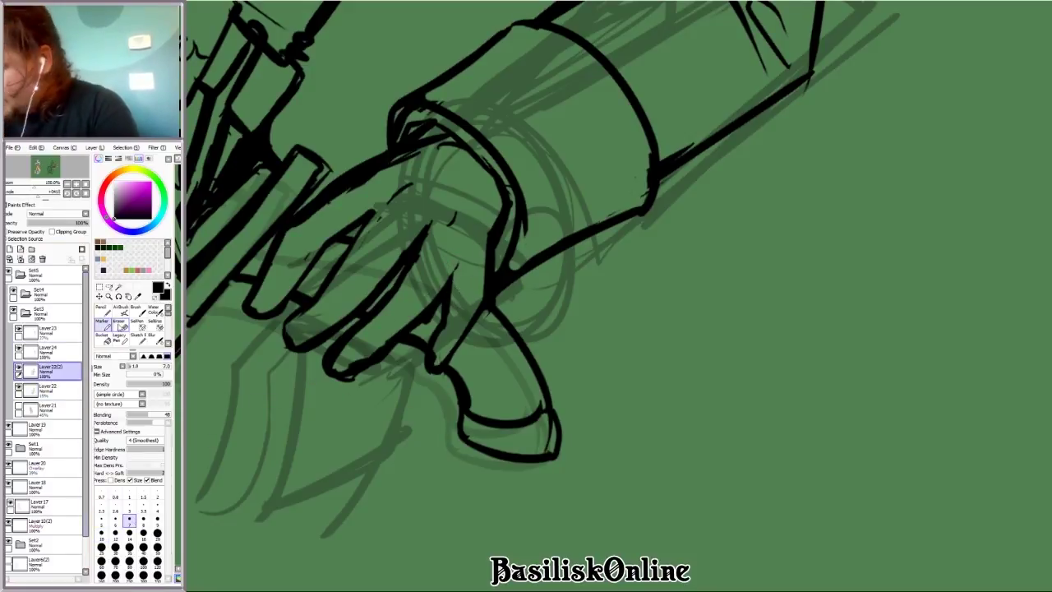
# Step: Tidy the finger and knuckle outlines of the hilt hand, erasing stray marks on Layer24 and Layer22(2)
pyautogui.press('e')
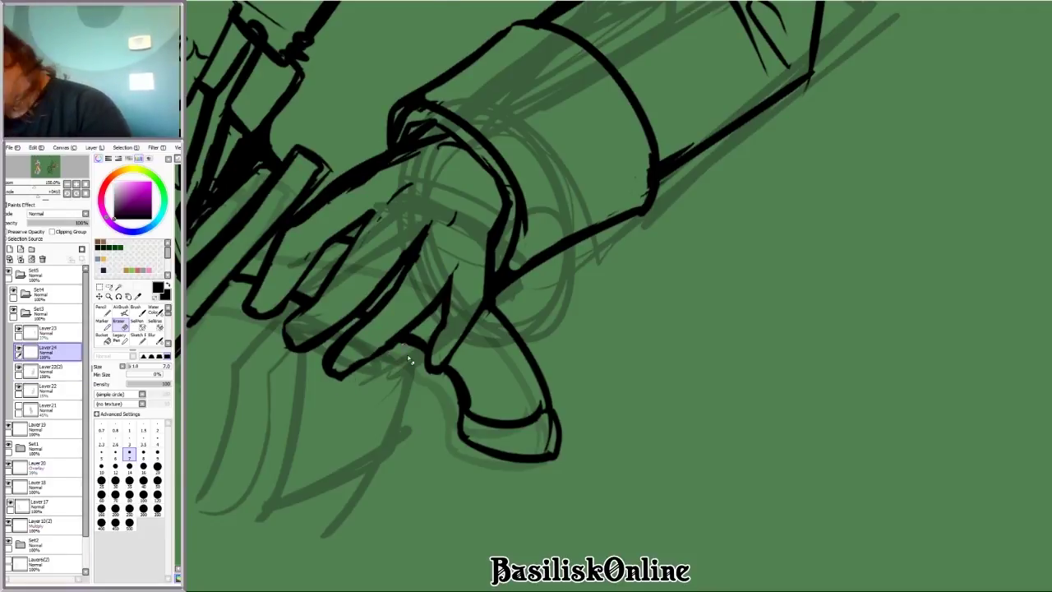
pyautogui.scroll(-3, 399, 364)
pyautogui.press('Delete')
pyautogui.scroll(4, 232, 397)
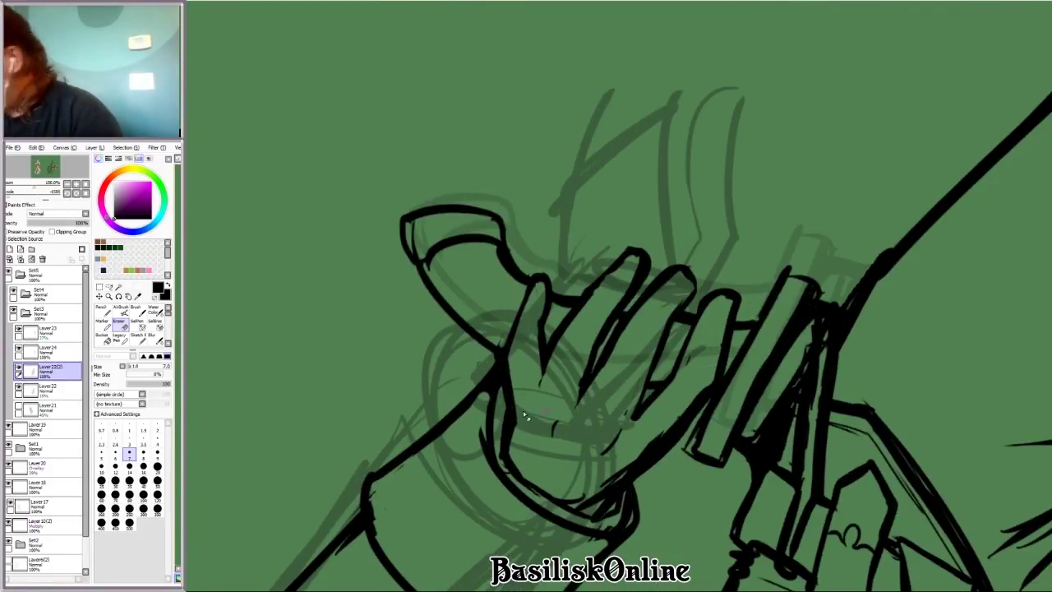
pyautogui.press('e')
pyautogui.press('Delete')
pyautogui.press('Delete')
pyautogui.press('Delete')
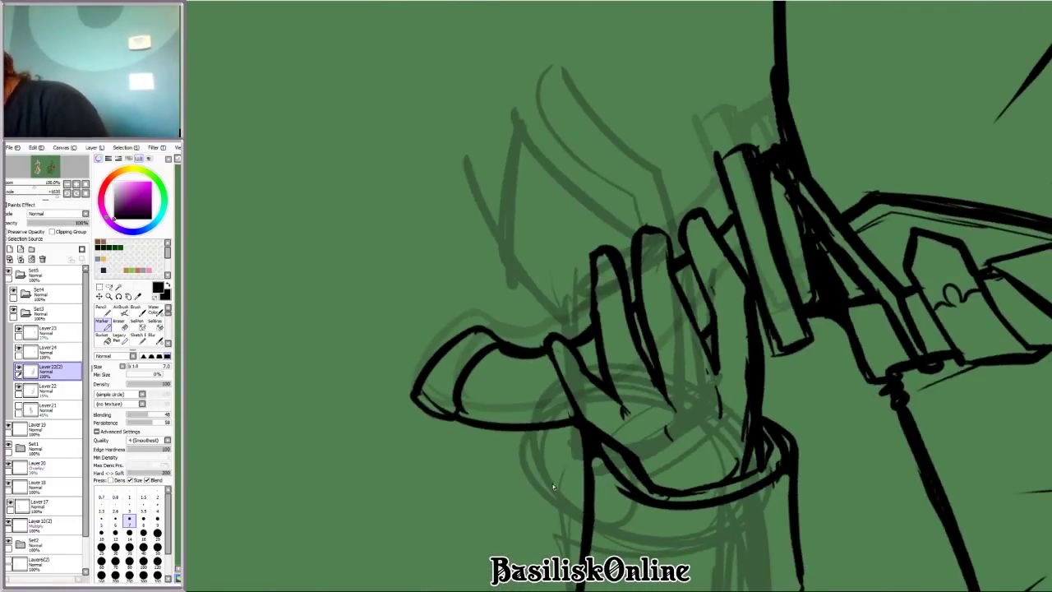
pyautogui.press('e')
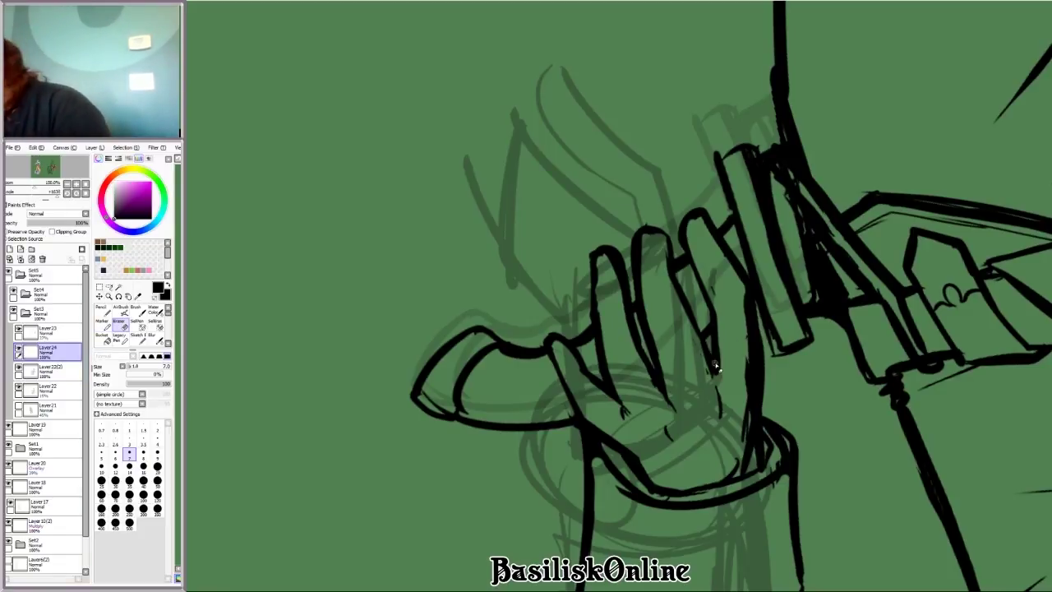
pyautogui.press('e')
pyautogui.scroll(-3, 810, 428)
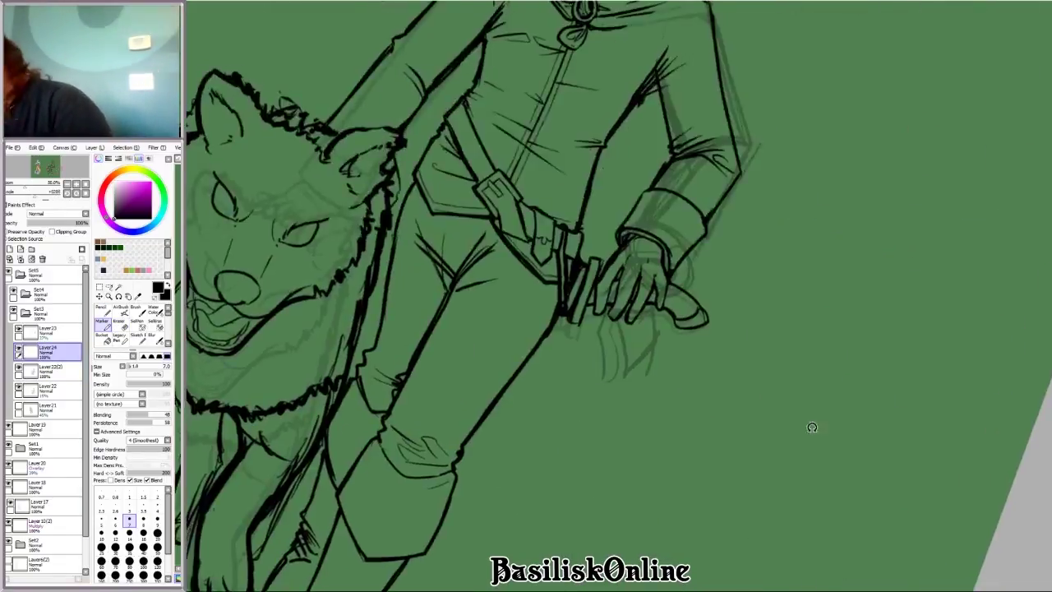
# Step: Erase part of the index finger's inner line near its knuckle on Layer24 and return to Layer22(2) with the Marker
pyautogui.scroll(3, 598, 323)
pyautogui.scroll(2, 600, 325)
pyautogui.press('e')
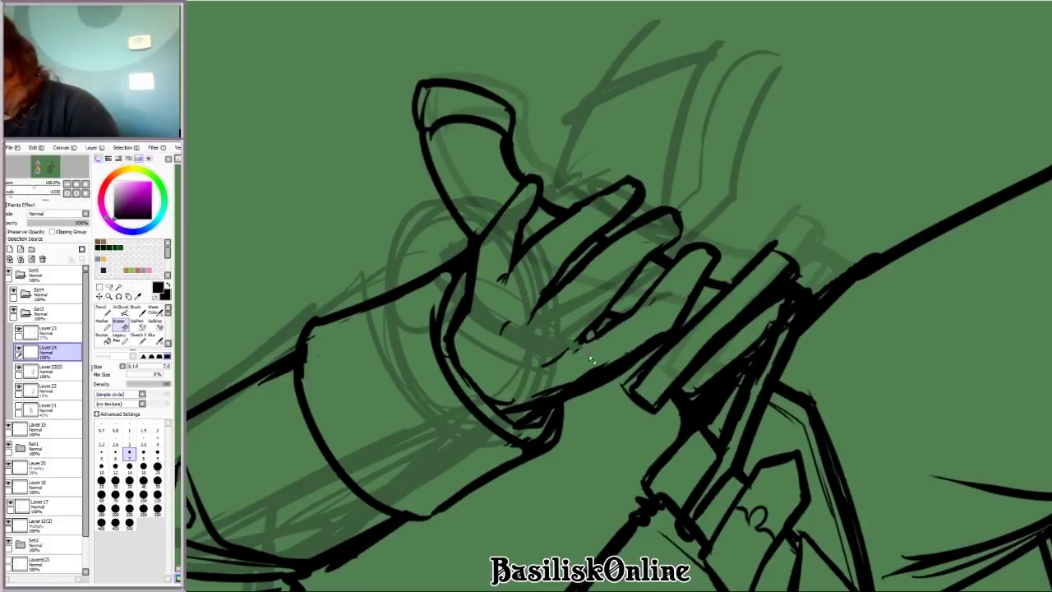
pyautogui.press('pagedown')
pyautogui.press('pageup')
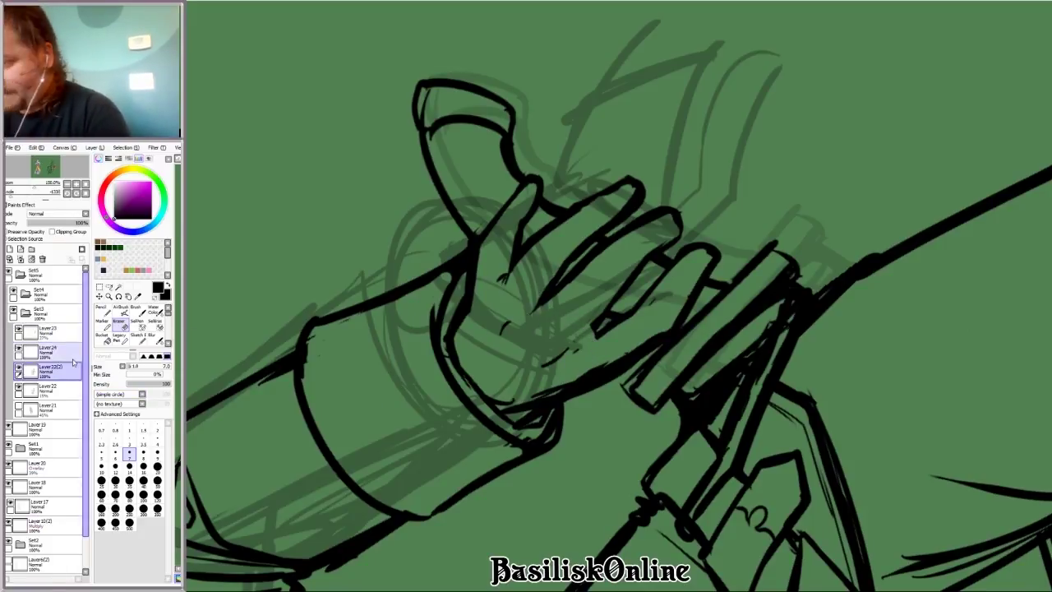
pyautogui.press('pagedown')
pyautogui.press('b')
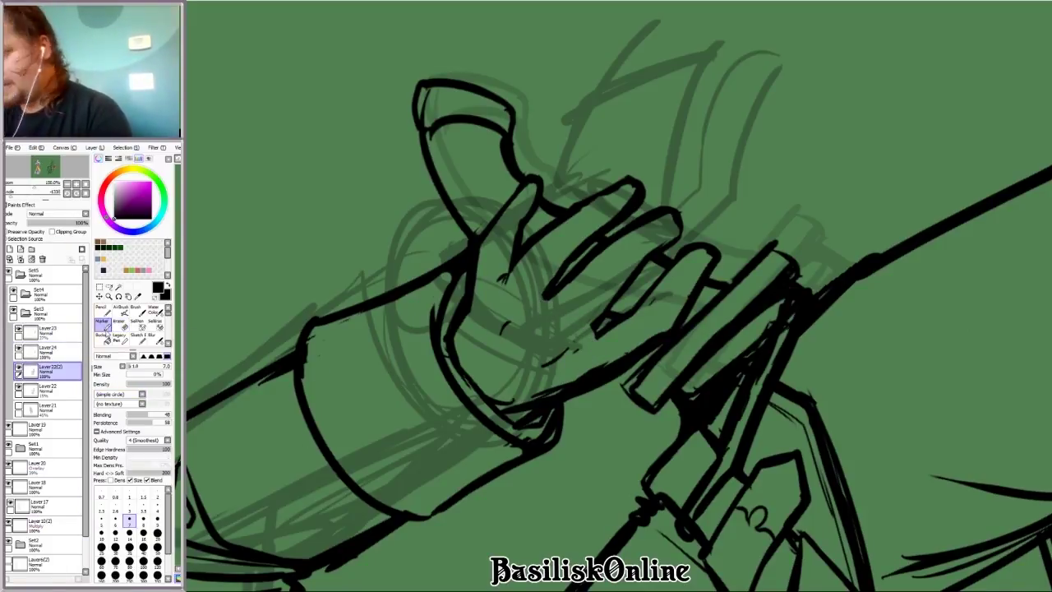
pyautogui.press('h')
pyautogui.press('h')
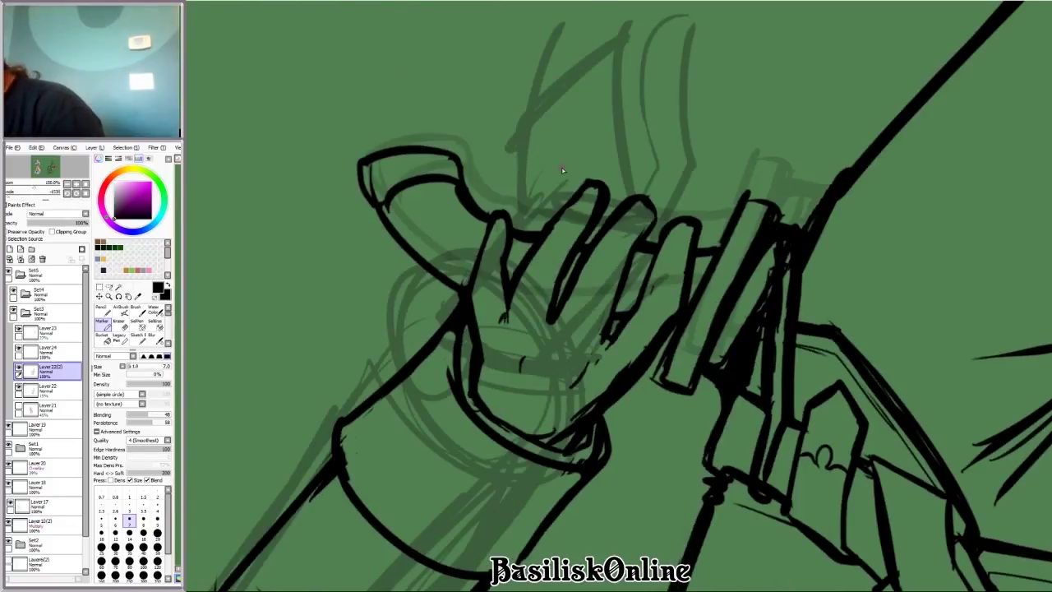
pyautogui.press('Home')
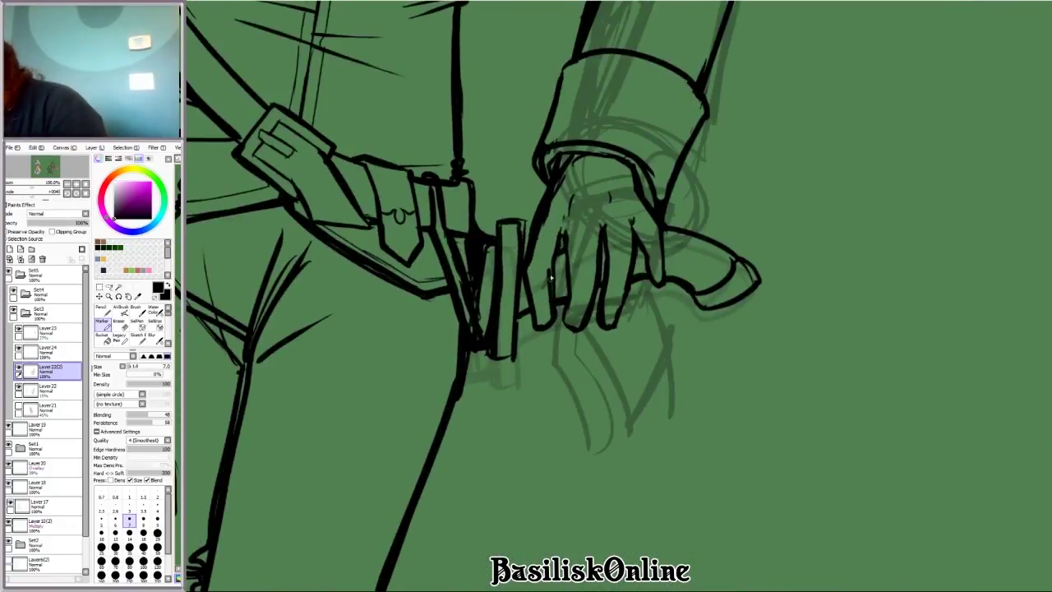
# Step: Merge Layer24 down into Layer22(2)
pyautogui.press('e')
pyautogui.press('pageup')
pyautogui.hotkey('ctrl', 'e')
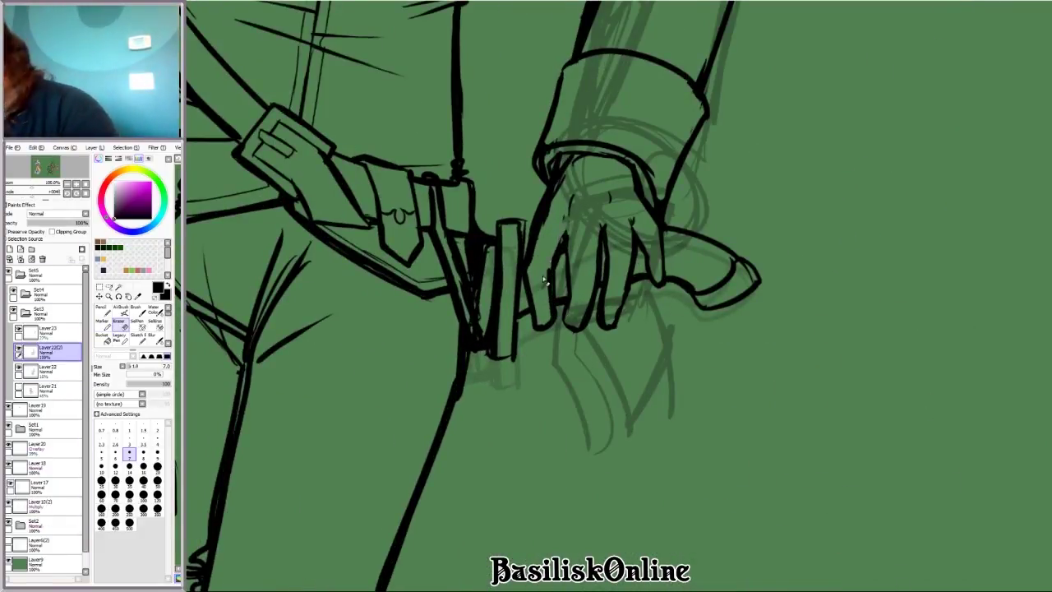
# Step: Clean up the outer edge of the hand and index finger on Layer22(2), alternating Eraser and Marker at size 7
pyautogui.moveTo(551, 255); pyautogui.dragTo(561, 195)
pyautogui.click(102, 320)
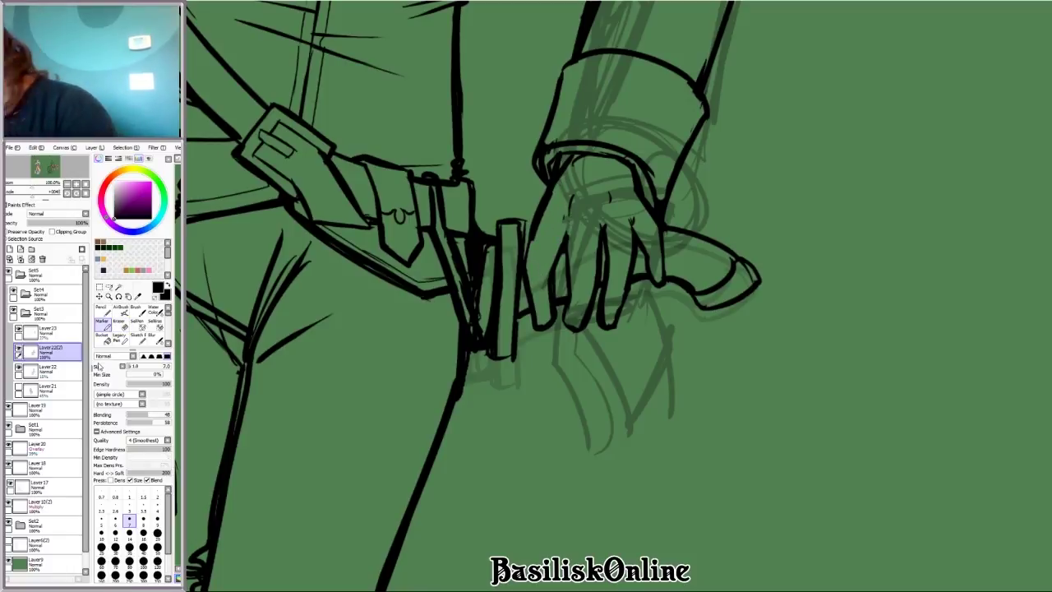
pyautogui.press('e')
pyautogui.moveTo(534, 240); pyautogui.dragTo(551, 194)
pyautogui.press('b')
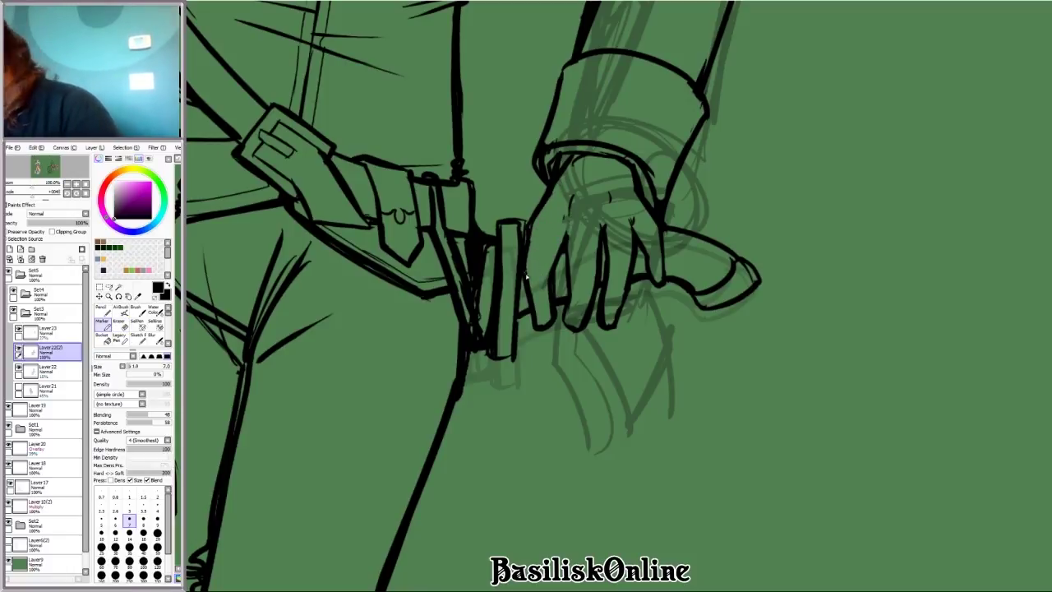
pyautogui.press('e')
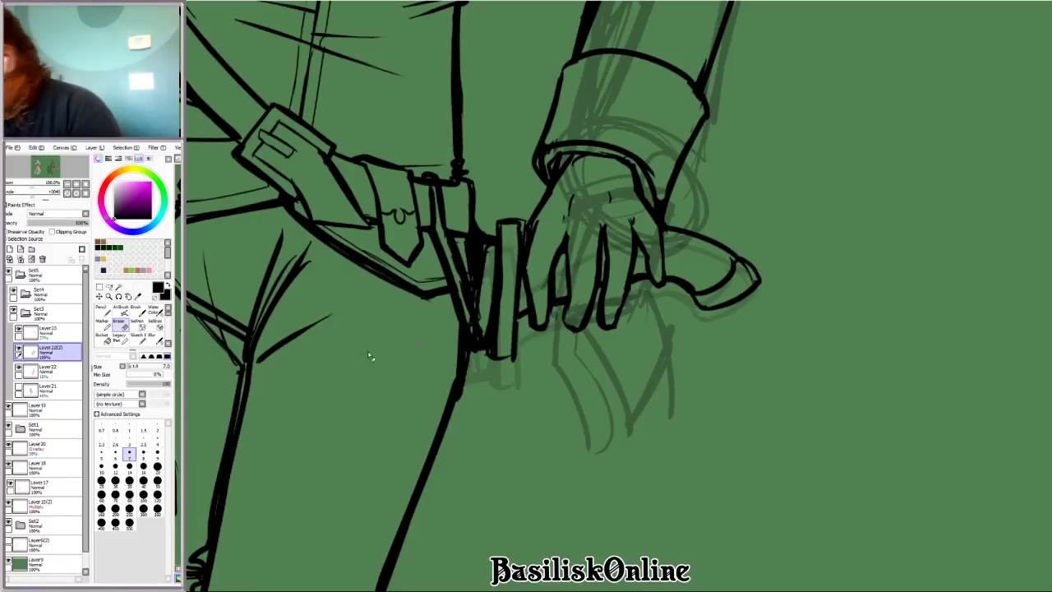
pyautogui.press('b')
pyautogui.press('e')
pyautogui.moveTo(562, 309); pyautogui.dragTo(563, 336)
pyautogui.press('b')
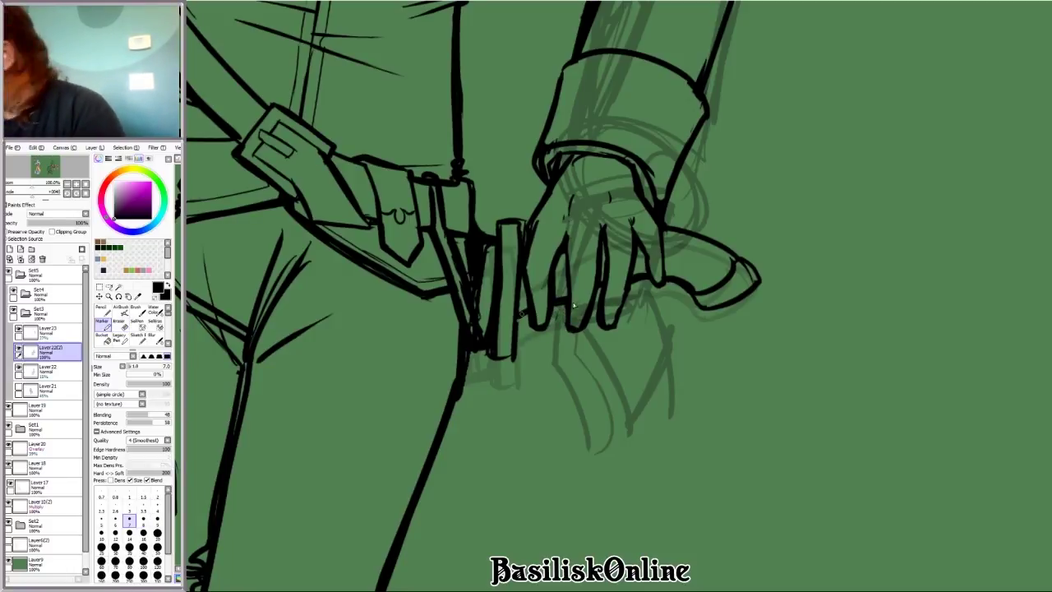
pyautogui.press('e')
# Step: Retouch the finger outlines of the hilt hand on Layer22(2) with the Marker
pyautogui.moveTo(609, 423); pyautogui.dragTo(777, 239)
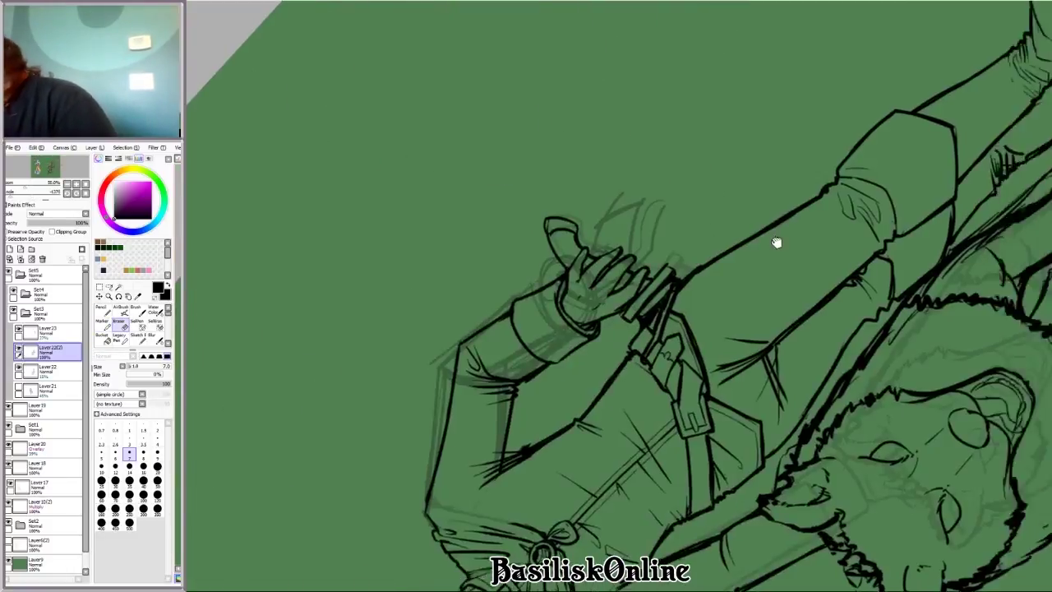
pyautogui.scroll(3, 777, 239)
pyautogui.press('b')
pyautogui.moveTo(480, 373); pyautogui.dragTo(558, 216)
pyautogui.scroll(-3, 530, 261)
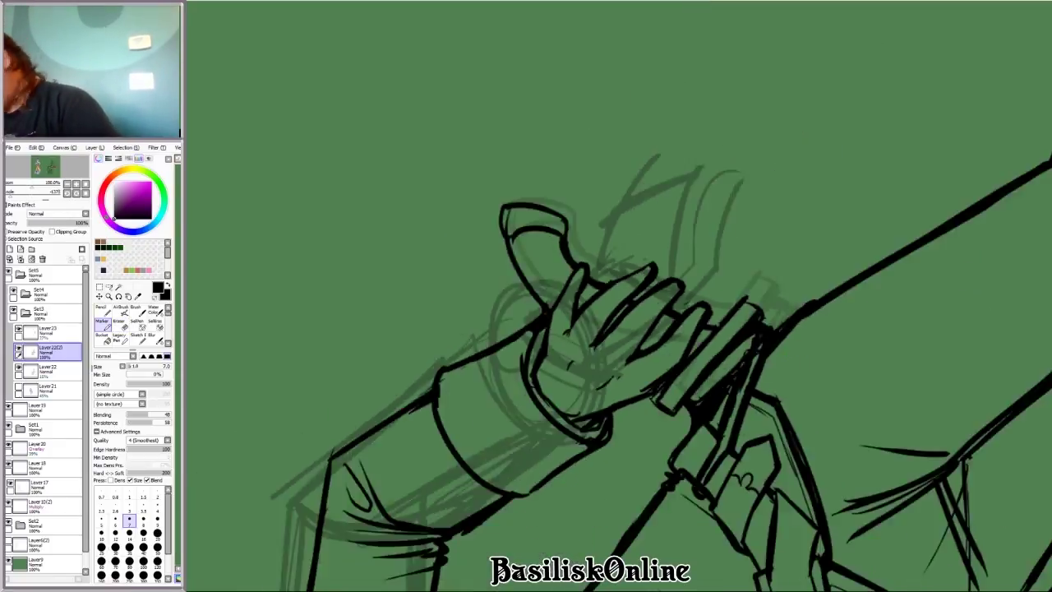
pyautogui.moveTo(530, 261); pyautogui.dragTo(753, 331)
pyautogui.scroll(3, 538, 316)
pyautogui.scroll(-5, 574, 294)
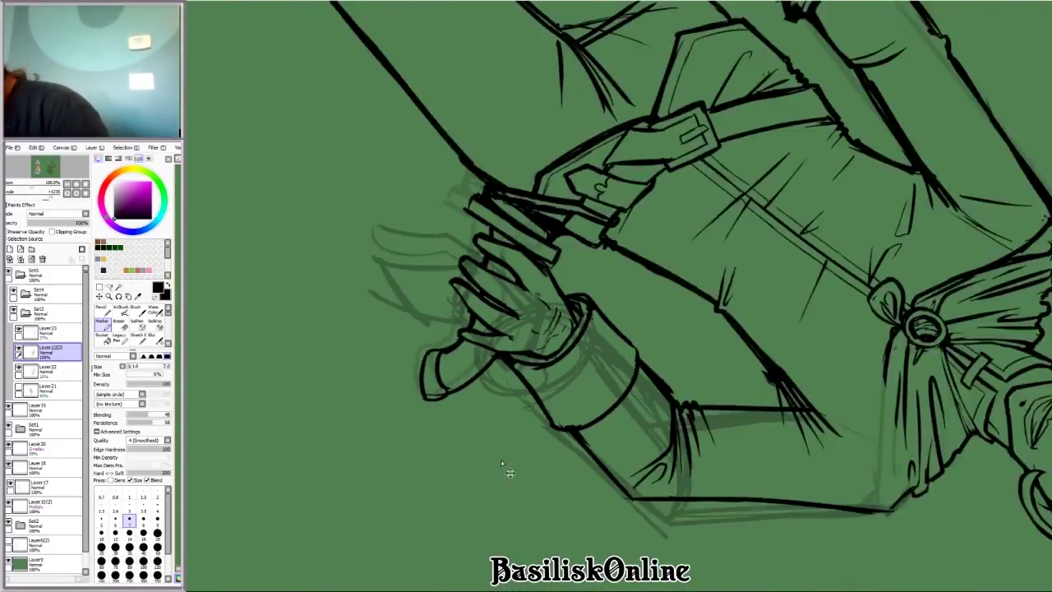
# Step: Remove the rough sketch layers Layer23 and Layer22 and mirror the canvas view horizontally
pyautogui.moveTo(574, 293); pyautogui.dragTo(752, 463)
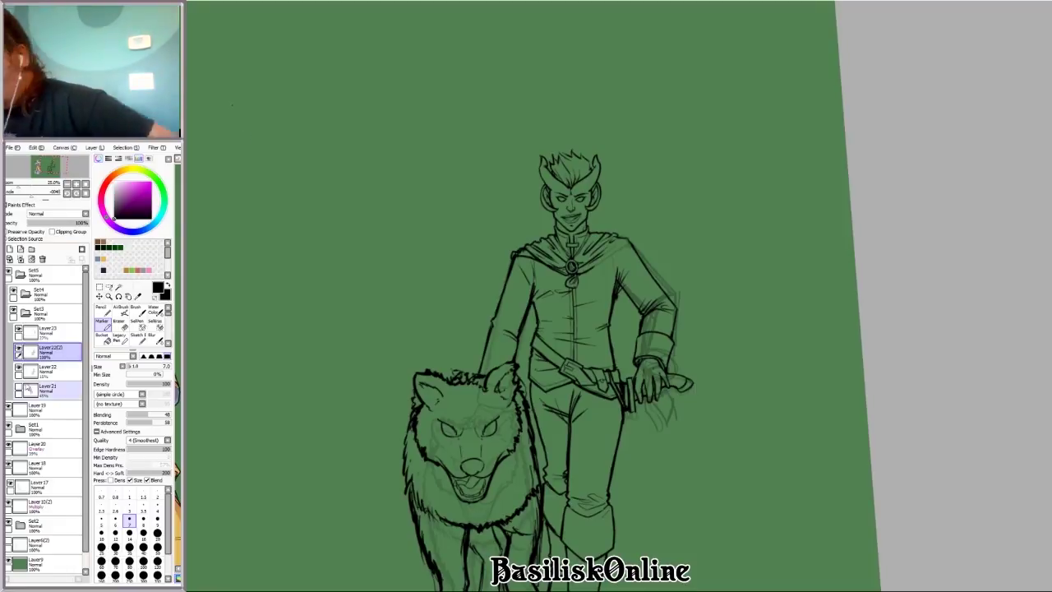
pyautogui.press('h')
pyautogui.scroll(-4, 534, 329)
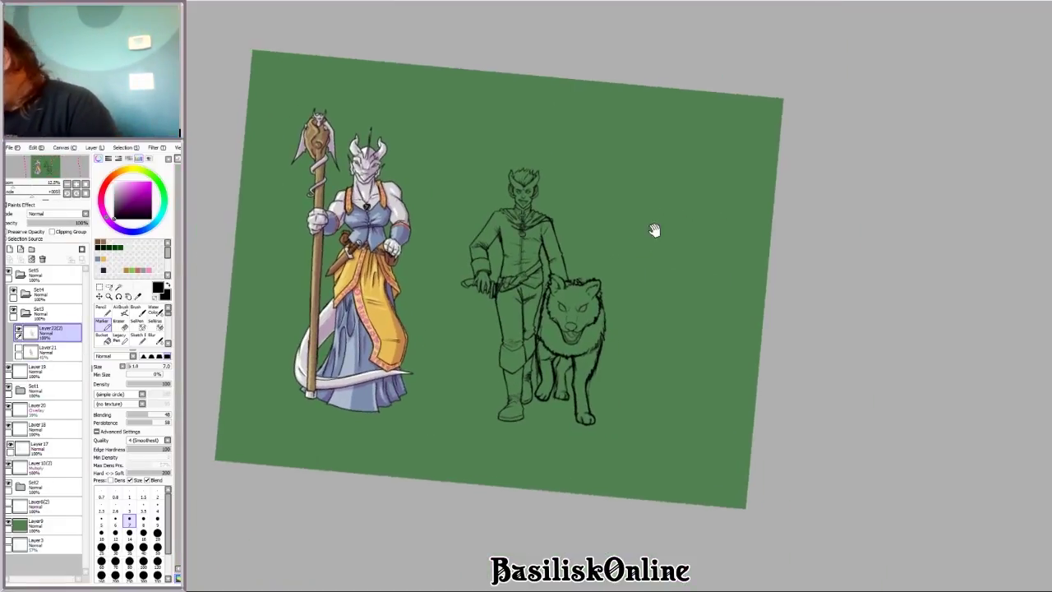
pyautogui.press('End')
pyautogui.scroll(5, 599, 375)
# Step: Lasso the swordsman's legs below the belt on Layer22(2) and rotate them slightly outward
pyautogui.moveTo(598, 375); pyautogui.dragTo(956, 252)
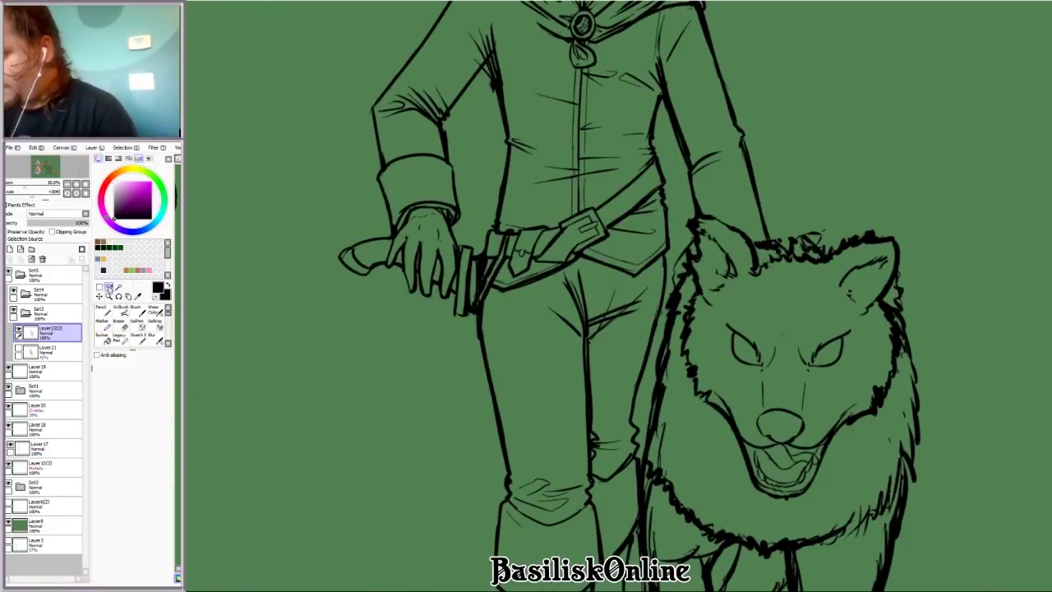
pyautogui.scroll(-4, 472, 370)
pyautogui.moveTo(440, 297)
pyautogui.mouseDown()
pyautogui.moveTo(473, 561)
pyautogui.moveTo(527, 380)
pyautogui.mouseUp()
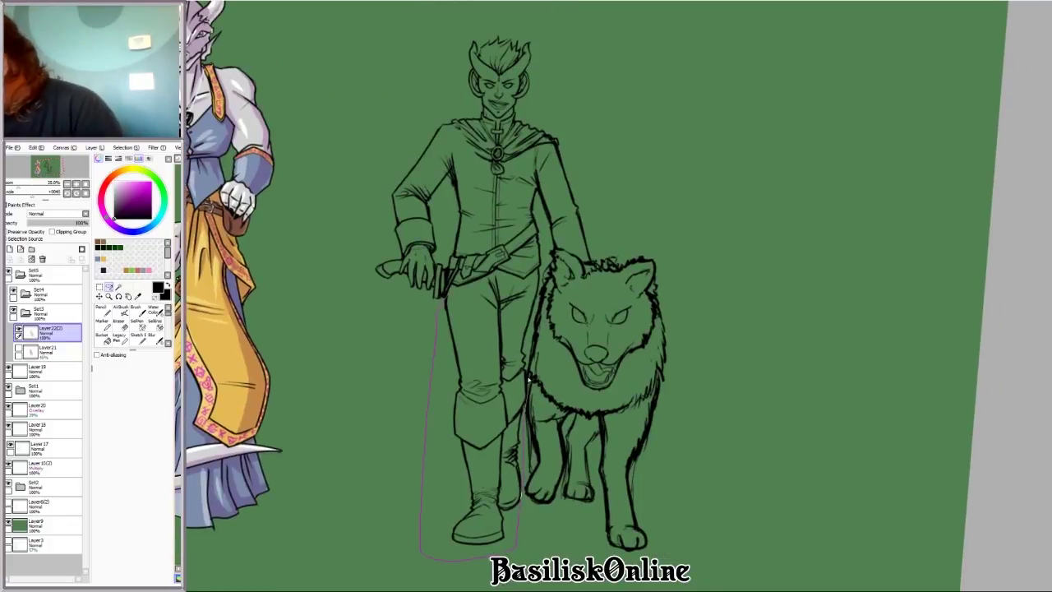
pyautogui.hotkey('ctrl', 't')
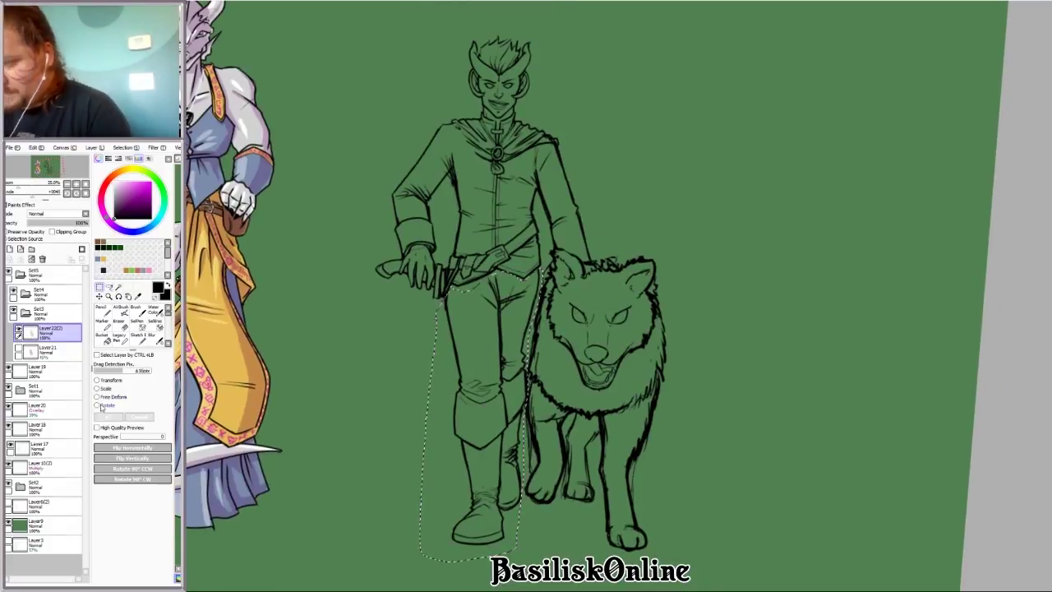
pyautogui.moveTo(519, 460); pyautogui.dragTo(506, 419)
pyautogui.press('Return')
pyautogui.press('b')
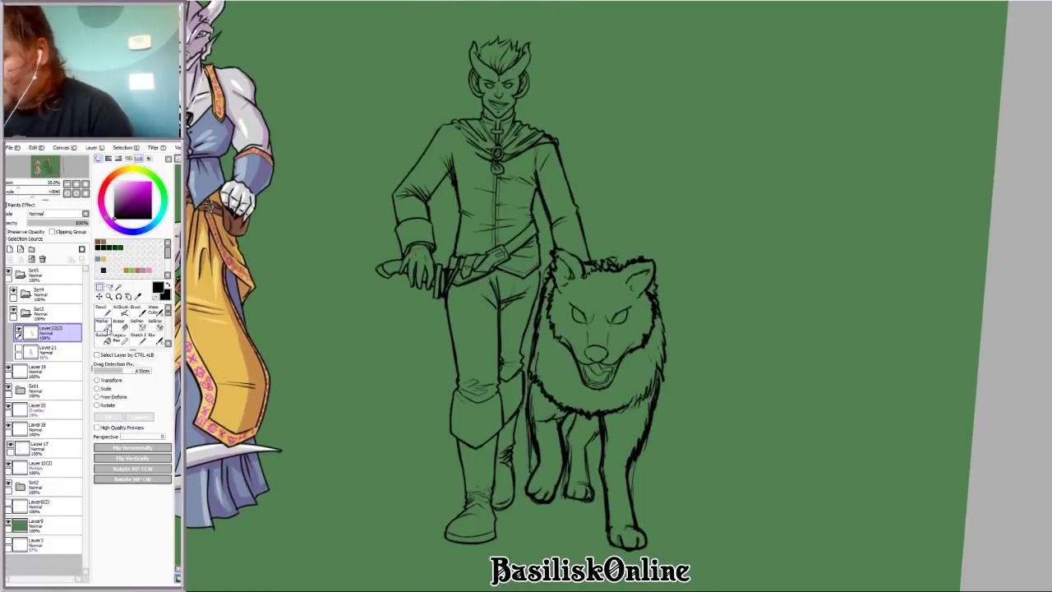
# Step: Erase the toe edge of the swordsman's front boot and re-ink it with the Marker at size 7
pyautogui.scroll(3, 801, 522)
pyautogui.scroll(-2, 801, 522)
pyautogui.press('Delete')
pyautogui.scroll(4, 561, 394)
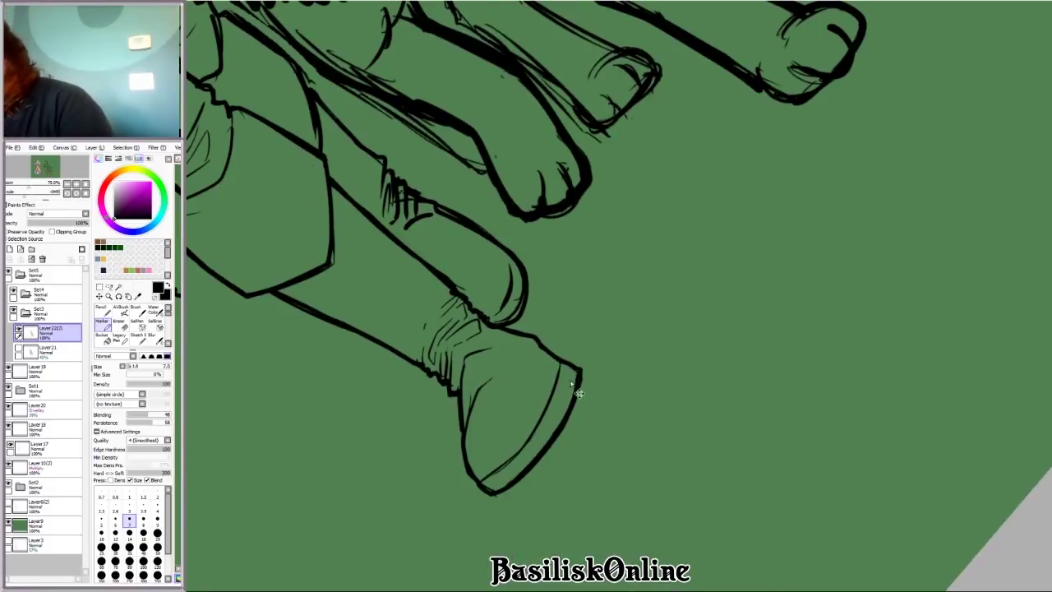
pyautogui.press('e')
pyautogui.moveTo(575, 372)
pyautogui.mouseDown()
pyautogui.moveTo(557, 438)
pyautogui.moveTo(571, 410)
pyautogui.mouseUp()
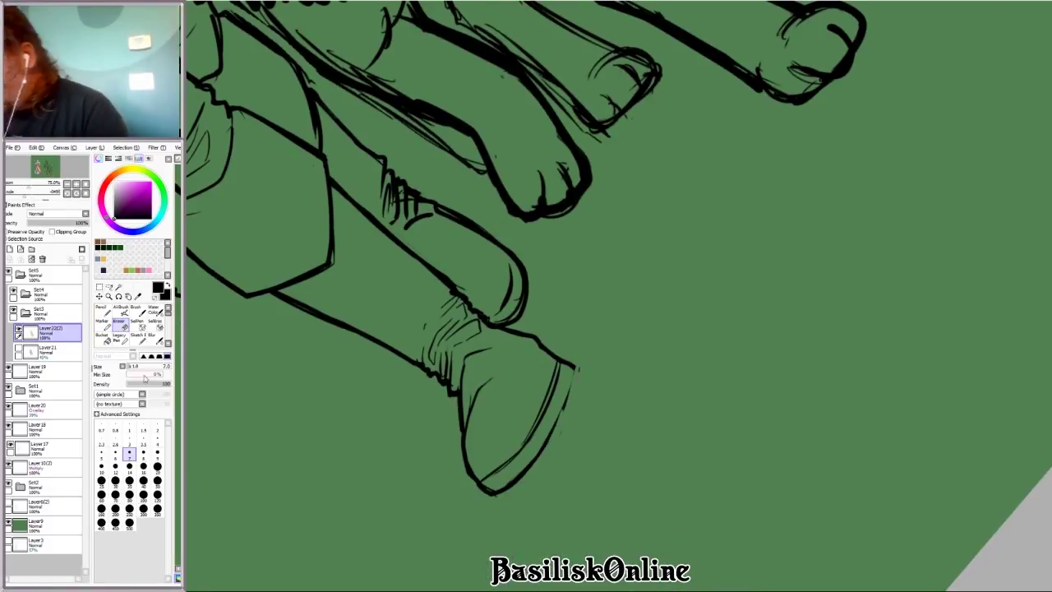
pyautogui.press('b')
pyautogui.moveTo(575, 371)
pyautogui.mouseDown()
pyautogui.moveTo(551, 440)
pyautogui.moveTo(522, 478)
pyautogui.mouseUp()
# Step: Erase the thick fur line across the wolf's chest below the jaw with the Eraser at size 35
pyautogui.scroll(-4, 559, 370)
pyautogui.press('Delete')
pyautogui.scroll(3, 497, 368)
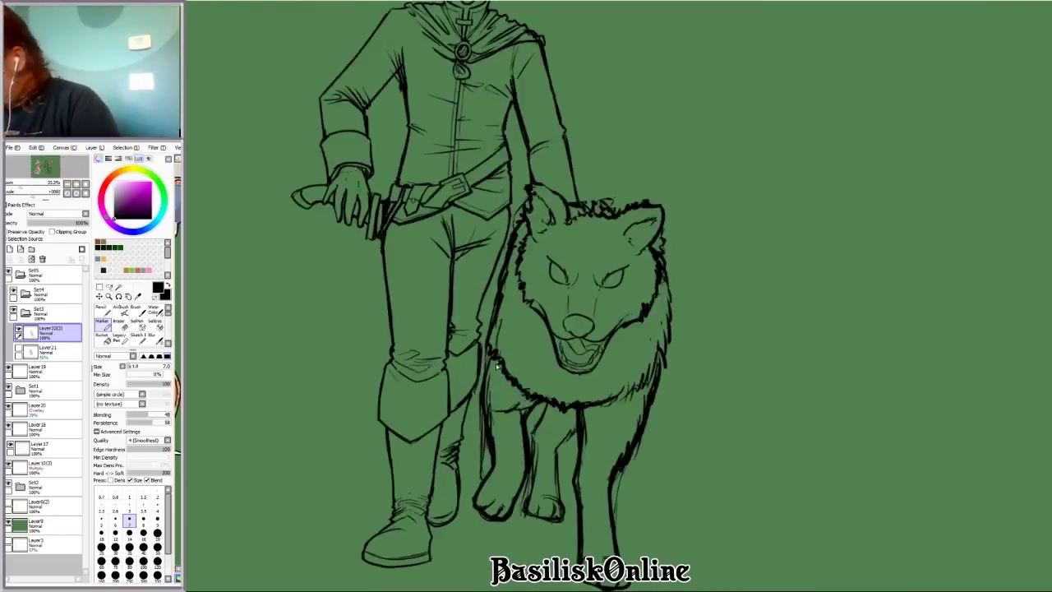
pyautogui.scroll(2, 497, 367)
pyautogui.scroll(-2, 496, 367)
pyautogui.press('e')
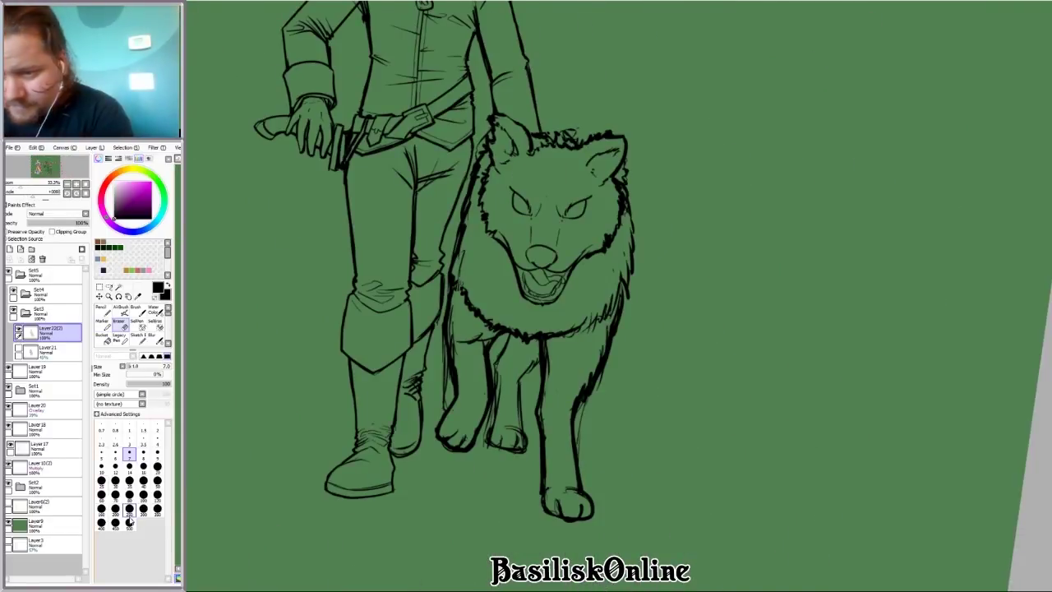
pyautogui.click(129, 481)
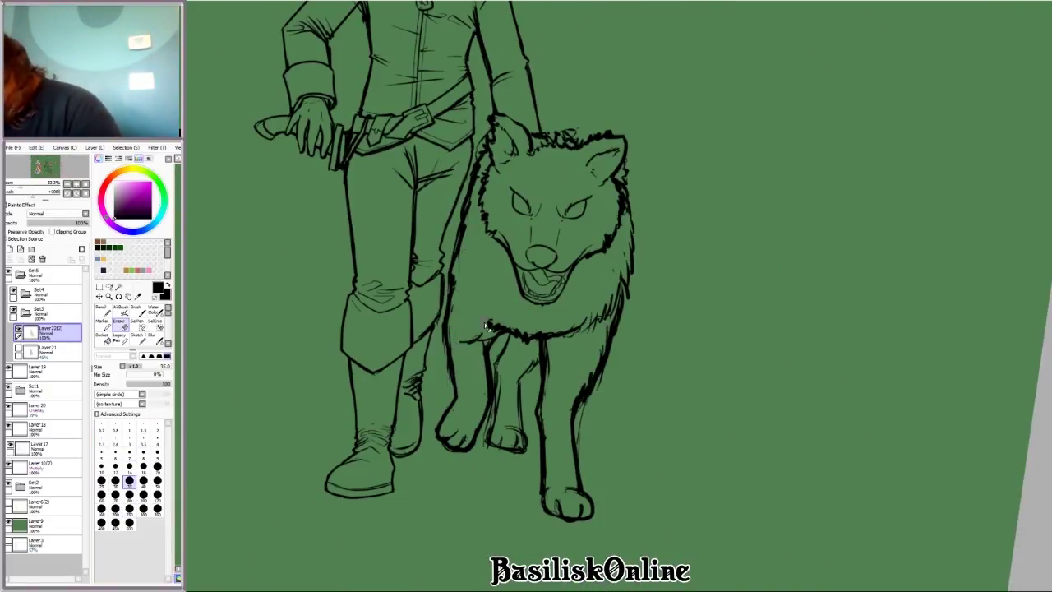
pyautogui.scroll(-3, 469, 337)
pyautogui.press('Delete')
pyautogui.press('Delete')
pyautogui.press('Delete')
pyautogui.press('Delete')
pyautogui.press('Delete')
pyautogui.press('Delete')
pyautogui.press('Delete')
pyautogui.press('Delete')
pyautogui.press('Delete')
pyautogui.scroll(3, 521, 349)
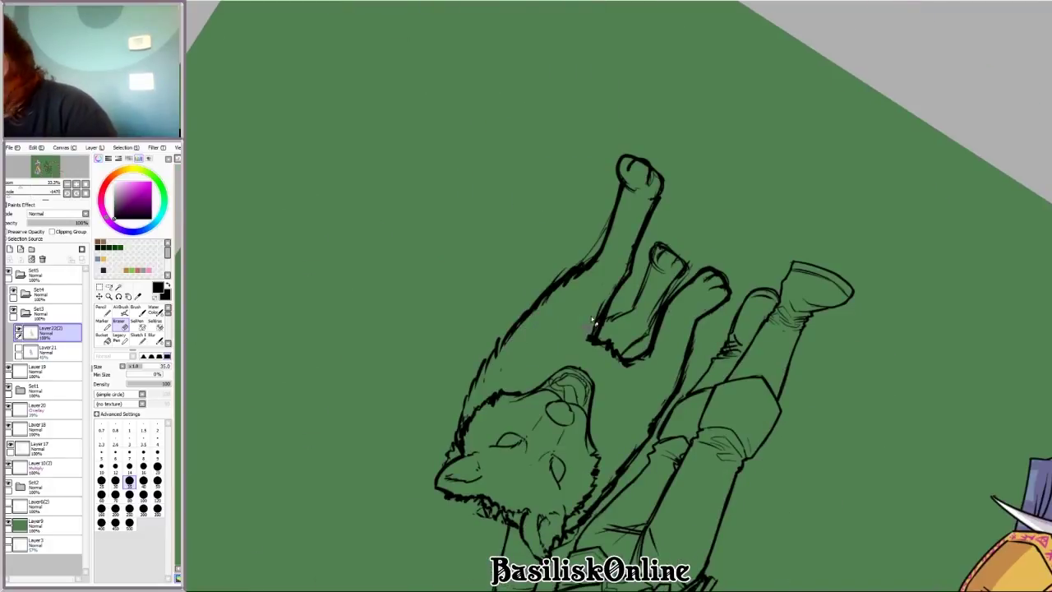
pyautogui.scroll(-3, 838, 418)
pyautogui.press('End')
pyautogui.press('End')
pyautogui.press('End')
pyautogui.press('End')
pyautogui.press('End')
pyautogui.press('End')
pyautogui.press('End')
pyautogui.press('End')
pyautogui.press('End')
pyautogui.scroll(2, 648, 348)
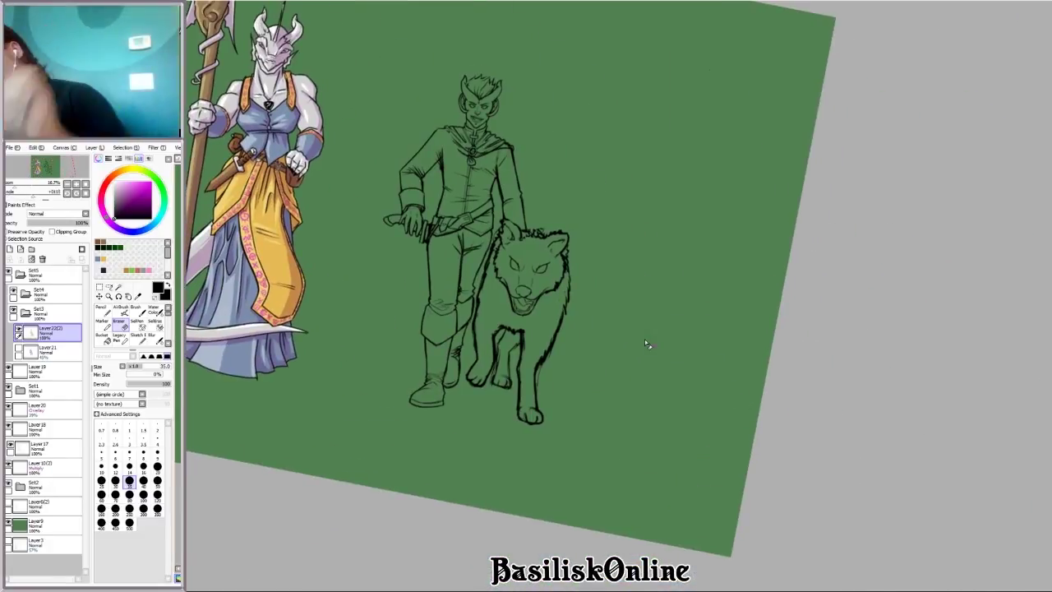
# Step: Ink thin curved contours across the wolf's chest and front legs with the Marker at size 7
pyautogui.press('n')
pyautogui.scroll(3, 353, 266)
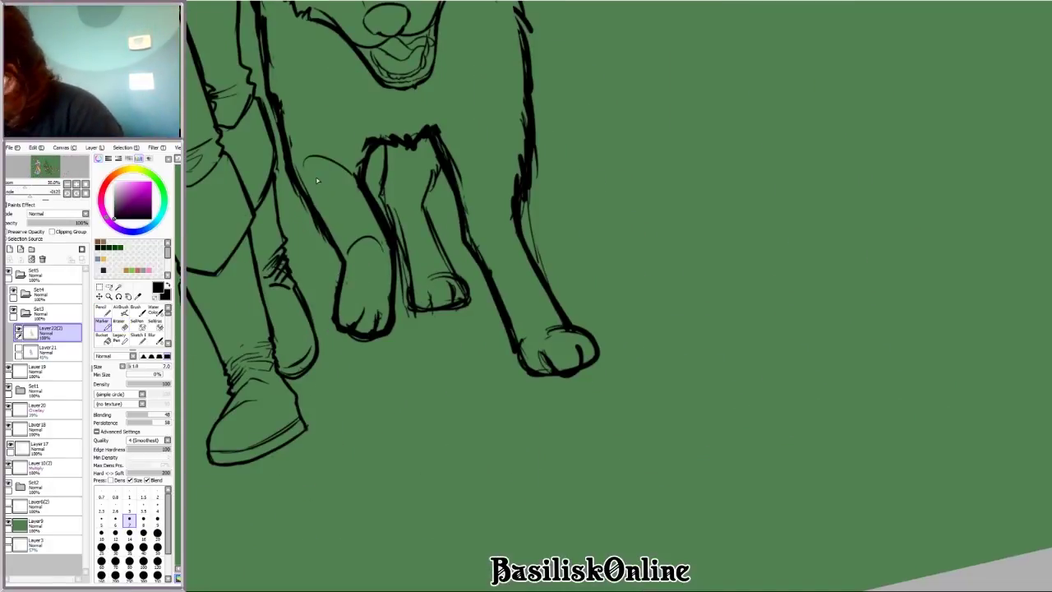
pyautogui.press('Delete')
pyautogui.press('Delete')
pyautogui.press('Delete')
pyautogui.press('Delete')
pyautogui.scroll(-2, 448, 290)
pyautogui.press('End')
pyautogui.press('End')
pyautogui.press('End')
pyautogui.press('End')
pyautogui.press('End')
pyautogui.press('End')
pyautogui.scroll(2, 448, 290)
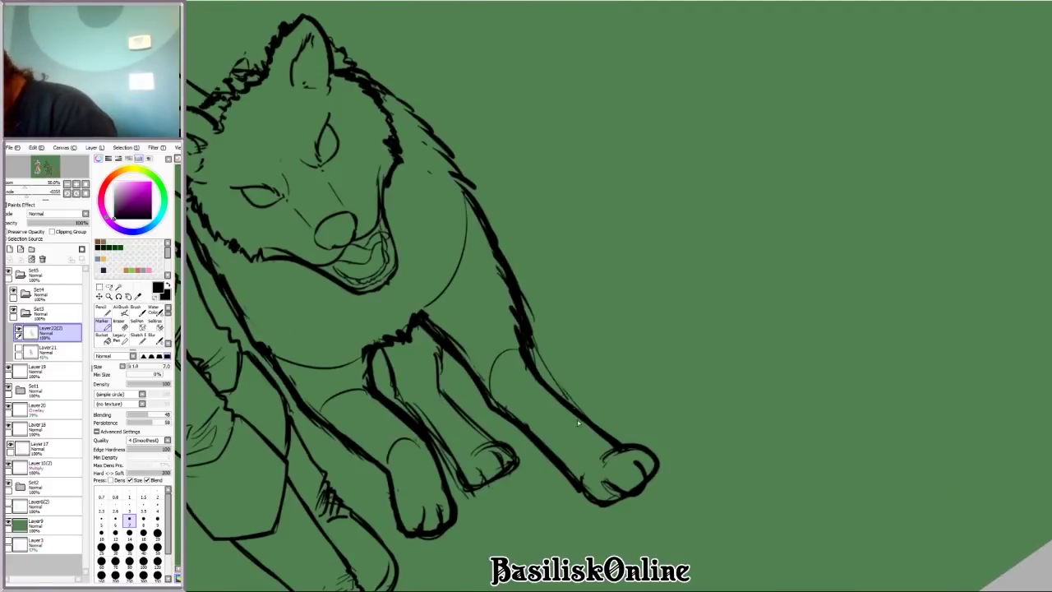
# Step: Examine the whole inked swordsman and wolf next to the coloured character
pyautogui.scroll(-1, 577, 423)
pyautogui.scroll(-1, 856, 328)
pyautogui.press('End')
pyautogui.press('End')
pyautogui.press('End')
pyautogui.press('Delete')
pyautogui.press('Delete')
pyautogui.press('Delete')
pyautogui.scroll(1, 760, 294)
pyautogui.press('End')
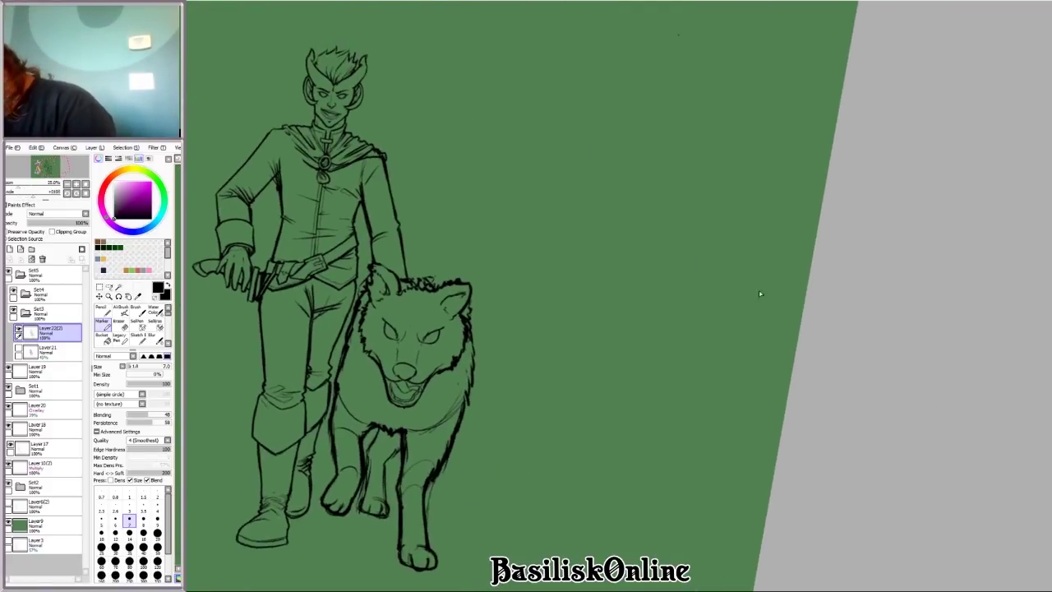
pyautogui.scroll(-1, 760, 293)
pyautogui.press('Delete')
pyautogui.press('Delete')
pyautogui.press('Delete')
pyautogui.press('End')
pyautogui.press('End')
pyautogui.press('End')
pyautogui.press('End')
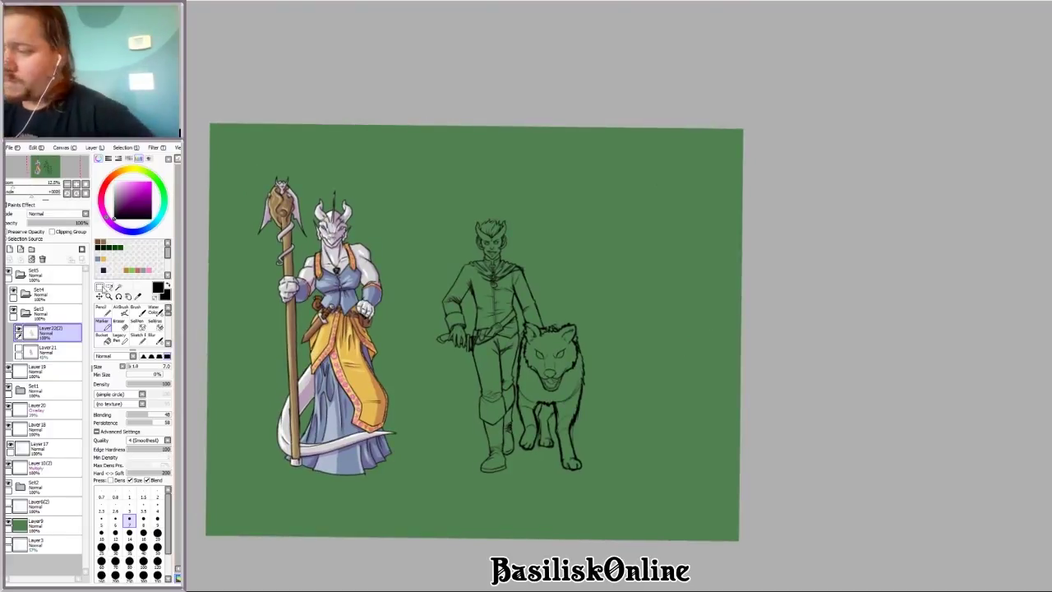
# Step: Rotate the line art of the swordsman and wolf slightly clockwise to straighten their stance
pyautogui.hotkey('ctrl', 't')
pyautogui.moveTo(667, 207); pyautogui.dragTo(699, 218)
pyautogui.press('Return')
pyautogui.scroll(1, 680, 374)
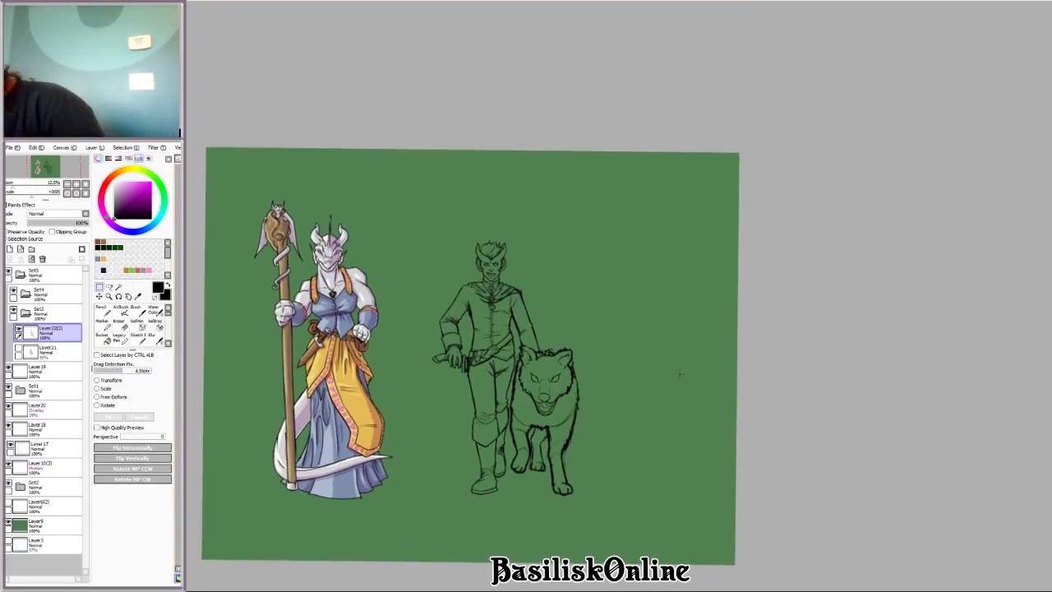
pyautogui.scroll(1, 680, 374)
pyautogui.scroll(3, 526, 395)
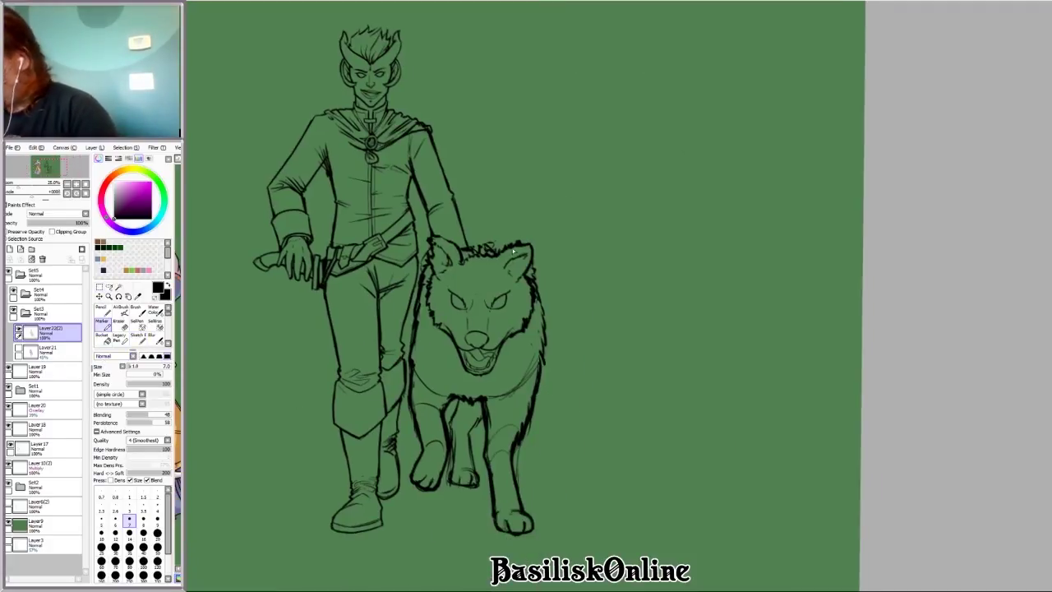
pyautogui.scroll(-2, 493, 328)
# Step: Add a new layer and draw a vertical guide line down the middle of the wolf's face
pyautogui.moveTo(481, 239); pyautogui.dragTo(479, 388)
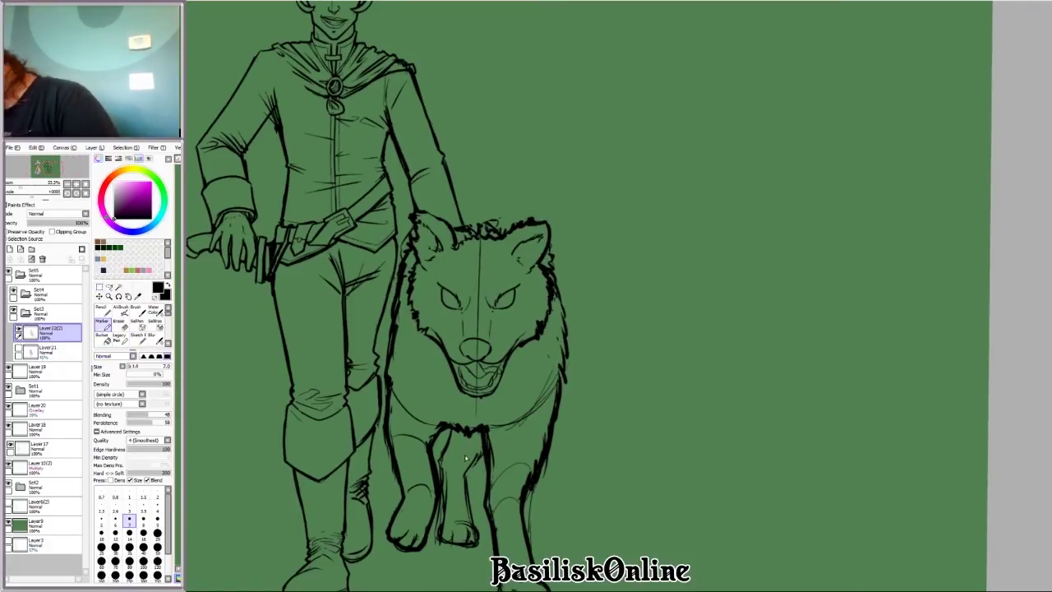
pyautogui.hotkey('ctrl', 'z')
pyautogui.hotkey('ctrl', 'shift', 'n')
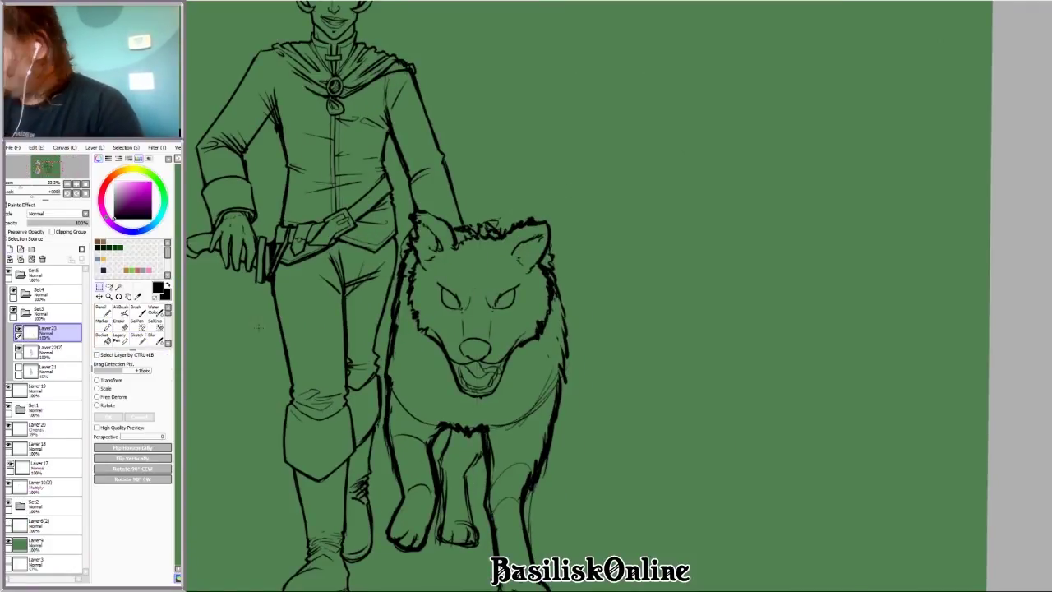
pyautogui.moveTo(475, 247); pyautogui.dragTo(478, 372)
# Step: Lasso the left half of the wolf's head along the guide and place a mirrored copy over its right half on a separate layer
pyautogui.moveTo(622, 409); pyautogui.dragTo(526, 458)
pyautogui.moveTo(562, 347); pyautogui.dragTo(493, 263)
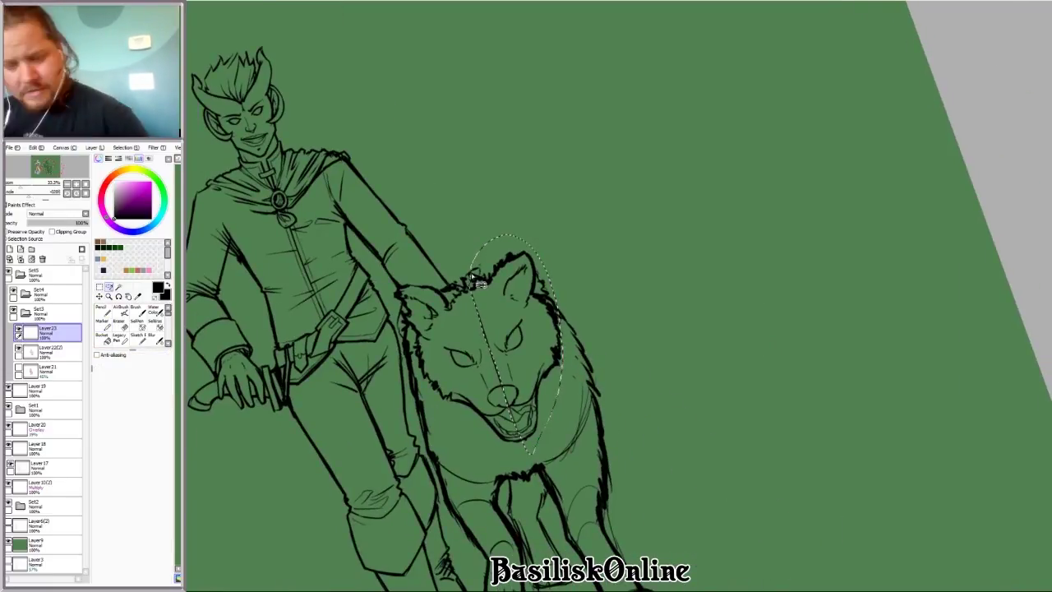
pyautogui.hotkey('ctrl', 'c')
pyautogui.hotkey('ctrl', 'v')
pyautogui.press('Home')
pyautogui.hotkey('ctrl', 'z')
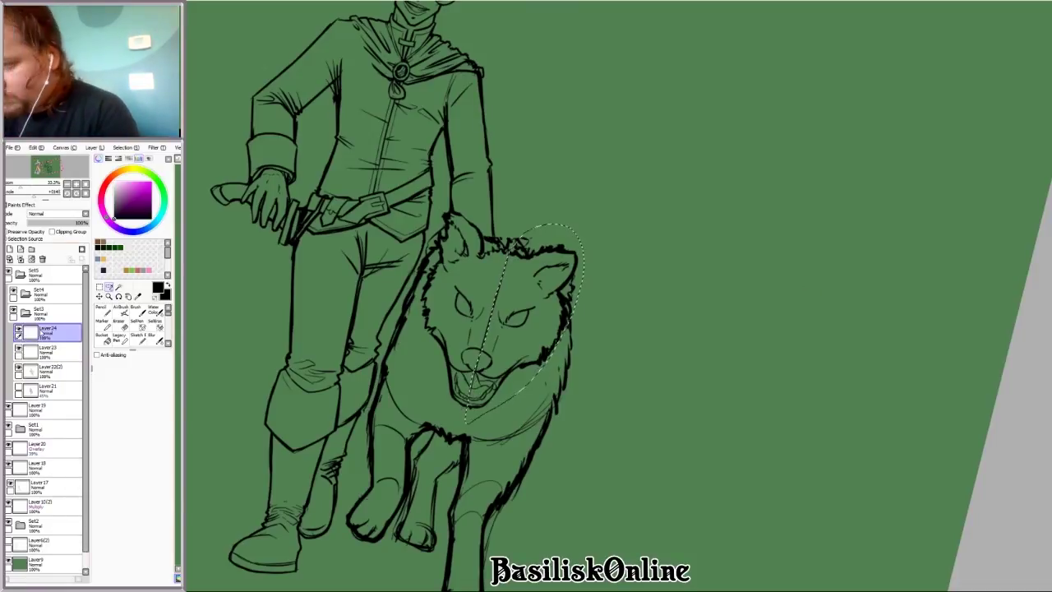
pyautogui.hotkey('ctrl', 'v')
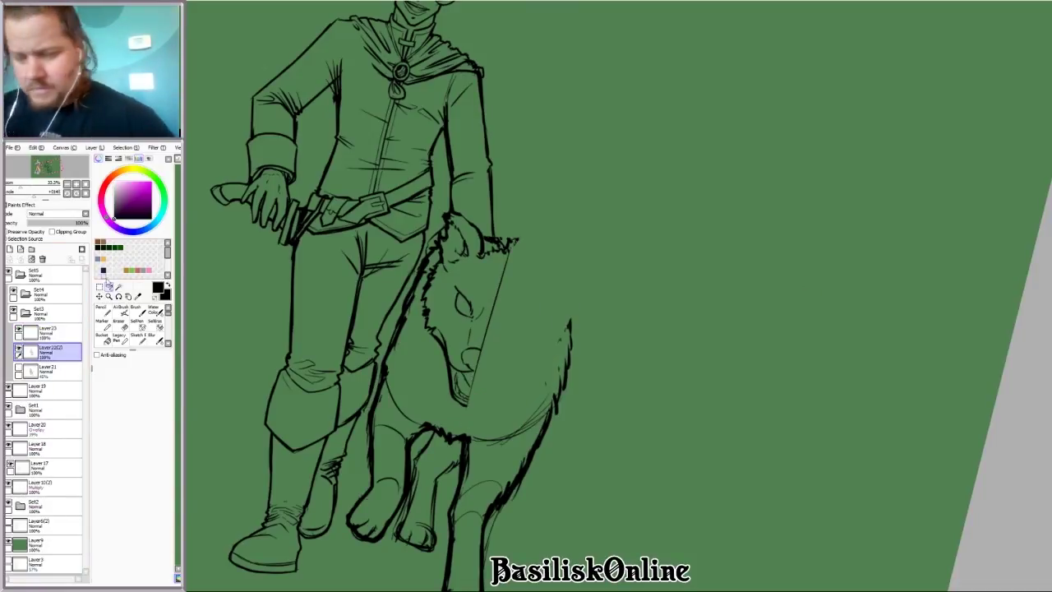
pyautogui.moveTo(542, 329); pyautogui.dragTo(460, 320)
pyautogui.click(71, 366)
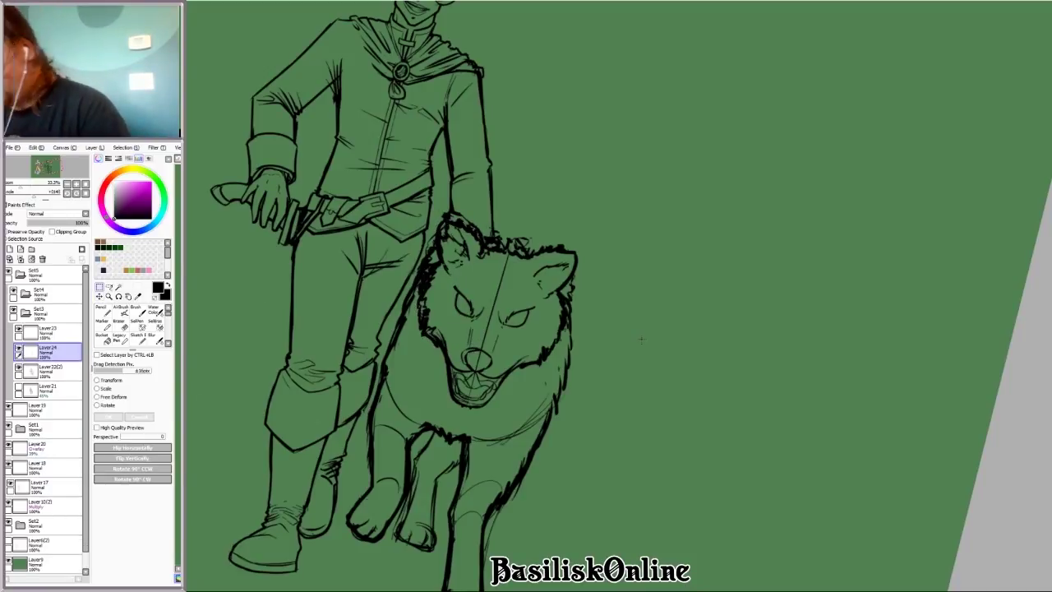
# Step: Lower the original line art layer to 42% opacity and erase overlapping lines around the mirrored half-head with the Eraser at size 35
pyautogui.scroll(2, 812, 353)
pyautogui.moveTo(812, 341); pyautogui.dragTo(789, 312)
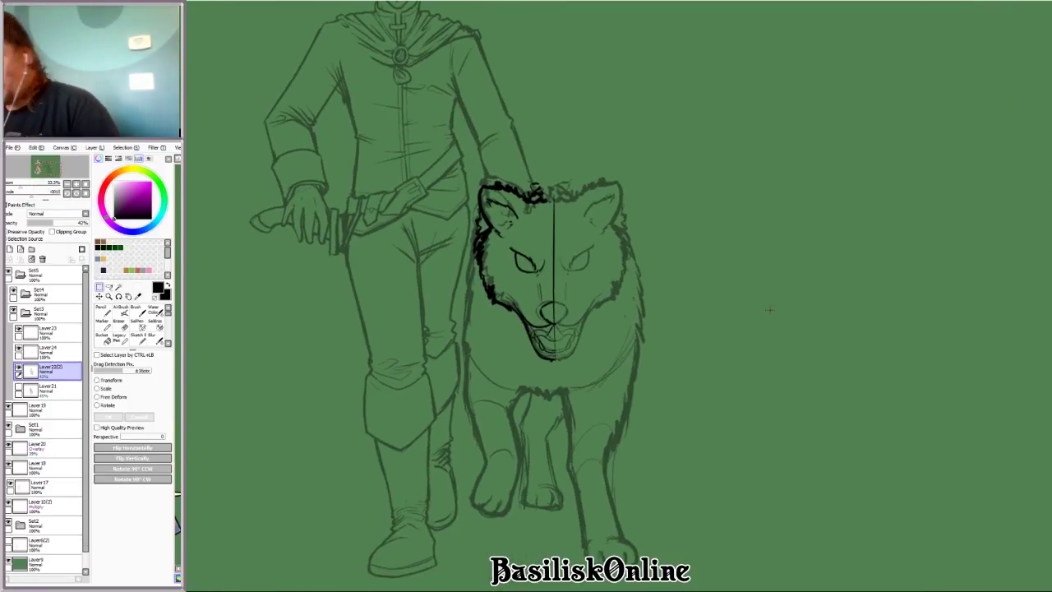
pyautogui.press('e')
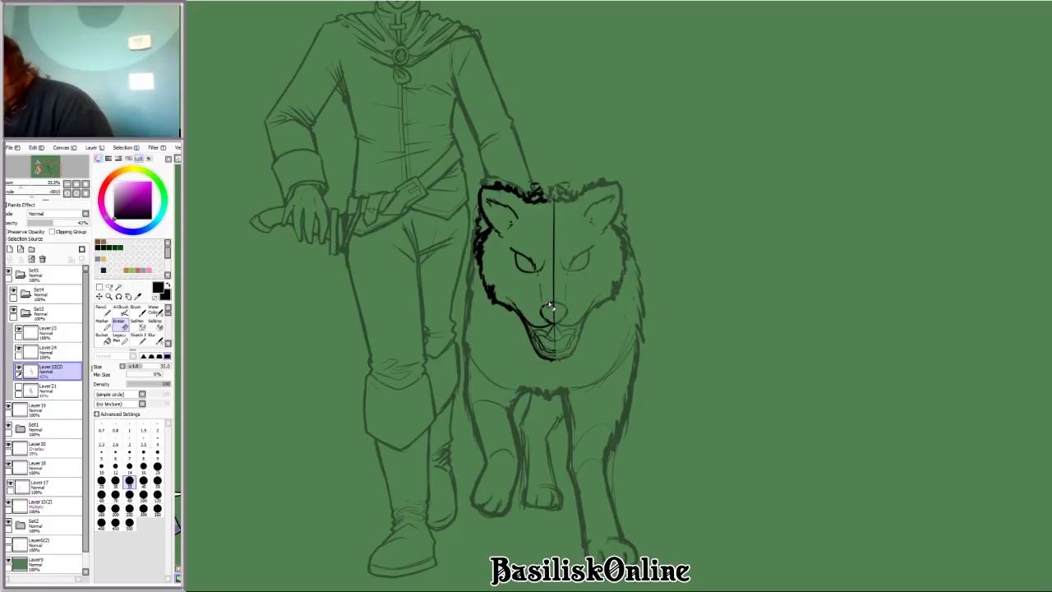
pyautogui.keyDown('ctrl'); pyautogui.keyDown('shift'); pyautogui.click(540, 369); pyautogui.keyUp('shift'); pyautogui.keyUp('ctrl')
pyautogui.scroll(3, 540, 369)
pyautogui.moveTo(540, 355); pyautogui.dragTo(544, 306)
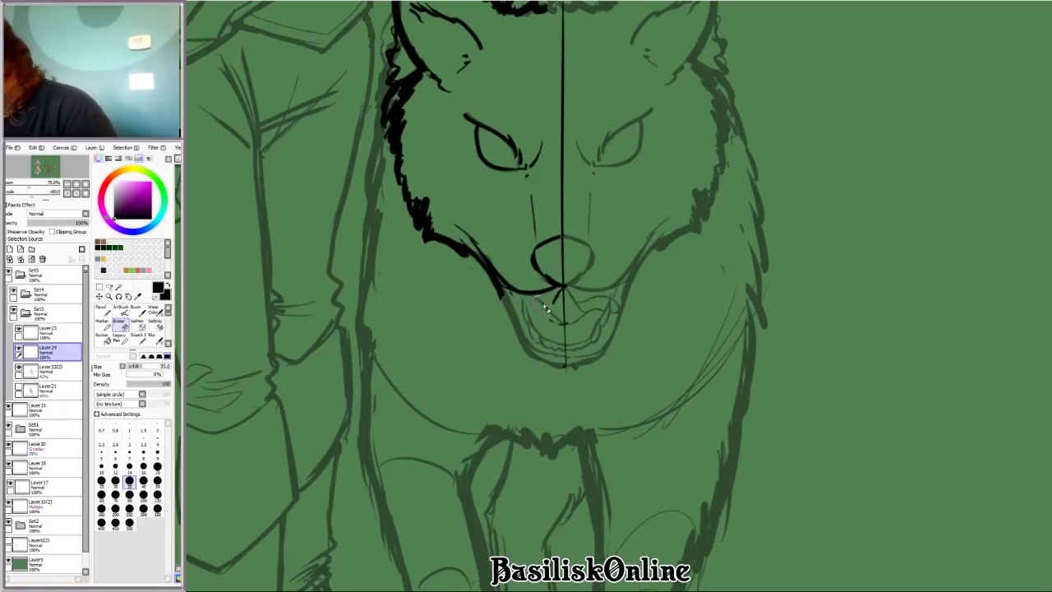
pyautogui.scroll(-2, 562, 361)
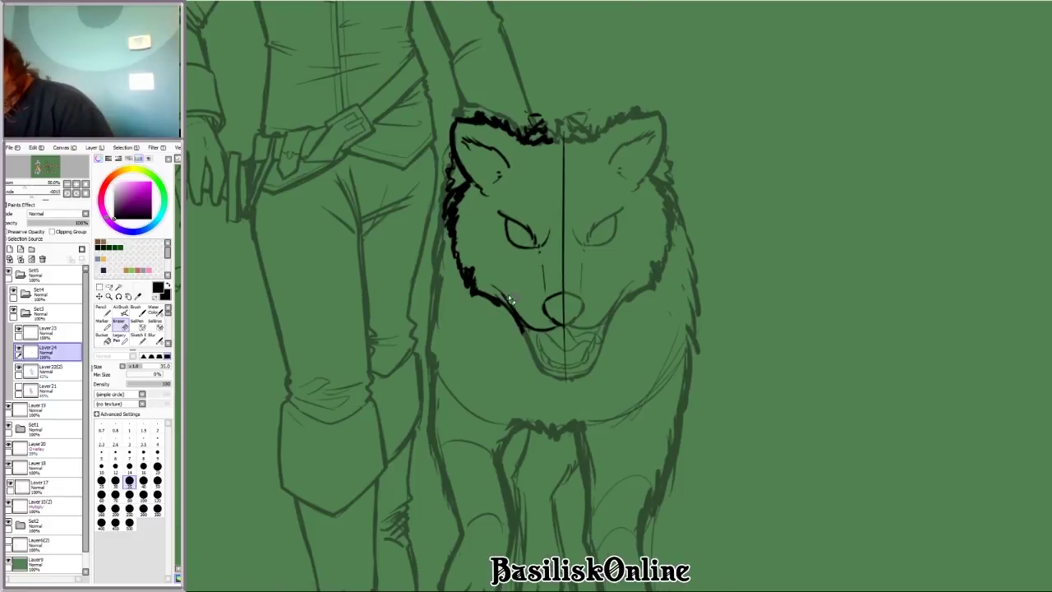
pyautogui.keyDown('ctrl'); pyautogui.keyDown('shift'); pyautogui.click(526, 301); pyautogui.keyUp('shift'); pyautogui.keyUp('ctrl')
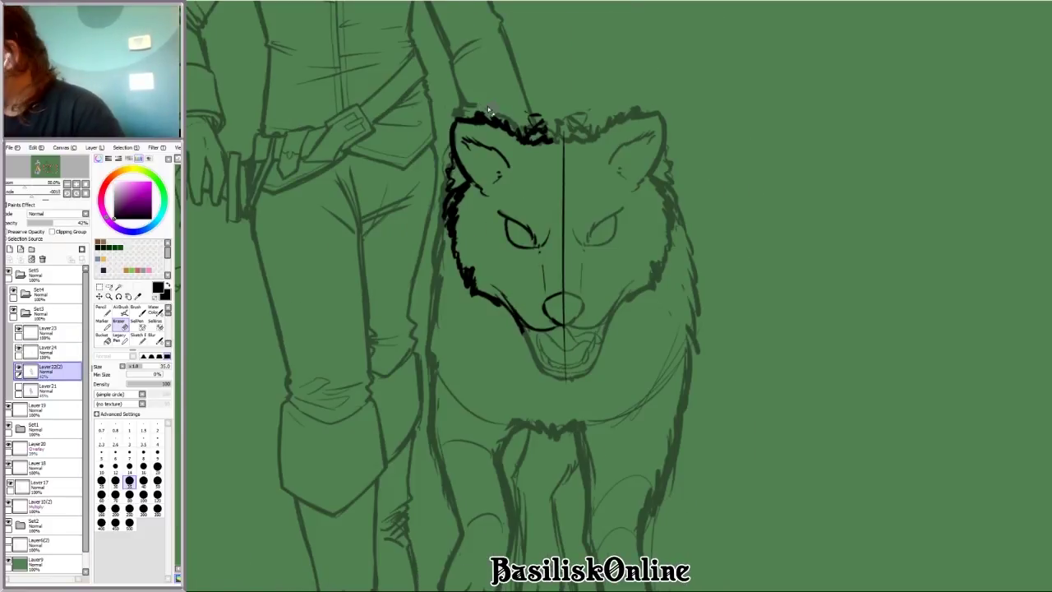
pyautogui.keyDown('ctrl'); pyautogui.keyDown('shift'); pyautogui.click(530, 124); pyautogui.keyUp('shift'); pyautogui.keyUp('ctrl')
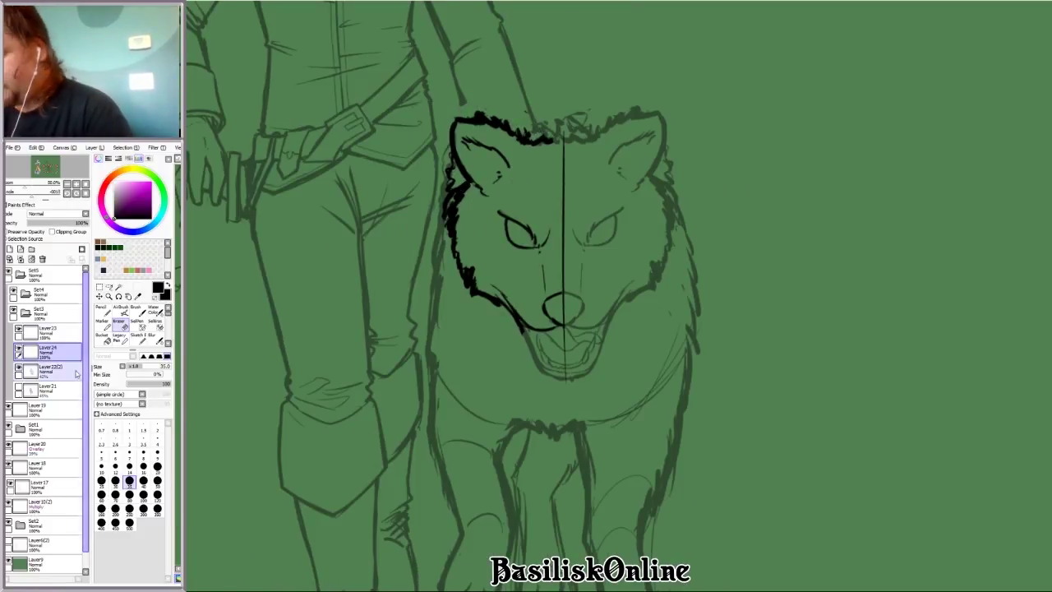
# Step: Delete the guide line layer and merge the mirrored half-head into the line art layer at 100% opacity
pyautogui.click(65, 401)
pyautogui.hotkey('ctrl', '-')
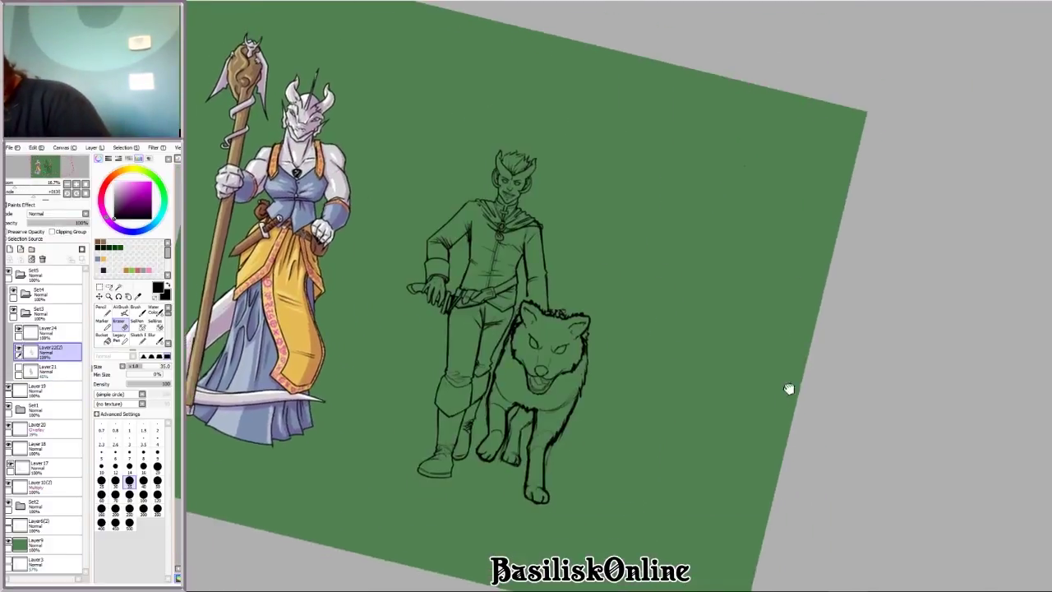
pyautogui.click(42, 259)
pyautogui.hotkey('ctrl', '+')
pyautogui.hotkey('ctrl', '+')
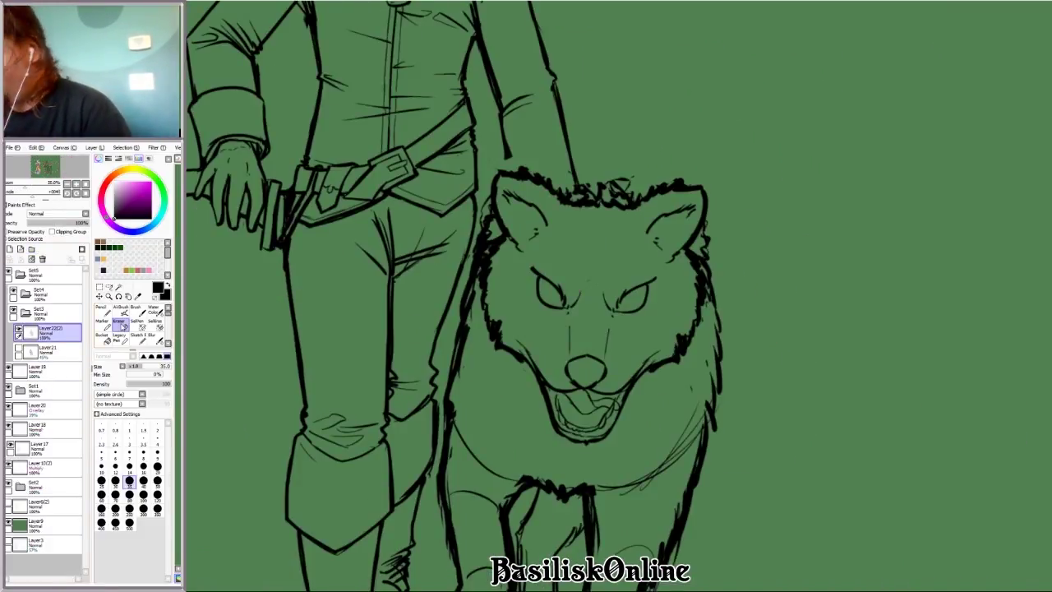
# Step: Add a new inking layer above the line art and fade the line art layer to 42% opacity
pyautogui.click(34, 249)
pyautogui.press('n')
pyautogui.scroll(-5, 648, 125)
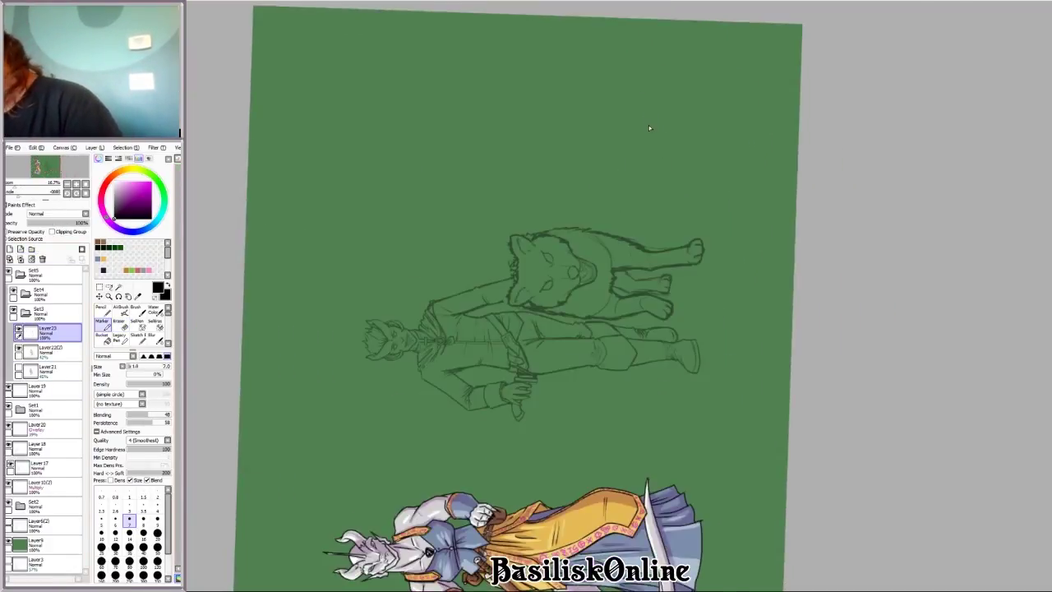
pyautogui.scroll(8, 336, 294)
# Step: Erase the stray scribbles along the top of the wolf's head on the faded line art layer
pyautogui.press('e')
pyautogui.click(49, 351)
pyautogui.moveTo(374, 201); pyautogui.dragTo(465, 302)
pyautogui.press('h')
pyautogui.press('h')
pyautogui.press('b')
pyautogui.hotkey('ctrl', '+')
# Step: Ink the fur edges of the wolf's head, cheek and chest on the new layer with the Marker at size 7
pyautogui.click(71, 332)
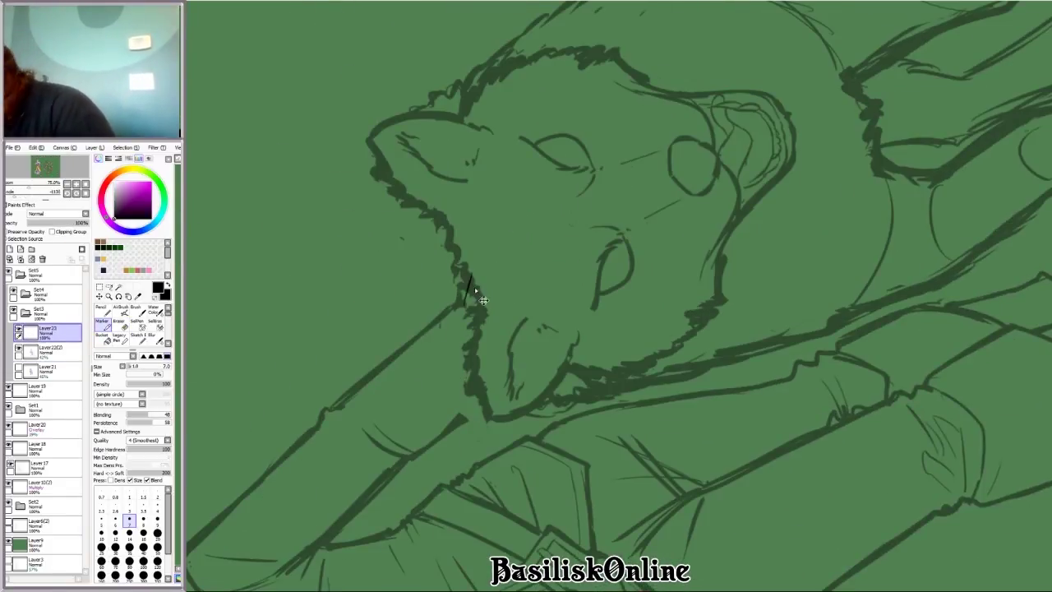
pyautogui.moveTo(444, 211)
pyautogui.mouseDown()
pyautogui.moveTo(713, 357)
pyautogui.moveTo(739, 440)
pyautogui.moveTo(624, 394)
pyautogui.moveTo(493, 362)
pyautogui.mouseUp()
pyautogui.moveTo(428, 405)
pyautogui.mouseDown()
pyautogui.moveTo(470, 363)
pyautogui.moveTo(513, 278)
pyautogui.mouseUp()
pyautogui.moveTo(881, 337); pyautogui.dragTo(526, 329)
pyautogui.moveTo(526, 329)
pyautogui.mouseDown()
pyautogui.moveTo(488, 267)
pyautogui.moveTo(501, 321)
pyautogui.moveTo(572, 416)
pyautogui.mouseUp()
pyautogui.moveTo(577, 222)
pyautogui.mouseDown()
pyautogui.moveTo(542, 150)
pyautogui.moveTo(559, 250)
pyautogui.mouseUp()
# Step: Ink the contours, paw and toes of the wolf's left front leg with the Marker at size 7
pyautogui.scroll(-4, 572, 347)
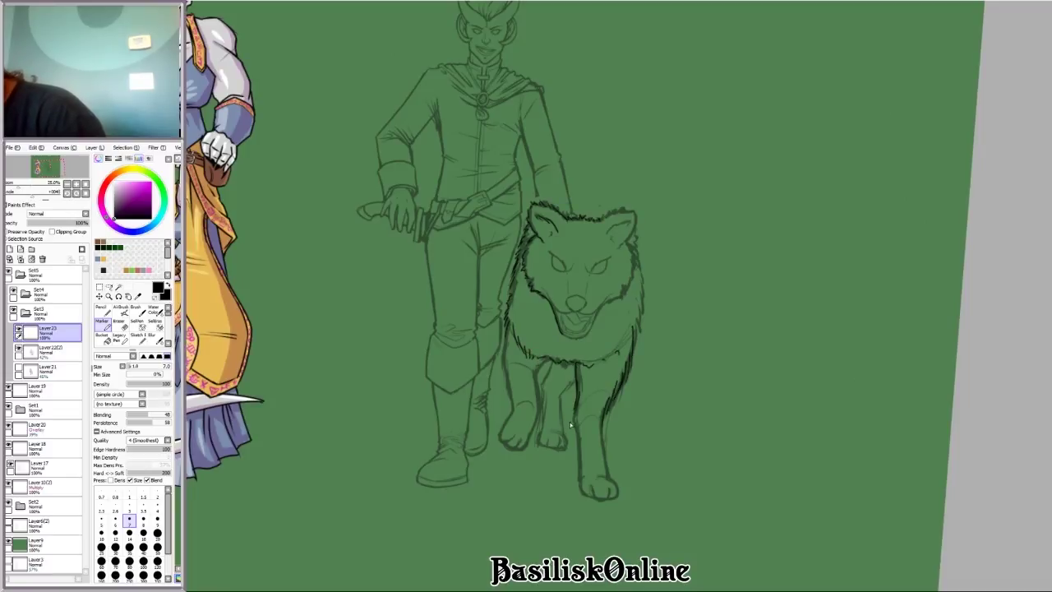
pyautogui.scroll(4, 571, 402)
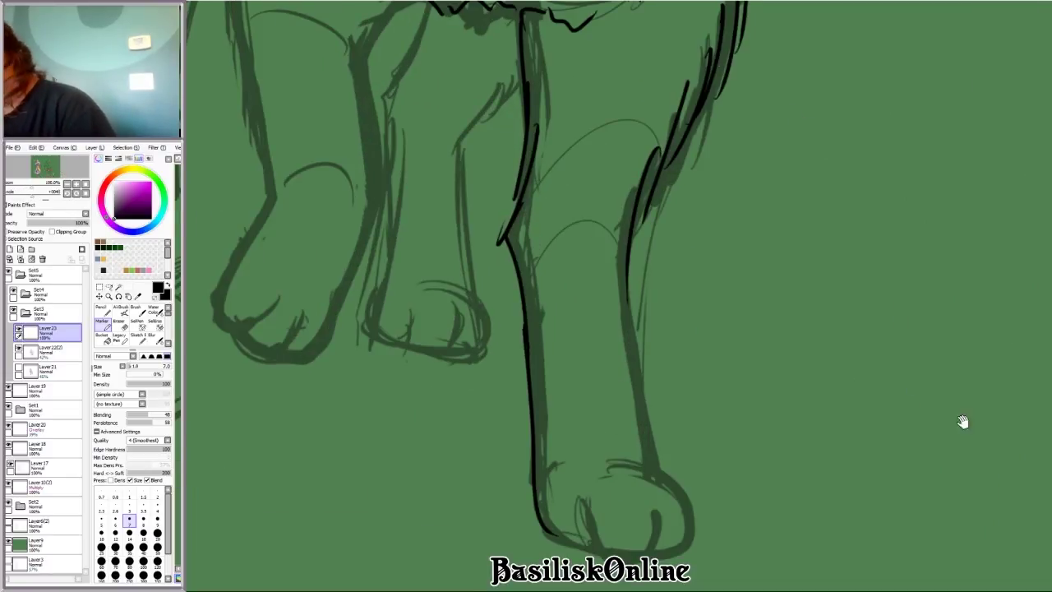
pyautogui.moveTo(962, 422)
pyautogui.mouseDown()
pyautogui.moveTo(590, 342)
pyautogui.moveTo(828, 197)
pyautogui.mouseUp()
pyautogui.moveTo(805, 287); pyautogui.dragTo(833, 266)
pyautogui.moveTo(838, 261)
pyautogui.mouseDown()
pyautogui.moveTo(800, 202)
pyautogui.moveTo(765, 240)
pyautogui.mouseUp()
pyautogui.moveTo(813, 200); pyautogui.dragTo(744, 225)
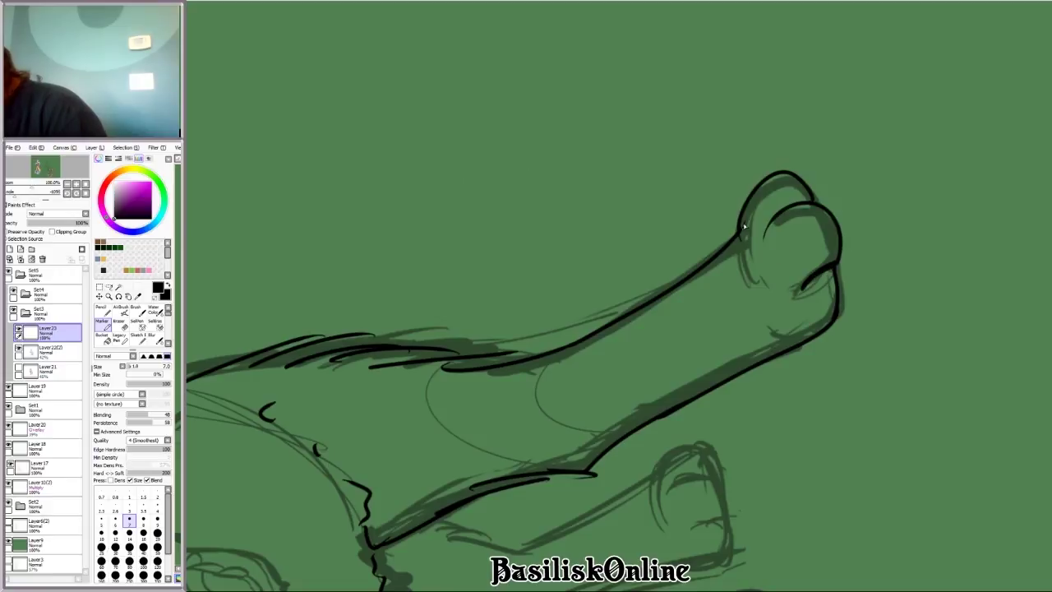
# Step: Ink short fur strokes along the wolf's left shoulder and neck up to the left ear
pyautogui.scroll(-5, 669, 445)
pyautogui.scroll(5, 493, 329)
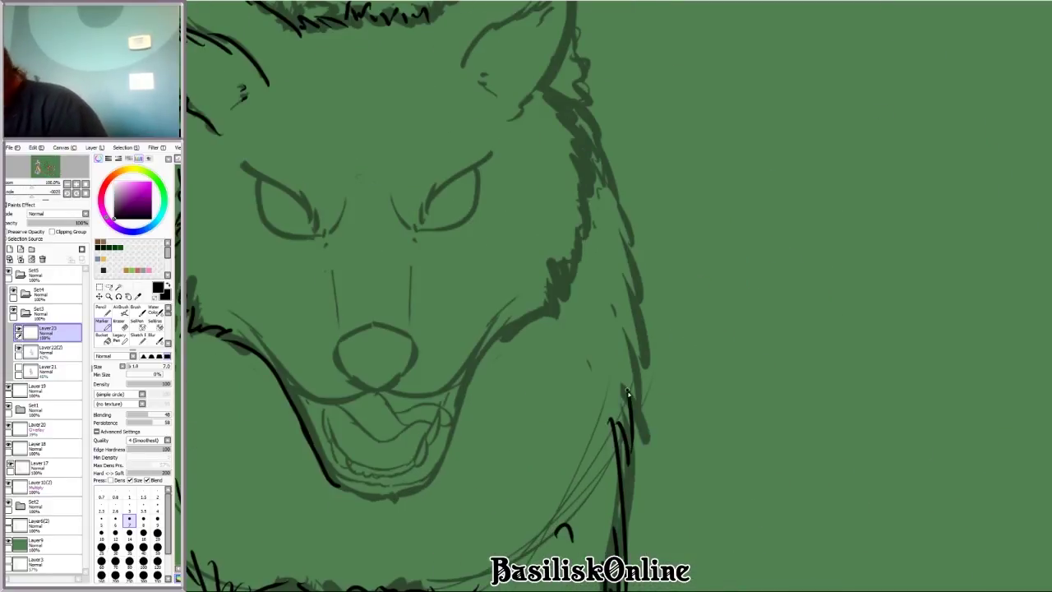
pyautogui.moveTo(629, 428); pyautogui.dragTo(635, 386)
pyautogui.moveTo(633, 368); pyautogui.dragTo(644, 343)
pyautogui.moveTo(631, 315)
pyautogui.mouseDown()
pyautogui.moveTo(651, 307)
pyautogui.moveTo(623, 233)
pyautogui.mouseUp()
pyautogui.moveTo(629, 236); pyautogui.dragTo(608, 158)
pyautogui.scroll(-3, 616, 181)
pyautogui.moveTo(659, 248); pyautogui.dragTo(637, 184)
# Step: Ink the outline, upper lid and inner corner crease of the wolf's left eye
pyautogui.scroll(4, 773, 224)
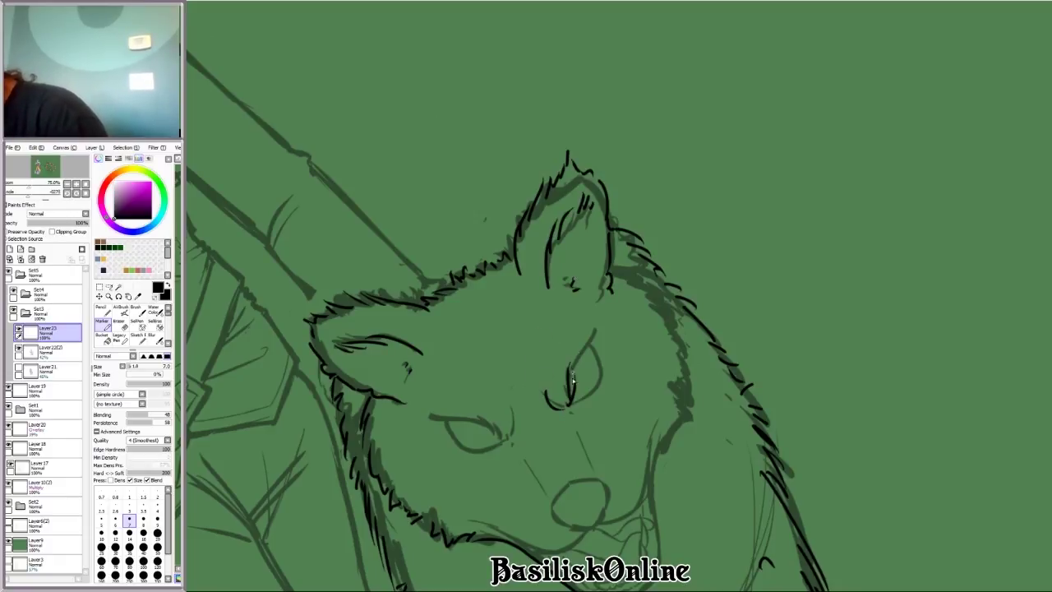
pyautogui.scroll(-2, 595, 350)
pyautogui.moveTo(603, 315); pyautogui.dragTo(585, 398)
pyautogui.press('Home')
pyautogui.scroll(2, 833, 359)
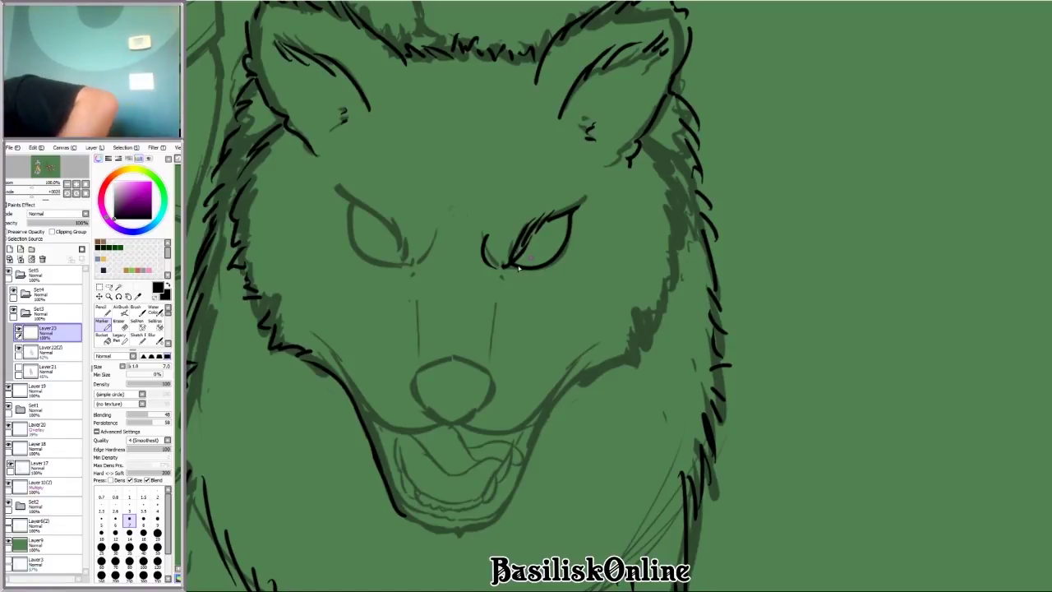
pyautogui.scroll(2, 490, 356)
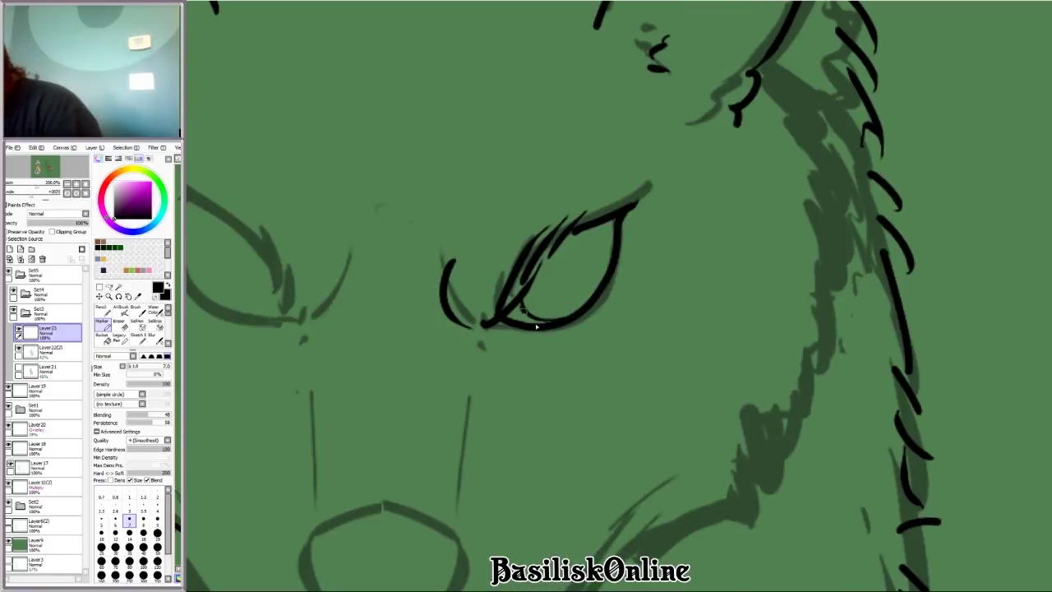
# Step: Fill the corners of the wolf's left eye in black, add a round iris and solid pupil, and refine the lids
pyautogui.moveTo(604, 245); pyautogui.dragTo(566, 324)
pyautogui.moveTo(611, 229); pyautogui.dragTo(526, 313)
pyautogui.moveTo(576, 274)
pyautogui.mouseDown()
pyautogui.moveTo(513, 307)
pyautogui.moveTo(530, 317)
pyautogui.moveTo(548, 285)
pyautogui.moveTo(575, 271)
pyautogui.mouseUp()
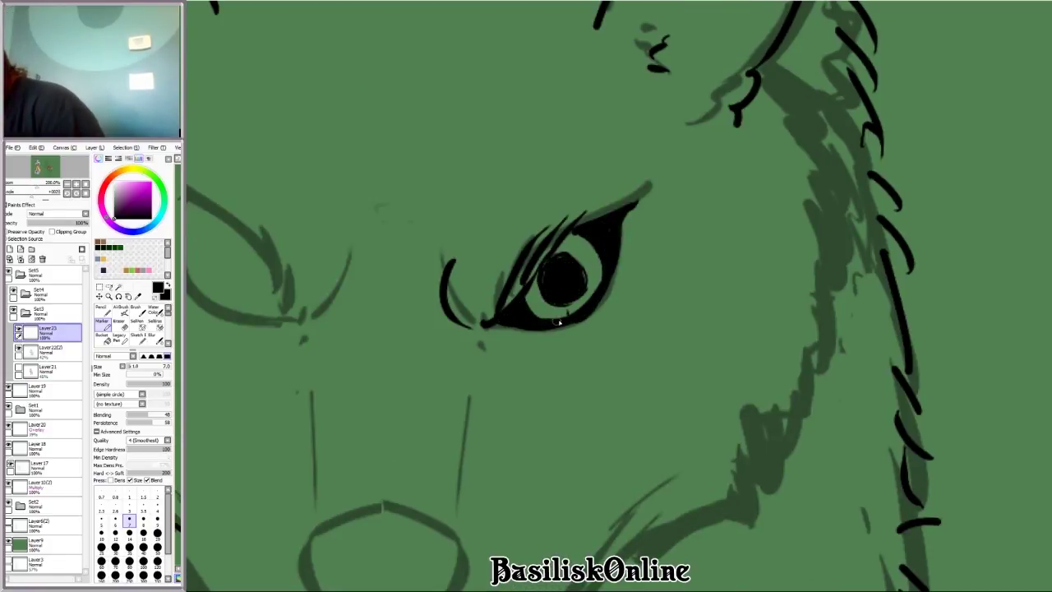
pyautogui.moveTo(559, 323); pyautogui.dragTo(497, 343)
pyautogui.moveTo(630, 212); pyautogui.dragTo(606, 293)
pyautogui.scroll(-2, 575, 271)
pyautogui.press('Delete')
pyautogui.scroll(-1, 575, 271)
pyautogui.scroll(3, 549, 248)
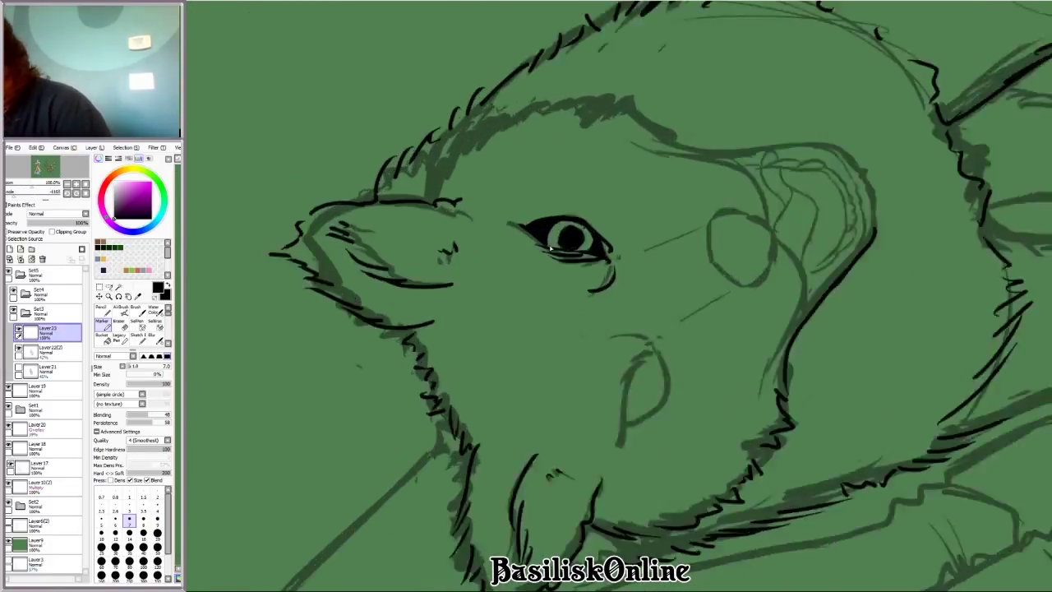
pyautogui.scroll(1, 550, 249)
pyautogui.press('e')
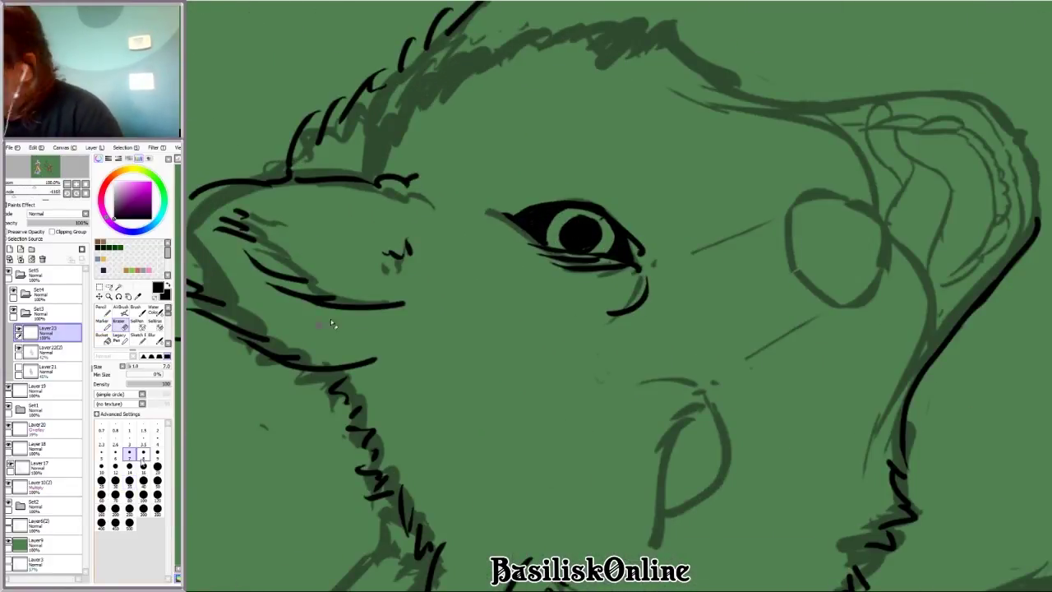
pyautogui.press('e')
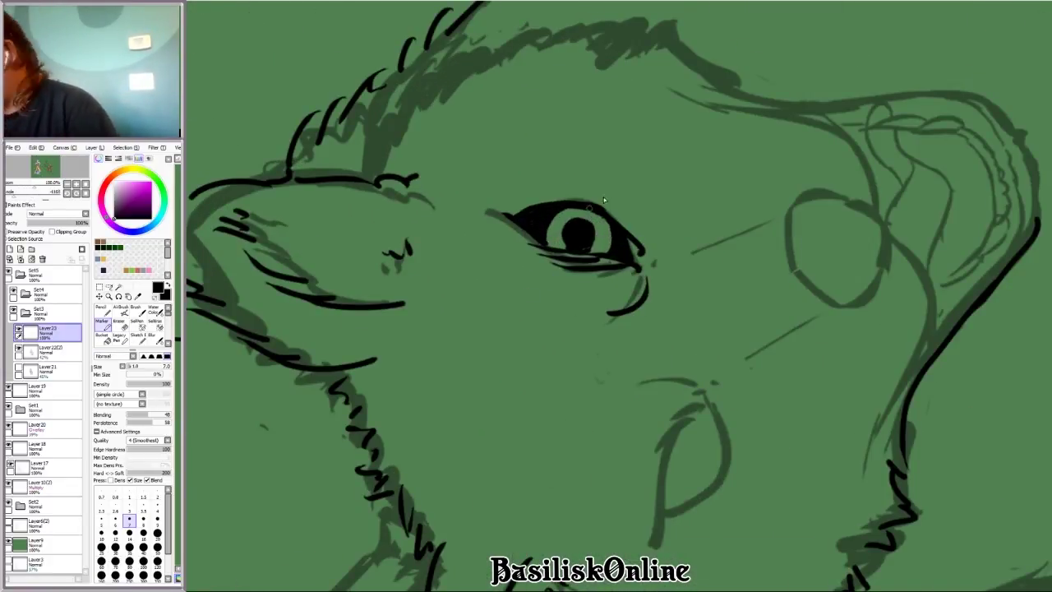
# Step: Ink the wolf's right eye with black-filled corners, a round iris, a solid pupil and an inner crease
pyautogui.scroll(-5, 603, 200)
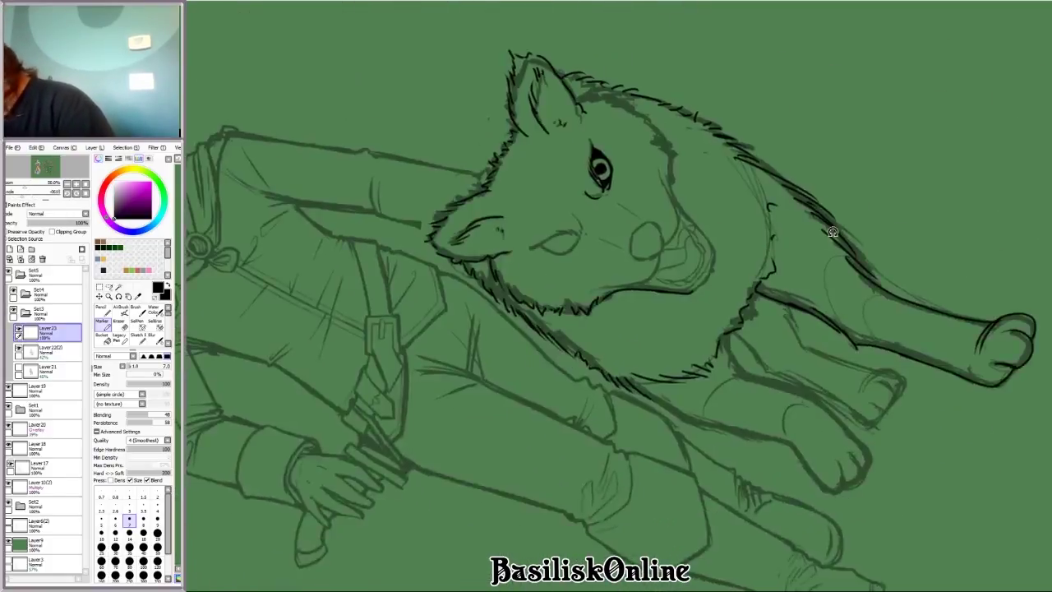
pyautogui.scroll(4, 832, 233)
pyautogui.moveTo(606, 264)
pyautogui.mouseDown()
pyautogui.moveTo(532, 379)
pyautogui.moveTo(619, 291)
pyautogui.moveTo(611, 333)
pyautogui.mouseUp()
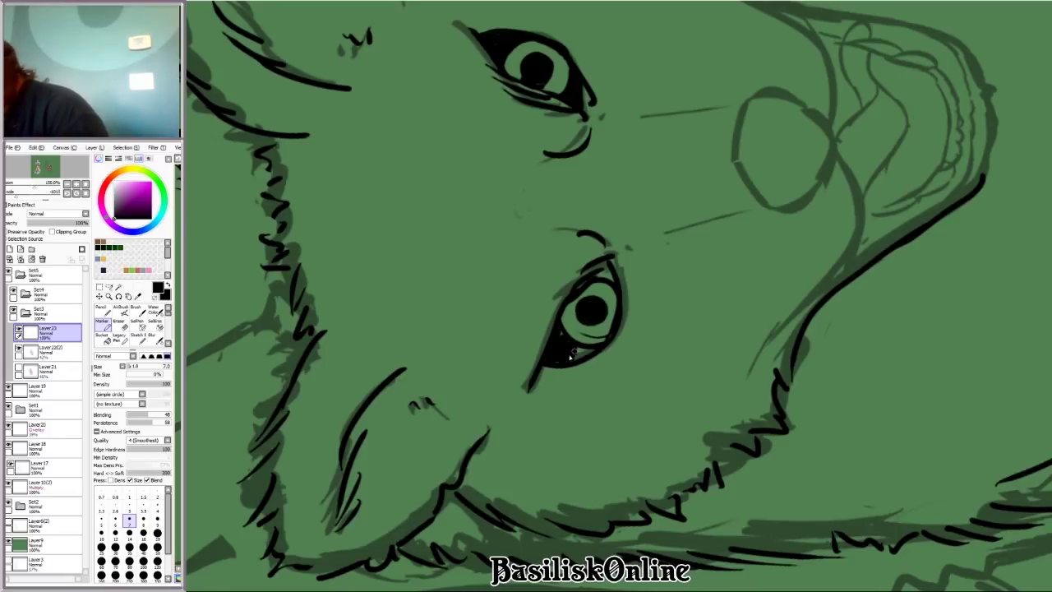
pyautogui.scroll(-5, 540, 446)
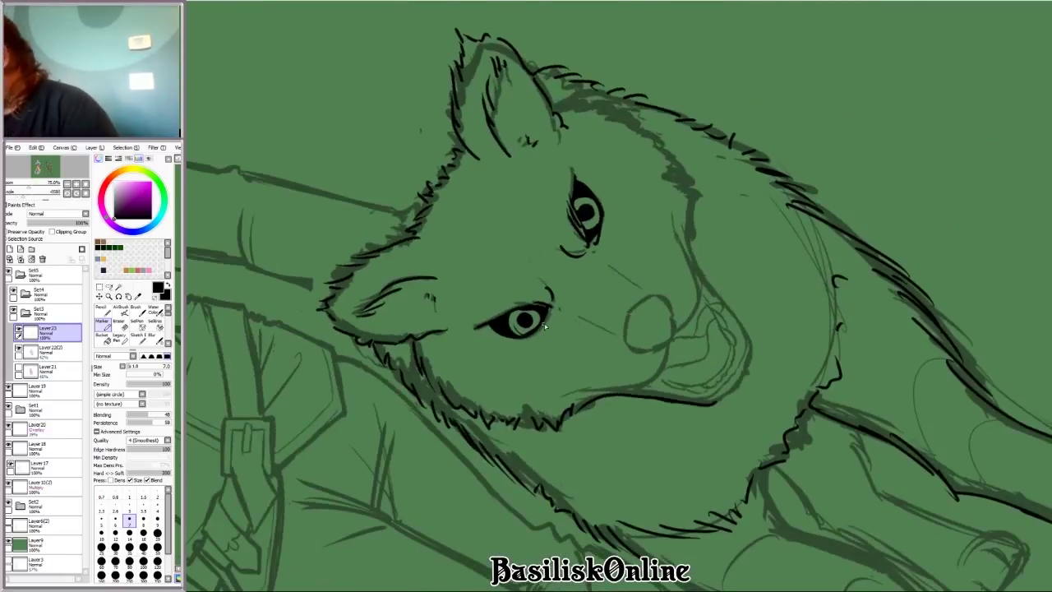
pyautogui.scroll(5, 543, 325)
pyautogui.scroll(-6, 707, 506)
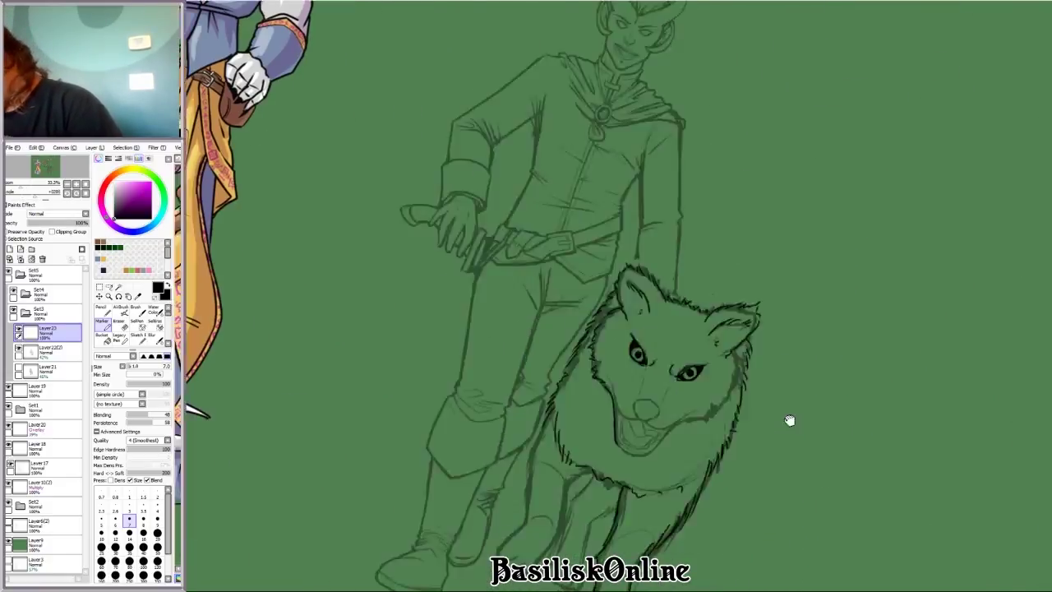
# Step: Ink the rounded outline of the wolf's nose with the Marker at size 7
pyautogui.scroll(4, 588, 299)
pyautogui.scroll(3, 589, 299)
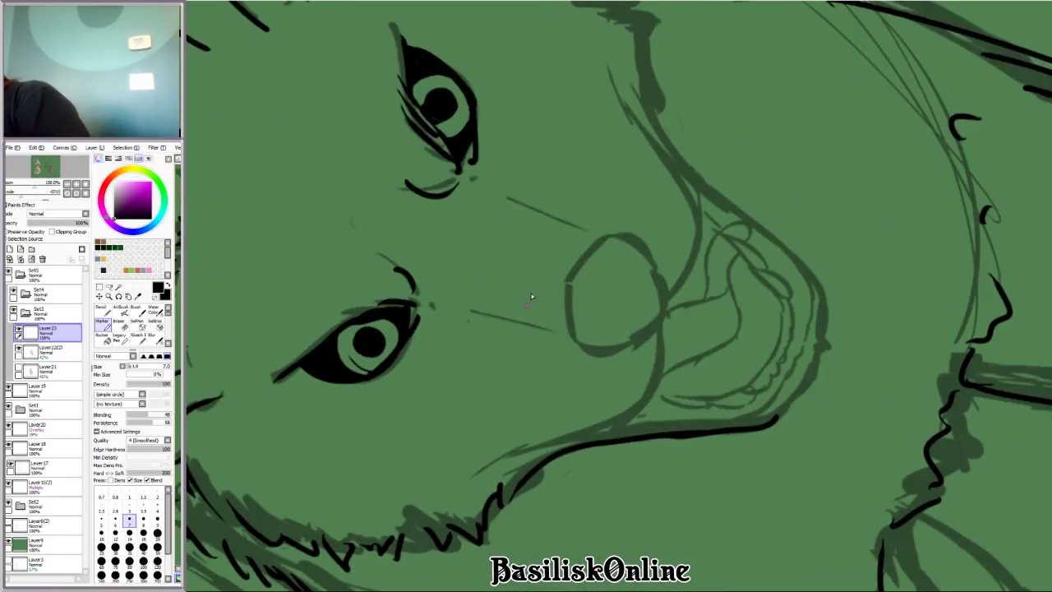
pyautogui.moveTo(581, 345)
pyautogui.mouseDown()
pyautogui.moveTo(616, 232)
pyautogui.moveTo(661, 292)
pyautogui.moveTo(582, 355)
pyautogui.mouseUp()
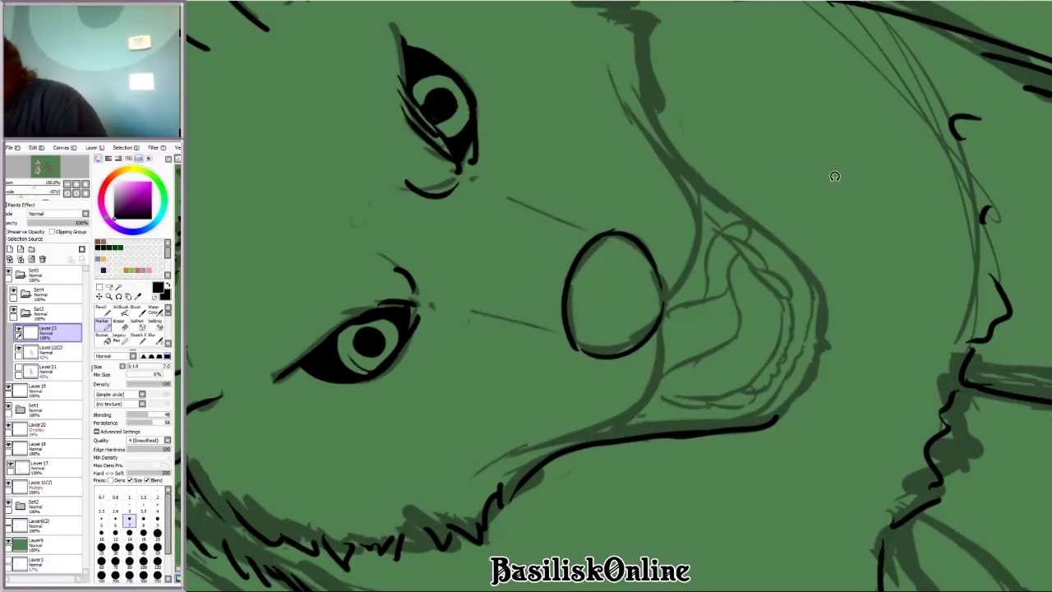
# Step: Ink the two curved nostrils and the centre line inside the wolf's nose outline
pyautogui.moveTo(834, 175); pyautogui.dragTo(789, 395)
pyautogui.moveTo(621, 255); pyautogui.dragTo(615, 340)
pyautogui.moveTo(632, 293); pyautogui.dragTo(646, 325)
pyautogui.scroll(-5, 791, 534)
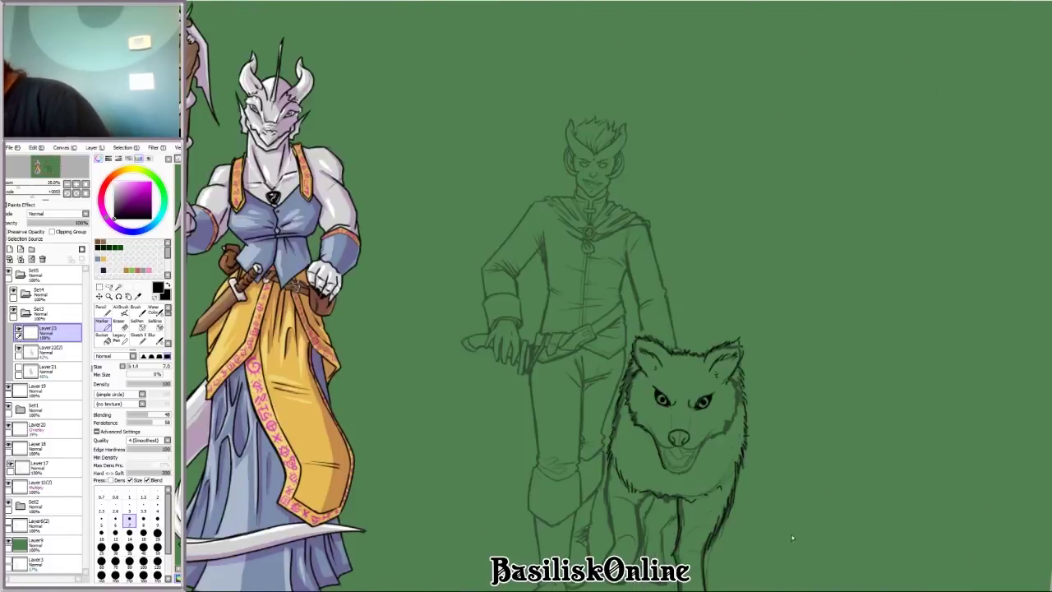
# Step: Ink the wolf's upper lip and muzzle lines curving from beneath the nose toward both cheeks
pyautogui.moveTo(791, 534); pyautogui.dragTo(575, 493)
pyautogui.scroll(4, 415, 485)
pyautogui.moveTo(415, 484)
pyautogui.mouseDown()
pyautogui.moveTo(708, 342)
pyautogui.moveTo(777, 187)
pyautogui.mouseUp()
pyautogui.moveTo(764, 237); pyautogui.dragTo(658, 460)
pyautogui.moveTo(658, 460); pyautogui.dragTo(723, 345)
pyautogui.moveTo(732, 164)
pyautogui.mouseDown()
pyautogui.moveTo(714, 345)
pyautogui.moveTo(640, 304)
pyautogui.moveTo(607, 345)
pyautogui.mouseUp()
pyautogui.moveTo(649, 289); pyautogui.dragTo(632, 336)
pyautogui.moveTo(670, 276); pyautogui.dragTo(665, 313)
pyautogui.scroll(-4, 733, 197)
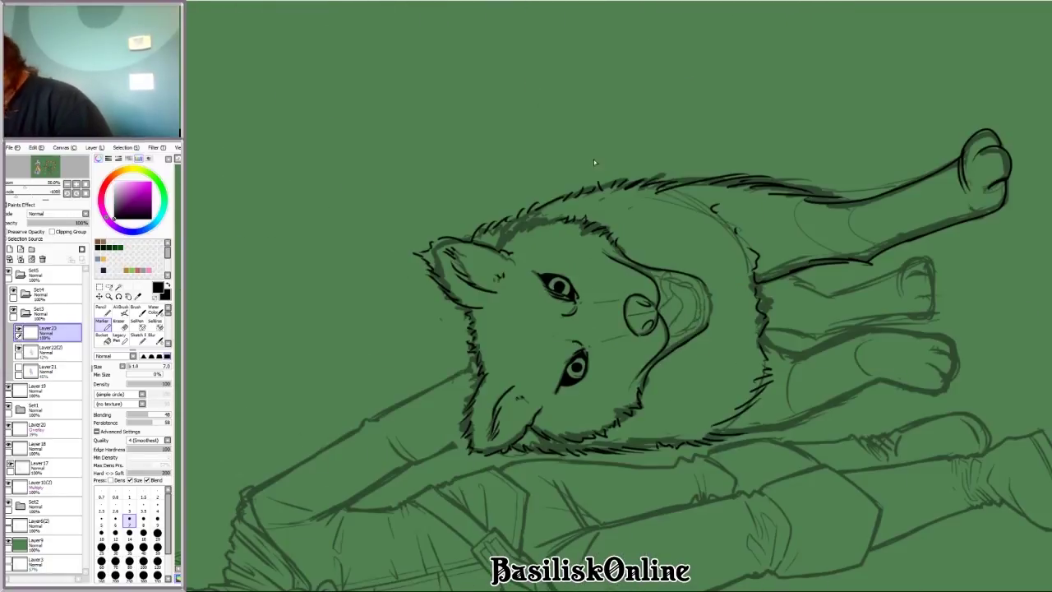
# Step: Add short fur strokes along the wolf's neck and the outer edge of its cheek
pyautogui.scroll(4, 593, 159)
pyautogui.moveTo(460, 238); pyautogui.dragTo(444, 278)
pyautogui.moveTo(503, 222)
pyautogui.mouseDown()
pyautogui.moveTo(486, 265)
pyautogui.moveTo(498, 245)
pyautogui.mouseUp()
pyautogui.moveTo(531, 219); pyautogui.dragTo(520, 246)
pyautogui.moveTo(589, 195); pyautogui.dragTo(575, 238)
pyautogui.scroll(-4, 588, 217)
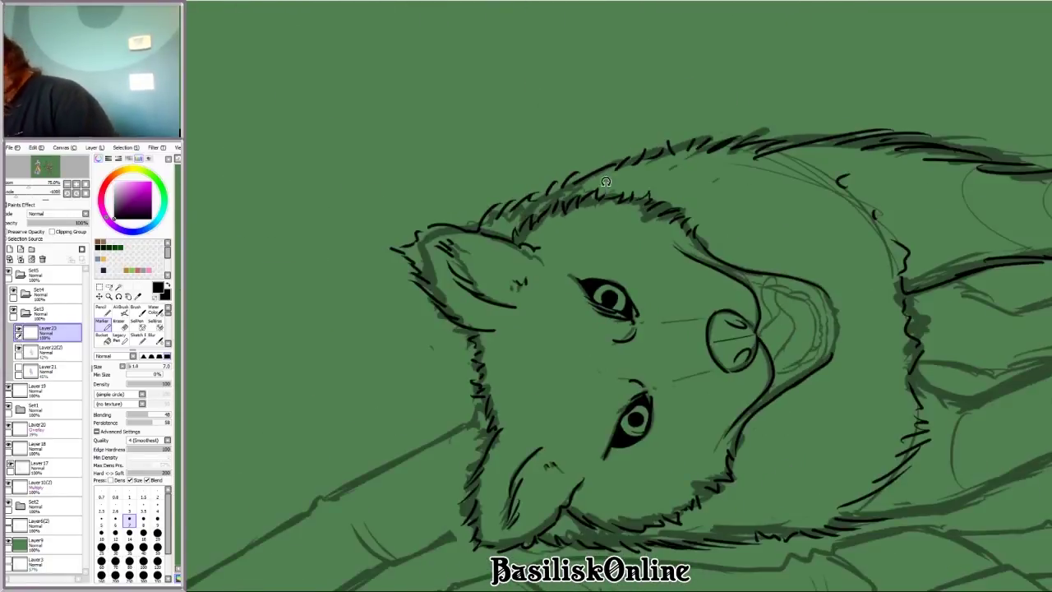
# Step: Ink the outline of the wolf's lower jaw and add ragged fur strokes along the chin
pyautogui.scroll(5, 735, 221)
pyautogui.moveTo(523, 322); pyautogui.dragTo(446, 450)
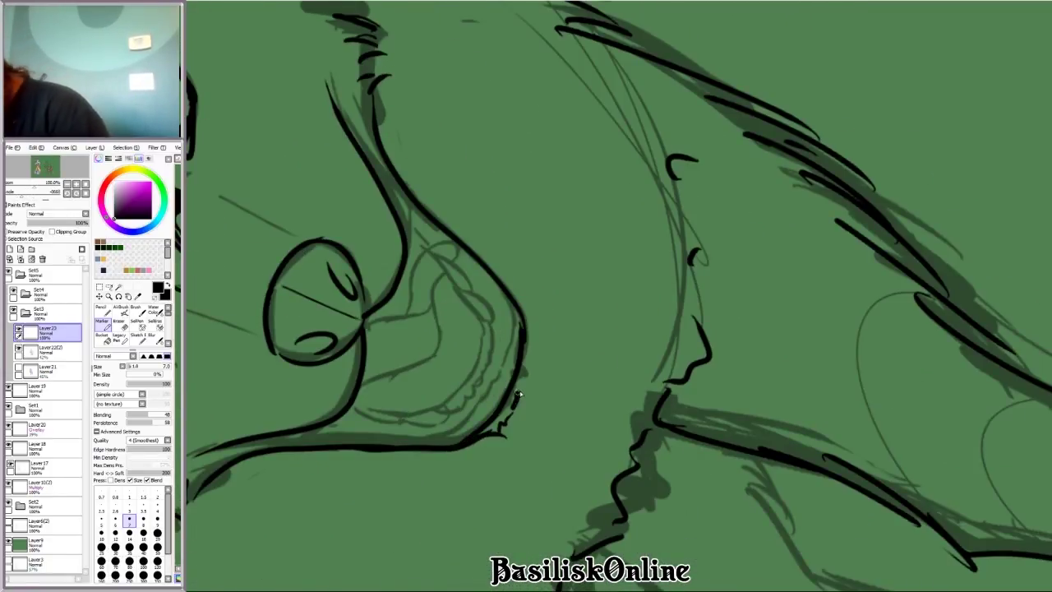
pyautogui.scroll(2, 514, 313)
# Step: Ink the fangs and the row of small bumpy teeth along the wolf's lower jaw
pyautogui.moveTo(580, 206); pyautogui.dragTo(621, 181)
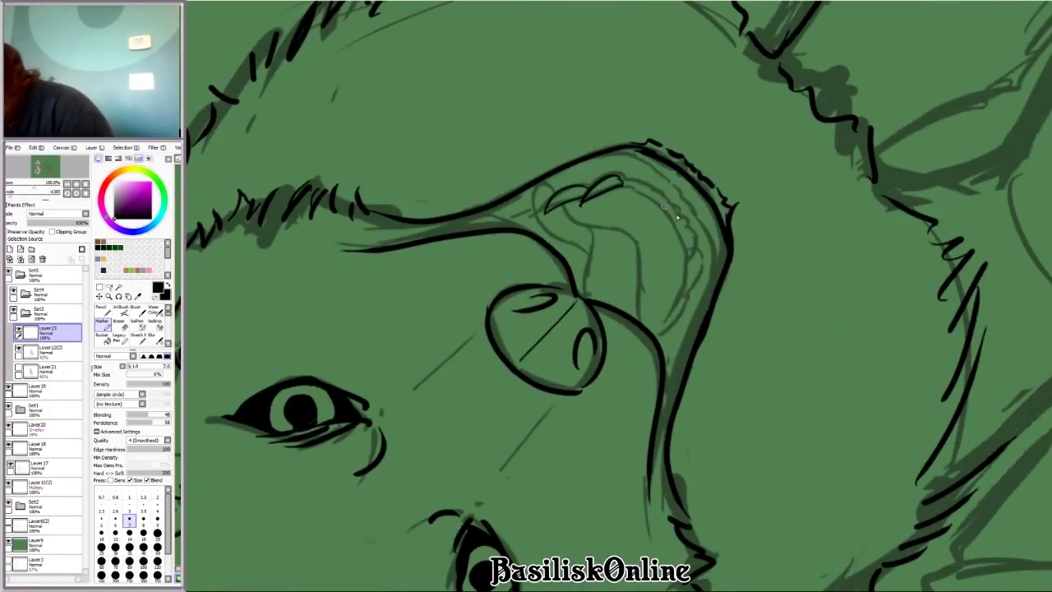
pyautogui.moveTo(672, 309); pyautogui.dragTo(665, 329)
pyautogui.scroll(3, 944, 356)
pyautogui.scroll(-2, 737, 400)
pyautogui.moveTo(458, 369); pyautogui.dragTo(471, 329)
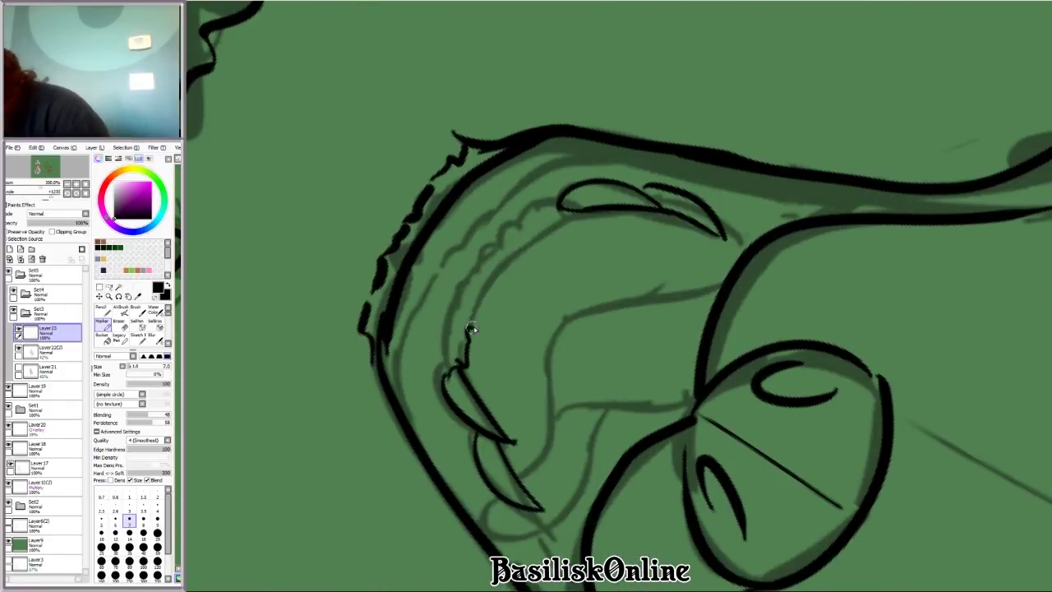
pyautogui.moveTo(522, 249)
pyautogui.mouseDown()
pyautogui.moveTo(498, 248)
pyautogui.moveTo(474, 275)
pyautogui.moveTo(451, 322)
pyautogui.moveTo(439, 374)
pyautogui.mouseUp()
pyautogui.scroll(3, 760, 408)
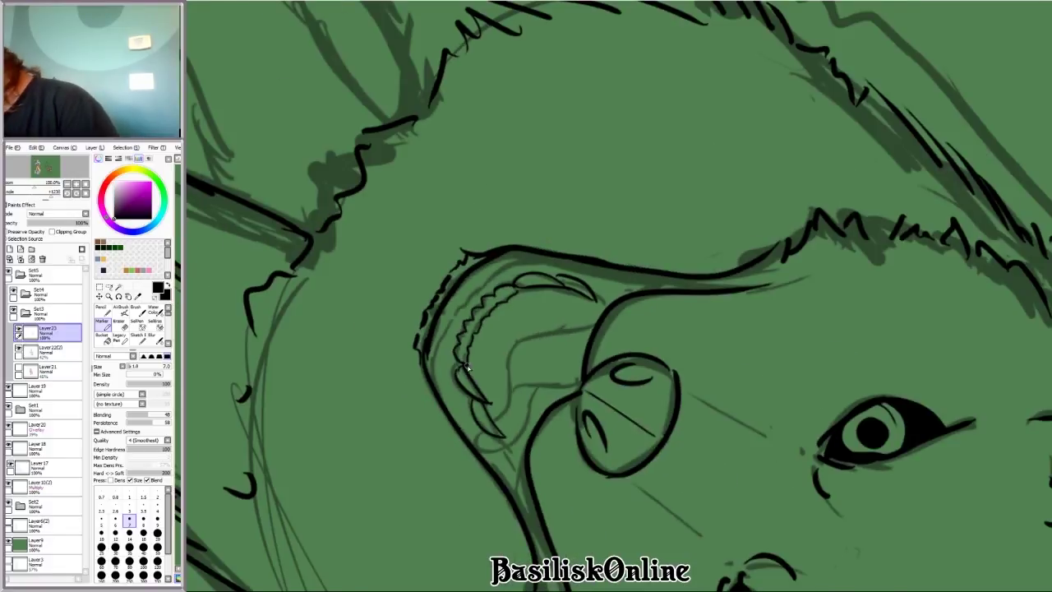
# Step: Ink the wolf's tongue and the remaining inner contours of its open mouth
pyautogui.scroll(1, 759, 408)
pyautogui.moveTo(602, 267); pyautogui.dragTo(580, 392)
pyautogui.moveTo(454, 384)
pyautogui.mouseDown()
pyautogui.moveTo(522, 301)
pyautogui.moveTo(517, 271)
pyautogui.moveTo(493, 287)
pyautogui.moveTo(535, 236)
pyautogui.mouseUp()
pyautogui.scroll(-6, 488, 405)
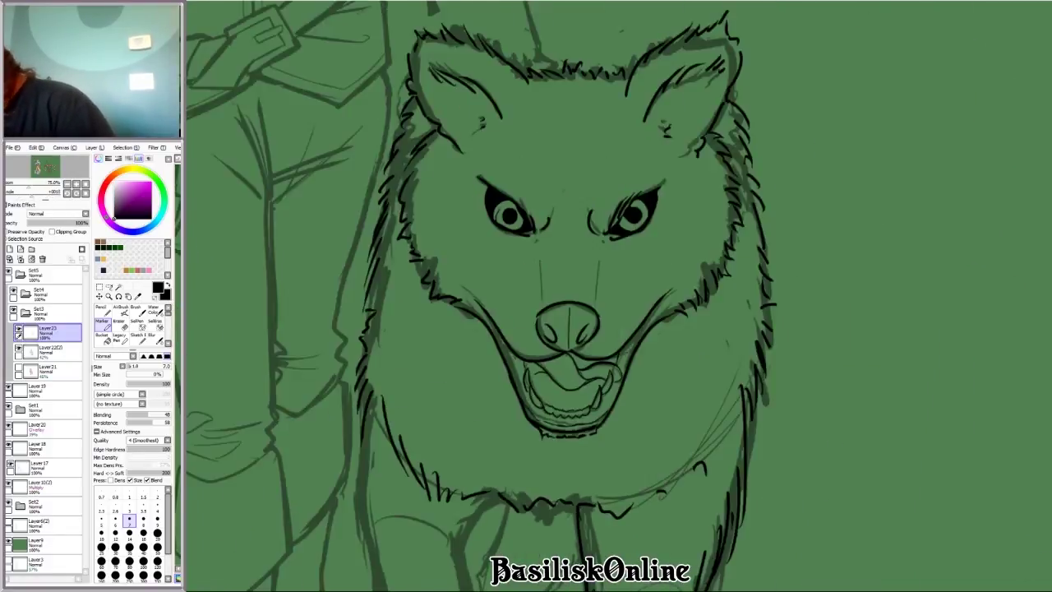
# Step: Ink the fur tuft below the wolf's chest and both sides of its raised front leg
pyautogui.scroll(5, 389, 211)
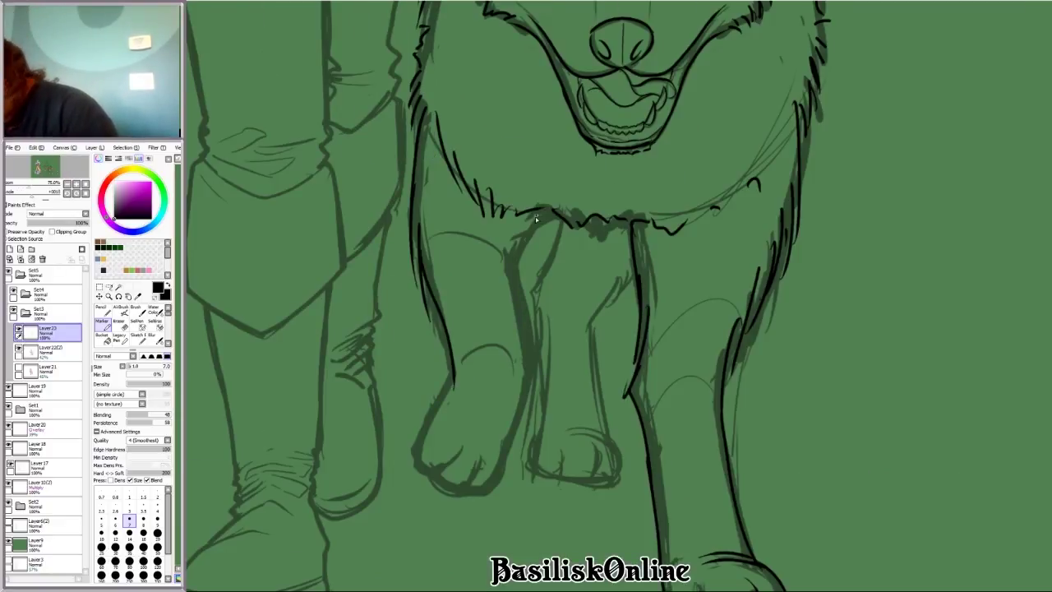
pyautogui.moveTo(491, 241); pyautogui.dragTo(504, 253)
pyautogui.moveTo(509, 252); pyautogui.dragTo(534, 382)
pyautogui.scroll(-3, 834, 403)
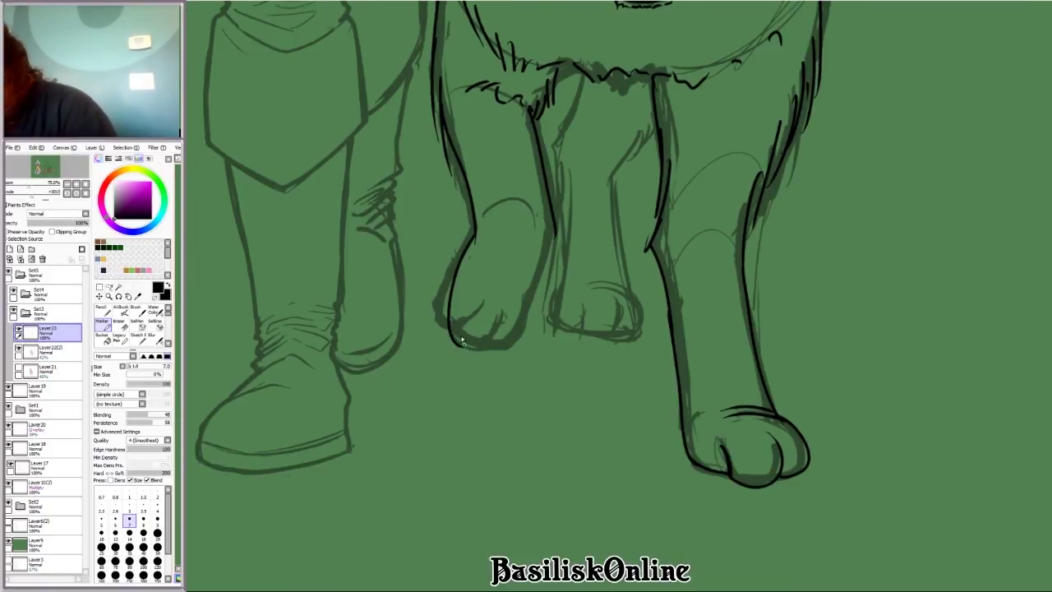
pyautogui.moveTo(522, 330); pyautogui.dragTo(552, 244)
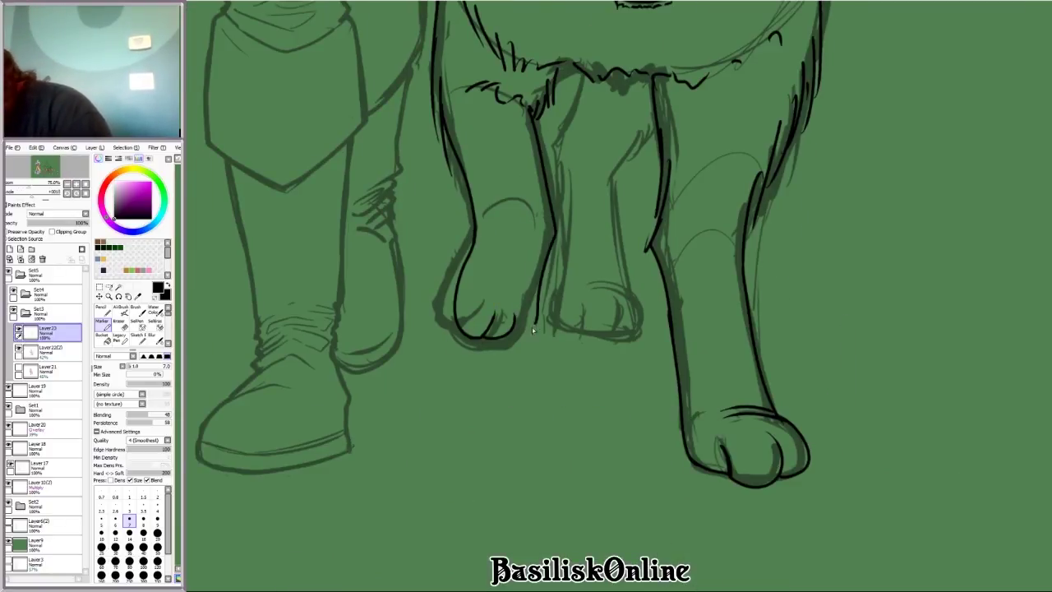
# Step: Ink the toes of the wolf's raised front paw and the curved joint line above them
pyautogui.press('Delete')
pyautogui.press('Delete')
pyautogui.press('Delete')
pyautogui.press('Delete')
pyautogui.press('Delete')
pyautogui.press('Delete')
pyautogui.press('End')
pyautogui.press('End')
pyautogui.press('End')
pyautogui.press('End')
pyautogui.press('End')
pyautogui.press('End')
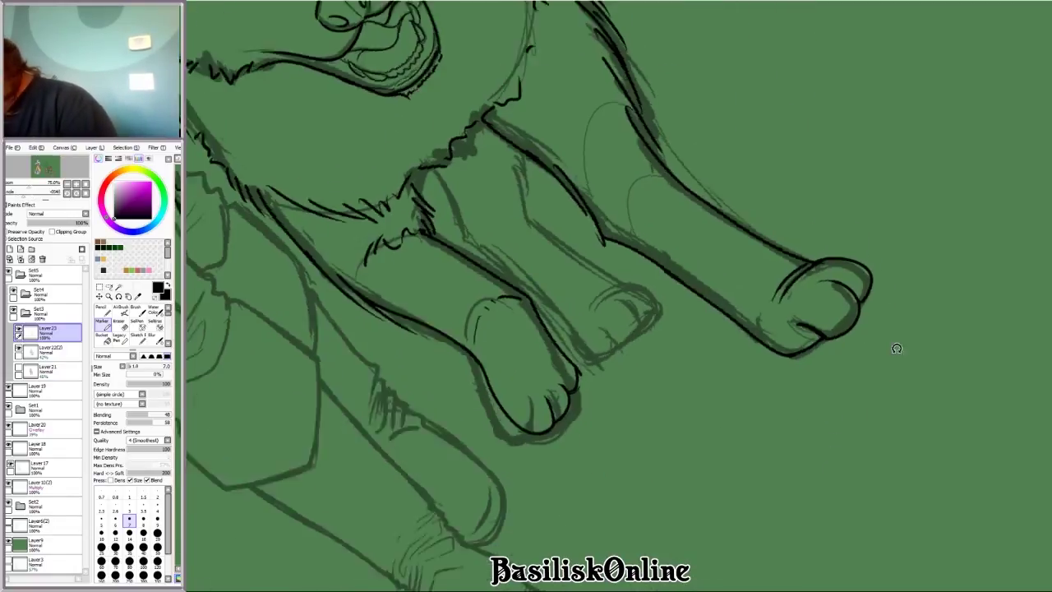
# Step: Ink both sides of the wolf's hind leg between the front legs and round off its paw
pyautogui.moveTo(406, 233); pyautogui.dragTo(414, 310)
pyautogui.press('Delete')
pyautogui.press('Delete')
pyautogui.press('Delete')
pyautogui.press('Delete')
pyautogui.press('Delete')
pyautogui.press('Delete')
pyautogui.moveTo(600, 377); pyautogui.dragTo(642, 399)
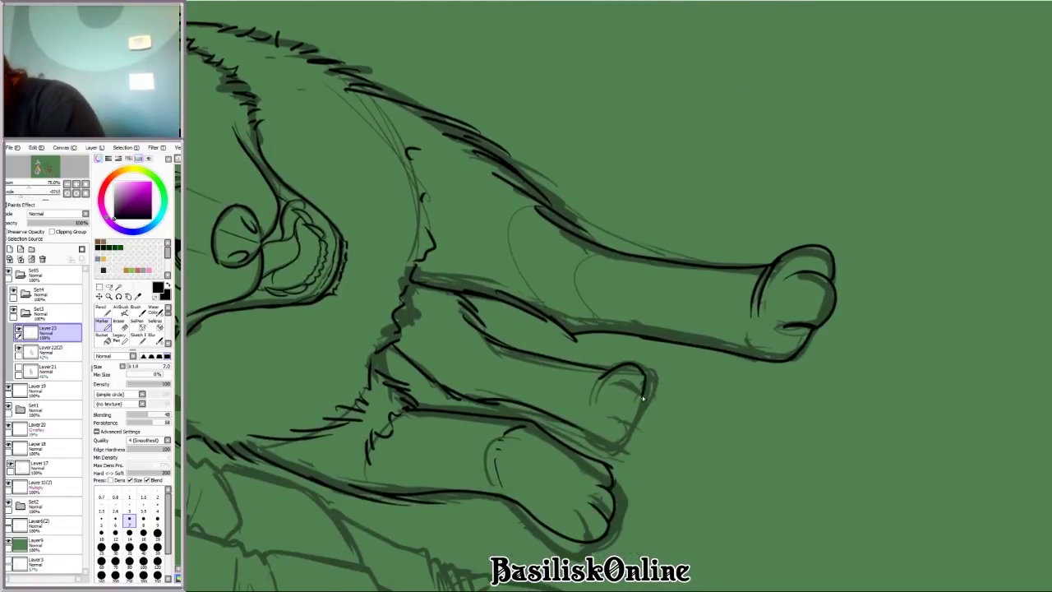
# Step: Ink the toe divisions and the bottom edge of the wolf's hind paw
pyautogui.press('End')
pyautogui.press('End')
pyautogui.press('End')
pyautogui.press('End')
pyautogui.press('End')
pyautogui.press('End')
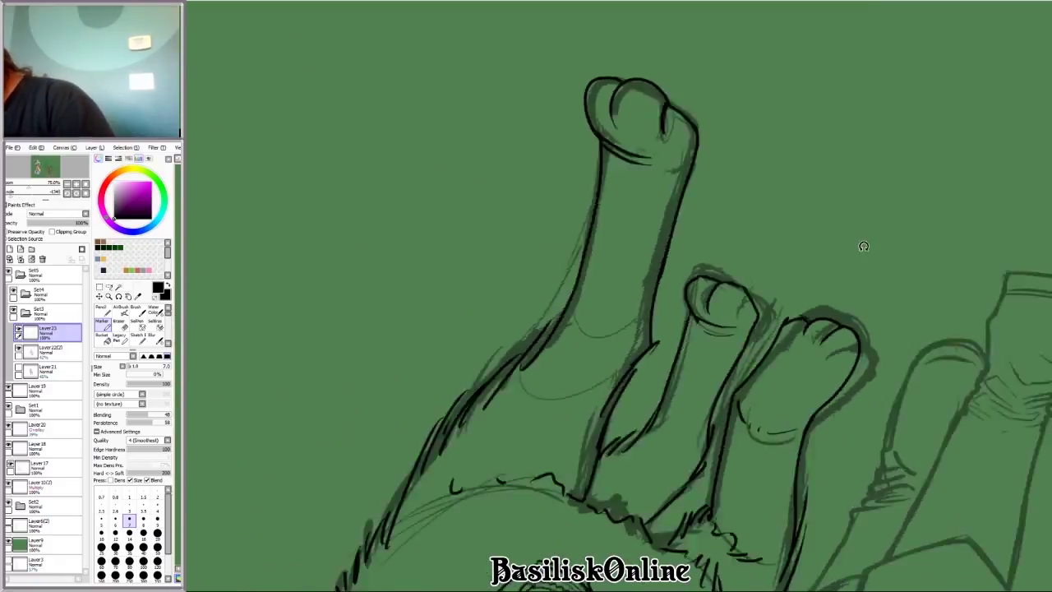
pyautogui.moveTo(506, 333); pyautogui.dragTo(511, 370)
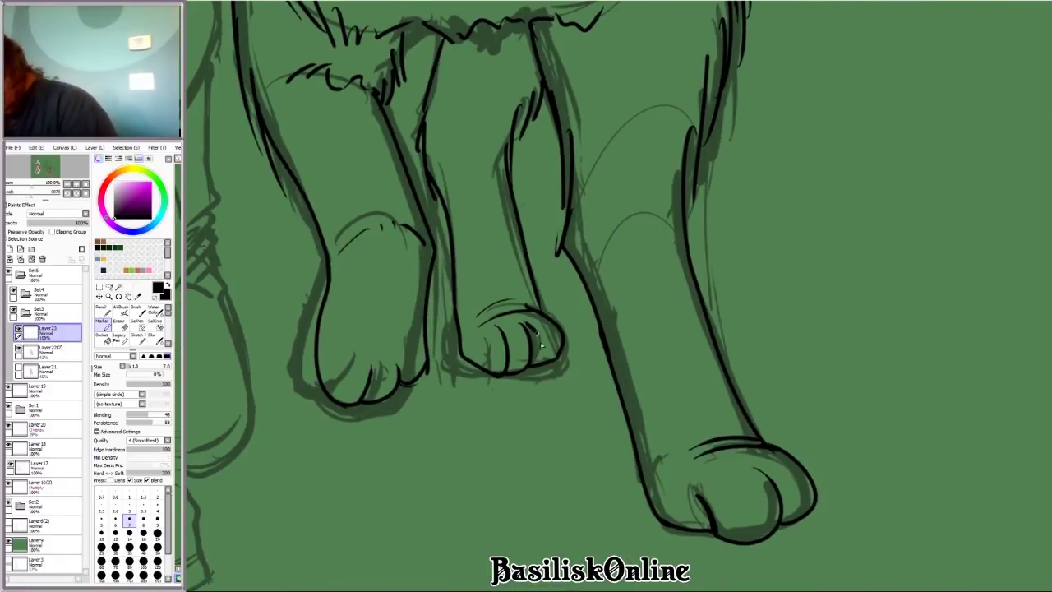
# Step: Clean up the toe lines on the wolf's hind paw with the Eraser at size 7
pyautogui.press('Delete')
pyautogui.press('Delete')
pyautogui.press('Delete')
pyautogui.press('Delete')
pyautogui.press('Delete')
pyautogui.press('Delete')
pyautogui.press('e')
pyautogui.moveTo(606, 391); pyautogui.dragTo(617, 401)
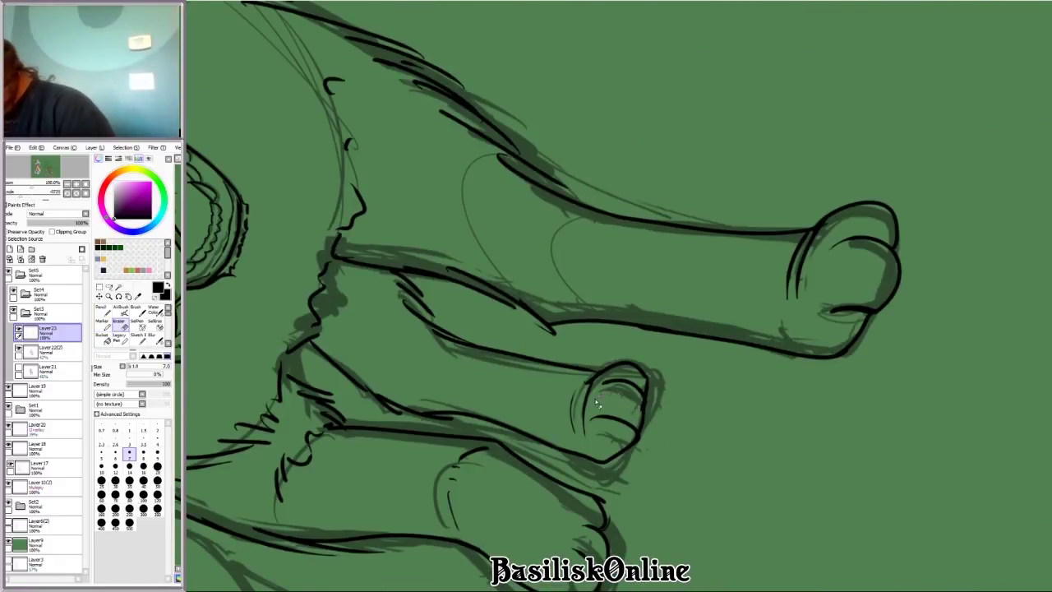
# Step: Erase the wolf's rough sketch beneath the inked lines on Layer22(2), enlarging the Eraser to size 250
pyautogui.press('End')
pyautogui.press('End')
pyautogui.press('End')
pyautogui.press('End')
pyautogui.press('End')
pyautogui.press('End')
pyautogui.press('-')
pyautogui.press('-')
pyautogui.press('-')
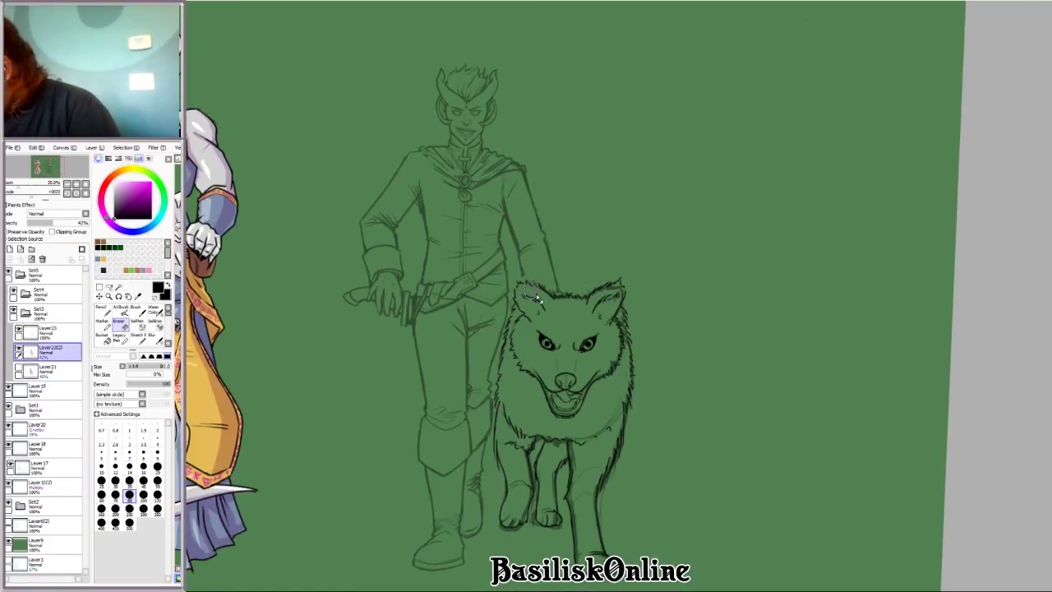
pyautogui.moveTo(590, 302)
pyautogui.mouseDown()
pyautogui.moveTo(619, 338)
pyautogui.moveTo(610, 482)
pyautogui.moveTo(610, 434)
pyautogui.moveTo(520, 450)
pyautogui.mouseUp()
pyautogui.press(']')
pyautogui.press(']')
pyautogui.press(']')
pyautogui.press(']')
pyautogui.press(']')
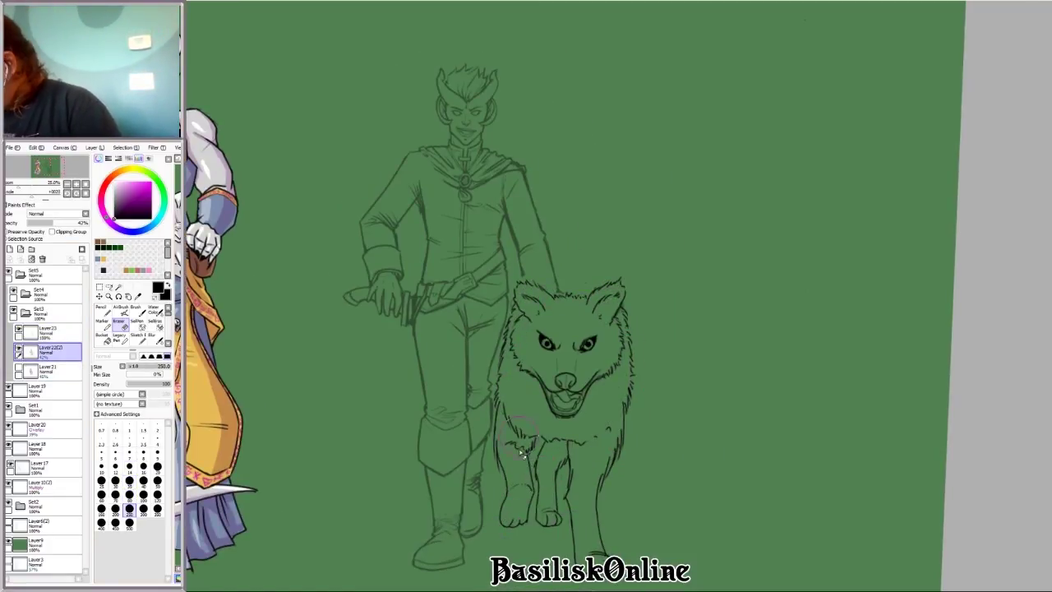
# Step: Ink the two lines along the bridge of the wolf's muzzle on Layer23 with the Marker at size 7
pyautogui.press('b')
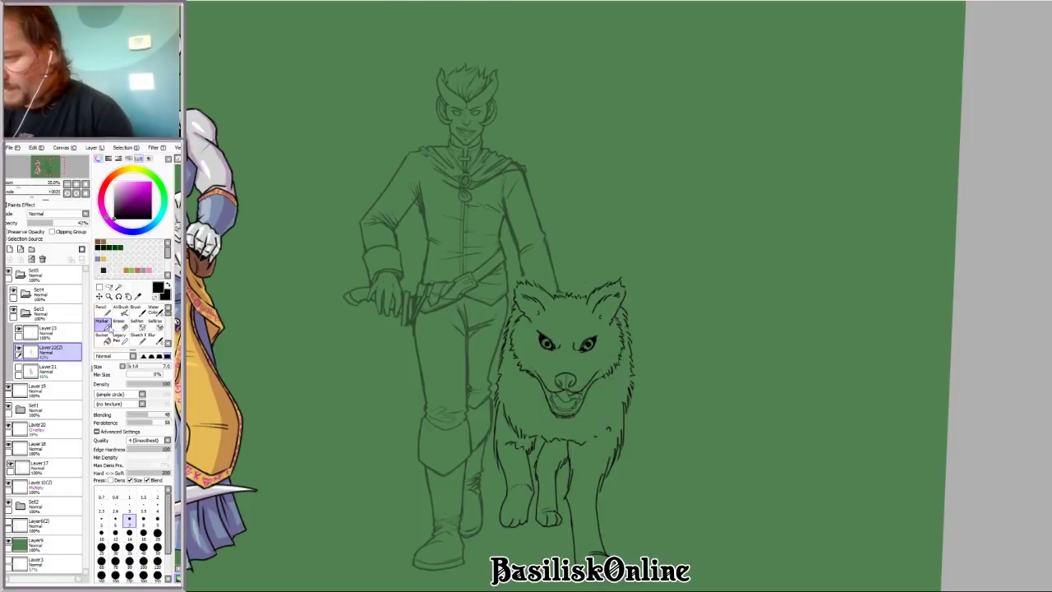
pyautogui.press('+')
pyautogui.press('+')
pyautogui.press('+')
pyautogui.press('pageup')
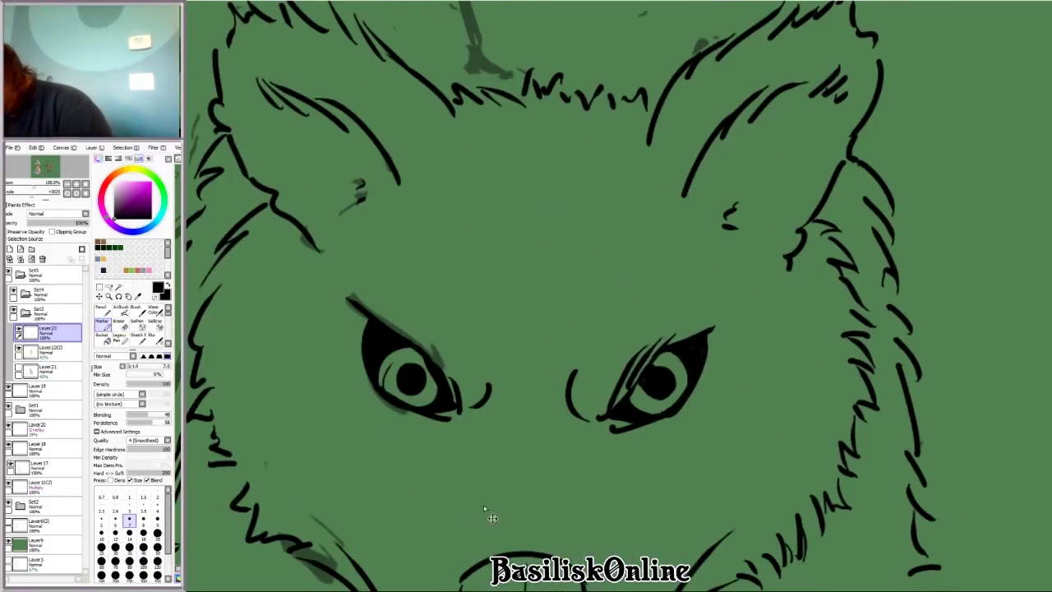
pyautogui.press('-')
# Step: Erase the remaining sketch traces around the wolf's head and body on Layer22(2)
pyautogui.press('pagedown')
pyautogui.press('e')
pyautogui.press('-')
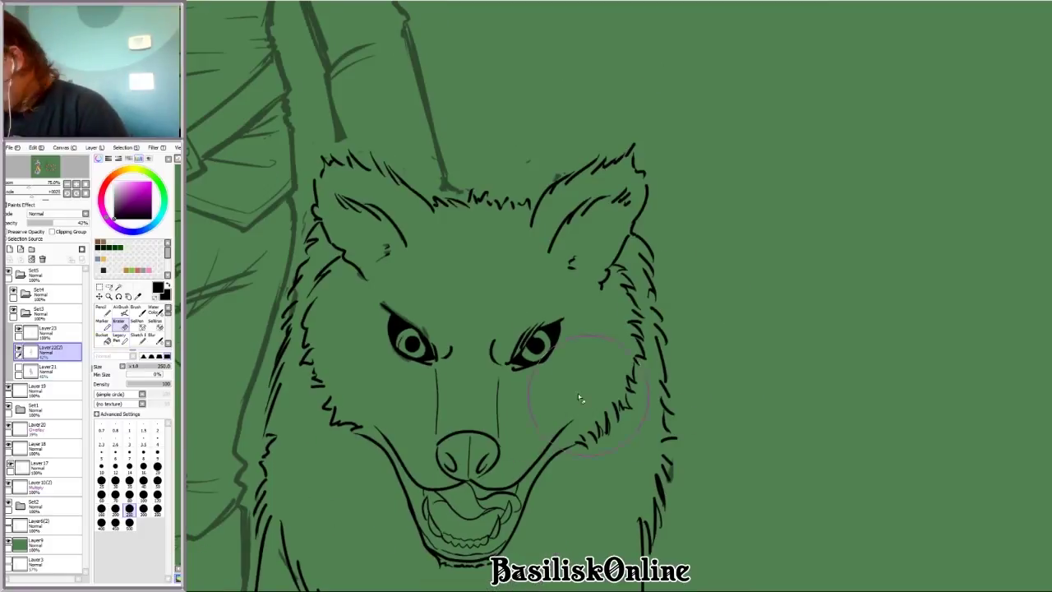
pyautogui.press('-')
pyautogui.press('-')
pyautogui.press('-')
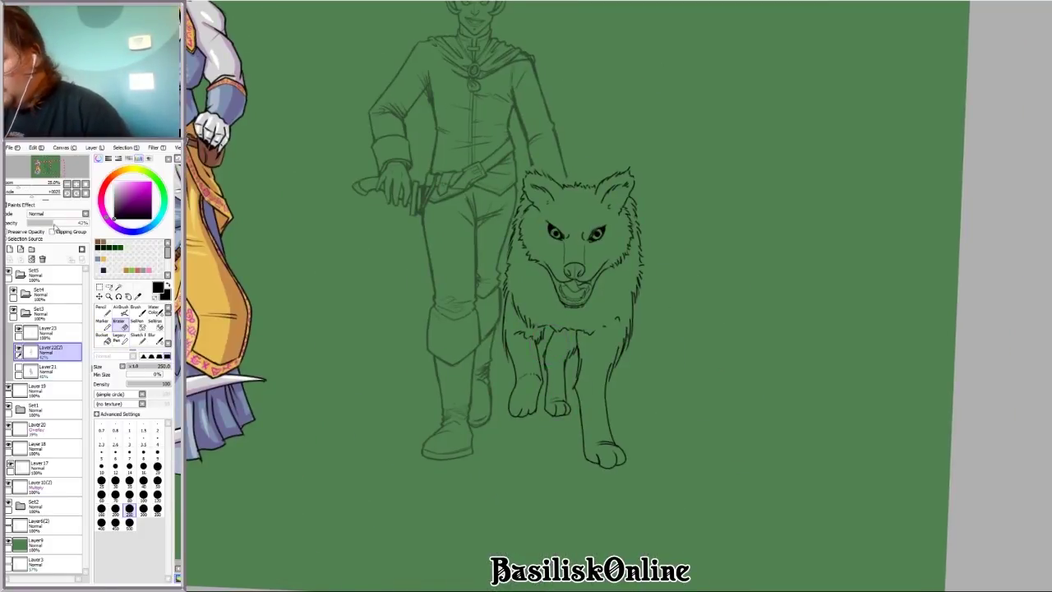
# Step: Set the opacity of Layer22(2) to 100% and merge Layer23 down into it
pyautogui.moveTo(55, 228); pyautogui.dragTo(89, 222)
pyautogui.press('pageup')
pyautogui.hotkey('ctrl', 'e')
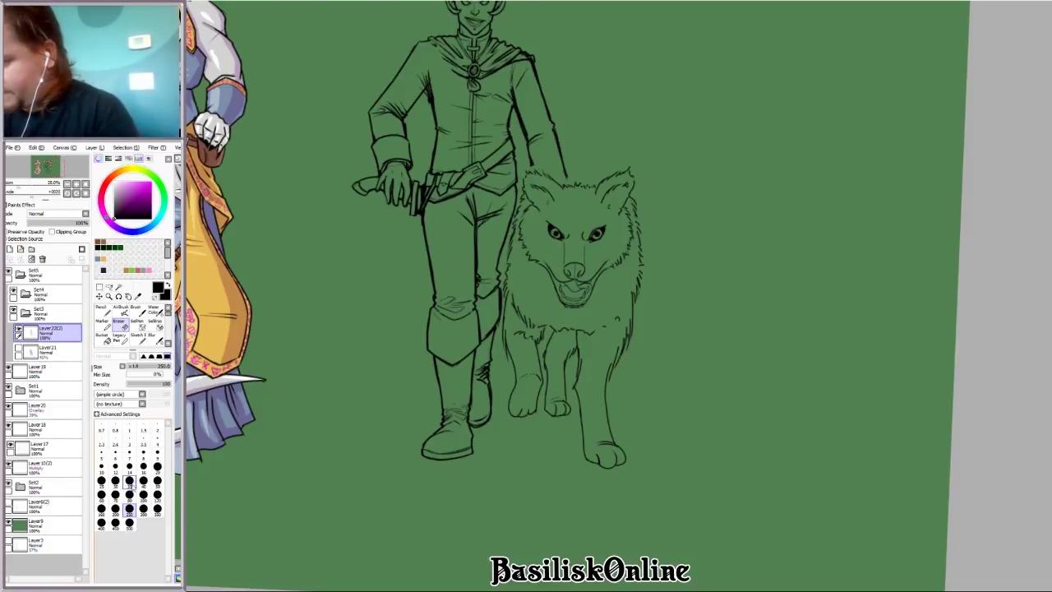
# Step: Refine the swordsman's sleeve outline where it meets the wolf's head, using the Marker at size 7
pyautogui.press('Delete')
pyautogui.press('Delete')
pyautogui.press('Delete')
pyautogui.press('Delete')
pyautogui.press('Delete')
pyautogui.press('Delete')
pyautogui.press('Delete')
pyautogui.press('Delete')
pyautogui.press('Delete')
pyautogui.press('+')
pyautogui.press('+')
pyautogui.press('+')
pyautogui.press('+')
pyautogui.press('b')
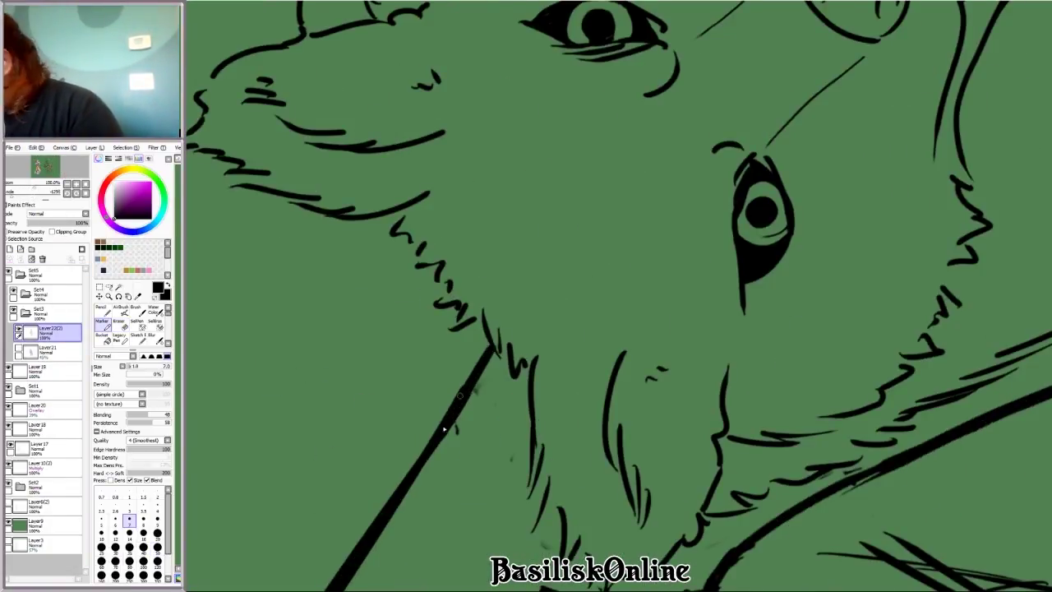
# Step: Erase stray sketch specks around the wolf's ear and the swordsman's sleeve with the Eraser at size 7
pyautogui.press('-')
pyautogui.press('e')
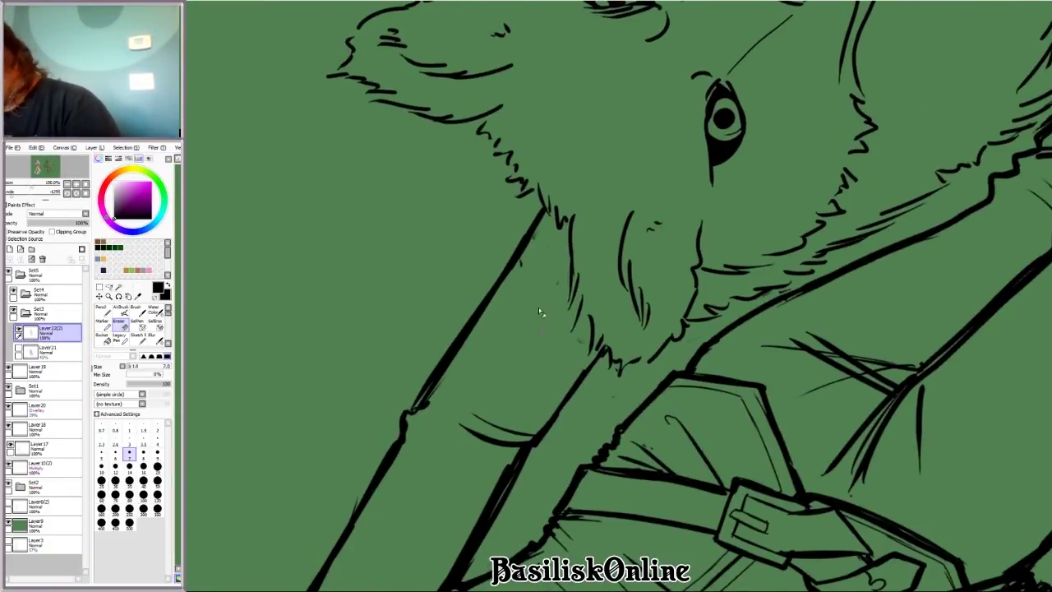
pyautogui.press('-')
pyautogui.press('-')
pyautogui.press('-')
pyautogui.press('-')
pyautogui.press('-')
pyautogui.press('End')
pyautogui.press('End')
pyautogui.press('End')
pyautogui.press('End')
pyautogui.press('End')
pyautogui.press('End')
pyautogui.press('End')
pyautogui.press('End')
pyautogui.press('End')
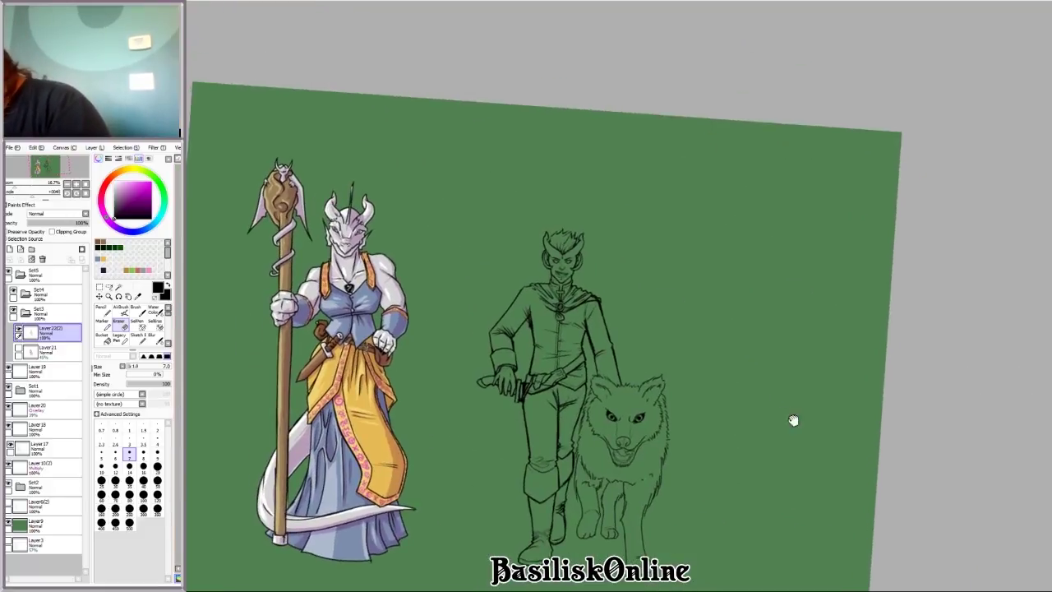
# Step: Tidy the line work along the shoulder edge of the swordsman's cape with the Eraser at size 7
pyautogui.press('b')
pyautogui.press('Delete')
pyautogui.press('Delete')
pyautogui.press('Delete')
pyautogui.press('Delete')
pyautogui.press('Delete')
pyautogui.press('Delete')
pyautogui.press('Delete')
pyautogui.press('Delete')
pyautogui.press('Delete')
pyautogui.press('Delete')
pyautogui.press('Delete')
pyautogui.press('Delete')
pyautogui.press('+')
pyautogui.press('+')
pyautogui.press('+')
pyautogui.press('+')
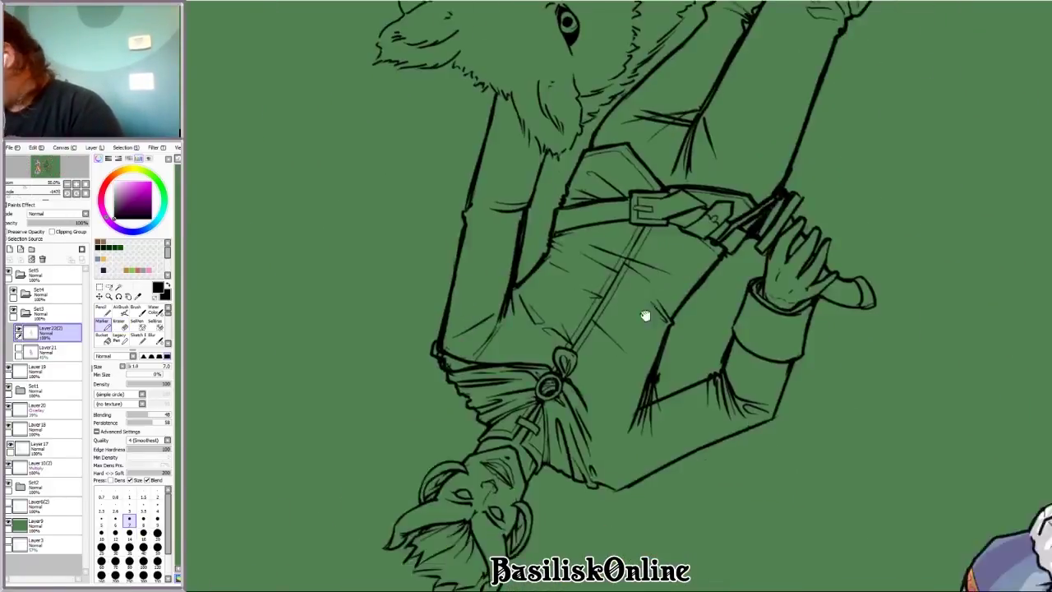
pyautogui.press('e')
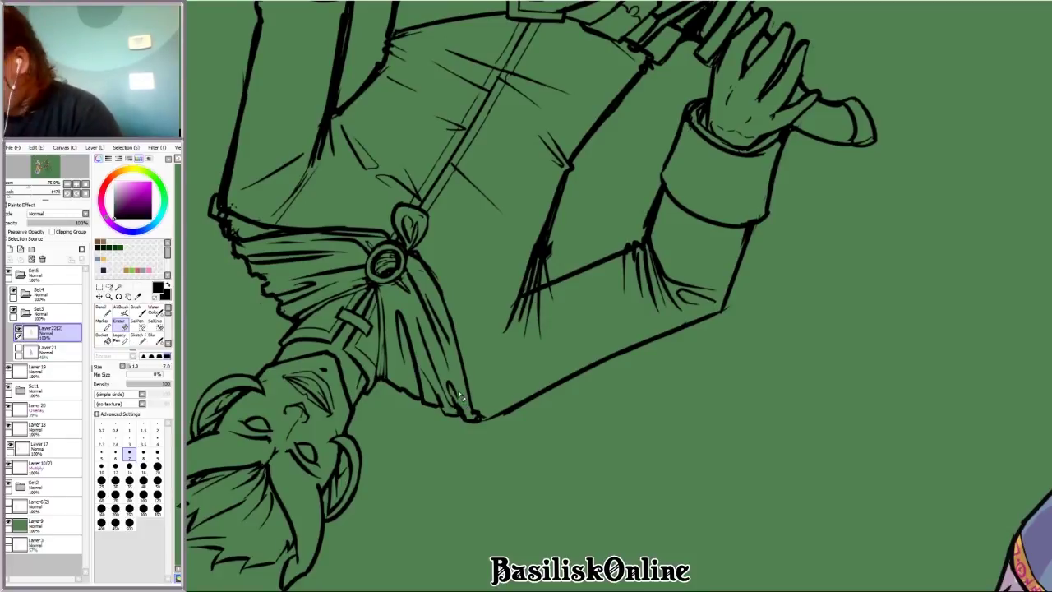
# Step: Draw the cape's hanging edge and hem between the swordsman's torso and his sword-side arm, using the Marker at size 7
pyautogui.press('-')
pyautogui.press('-')
pyautogui.press('Home')
pyautogui.press('b')
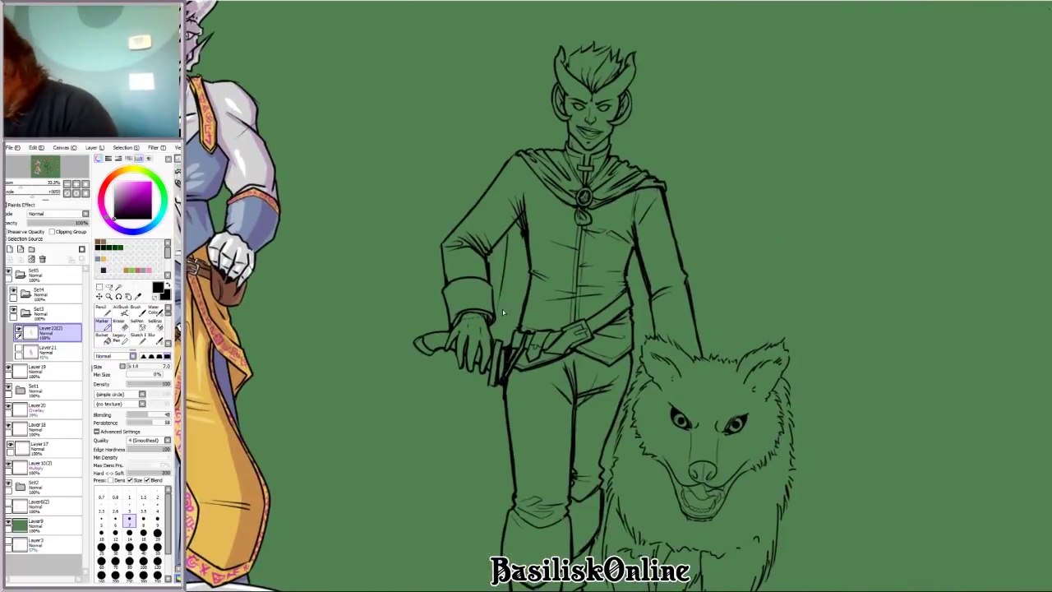
pyautogui.press('Delete')
pyautogui.press('Delete')
pyautogui.press('Delete')
pyautogui.press('Delete')
pyautogui.press('Delete')
pyautogui.press('Delete')
pyautogui.press('Delete')
pyautogui.press('Delete')
pyautogui.press('Delete')
pyautogui.press('Delete')
pyautogui.press('Delete')
pyautogui.press('Delete')
pyautogui.press('+')
pyautogui.press('+')
pyautogui.press('+')
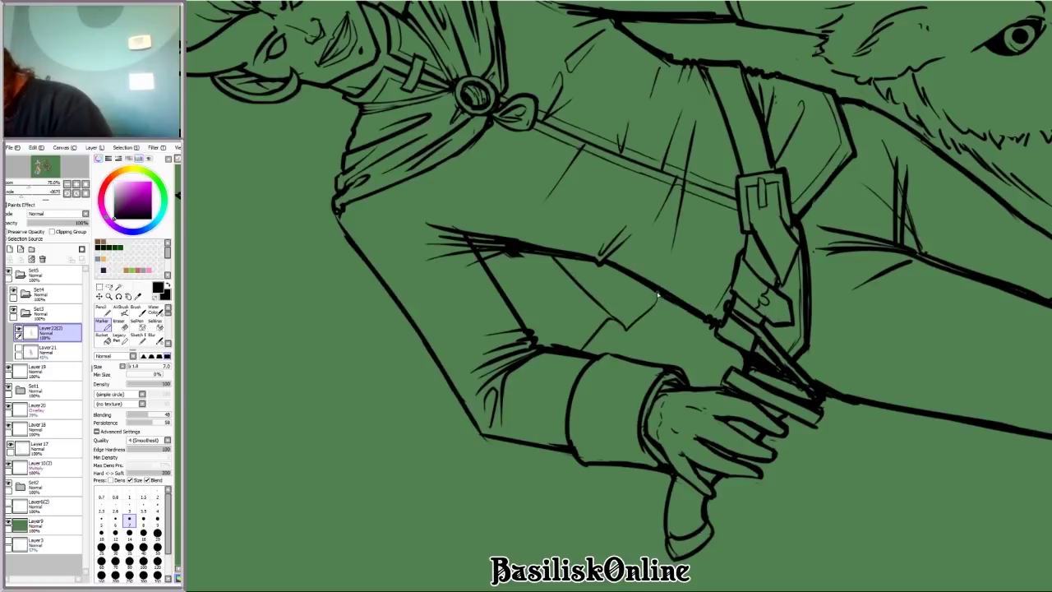
# Step: Add the small visible piece of cape between the swordsman's torso and the arm resting behind the wolf
pyautogui.press('Home')
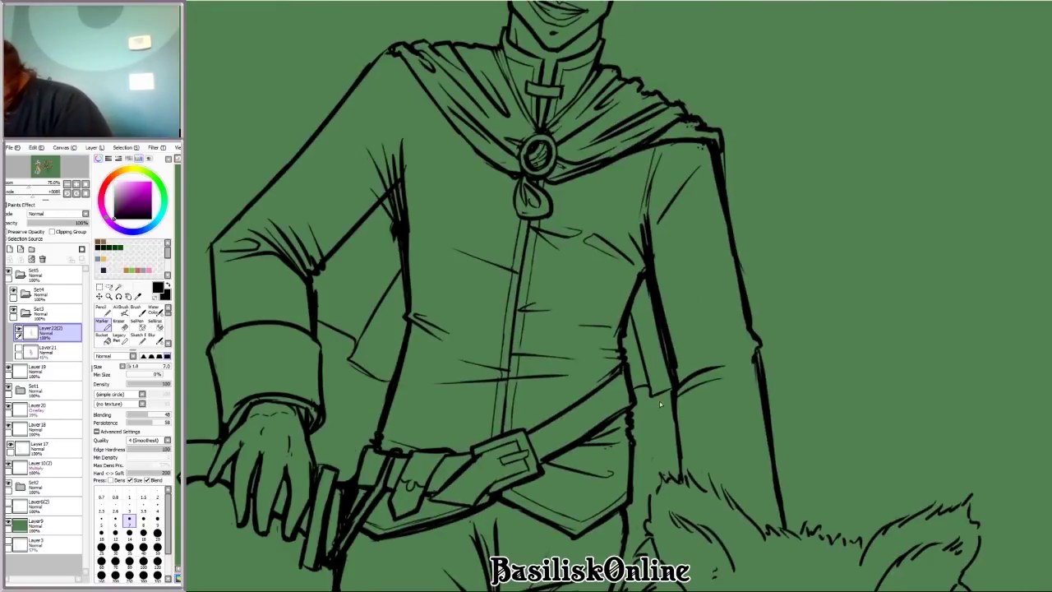
pyautogui.press('-')
pyautogui.press('-')
pyautogui.press('+')
pyautogui.press('Delete')
pyautogui.press('Delete')
pyautogui.press('Home')
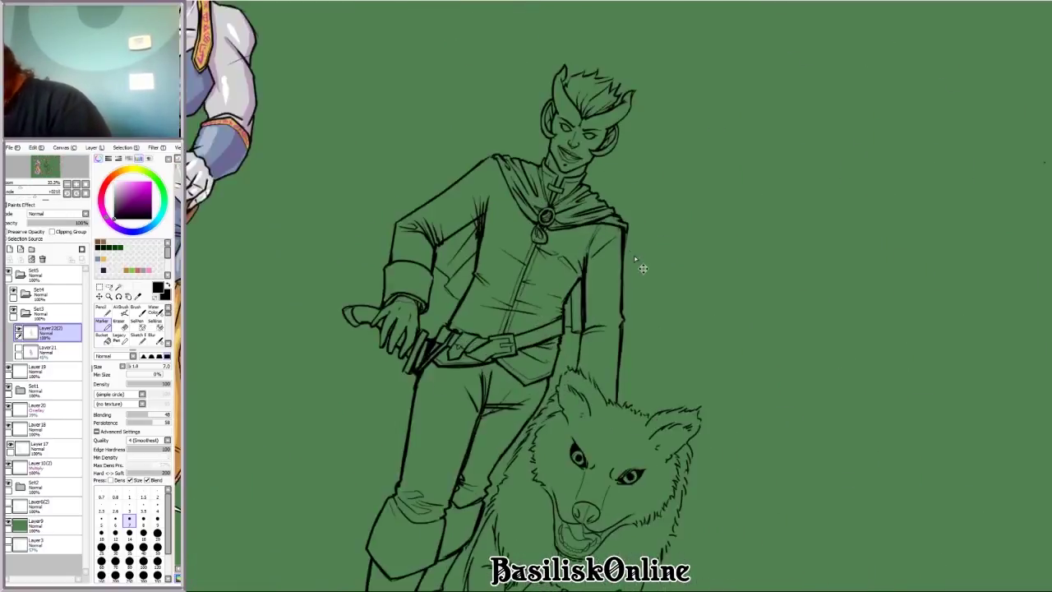
# Step: Draw the cape flap hanging from the shoulder outside the wolf-side arm, with its outer edge and hem, using the Marker at size 7
pyautogui.press('+')
pyautogui.press('+')
pyautogui.press('-')
pyautogui.press('+')
pyautogui.press('-')
pyautogui.press('Delete')
pyautogui.press('Delete')
pyautogui.press('Delete')
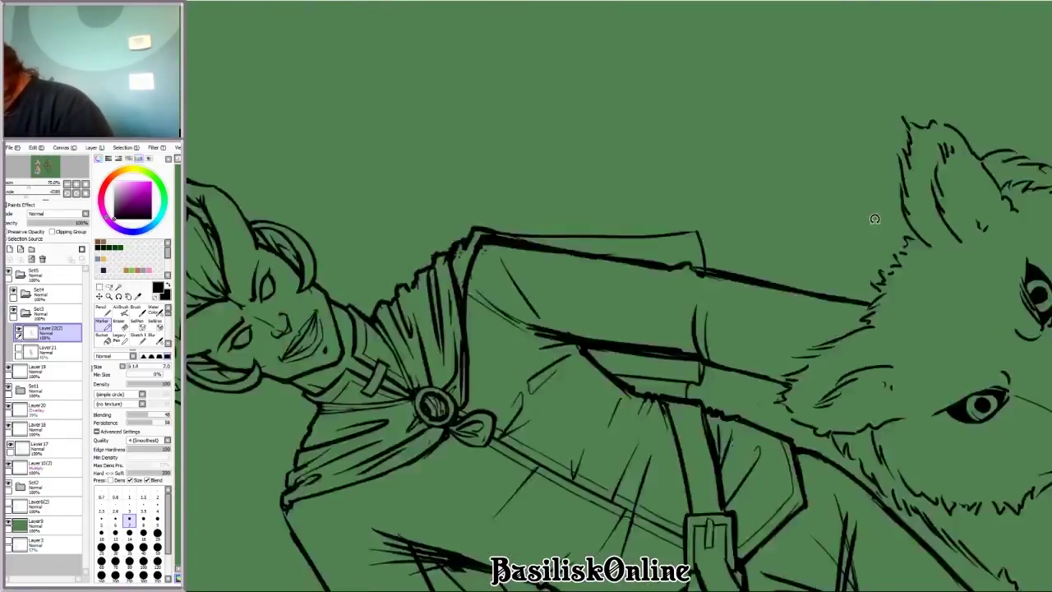
pyautogui.press('+')
pyautogui.press('+')
pyautogui.press('Delete')
pyautogui.press('Delete')
pyautogui.press('Delete')
pyautogui.press('Delete')
pyautogui.press('Delete')
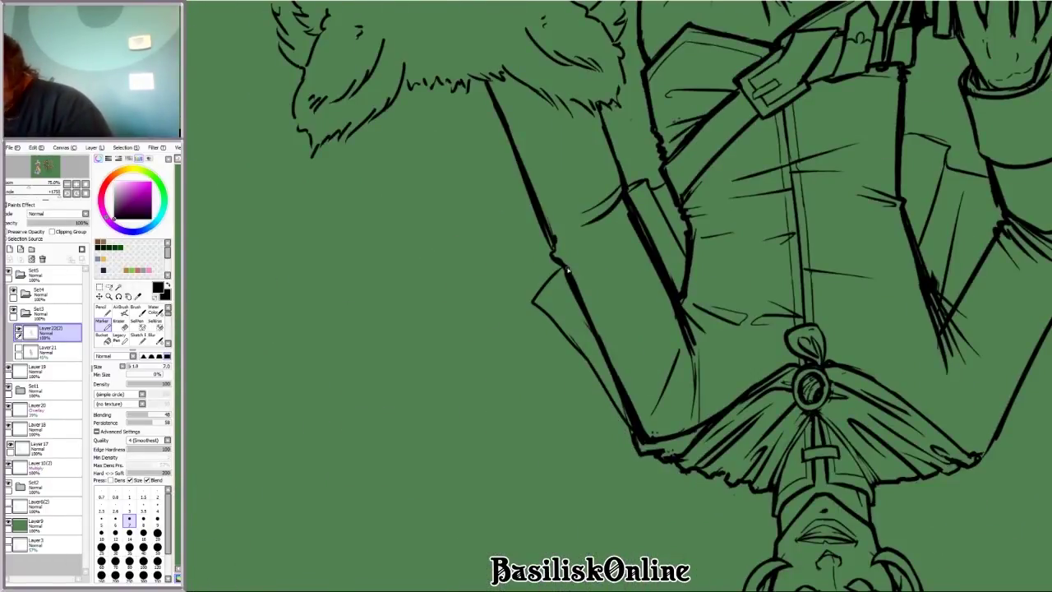
pyautogui.press('e')
pyautogui.press('End')
pyautogui.press('End')
pyautogui.press('End')
pyautogui.press('e')
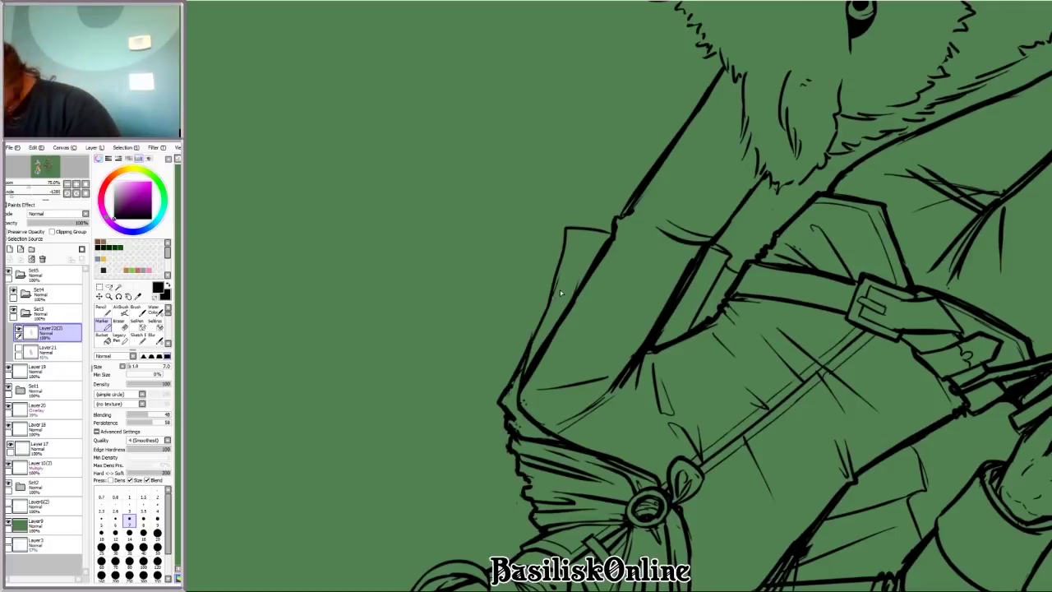
# Step: Redraw and thicken the outer edge and hem of the cape flap beside the wolf-side arm, using the Marker at size 7
pyautogui.press('-')
pyautogui.press('-')
pyautogui.press('Home')
pyautogui.press('+')
pyautogui.press('+')
pyautogui.press('+')
pyautogui.moveTo(595, 249)
pyautogui.mouseDown()
pyautogui.moveTo(633, 247)
pyautogui.moveTo(593, 232)
pyautogui.mouseUp()
pyautogui.hotkey('ctrl', 'z')
pyautogui.hotkey('ctrl', 'z')
pyautogui.press('Delete')
pyautogui.press('Delete')
pyautogui.press('Delete')
pyautogui.press('Delete')
pyautogui.press('Delete')
pyautogui.moveTo(429, 526); pyautogui.dragTo(534, 353)
pyautogui.moveTo(576, 245); pyautogui.dragTo(439, 476)
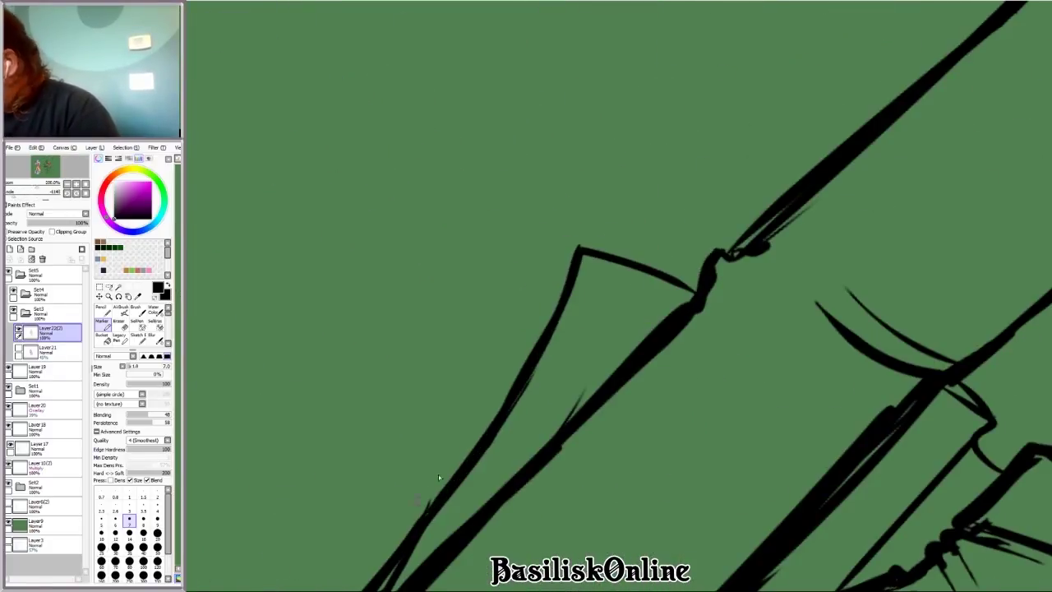
pyautogui.press('Delete')
pyautogui.press('Delete')
pyautogui.moveTo(597, 325); pyautogui.dragTo(560, 433)
pyautogui.press('Delete')
pyautogui.press('Delete')
pyautogui.press('Delete')
pyautogui.press('Delete')
pyautogui.moveTo(619, 362)
pyautogui.mouseDown()
pyautogui.moveTo(680, 347)
pyautogui.moveTo(747, 288)
pyautogui.mouseUp()
pyautogui.press('-')
pyautogui.press('-')
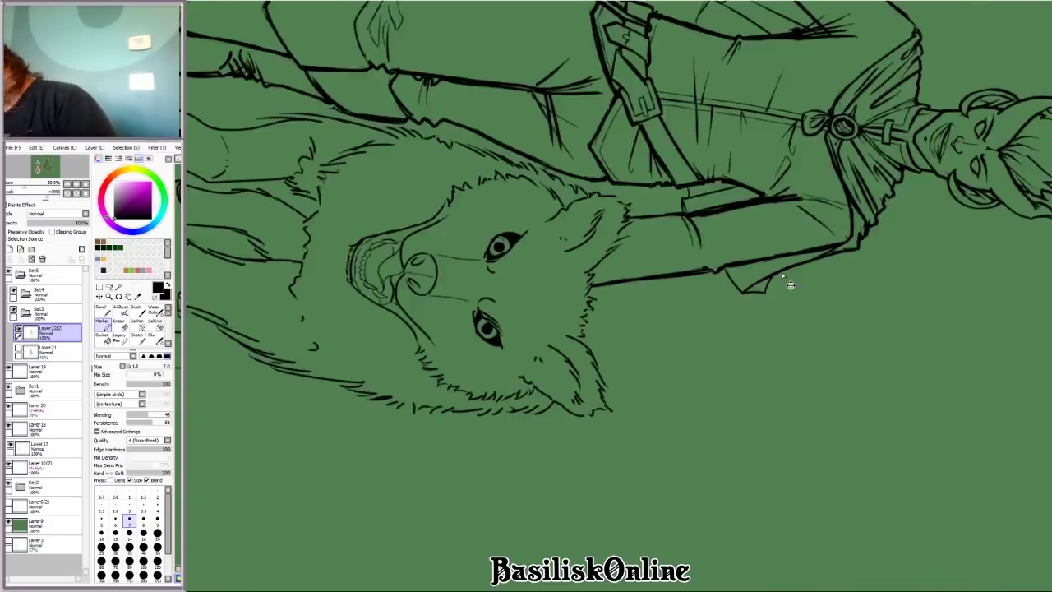
# Step: Examine the swordsman's new cape shape and the wolf against the whole composition
pyautogui.press('-')
pyautogui.press('Home')
pyautogui.press('-')
pyautogui.press('-')
pyautogui.press('Delete')
pyautogui.press('+')
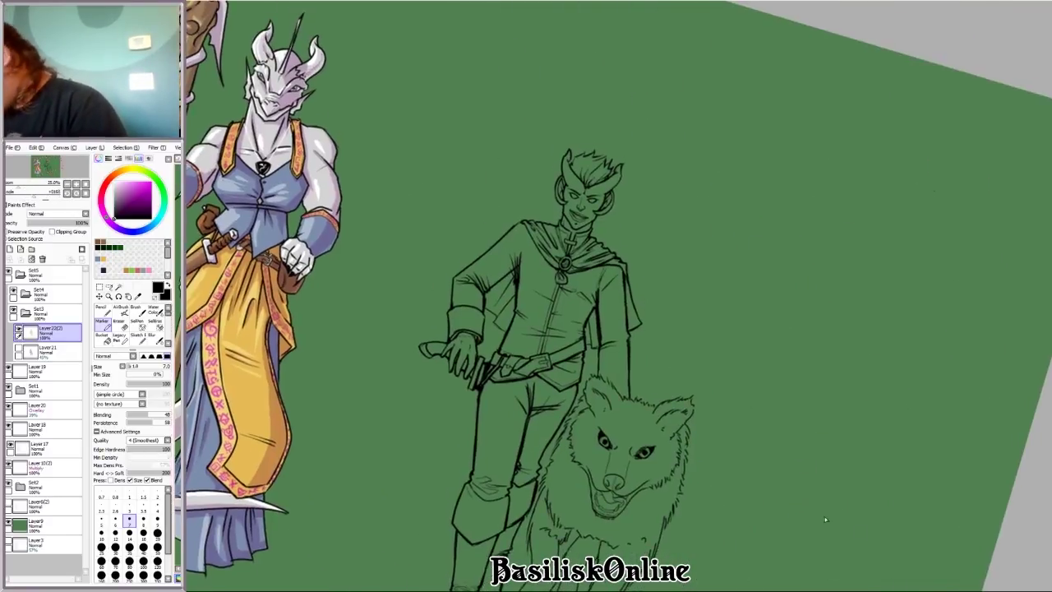
pyautogui.press('Delete')
pyautogui.press('Delete')
pyautogui.press('Delete')
pyautogui.press('Delete')
pyautogui.press('+')
pyautogui.press('+')
pyautogui.press('+')
pyautogui.press('-')
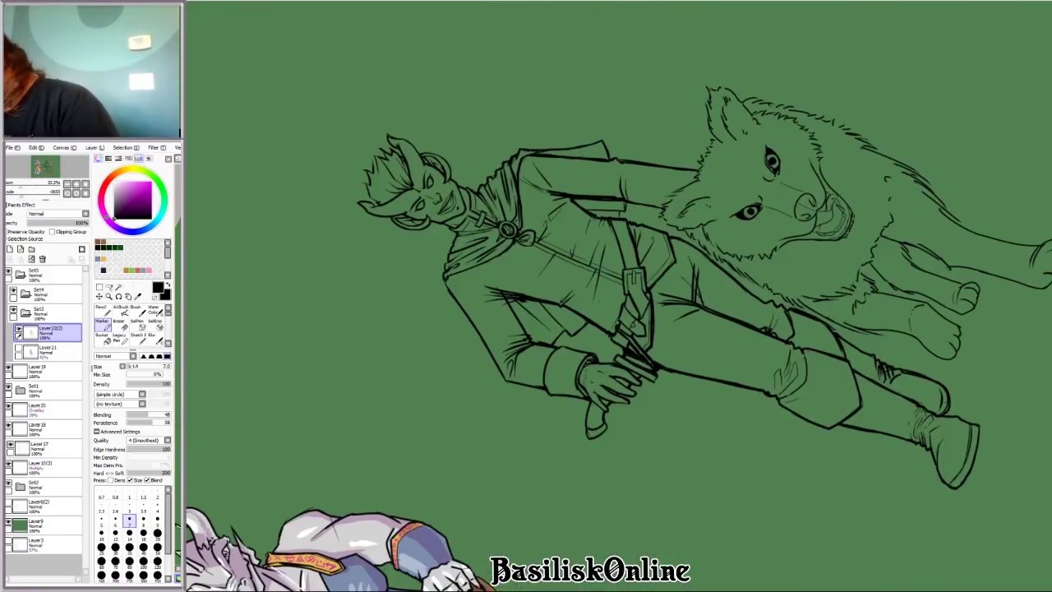
pyautogui.press('Home')
pyautogui.press('-')
pyautogui.press('+')
pyautogui.press('+')
# Step: Lasso the wolf's eye nearest the swordsman on Layer22(2) and adjust its shape and placement with a transform
pyautogui.press('m')
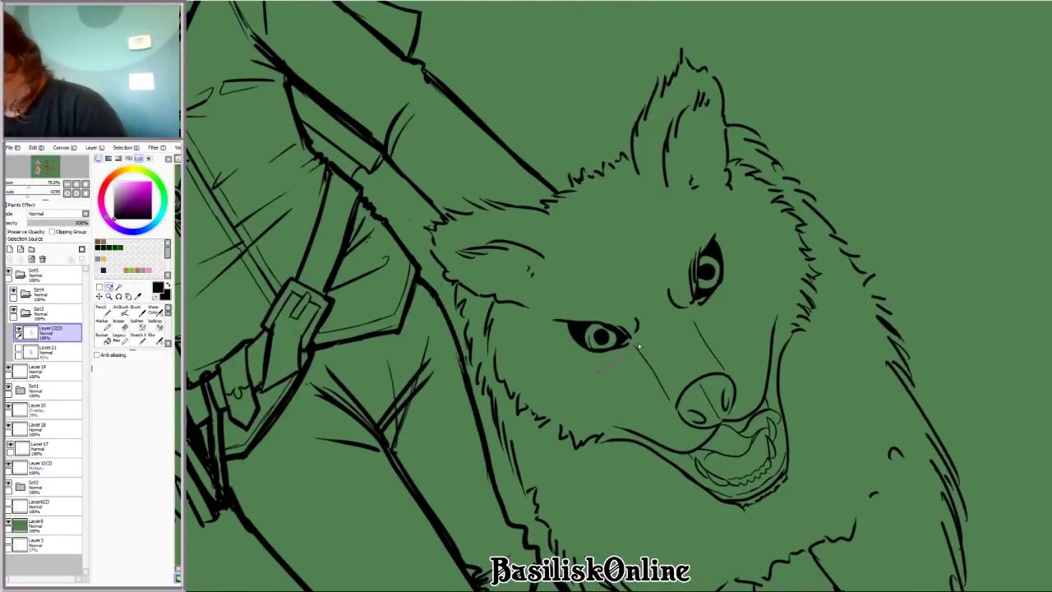
pyautogui.moveTo(583, 374)
pyautogui.mouseDown()
pyautogui.moveTo(697, 248)
pyautogui.moveTo(688, 271)
pyautogui.mouseUp()
pyautogui.hotkey('ctrl', 't')
pyautogui.press('Return')
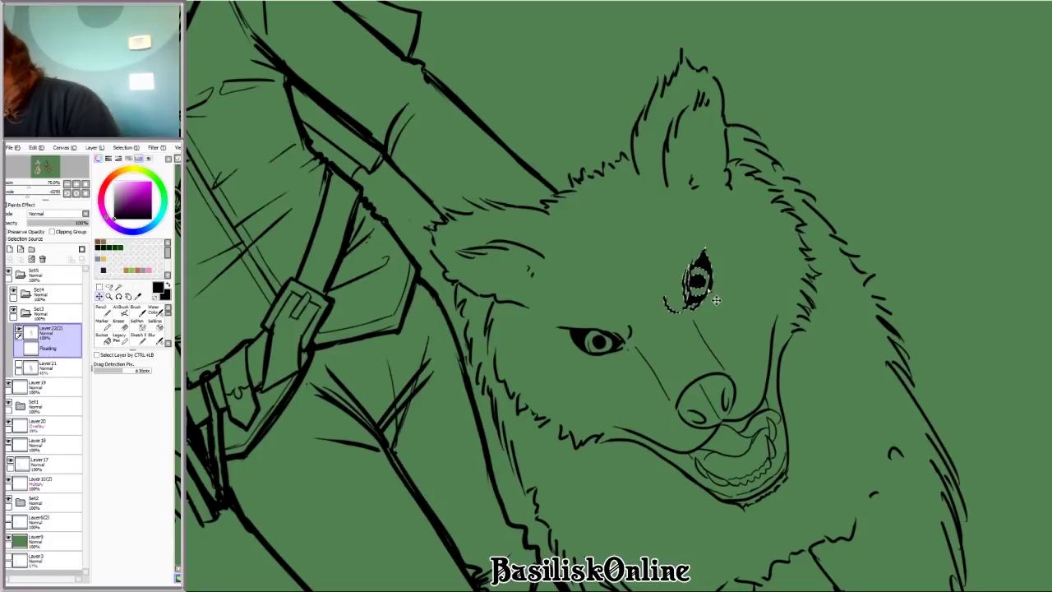
# Step: Transform the selected wolf's eye farther from the swordsman to match the other eye, and apply it
pyautogui.press('-')
pyautogui.press('-')
pyautogui.press('-')
pyautogui.press('+')
pyautogui.press('+')
pyautogui.press('-')
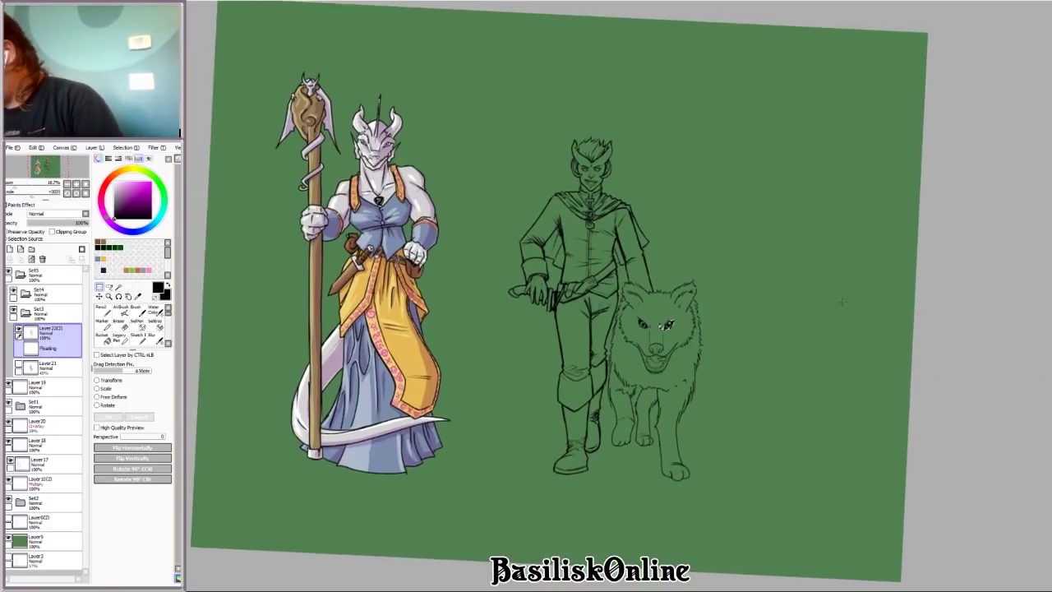
pyautogui.press('Home')
pyautogui.press('+')
pyautogui.press('+')
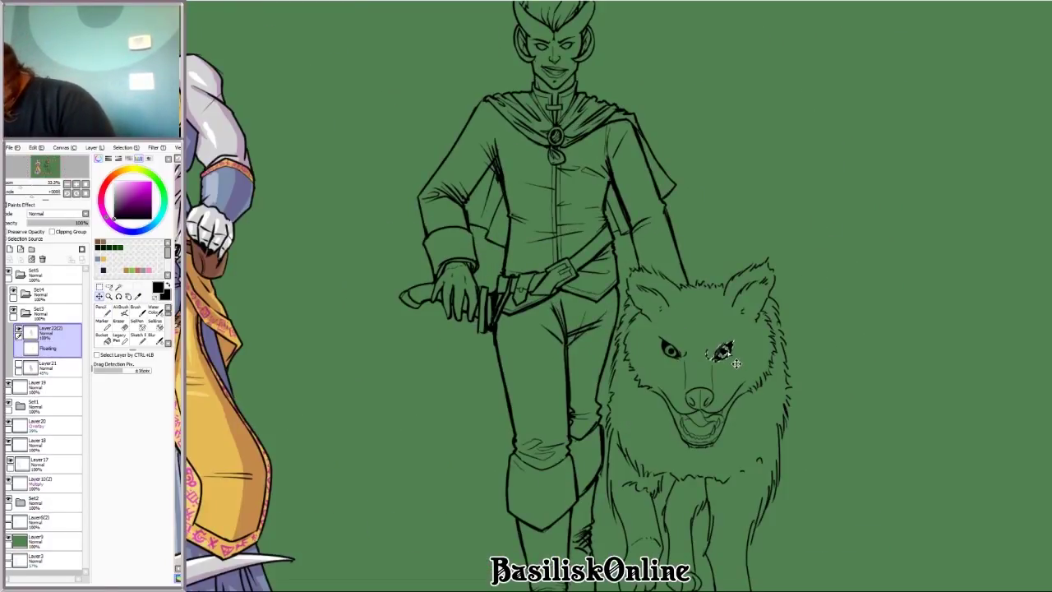
pyautogui.hotkey('ctrl', 't')
pyautogui.press('-')
pyautogui.press('-')
pyautogui.press('-')
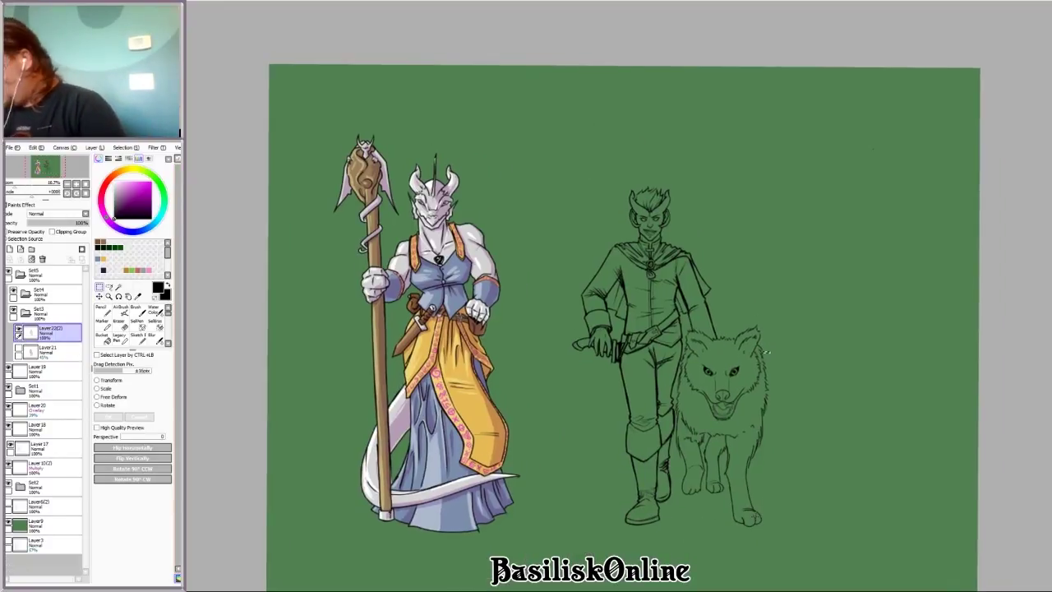
pyautogui.press('Return')
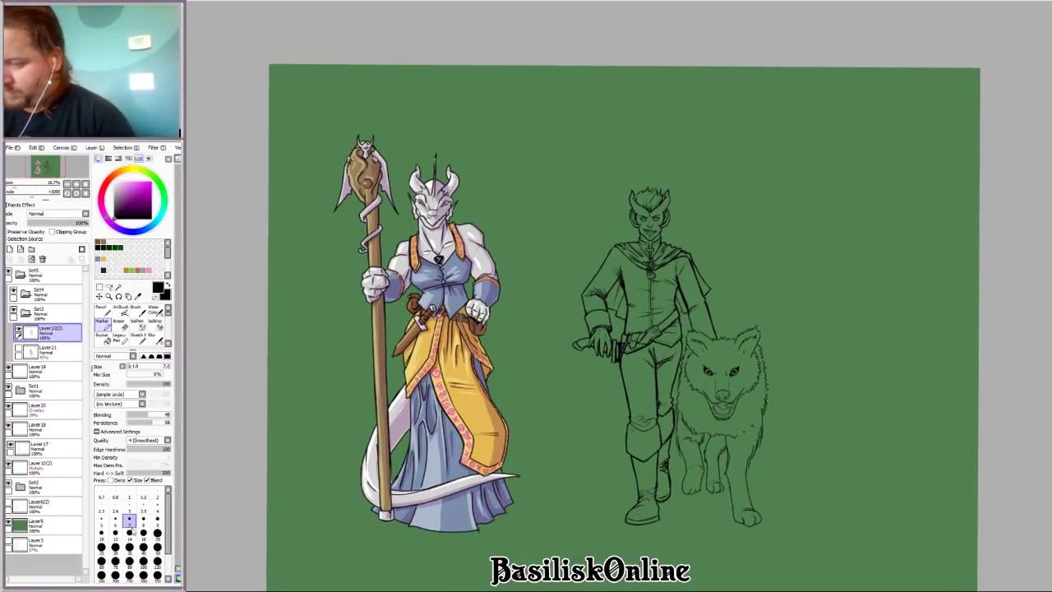
# Step: Pick a dark red colour, move folder Set4 below Layer21 inside Set3, and add a new layer within it
pyautogui.press('+')
pyautogui.press('+')
pyautogui.press('-')
pyautogui.press('-')
pyautogui.press('-')
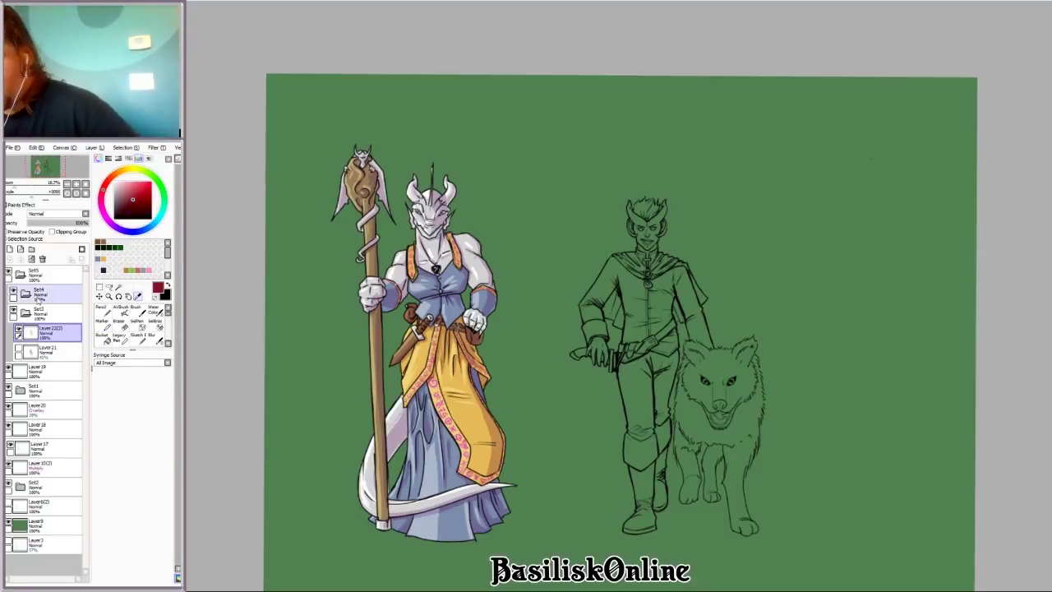
pyautogui.press('+')
# Step: Draw the inner loop and pointed tip of a tail behind the swordsman's hip on Layer22(2), using black with the Marker at size 14
pyautogui.click(129, 532)
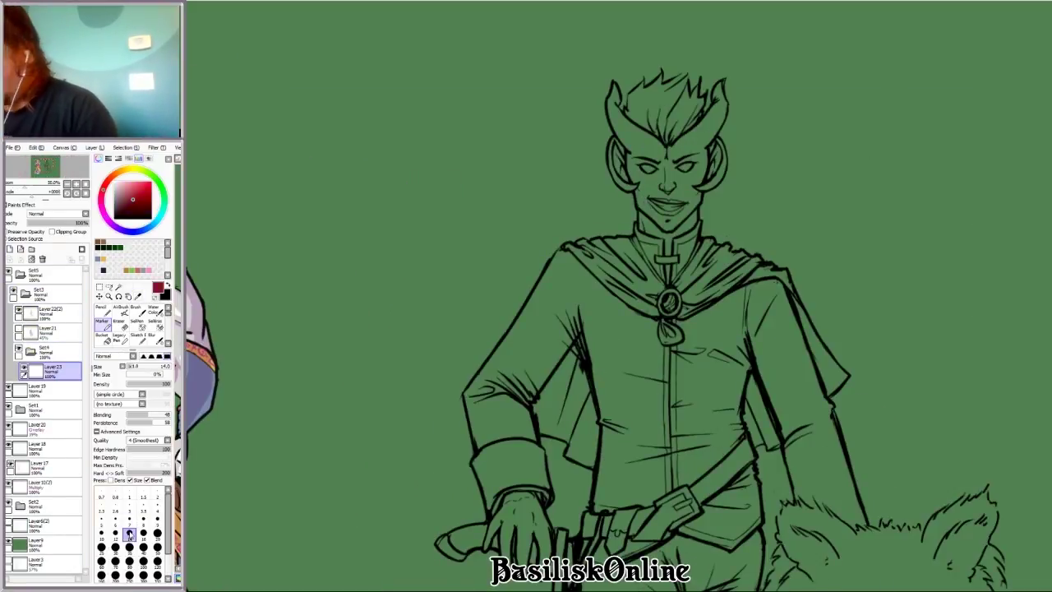
pyautogui.click(50, 312)
pyautogui.press('x')
pyautogui.scroll(-2, 838, 241)
pyautogui.press('Delete')
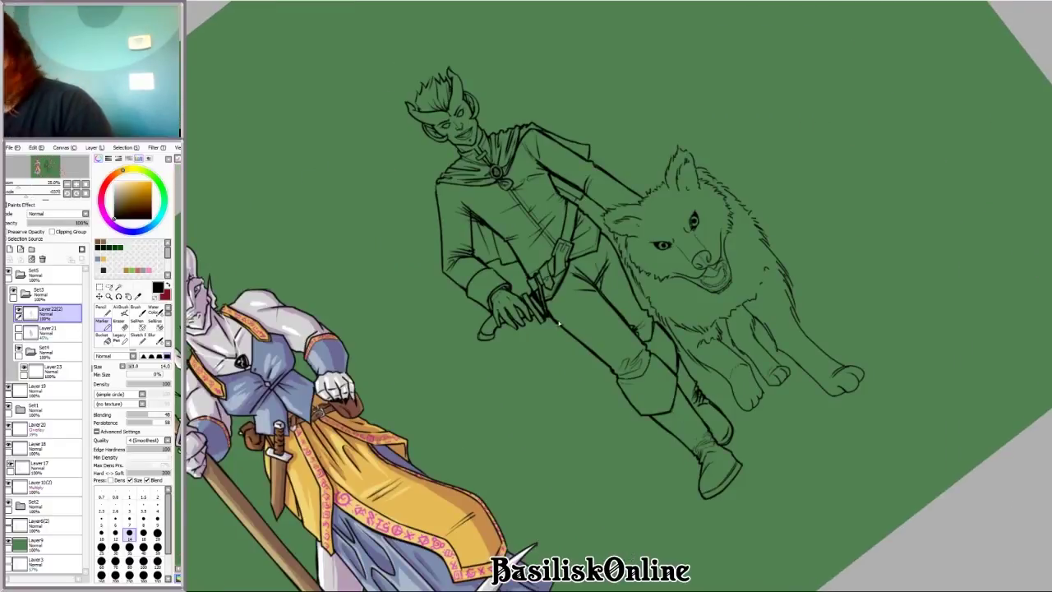
pyautogui.scroll(1, 556, 324)
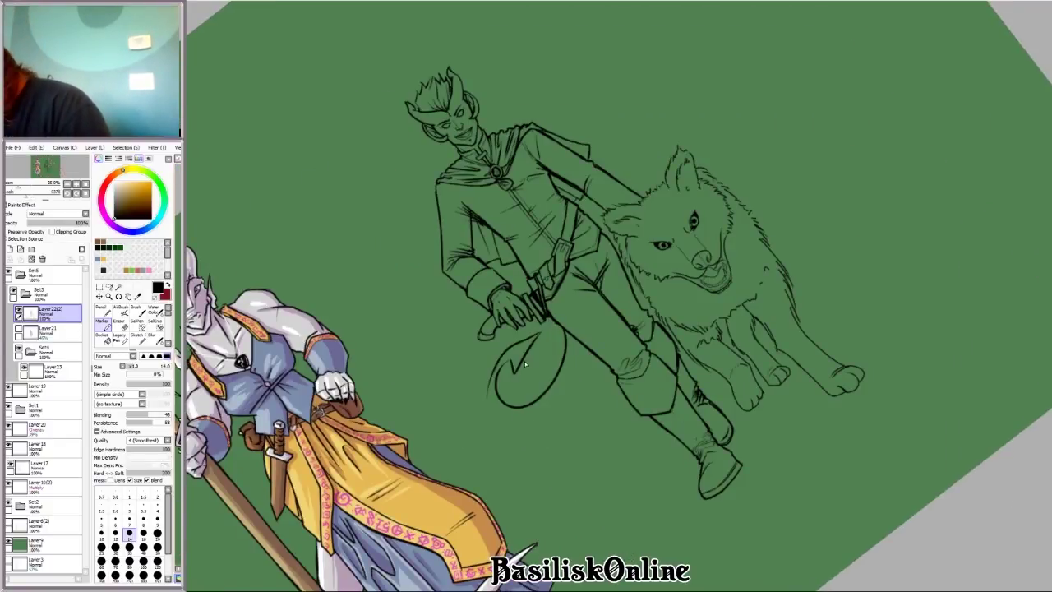
pyautogui.scroll(2, 524, 361)
pyautogui.moveTo(502, 361)
pyautogui.mouseDown()
pyautogui.moveTo(580, 315)
pyautogui.moveTo(450, 358)
pyautogui.mouseUp()
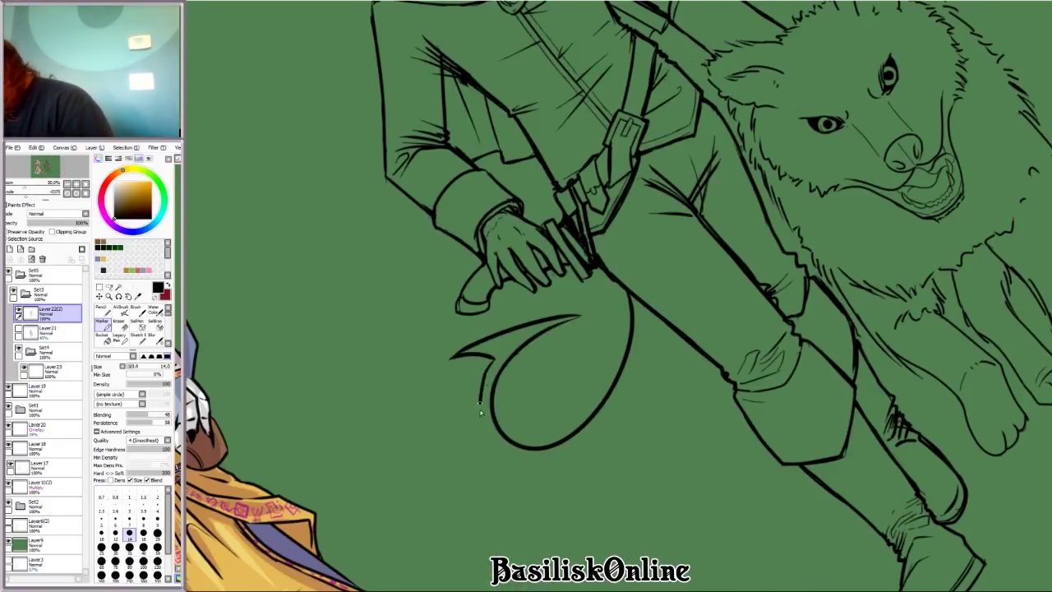
# Step: Draw the tail's outer edge parallel to the inner loop and close its barbed tip, using the Marker at size 14
pyautogui.moveTo(481, 413); pyautogui.dragTo(639, 327)
pyautogui.scroll(1, 586, 443)
pyautogui.moveTo(715, 230); pyautogui.dragTo(522, 328)
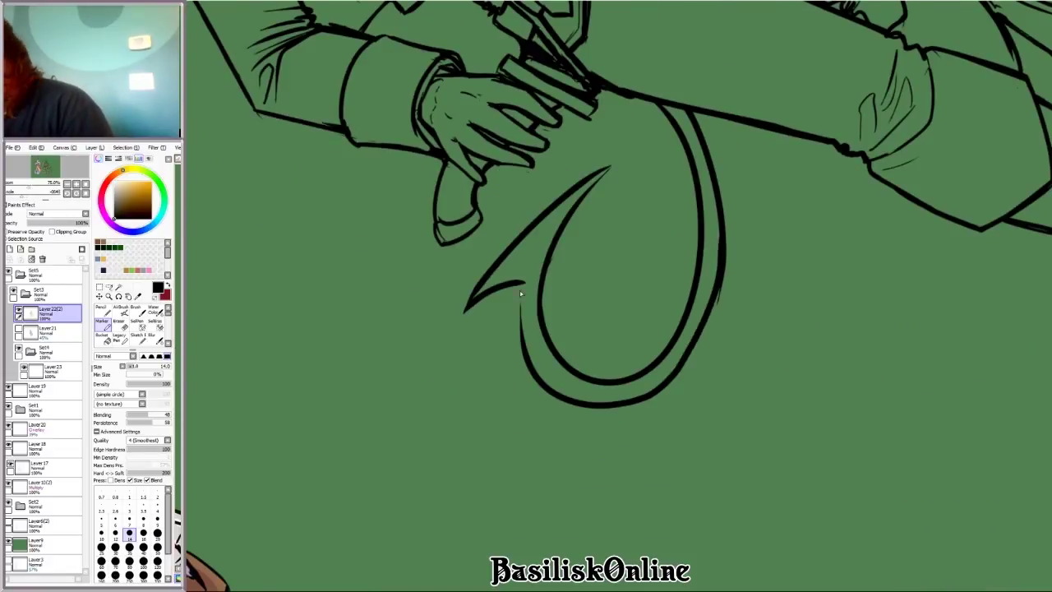
pyautogui.scroll(-3, 568, 412)
pyautogui.moveTo(568, 412); pyautogui.dragTo(838, 511)
pyautogui.scroll(3, 615, 237)
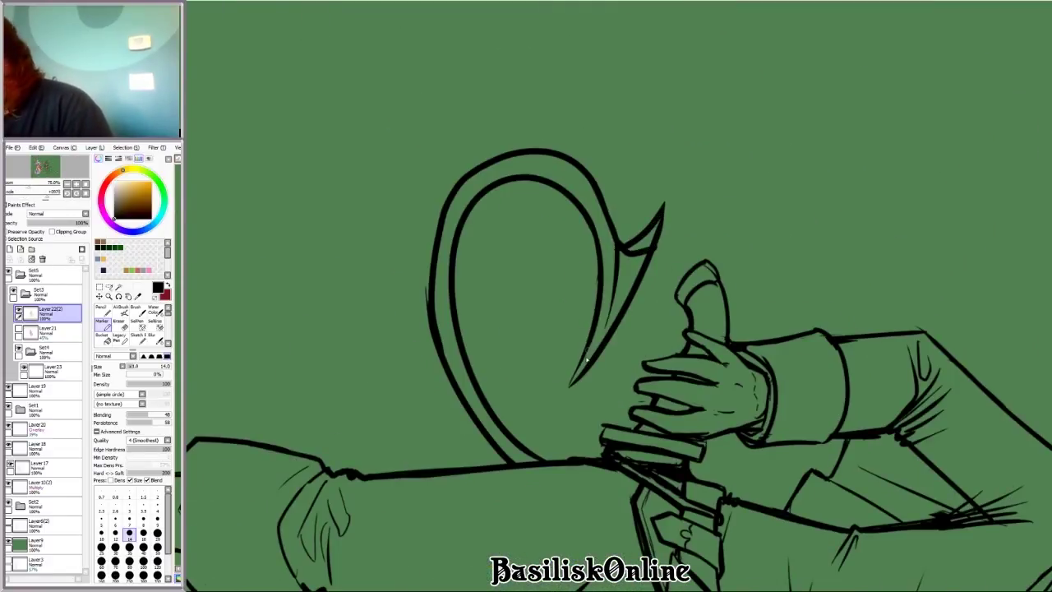
# Step: Erase the overlong point of the tail's barb with the Eraser at size 14
pyautogui.press('e')
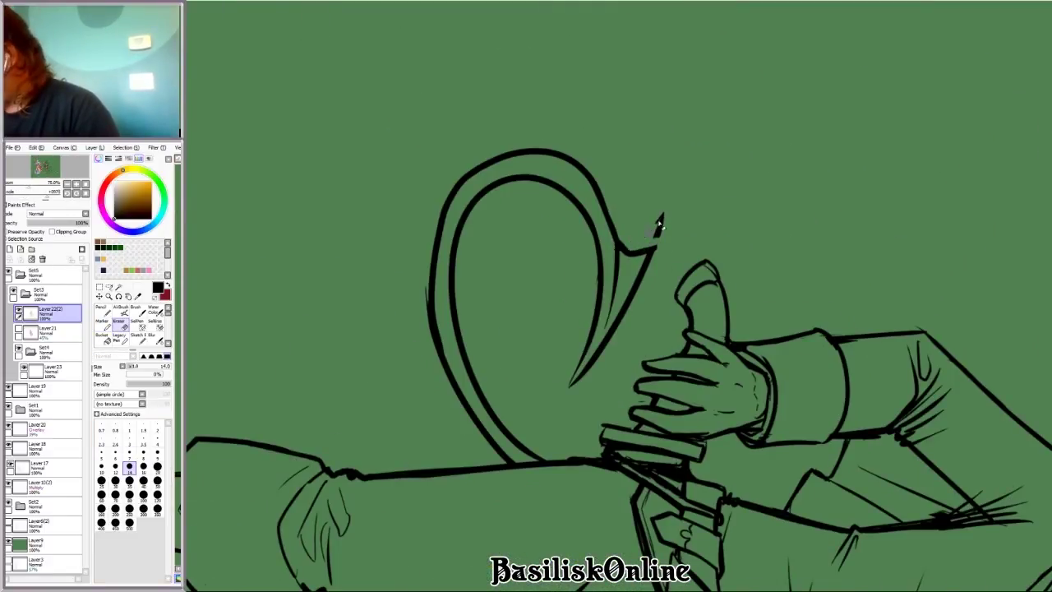
pyautogui.scroll(-5, 630, 238)
pyautogui.moveTo(630, 238); pyautogui.dragTo(833, 230)
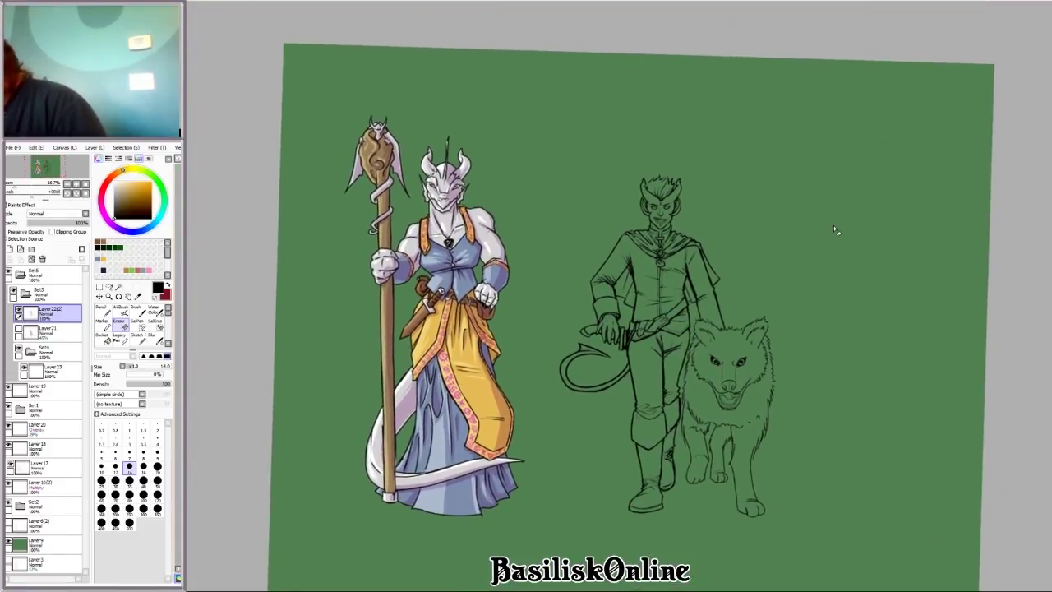
# Step: Fill the swordsman's face, neck, ears and horns with dark red on Layer23, using the Marker at size 35
pyautogui.click(49, 369)
pyautogui.click(103, 322)
pyautogui.scroll(5, 652, 160)
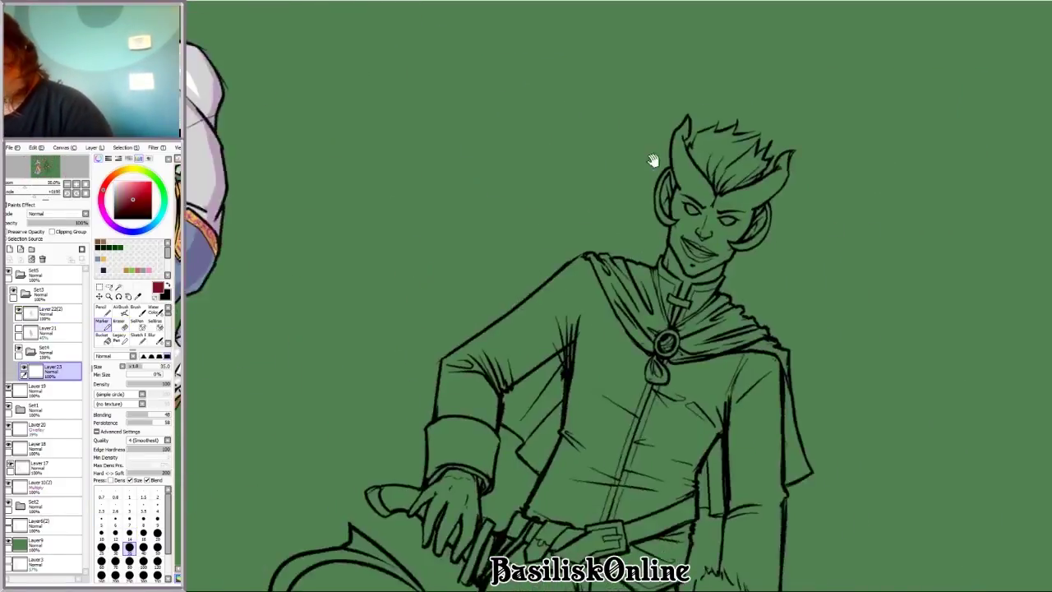
pyautogui.moveTo(573, 355)
pyautogui.mouseDown()
pyautogui.moveTo(608, 460)
pyautogui.moveTo(579, 275)
pyautogui.moveTo(665, 387)
pyautogui.moveTo(715, 349)
pyautogui.moveTo(646, 176)
pyautogui.moveTo(538, 173)
pyautogui.moveTo(559, 255)
pyautogui.moveTo(565, 115)
pyautogui.moveTo(583, 256)
pyautogui.mouseUp()
pyautogui.moveTo(633, 88); pyautogui.dragTo(611, 271)
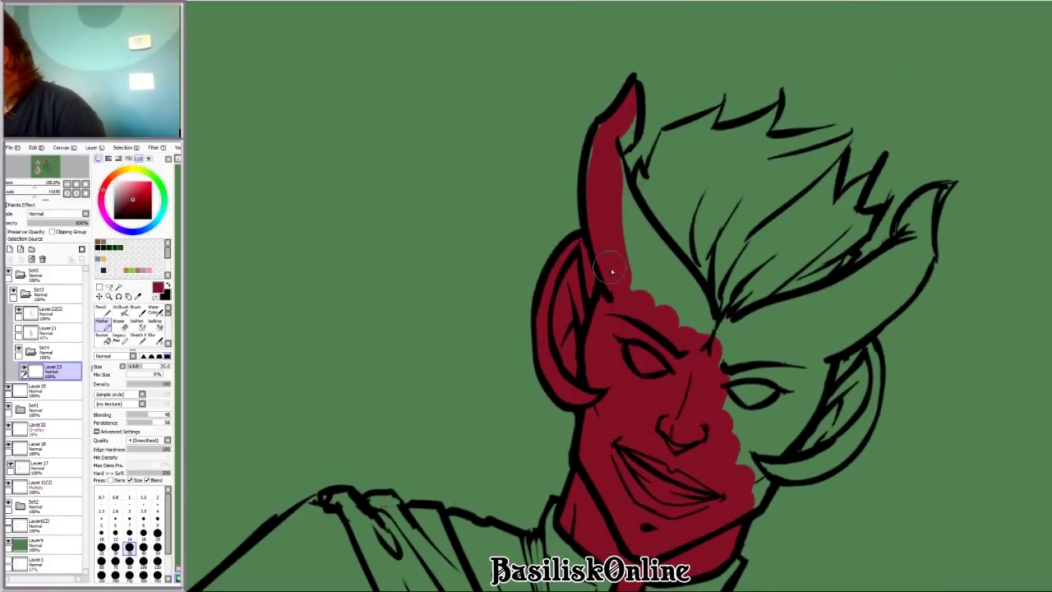
pyautogui.moveTo(611, 152); pyautogui.dragTo(697, 286)
pyautogui.press('Delete')
pyautogui.press('Delete')
pyautogui.moveTo(575, 362)
pyautogui.mouseDown()
pyautogui.moveTo(528, 422)
pyautogui.moveTo(582, 408)
pyautogui.moveTo(622, 336)
pyautogui.moveTo(627, 158)
pyautogui.mouseUp()
pyautogui.moveTo(543, 386)
pyautogui.mouseDown()
pyautogui.moveTo(599, 280)
pyautogui.moveTo(645, 239)
pyautogui.moveTo(650, 325)
pyautogui.mouseUp()
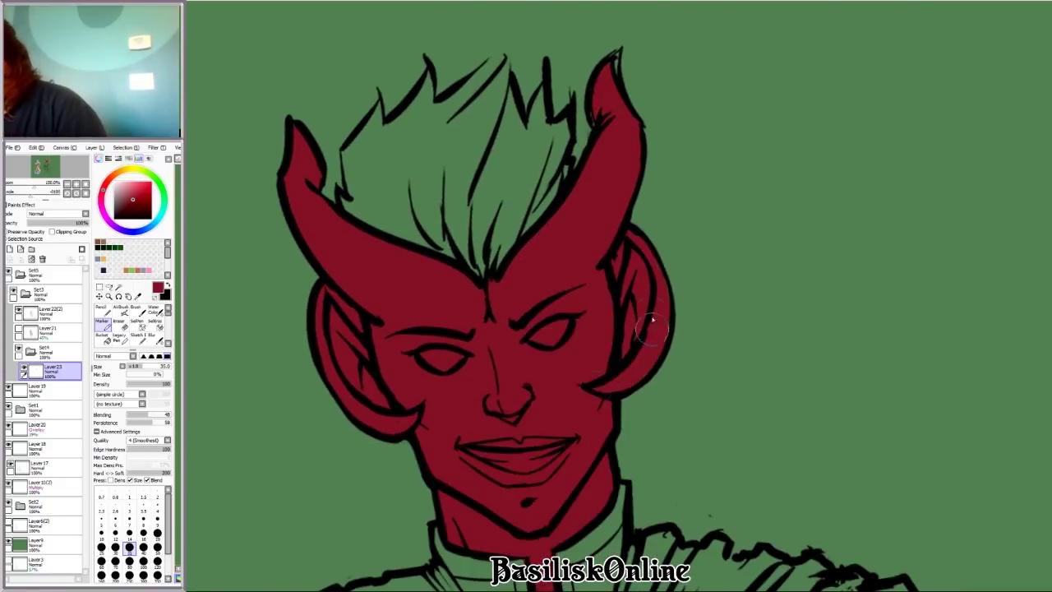
# Step: Paint the bare skin at the collar opening around the clasp dark red, using the Marker at size 14
pyautogui.scroll(-5, 627, 361)
pyautogui.scroll(7, 567, 403)
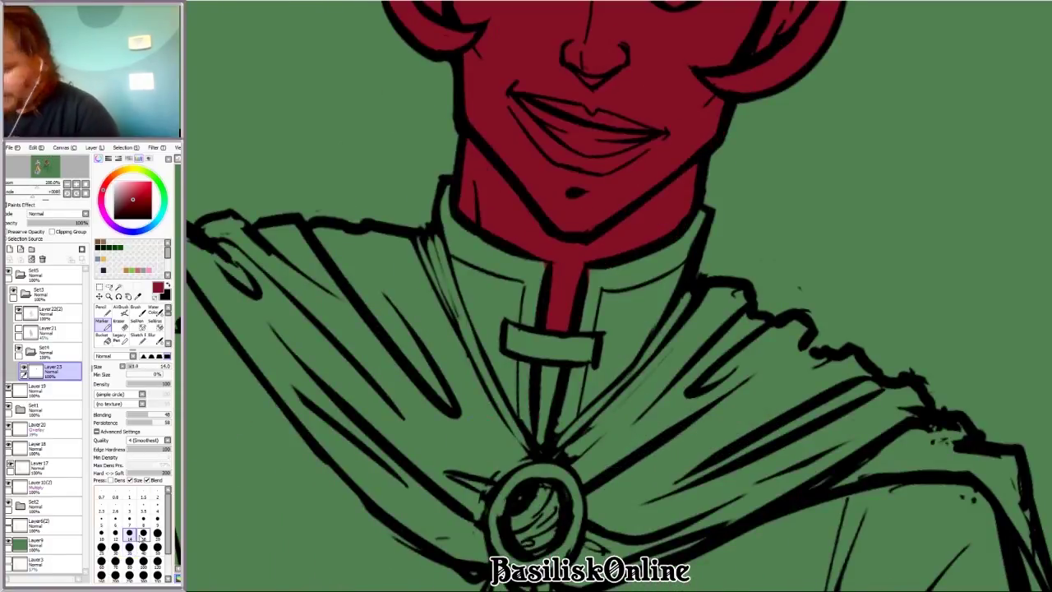
pyautogui.moveTo(550, 370)
pyautogui.mouseDown()
pyautogui.moveTo(564, 406)
pyautogui.moveTo(585, 329)
pyautogui.moveTo(560, 383)
pyautogui.mouseUp()
pyautogui.scroll(-5, 564, 406)
# Step: Fill the tail with dark red using the Marker at size 35, and clean up the colour around its tip with the Eraser
pyautogui.scroll(6, 586, 330)
pyautogui.scroll(3, 572, 441)
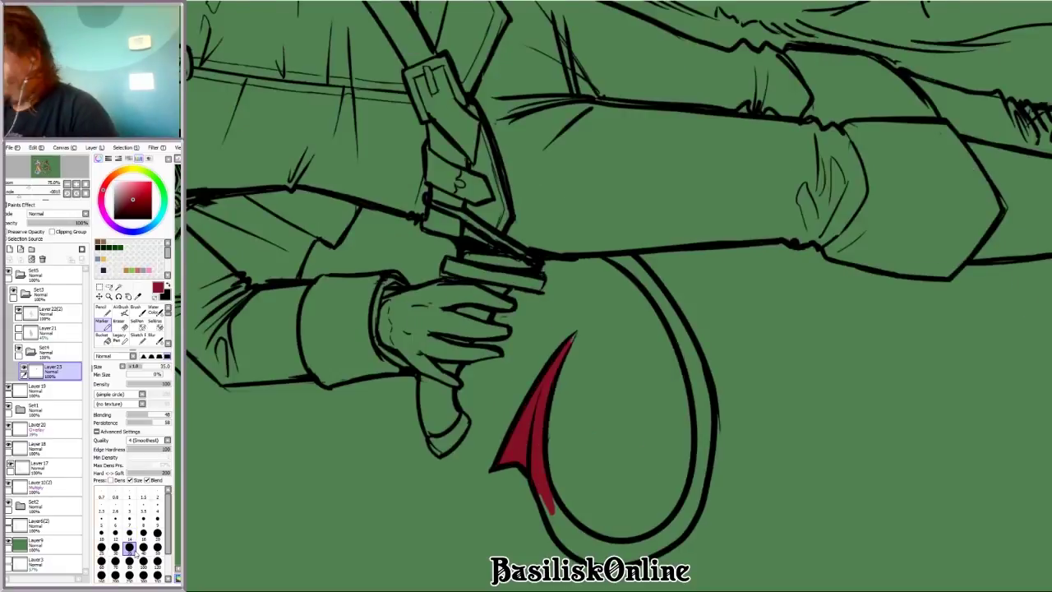
pyautogui.moveTo(460, 447)
pyautogui.mouseDown()
pyautogui.moveTo(469, 497)
pyautogui.moveTo(518, 538)
pyautogui.moveTo(561, 535)
pyautogui.moveTo(654, 387)
pyautogui.moveTo(636, 278)
pyautogui.mouseUp()
pyautogui.press('e')
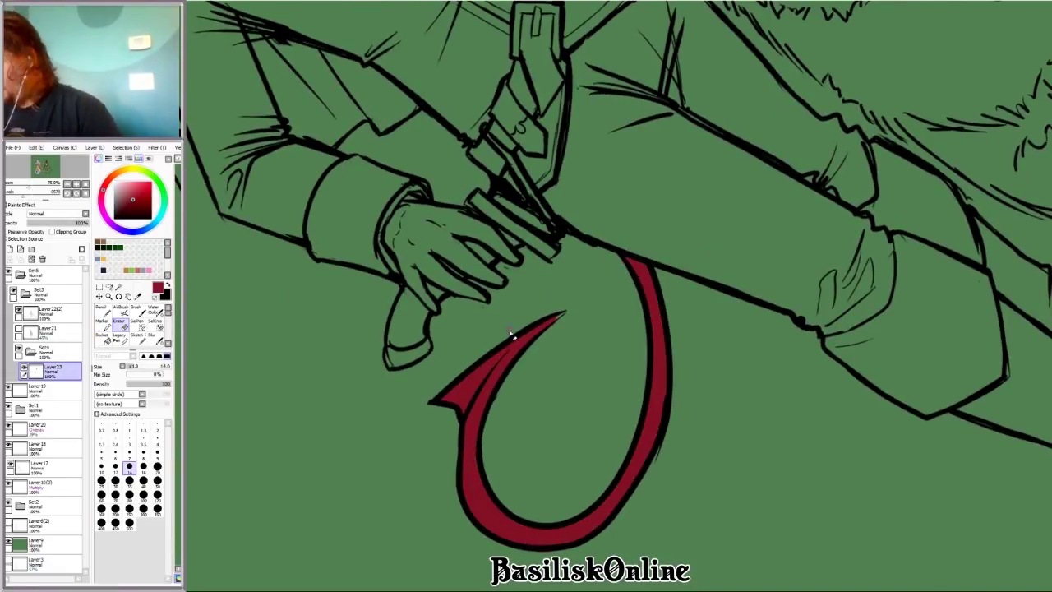
pyautogui.scroll(2, 470, 359)
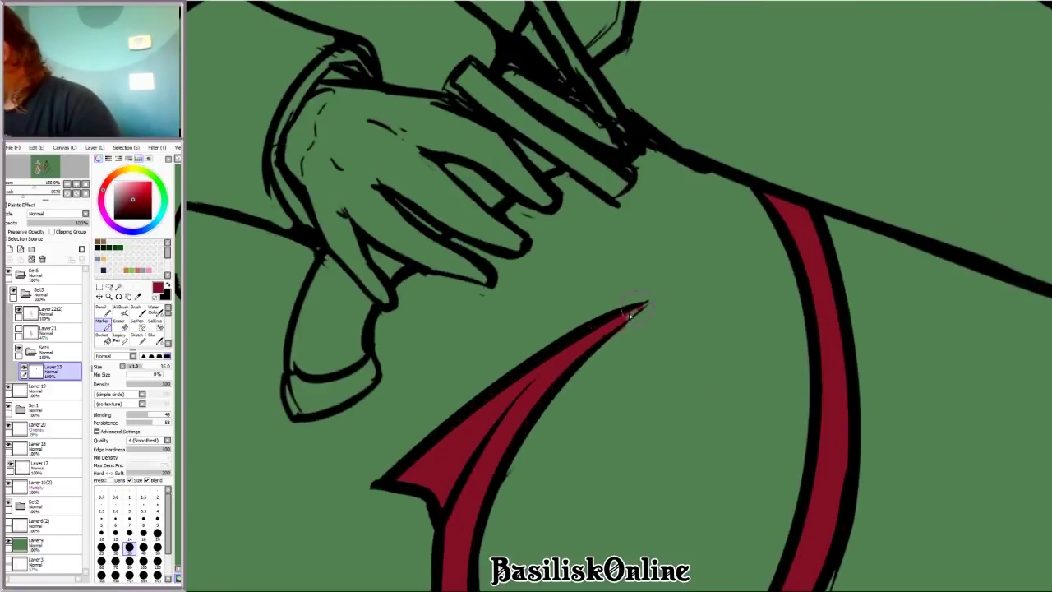
# Step: Paint the horned figure's gloved-looking hand and fingers dark red on the skin colour layer with the Marker
pyautogui.click(50, 370)
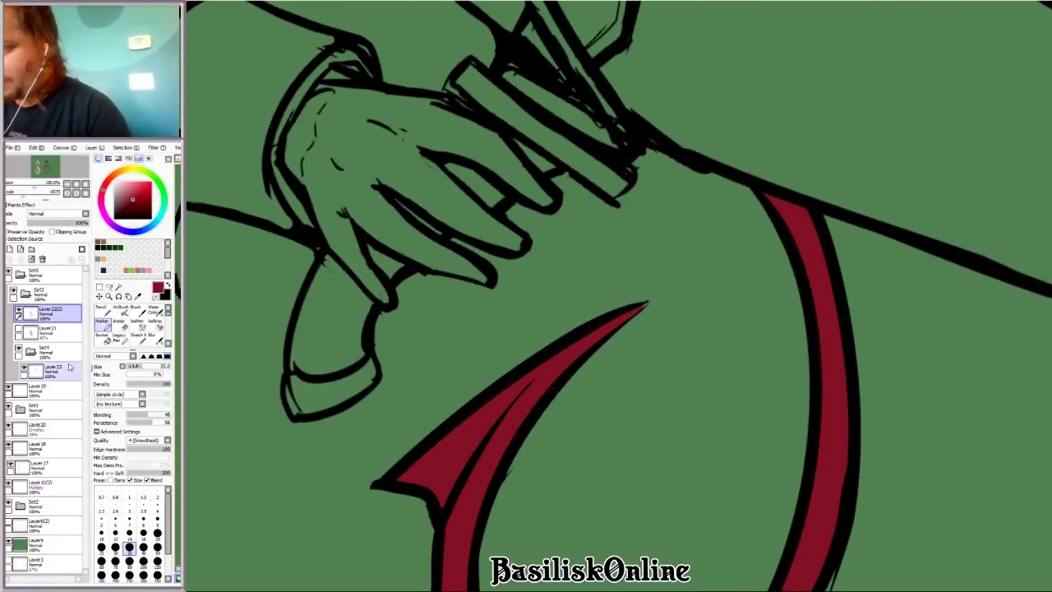
pyautogui.moveTo(341, 90); pyautogui.dragTo(316, 176)
pyautogui.moveTo(464, 361)
pyautogui.mouseDown()
pyautogui.moveTo(511, 307)
pyautogui.moveTo(633, 255)
pyautogui.mouseUp()
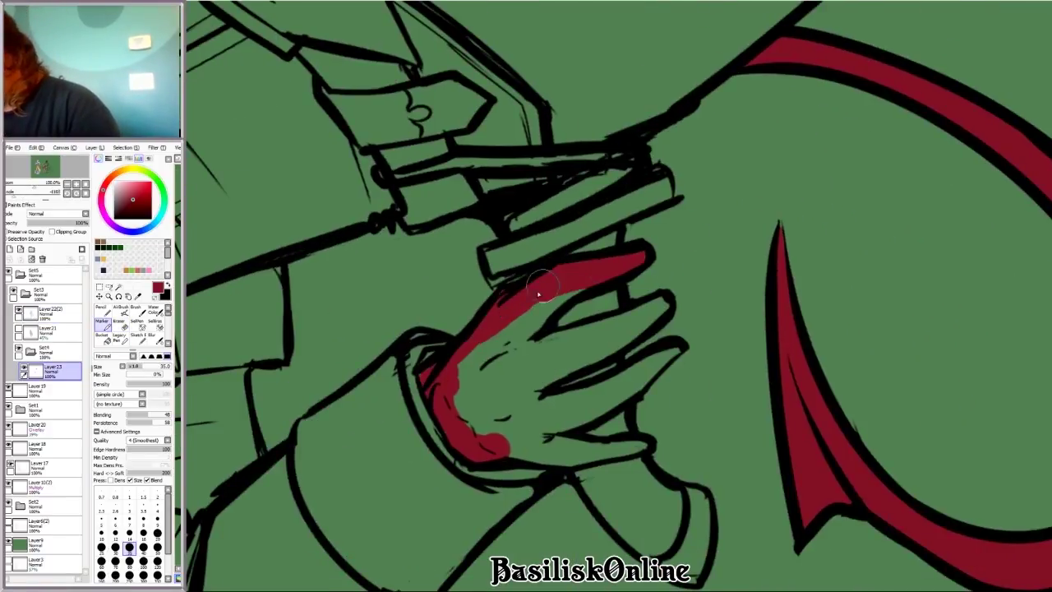
pyautogui.moveTo(542, 279); pyautogui.dragTo(464, 395)
pyautogui.press('Delete')
pyautogui.press('Delete')
pyautogui.moveTo(635, 316)
pyautogui.mouseDown()
pyautogui.moveTo(656, 294)
pyautogui.moveTo(557, 478)
pyautogui.mouseUp()
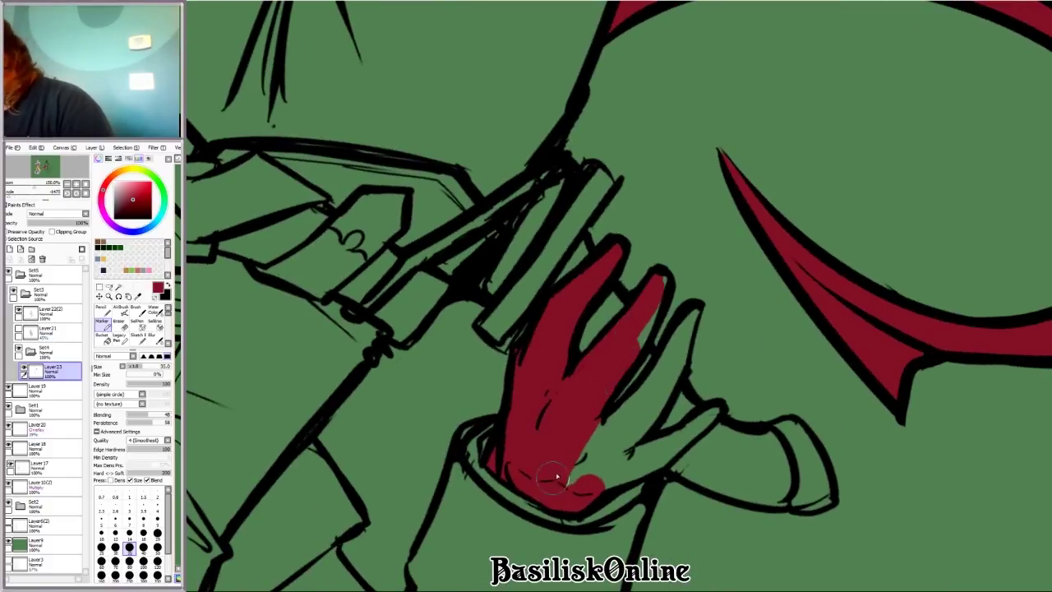
pyautogui.moveTo(665, 316)
pyautogui.mouseDown()
pyautogui.moveTo(682, 336)
pyautogui.moveTo(654, 407)
pyautogui.moveTo(546, 492)
pyautogui.moveTo(665, 439)
pyautogui.moveTo(623, 467)
pyautogui.mouseUp()
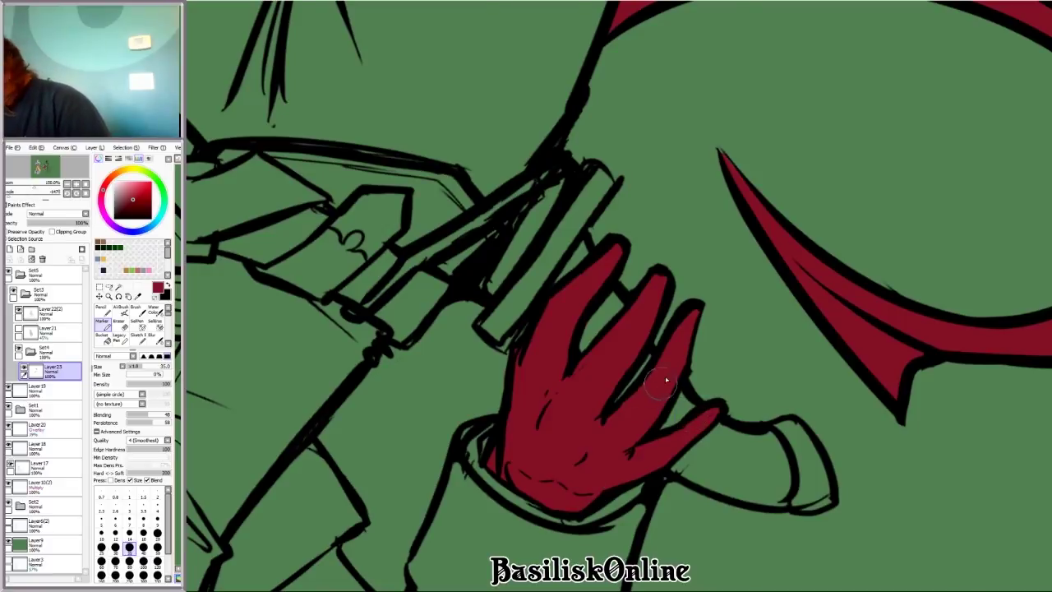
# Step: Fill the horned figure's hair with pale lavender on a new layer below the skin layer, using the Marker
pyautogui.scroll(-5, 666, 380)
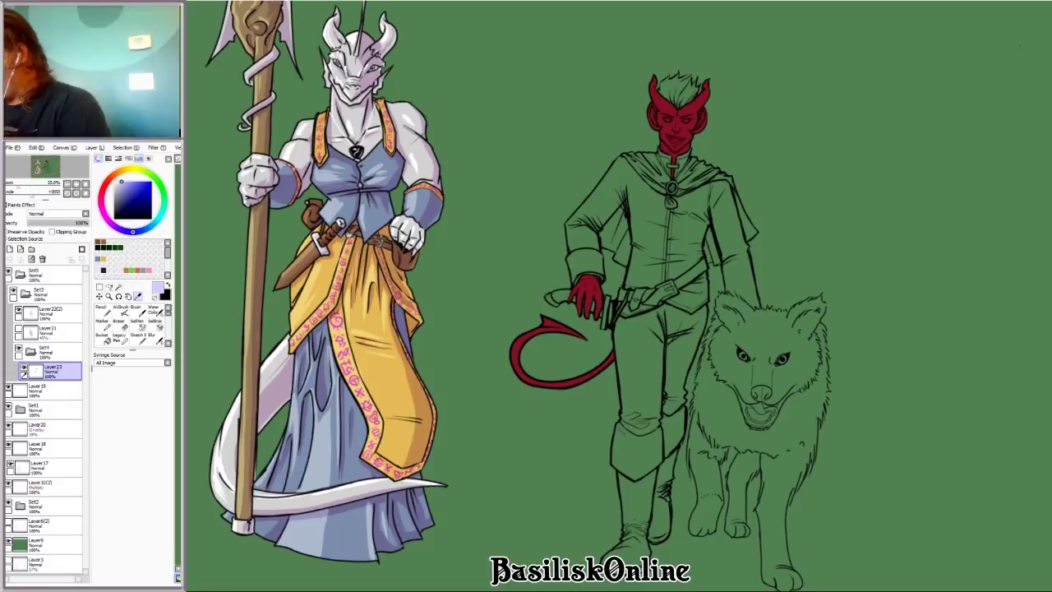
pyautogui.scroll(2, 616, 296)
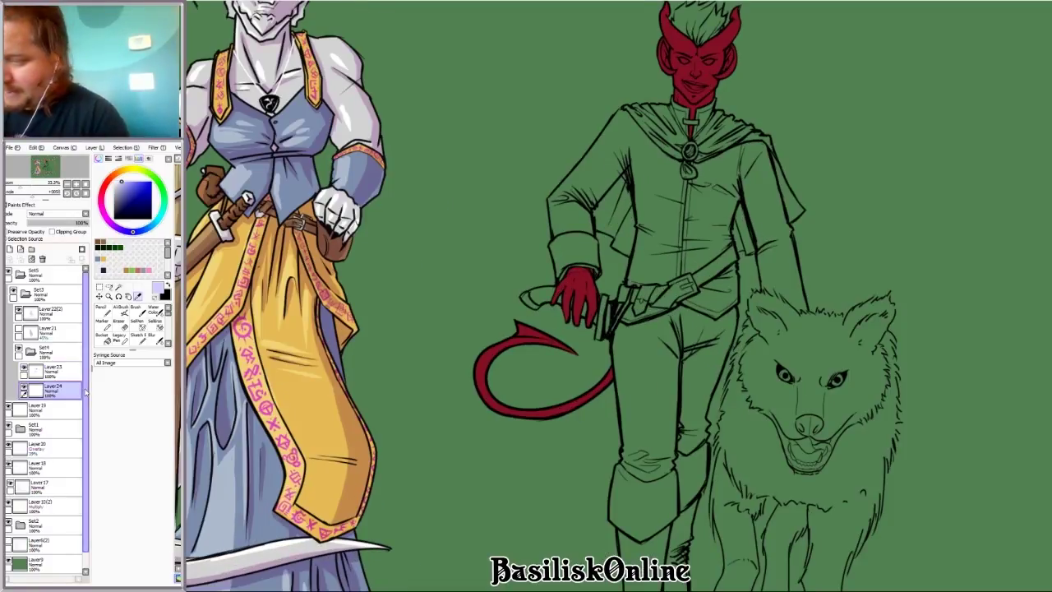
pyautogui.click(102, 321)
pyautogui.scroll(5, 511, 218)
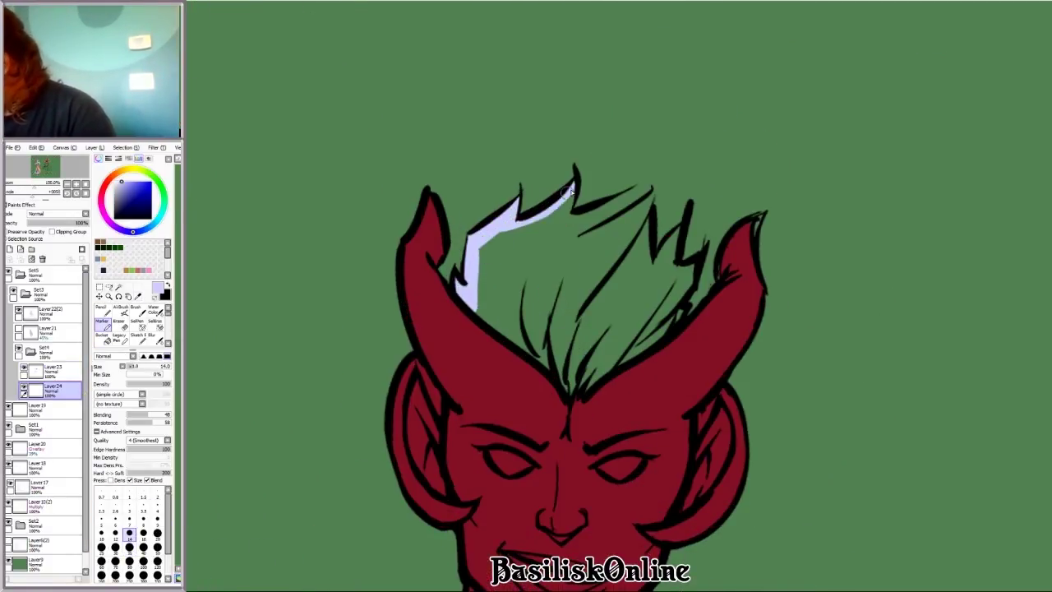
pyautogui.moveTo(570, 191)
pyautogui.mouseDown()
pyautogui.moveTo(563, 237)
pyautogui.moveTo(642, 220)
pyautogui.moveTo(665, 329)
pyautogui.moveTo(575, 386)
pyautogui.mouseUp()
pyautogui.click(129, 547)
pyautogui.moveTo(518, 247)
pyautogui.mouseDown()
pyautogui.moveTo(493, 328)
pyautogui.moveTo(612, 260)
pyautogui.moveTo(580, 374)
pyautogui.mouseUp()
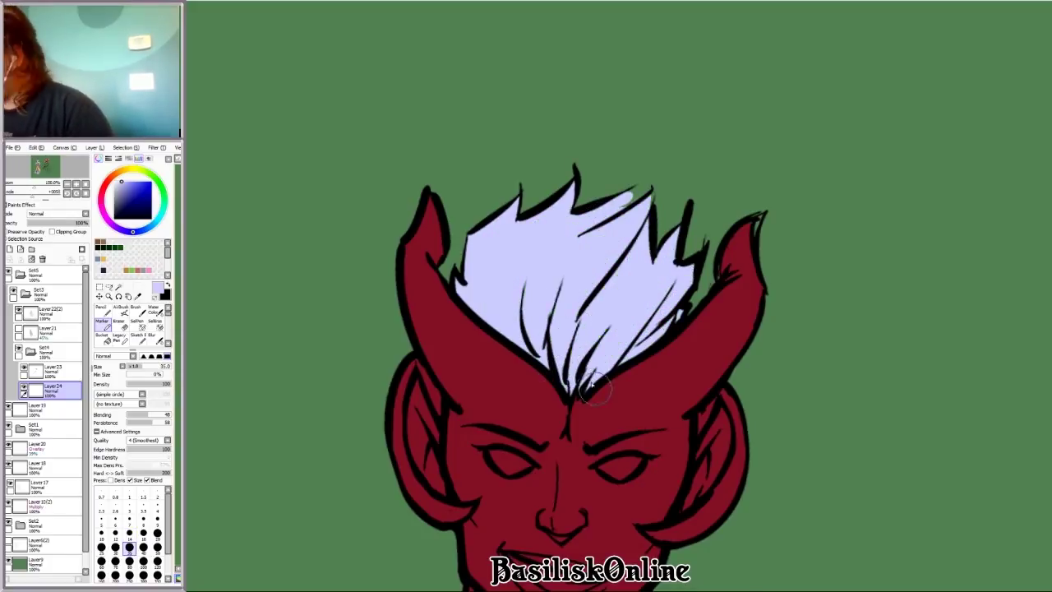
# Step: On a new layer above the skin, paint the eyes light grey and the teeth white with a size 7 Marker
pyautogui.scroll(-3, 575, 329)
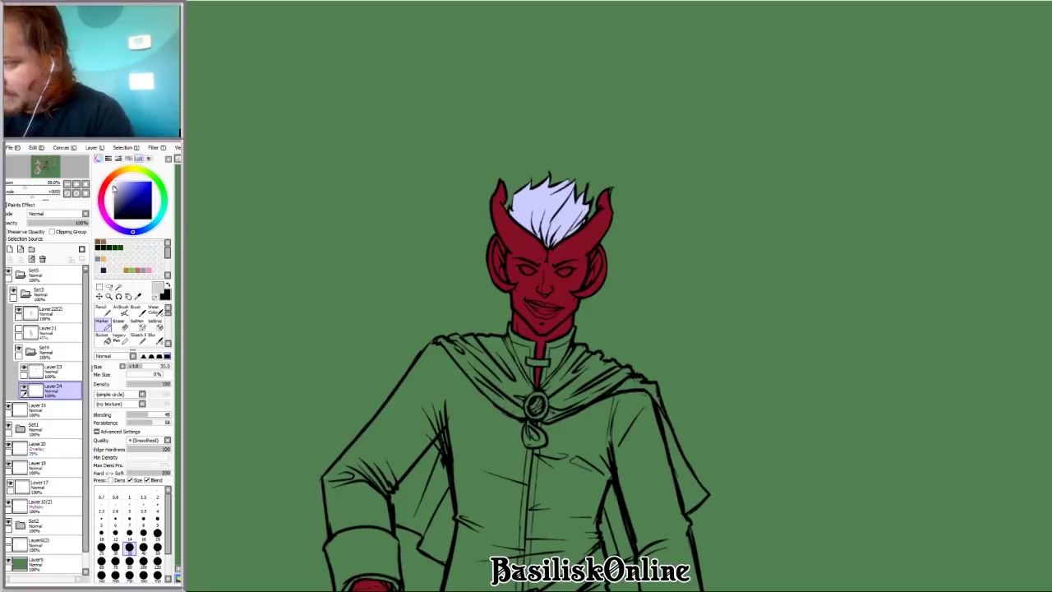
pyautogui.click(129, 518)
pyautogui.press('Delete')
pyautogui.press('Delete')
pyautogui.press('Delete')
pyautogui.scroll(5, 575, 329)
pyautogui.click(31, 249)
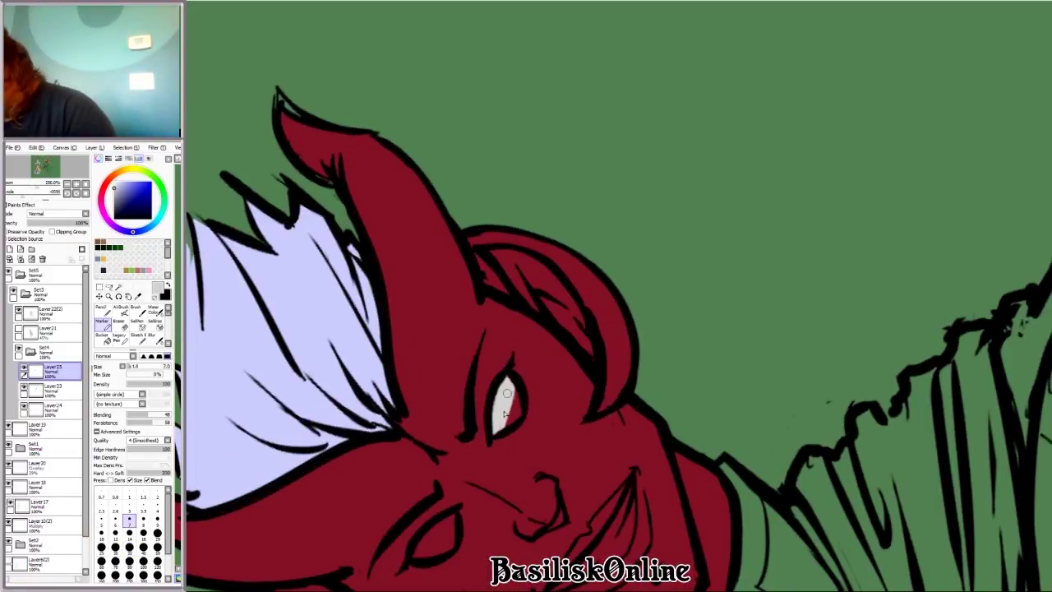
pyautogui.moveTo(529, 401); pyautogui.dragTo(553, 259)
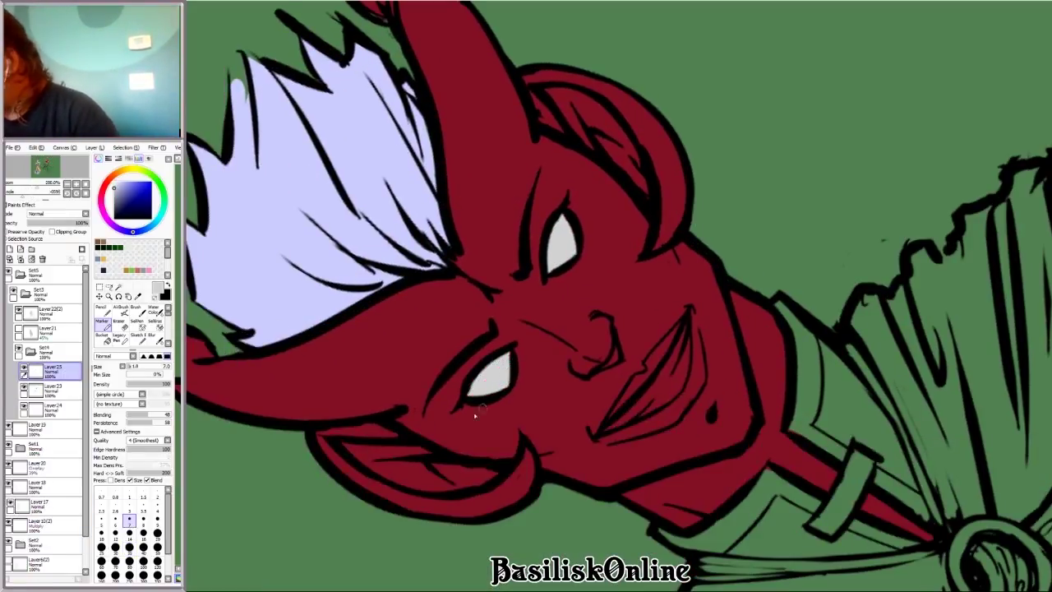
pyautogui.moveTo(634, 415); pyautogui.dragTo(676, 355)
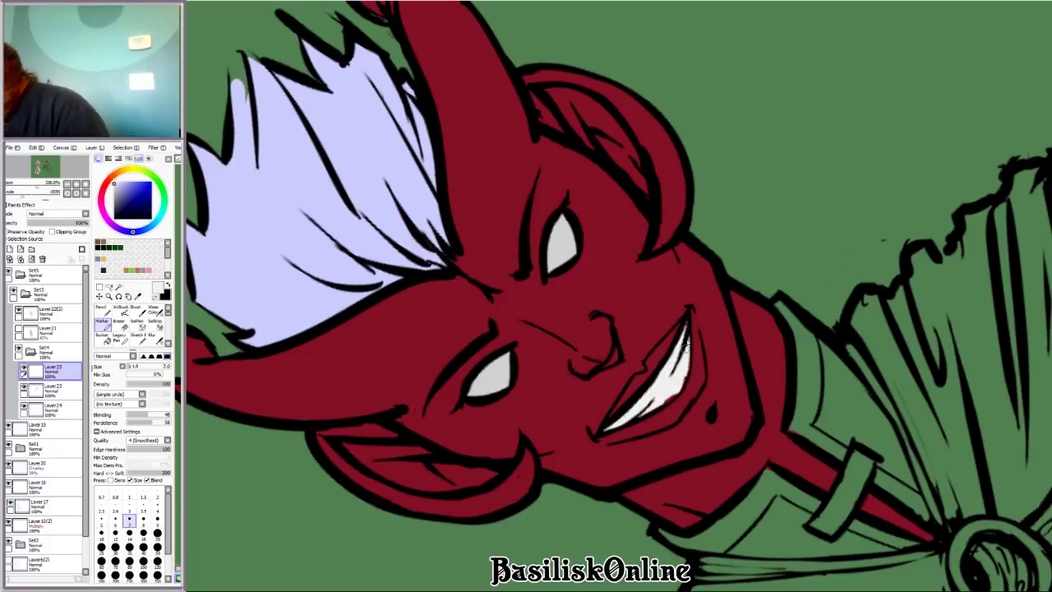
pyautogui.scroll(-2, 586, 443)
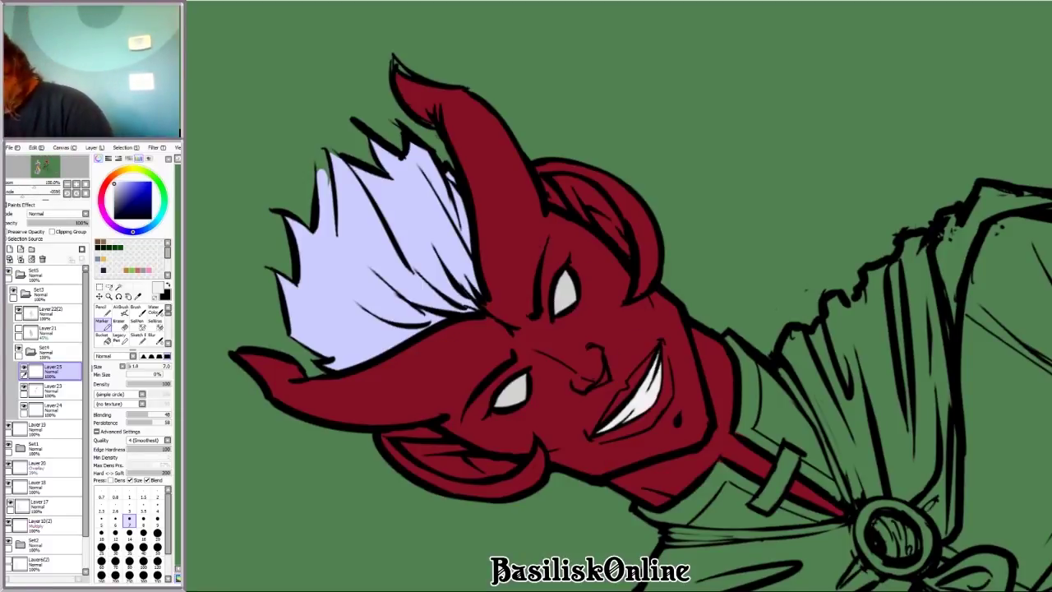
# Step: On a layer at the bottom of the colour folder, fill the collar panels dark grey with a size 14 Marker
pyautogui.press('Home')
pyautogui.scroll(-4, 690, 162)
pyautogui.moveTo(50, 370); pyautogui.dragTo(49, 411)
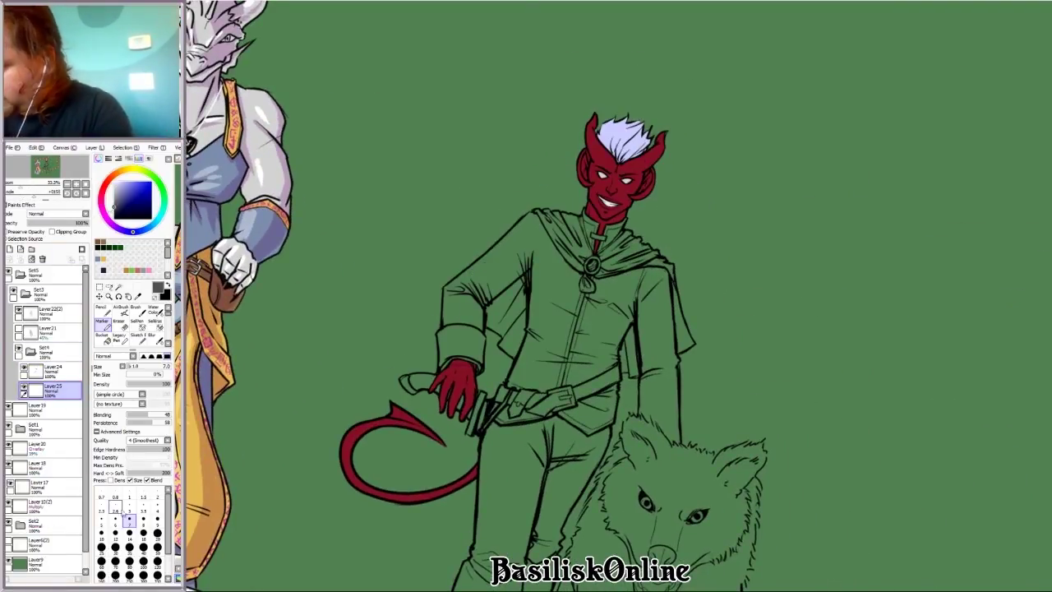
pyautogui.scroll(5, 570, 211)
pyautogui.moveTo(640, 329)
pyautogui.mouseDown()
pyautogui.moveTo(714, 327)
pyautogui.moveTo(670, 368)
pyautogui.moveTo(652, 326)
pyautogui.moveTo(695, 510)
pyautogui.mouseUp()
pyautogui.scroll(-5, 714, 330)
pyautogui.scroll(5, 660, 318)
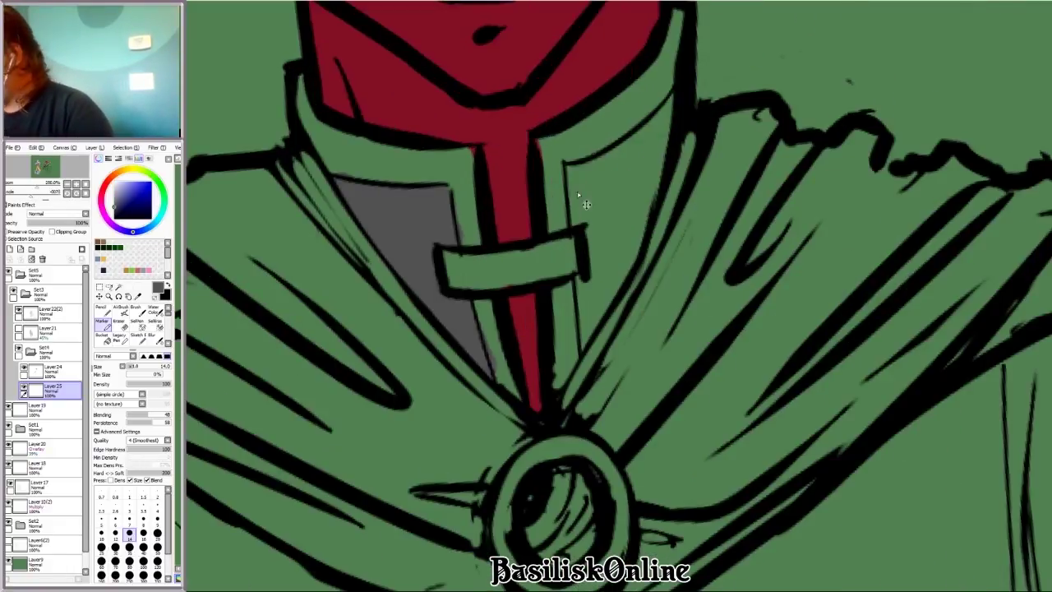
pyautogui.moveTo(577, 192)
pyautogui.mouseDown()
pyautogui.moveTo(668, 100)
pyautogui.moveTo(679, 109)
pyautogui.moveTo(640, 214)
pyautogui.moveTo(580, 291)
pyautogui.moveTo(589, 189)
pyautogui.mouseUp()
pyautogui.scroll(-4, 589, 188)
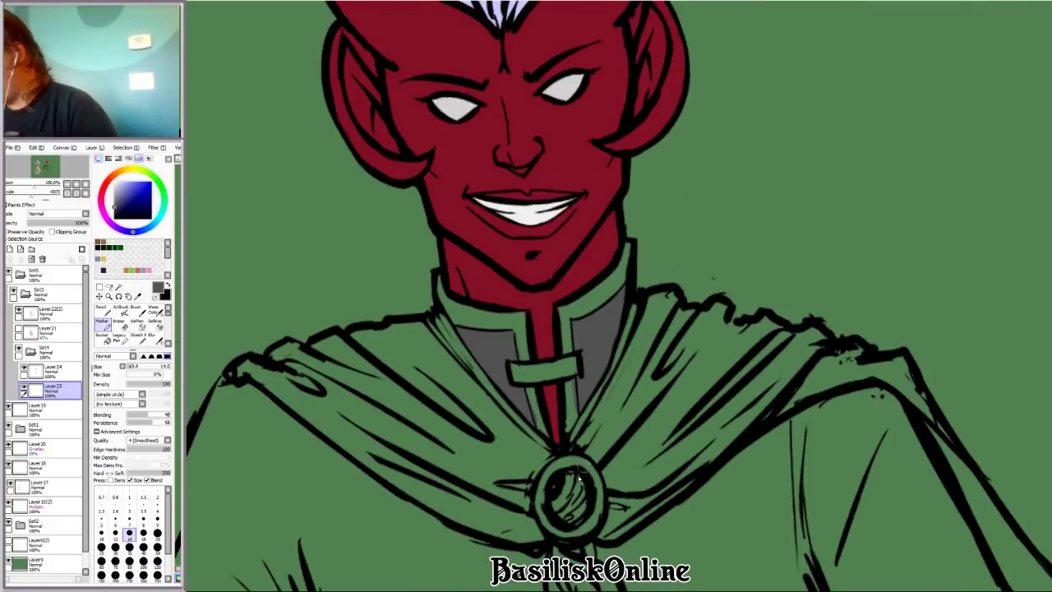
pyautogui.moveTo(575, 534)
pyautogui.mouseDown()
pyautogui.moveTo(518, 140)
pyautogui.moveTo(563, 190)
pyautogui.mouseUp()
pyautogui.click(362, 329)
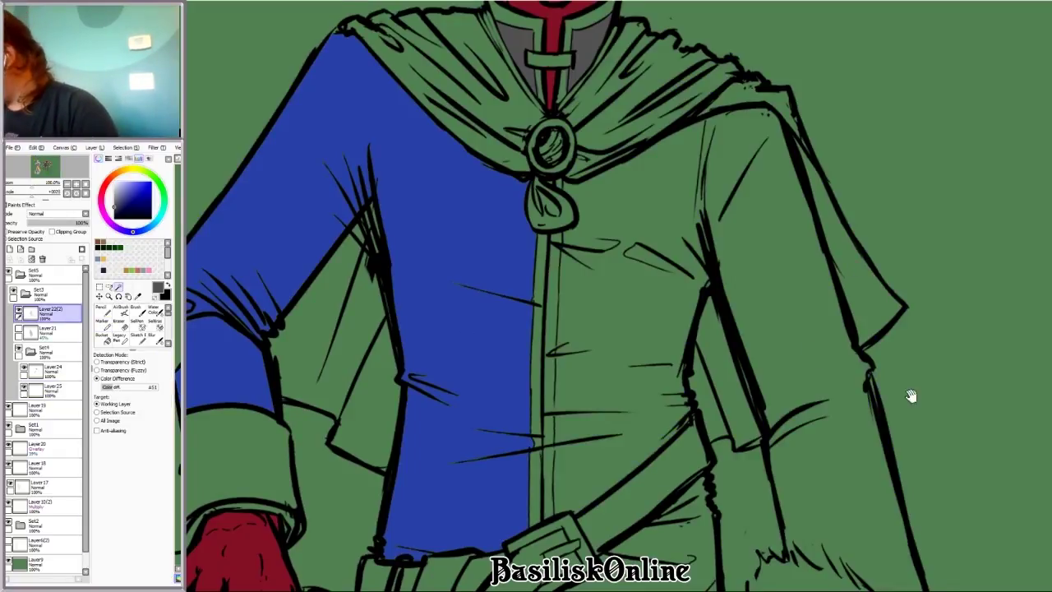
pyautogui.moveTo(909, 395); pyautogui.dragTo(786, 189)
pyautogui.hotkey('ctrl', 'z')
# Step: Close the sleeve's open end above the wolf's head with a black line on the top line-art layer, and restore dark grey as the colour
pyautogui.click(101, 322)
pyautogui.scroll(5, 617, 296)
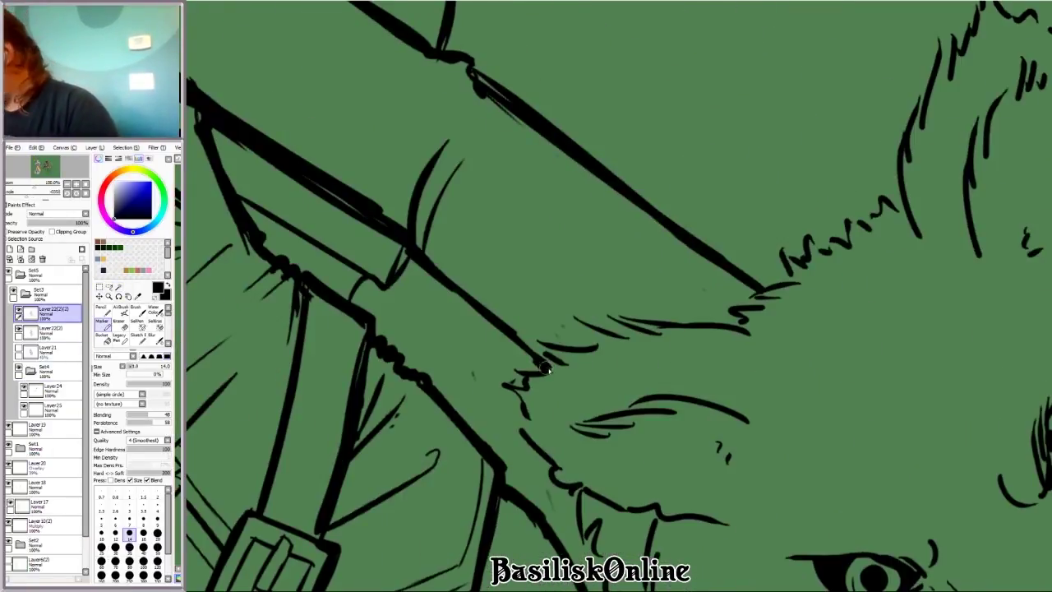
pyautogui.click(155, 270)
pyautogui.click(127, 231)
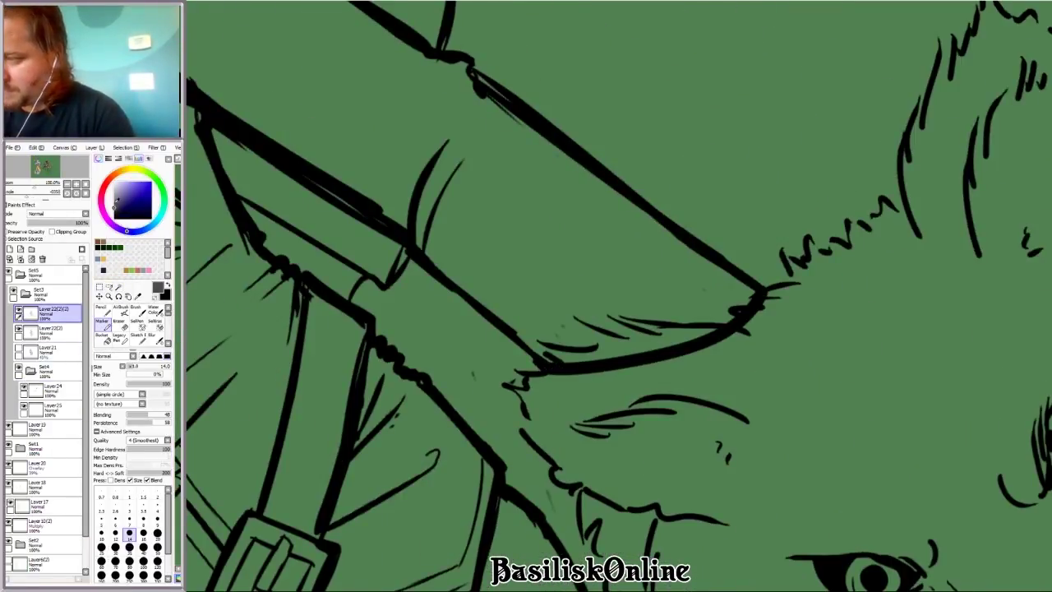
# Step: Select both halves of the jacket, the sleeves and the trousers with the Magic Wand
pyautogui.scroll(-5, 616, 295)
pyautogui.click(102, 336)
pyautogui.scroll(4, 608, 288)
pyautogui.click(608, 289)
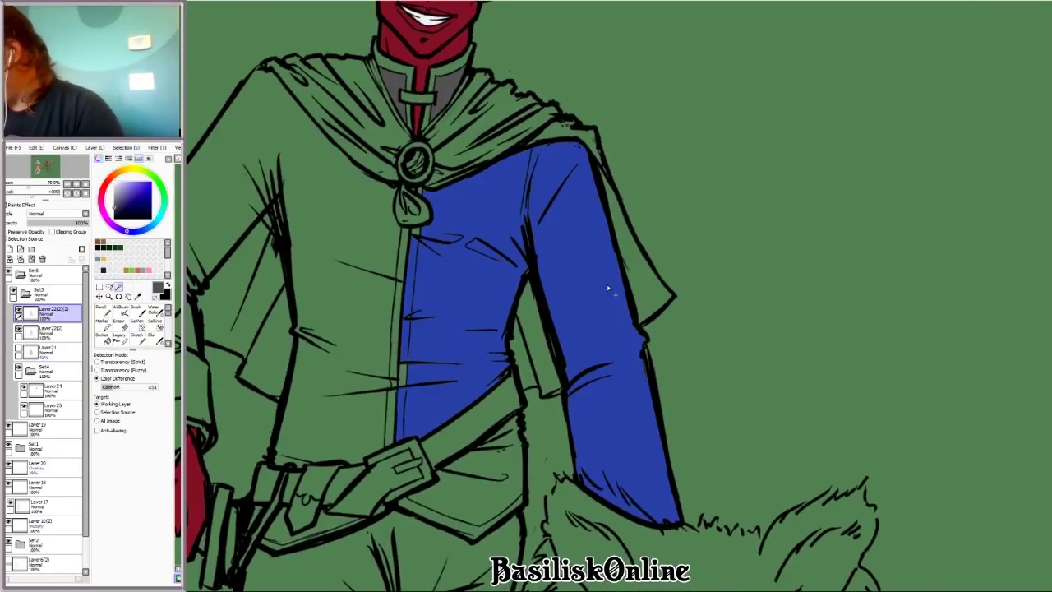
pyautogui.click(362, 321)
pyautogui.scroll(-3, 361, 321)
pyautogui.scroll(-2, 575, 329)
pyautogui.click(427, 493)
pyautogui.scroll(-2, 753, 253)
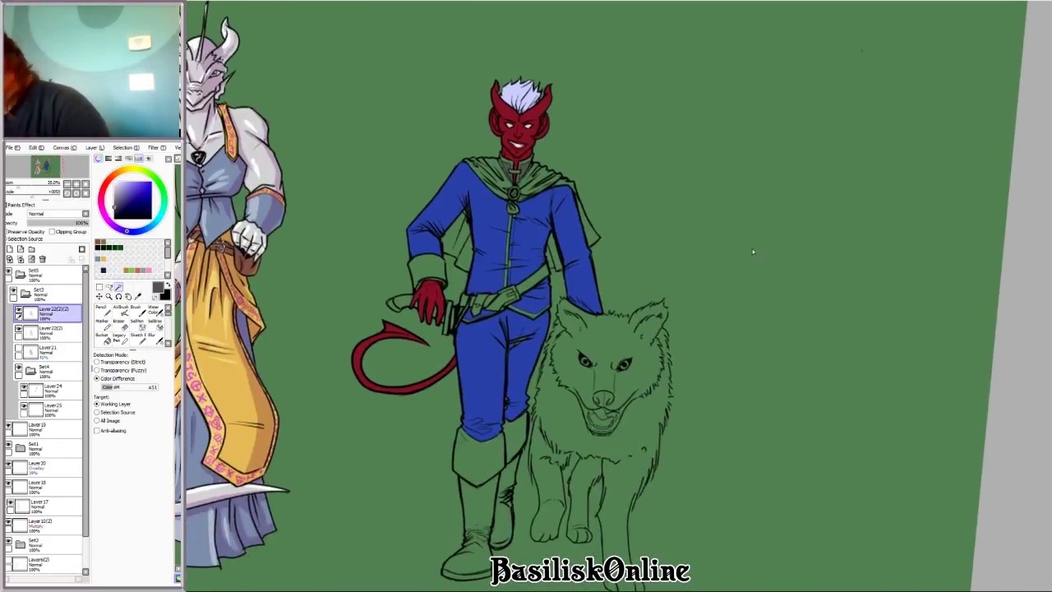
# Step: Fill the selected jacket and trousers with dark grey on the bottom clothing layer and clear the selection
pyautogui.press('End')
pyautogui.click(50, 408)
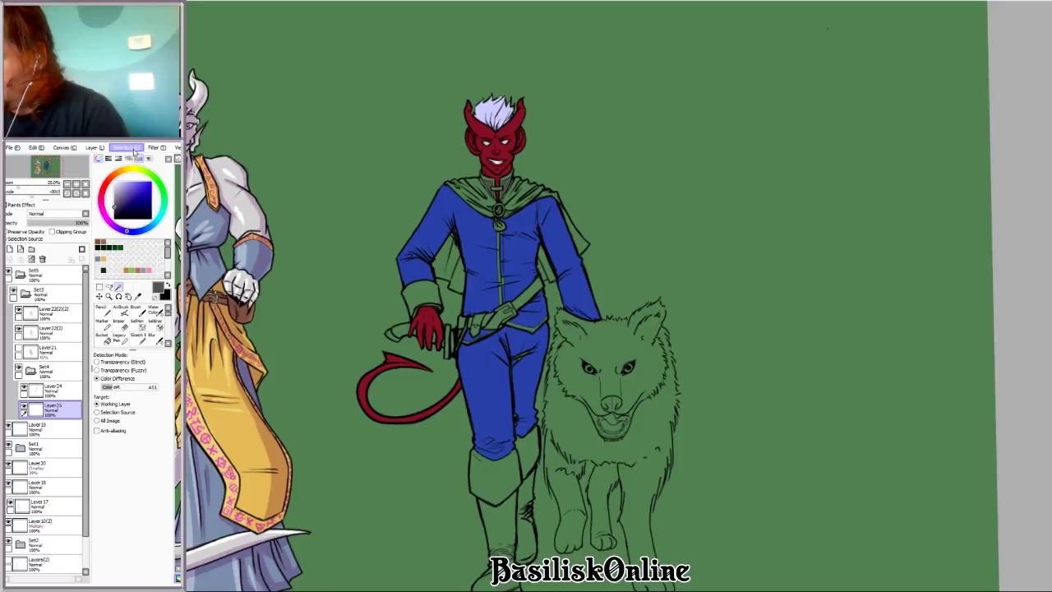
pyautogui.press('Delete')
pyautogui.click(102, 323)
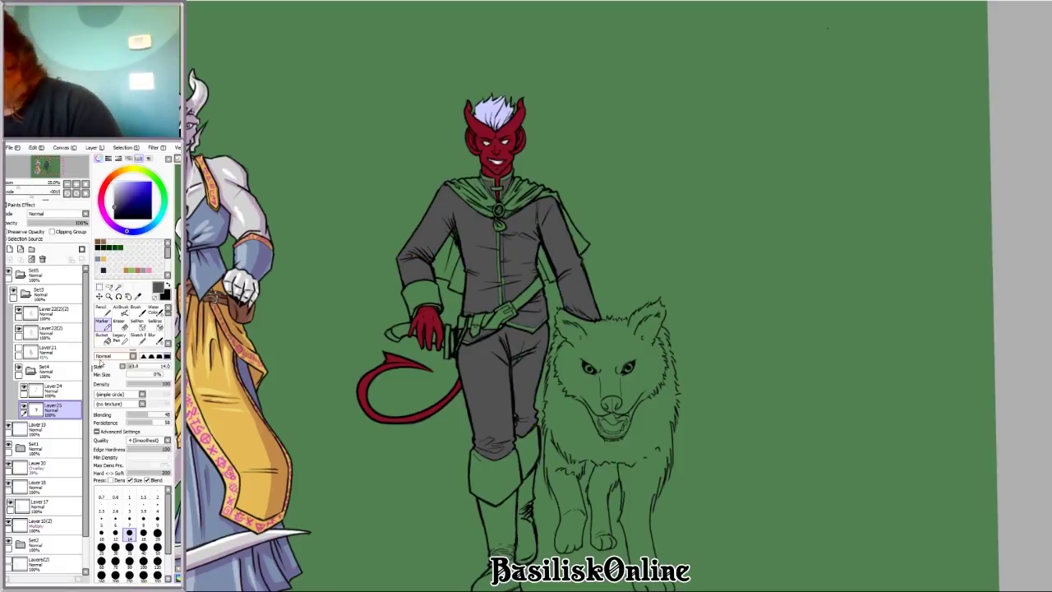
# Step: Darken the clothing by filling a new clipping layer with a deeper grey and merge it into the clothing layer
pyautogui.scroll(2, 523, 337)
pyautogui.scroll(-3, 523, 337)
pyautogui.click(9, 248)
pyautogui.click(102, 336)
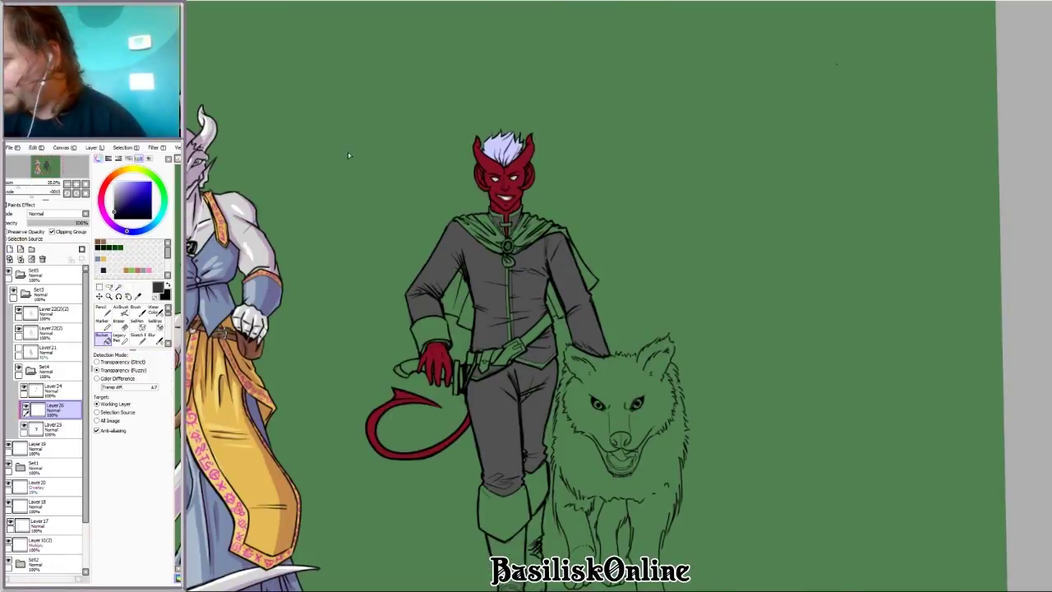
pyautogui.click(501, 279)
# Step: On a new layer above the clothing, paint the trim on the left half of the collar white with the Marker
pyautogui.click(102, 321)
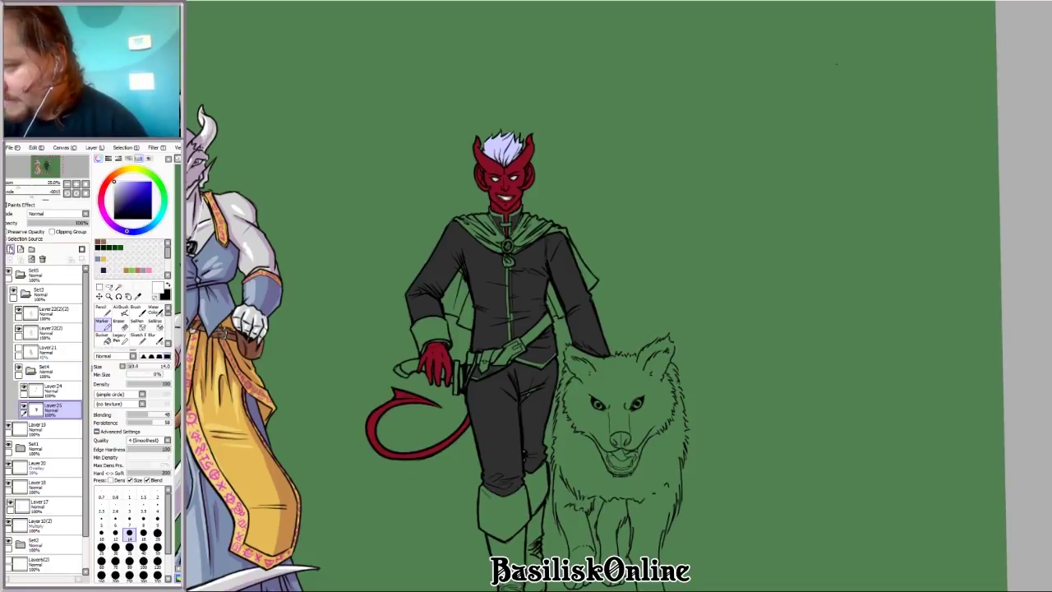
pyautogui.press('Delete')
pyautogui.press('Delete')
pyautogui.press('Delete')
pyautogui.press('Delete')
pyautogui.press('Delete')
pyautogui.press('Delete')
pyautogui.scroll(5, 641, 176)
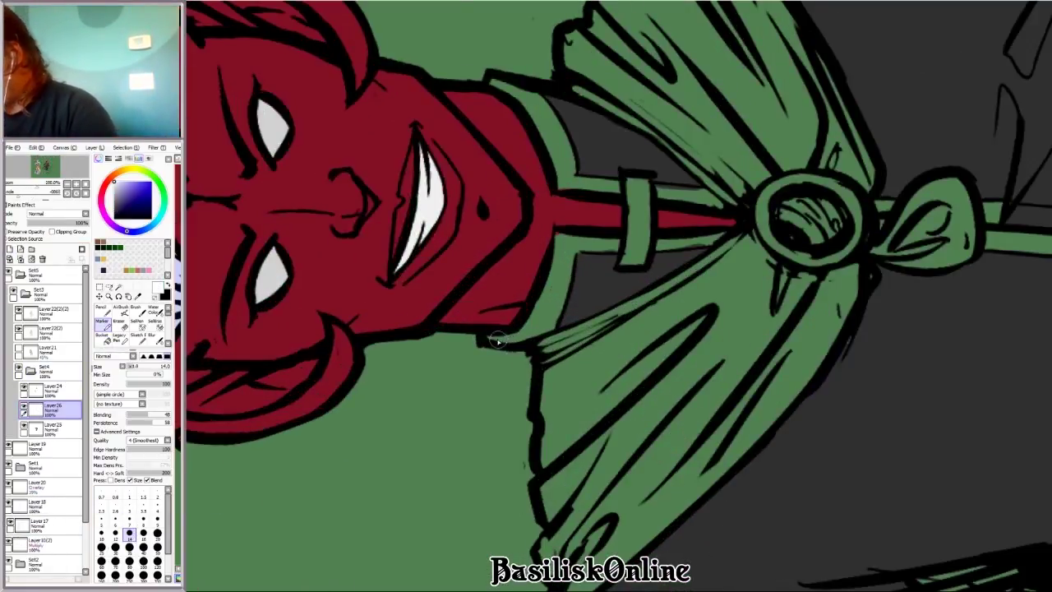
pyautogui.moveTo(492, 339)
pyautogui.mouseDown()
pyautogui.moveTo(542, 296)
pyautogui.moveTo(556, 251)
pyautogui.moveTo(591, 272)
pyautogui.mouseUp()
pyautogui.press('Delete')
pyautogui.press('Delete')
pyautogui.press('Delete')
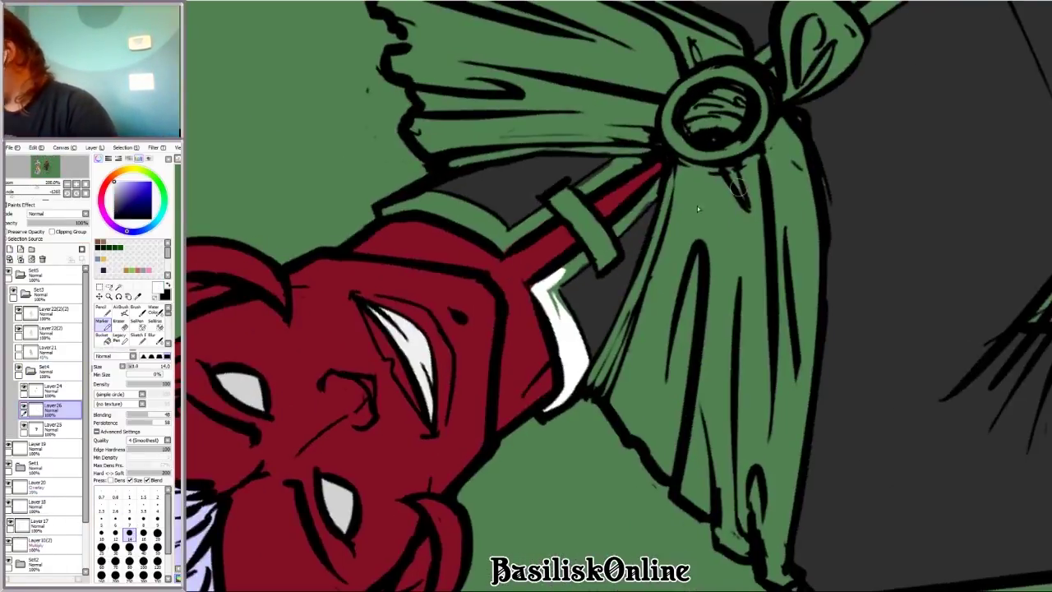
pyautogui.moveTo(657, 186); pyautogui.dragTo(569, 274)
pyautogui.press('End')
pyautogui.press('End')
pyautogui.press('End')
pyautogui.press('End')
pyautogui.press('End')
pyautogui.press('End')
pyautogui.press('End')
pyautogui.press('End')
pyautogui.press('End')
# Step: Paint the trim on the right half of the collar and the clasp across the neck opening white
pyautogui.moveTo(506, 287); pyautogui.dragTo(538, 185)
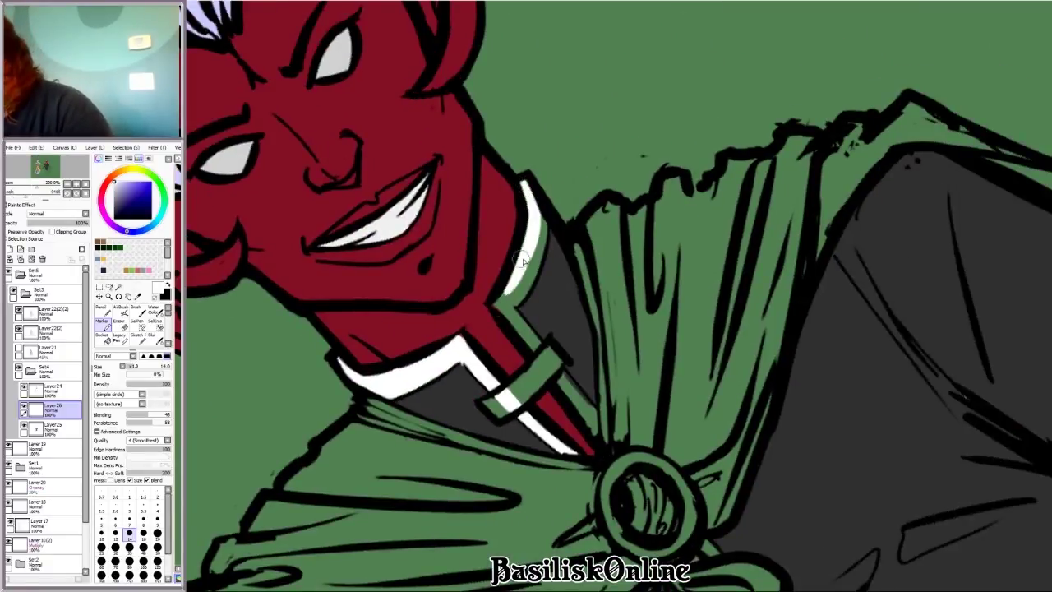
pyautogui.moveTo(497, 316); pyautogui.dragTo(538, 230)
pyautogui.press('End')
pyautogui.press('End')
pyautogui.press('End')
pyautogui.scroll(2, 501, 350)
pyautogui.moveTo(501, 350)
pyautogui.mouseDown()
pyautogui.moveTo(543, 296)
pyautogui.moveTo(534, 271)
pyautogui.mouseUp()
pyautogui.press('Delete')
pyautogui.press('Delete')
pyautogui.press('Delete')
pyautogui.scroll(-4, 534, 329)
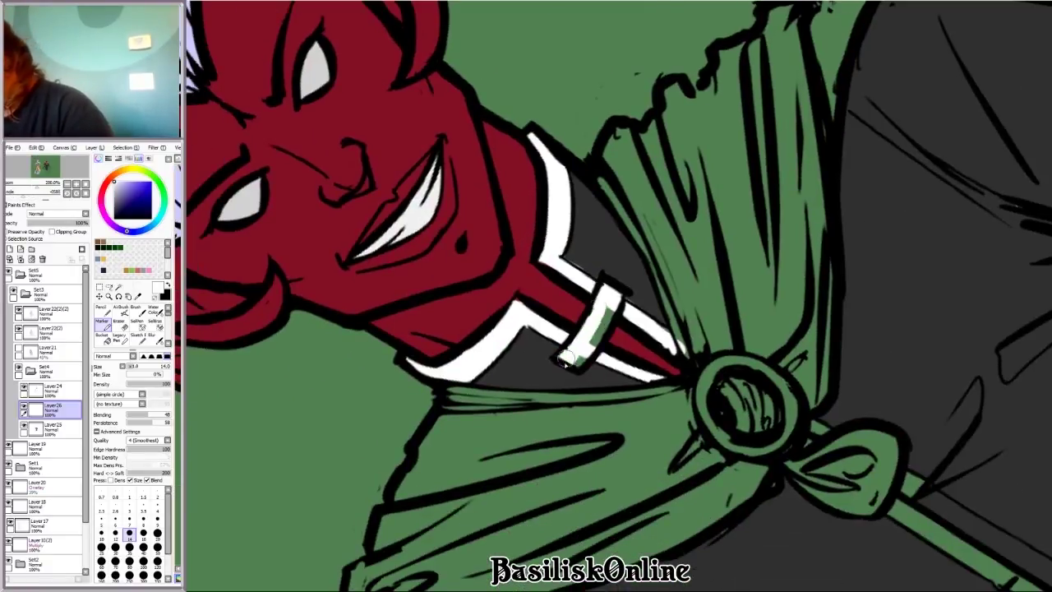
pyautogui.press('End')
pyautogui.press('End')
pyautogui.press('End')
# Step: Paint both trim strips down the jacket front white, from the cloak's knot to the belt
pyautogui.moveTo(365, 366); pyautogui.dragTo(543, 339)
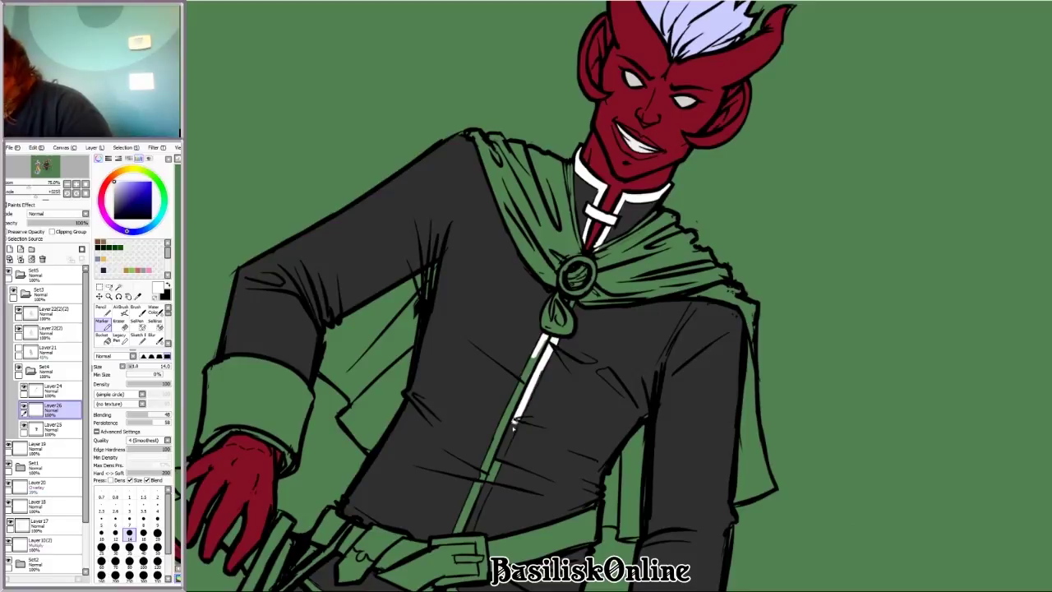
pyautogui.scroll(2, 568, 425)
pyautogui.moveTo(579, 239); pyautogui.dragTo(502, 434)
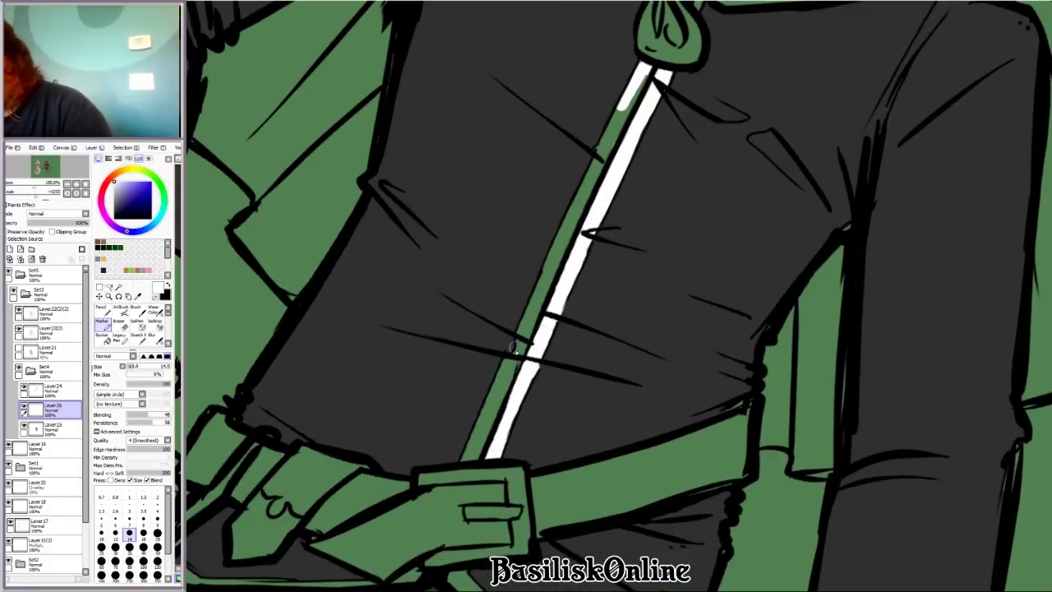
pyautogui.hotkey('ctrl', 'z')
pyautogui.moveTo(515, 348)
pyautogui.mouseDown()
pyautogui.moveTo(469, 456)
pyautogui.moveTo(517, 352)
pyautogui.moveTo(484, 429)
pyautogui.mouseUp()
pyautogui.hotkey('ctrl', 'z')
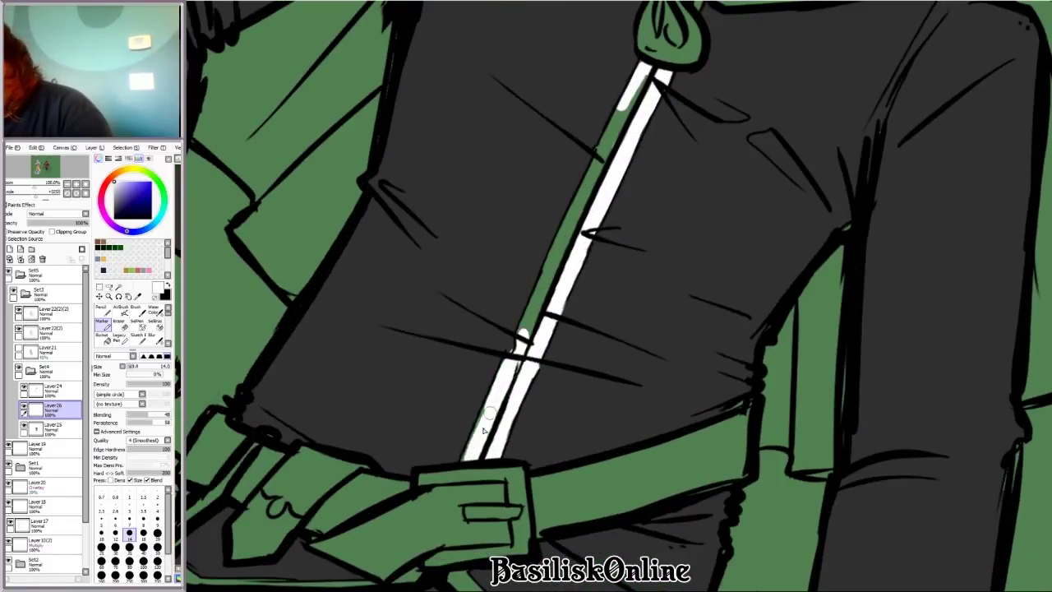
pyautogui.scroll(-2, 536, 305)
pyautogui.scroll(2, 501, 385)
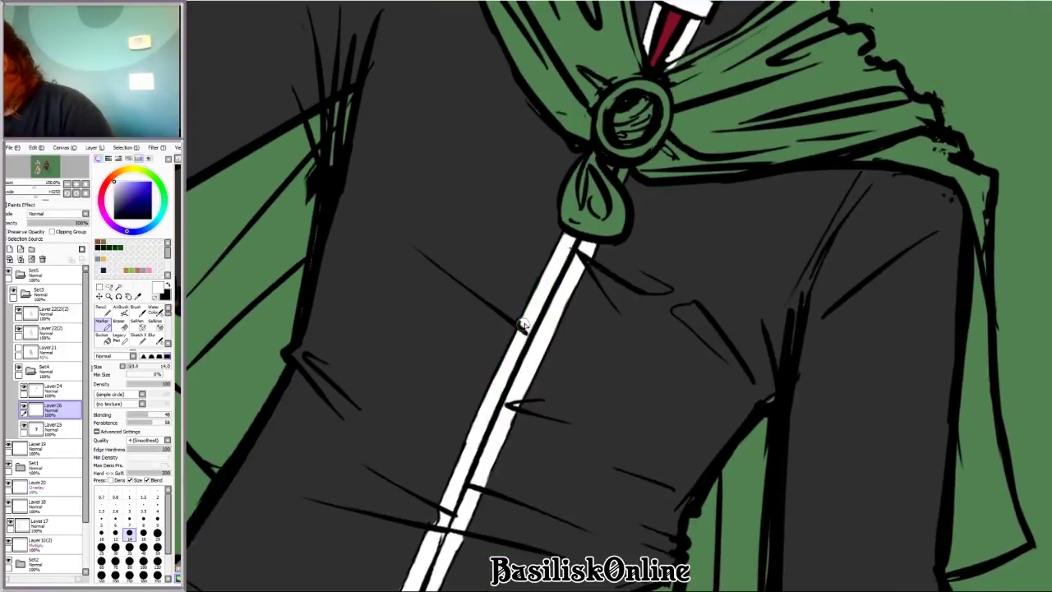
# Step: Tidy the edges of the white collar trim and the clasp with the Eraser, switching between the line, trim and clothing layers
pyautogui.scroll(-2, 523, 325)
pyautogui.press('Delete')
pyautogui.press('Delete')
pyautogui.press('Delete')
pyautogui.press('Delete')
pyautogui.press('Delete')
pyautogui.press('Delete')
pyautogui.scroll(2, 562, 344)
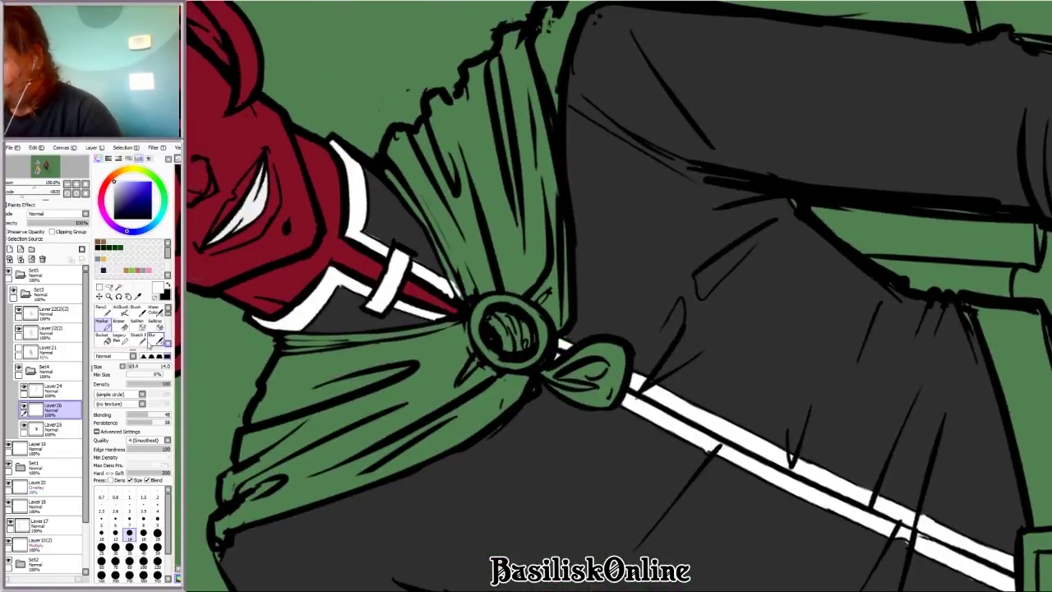
pyautogui.click(120, 322)
pyautogui.press('pageup')
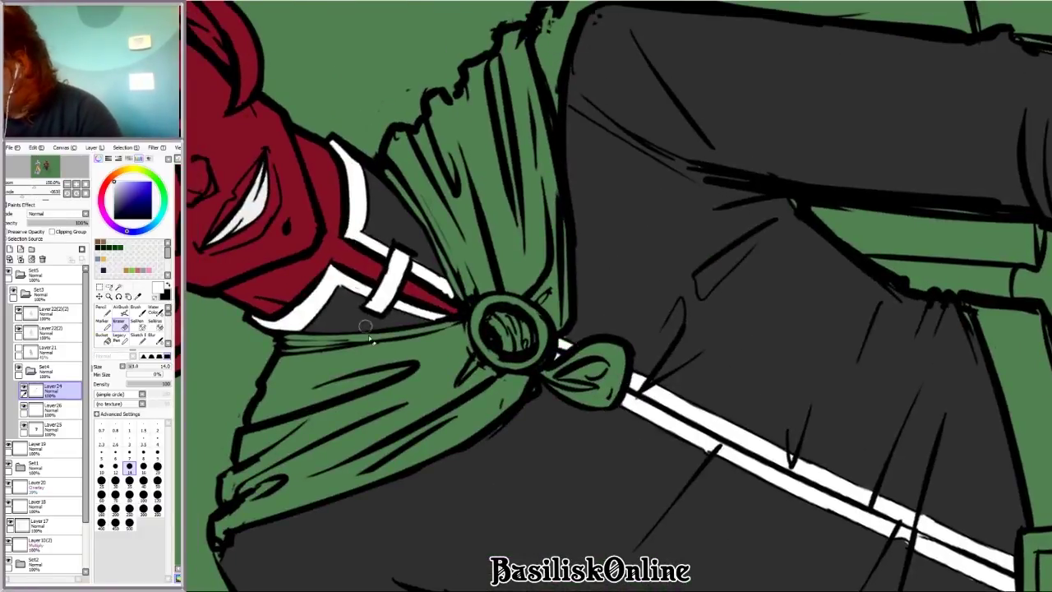
pyautogui.press('Home')
pyautogui.scroll(-2, 789, 200)
pyautogui.scroll(2, 429, 238)
pyautogui.press('pagedown')
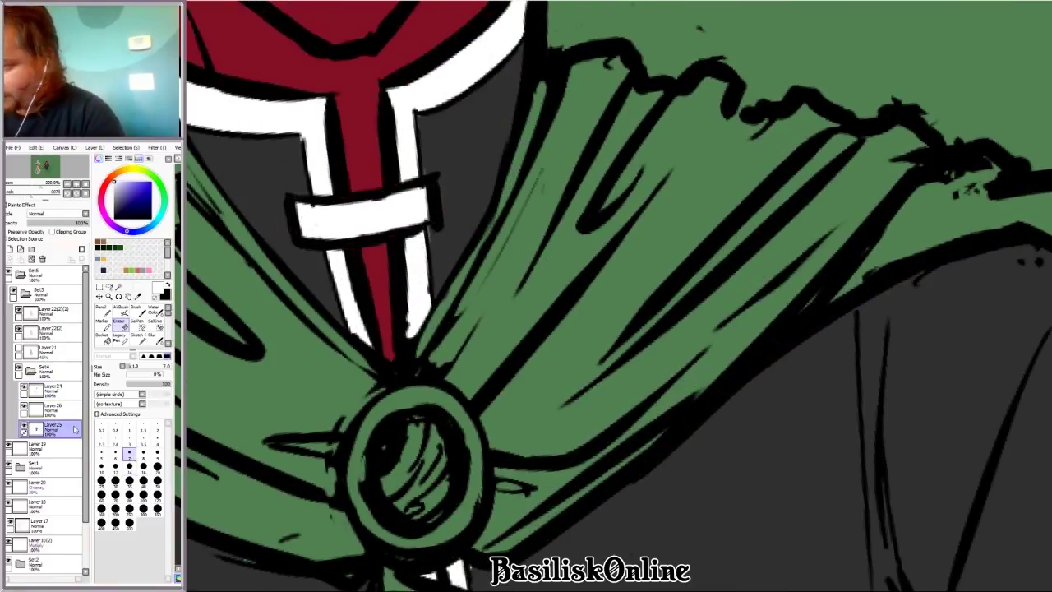
pyautogui.press('alt')
pyautogui.click(70, 413)
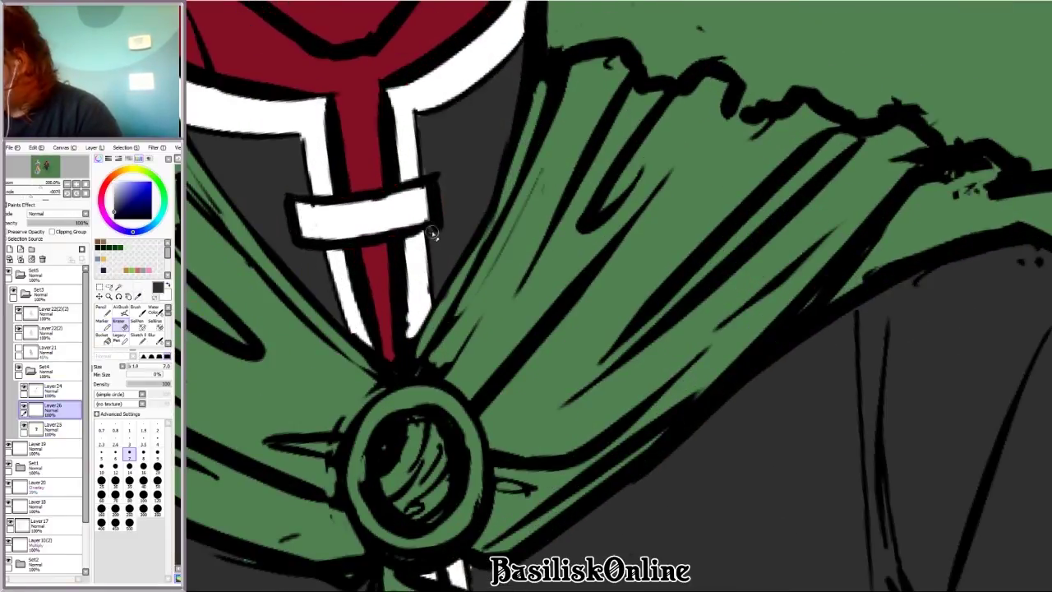
pyautogui.scroll(-4, 435, 234)
pyautogui.scroll(4, 827, 339)
# Step: Colour the jacket's hem trim white on both sides of the belt's hanging strap, selecting its outlined areas and filling them on the trim layer
pyautogui.scroll(-3, 827, 340)
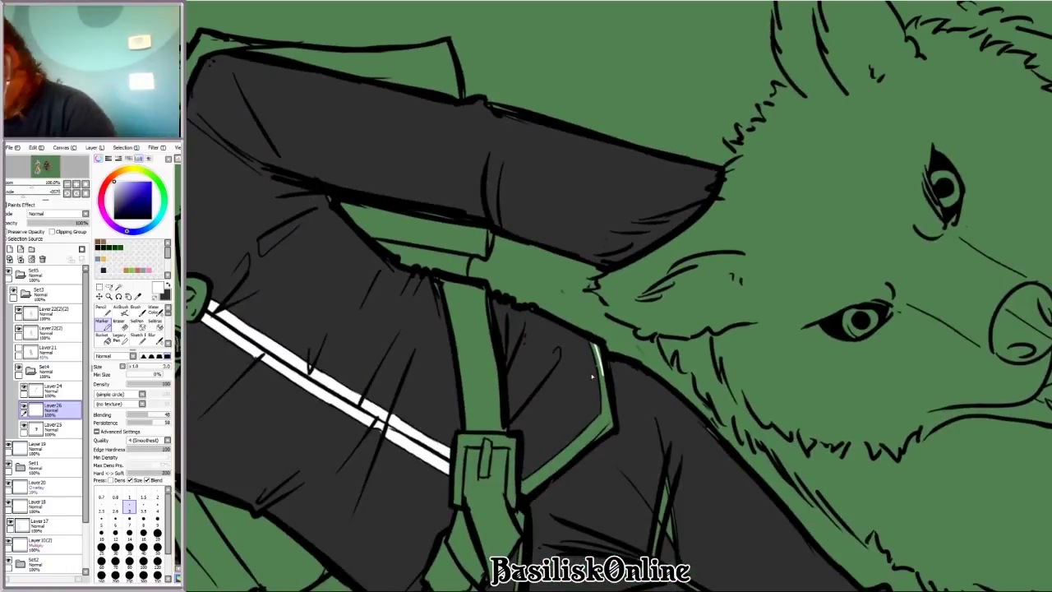
pyautogui.press('g')
pyautogui.click(49, 313)
pyautogui.scroll(-1, 594, 439)
pyautogui.scroll(3, 594, 438)
pyautogui.click(511, 368)
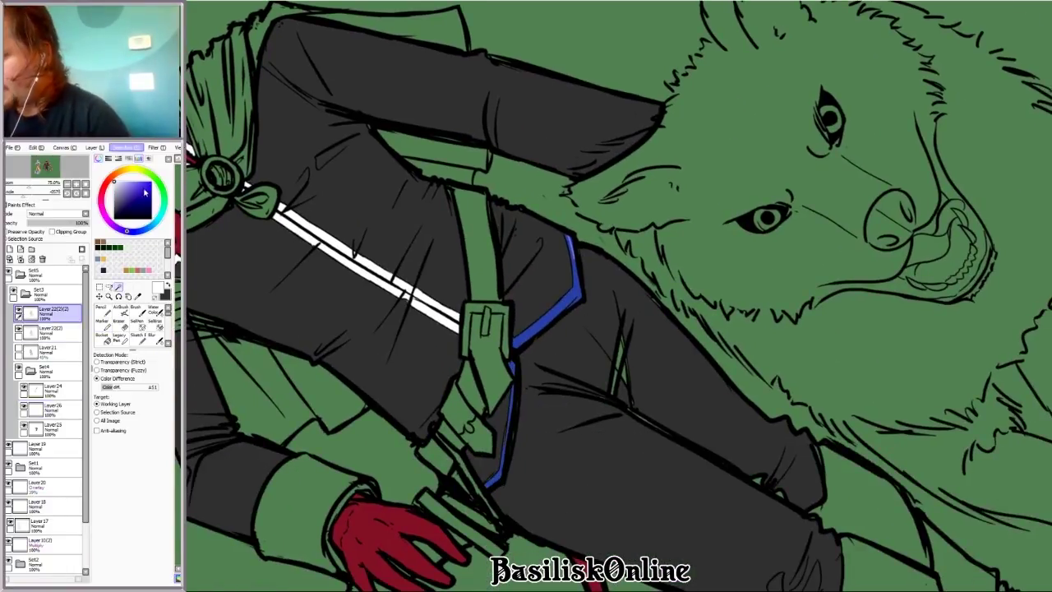
pyautogui.click(71, 408)
pyautogui.hotkey('ctrl', 'z')
pyautogui.press('b')
pyautogui.scroll(2, 552, 374)
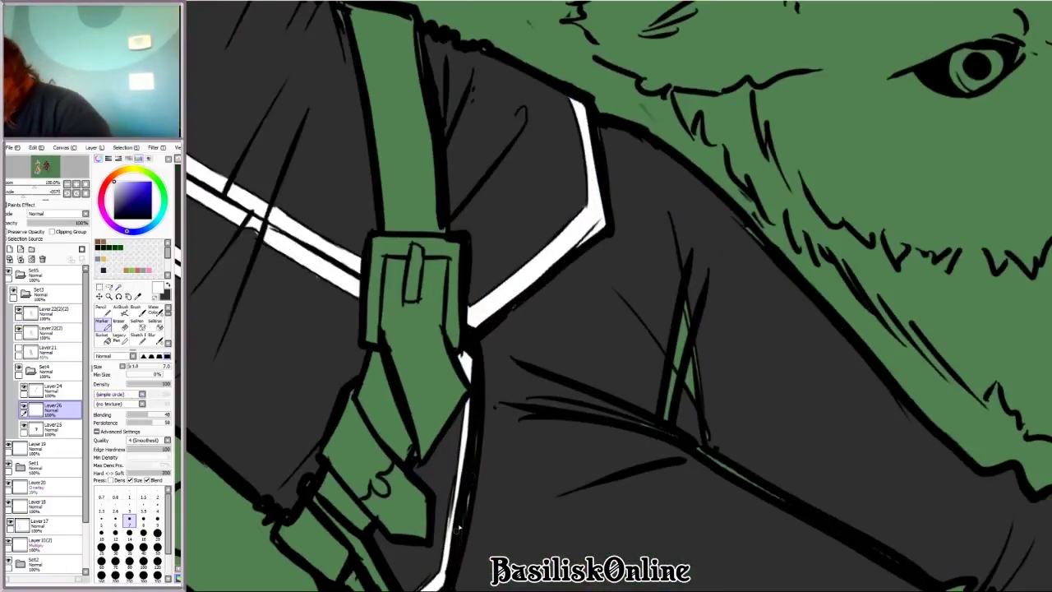
# Step: Merge the top line art layer into the one beneath it and refine the white hem trim beside the hanging strap
pyautogui.scroll(-3, 470, 472)
pyautogui.scroll(2, 505, 300)
pyautogui.press('g')
pyautogui.click(49, 312)
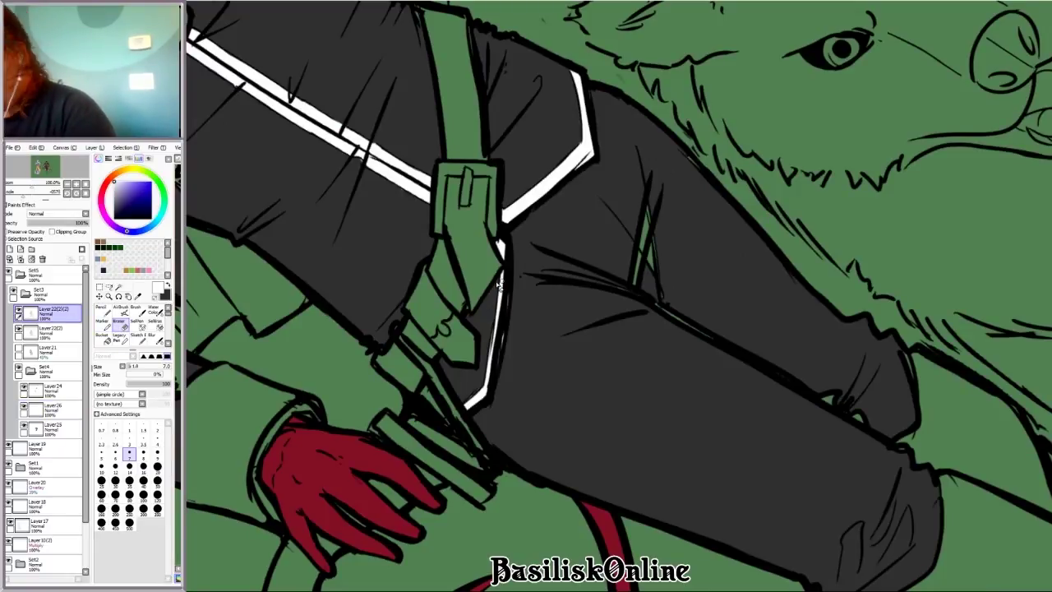
pyautogui.hotkey('ctrl', 'e')
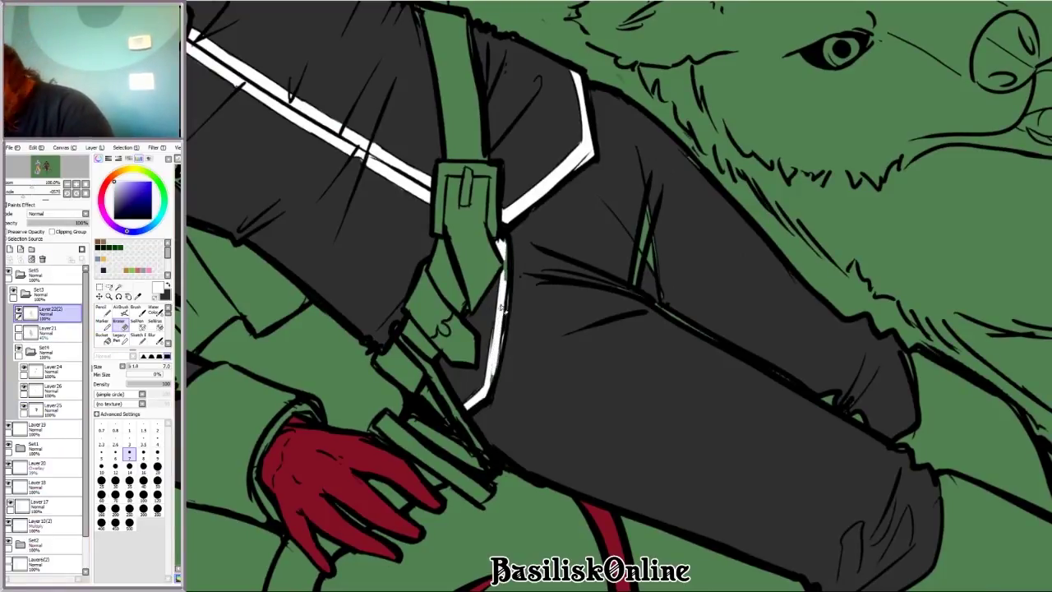
pyautogui.click(51, 386)
pyautogui.press('b')
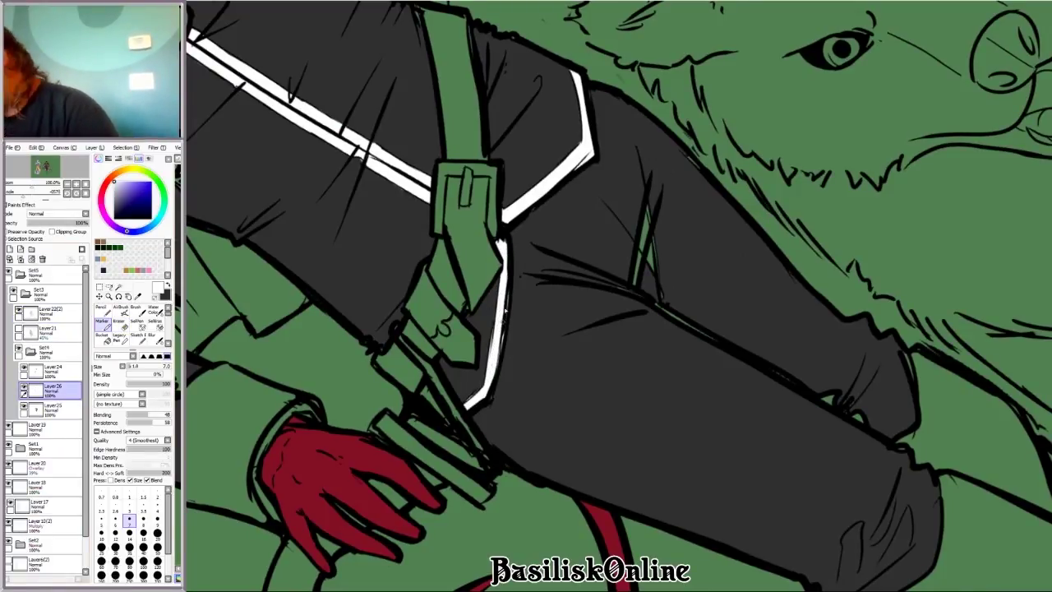
# Step: Select the turned-back sleeve cuff from the line art and fill it white on the trim layer
pyautogui.scroll(-3, 505, 309)
pyautogui.scroll(1, 504, 309)
pyautogui.press('g')
pyautogui.click(50, 313)
pyautogui.click(491, 304)
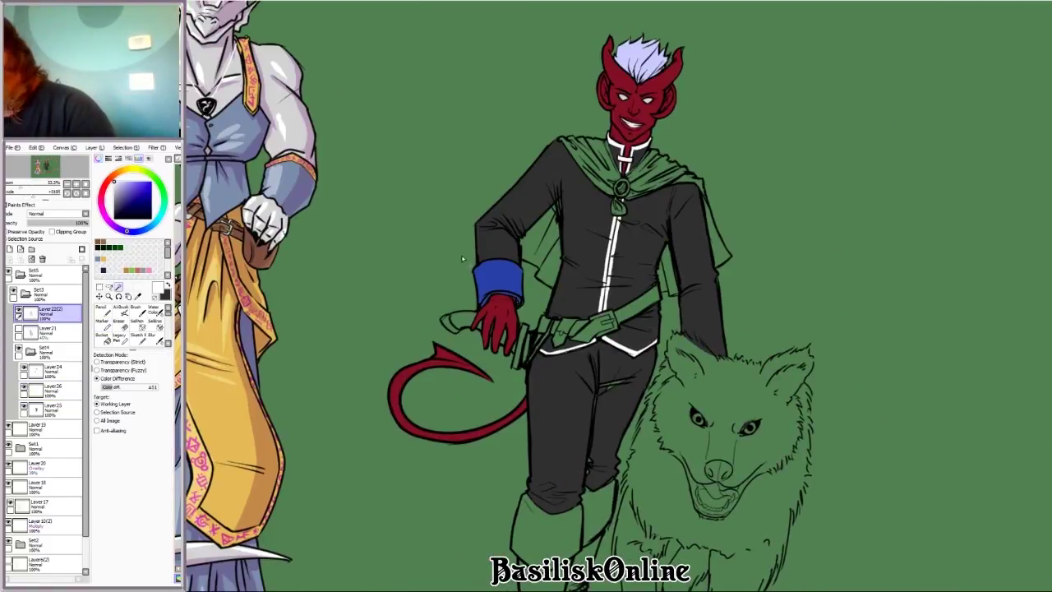
pyautogui.click(51, 386)
pyautogui.hotkey('ctrl', 'z')
pyautogui.moveTo(821, 469); pyautogui.dragTo(881, 250)
pyautogui.press('Home')
pyautogui.press('End')
pyautogui.press('End')
pyautogui.press('End')
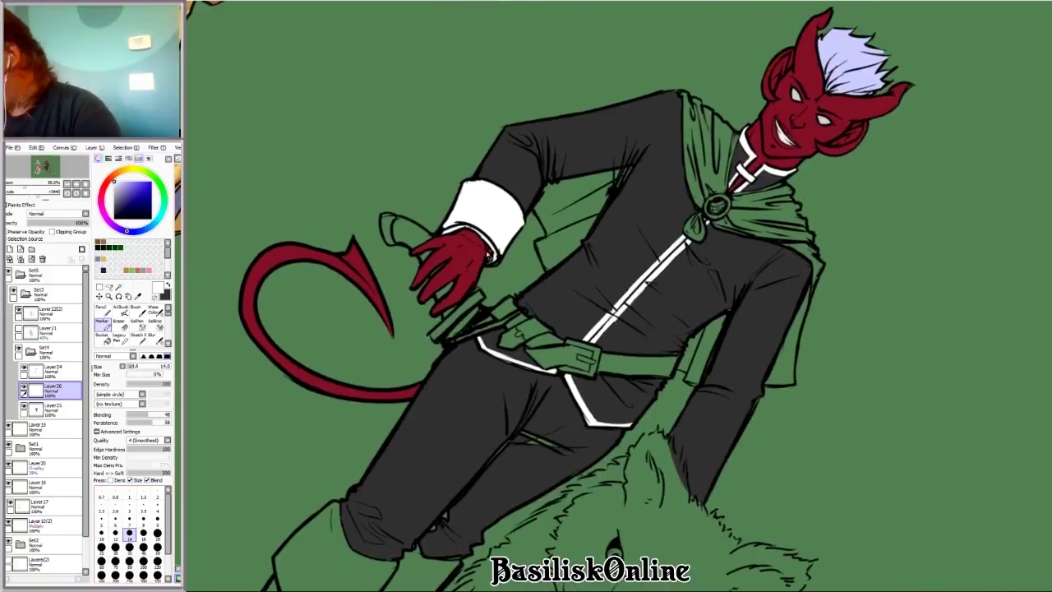
# Step: Sample the clothing's dark grey and paint over the remaining gaps in the outfit on the clothing layer with the Marker
pyautogui.scroll(5, 474, 280)
pyautogui.press('Home')
pyautogui.scroll(-4, 503, 250)
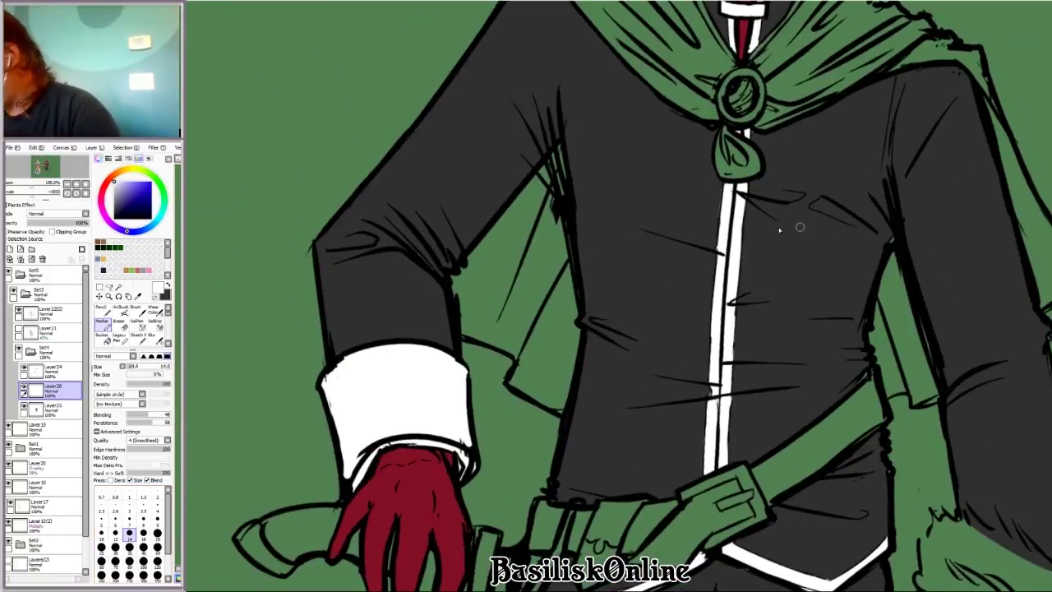
pyautogui.click(50, 407)
pyautogui.keyDown('alt'); pyautogui.click(329, 349); pyautogui.keyUp('alt')
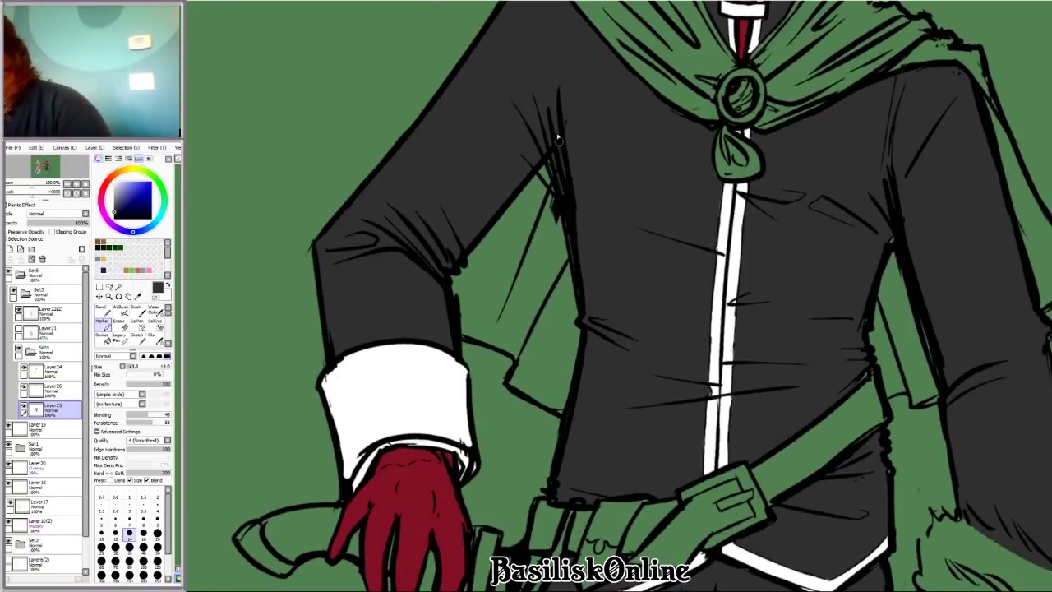
pyautogui.scroll(-4, 552, 169)
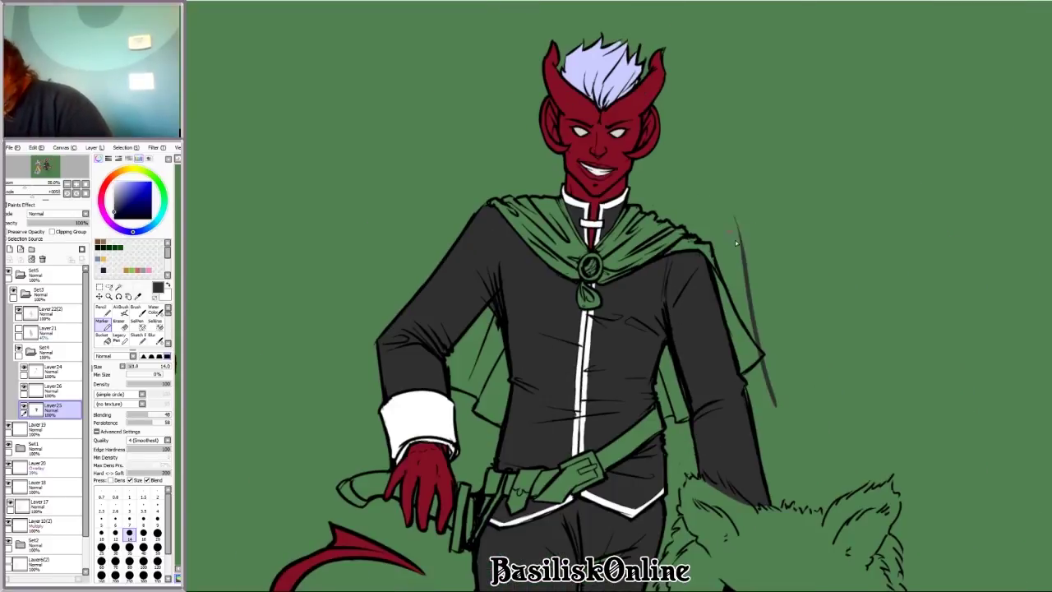
pyautogui.scroll(-4, 635, 330)
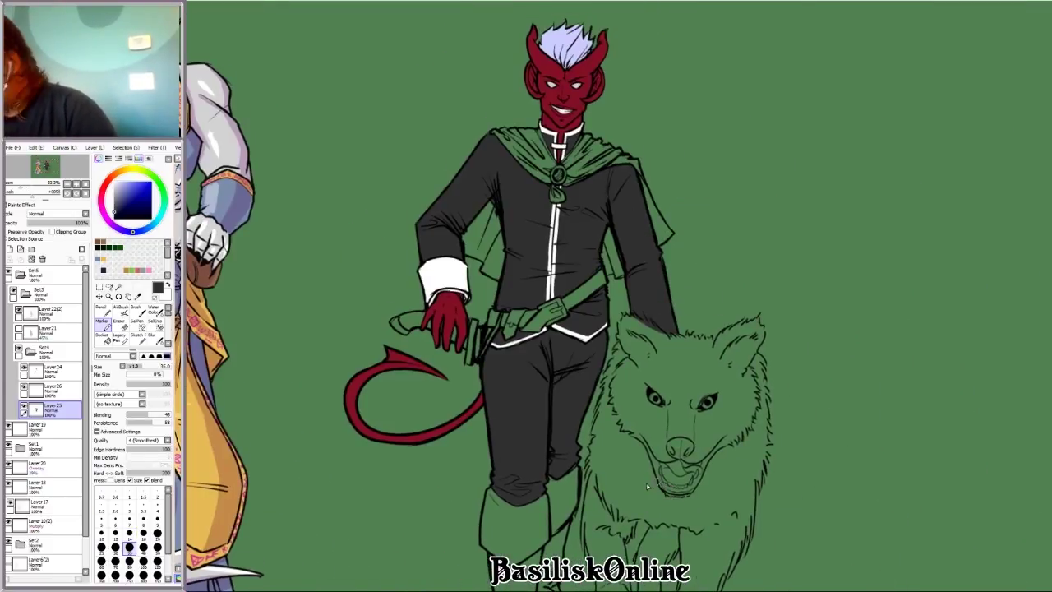
# Step: Sample dark green from the reference portrait's cloak and paint the cloak folds around the brooch on a new layer beneath the clothing
pyautogui.keyDown('alt'); pyautogui.click(813, 308); pyautogui.keyUp('alt')
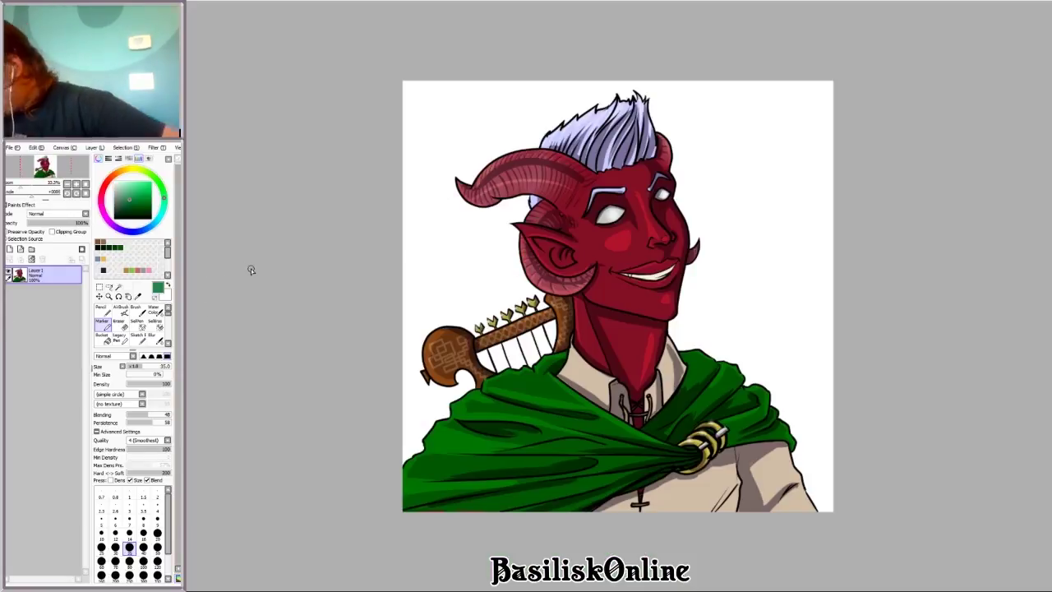
pyautogui.press('alt')
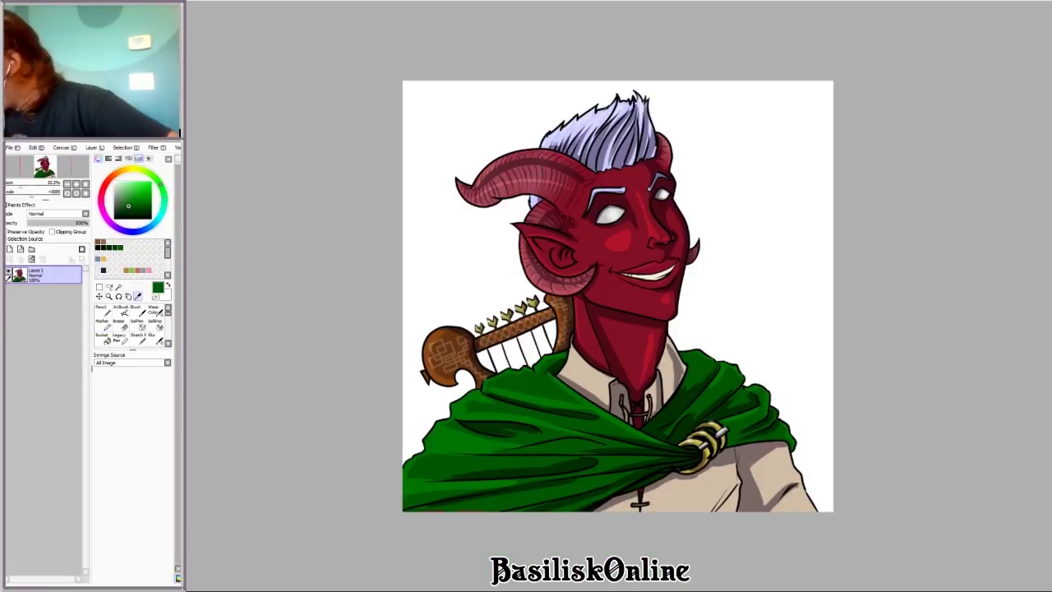
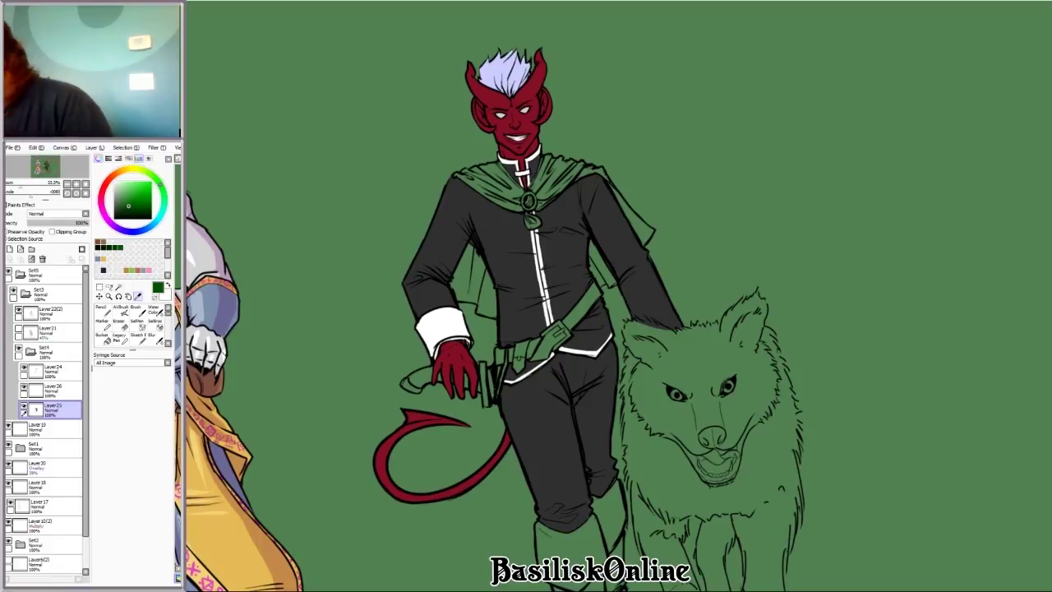
pyautogui.scroll(5, 477, 354)
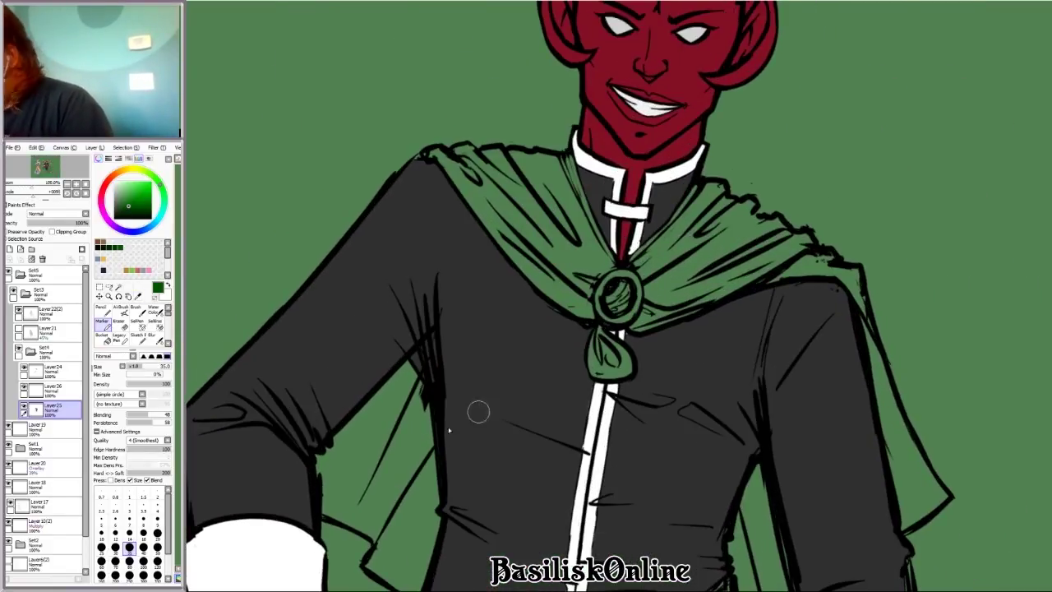
pyautogui.click(9, 248)
pyautogui.moveTo(600, 362)
pyautogui.mouseDown()
pyautogui.moveTo(698, 197)
pyautogui.moveTo(567, 271)
pyautogui.moveTo(493, 197)
pyautogui.mouseUp()
pyautogui.press('Delete')
pyautogui.press('Delete')
pyautogui.press('Delete')
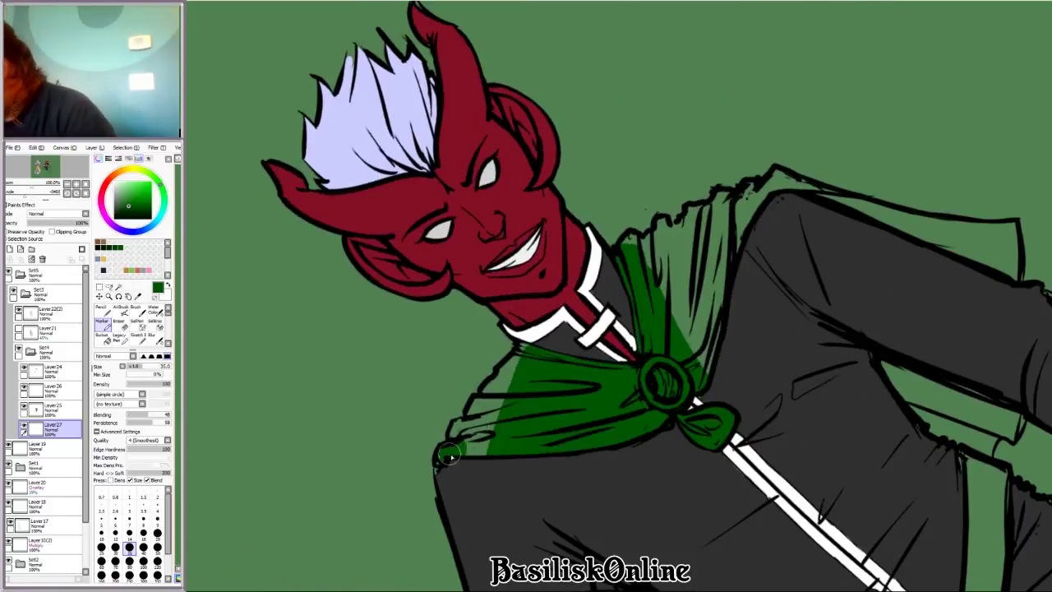
# Step: Paint the rest of the cloak's shoulder drapes and the panel hanging outside the arm by the wolf dark green
pyautogui.moveTo(450, 457); pyautogui.dragTo(457, 437)
pyautogui.moveTo(631, 245)
pyautogui.mouseDown()
pyautogui.moveTo(699, 215)
pyautogui.moveTo(678, 308)
pyautogui.moveTo(715, 361)
pyautogui.mouseUp()
pyautogui.press('Delete')
pyautogui.press('Delete')
pyautogui.moveTo(546, 215)
pyautogui.mouseDown()
pyautogui.moveTo(535, 263)
pyautogui.moveTo(690, 150)
pyautogui.moveTo(771, 141)
pyautogui.mouseUp()
pyautogui.press('Delete')
pyautogui.press('Delete')
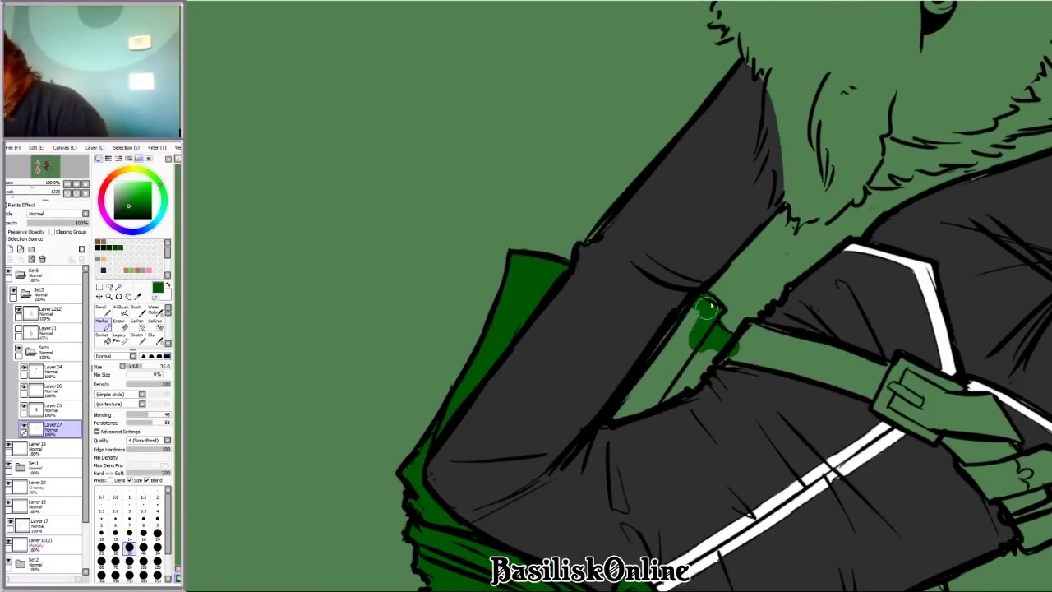
# Step: Paint the cloak sections visible between the arms and the torso dark green, erasing paint that spills over the outlines
pyautogui.moveTo(624, 410); pyautogui.dragTo(704, 301)
pyautogui.press('e')
pyautogui.press('Delete')
pyautogui.press('Delete')
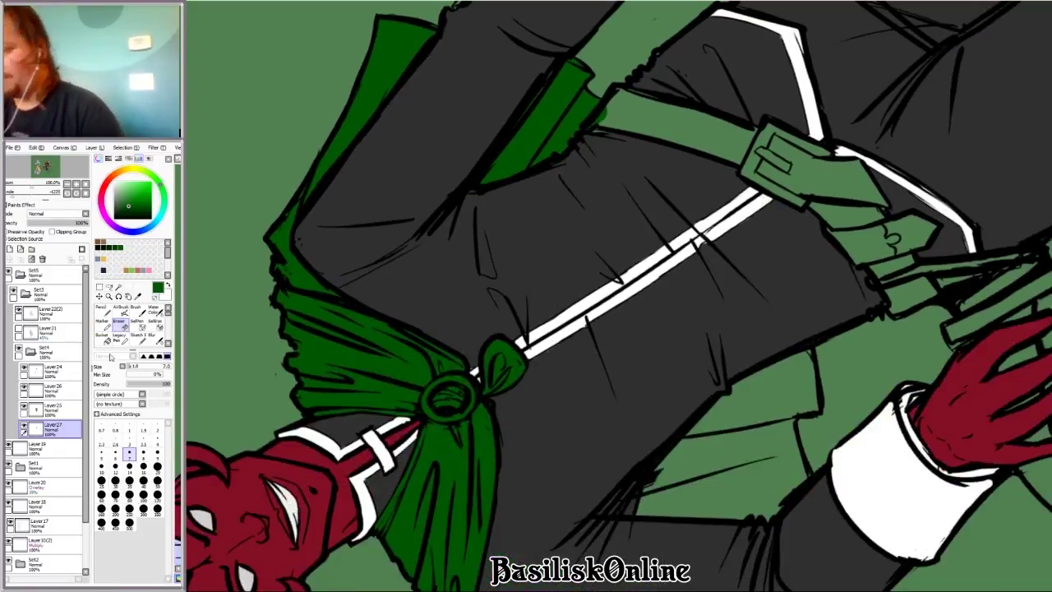
pyautogui.press('e')
pyautogui.moveTo(473, 353)
pyautogui.mouseDown()
pyautogui.moveTo(547, 261)
pyautogui.moveTo(567, 362)
pyautogui.moveTo(615, 296)
pyautogui.mouseUp()
pyautogui.press('e')
pyautogui.press('pagedown')
pyautogui.press('Delete')
pyautogui.press('pagedown')
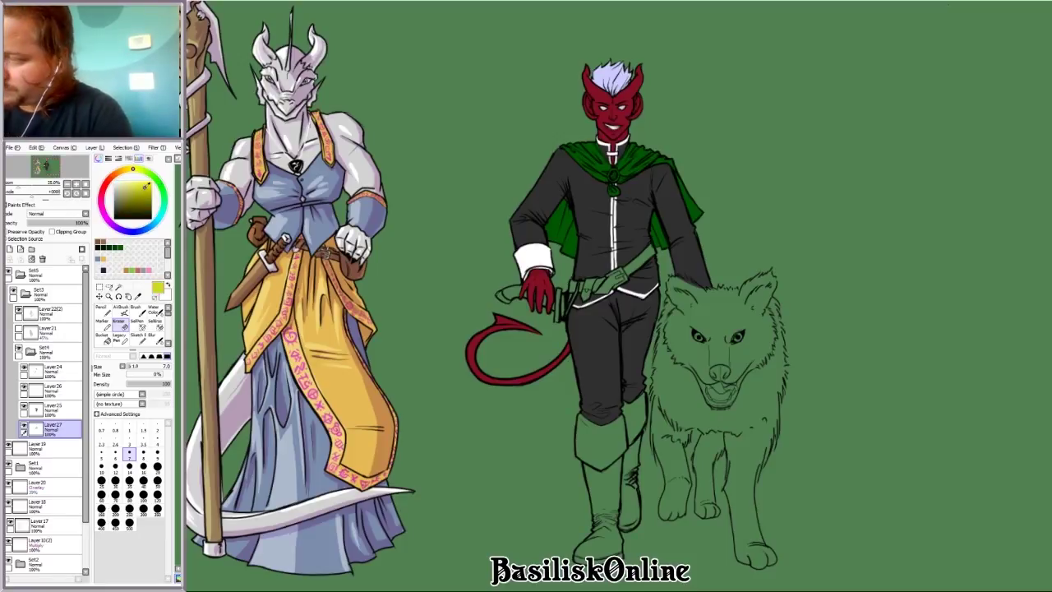
# Step: On a new layer above the clothing, paint the cloak brooch's ring and pin and the belt strap's tip yellow
pyautogui.scroll(5, 608, 193)
pyautogui.scroll(3, 597, 215)
pyautogui.moveTo(612, 182)
pyautogui.mouseDown()
pyautogui.moveTo(596, 259)
pyautogui.moveTo(625, 274)
pyautogui.moveTo(652, 196)
pyautogui.moveTo(580, 207)
pyautogui.mouseUp()
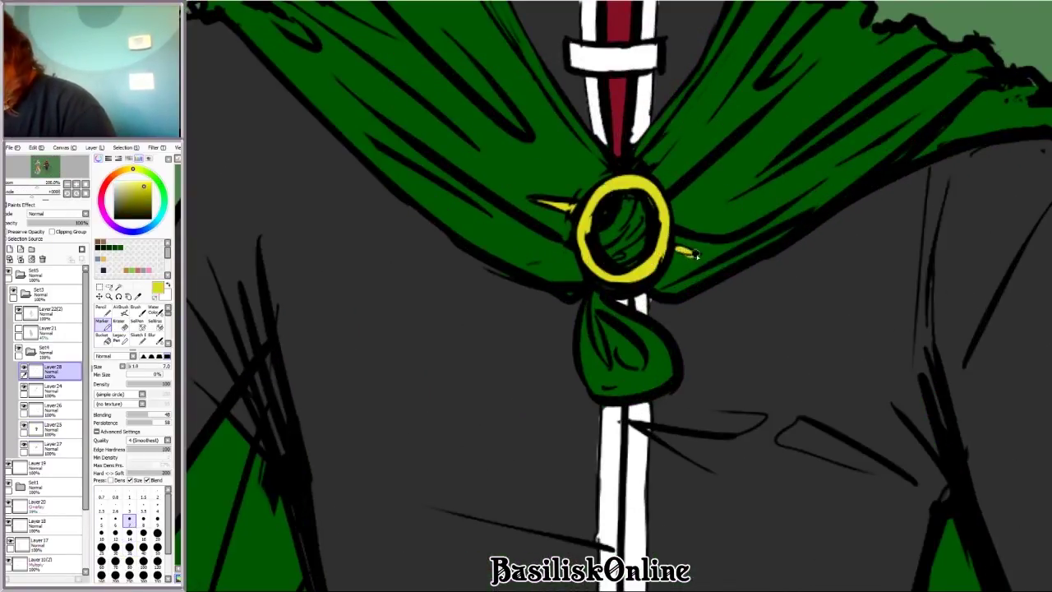
pyautogui.scroll(-5, 688, 328)
pyautogui.scroll(5, 473, 336)
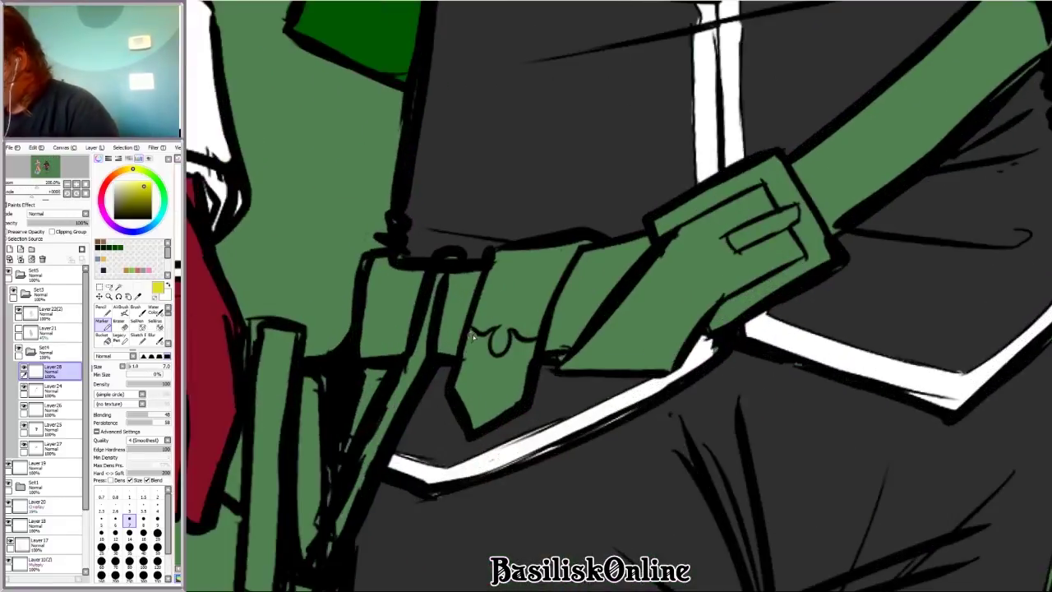
pyautogui.moveTo(522, 401)
pyautogui.mouseDown()
pyautogui.moveTo(480, 407)
pyautogui.moveTo(500, 405)
pyautogui.moveTo(526, 360)
pyautogui.moveTo(515, 394)
pyautogui.mouseUp()
# Step: Paint the belt buckle yellow, and recolour the metal parts muted gold by filling a clipping layer and merging it down
pyautogui.scroll(-4, 476, 349)
pyautogui.scroll(5, 601, 314)
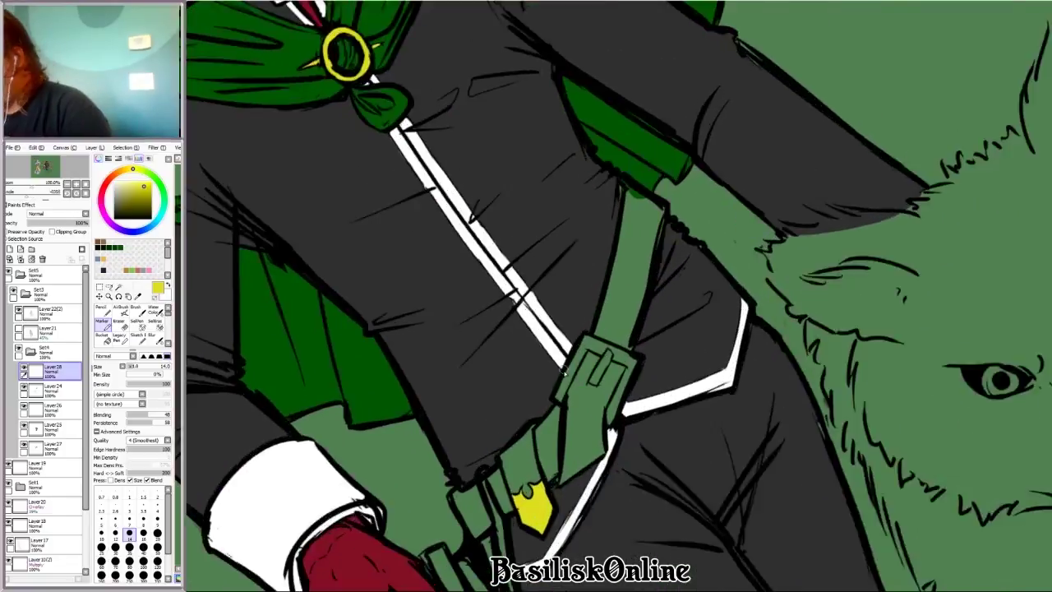
pyautogui.moveTo(654, 344)
pyautogui.mouseDown()
pyautogui.moveTo(650, 397)
pyautogui.moveTo(635, 438)
pyautogui.mouseUp()
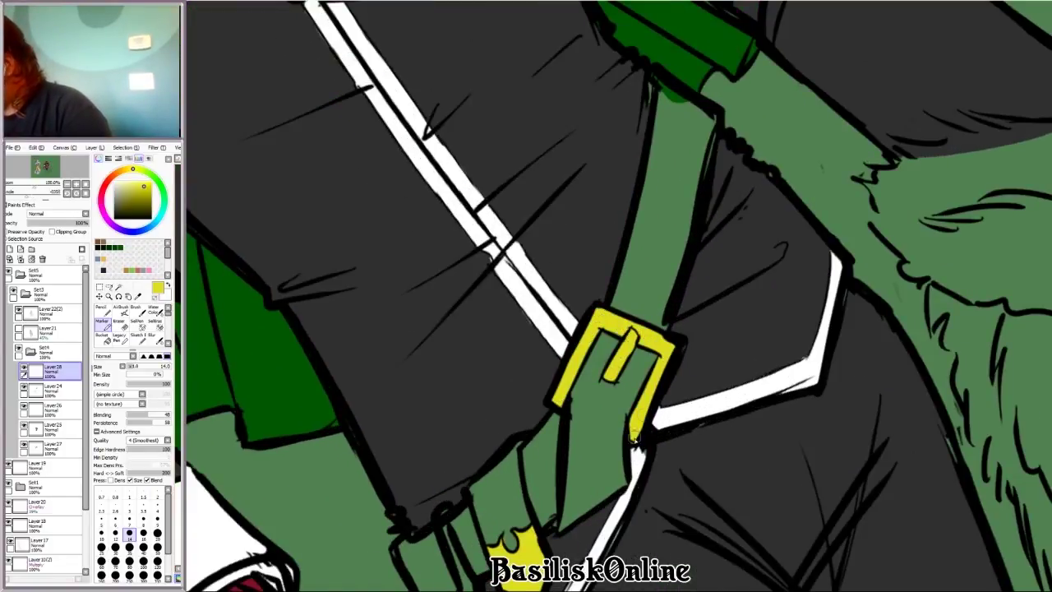
pyautogui.keyDown('alt'); pyautogui.click(631, 337); pyautogui.keyUp('alt')
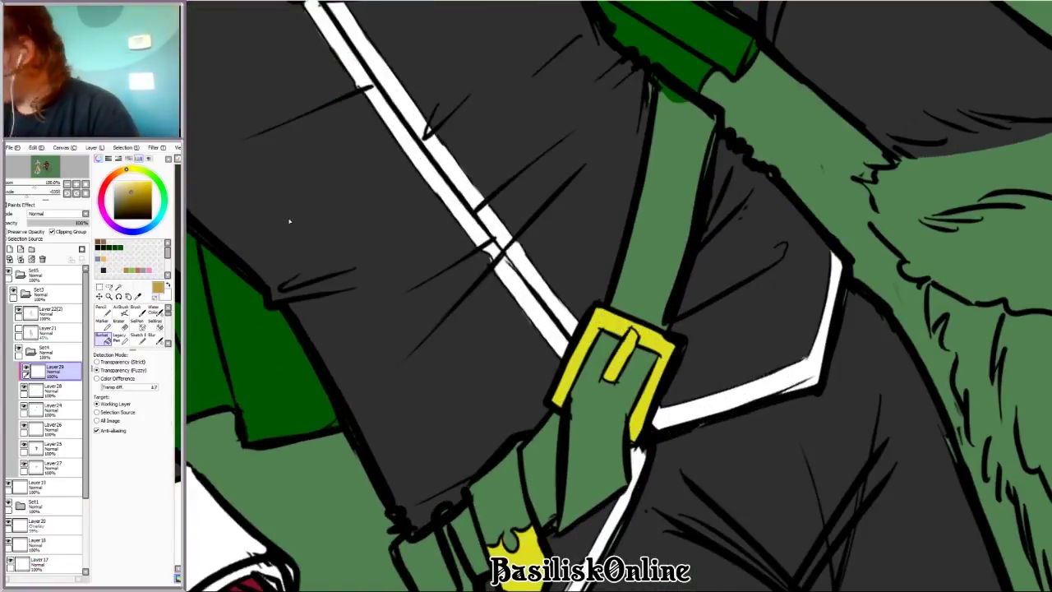
pyautogui.click(20, 259)
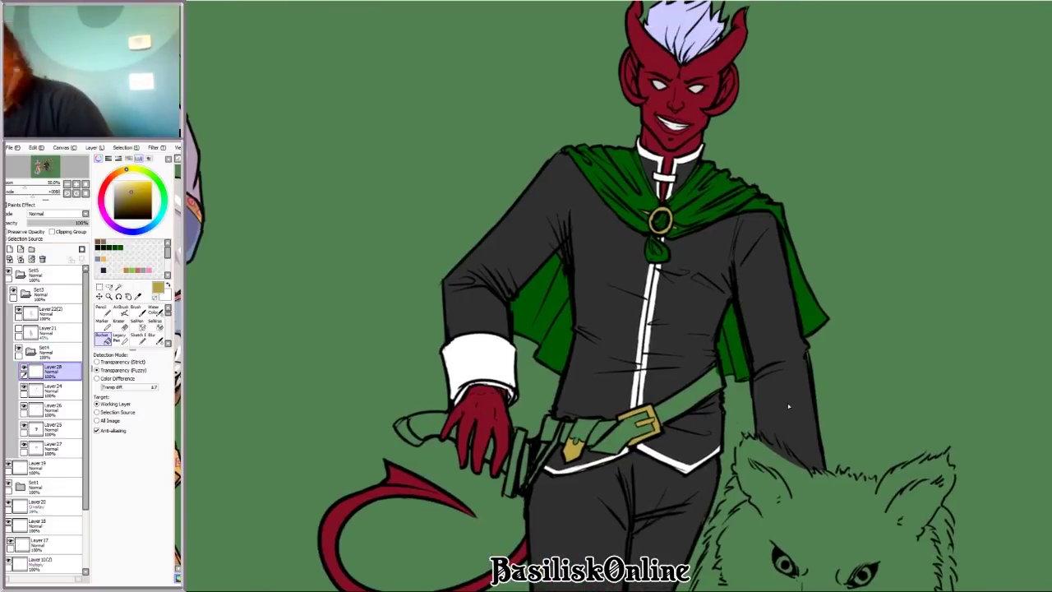
# Step: On a new layer beneath the metal parts, paint the narrow straps hanging from the belt near the hand brown
pyautogui.click(9, 249)
pyautogui.click(123, 207)
pyautogui.click(103, 322)
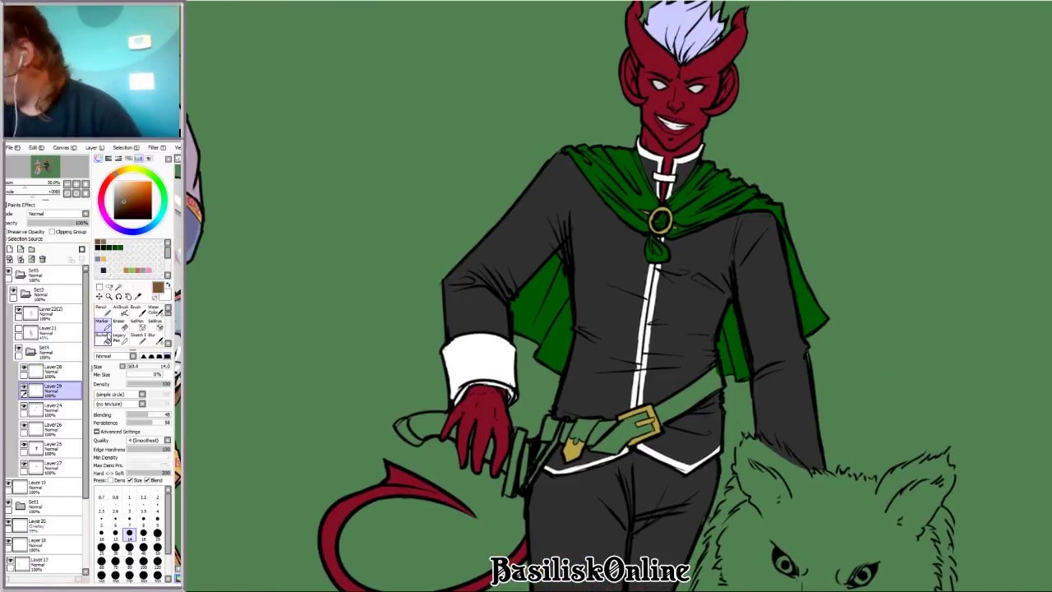
pyautogui.scroll(5, 493, 452)
pyautogui.moveTo(490, 544)
pyautogui.mouseDown()
pyautogui.moveTo(461, 517)
pyautogui.moveTo(483, 427)
pyautogui.mouseUp()
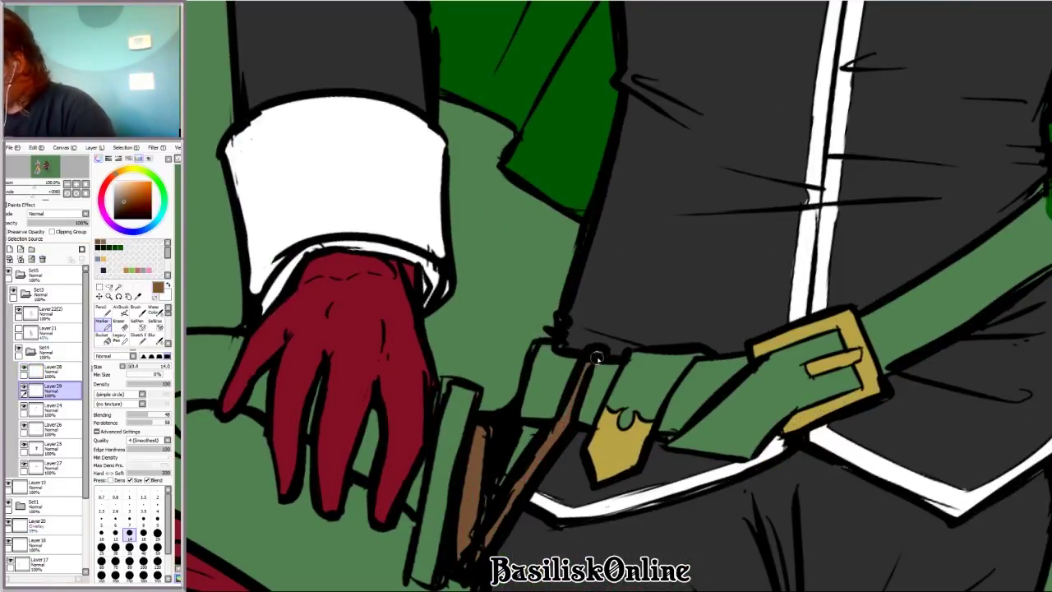
pyautogui.moveTo(597, 358); pyautogui.dragTo(708, 260)
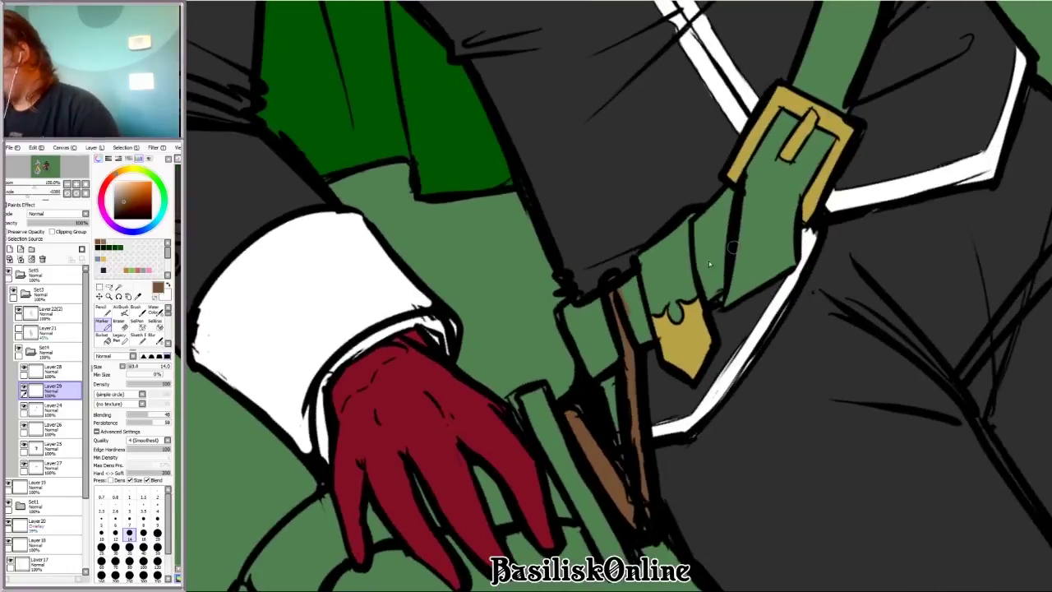
# Step: Paint the belt's end around the hanging straps brown and erase stray line art where the strap crosses it
pyautogui.press('e')
pyautogui.keyDown('ctrl'); pyautogui.click(620, 289); pyautogui.keyUp('ctrl')
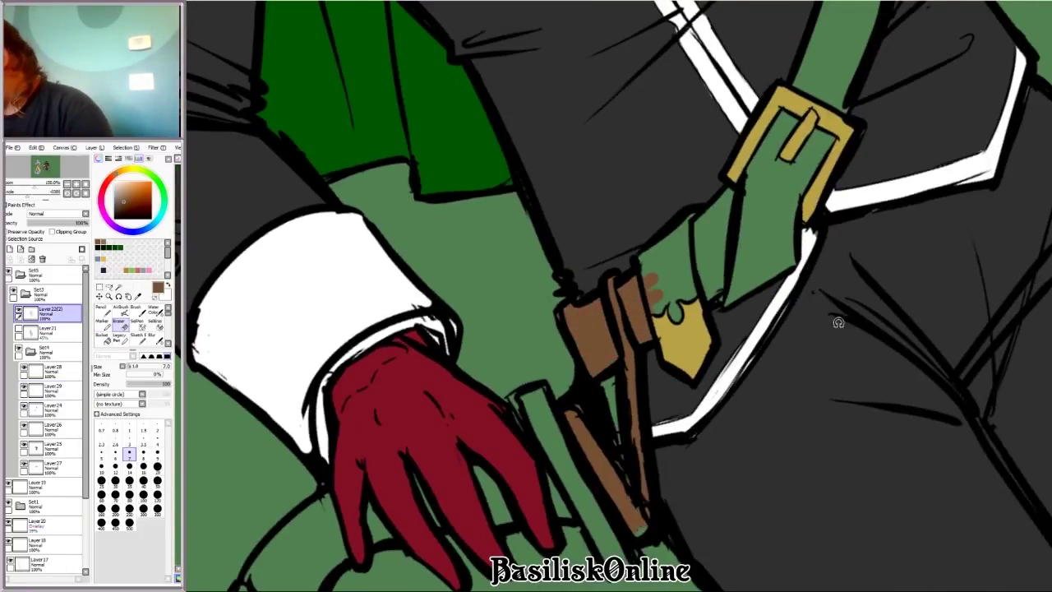
pyautogui.moveTo(838, 322)
pyautogui.mouseDown()
pyautogui.moveTo(602, 318)
pyautogui.moveTo(576, 260)
pyautogui.moveTo(532, 421)
pyautogui.moveTo(502, 292)
pyautogui.moveTo(543, 303)
pyautogui.moveTo(545, 281)
pyautogui.moveTo(533, 335)
pyautogui.mouseUp()
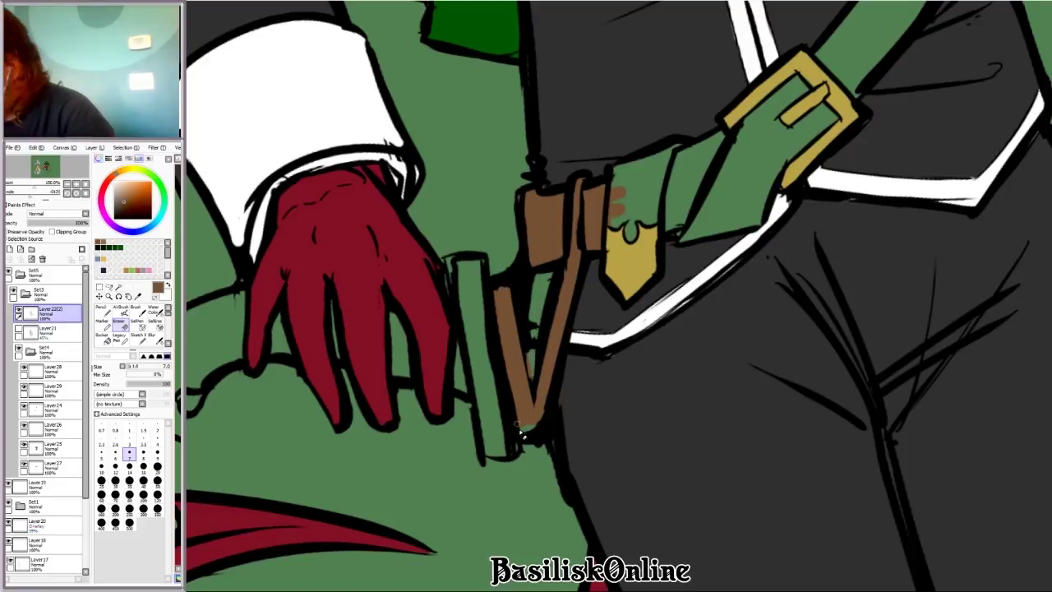
pyautogui.press('-')
pyautogui.click(102, 324)
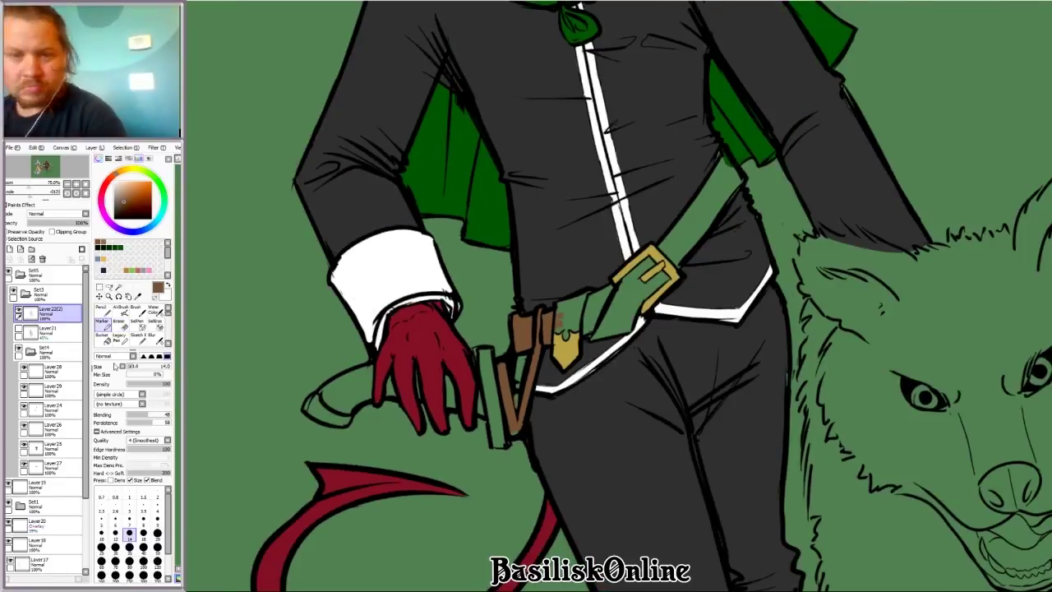
# Step: Paint the folded belt section between the hanging straps and the gold buckle brown on the belt layer
pyautogui.keyDown('ctrl'); pyautogui.keyDown('shift'); pyautogui.click(515, 433); pyautogui.keyUp('shift'); pyautogui.keyUp('ctrl')
pyautogui.press('+')
pyautogui.press('Delete')
pyautogui.press('Delete')
pyautogui.press('Delete')
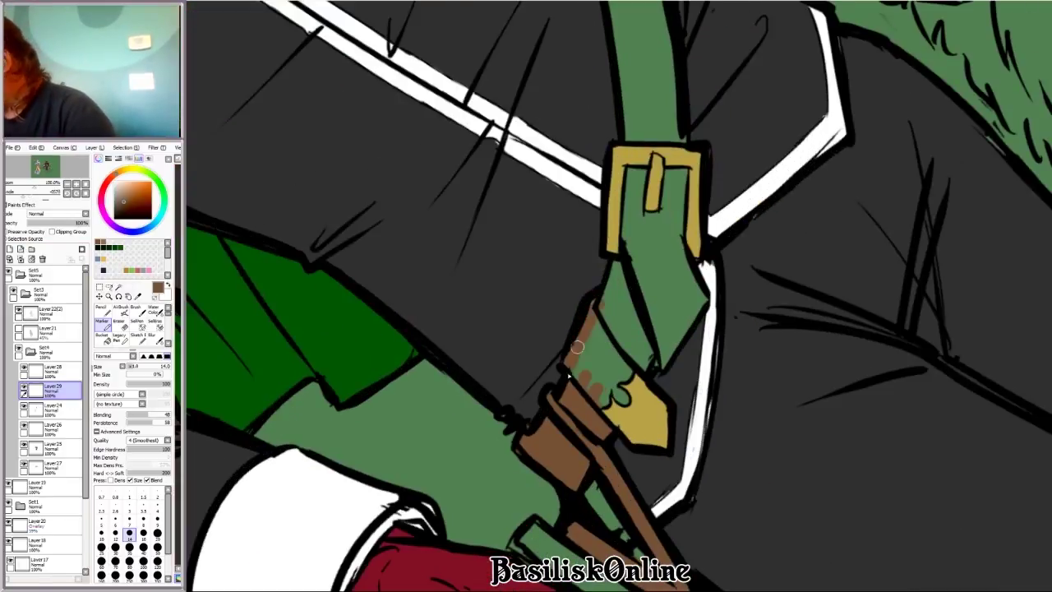
pyautogui.moveTo(612, 271); pyautogui.dragTo(592, 378)
pyautogui.moveTo(625, 312); pyautogui.dragTo(667, 320)
pyautogui.moveTo(638, 185)
pyautogui.mouseDown()
pyautogui.moveTo(640, 231)
pyautogui.moveTo(632, 179)
pyautogui.moveTo(667, 232)
pyautogui.moveTo(659, 291)
pyautogui.moveTo(662, 325)
pyautogui.mouseUp()
# Step: Paint the remaining belt strap above the buckle, up to the waist beneath the cloak, brown
pyautogui.press('-')
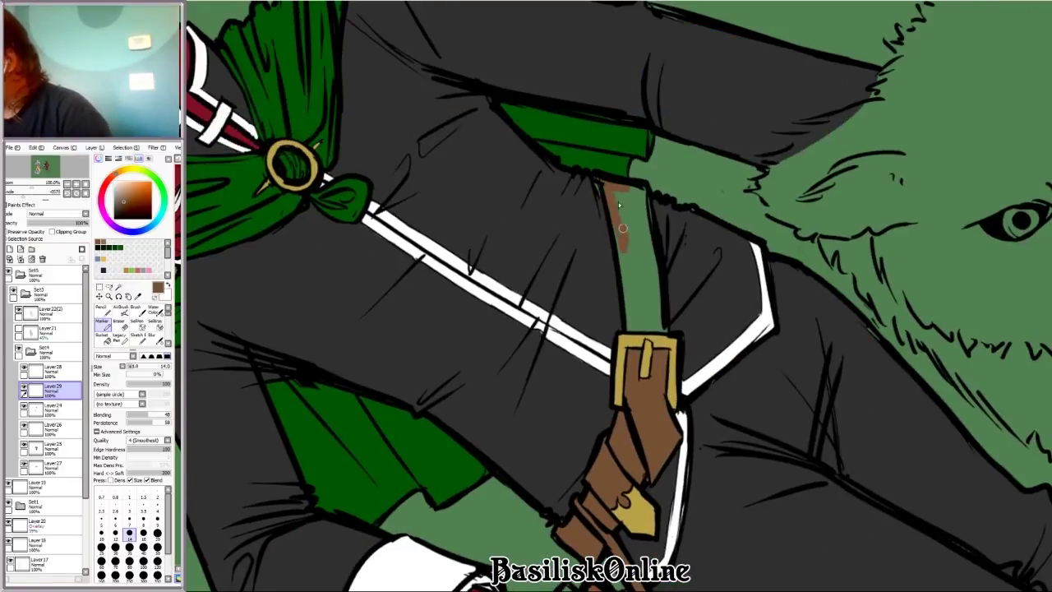
pyautogui.moveTo(655, 275)
pyautogui.mouseDown()
pyautogui.moveTo(654, 323)
pyautogui.moveTo(631, 312)
pyautogui.mouseUp()
pyautogui.press('-')
pyautogui.press('-')
pyautogui.press('-')
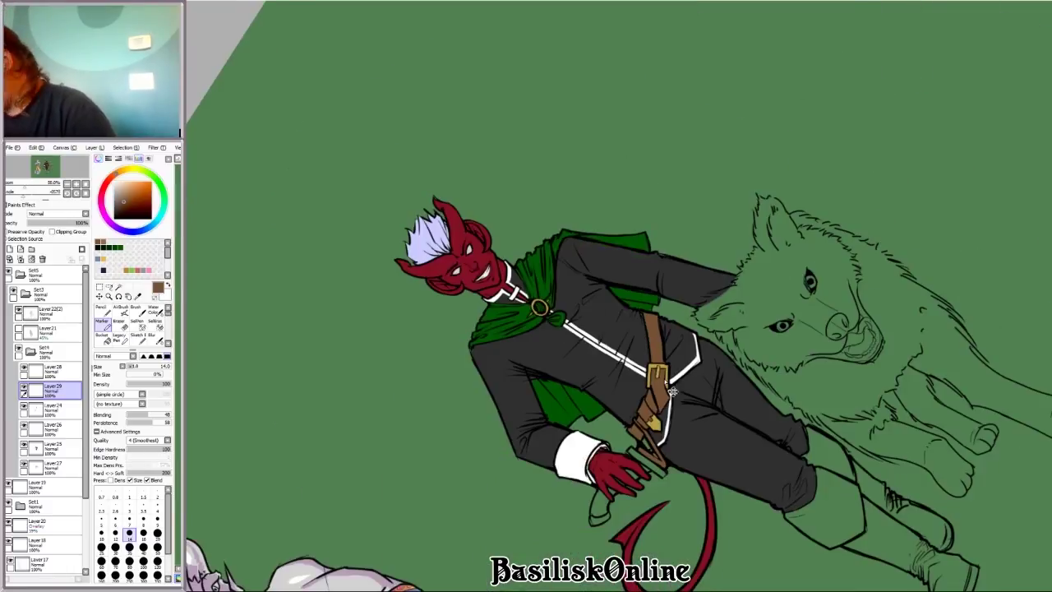
# Step: On the clothing layer, fill the green gap between the hanging straps with the clothing's sampled dark grey
pyautogui.press('Home')
pyautogui.press('+')
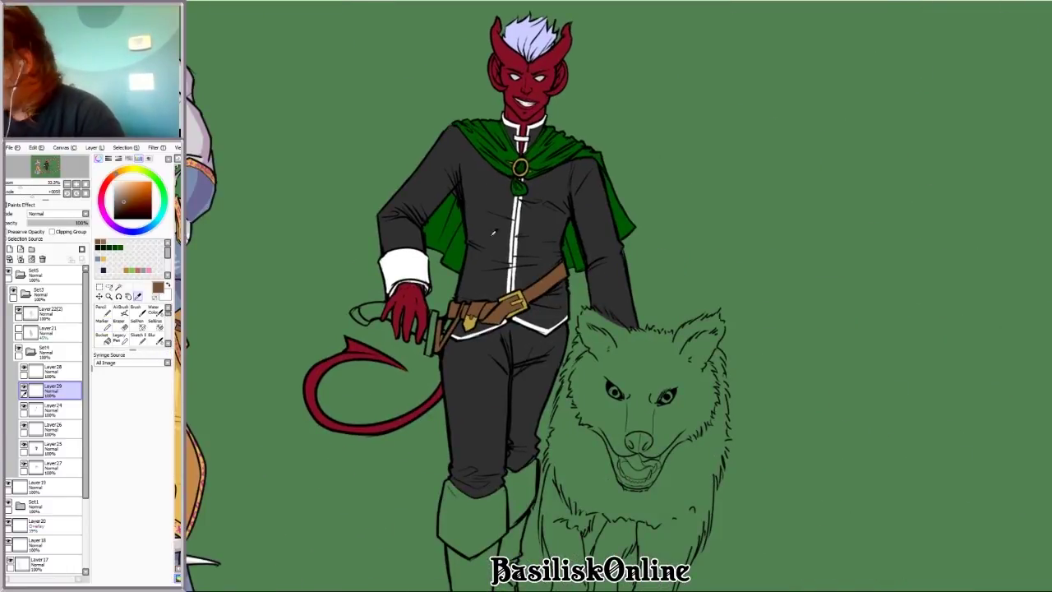
pyautogui.click(50, 446)
pyautogui.press('+')
pyautogui.press('+')
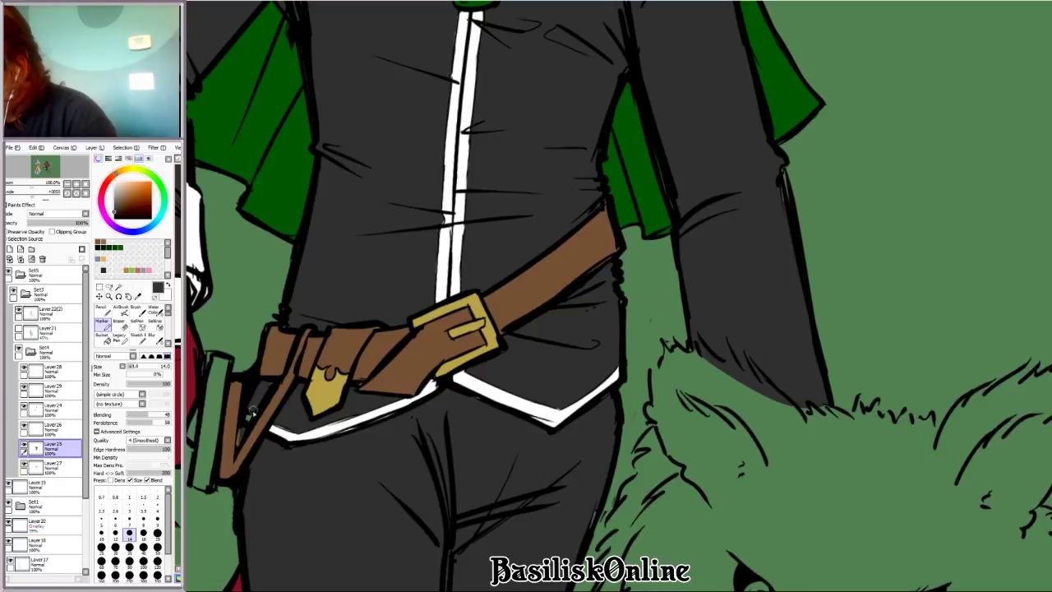
pyautogui.keyDown('alt'); pyautogui.click(309, 409); pyautogui.keyUp('alt')
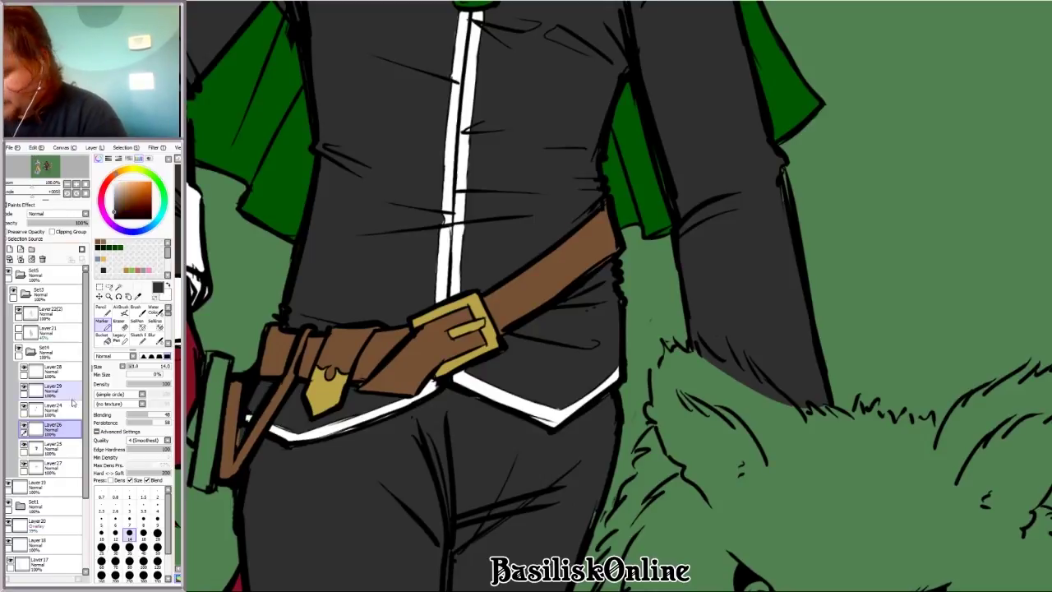
pyautogui.press('e')
pyautogui.press('-')
pyautogui.press('-')
# Step: Recolour the belt and its straps a darker brown by filling a clipping layer above the belt layer
pyautogui.press('alt')
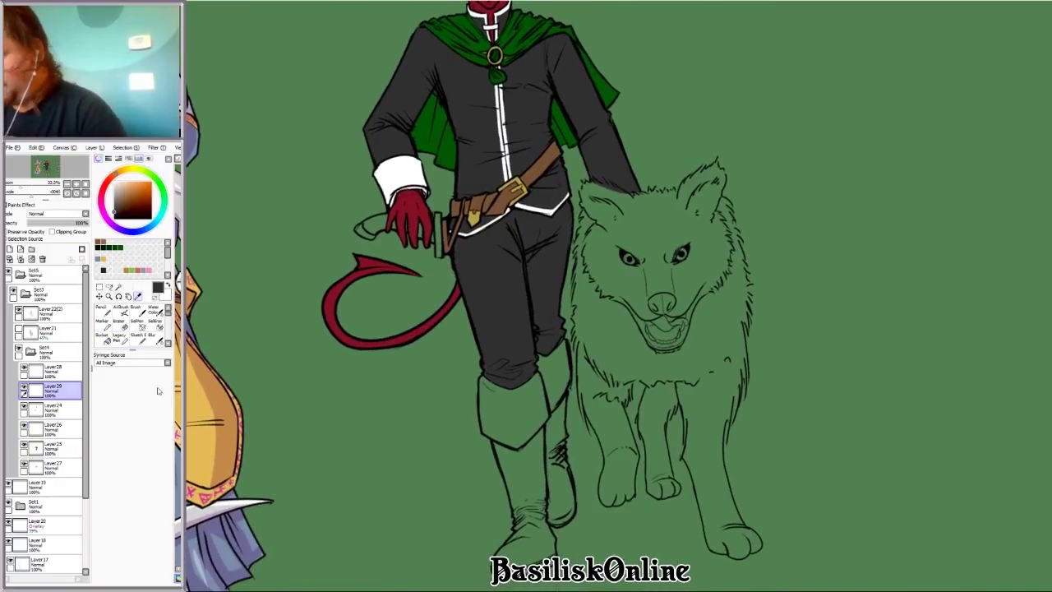
pyautogui.click(9, 248)
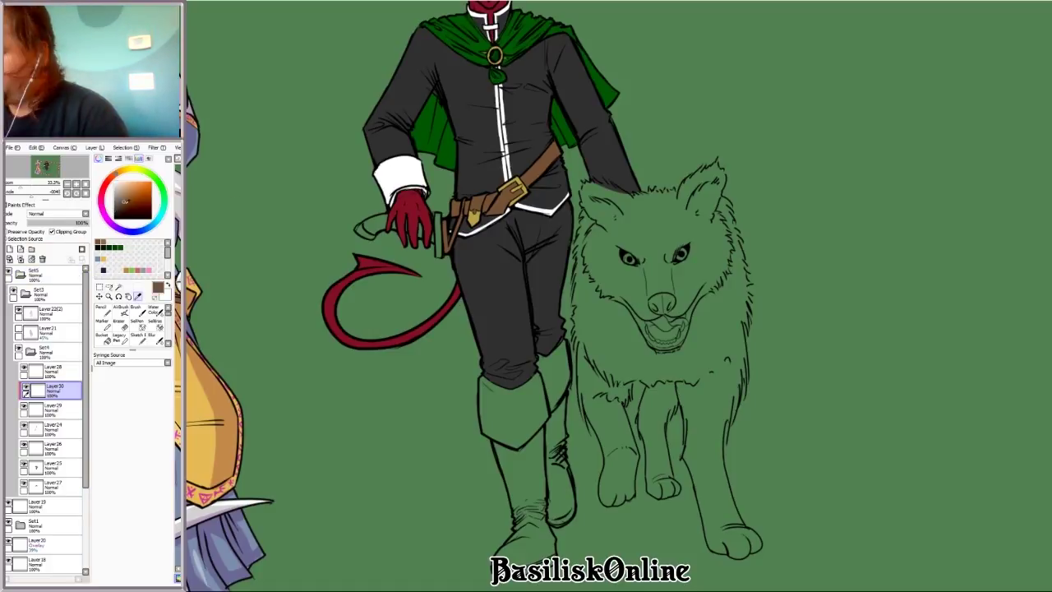
pyautogui.press('g')
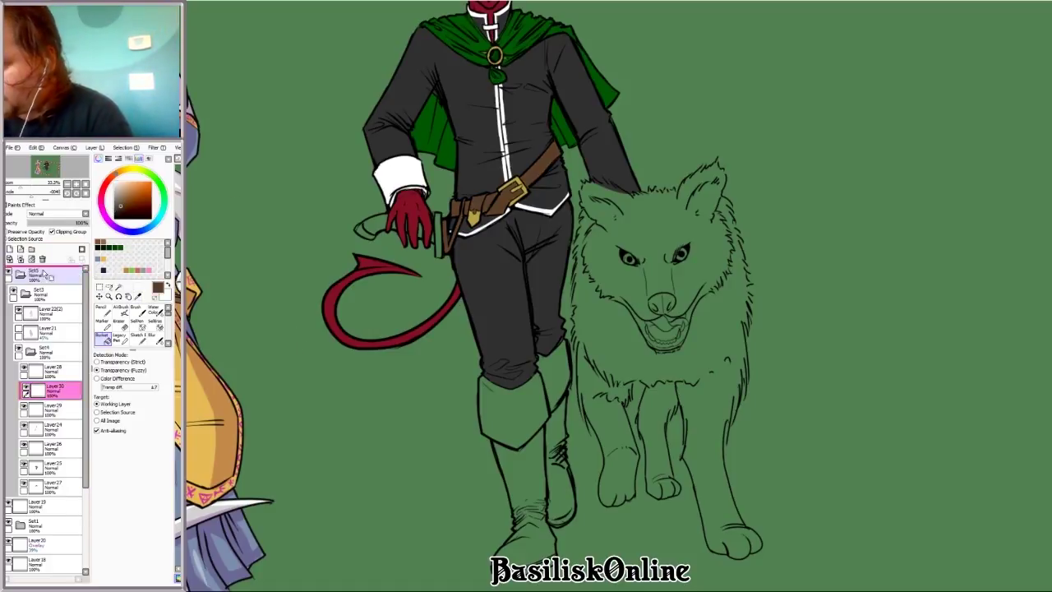
# Step: Select both boots from the line art by colour difference and fill them with dark brown on a new layer
pyautogui.click(49, 313)
pyautogui.click(97, 378)
pyautogui.click(97, 429)
pyautogui.click(522, 403)
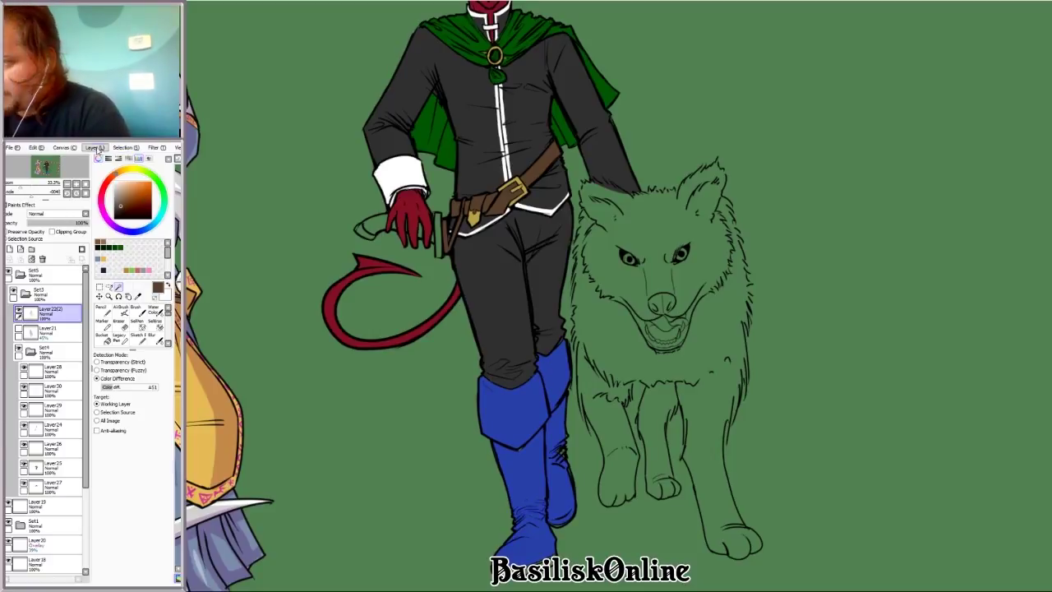
pyautogui.click(49, 386)
pyautogui.hotkey('ctrl', 'z')
pyautogui.scroll(-1, 664, 456)
pyautogui.scroll(-1, 715, 378)
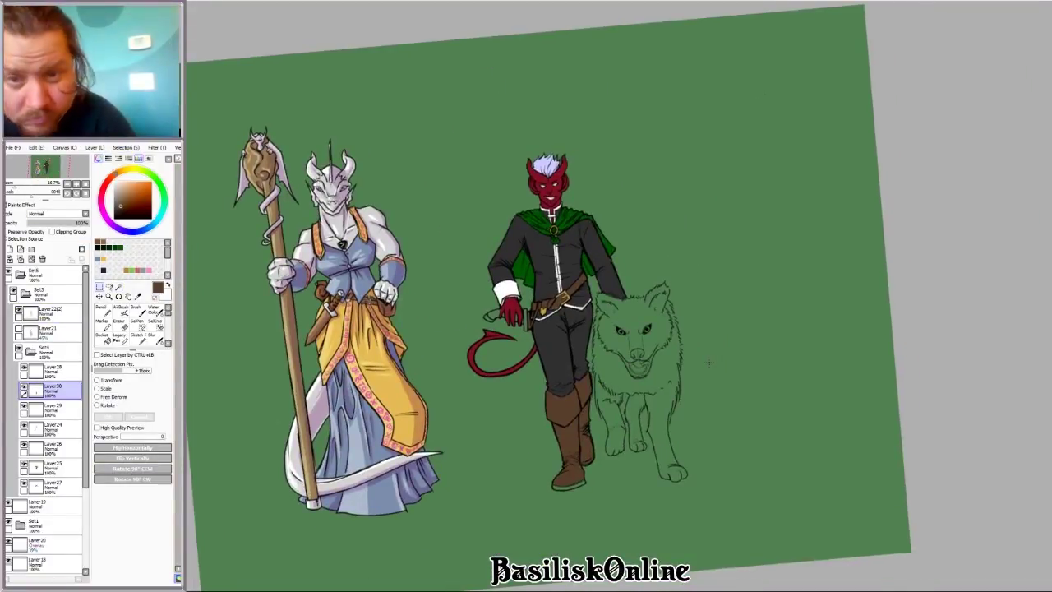
# Step: Paint the unfilled sole of the front boot with the boots' brown
pyautogui.scroll(4, 715, 377)
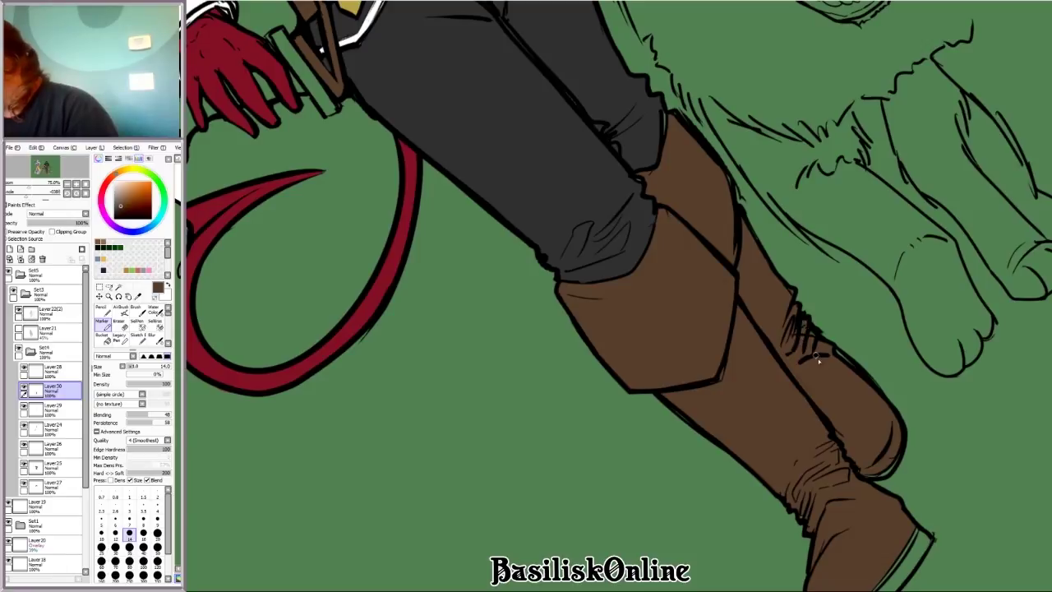
pyautogui.scroll(-4, 484, 458)
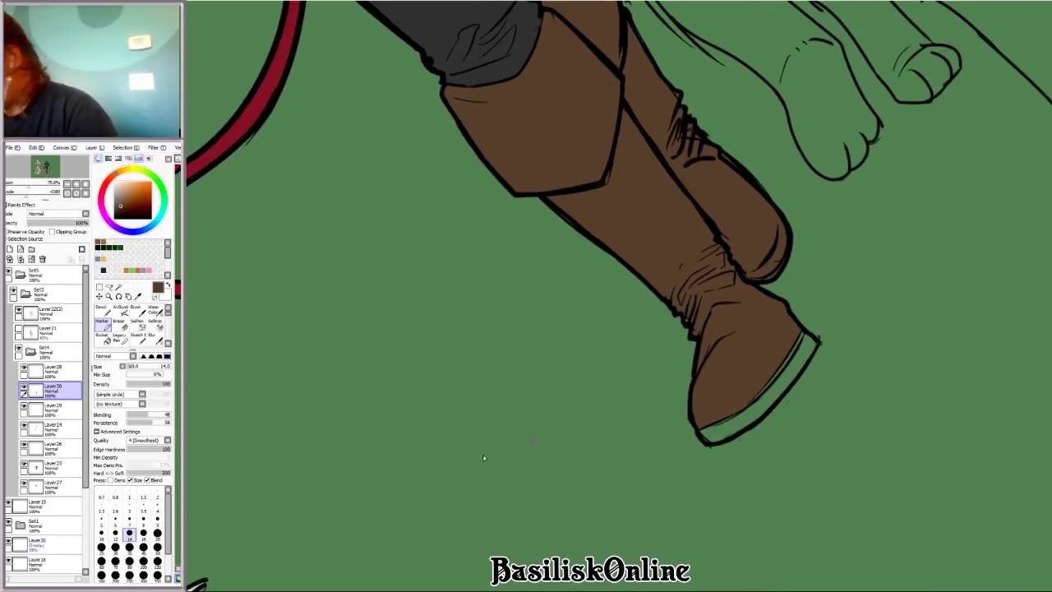
pyautogui.moveTo(708, 432)
pyautogui.mouseDown()
pyautogui.moveTo(757, 406)
pyautogui.moveTo(799, 339)
pyautogui.mouseUp()
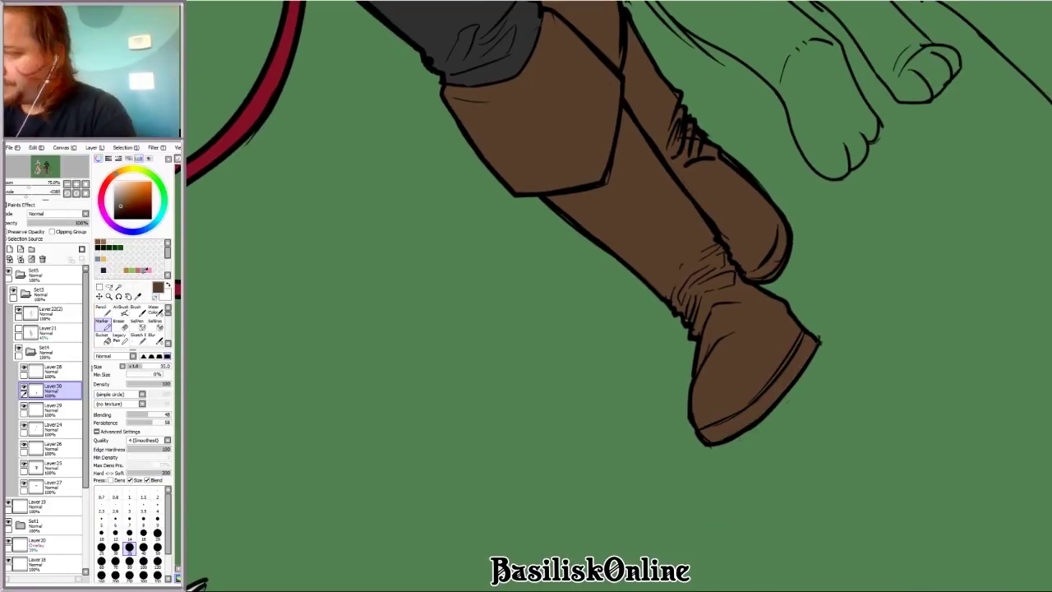
# Step: On a new layer above the boots, paint the front boot's sole a darker brown
pyautogui.keyDown('alt'); pyautogui.click(723, 423); pyautogui.keyUp('alt')
pyautogui.moveTo(748, 421)
pyautogui.mouseDown()
pyautogui.moveTo(704, 413)
pyautogui.moveTo(733, 427)
pyautogui.moveTo(805, 348)
pyautogui.mouseUp()
pyautogui.hotkey('ctrl', 'z')
pyautogui.hotkey('ctrl', 'shift', 'n')
pyautogui.press('Home')
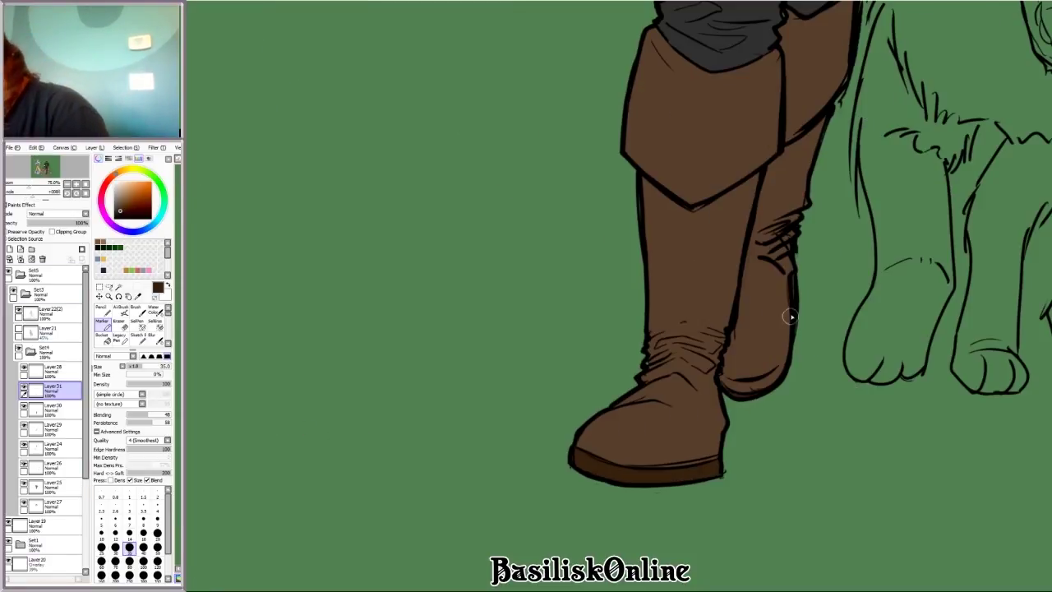
# Step: Select the folded cuffs of both boots from the line art and fill them with the darker brown on the sole's layer
pyautogui.scroll(3, 622, 305)
pyautogui.press('w')
pyautogui.click(51, 312)
pyautogui.click(698, 271)
pyautogui.click(814, 214)
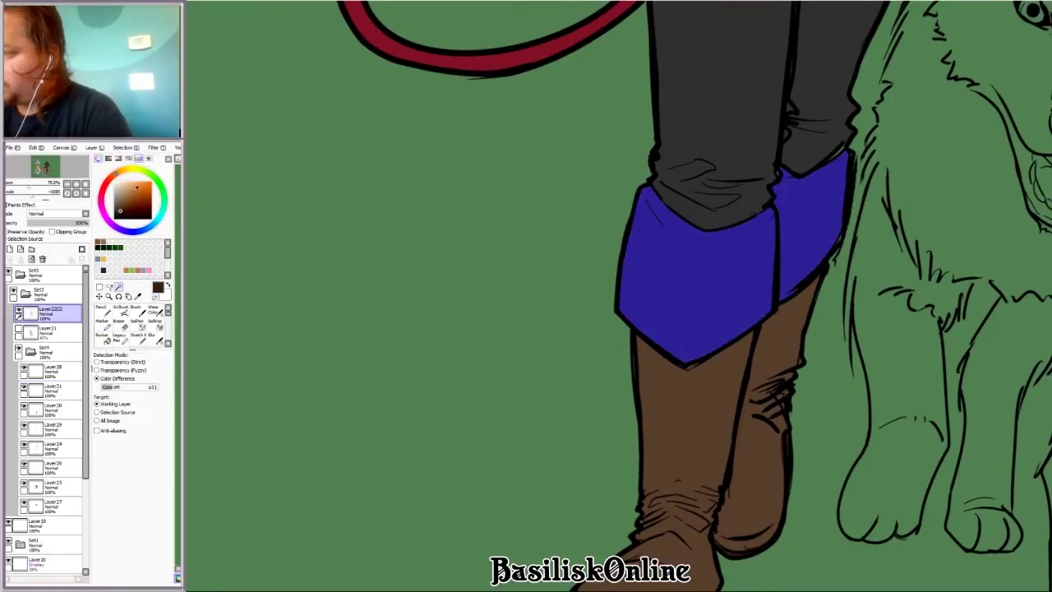
pyautogui.click(51, 388)
pyautogui.hotkey('ctrl', 't')
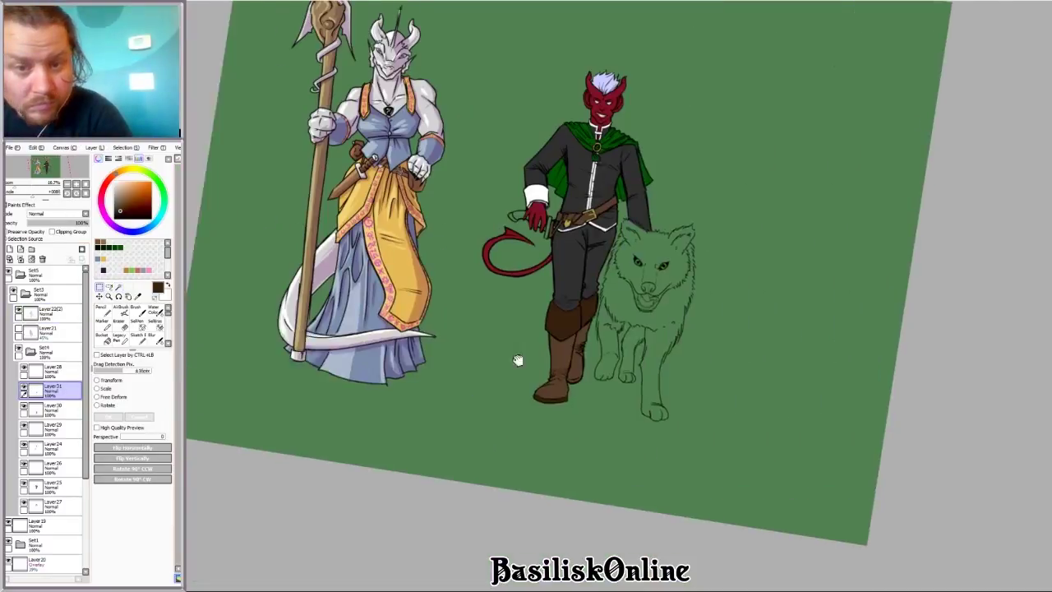
pyautogui.press('Delete')
pyautogui.scroll(-1, 575, 345)
pyautogui.press('Return')
pyautogui.press('n')
pyautogui.keyDown('alt'); pyautogui.click(375, 306); pyautogui.keyUp('alt')
pyautogui.scroll(5, 376, 305)
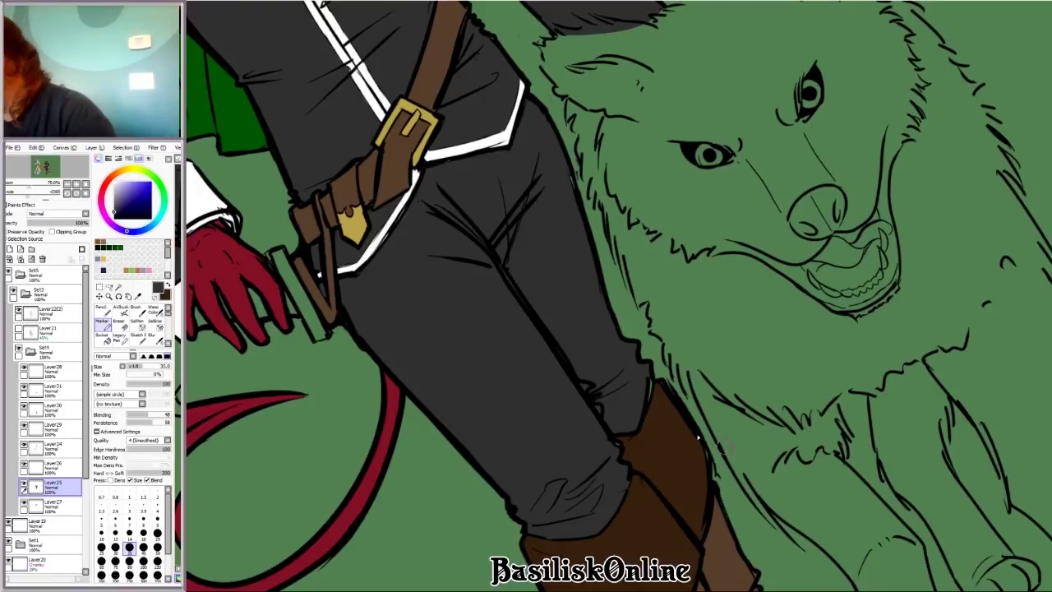
pyautogui.moveTo(709, 164); pyautogui.dragTo(810, 452)
pyautogui.hotkey('ctrl', 'z')
pyautogui.press('Delete')
pyautogui.scroll(-3, 575, 329)
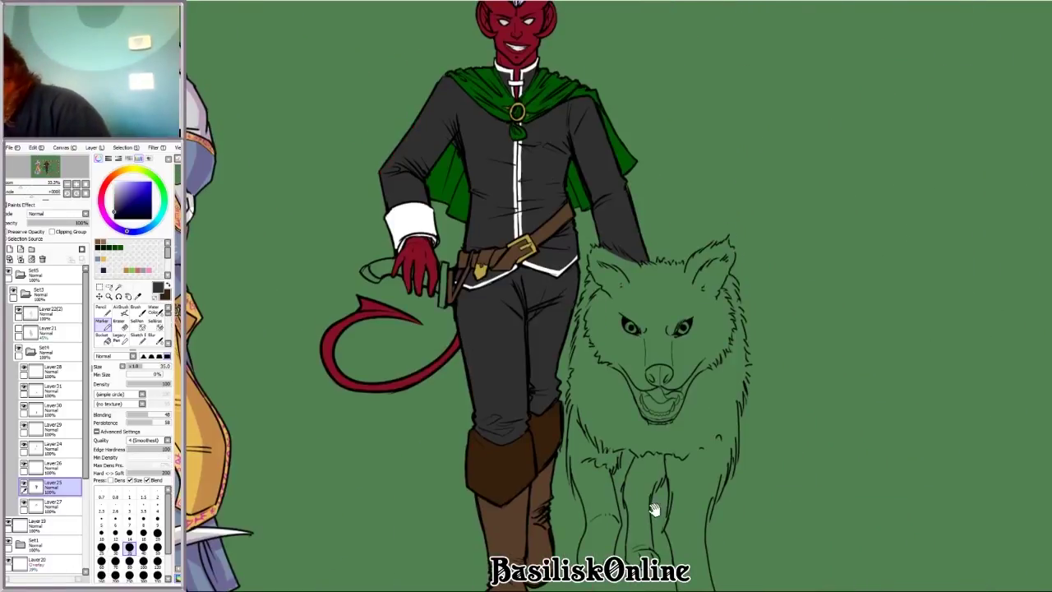
# Step: Sample the buckle's gold and paint the sword's crossguard and pommel with it on the metal parts layer
pyautogui.click(129, 297)
pyautogui.scroll(4, 616, 296)
pyautogui.click(102, 321)
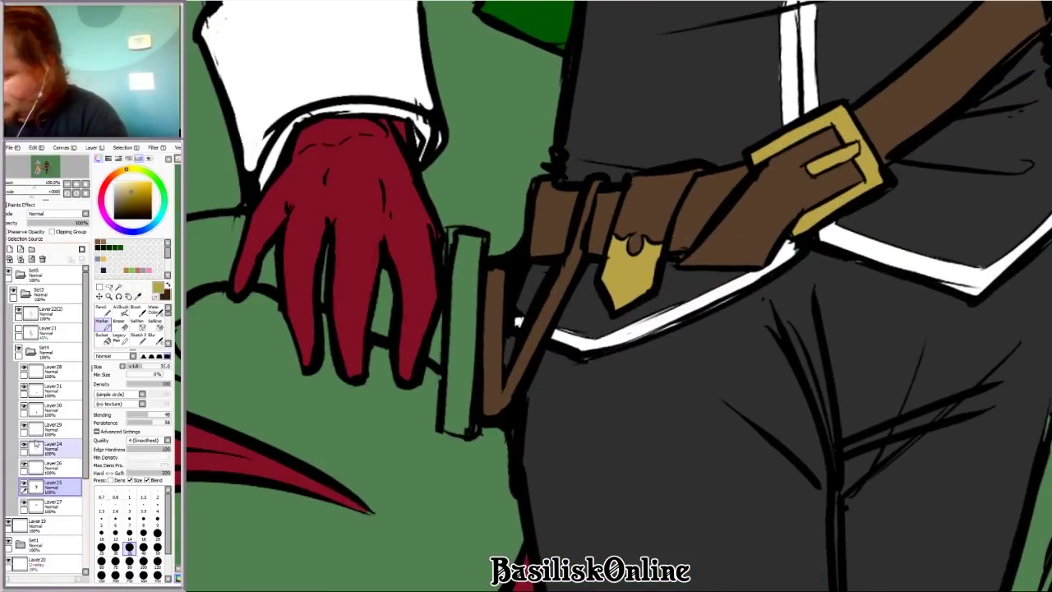
pyautogui.click(49, 368)
pyautogui.moveTo(465, 240); pyautogui.dragTo(463, 410)
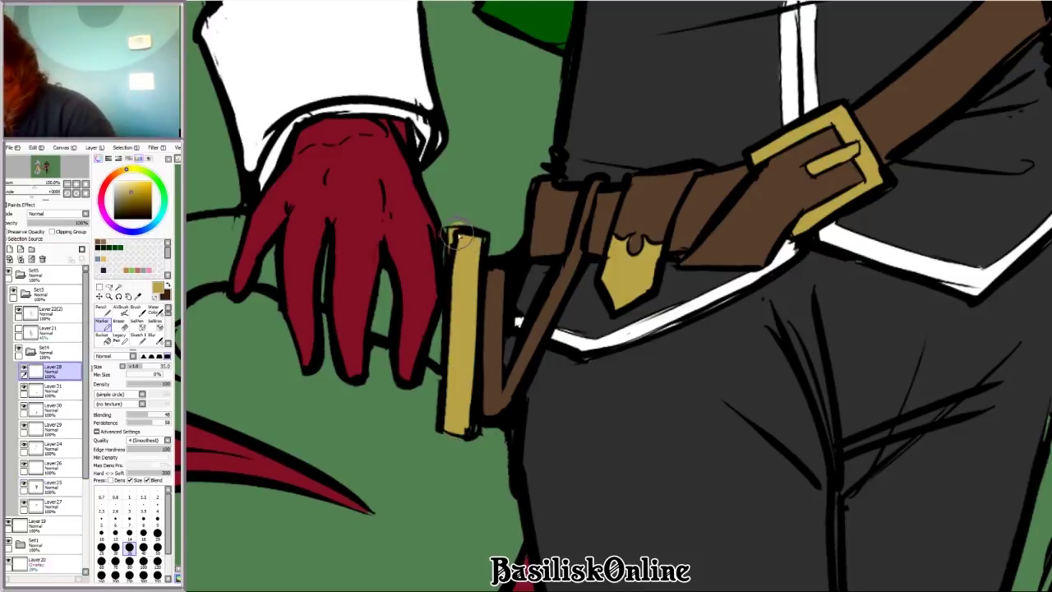
pyautogui.press('e')
pyautogui.press('b')
pyautogui.moveTo(259, 410); pyautogui.dragTo(454, 392)
# Step: On a new layer beneath the metal parts, paint the sword's grip dark brown, including the gaps between the fingers
pyautogui.moveTo(296, 247); pyautogui.dragTo(326, 275)
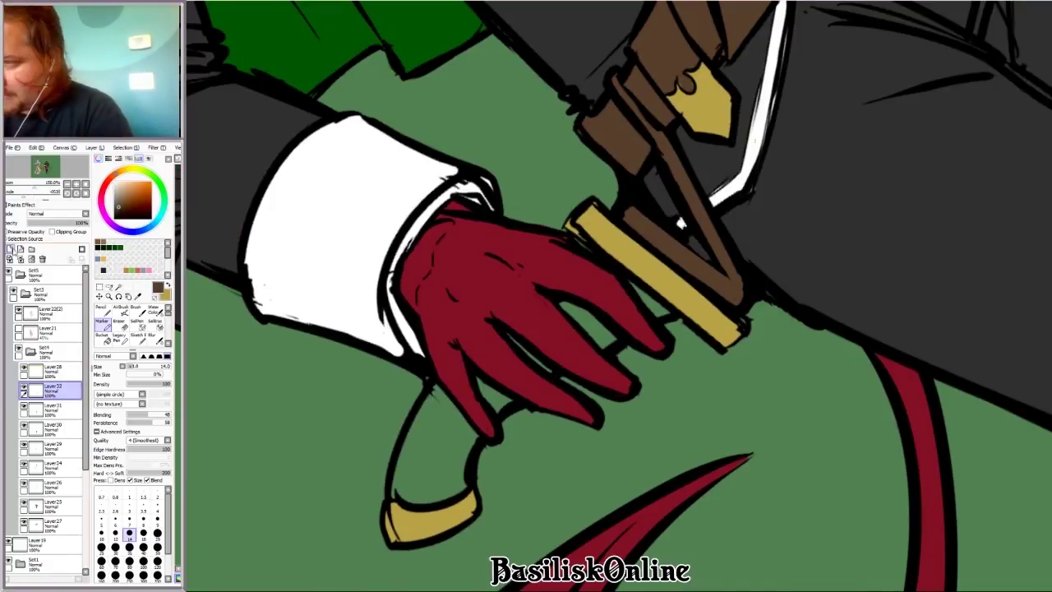
pyautogui.moveTo(435, 392)
pyautogui.mouseDown()
pyautogui.moveTo(394, 493)
pyautogui.moveTo(446, 495)
pyautogui.moveTo(437, 385)
pyautogui.moveTo(457, 437)
pyautogui.mouseUp()
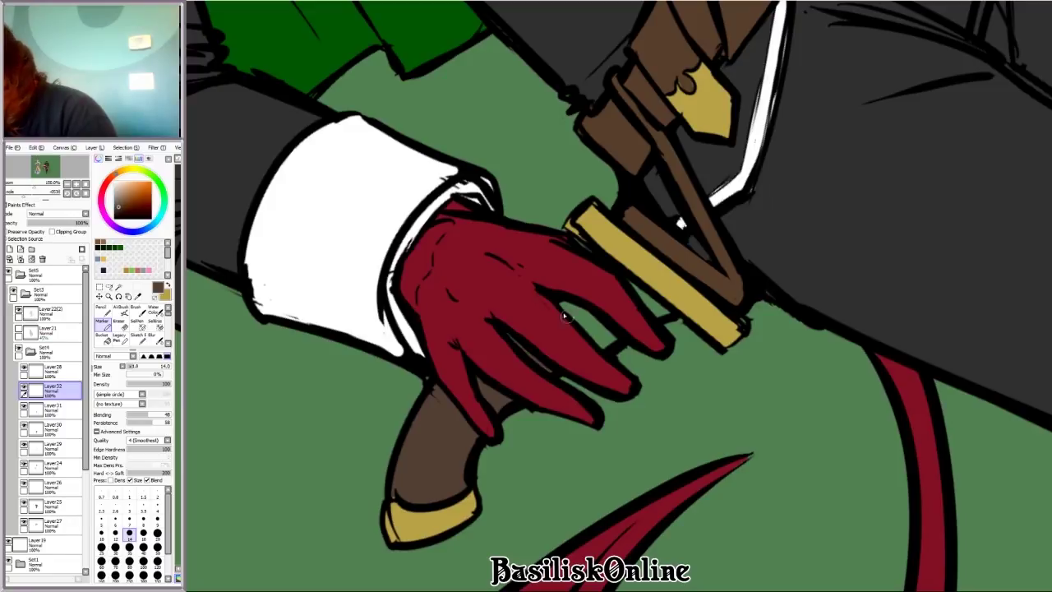
pyautogui.moveTo(565, 316); pyautogui.dragTo(592, 318)
pyautogui.scroll(-8, 649, 304)
# Step: Paste the wolf reference photo into the canvas and place it on the empty background beside the wolf
pyautogui.moveTo(740, 247); pyautogui.dragTo(863, 352)
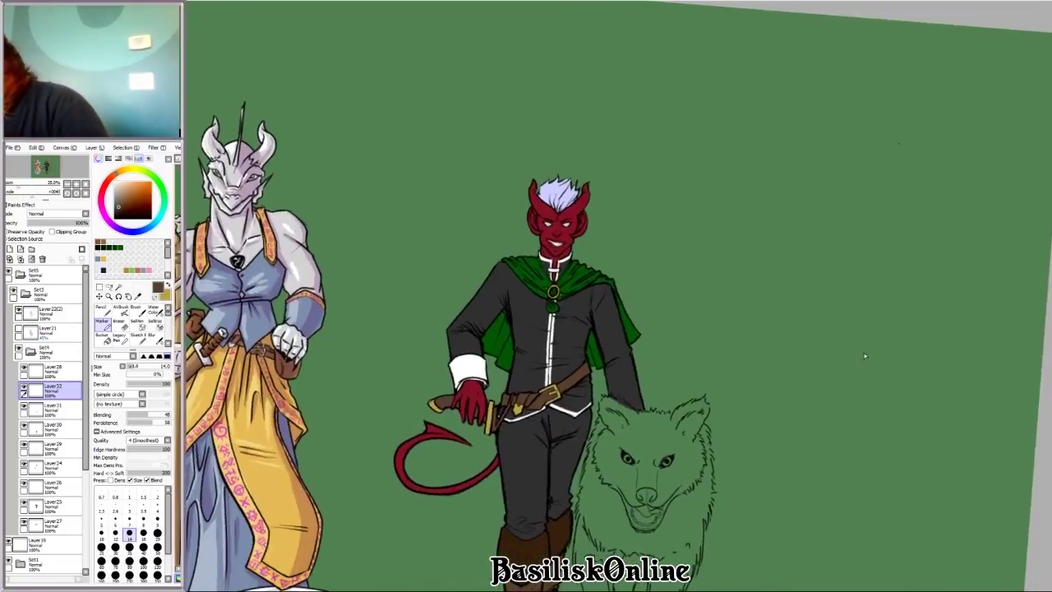
pyautogui.hotkey('ctrl', 'v')
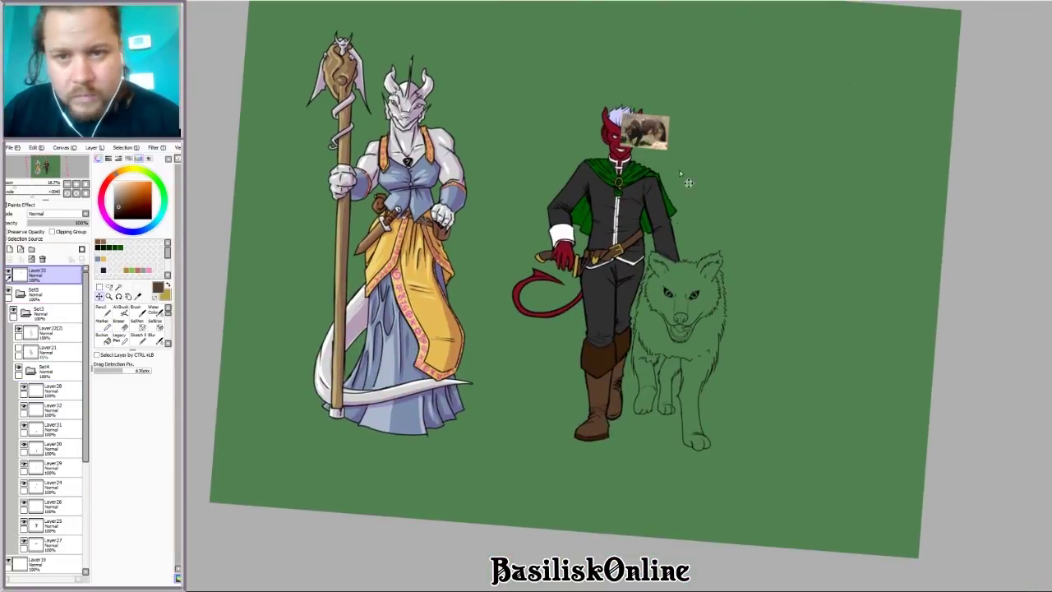
pyautogui.moveTo(659, 160); pyautogui.dragTo(775, 265)
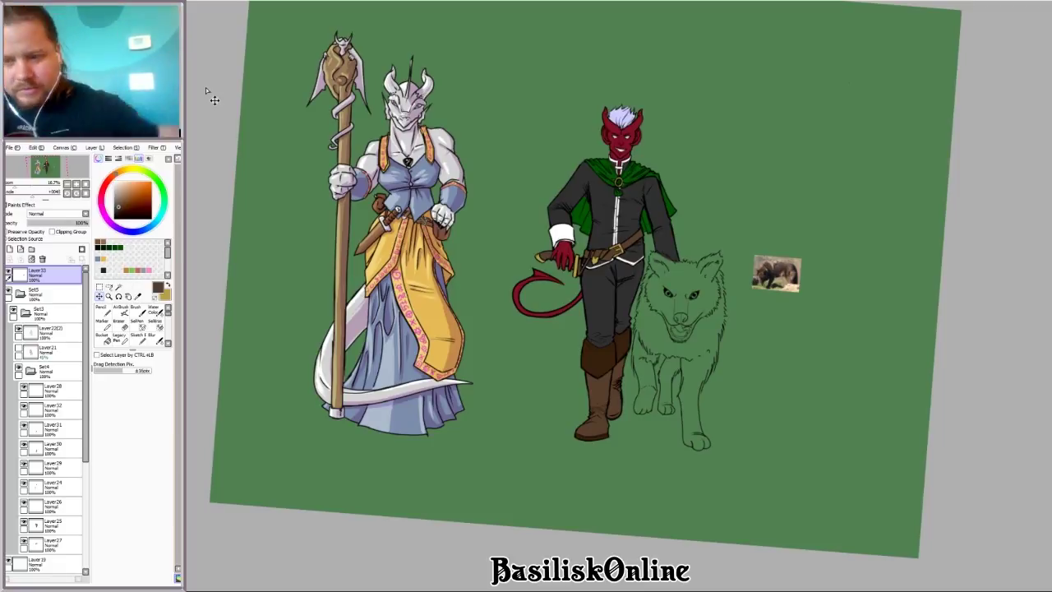
# Step: On a new layer in a new layer set, paint part of the wolf's face and muzzle muted grey-brown
pyautogui.click(31, 371)
pyautogui.scroll(5, 673, 312)
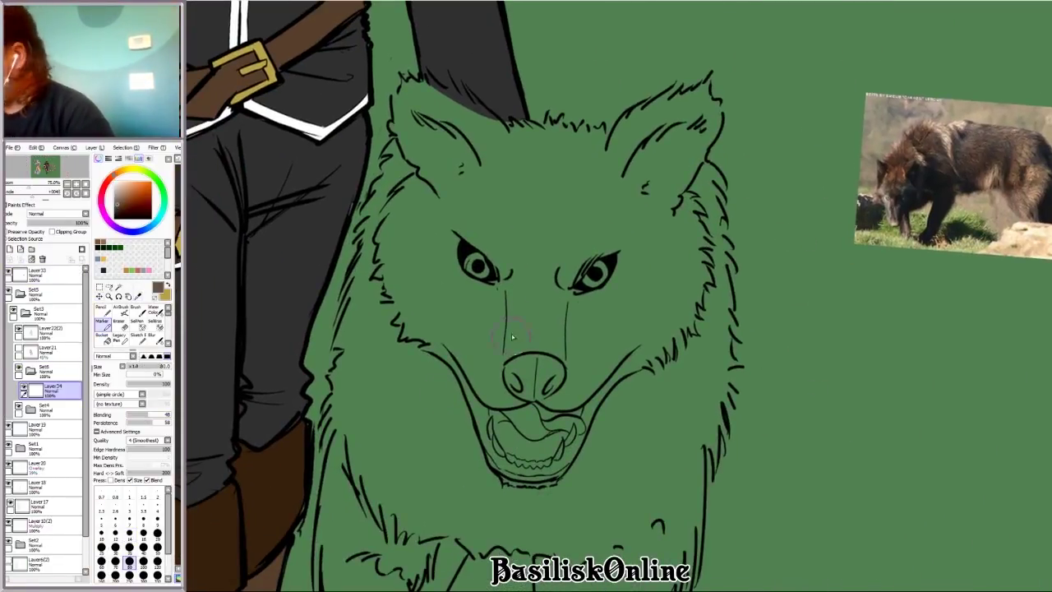
pyautogui.moveTo(526, 247)
pyautogui.mouseDown()
pyautogui.moveTo(542, 386)
pyautogui.moveTo(510, 238)
pyautogui.moveTo(461, 314)
pyautogui.moveTo(438, 212)
pyautogui.moveTo(386, 313)
pyautogui.moveTo(460, 213)
pyautogui.moveTo(406, 153)
pyautogui.moveTo(380, 212)
pyautogui.mouseUp()
pyautogui.press('[')
pyautogui.press('[')
pyautogui.press('[')
pyautogui.press('[')
pyautogui.press('[')
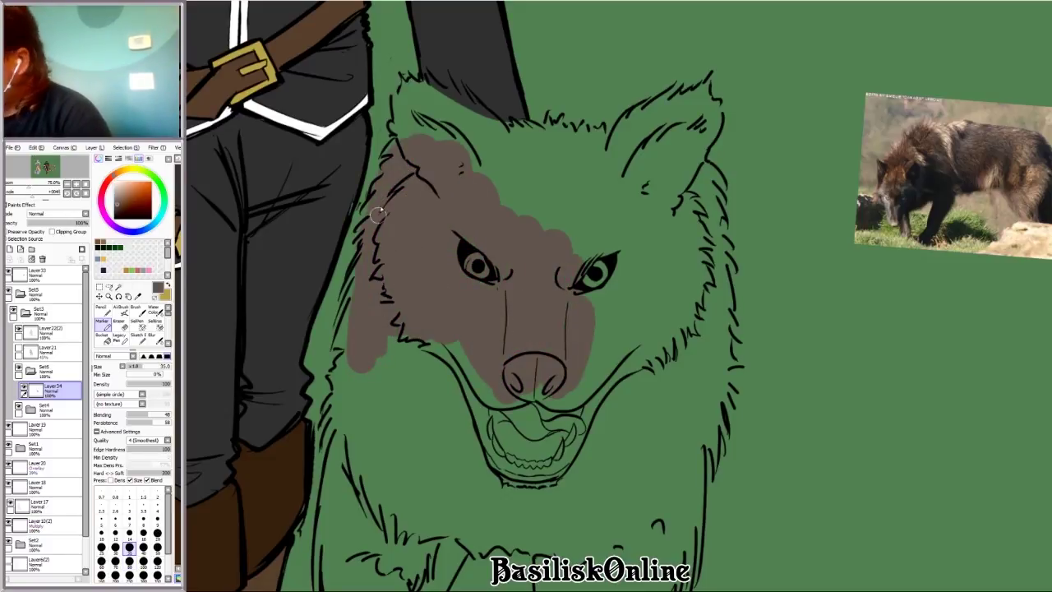
# Step: Paint the wolf's ears, the top of its head and the outer flank's edge grey-brown inside the outlines
pyautogui.moveTo(405, 102)
pyautogui.mouseDown()
pyautogui.moveTo(507, 135)
pyautogui.moveTo(512, 124)
pyautogui.moveTo(570, 147)
pyautogui.moveTo(683, 109)
pyautogui.moveTo(710, 123)
pyautogui.moveTo(622, 151)
pyautogui.mouseUp()
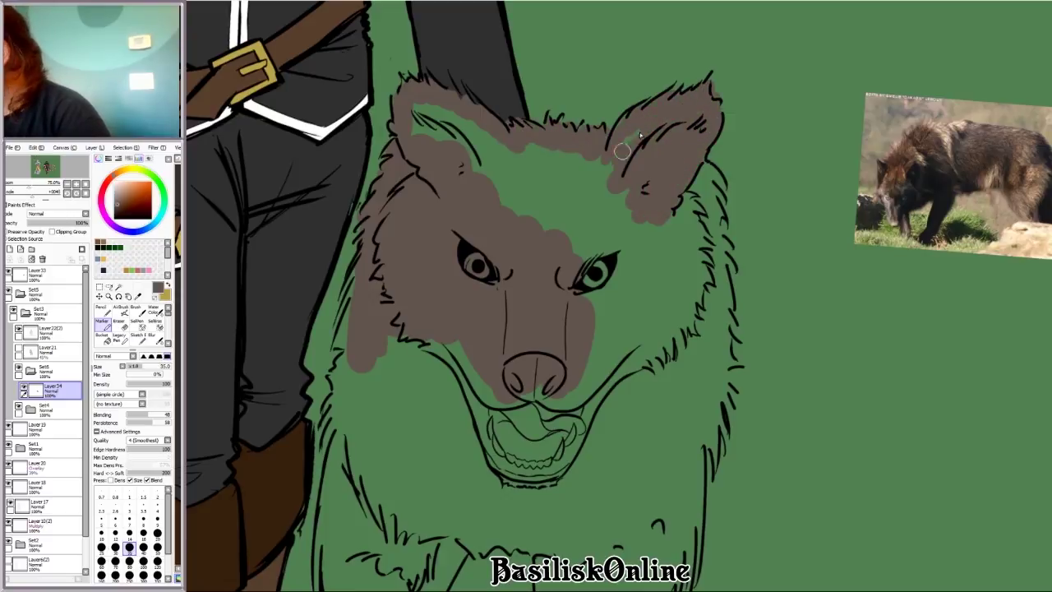
pyautogui.moveTo(704, 197)
pyautogui.mouseDown()
pyautogui.moveTo(720, 332)
pyautogui.moveTo(702, 534)
pyautogui.mouseUp()
pyautogui.scroll(-5, 702, 534)
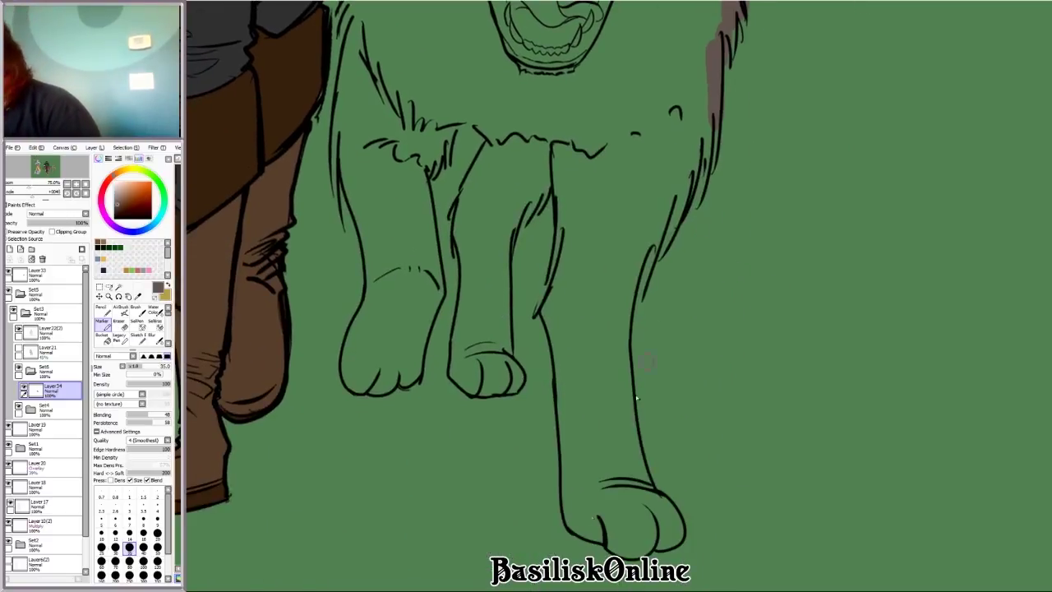
# Step: Paint grey-brown along the edges of the wolf's legs and inner flank, and fill the enclosed body area
pyautogui.moveTo(567, 505)
pyautogui.mouseDown()
pyautogui.moveTo(627, 552)
pyautogui.moveTo(652, 538)
pyautogui.moveTo(629, 285)
pyautogui.moveTo(701, 170)
pyautogui.moveTo(562, 401)
pyautogui.mouseUp()
pyautogui.moveTo(564, 437)
pyautogui.mouseDown()
pyautogui.moveTo(558, 177)
pyautogui.moveTo(508, 228)
pyautogui.moveTo(503, 360)
pyautogui.moveTo(483, 390)
pyautogui.moveTo(460, 325)
pyautogui.moveTo(464, 125)
pyautogui.moveTo(423, 196)
pyautogui.moveTo(425, 316)
pyautogui.moveTo(404, 379)
pyautogui.moveTo(360, 387)
pyautogui.moveTo(377, 285)
pyautogui.moveTo(342, 151)
pyautogui.mouseUp()
pyautogui.scroll(-2, 342, 150)
pyautogui.moveTo(380, 337); pyautogui.dragTo(379, 231)
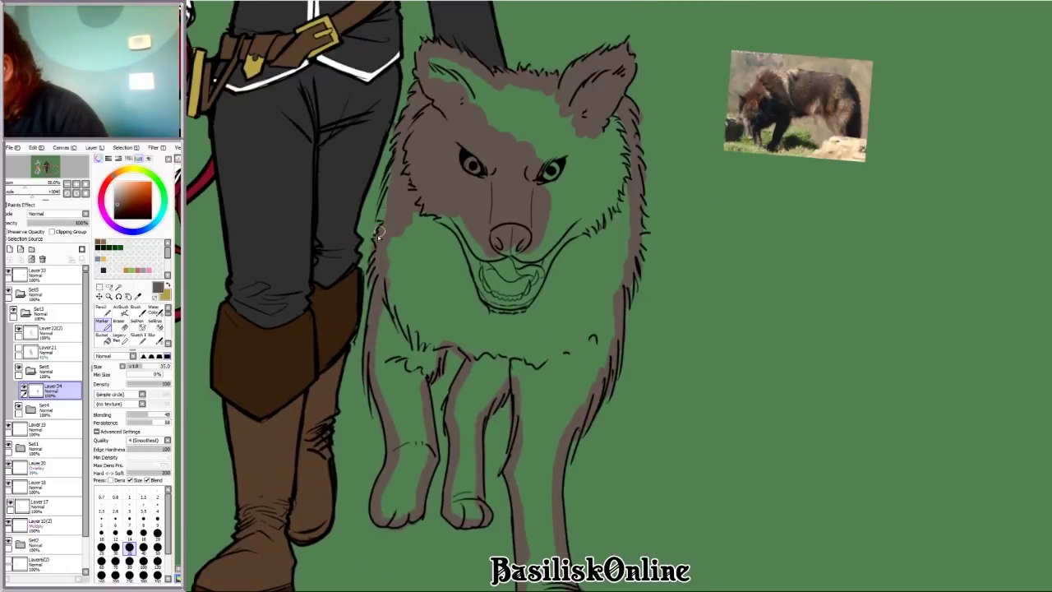
pyautogui.click(510, 386)
pyautogui.scroll(2, 657, 323)
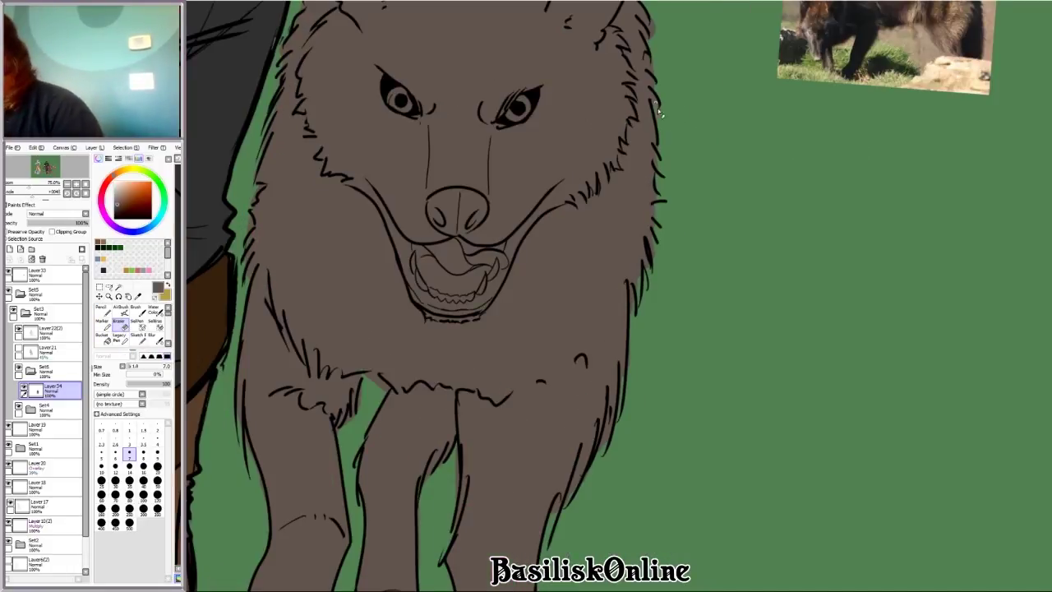
# Step: Ink the wolf's hind leg edge beside the boots on the line art layer, and fill the leg grey-brown on the base layer
pyautogui.scroll(-1, 657, 322)
pyautogui.scroll(2, 658, 322)
pyautogui.press('b')
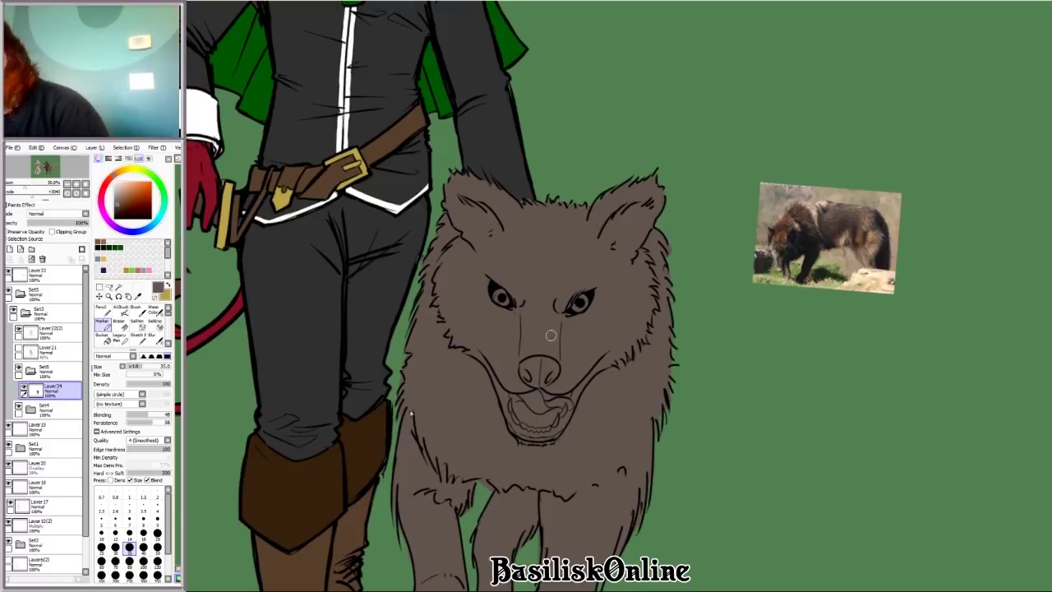
pyautogui.press('e')
pyautogui.scroll(-2, 412, 361)
pyautogui.scroll(-2, 676, 469)
pyautogui.press('b')
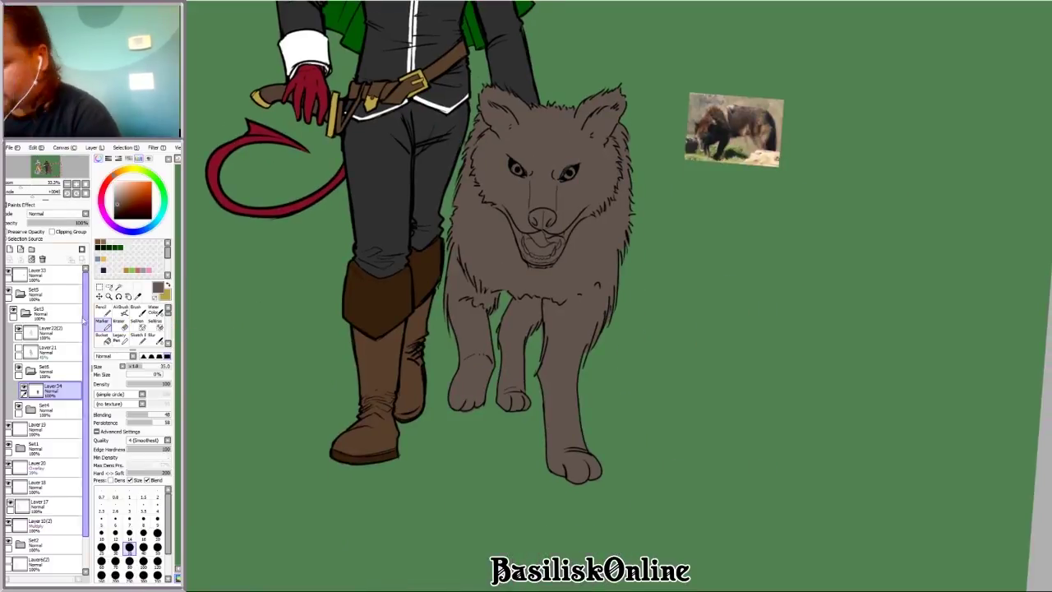
pyautogui.click(49, 330)
pyautogui.scroll(2, 513, 293)
pyautogui.moveTo(355, 321)
pyautogui.mouseDown()
pyautogui.moveTo(343, 468)
pyautogui.moveTo(368, 511)
pyautogui.mouseUp()
pyautogui.click(50, 389)
pyautogui.click(129, 546)
pyautogui.moveTo(355, 337)
pyautogui.mouseDown()
pyautogui.moveTo(361, 436)
pyautogui.moveTo(351, 493)
pyautogui.moveTo(366, 477)
pyautogui.mouseUp()
pyautogui.scroll(-3, 375, 420)
pyautogui.scroll(4, 833, 453)
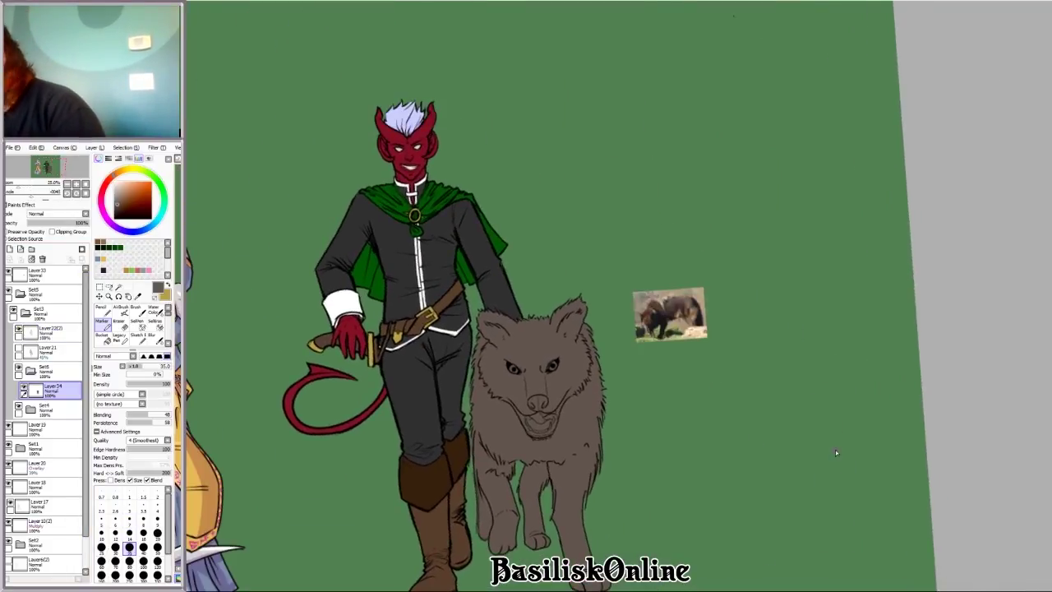
# Step: Sample brown from the wolf reference photo and replace the new empty layer with a clipped copy of the wolf's base colour layer
pyautogui.scroll(-2, 710, 337)
pyautogui.scroll(3, 896, 328)
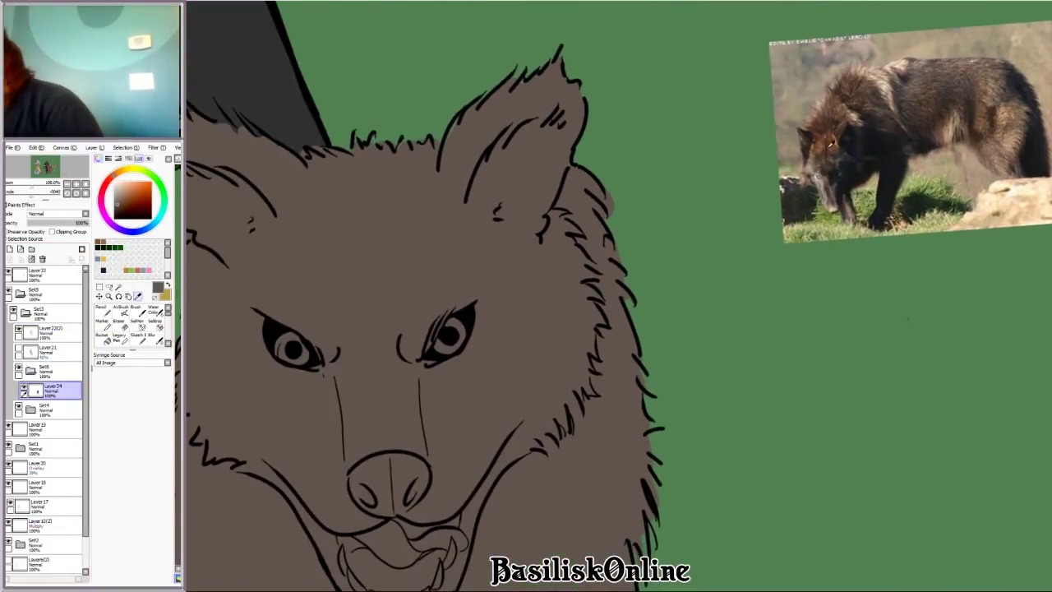
pyautogui.click(11, 249)
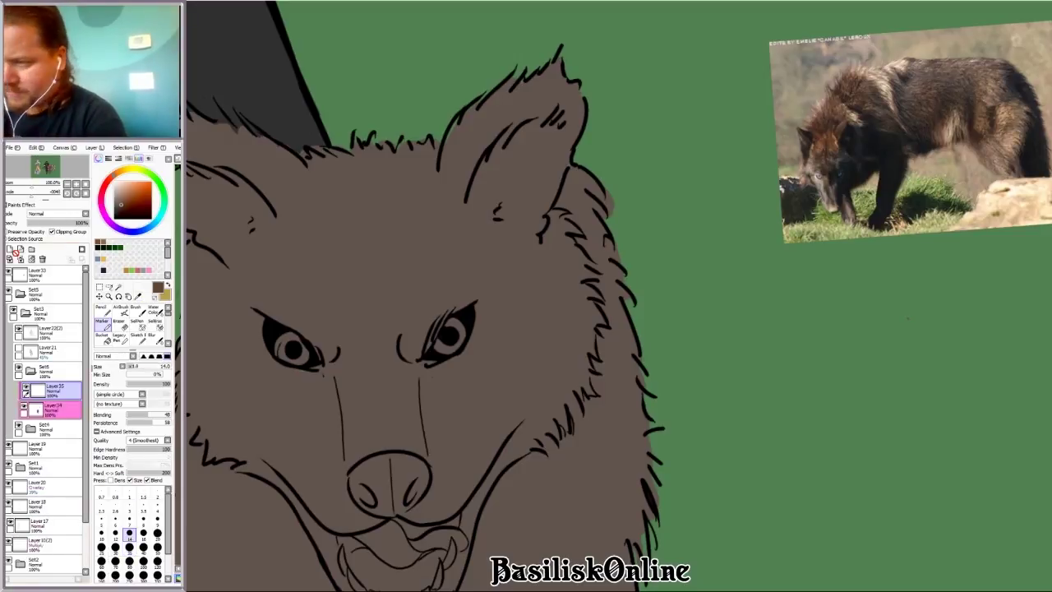
pyautogui.click(42, 259)
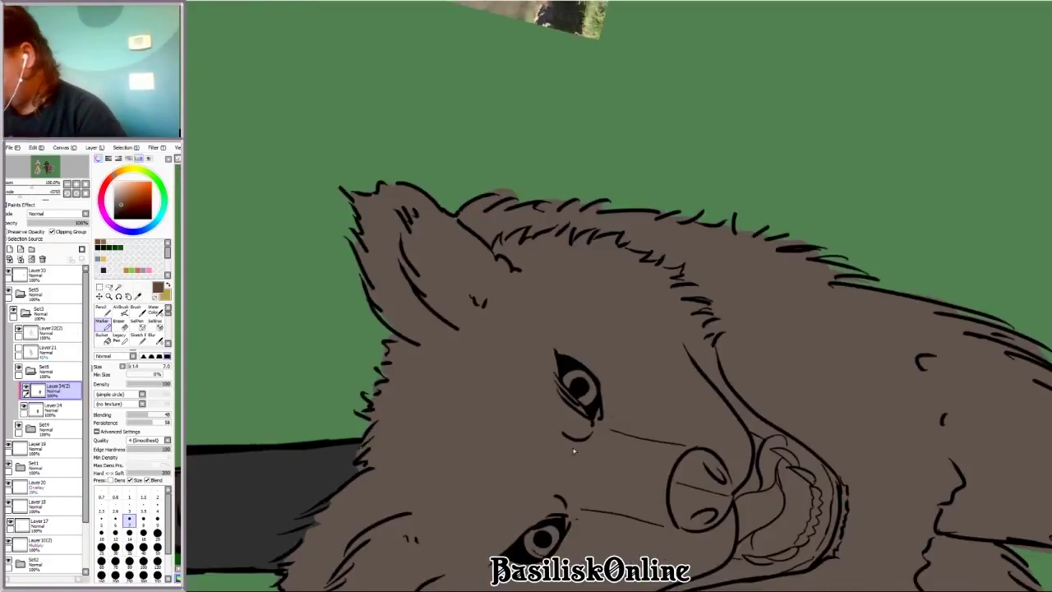
# Step: Try painting reddish-brown fur strokes on top of the wolf's head between the ears
pyautogui.scroll(4, 584, 360)
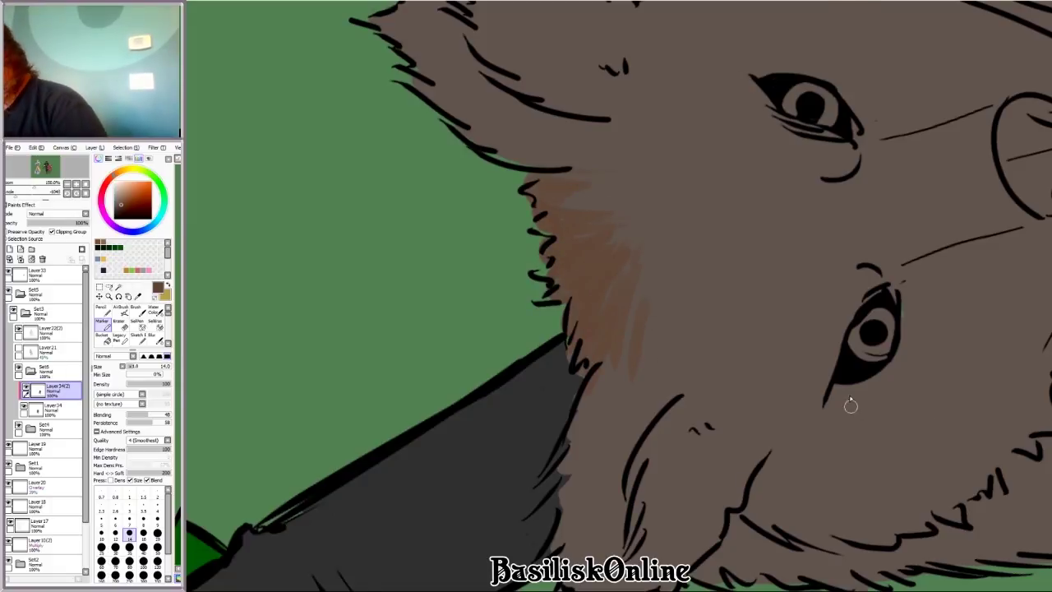
pyautogui.hotkey('ctrl', '0')
pyautogui.scroll(2, 865, 416)
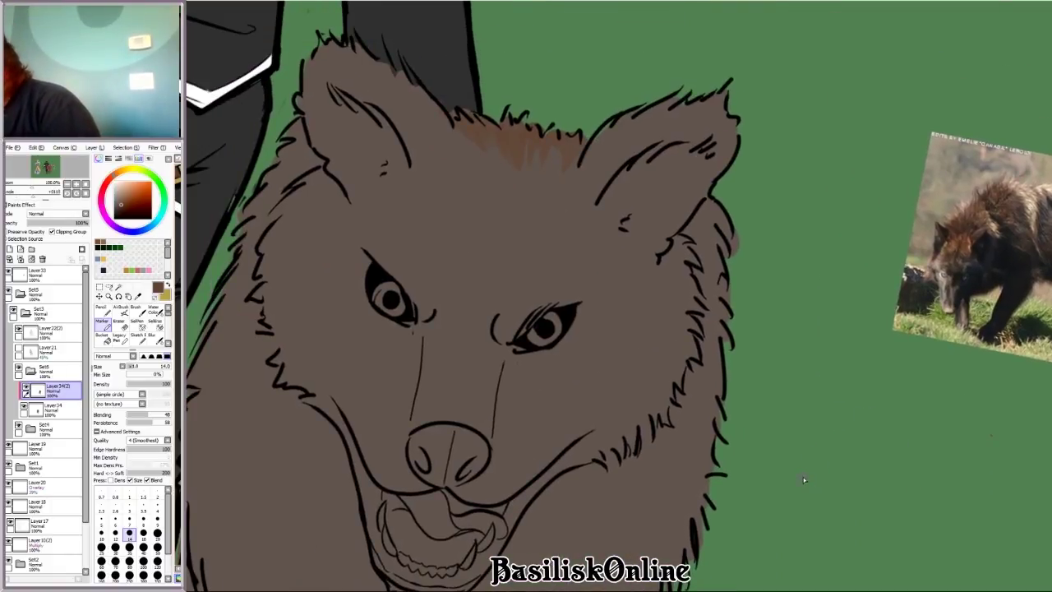
pyautogui.moveTo(796, 467); pyautogui.dragTo(853, 345)
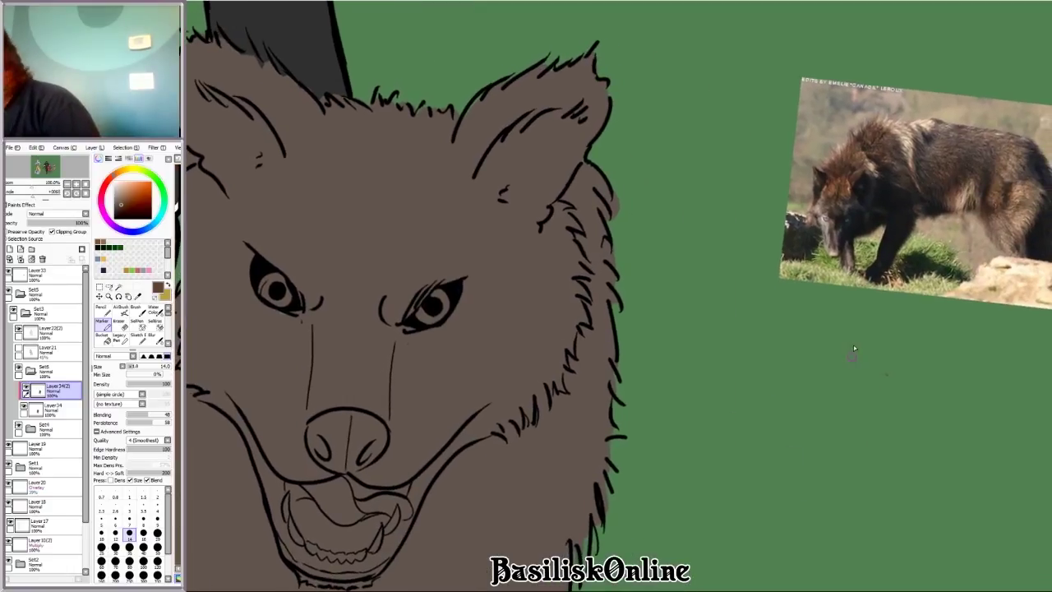
pyautogui.scroll(-3, 853, 346)
pyautogui.scroll(2, 505, 191)
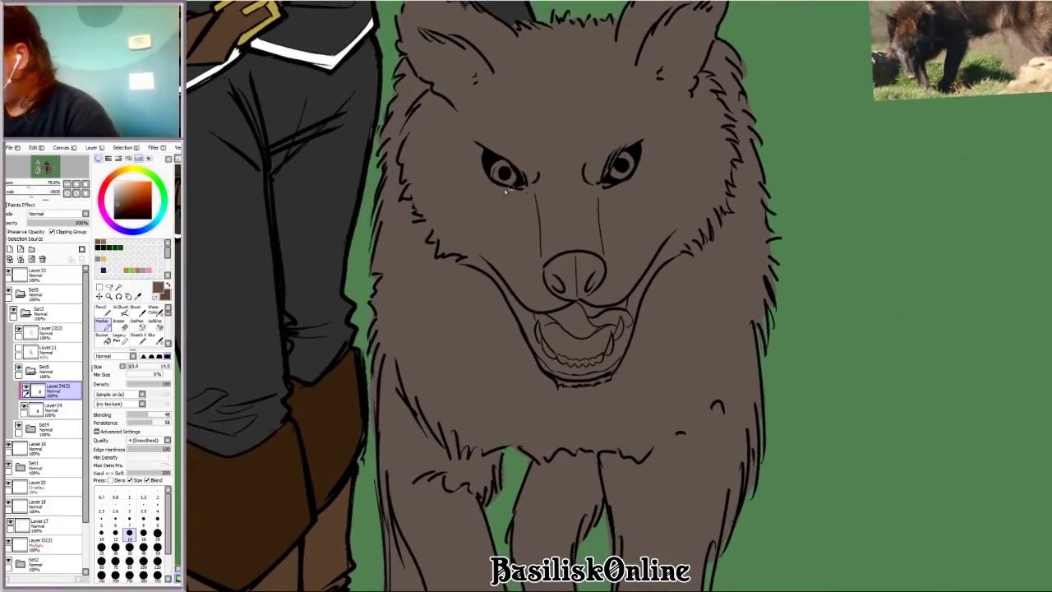
# Step: On the clipped copy layer, paint the wolf's lower legs and paws dark brown with a size 500 brush
pyautogui.click(53, 408)
pyautogui.scroll(-2, 794, 400)
pyautogui.scroll(1, 726, 297)
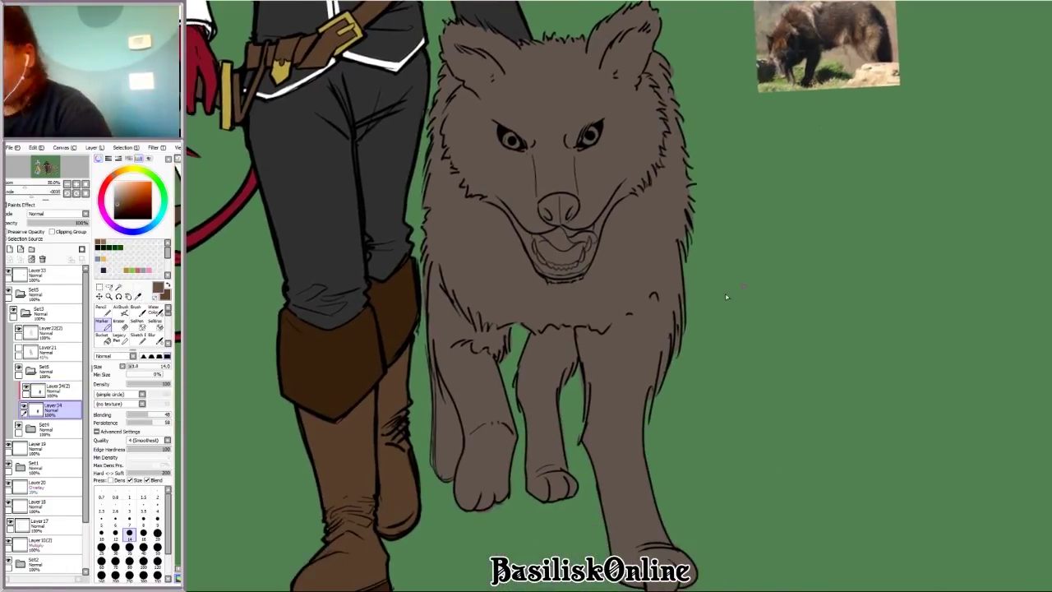
pyautogui.click(129, 575)
pyautogui.click(53, 388)
pyautogui.press('End')
pyautogui.scroll(1, 751, 364)
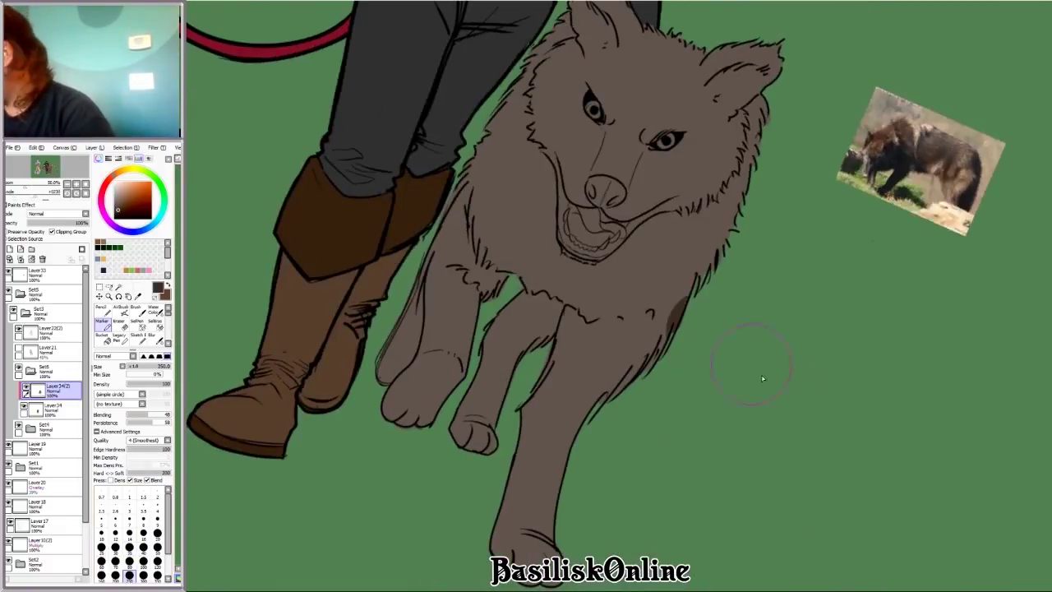
pyautogui.press('b')
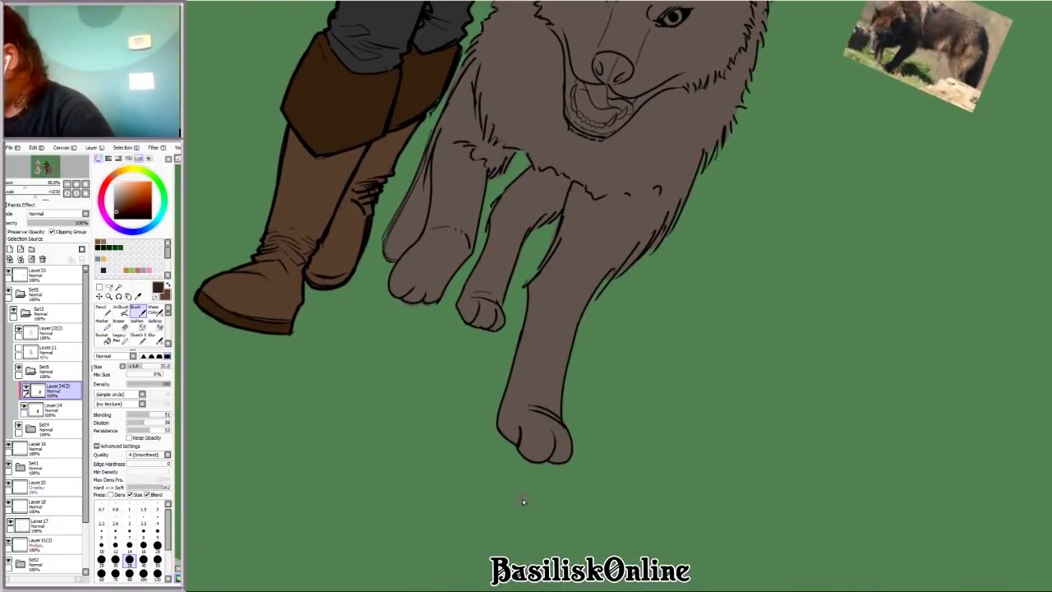
pyautogui.click(129, 547)
pyautogui.moveTo(566, 271)
pyautogui.mouseDown()
pyautogui.moveTo(485, 258)
pyautogui.moveTo(386, 189)
pyautogui.mouseUp()
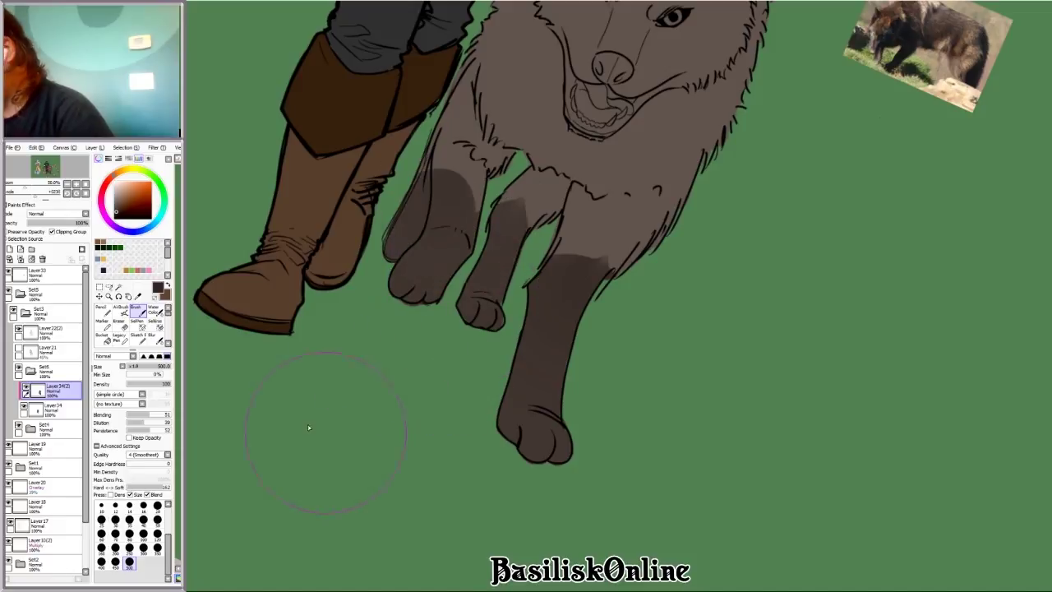
# Step: Extend the dark brown up the wolf's nearest front leg and blend the upper edges of the leg markings with the Water Color tool
pyautogui.press('Delete')
pyautogui.press('Delete')
pyautogui.scroll(-1, 626, 334)
pyautogui.moveTo(592, 345); pyautogui.dragTo(626, 335)
pyautogui.scroll(-1, 626, 334)
pyautogui.scroll(1, 606, 188)
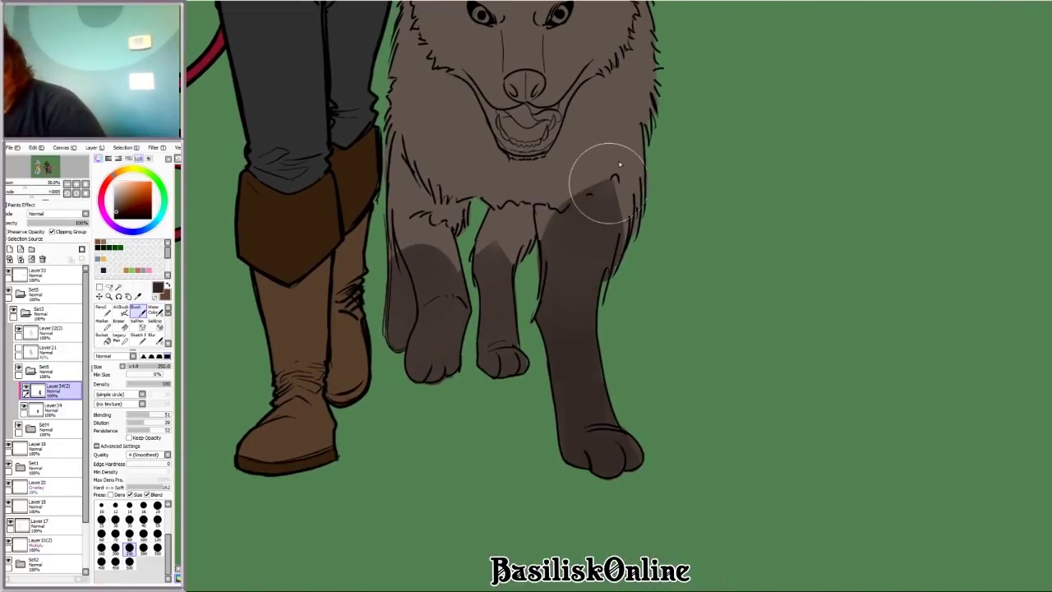
pyautogui.click(153, 310)
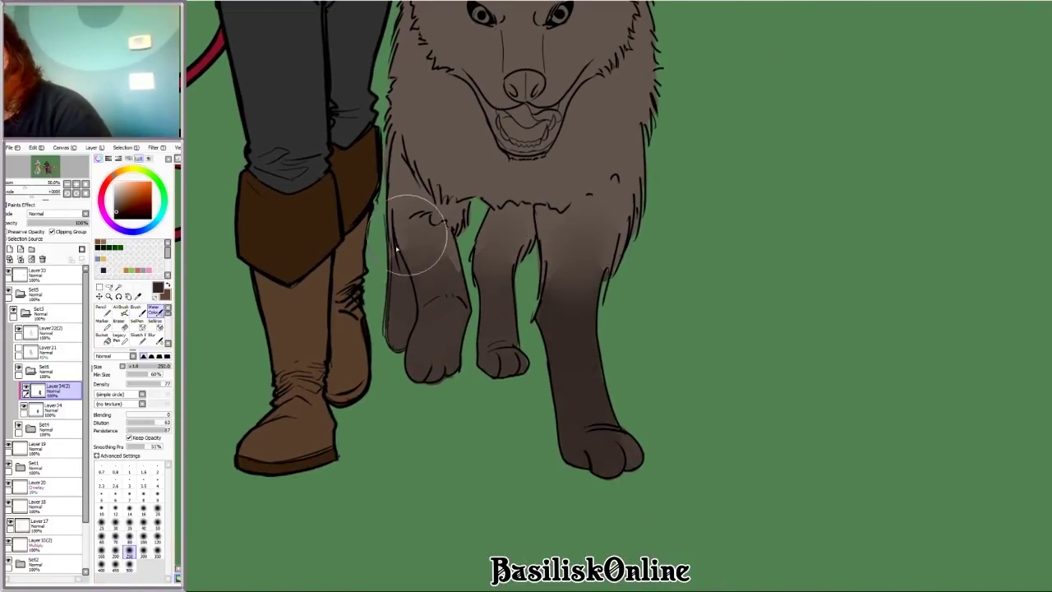
pyautogui.scroll(-1, 722, 401)
# Step: Try filling the wolf's forehead between the ears with a solid reddish-brown patch
pyautogui.press('b')
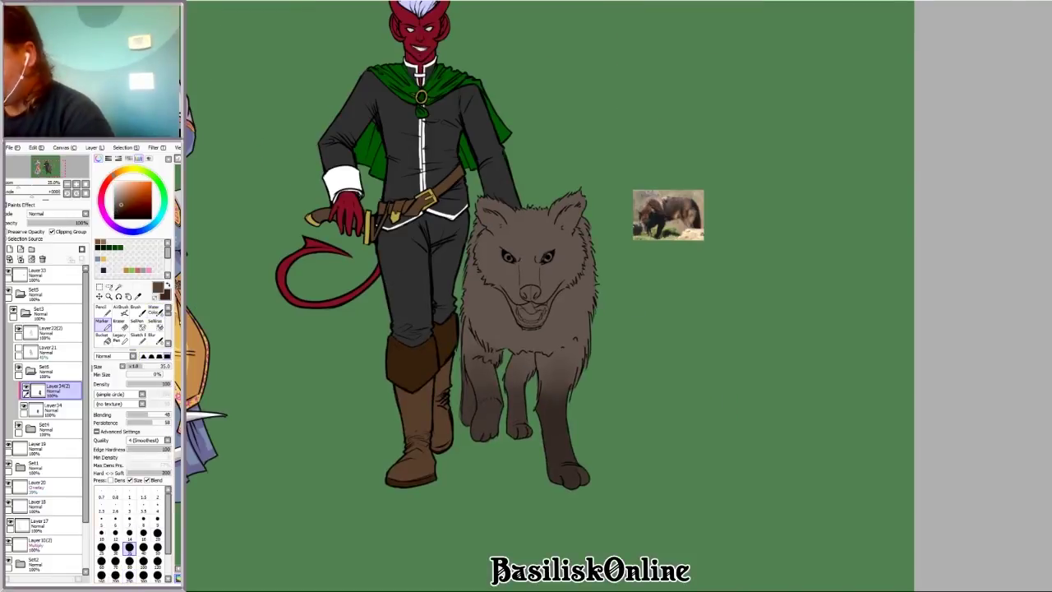
pyautogui.press('Delete')
pyautogui.press('Delete')
pyautogui.press('Delete')
pyautogui.press('Delete')
pyautogui.press('Delete')
pyautogui.press('Delete')
pyautogui.press('Delete')
pyautogui.press('Delete')
pyautogui.press('Delete')
pyautogui.press('Delete')
pyautogui.press('Delete')
pyautogui.press('Delete')
pyautogui.scroll(3, 591, 401)
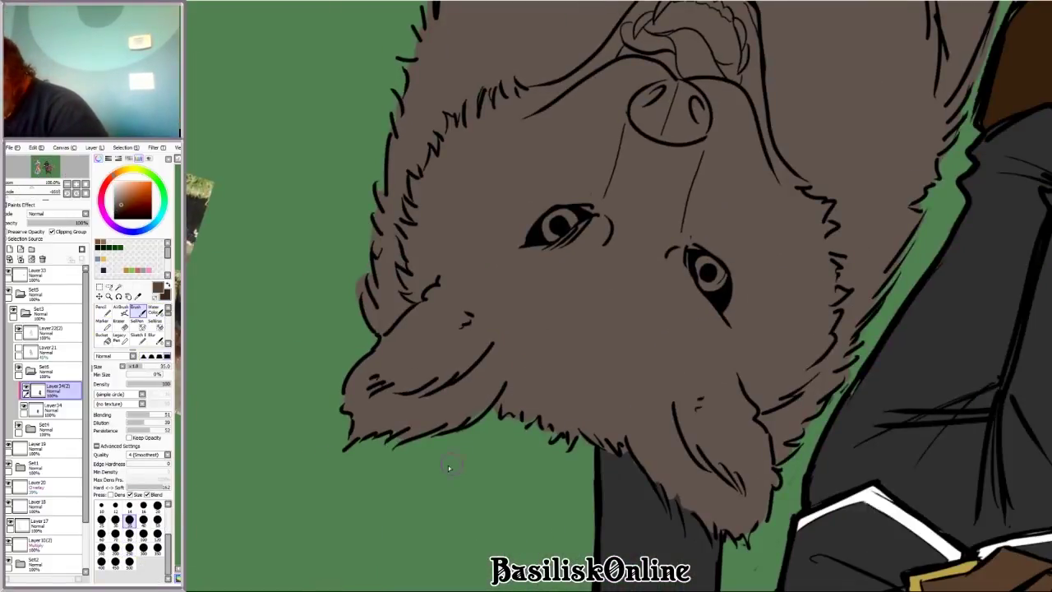
pyautogui.press('m')
pyautogui.moveTo(554, 312)
pyautogui.mouseDown()
pyautogui.moveTo(605, 351)
pyautogui.moveTo(632, 387)
pyautogui.moveTo(602, 421)
pyautogui.moveTo(601, 372)
pyautogui.mouseUp()
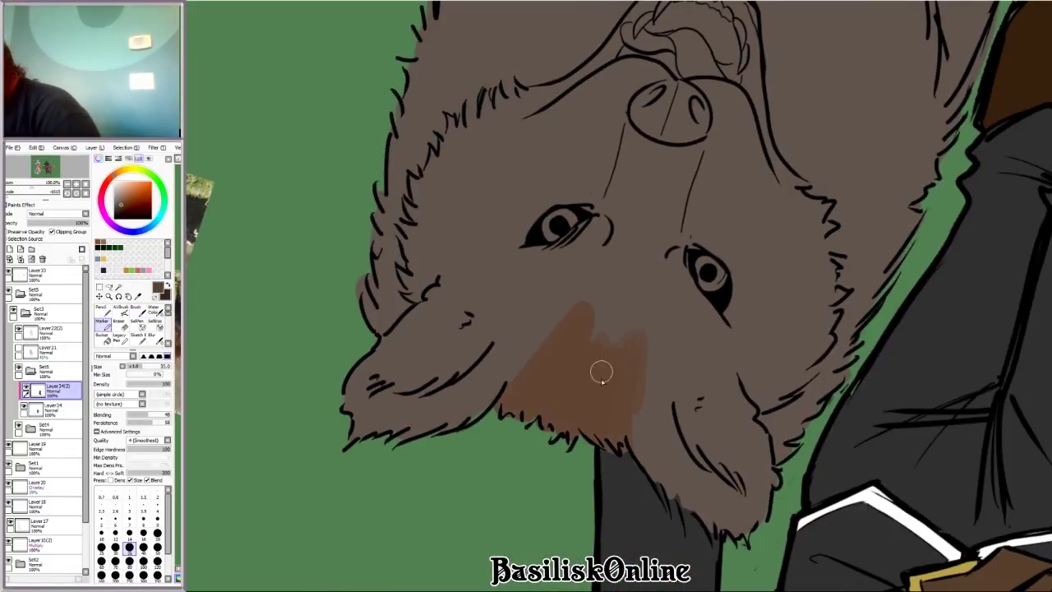
# Step: Shape the edges of the reddish-brown forehead patch with the eraser and a fine marker
pyautogui.press('e')
pyautogui.moveTo(655, 464)
pyautogui.mouseDown()
pyautogui.moveTo(572, 378)
pyautogui.moveTo(562, 250)
pyautogui.mouseUp()
pyautogui.press('m')
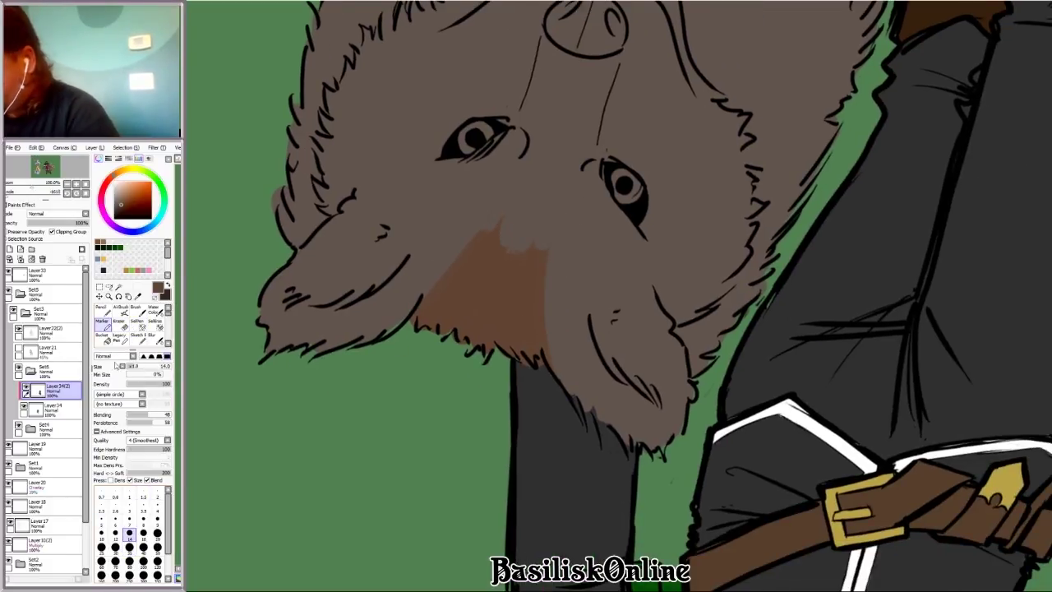
pyautogui.press('Delete')
pyautogui.press('Delete')
pyautogui.press('Delete')
pyautogui.moveTo(485, 330); pyautogui.dragTo(496, 313)
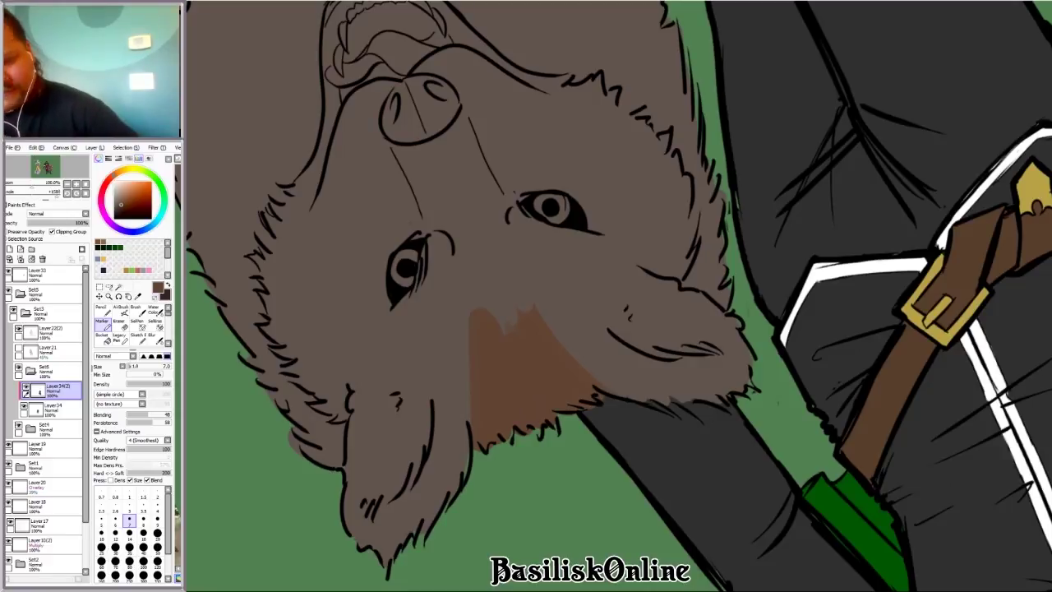
pyautogui.press('Delete')
# Step: On a new clipped layer, paint reddish-brown fur tufts on the wolf's forehead and thin their edges with the eraser
pyautogui.click(9, 248)
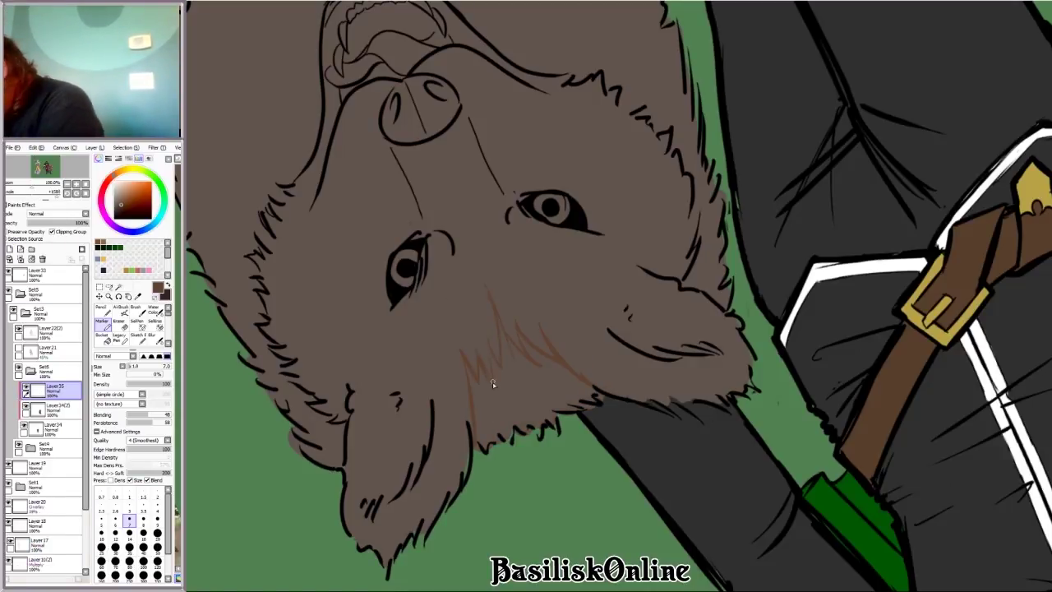
pyautogui.moveTo(478, 415)
pyautogui.mouseDown()
pyautogui.moveTo(523, 406)
pyautogui.moveTo(568, 423)
pyautogui.moveTo(551, 371)
pyautogui.mouseUp()
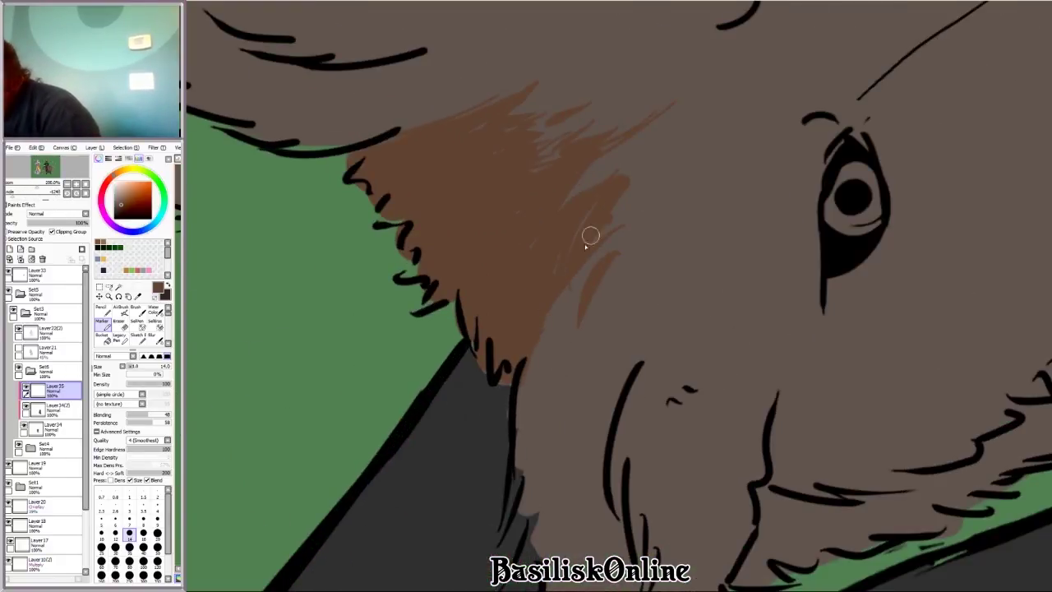
pyautogui.click(119, 336)
pyautogui.moveTo(649, 197); pyautogui.dragTo(612, 251)
pyautogui.hotkey('ctrl', 'z')
pyautogui.press('e')
pyautogui.moveTo(545, 268)
pyautogui.mouseDown()
pyautogui.moveTo(628, 143)
pyautogui.moveTo(543, 162)
pyautogui.moveTo(484, 118)
pyautogui.moveTo(438, 219)
pyautogui.mouseUp()
pyautogui.scroll(-5, 524, 325)
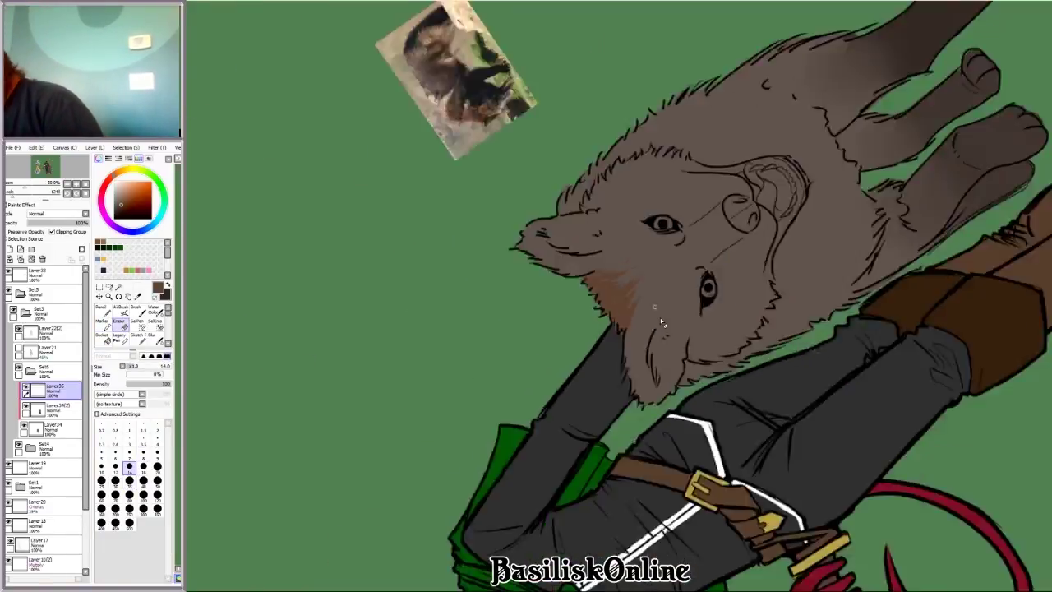
# Step: Paint dark brown strokes along the outer edge of the wolf's mane behind the ear with a size 35 marker
pyautogui.press('Delete')
pyautogui.scroll(6, 709, 392)
pyautogui.press('b')
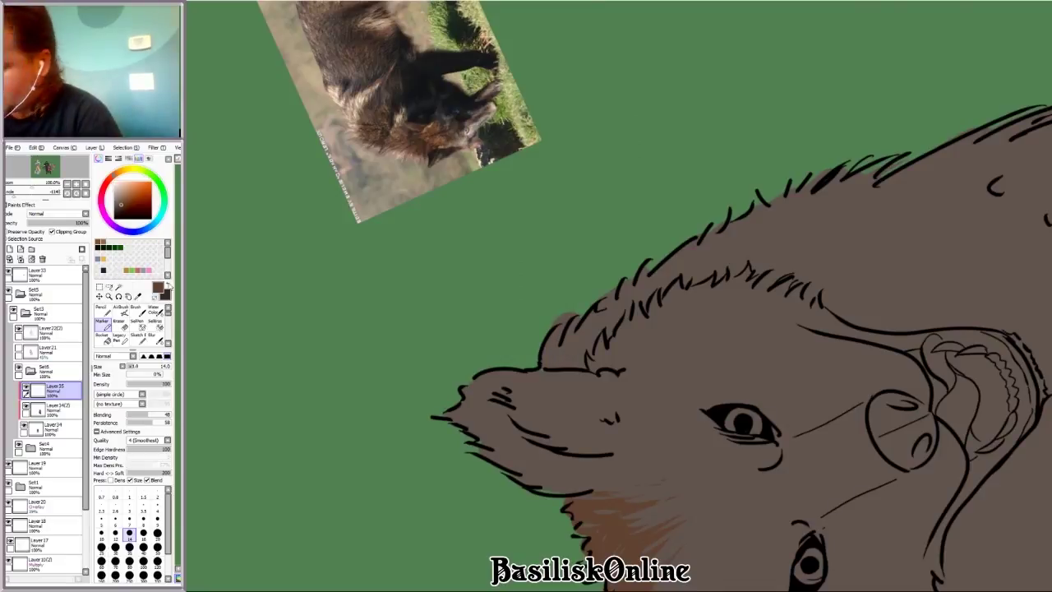
pyautogui.click(129, 547)
pyautogui.moveTo(544, 366)
pyautogui.mouseDown()
pyautogui.moveTo(579, 314)
pyautogui.moveTo(637, 279)
pyautogui.mouseUp()
pyautogui.moveTo(579, 355); pyautogui.dragTo(636, 281)
pyautogui.moveTo(608, 337)
pyautogui.mouseDown()
pyautogui.moveTo(707, 224)
pyautogui.moveTo(649, 298)
pyautogui.mouseUp()
pyautogui.moveTo(723, 222); pyautogui.dragTo(682, 271)
pyautogui.scroll(-4, 729, 197)
# Step: Examine the wolf reference photo up close and discard the layer with the forehead and mane markings
pyautogui.press('Home')
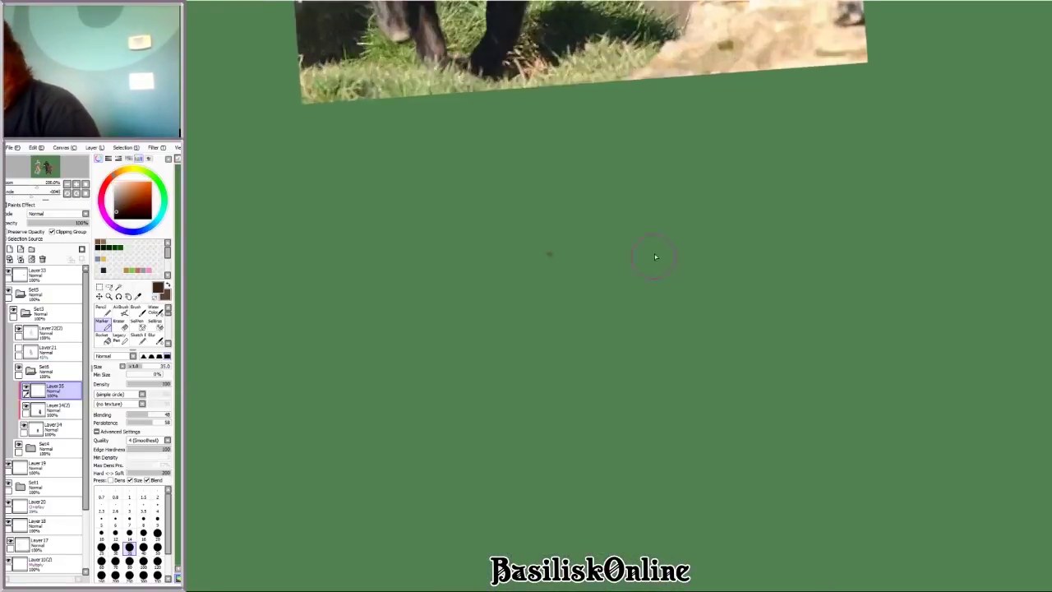
pyautogui.scroll(4, 815, 321)
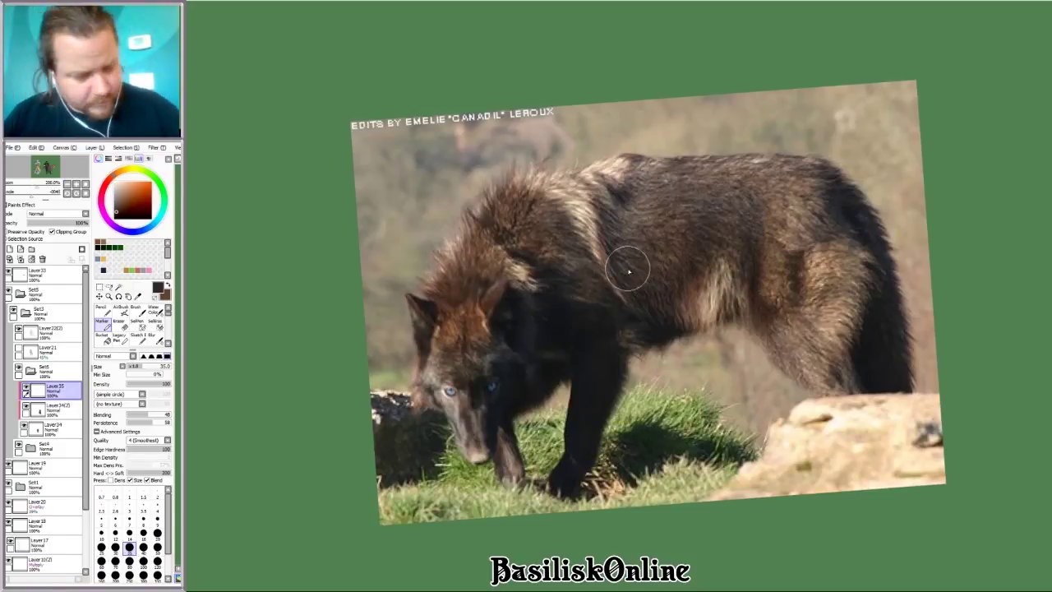
pyautogui.scroll(-8, 349, 428)
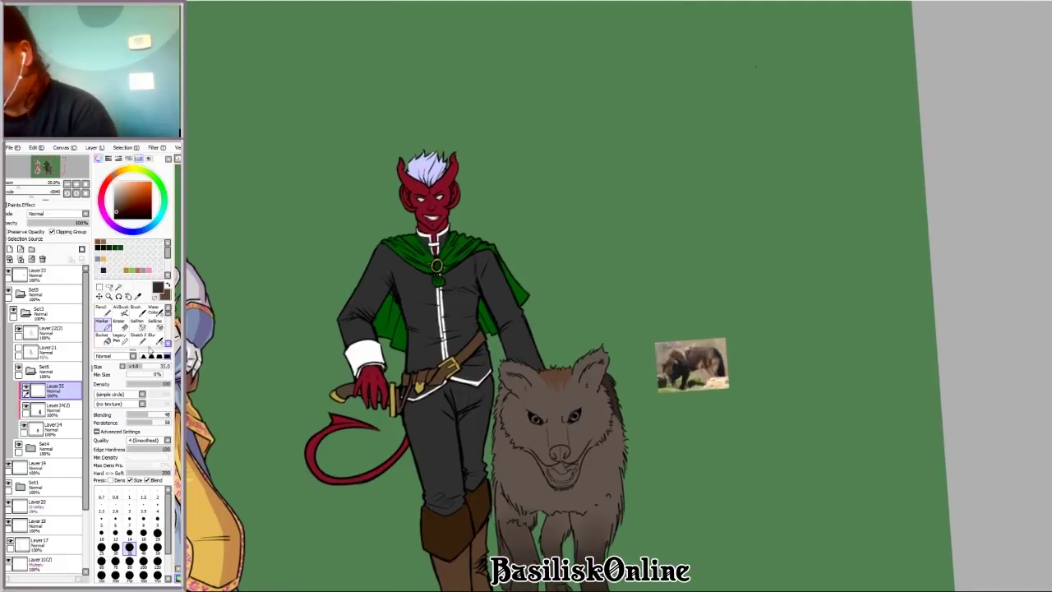
pyautogui.click(21, 258)
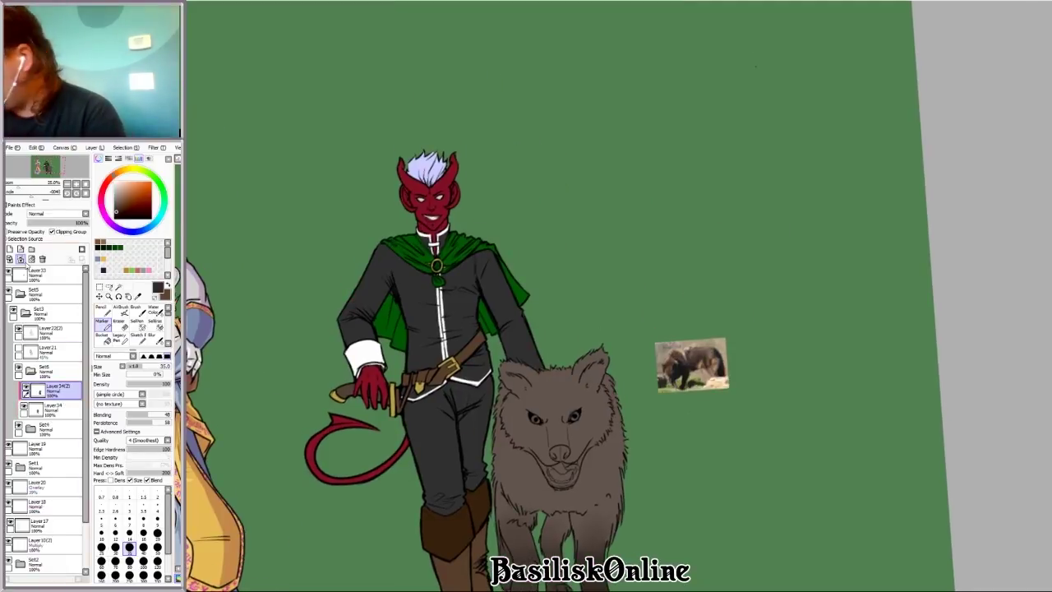
# Step: Try painting dark brown patches above and around both of the wolf's eyes
pyautogui.scroll(5, 550, 468)
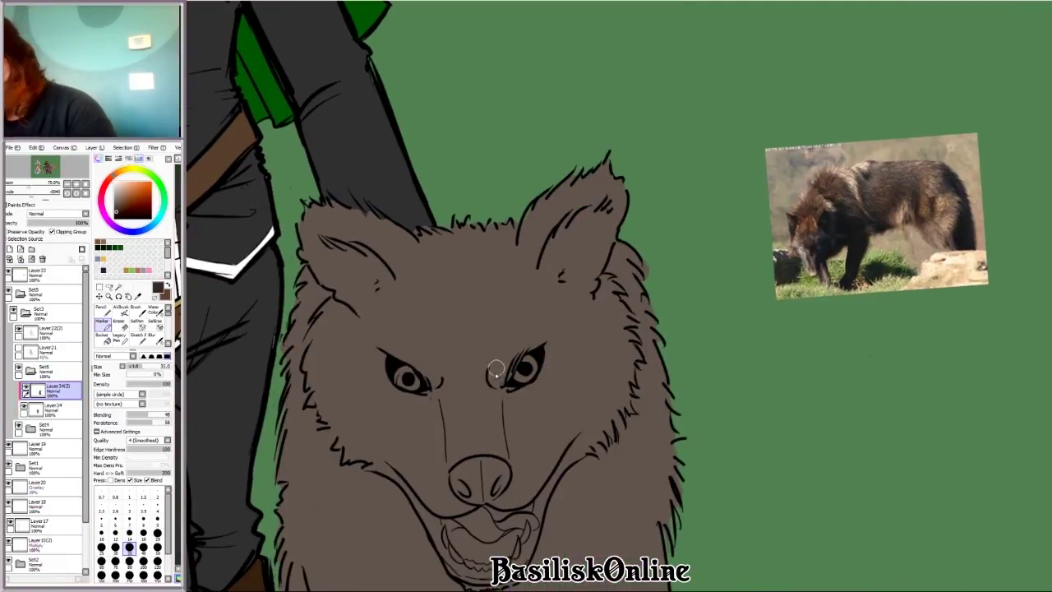
pyautogui.moveTo(495, 370)
pyautogui.mouseDown()
pyautogui.moveTo(514, 347)
pyautogui.moveTo(562, 328)
pyautogui.mouseUp()
pyautogui.moveTo(440, 385); pyautogui.dragTo(400, 350)
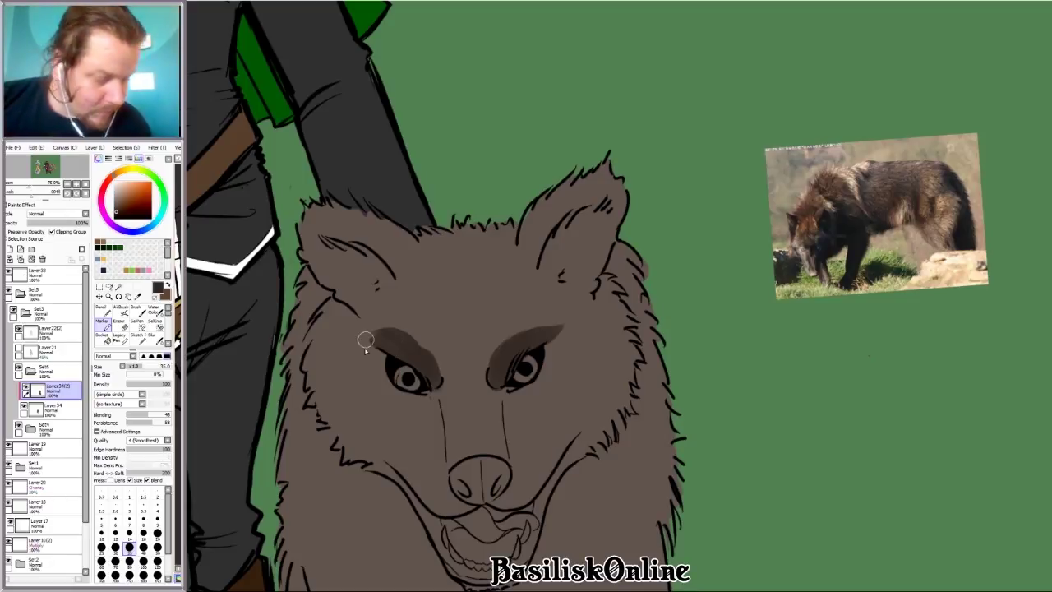
pyautogui.scroll(2, 364, 349)
pyautogui.hotkey('ctrl', 'z')
pyautogui.hotkey('ctrl', 'z')
pyautogui.scroll(-2, 365, 349)
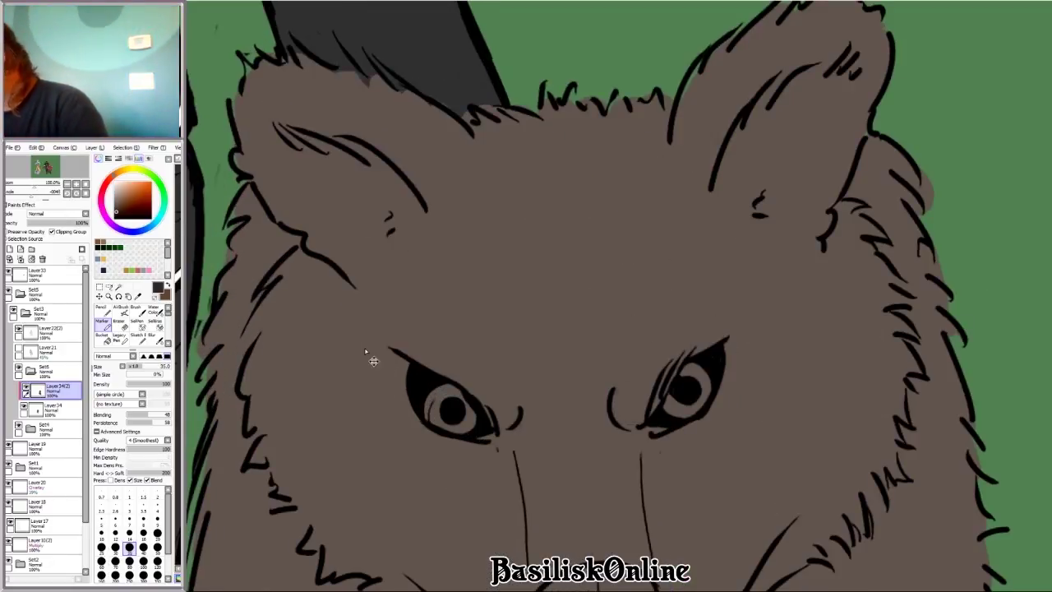
# Step: Try painting dark brown strokes across the bridge of the wolf's muzzle
pyautogui.press('Delete')
pyautogui.press('Delete')
pyautogui.press('Delete')
pyautogui.press('Delete')
pyautogui.press('Delete')
pyautogui.scroll(2, 578, 253)
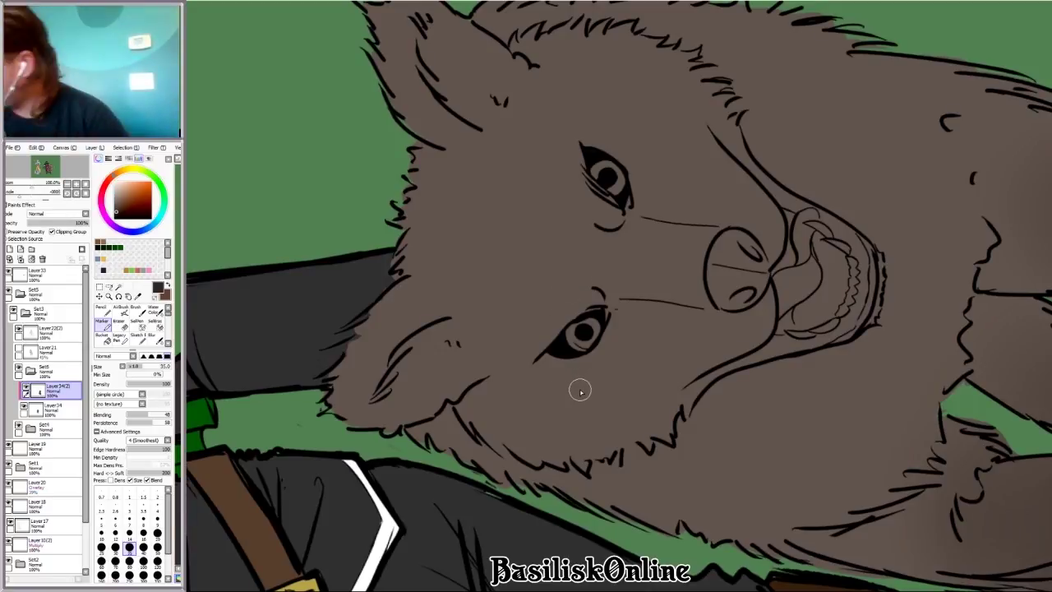
pyautogui.moveTo(713, 215)
pyautogui.mouseDown()
pyautogui.moveTo(669, 260)
pyautogui.moveTo(682, 308)
pyautogui.mouseUp()
pyautogui.moveTo(663, 232); pyautogui.dragTo(697, 316)
pyautogui.hotkey('ctrl', 'z')
pyautogui.hotkey('ctrl', 'z')
# Step: Add a layer and sketch thin black guide outlines around one of the wolf's eyes with a size 3 marker
pyautogui.press('n')
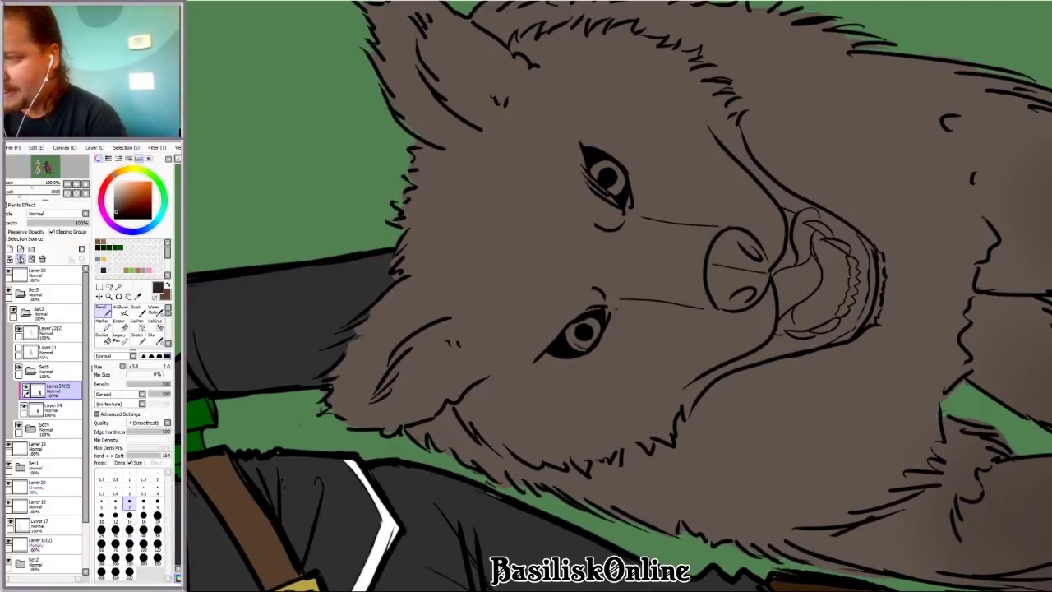
pyautogui.click(9, 248)
pyautogui.click(101, 321)
pyautogui.scroll(-2, 616, 293)
pyautogui.press('Delete')
pyautogui.press('Delete')
pyautogui.press('Delete')
pyautogui.press('Delete')
pyautogui.press('Delete')
pyautogui.scroll(2, 615, 293)
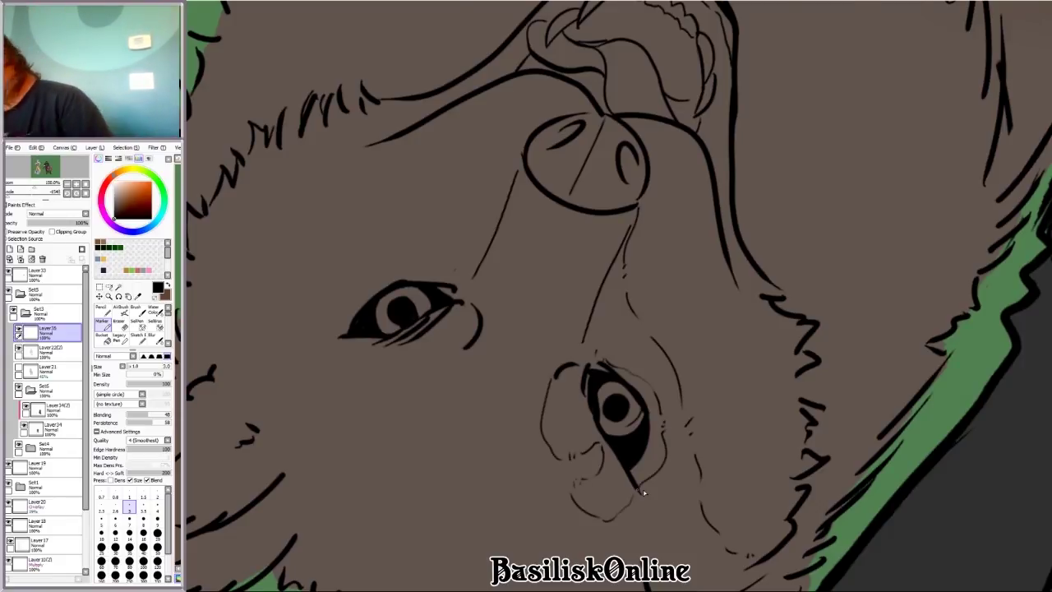
# Step: Sketch guide outlines for the markings around the other eye, inside both ears and across the top of the forehead
pyautogui.press('End')
pyautogui.press('End')
pyautogui.press('End')
pyautogui.press('End')
pyautogui.press('End')
pyautogui.scroll(-1, 643, 492)
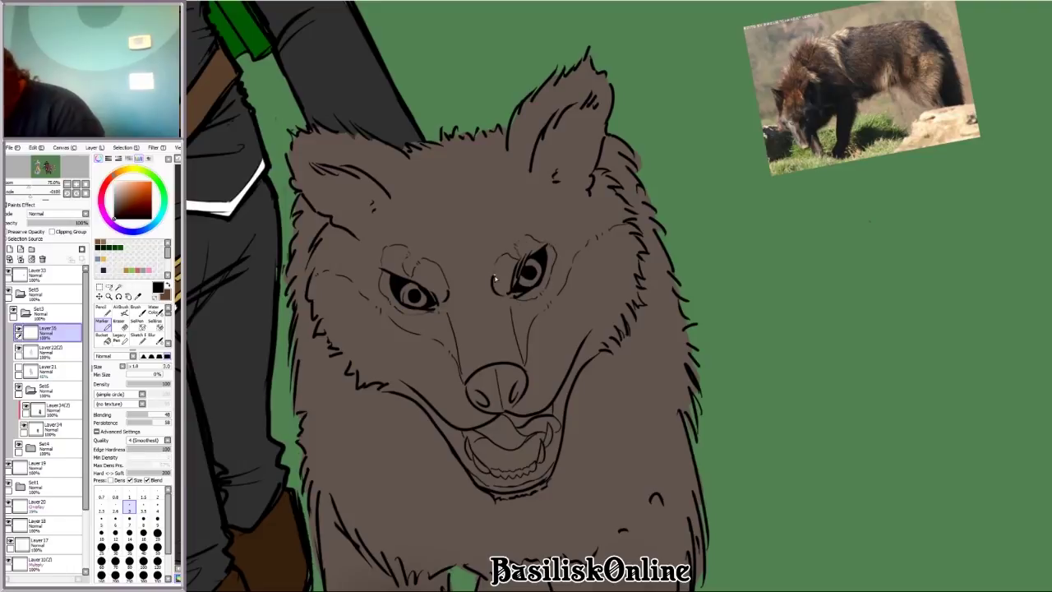
pyautogui.moveTo(357, 194); pyautogui.dragTo(371, 218)
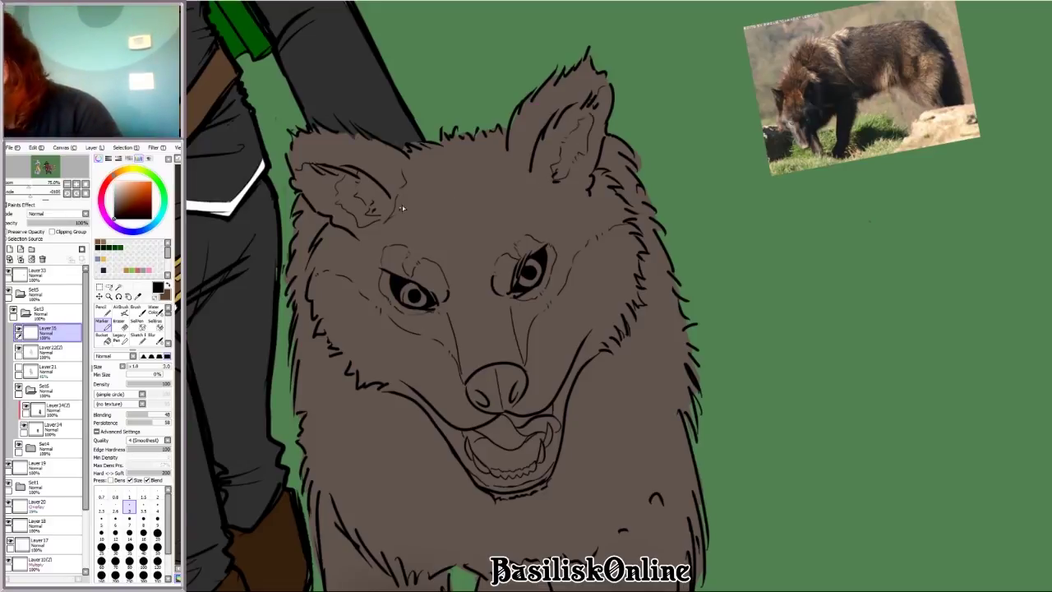
pyautogui.scroll(-3, 511, 128)
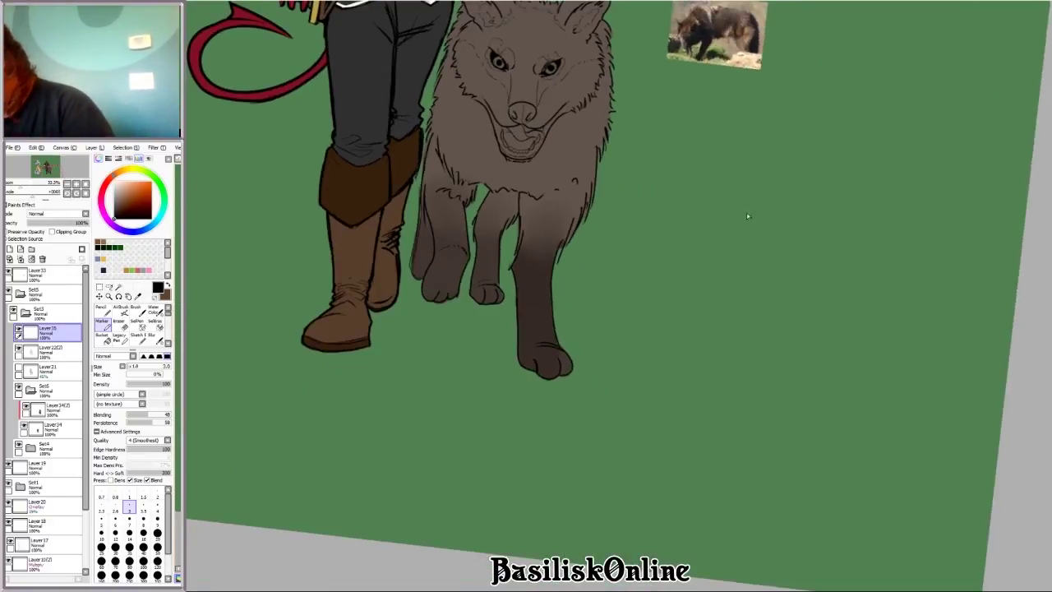
pyautogui.scroll(4, 593, 283)
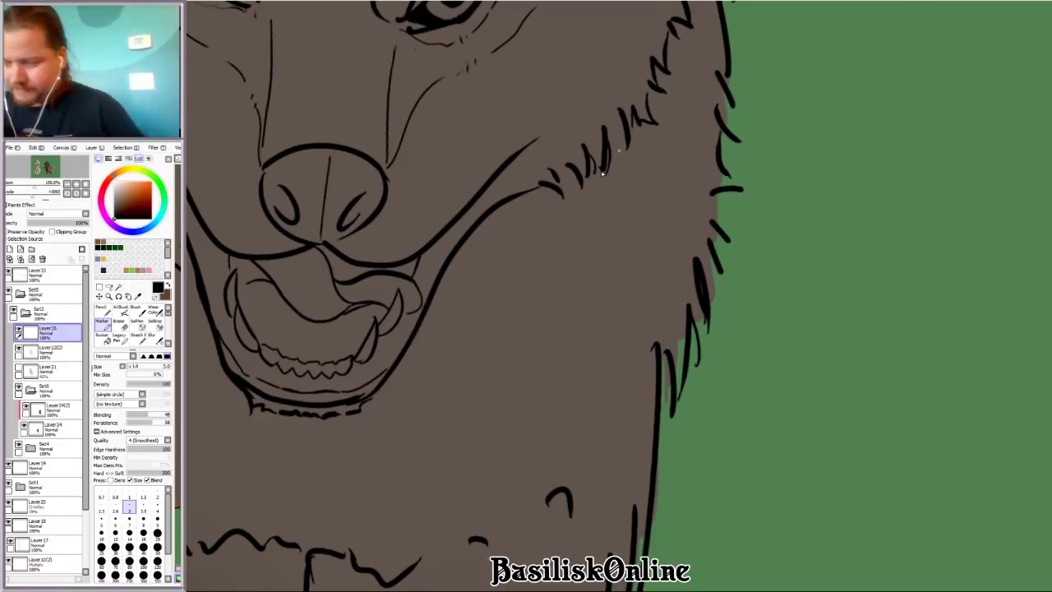
# Step: Add a layer clipped to the wolf's fur and paint a dark brown patch between the ear and eye with a size 14 marker
pyautogui.scroll(-4, 602, 173)
pyautogui.scroll(2, 711, 394)
pyautogui.click(53, 406)
pyautogui.click(9, 248)
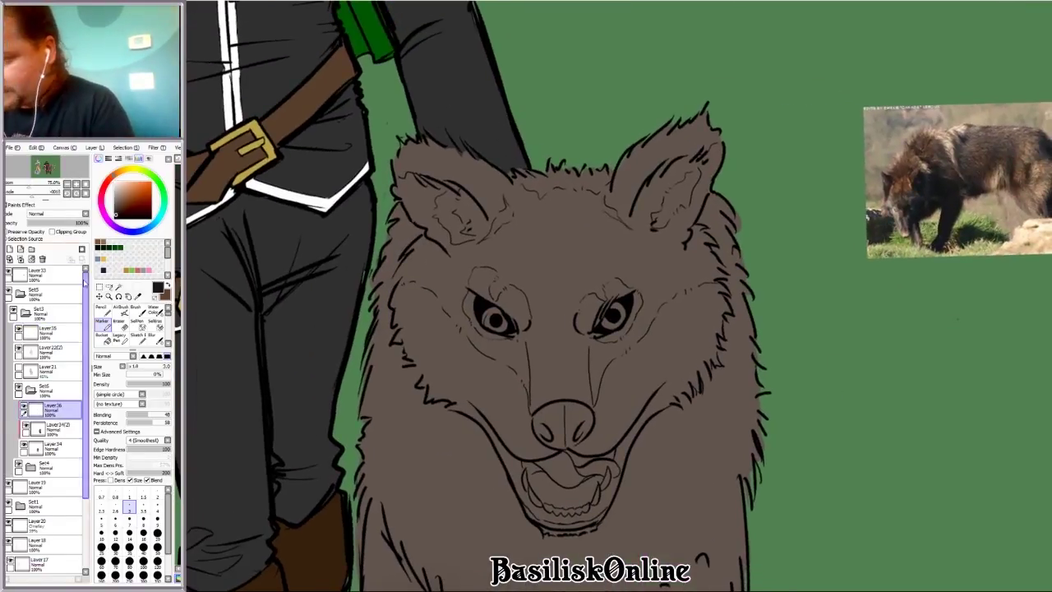
pyautogui.click(52, 231)
pyautogui.click(137, 309)
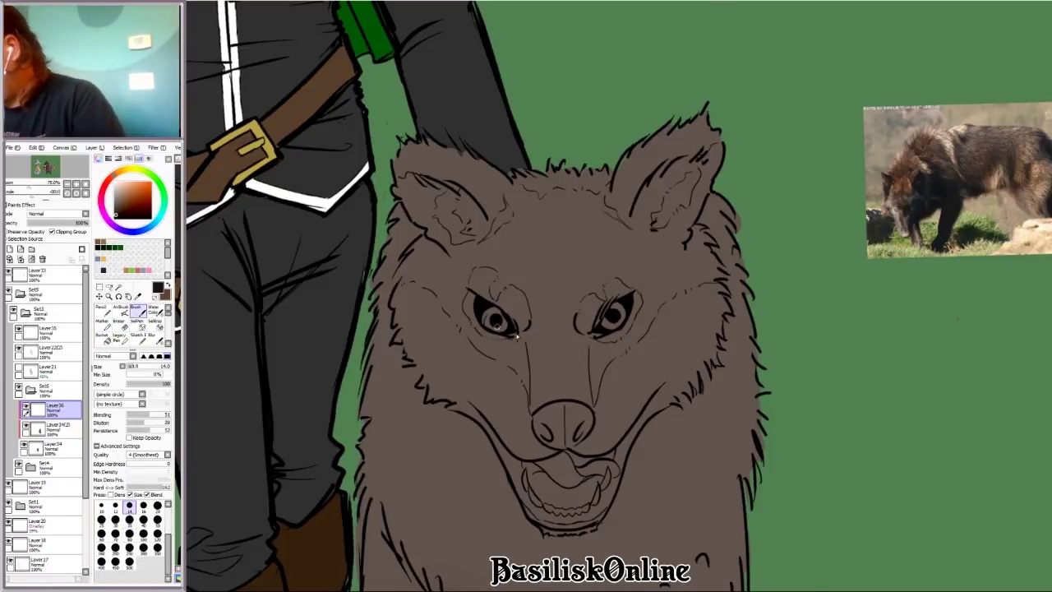
pyautogui.scroll(4, 518, 335)
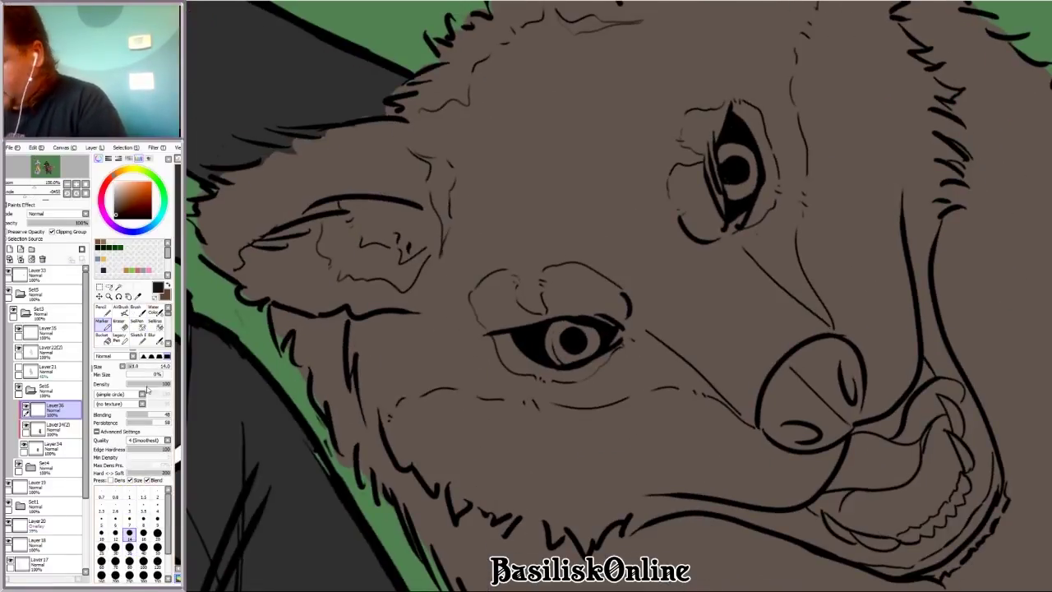
pyautogui.moveTo(354, 321)
pyautogui.mouseDown()
pyautogui.moveTo(376, 423)
pyautogui.moveTo(390, 321)
pyautogui.moveTo(413, 377)
pyautogui.moveTo(489, 328)
pyautogui.moveTo(410, 397)
pyautogui.mouseUp()
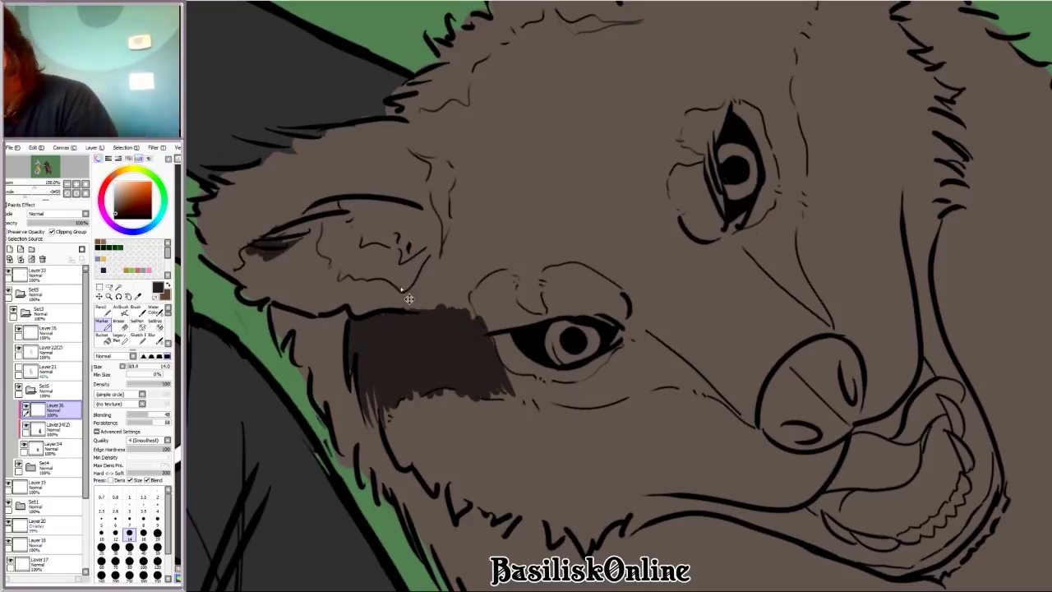
pyautogui.hotkey('ctrl', 'z')
pyautogui.hotkey('ctrl', 'z')
# Step: Paint dark brown inside that ear and extend the marking across the ear base to the brow
pyautogui.moveTo(334, 220)
pyautogui.mouseDown()
pyautogui.moveTo(350, 271)
pyautogui.moveTo(397, 273)
pyautogui.moveTo(467, 234)
pyautogui.moveTo(442, 295)
pyautogui.mouseUp()
pyautogui.moveTo(536, 299)
pyautogui.mouseDown()
pyautogui.moveTo(464, 243)
pyautogui.moveTo(456, 197)
pyautogui.moveTo(411, 156)
pyautogui.moveTo(436, 238)
pyautogui.mouseUp()
pyautogui.press('Delete')
pyautogui.press('Delete')
pyautogui.press('Delete')
pyautogui.press('Delete')
pyautogui.moveTo(509, 424); pyautogui.dragTo(485, 460)
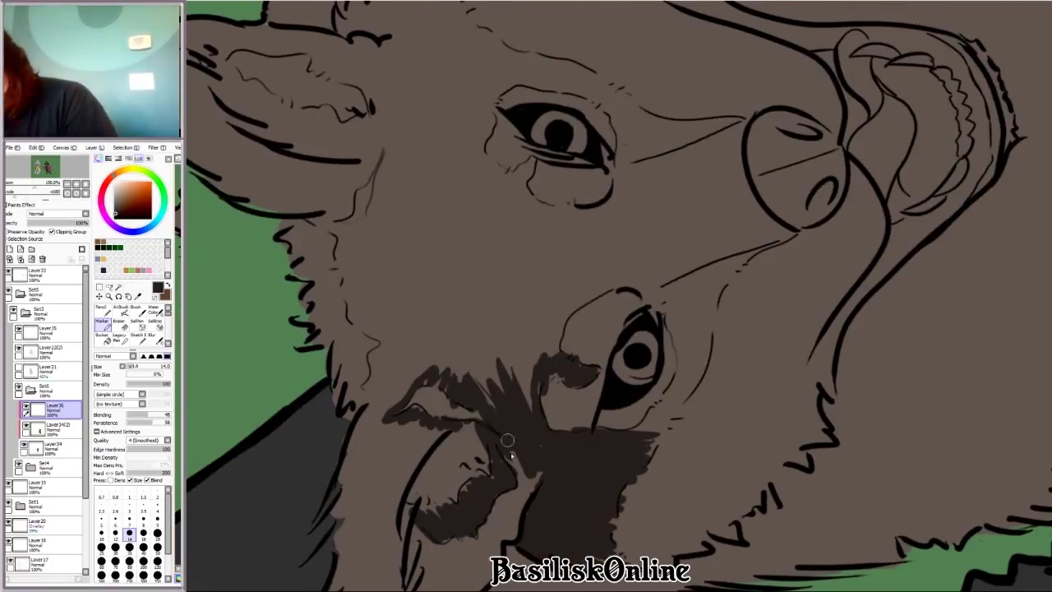
# Step: Fill the outer ear with dark brown and extend the marking around the same eye and down the muzzle to the nose
pyautogui.moveTo(444, 431); pyautogui.dragTo(399, 534)
pyautogui.moveTo(365, 443); pyautogui.dragTo(341, 509)
pyautogui.moveTo(435, 432)
pyautogui.mouseDown()
pyautogui.moveTo(461, 296)
pyautogui.moveTo(448, 395)
pyautogui.moveTo(455, 436)
pyautogui.moveTo(480, 444)
pyautogui.mouseUp()
pyautogui.moveTo(461, 249)
pyautogui.mouseDown()
pyautogui.moveTo(509, 219)
pyautogui.moveTo(496, 257)
pyautogui.moveTo(526, 222)
pyautogui.moveTo(525, 271)
pyautogui.moveTo(544, 272)
pyautogui.moveTo(534, 252)
pyautogui.moveTo(564, 249)
pyautogui.moveTo(605, 188)
pyautogui.moveTo(609, 200)
pyautogui.moveTo(634, 196)
pyautogui.mouseUp()
pyautogui.scroll(-5, 634, 195)
pyautogui.press('Delete')
pyautogui.press('Delete')
pyautogui.scroll(5, 805, 378)
pyautogui.moveTo(506, 368)
pyautogui.mouseDown()
pyautogui.moveTo(525, 317)
pyautogui.moveTo(503, 253)
pyautogui.moveTo(506, 184)
pyautogui.moveTo(508, 214)
pyautogui.moveTo(493, 214)
pyautogui.moveTo(491, 184)
pyautogui.moveTo(519, 246)
pyautogui.mouseUp()
pyautogui.press('End')
pyautogui.press('End')
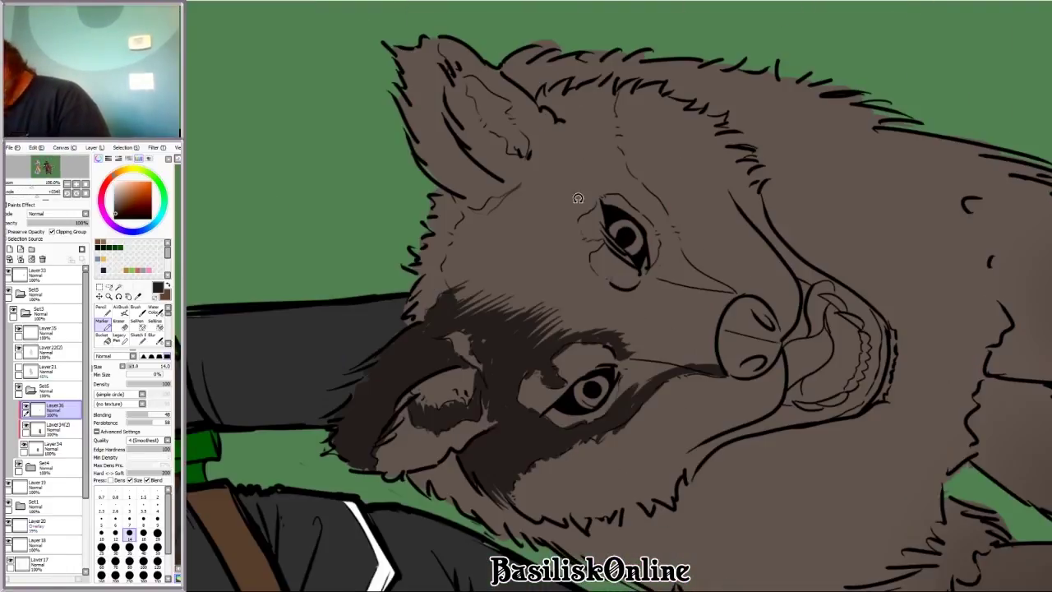
pyautogui.moveTo(612, 414)
pyautogui.mouseDown()
pyautogui.moveTo(631, 363)
pyautogui.moveTo(629, 409)
pyautogui.mouseUp()
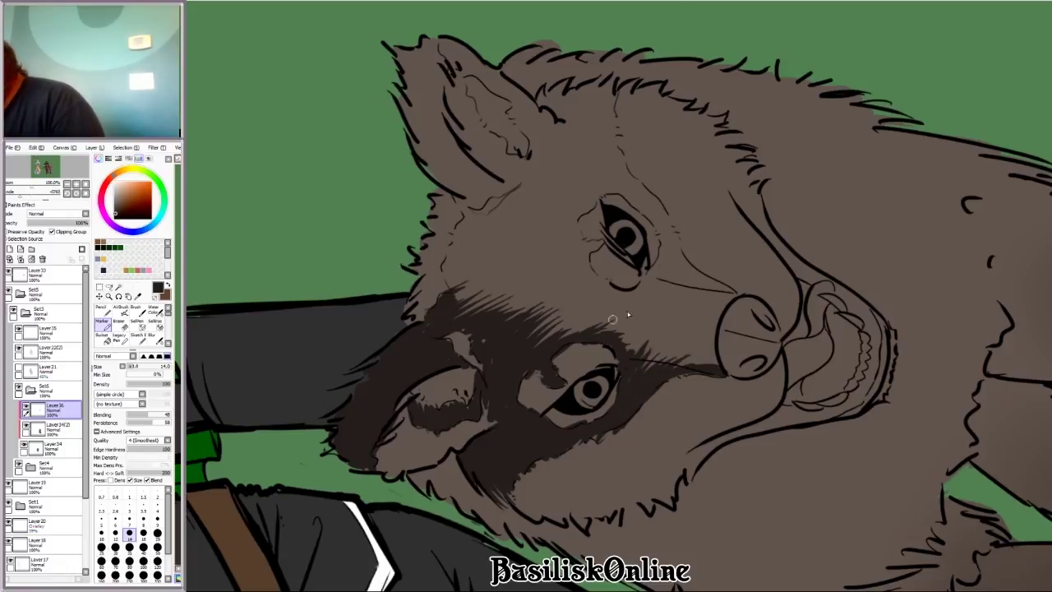
# Step: Paint the matching dark brown marking around the wolf's other eye and down that side of the muzzle
pyautogui.scroll(-5, 612, 319)
pyautogui.press('Delete')
pyautogui.press('Delete')
pyautogui.scroll(5, 743, 196)
pyautogui.moveTo(516, 398)
pyautogui.mouseDown()
pyautogui.moveTo(504, 324)
pyautogui.moveTo(495, 342)
pyautogui.mouseUp()
pyautogui.moveTo(540, 249)
pyautogui.mouseDown()
pyautogui.moveTo(557, 224)
pyautogui.moveTo(538, 216)
pyautogui.moveTo(610, 167)
pyautogui.moveTo(559, 117)
pyautogui.moveTo(538, 197)
pyautogui.moveTo(552, 198)
pyautogui.moveTo(507, 220)
pyautogui.moveTo(543, 183)
pyautogui.moveTo(499, 199)
pyautogui.moveTo(510, 188)
pyautogui.moveTo(455, 257)
pyautogui.moveTo(502, 184)
pyautogui.mouseUp()
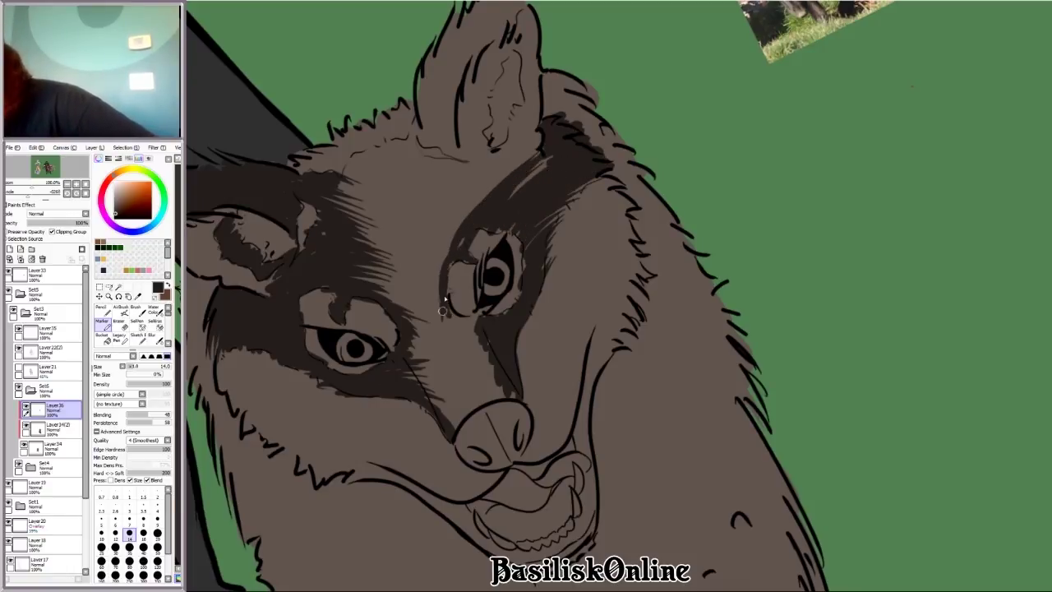
# Step: Fill the back and inner patch of the wolf's second ear with dark brown
pyautogui.moveTo(488, 330)
pyautogui.mouseDown()
pyautogui.moveTo(454, 332)
pyautogui.moveTo(464, 192)
pyautogui.moveTo(413, 203)
pyautogui.moveTo(401, 146)
pyautogui.moveTo(438, 161)
pyautogui.moveTo(464, 216)
pyautogui.moveTo(489, 217)
pyautogui.moveTo(465, 173)
pyautogui.mouseUp()
pyautogui.moveTo(426, 139); pyautogui.dragTo(449, 55)
pyautogui.moveTo(450, 156); pyautogui.dragTo(468, 31)
pyautogui.scroll(-3, 458, 322)
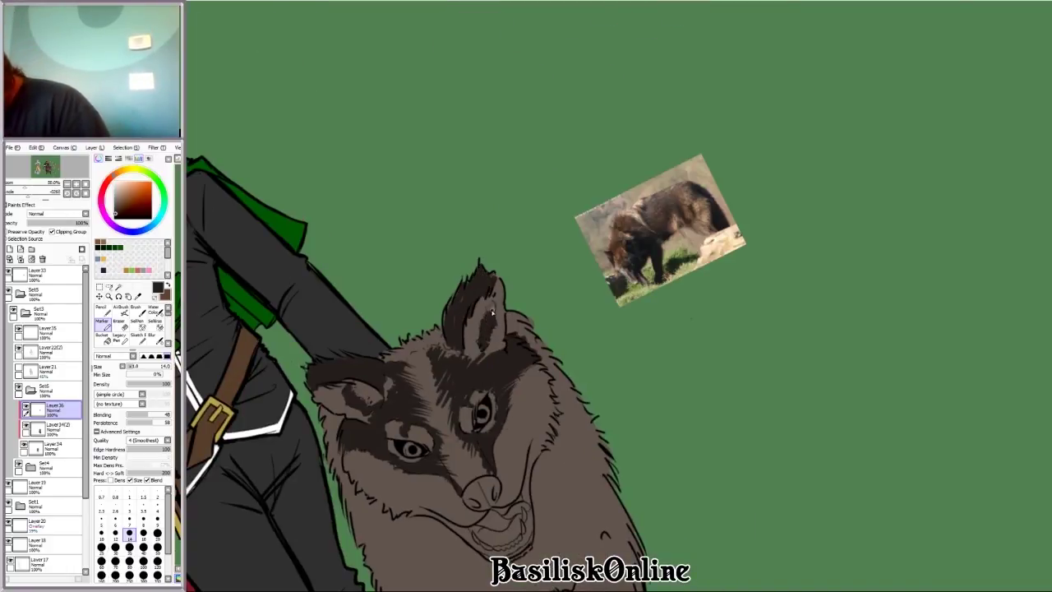
# Step: Paint dark brown strokes across the upper forehead between the ears and inward toward the centre line
pyautogui.scroll(-3, 492, 312)
pyautogui.scroll(3, 744, 296)
pyautogui.scroll(4, 628, 347)
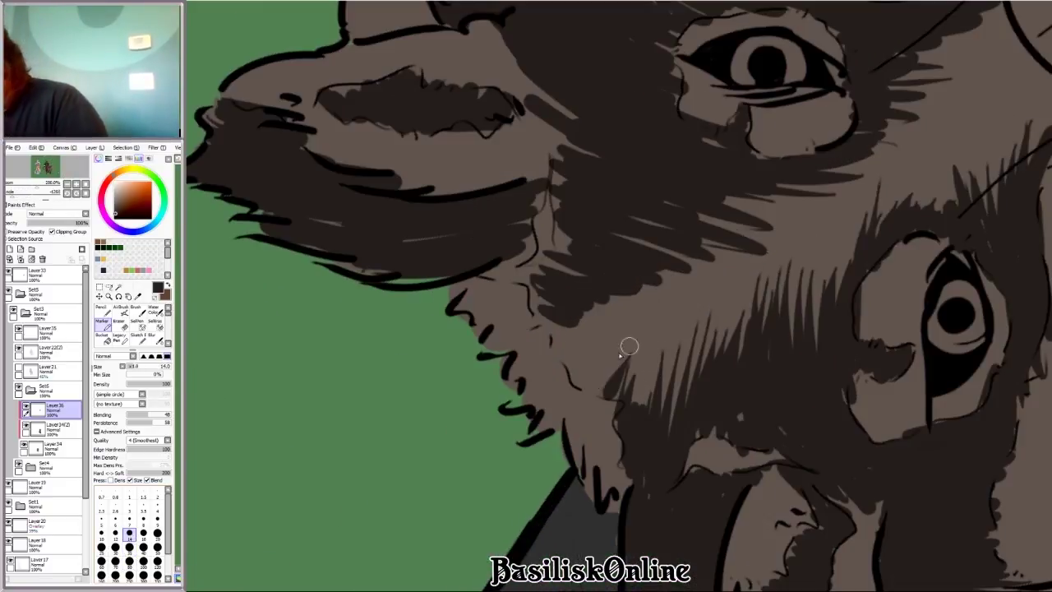
pyautogui.moveTo(628, 347); pyautogui.dragTo(575, 386)
pyautogui.moveTo(608, 246); pyautogui.dragTo(575, 443)
pyautogui.moveTo(640, 435); pyautogui.dragTo(592, 526)
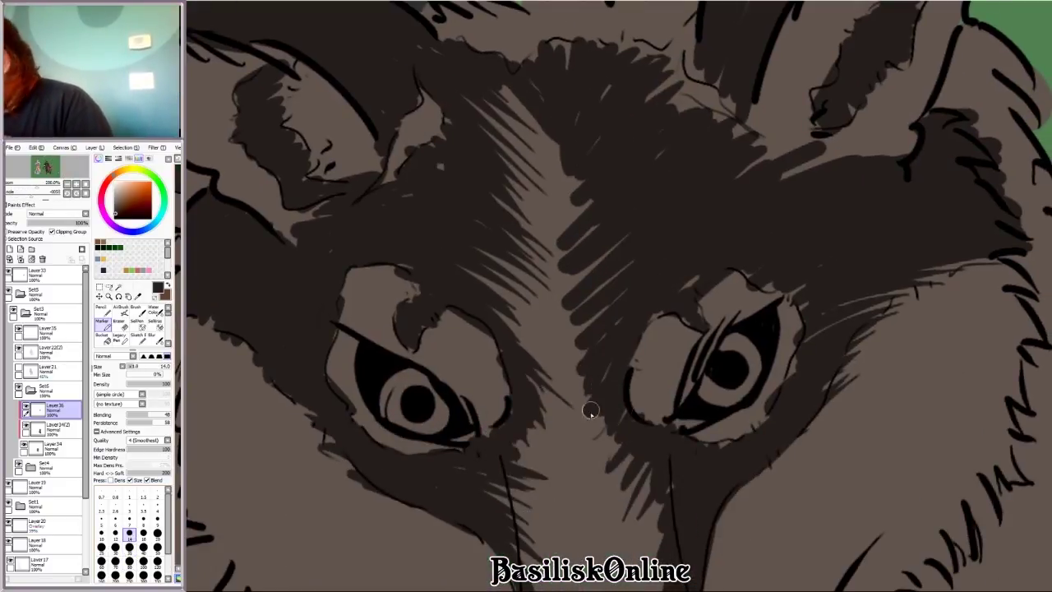
pyautogui.moveTo(590, 411); pyautogui.dragTo(612, 472)
# Step: Fill the muzzle bridge and the light strip down the middle of the forehead with dark brown strokes
pyautogui.scroll(-5, 782, 254)
pyautogui.moveTo(624, 320)
pyautogui.mouseDown()
pyautogui.moveTo(504, 376)
pyautogui.moveTo(504, 313)
pyautogui.mouseUp()
pyautogui.moveTo(604, 288)
pyautogui.mouseDown()
pyautogui.moveTo(479, 265)
pyautogui.moveTo(543, 304)
pyautogui.mouseUp()
pyautogui.moveTo(485, 173); pyautogui.dragTo(557, 223)
pyautogui.moveTo(497, 90); pyautogui.dragTo(611, 253)
pyautogui.moveTo(534, 202); pyautogui.dragTo(592, 295)
pyautogui.moveTo(903, 365)
pyautogui.mouseDown()
pyautogui.moveTo(916, 354)
pyautogui.moveTo(615, 336)
pyautogui.mouseUp()
pyautogui.moveTo(600, 283); pyautogui.dragTo(469, 476)
pyautogui.moveTo(492, 353); pyautogui.dragTo(331, 481)
pyautogui.press('Home')
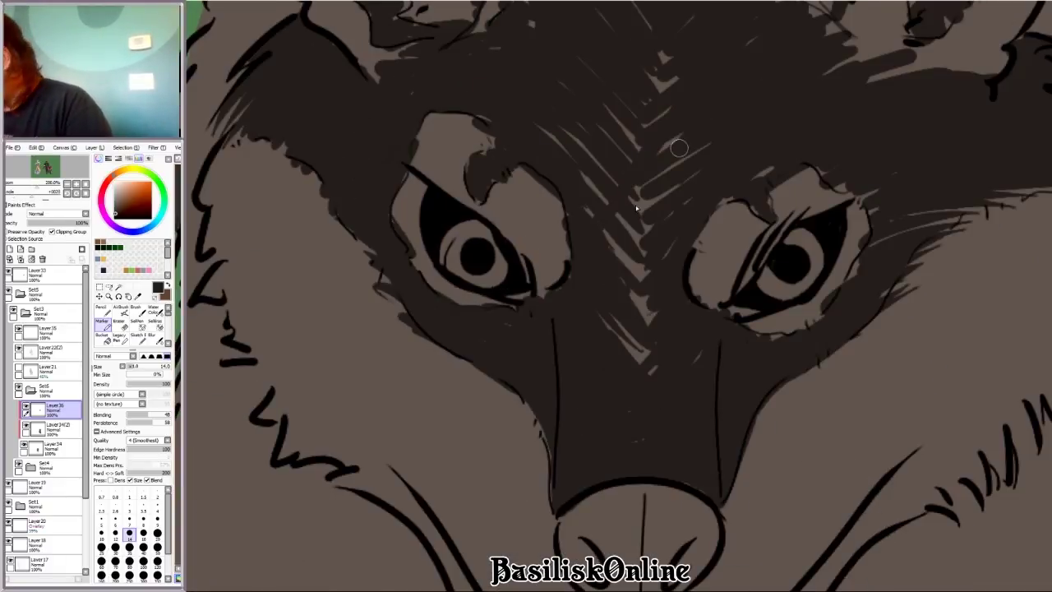
pyautogui.moveTo(678, 147); pyautogui.dragTo(633, 206)
pyautogui.moveTo(575, 132); pyautogui.dragTo(633, 352)
# Step: Erase the dark brown paint along the base of the wolf's second ear
pyautogui.scroll(-5, 828, 337)
pyautogui.moveTo(828, 338); pyautogui.dragTo(212, 467)
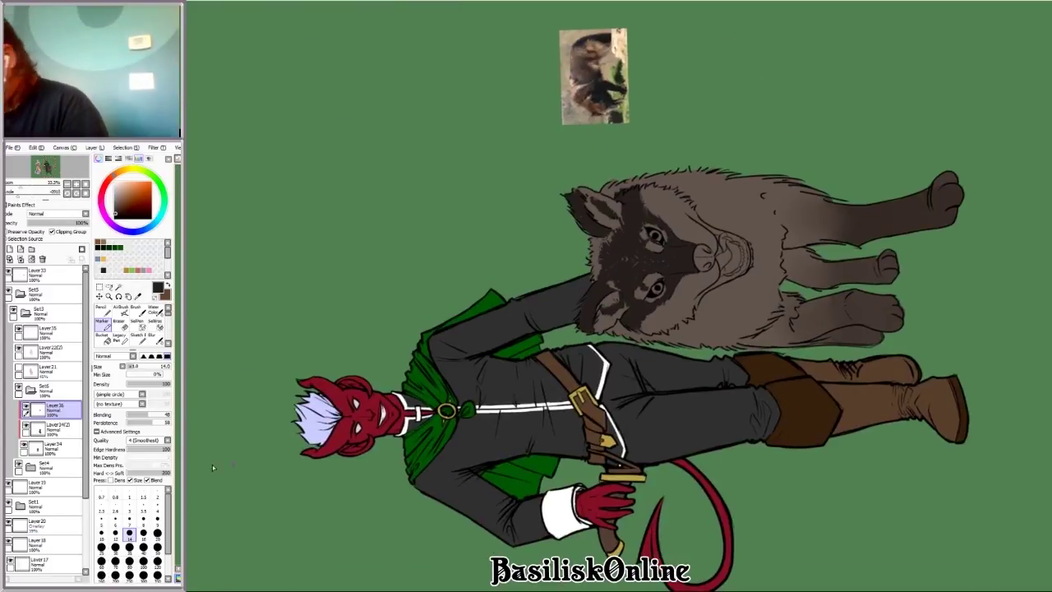
pyautogui.scroll(5, 592, 242)
pyautogui.scroll(-5, 692, 220)
pyautogui.press('Home')
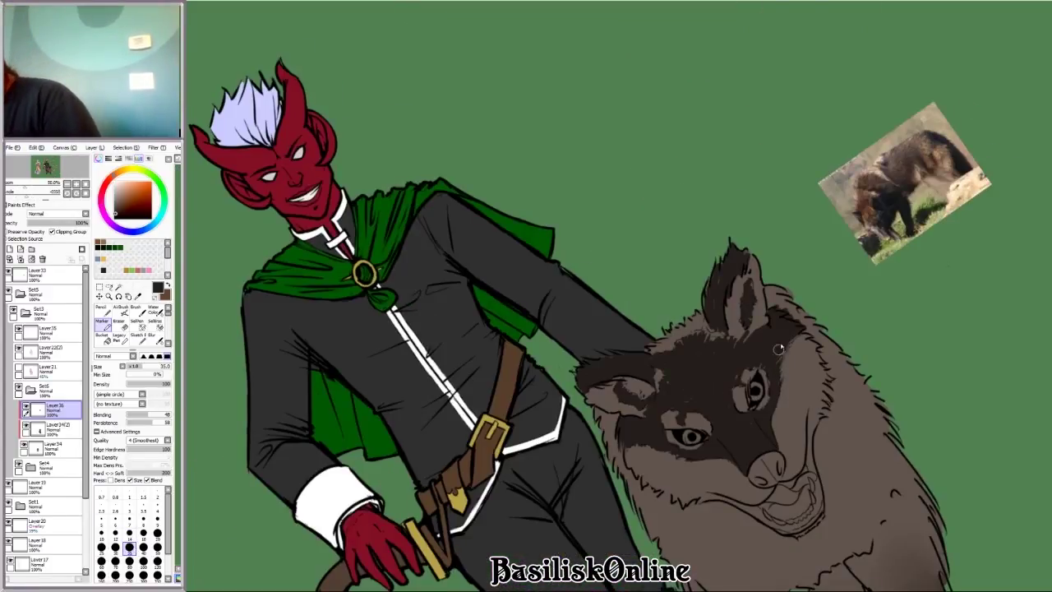
pyautogui.press('e')
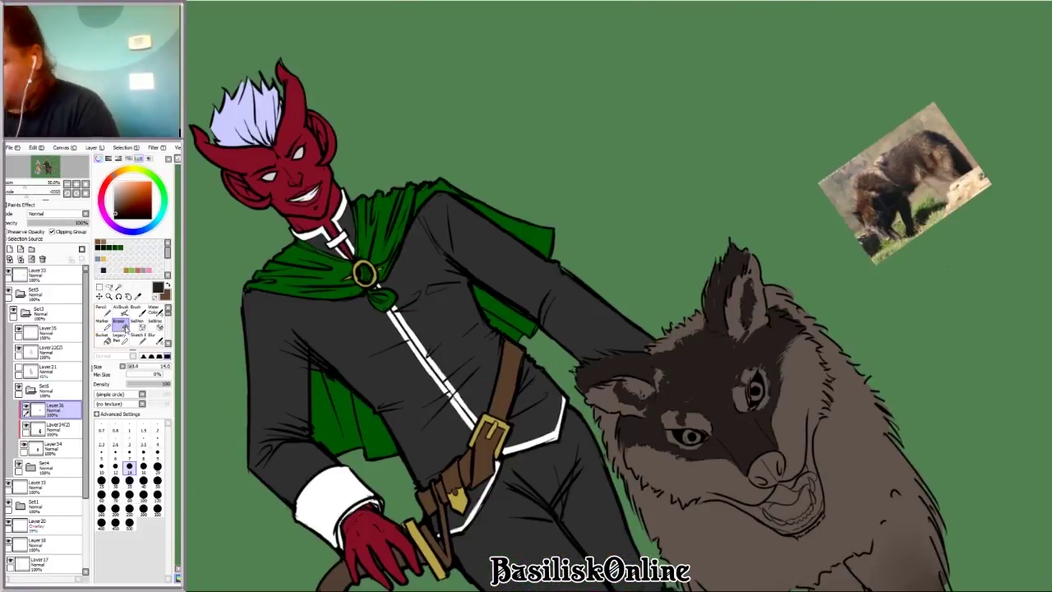
pyautogui.scroll(5, 728, 342)
pyautogui.moveTo(731, 341)
pyautogui.mouseDown()
pyautogui.moveTo(789, 345)
pyautogui.moveTo(737, 344)
pyautogui.moveTo(735, 329)
pyautogui.mouseUp()
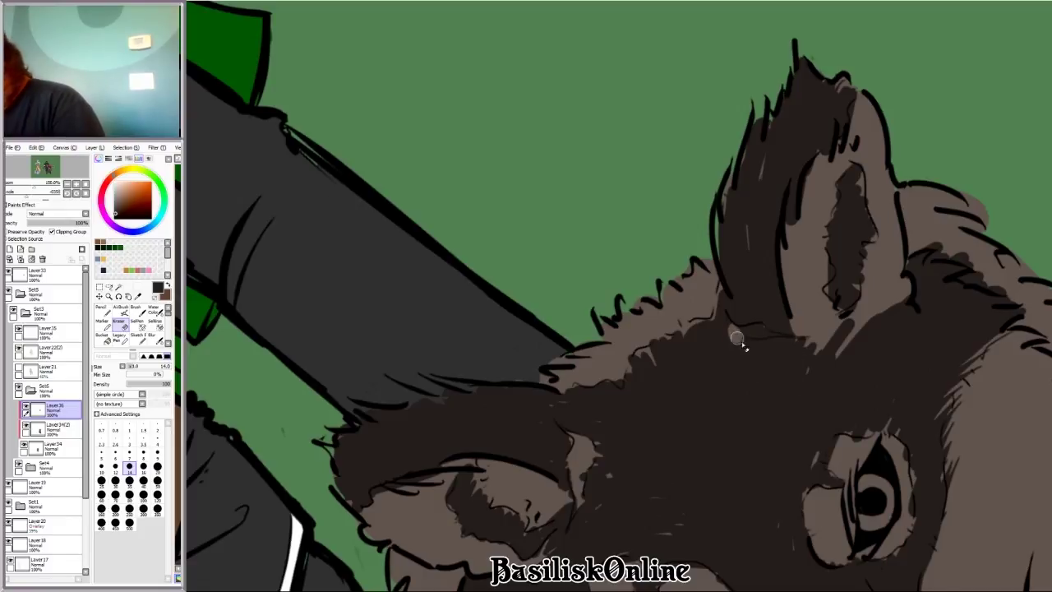
pyautogui.scroll(-5, 889, 216)
pyautogui.press('Home')
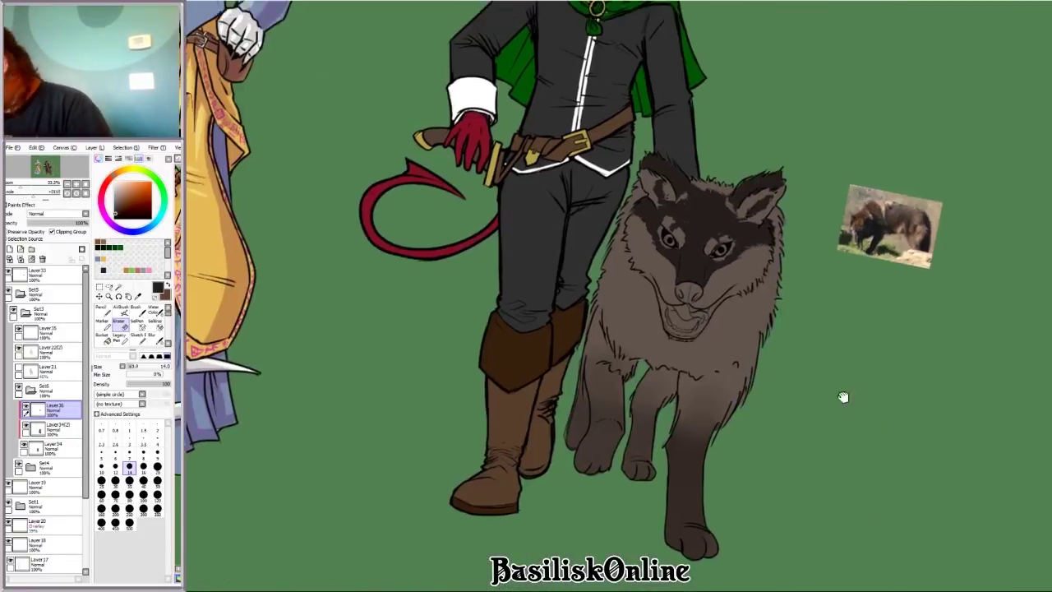
# Step: Add a clipped layer beneath the dark markings layer and ready the marker for painting lighter fur
pyautogui.scroll(-2, 889, 216)
pyautogui.hotkey('ctrl', 'shift', 'n')
pyautogui.scroll(3, 649, 262)
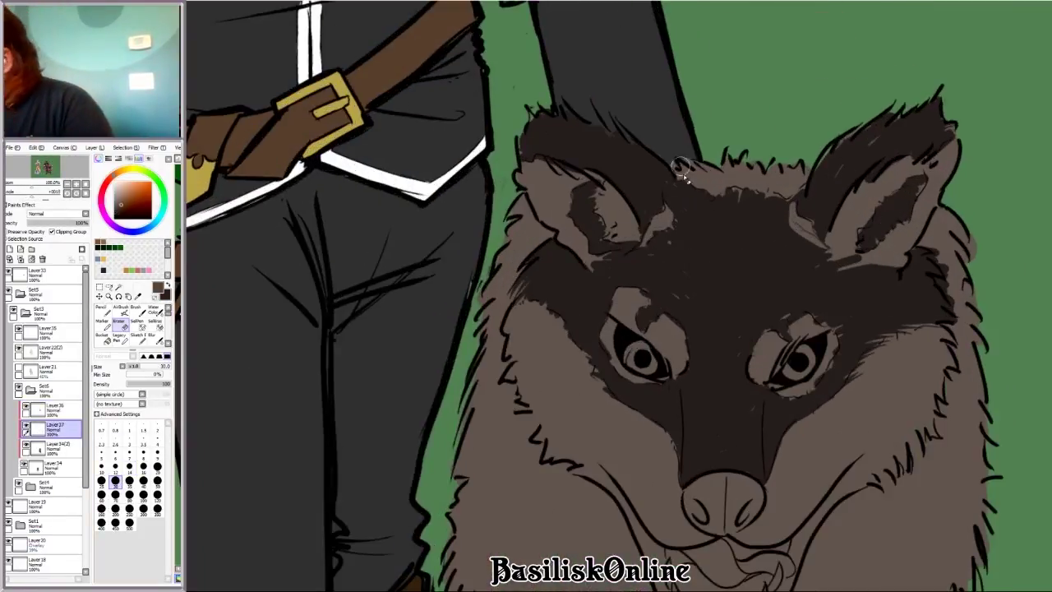
pyautogui.click(115, 481)
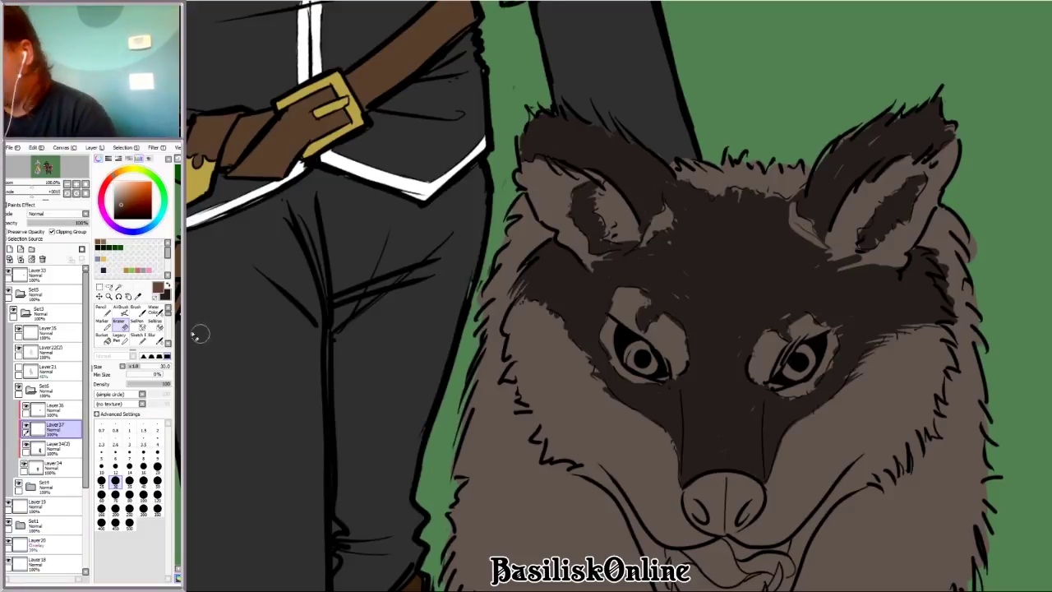
pyautogui.click(102, 315)
# Step: Try painting orange-brown on the fur tuft between the ears and in the patches around both eyes
pyautogui.moveTo(680, 169)
pyautogui.mouseDown()
pyautogui.moveTo(799, 202)
pyautogui.moveTo(818, 243)
pyautogui.mouseUp()
pyautogui.moveTo(764, 374); pyautogui.dragTo(822, 323)
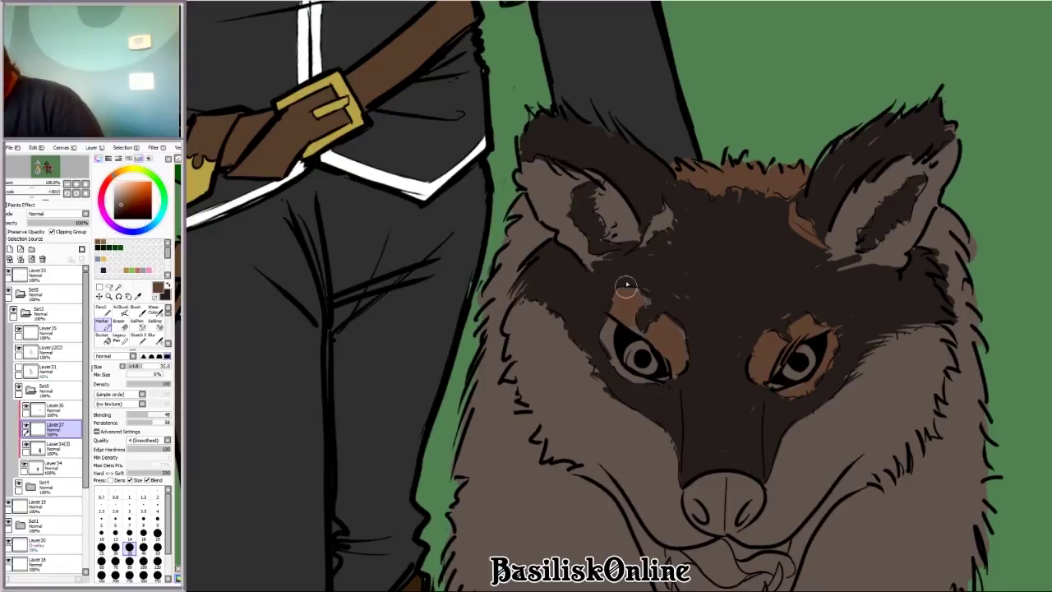
pyautogui.scroll(-4, 817, 374)
pyautogui.scroll(1, 870, 460)
pyautogui.scroll(1, 865, 469)
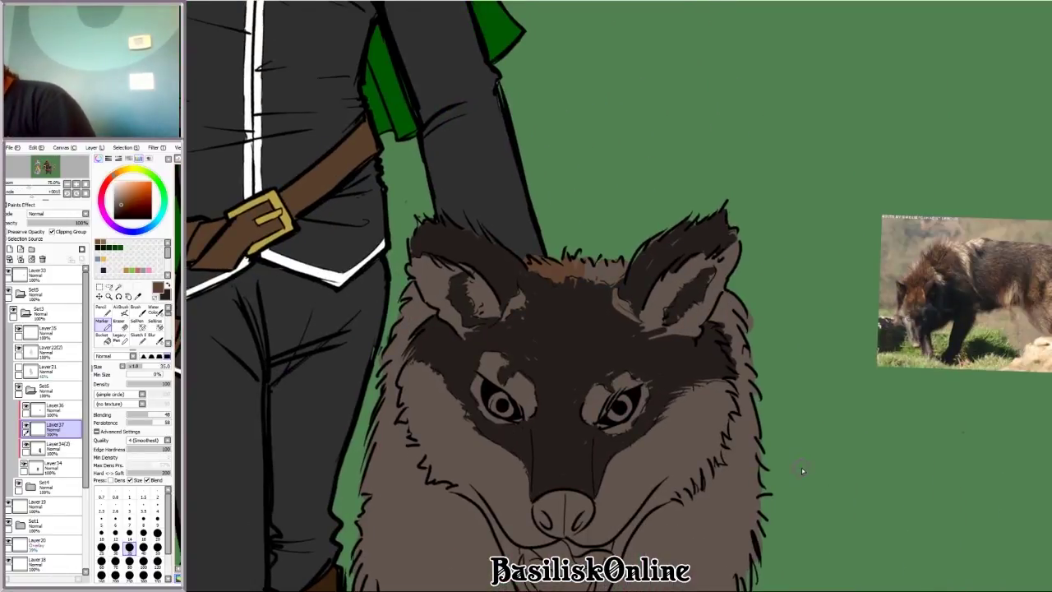
# Step: Paint pale beige on the fur tuft between the ears, the ear bases and both inner ears with a size 35 marker
pyautogui.moveTo(532, 318); pyautogui.dragTo(592, 271)
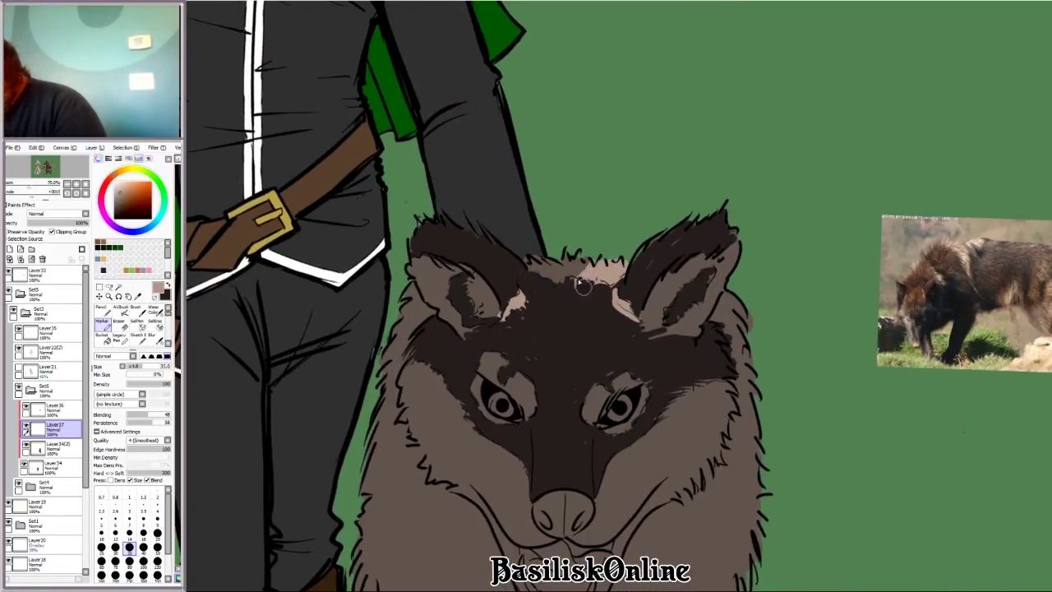
pyautogui.press('Delete')
pyautogui.press('Delete')
pyautogui.moveTo(657, 313); pyautogui.dragTo(698, 197)
pyautogui.moveTo(699, 304); pyautogui.dragTo(702, 206)
pyautogui.press('Delete')
pyautogui.scroll(1, 712, 104)
pyautogui.scroll(-3, 713, 104)
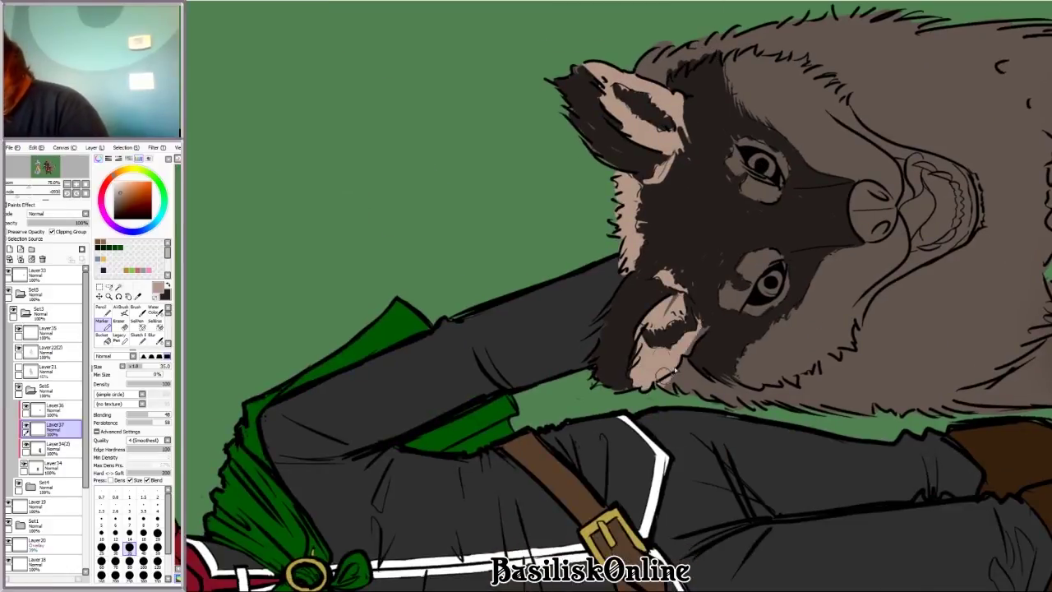
# Step: Paint pale beige around the wolf's nose and soften the dark marking's edge above it with a soft size 30 eraser
pyautogui.press('Home')
pyautogui.scroll(3, 756, 347)
pyautogui.moveTo(526, 318); pyautogui.dragTo(551, 330)
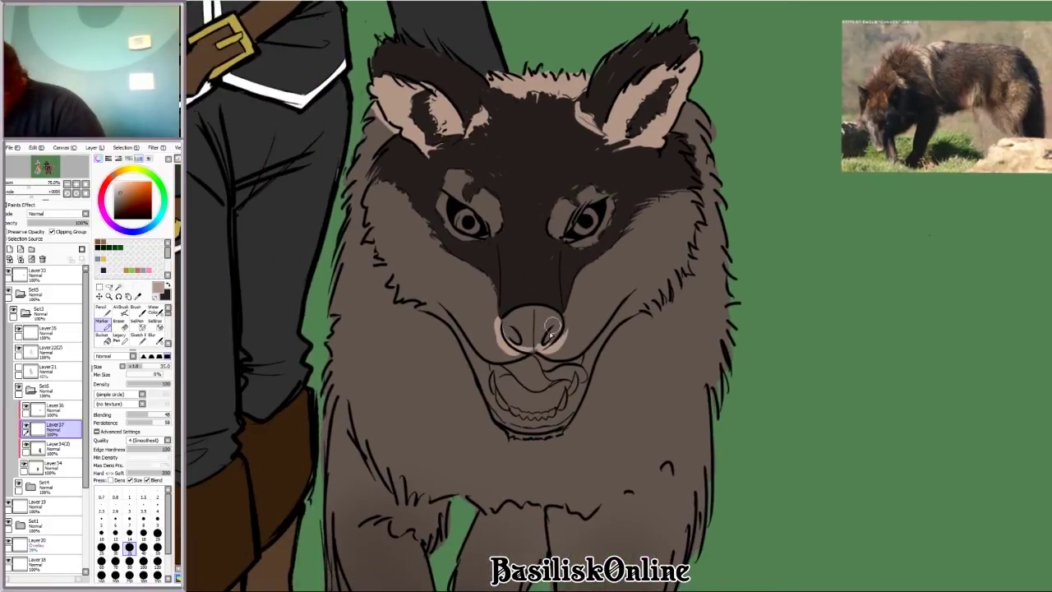
pyautogui.press('e')
pyautogui.click(51, 407)
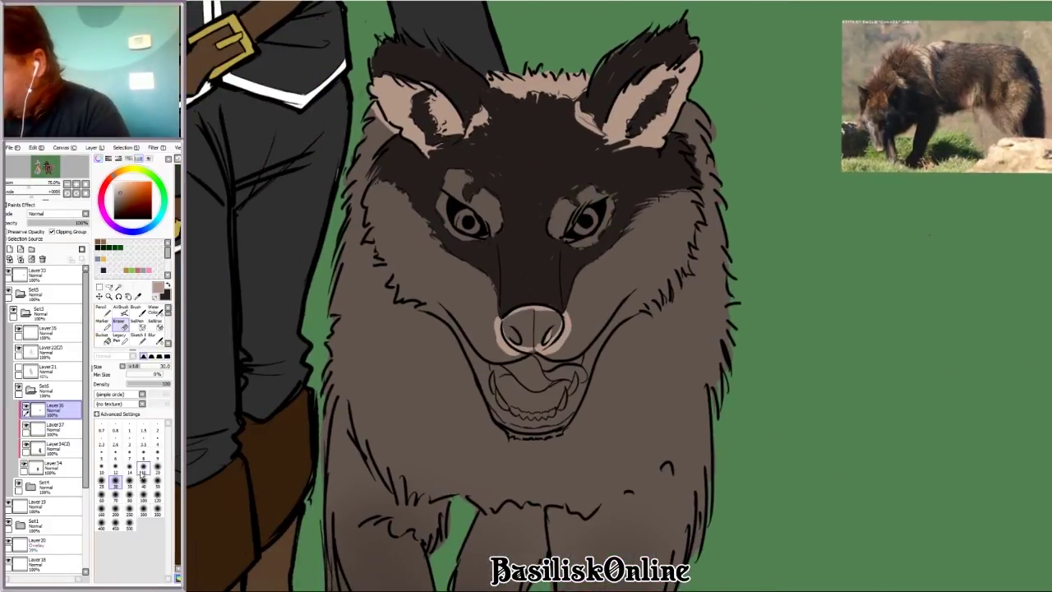
# Step: Paint pale beige on both sides of the muzzle and blend it into the cheeks with a size 35 watercolor brush
pyautogui.click(51, 427)
pyautogui.click(102, 320)
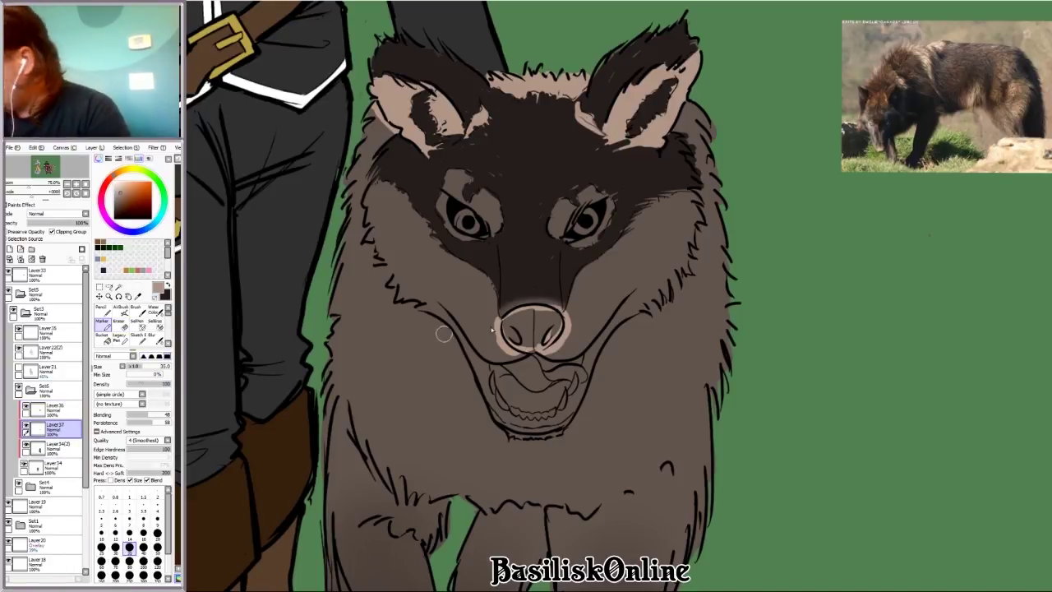
pyautogui.moveTo(493, 317)
pyautogui.mouseDown()
pyautogui.moveTo(514, 349)
pyautogui.moveTo(565, 346)
pyautogui.moveTo(552, 345)
pyautogui.mouseUp()
pyautogui.press('c')
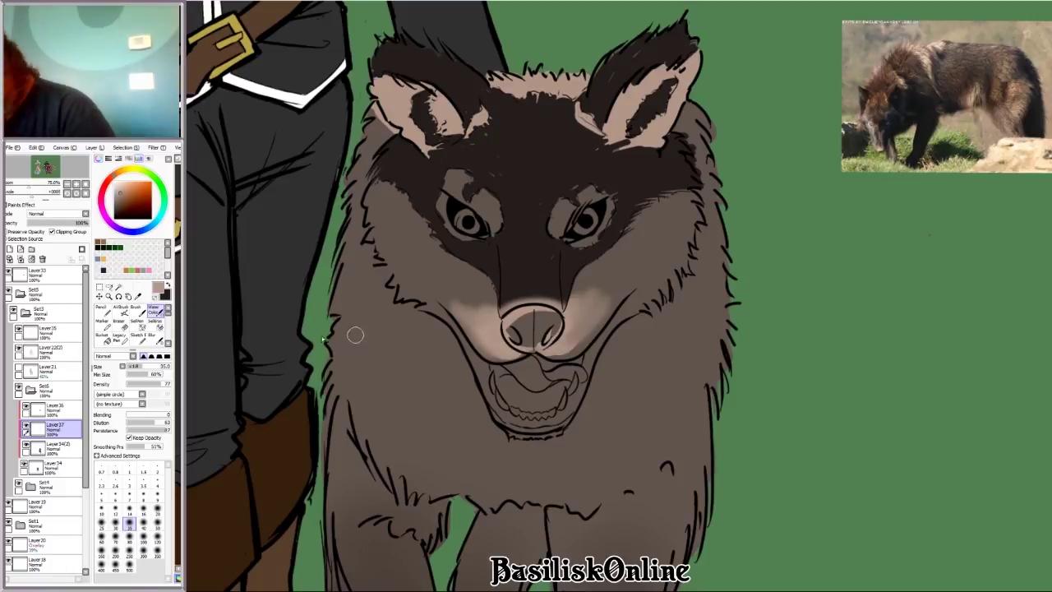
# Step: Try painting pale beige along the wolf's neck ruff beside the ear on the reference photo's side with a size 35 marker
pyautogui.press('Delete')
pyautogui.hotkey('ctrl', '+')
pyautogui.moveTo(705, 302); pyautogui.dragTo(686, 209)
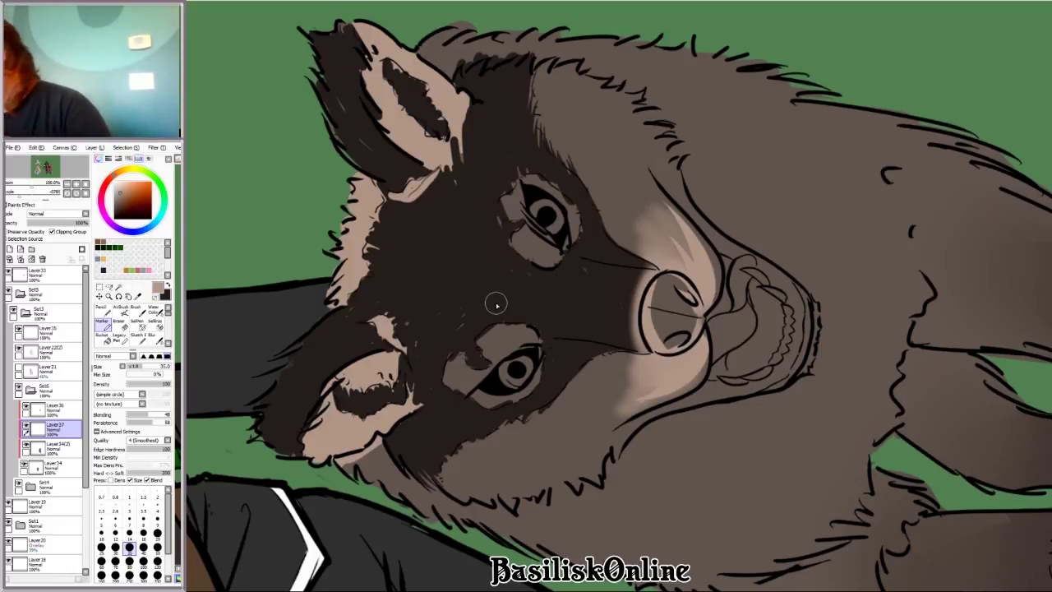
pyautogui.hotkey('ctrl', '-')
pyautogui.press('Delete')
pyautogui.hotkey('ctrl', '+')
pyautogui.hotkey('ctrl', '+')
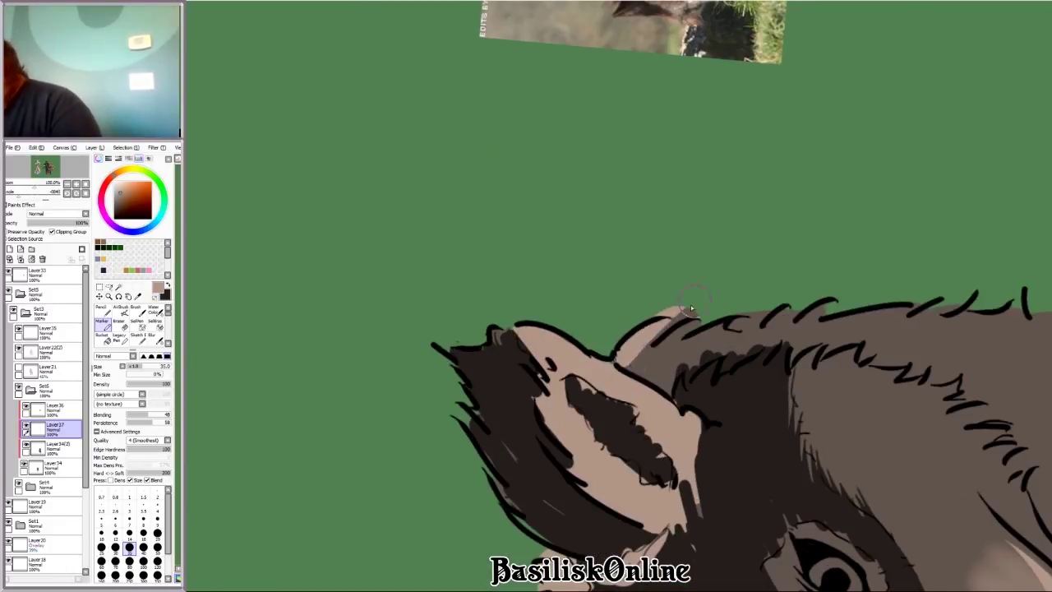
pyautogui.moveTo(691, 308)
pyautogui.mouseDown()
pyautogui.moveTo(747, 310)
pyautogui.moveTo(712, 352)
pyautogui.moveTo(905, 295)
pyautogui.moveTo(908, 326)
pyautogui.moveTo(1022, 312)
pyautogui.mouseUp()
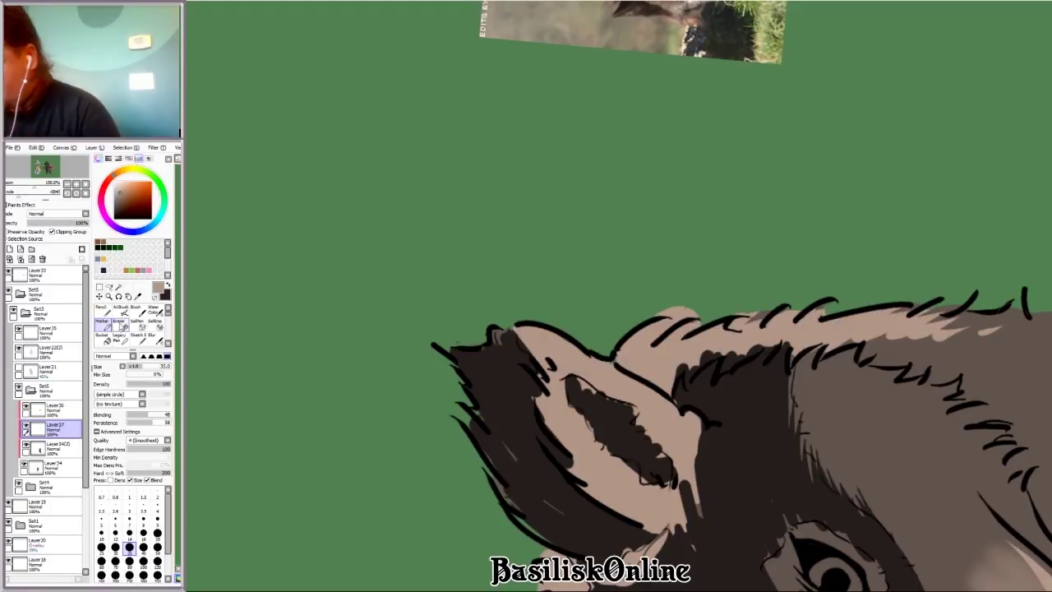
# Step: Erase the base fur colour spilling past the ruff outline beside the ear on Layer34 with a size 14 eraser
pyautogui.click(51, 466)
pyautogui.press('e')
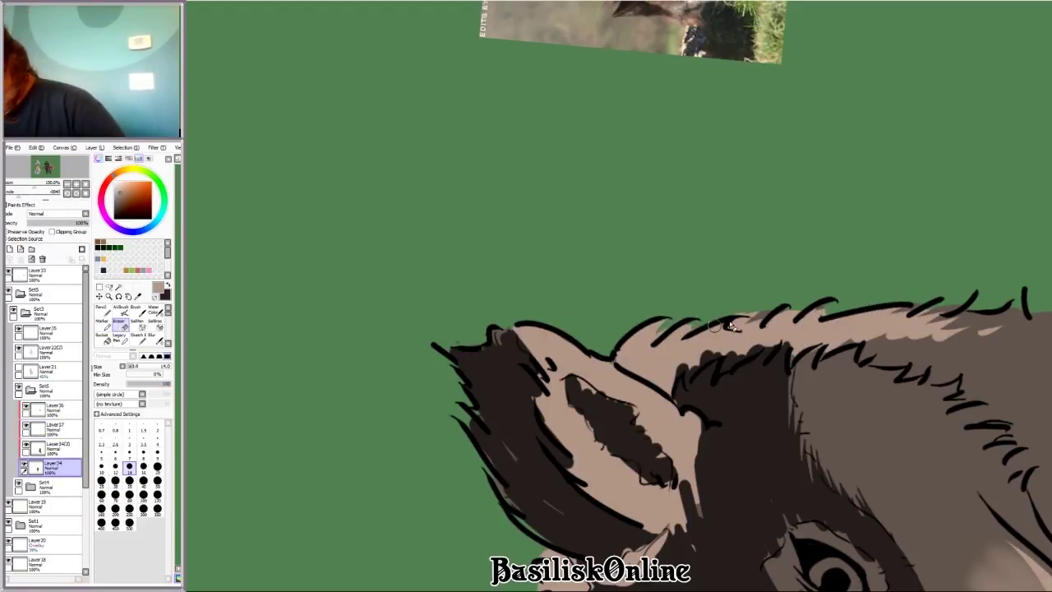
pyautogui.hotkey('ctrl', '-')
pyautogui.press('Delete')
pyautogui.hotkey('ctrl', '-')
# Step: Try painting pale beige on the neck ruff beside the horned figure on Layer37
pyautogui.press('b')
pyautogui.click(51, 427)
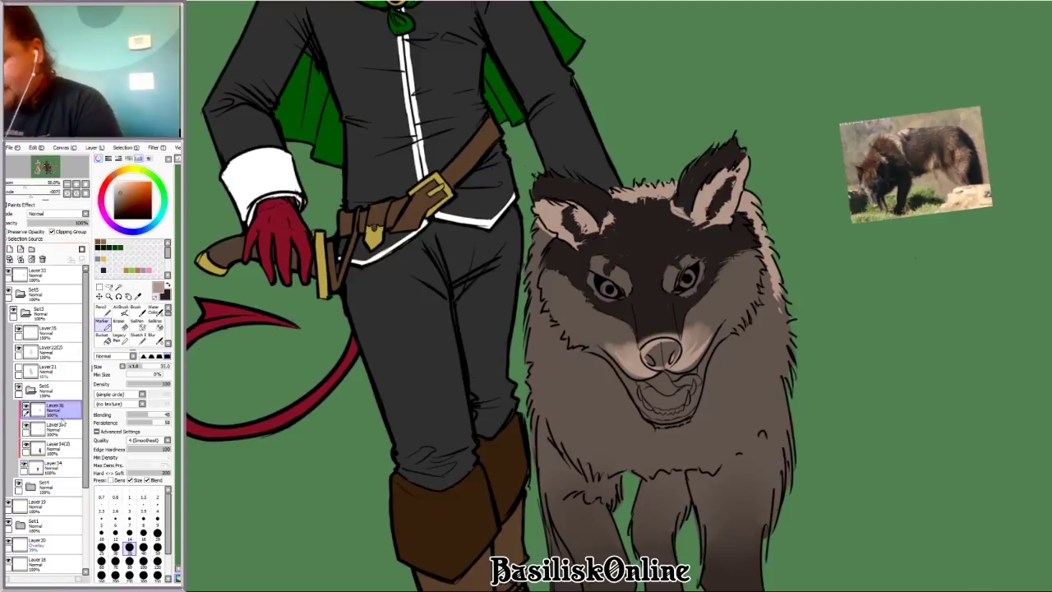
pyautogui.hotkey('ctrl', '+')
pyautogui.hotkey('ctrl', '+')
pyautogui.hotkey('ctrl', '+')
pyautogui.moveTo(411, 37); pyautogui.dragTo(362, 501)
pyautogui.hotkey('ctrl', '-')
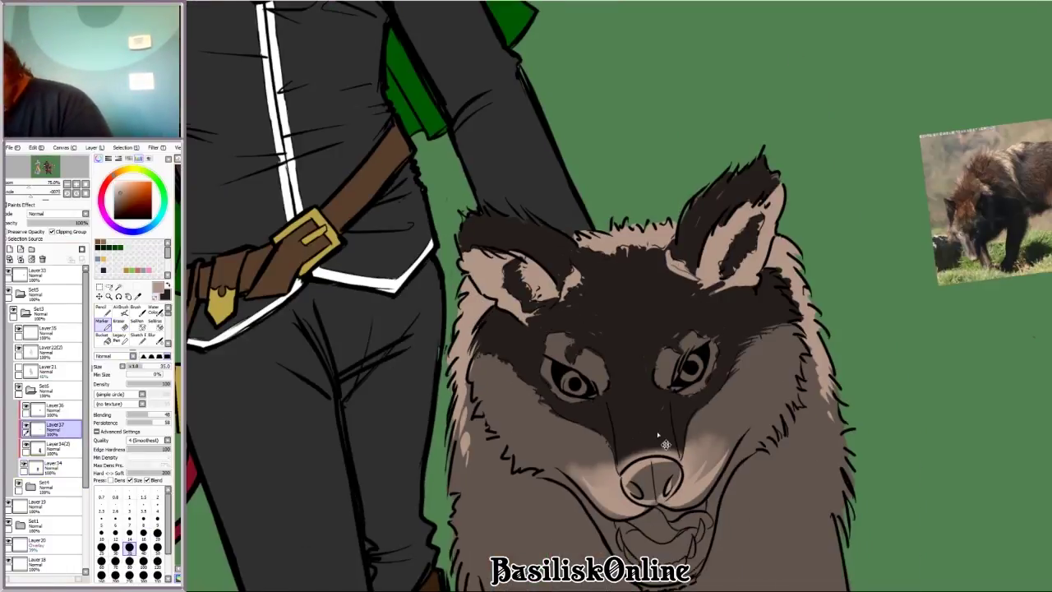
pyautogui.hotkey('ctrl', '-')
pyautogui.press('Delete')
pyautogui.press('Home')
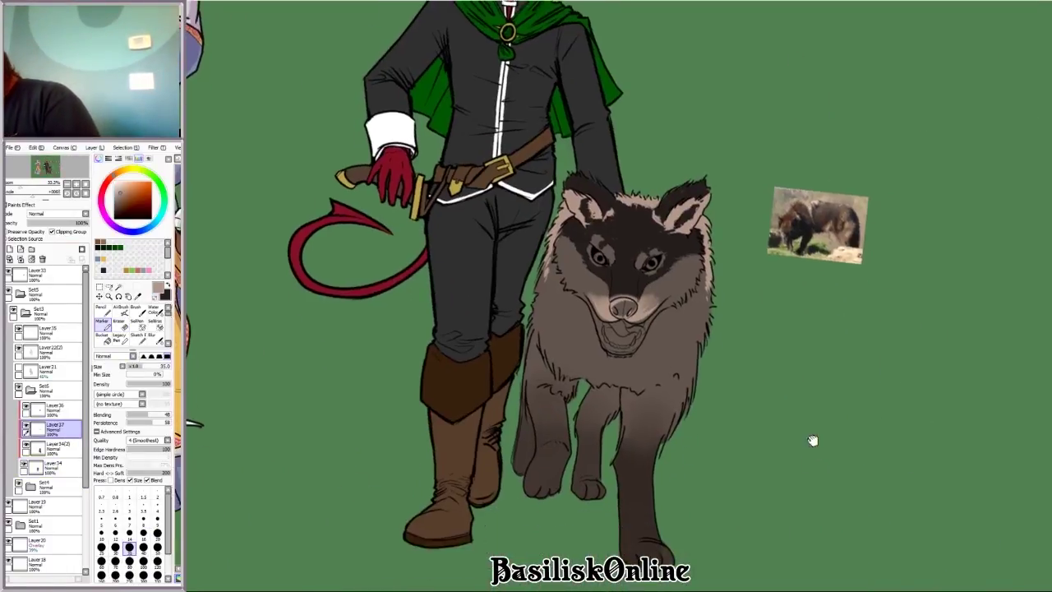
# Step: Try painting a pale beige band of fur across the wolf's chest below the open mouth
pyautogui.hotkey('ctrl', '+')
pyautogui.hotkey('ctrl', '+')
pyautogui.press('Delete')
pyautogui.hotkey('ctrl', '-')
pyautogui.press('Home')
pyautogui.hotkey('ctrl', '+')
pyautogui.hotkey('ctrl', '+')
pyautogui.press('Delete')
pyautogui.moveTo(563, 427)
pyautogui.mouseDown()
pyautogui.moveTo(472, 459)
pyautogui.moveTo(587, 390)
pyautogui.moveTo(678, 283)
pyautogui.mouseUp()
pyautogui.moveTo(542, 391)
pyautogui.mouseDown()
pyautogui.moveTo(453, 418)
pyautogui.moveTo(508, 400)
pyautogui.moveTo(557, 405)
pyautogui.moveTo(574, 355)
pyautogui.moveTo(590, 388)
pyautogui.moveTo(611, 339)
pyautogui.moveTo(551, 400)
pyautogui.moveTo(512, 400)
pyautogui.moveTo(552, 386)
pyautogui.moveTo(491, 407)
pyautogui.mouseUp()
pyautogui.moveTo(628, 339); pyautogui.dragTo(661, 296)
pyautogui.hotkey('ctrl', '-')
pyautogui.hotkey('ctrl', '-')
pyautogui.press('Home')
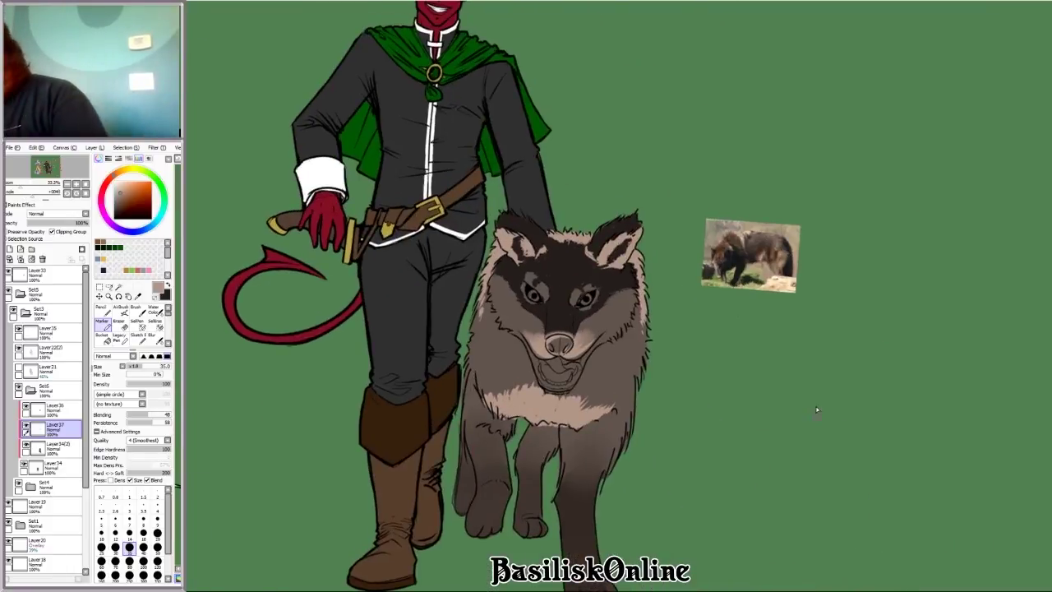
# Step: Try trimming the end of the pale beige chest band nearest the reference photo with the eraser
pyautogui.hotkey('ctrl', '+')
pyautogui.hotkey('ctrl', '+')
pyautogui.press('Delete')
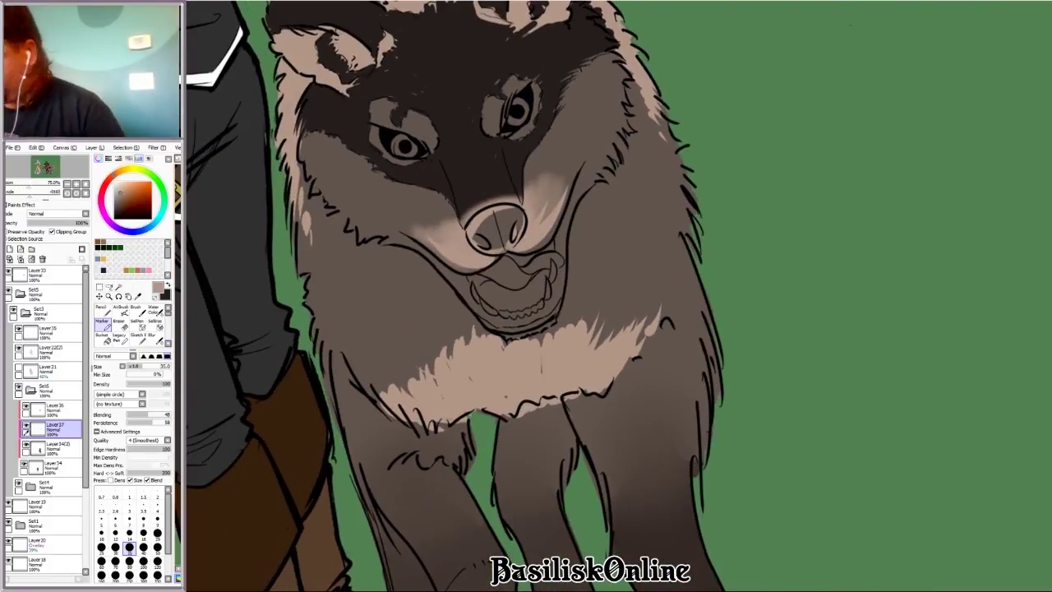
pyautogui.press('e')
pyautogui.moveTo(645, 320); pyautogui.dragTo(623, 365)
pyautogui.hotkey('ctrl', '-')
pyautogui.hotkey('ctrl', '-')
pyautogui.hotkey('ctrl', '-')
# Step: Paint dark brown over the lower part and paw of the wolf's leading foreleg on Layer36 with a size 80 marker
pyautogui.press('b')
pyautogui.click(53, 445)
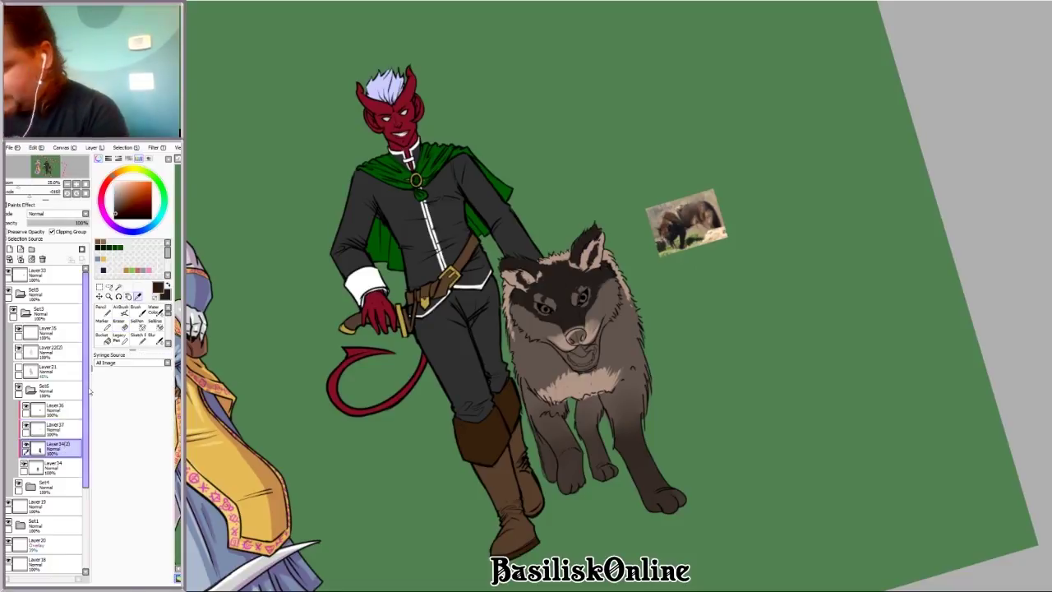
pyautogui.click(54, 408)
pyautogui.hotkey('ctrl', '+')
pyautogui.hotkey('ctrl', '+')
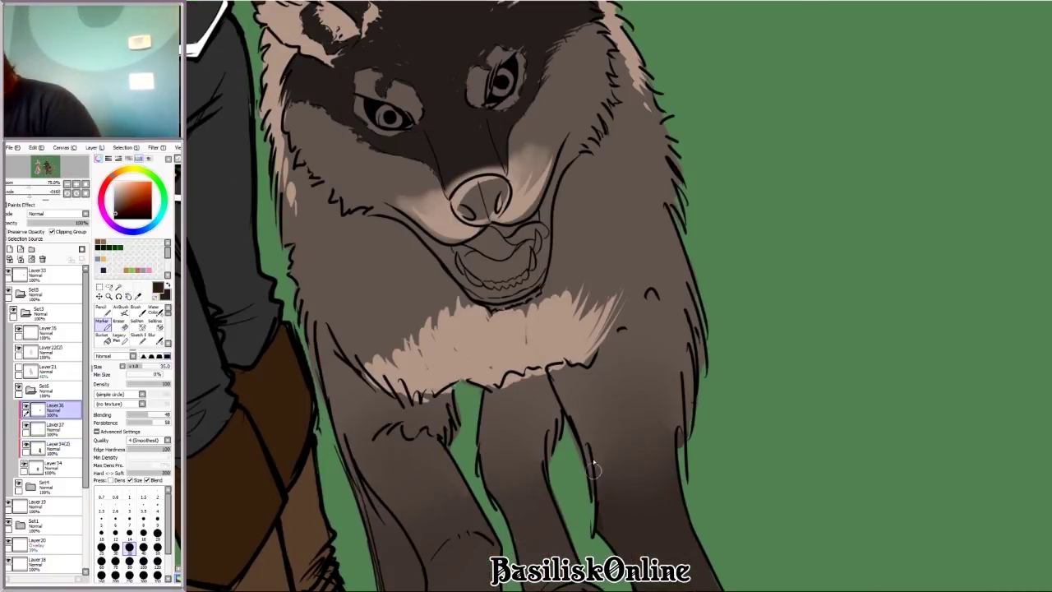
pyautogui.hotkey('ctrl', '-')
pyautogui.scroll(-5, 493, 369)
pyautogui.moveTo(436, 485); pyautogui.dragTo(493, 411)
pyautogui.moveTo(476, 329); pyautogui.dragTo(451, 404)
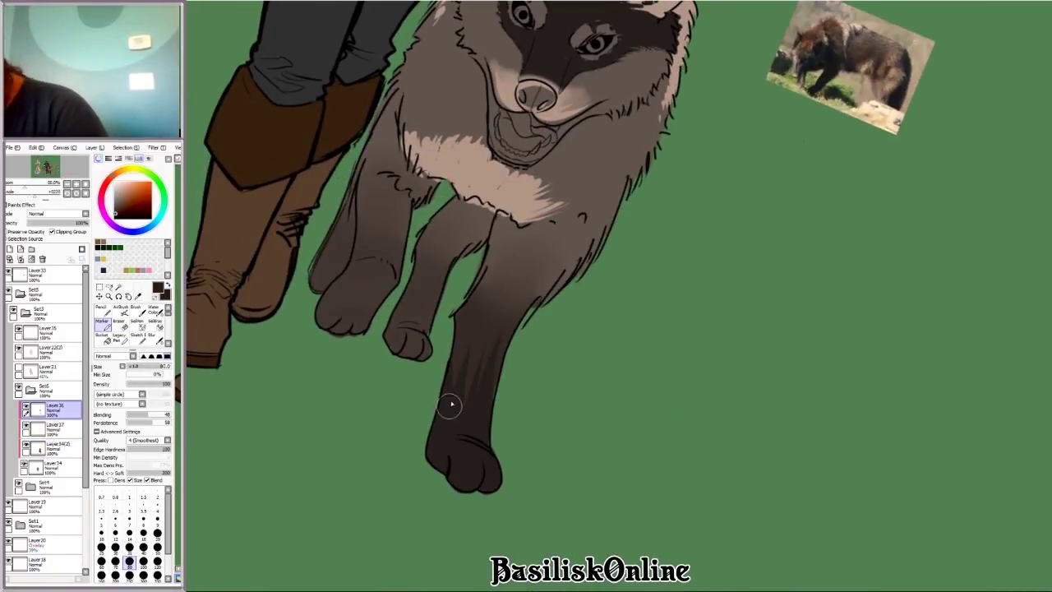
# Step: Paint dark brown on the wolf's remaining legs and paws, adding dark fur streaks up the legs and along the flanks
pyautogui.moveTo(411, 319); pyautogui.dragTo(414, 281)
pyautogui.moveTo(361, 308)
pyautogui.mouseDown()
pyautogui.moveTo(352, 298)
pyautogui.moveTo(387, 222)
pyautogui.moveTo(337, 230)
pyautogui.mouseUp()
pyautogui.moveTo(610, 309)
pyautogui.mouseDown()
pyautogui.moveTo(798, 293)
pyautogui.moveTo(629, 123)
pyautogui.mouseUp()
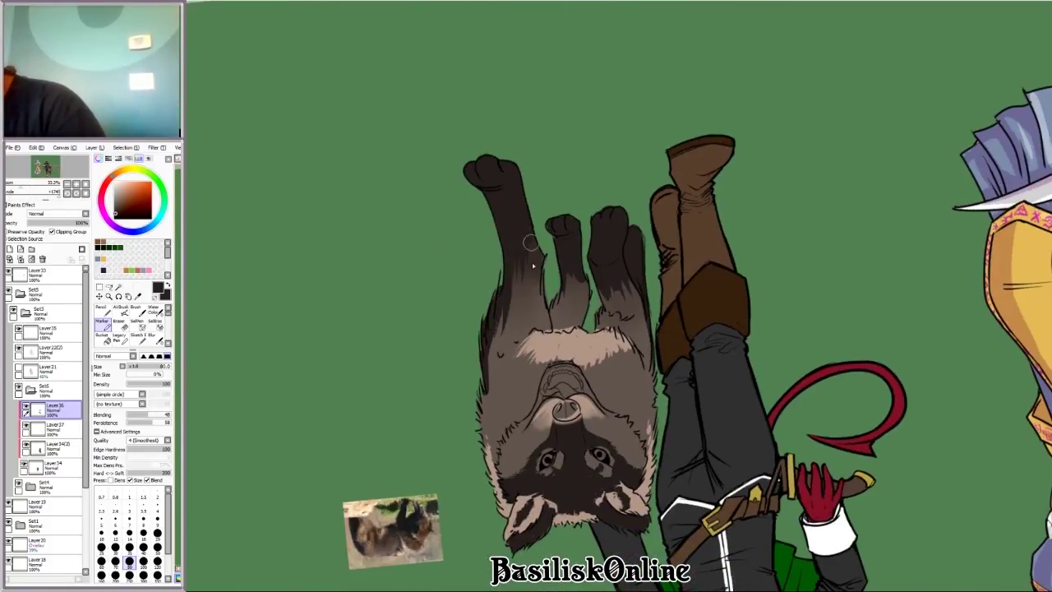
pyautogui.moveTo(627, 271); pyautogui.dragTo(648, 369)
pyautogui.press('Home')
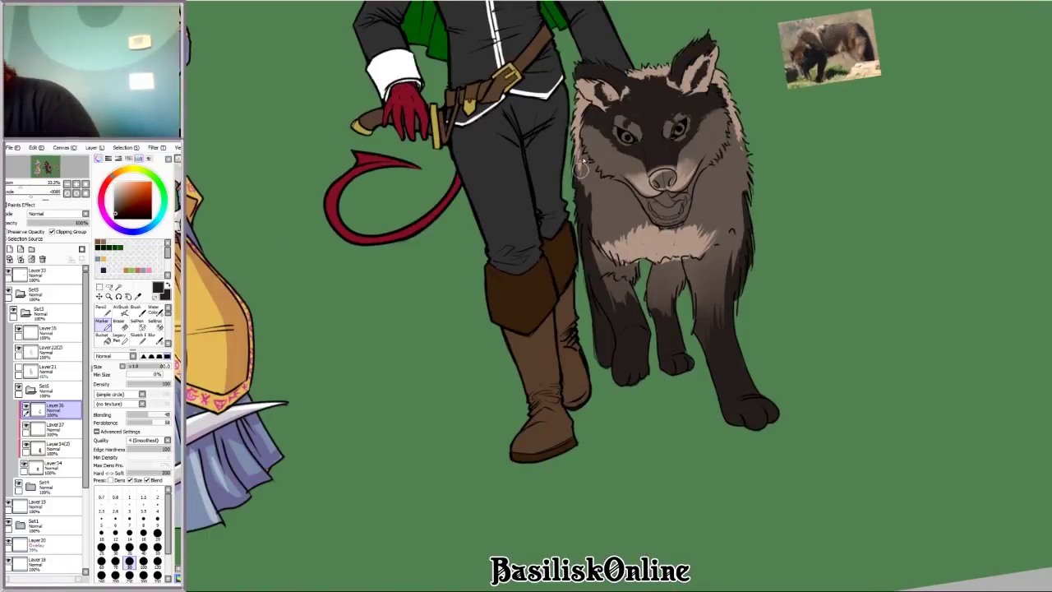
# Step: Remove the pale beige fur layer and add a new clipped layer between Layer36 and Layer34(2)
pyautogui.scroll(-5, 581, 165)
pyautogui.click(54, 428)
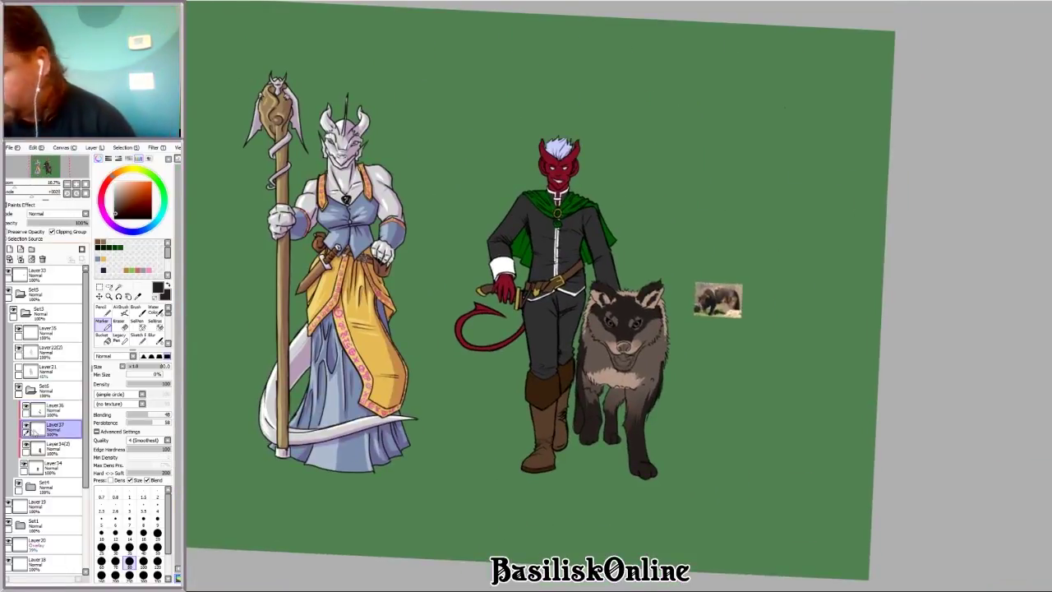
pyautogui.hotkey('ctrl', 'e')
pyautogui.scroll(5, 624, 328)
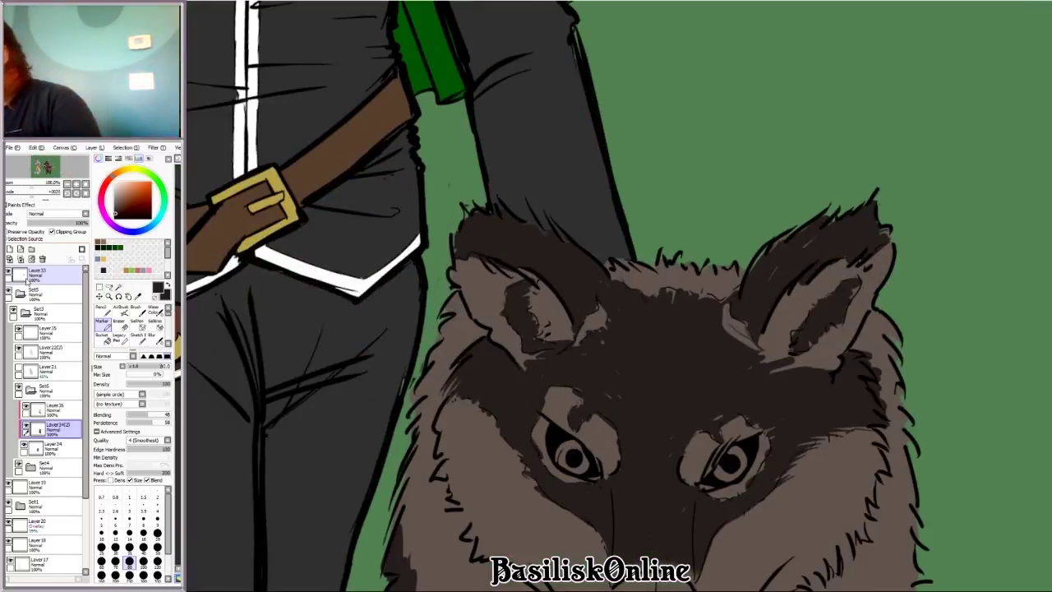
pyautogui.scroll(-3, 789, 463)
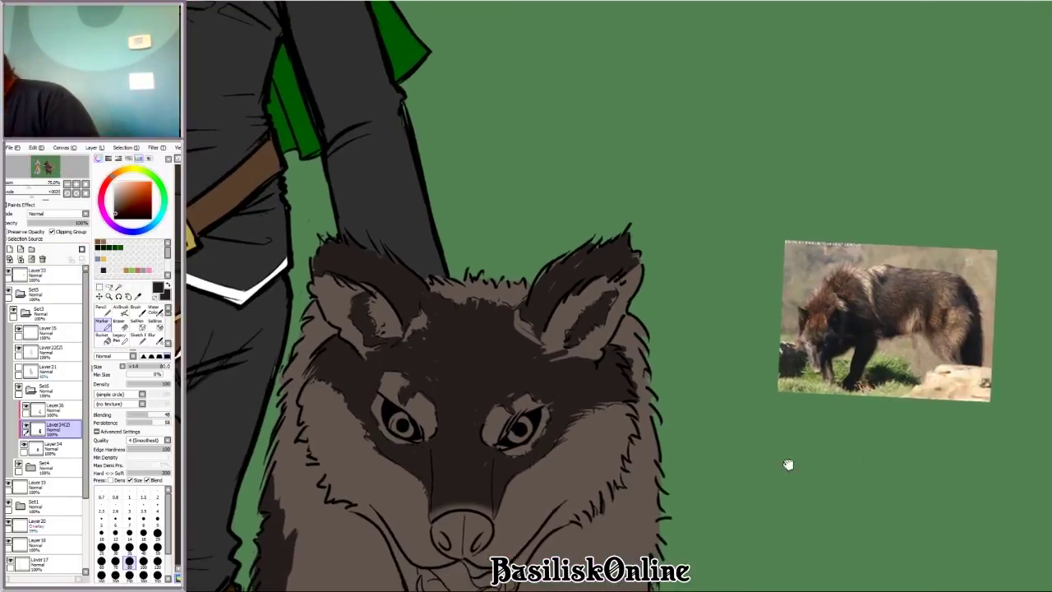
pyautogui.scroll(3, 888, 239)
pyautogui.press('Delete')
pyautogui.hotkey('ctrl', 'shift', 'n')
# Step: Try painting light grey on the fur tuft between the ears and in the ear beside the horned figure with a size 35 marker
pyautogui.scroll(3, 575, 345)
pyautogui.press('Delete')
pyautogui.press('Delete')
pyautogui.press('Delete')
pyautogui.press('Delete')
pyautogui.press('Delete')
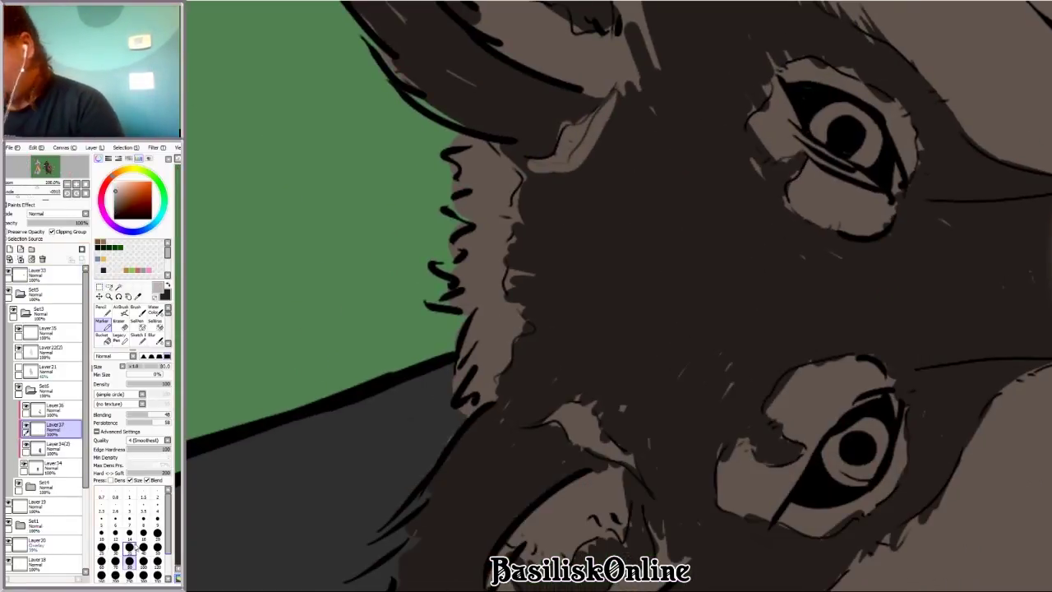
pyautogui.moveTo(493, 394)
pyautogui.mouseDown()
pyautogui.moveTo(486, 185)
pyautogui.moveTo(592, 131)
pyautogui.mouseUp()
pyautogui.press('Delete')
pyautogui.press('Delete')
pyautogui.press('Delete')
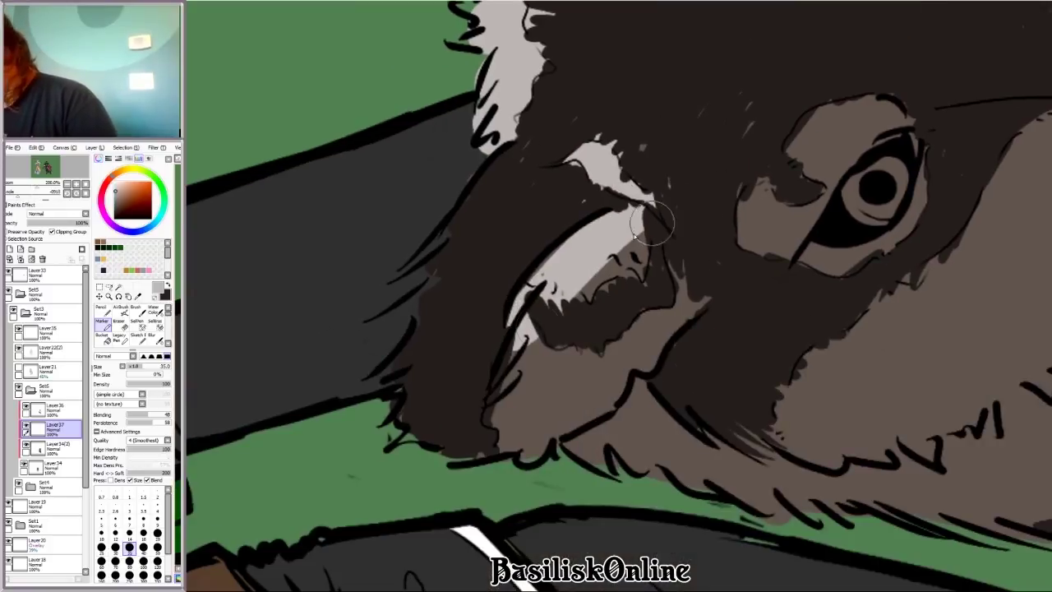
pyautogui.moveTo(526, 411); pyautogui.dragTo(658, 271)
# Step: Try painting light grey in the fur patches around both of the wolf's eyes
pyautogui.moveTo(862, 103)
pyautogui.mouseDown()
pyautogui.moveTo(723, 258)
pyautogui.moveTo(850, 270)
pyautogui.moveTo(932, 207)
pyautogui.moveTo(904, 102)
pyautogui.moveTo(830, 271)
pyautogui.moveTo(736, 177)
pyautogui.mouseUp()
pyautogui.scroll(-3, 830, 272)
pyautogui.press('Home')
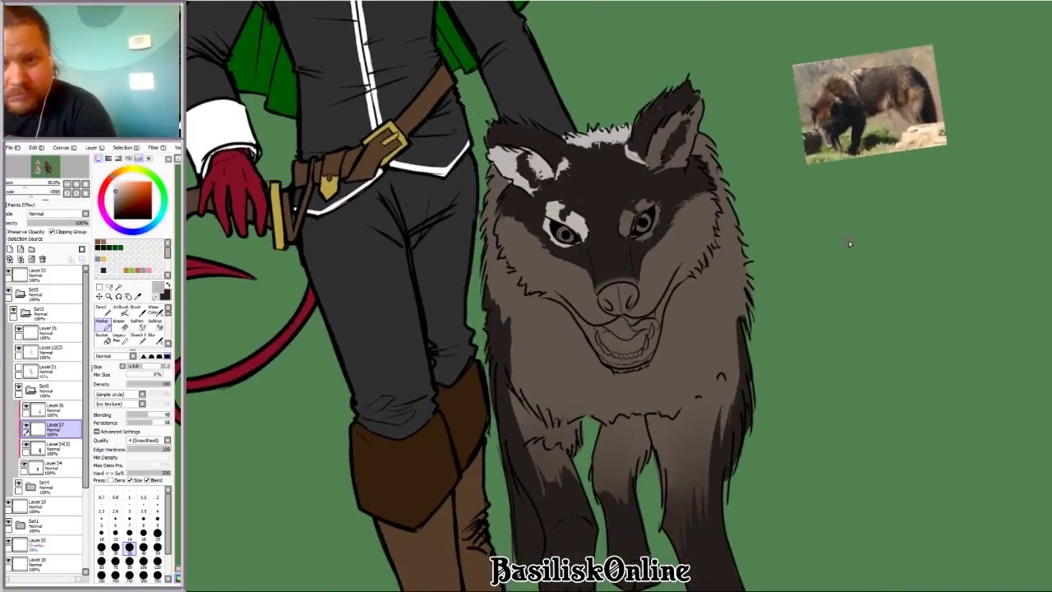
pyautogui.scroll(3, 736, 176)
pyautogui.moveTo(575, 238)
pyautogui.mouseDown()
pyautogui.moveTo(631, 177)
pyautogui.moveTo(575, 247)
pyautogui.mouseUp()
# Step: Try painting a light grey rim around the wolf's nose and light grey areas along both sides of the muzzle
pyautogui.moveTo(534, 345); pyautogui.dragTo(576, 378)
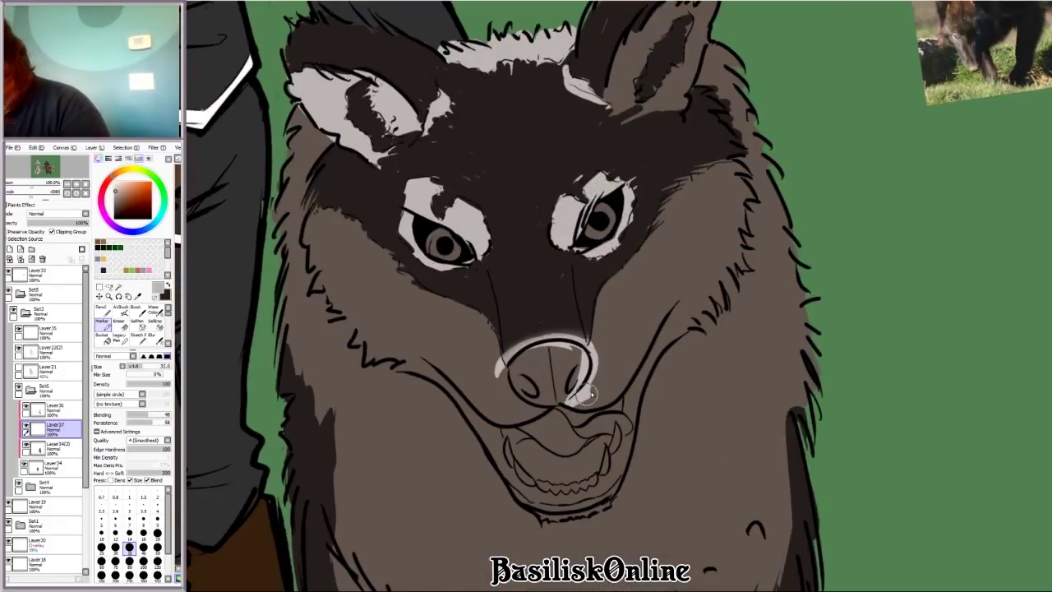
pyautogui.moveTo(509, 386); pyautogui.dragTo(583, 394)
pyautogui.press('Delete')
pyautogui.press('Delete')
pyautogui.press('Delete')
pyautogui.scroll(1, 695, 173)
pyautogui.press('Delete')
pyautogui.press('Delete')
pyautogui.press('Delete')
pyautogui.press('Delete')
pyautogui.moveTo(495, 256)
pyautogui.mouseDown()
pyautogui.moveTo(456, 337)
pyautogui.moveTo(458, 374)
pyautogui.mouseUp()
pyautogui.moveTo(423, 168)
pyautogui.mouseDown()
pyautogui.moveTo(335, 156)
pyautogui.moveTo(452, 193)
pyautogui.mouseUp()
# Step: Try blending the light grey muzzle areas into the cheeks with a size 35 watercolor brush
pyautogui.click(153, 309)
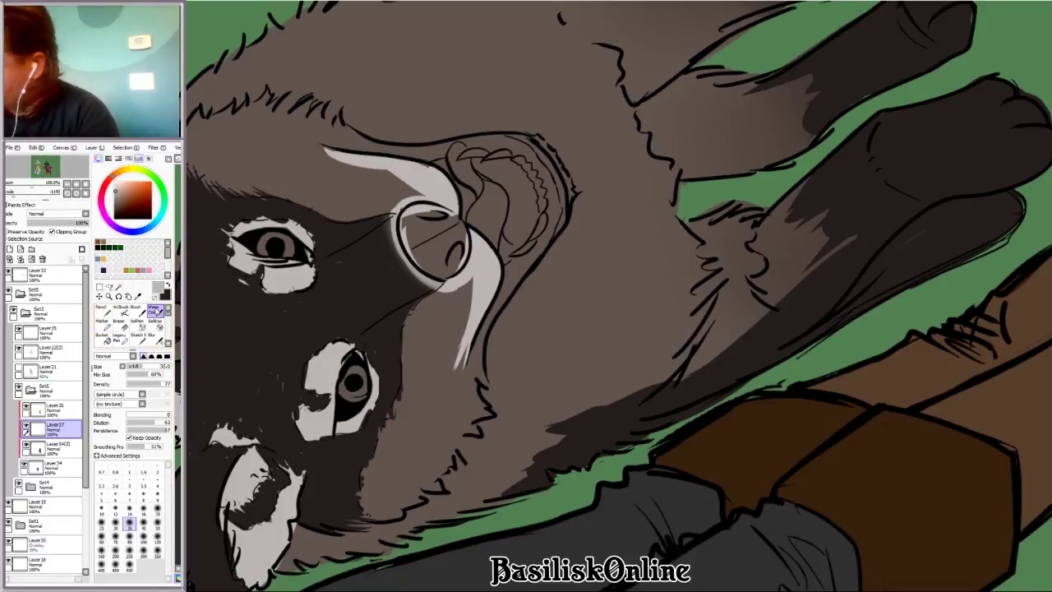
pyautogui.press('Home')
pyautogui.scroll(2, 861, 263)
pyautogui.press('Delete')
pyautogui.press('Delete')
pyautogui.press('Delete')
pyautogui.press('Delete')
pyautogui.press('Delete')
pyautogui.press('Delete')
pyautogui.moveTo(526, 329)
pyautogui.mouseDown()
pyautogui.moveTo(511, 394)
pyautogui.moveTo(521, 339)
pyautogui.mouseUp()
pyautogui.press('Home')
pyautogui.scroll(-5, 664, 460)
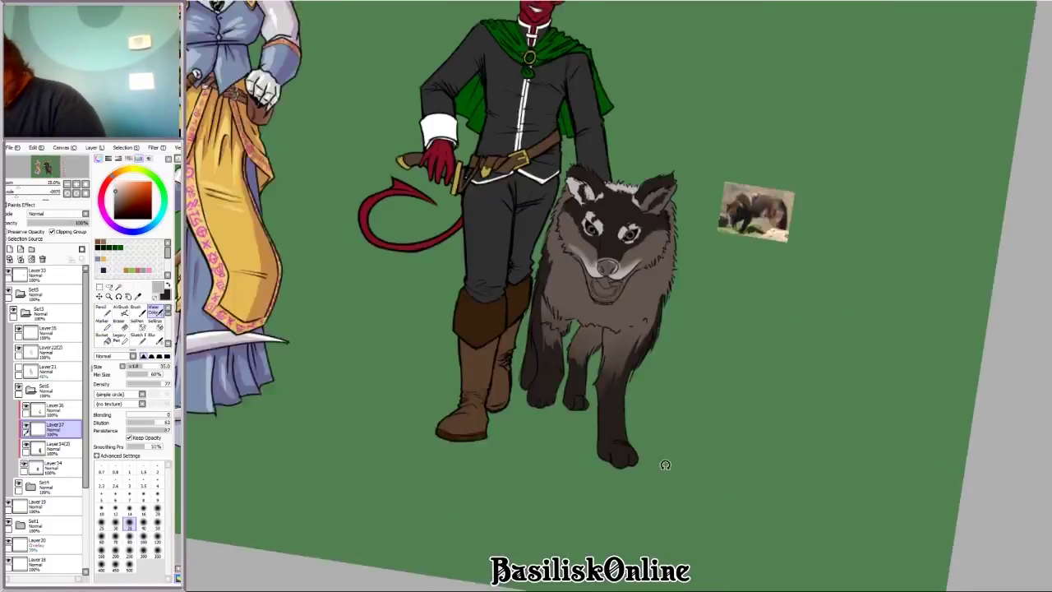
pyautogui.scroll(2, 664, 461)
# Step: Try painting light grey inside the ear nearest the reference photo with a size 35 marker
pyautogui.click(119, 337)
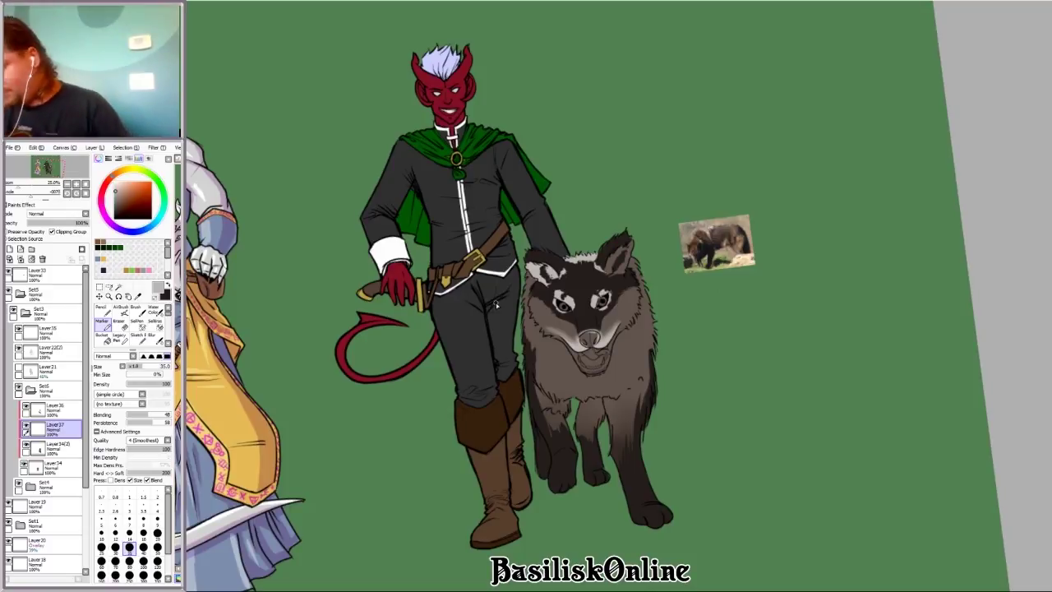
pyautogui.scroll(4, 495, 306)
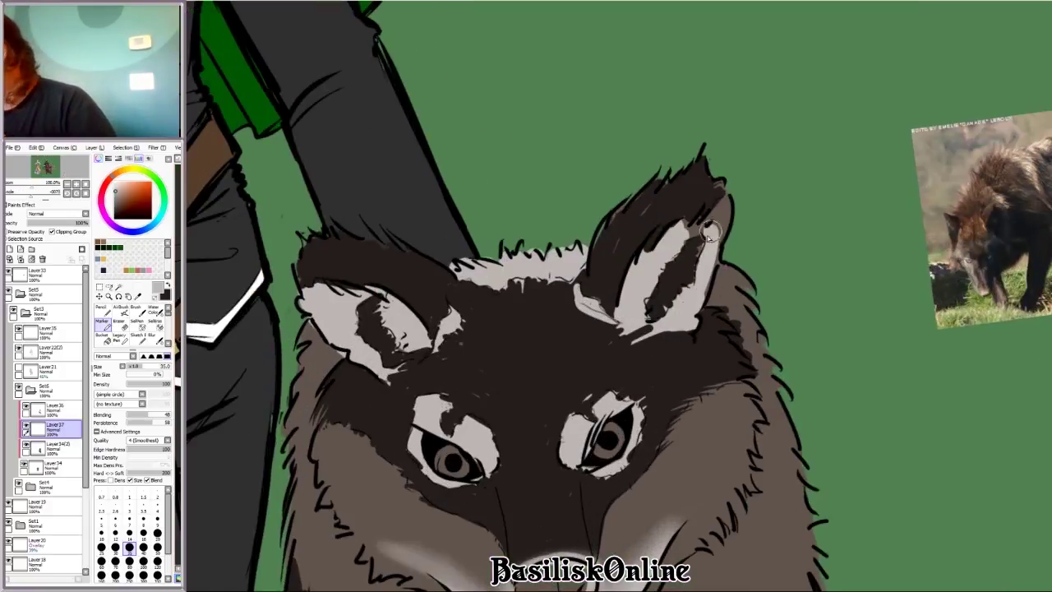
pyautogui.scroll(-2, 612, 299)
pyautogui.scroll(-4, 612, 297)
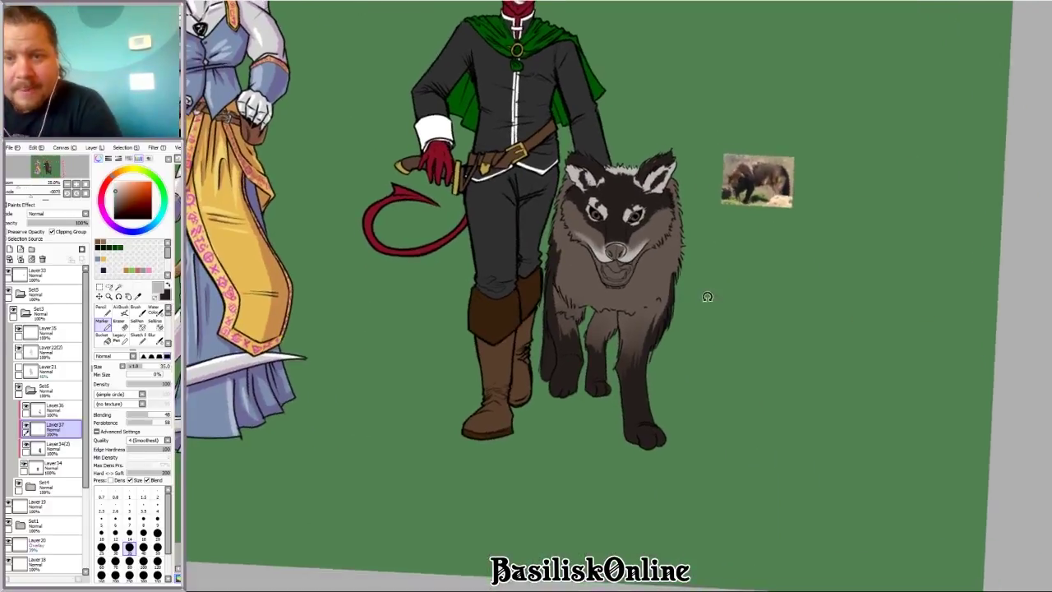
# Step: Hide and delete the light grey fur layer, and add a new layer above Layer36
pyautogui.click(26, 427)
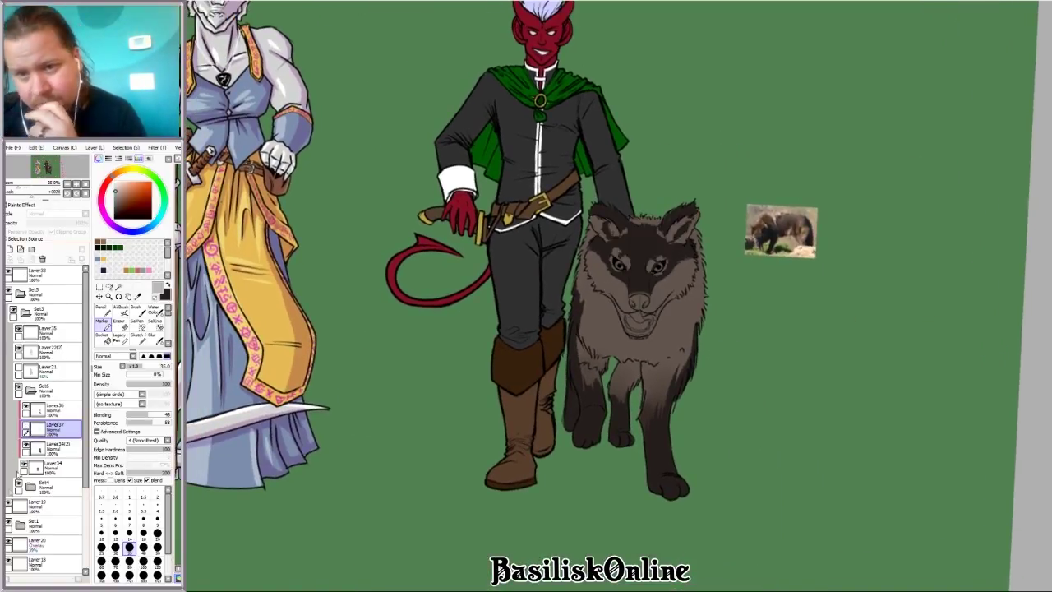
pyautogui.click(42, 258)
pyautogui.click(9, 249)
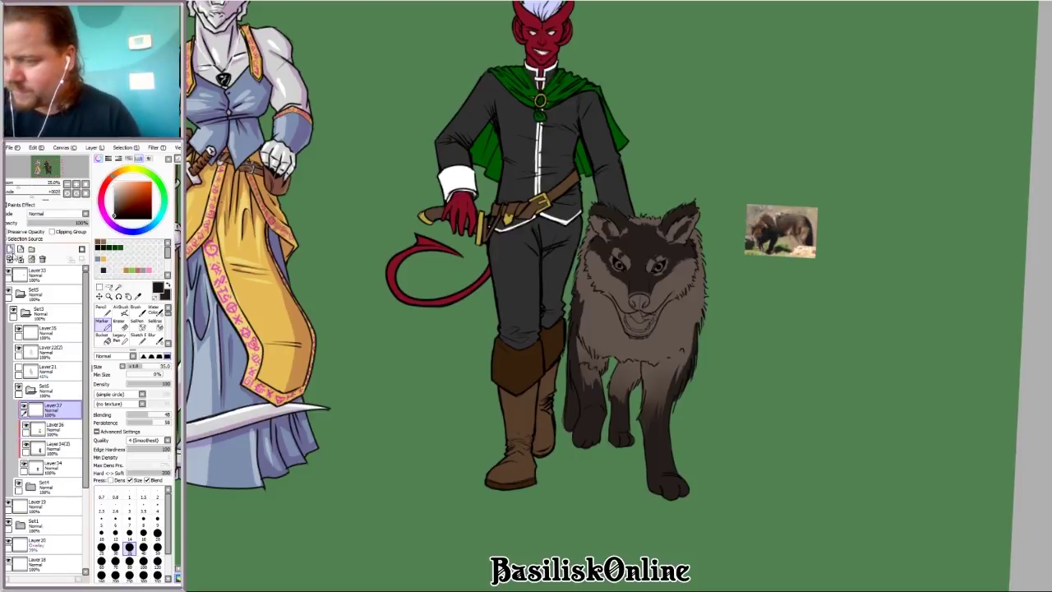
# Step: Paint the wolf's nose near-black and both irises green with the size 35 marker
pyautogui.scroll(5, 755, 225)
pyautogui.moveTo(567, 292)
pyautogui.mouseDown()
pyautogui.moveTo(600, 329)
pyautogui.moveTo(614, 304)
pyautogui.mouseUp()
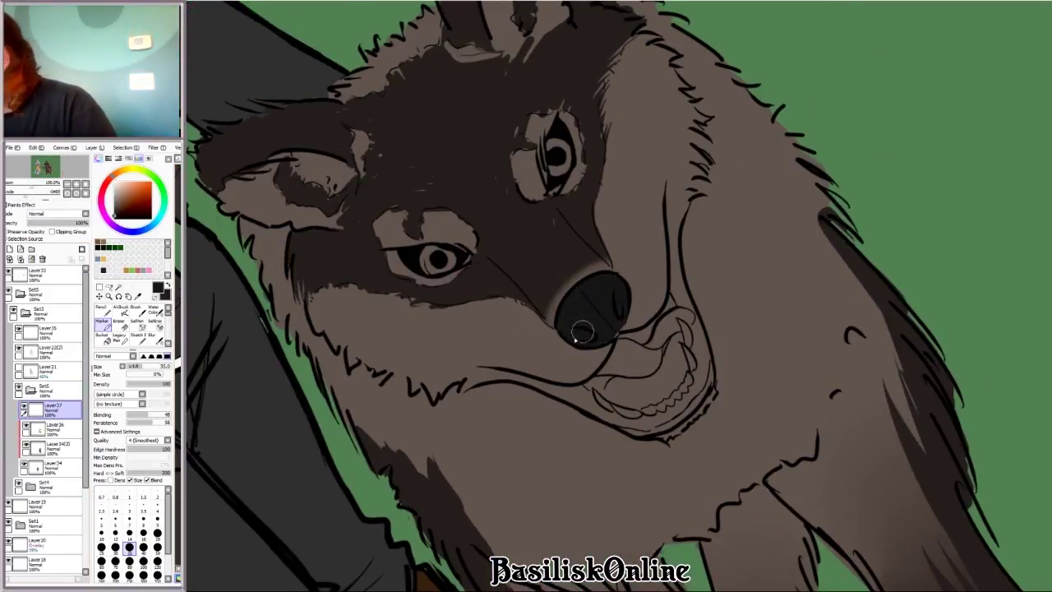
pyautogui.keyDown('alt'); pyautogui.click(325, 362); pyautogui.keyUp('alt')
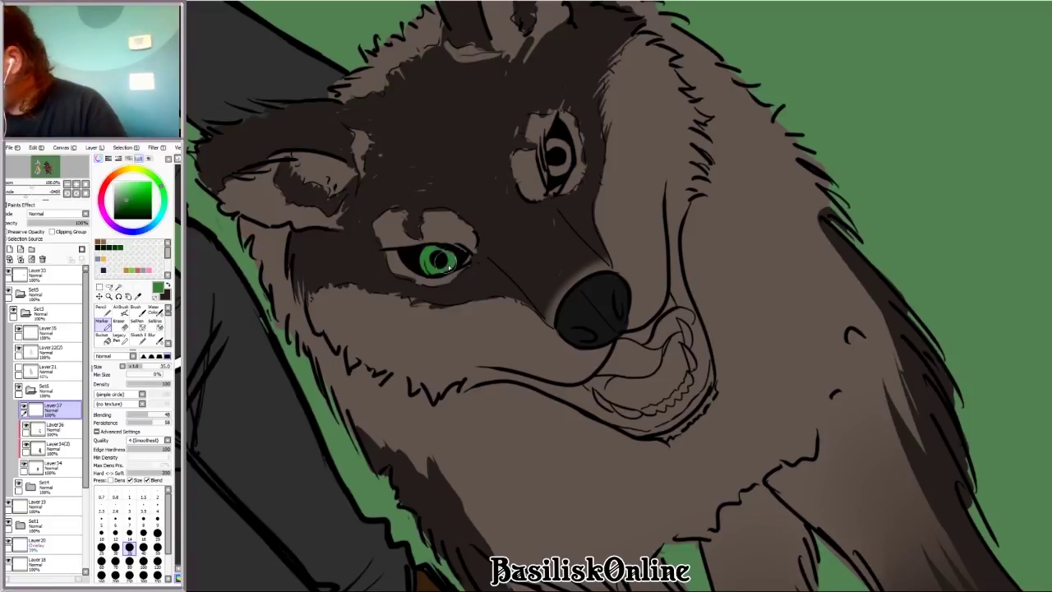
pyautogui.scroll(-5, 558, 237)
pyautogui.scroll(2, 739, 279)
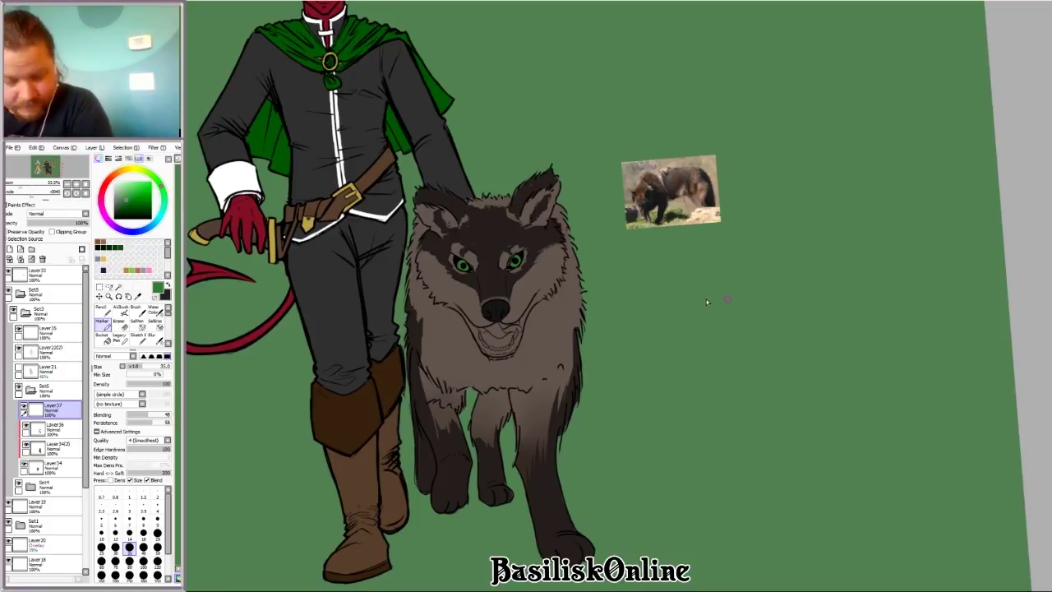
# Step: Paint the inside of the wolf's mouth near-black around the tongue and teeth with a size 14 marker, ready to clean with the eraser
pyautogui.scroll(6, 706, 302)
pyautogui.press('Delete')
pyautogui.press('Delete')
pyautogui.press('Delete')
pyautogui.press('Delete')
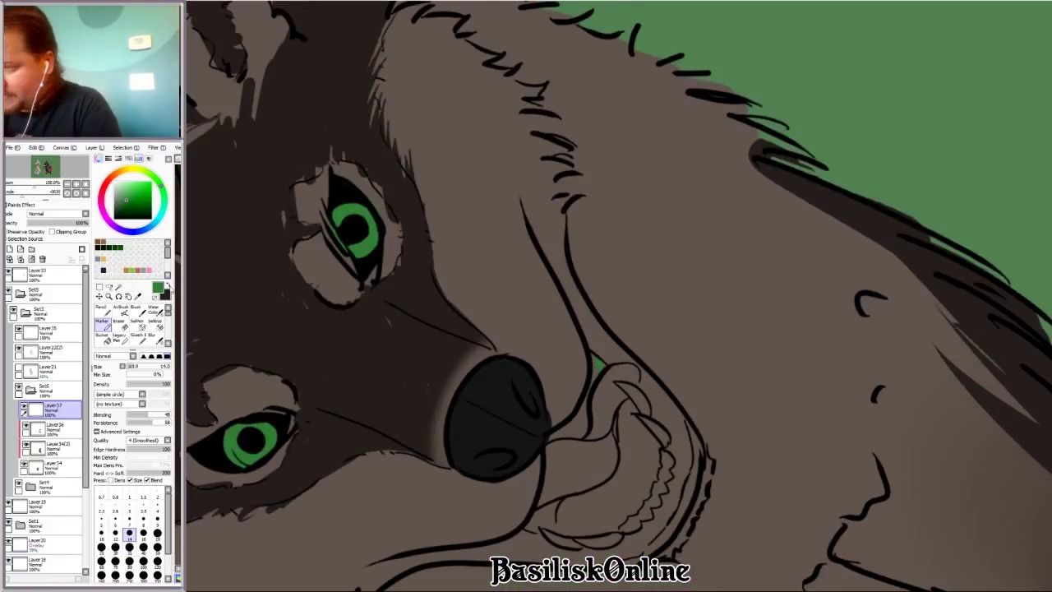
pyautogui.keyDown('alt'); pyautogui.click(600, 370); pyautogui.keyUp('alt')
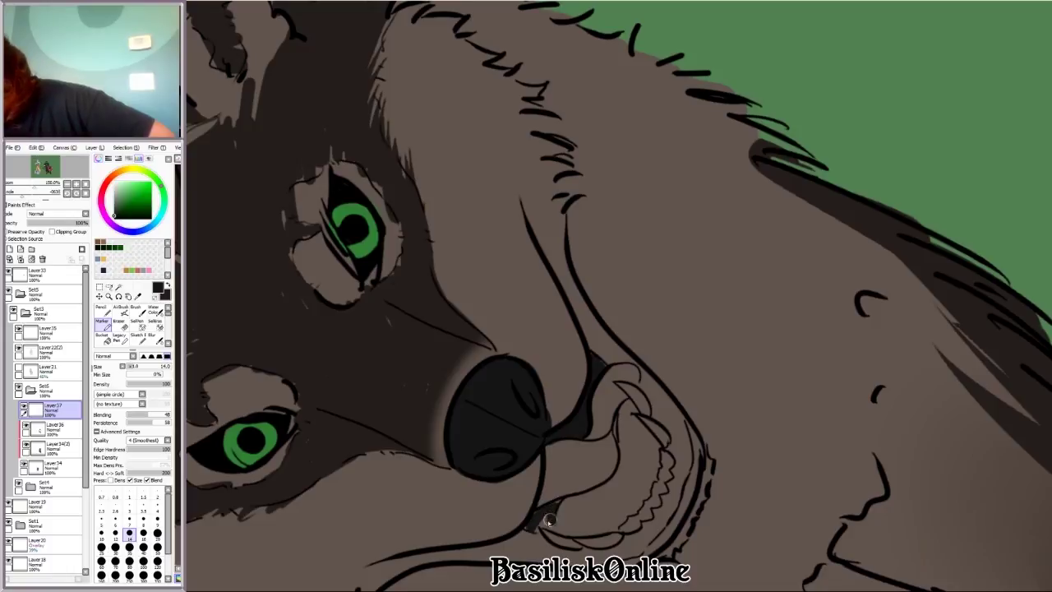
pyautogui.moveTo(575, 502); pyautogui.dragTo(624, 450)
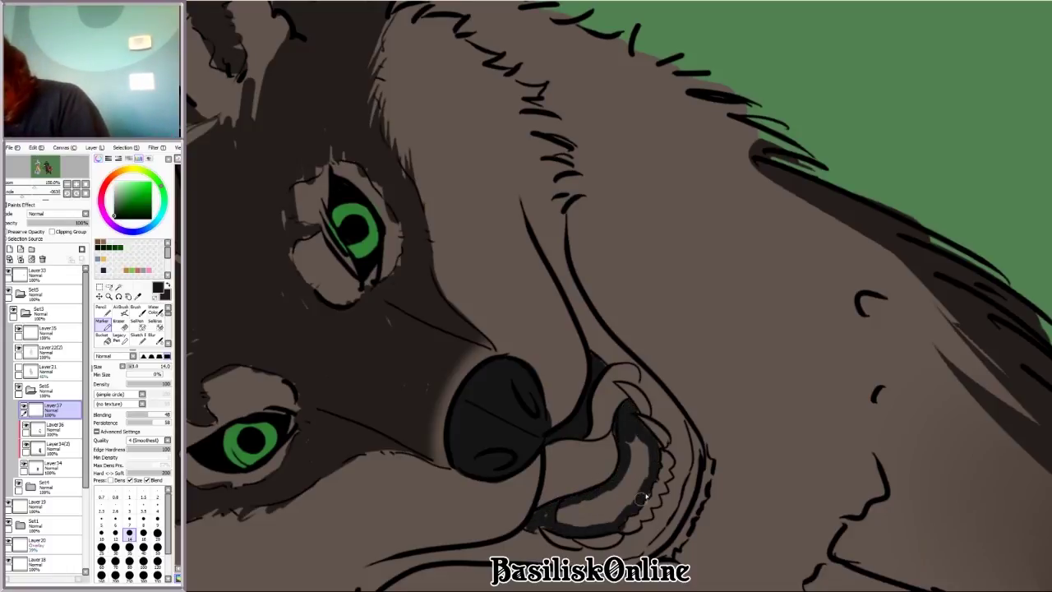
pyautogui.moveTo(641, 497)
pyautogui.mouseDown()
pyautogui.moveTo(612, 485)
pyautogui.moveTo(627, 493)
pyautogui.mouseUp()
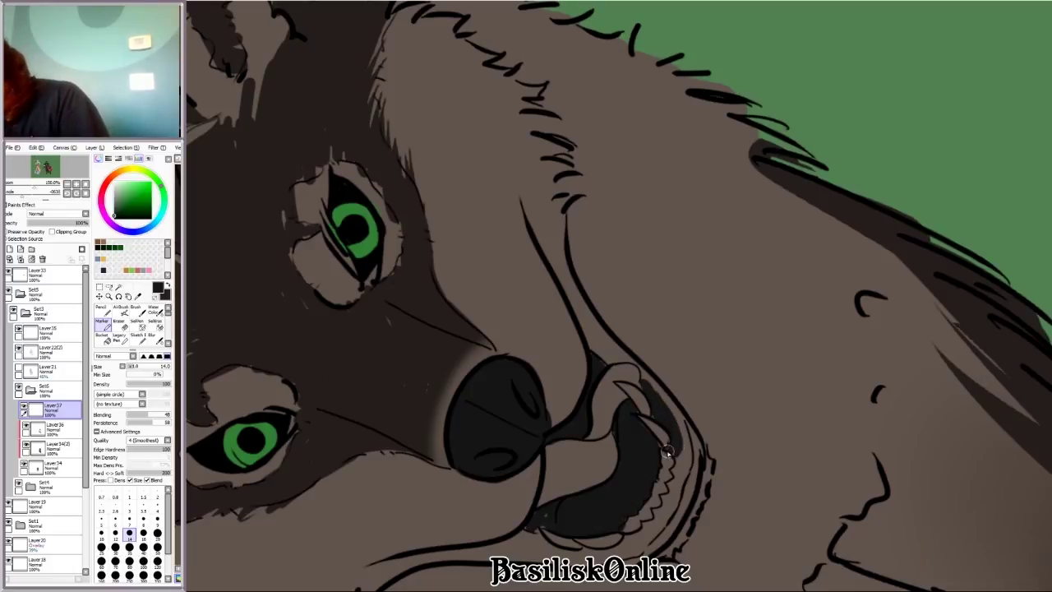
pyautogui.moveTo(612, 557); pyautogui.dragTo(727, 345)
pyautogui.press('Home')
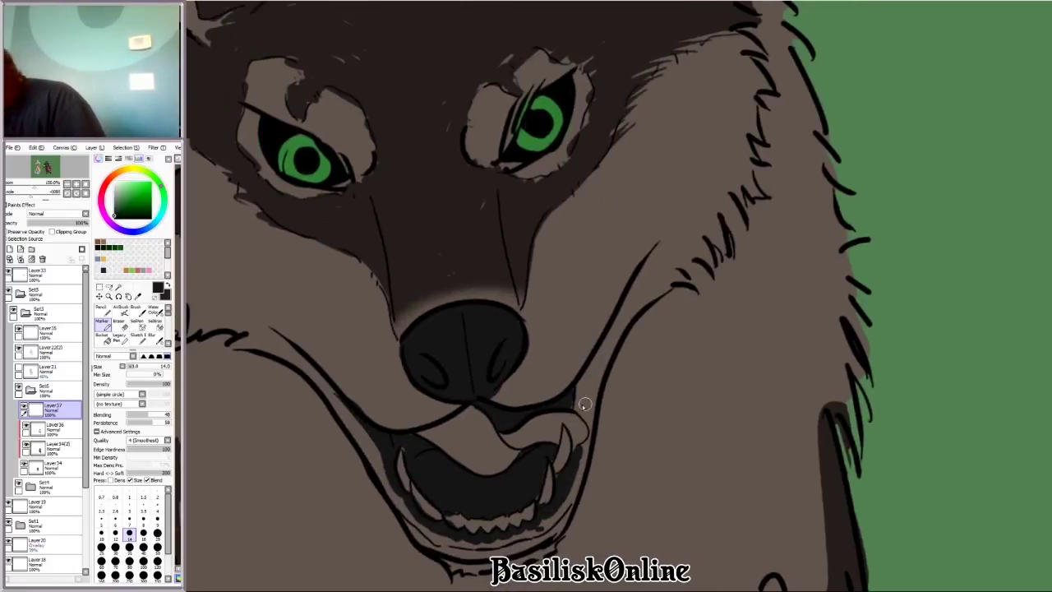
pyautogui.press('e')
pyautogui.scroll(3, 501, 538)
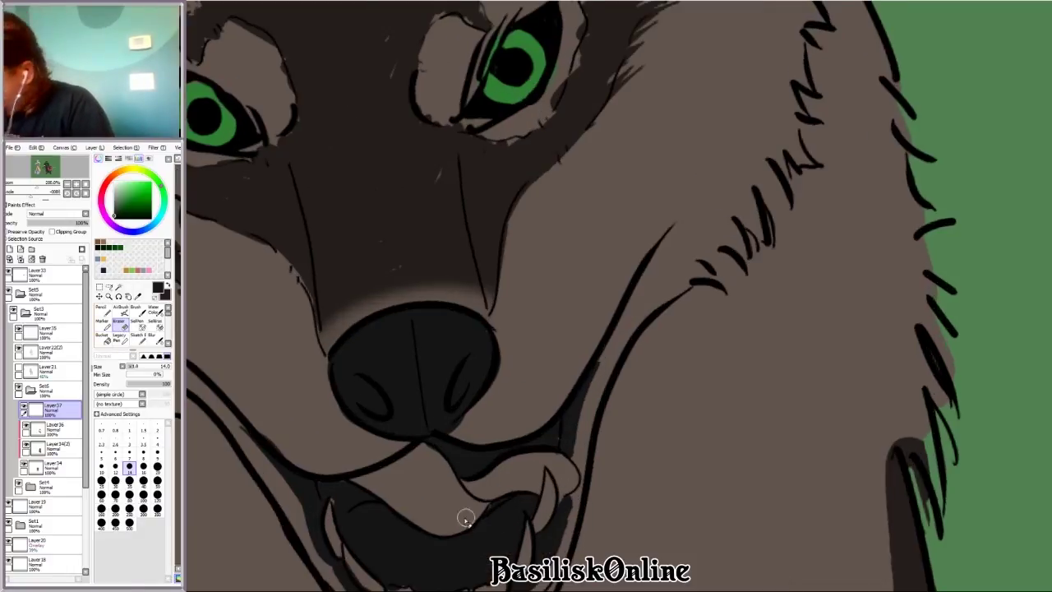
pyautogui.scroll(-5, 481, 452)
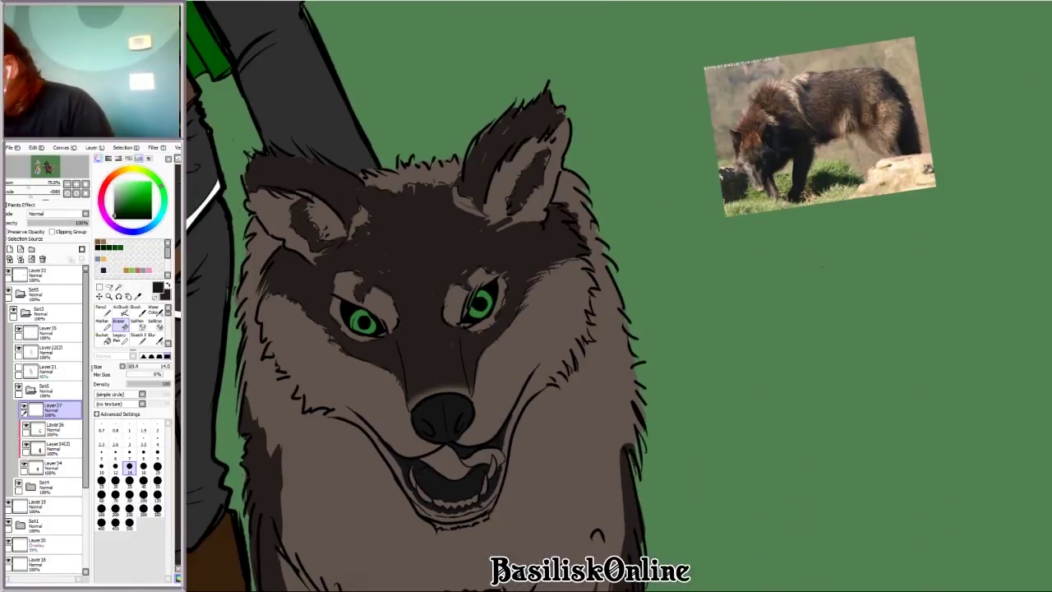
# Step: Add a new layer above Layer37 and paint the wolf's tongue coral red with the size 14 marker
pyautogui.press('b')
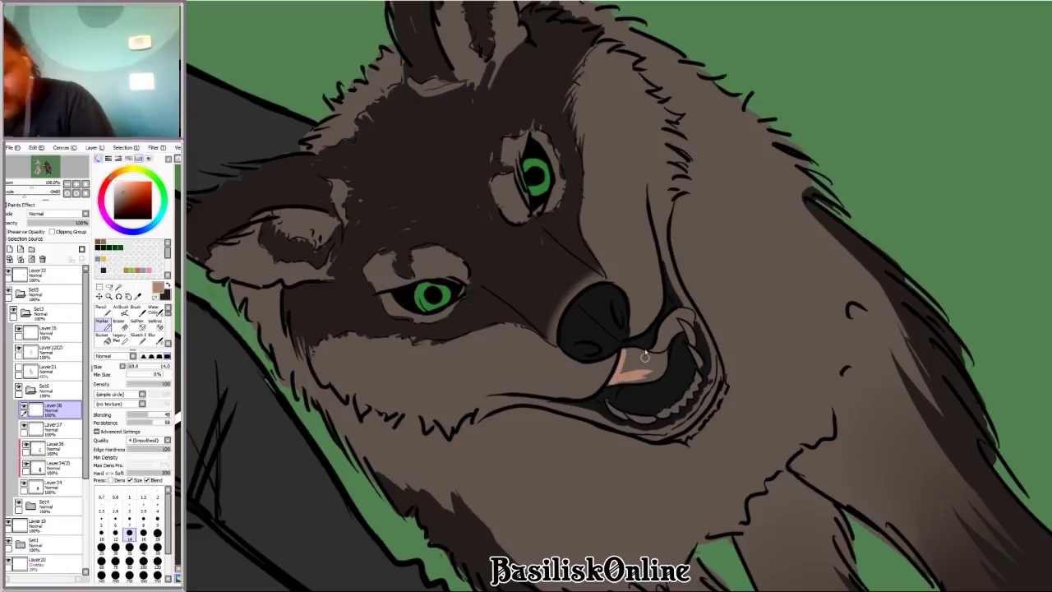
pyautogui.hotkey('ctrl', 'z')
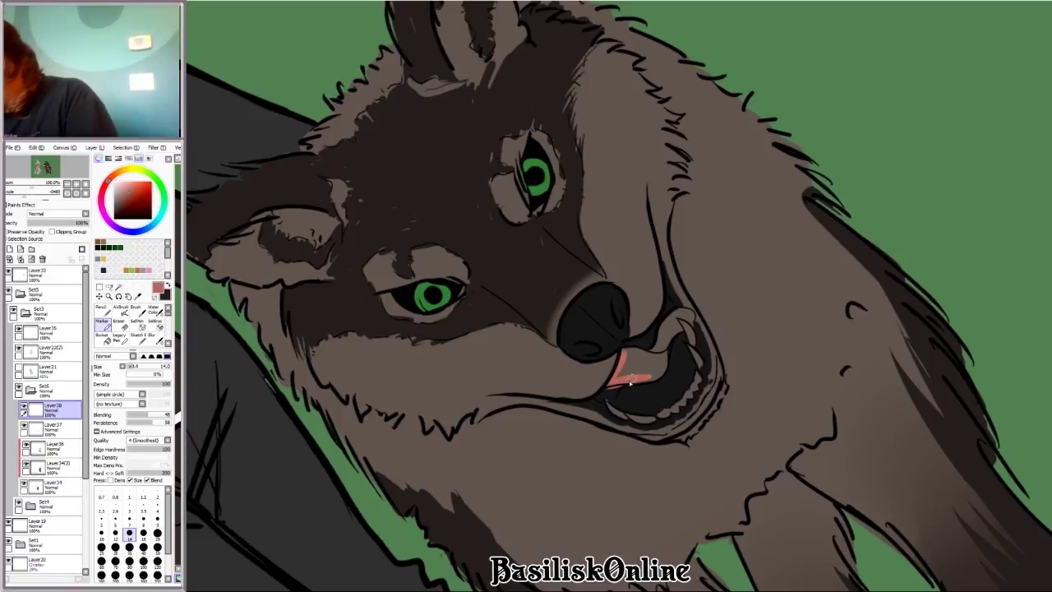
pyautogui.moveTo(633, 363); pyautogui.dragTo(659, 349)
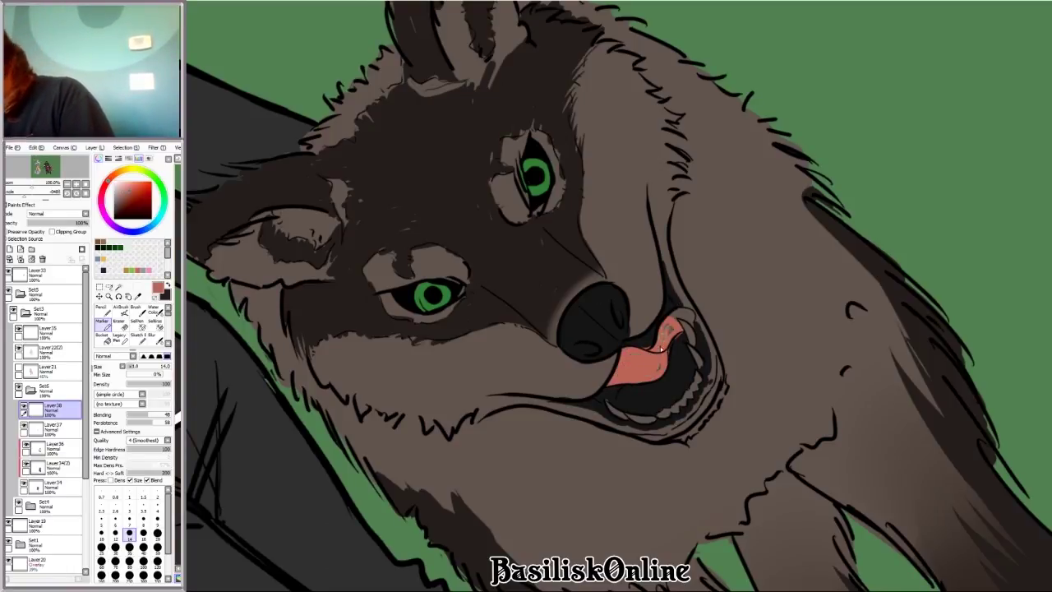
# Step: Add a new layer above Layer38 and paint the wolf's fangs and small lower teeth off-white with the size 14 marker
pyautogui.press('x')
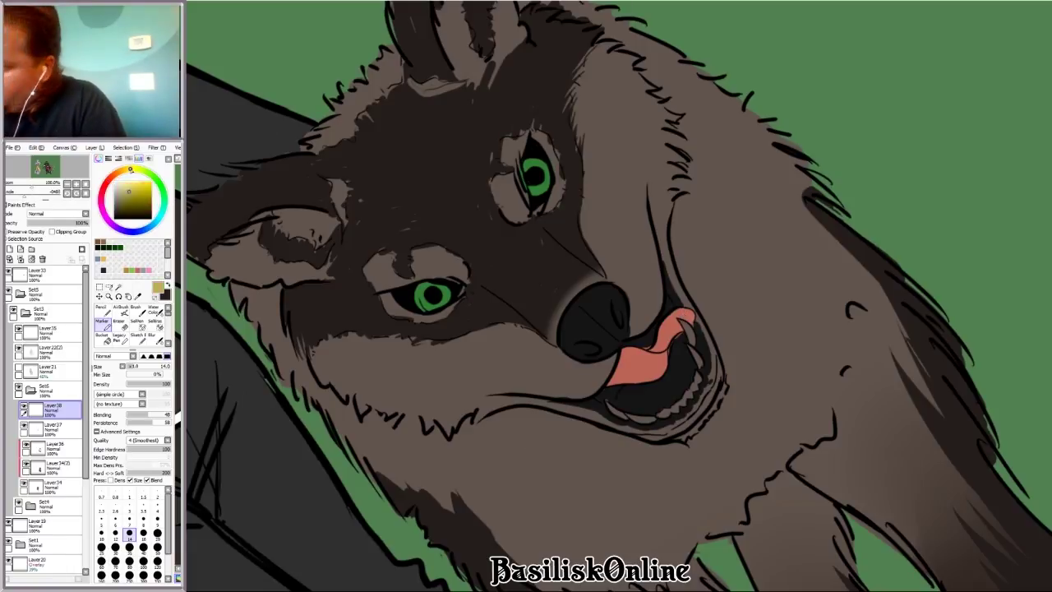
pyautogui.scroll(4, 845, 410)
pyautogui.moveTo(592, 306)
pyautogui.mouseDown()
pyautogui.moveTo(604, 268)
pyautogui.moveTo(576, 362)
pyautogui.mouseUp()
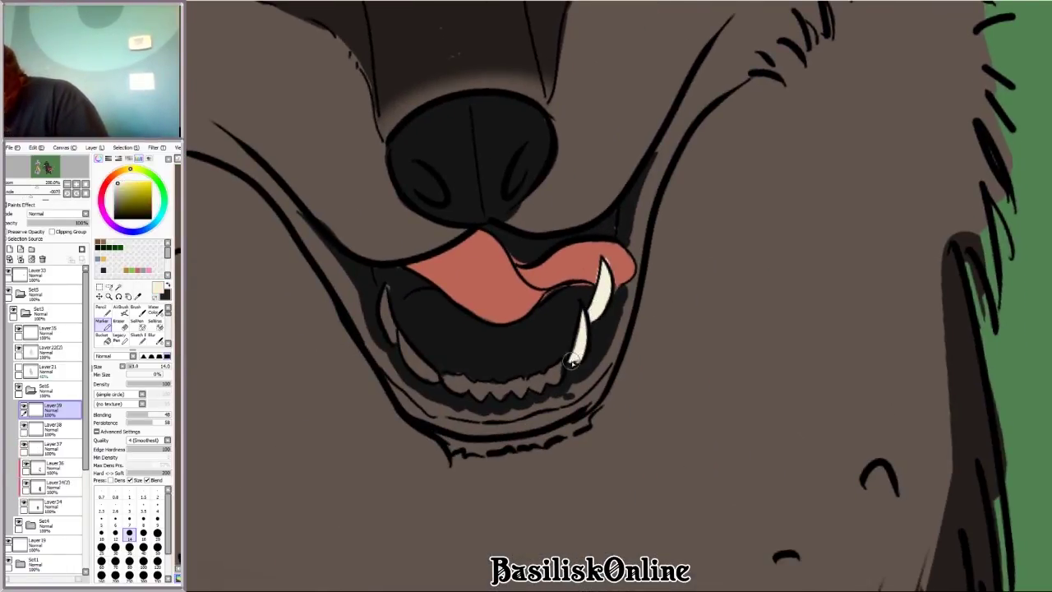
pyautogui.moveTo(386, 291)
pyautogui.mouseDown()
pyautogui.moveTo(396, 337)
pyautogui.moveTo(424, 374)
pyautogui.mouseUp()
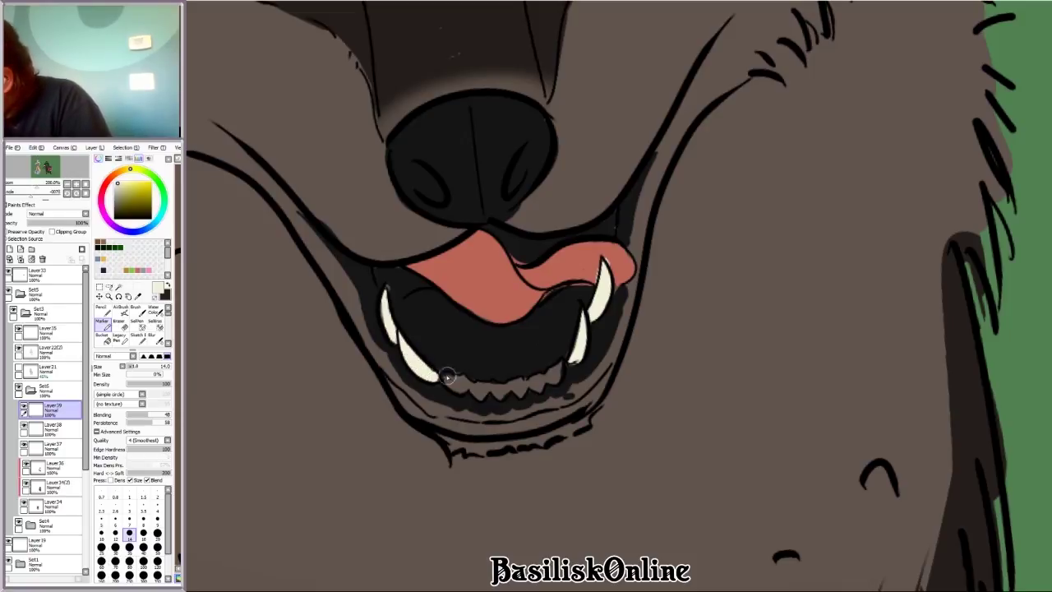
pyautogui.press('Delete')
pyautogui.press('Delete')
pyautogui.press('Delete')
pyautogui.press('Delete')
pyautogui.scroll(2, 448, 376)
pyautogui.moveTo(558, 505)
pyautogui.mouseDown()
pyautogui.moveTo(584, 494)
pyautogui.moveTo(605, 477)
pyautogui.moveTo(608, 460)
pyautogui.moveTo(613, 471)
pyautogui.moveTo(657, 349)
pyautogui.mouseUp()
pyautogui.scroll(-2, 622, 469)
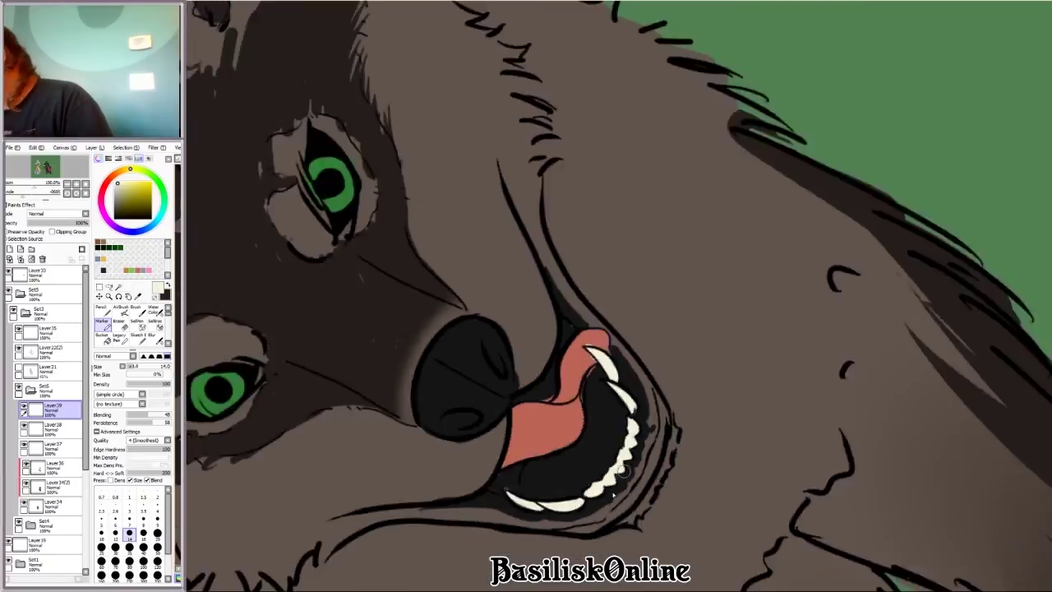
pyautogui.press('Home')
pyautogui.scroll(-4, 688, 397)
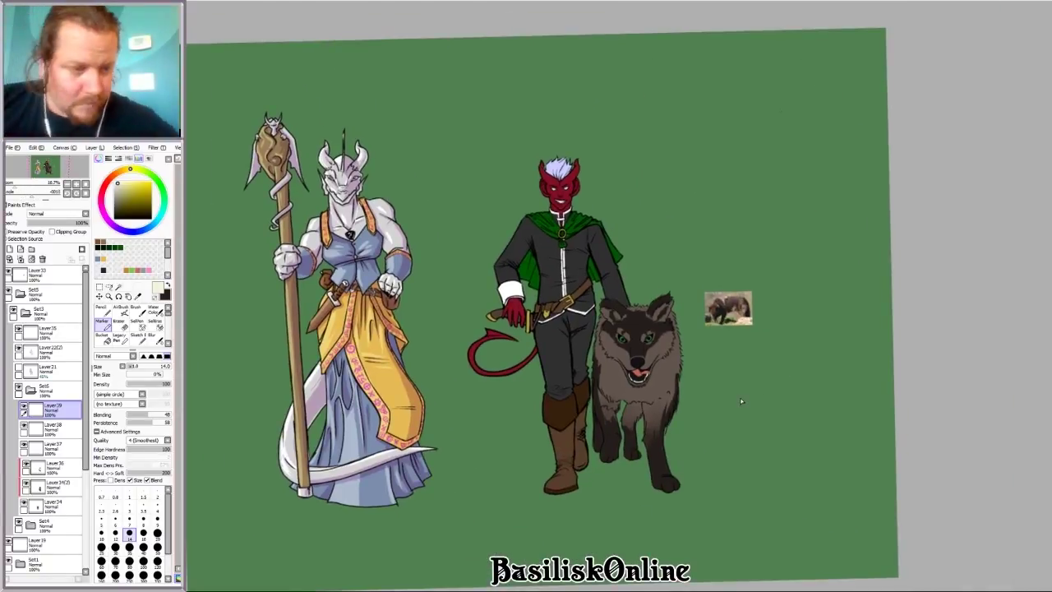
# Step: Place a merged copy of the Set6 colour folder in a new folder and add a clipped layer above the copy
pyautogui.click(33, 389)
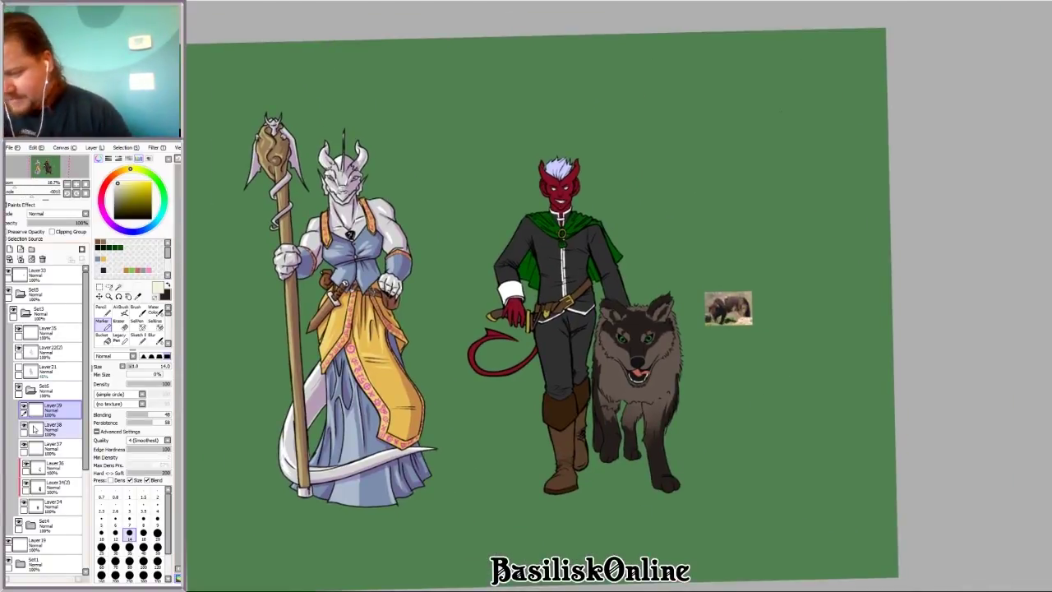
pyautogui.click(31, 389)
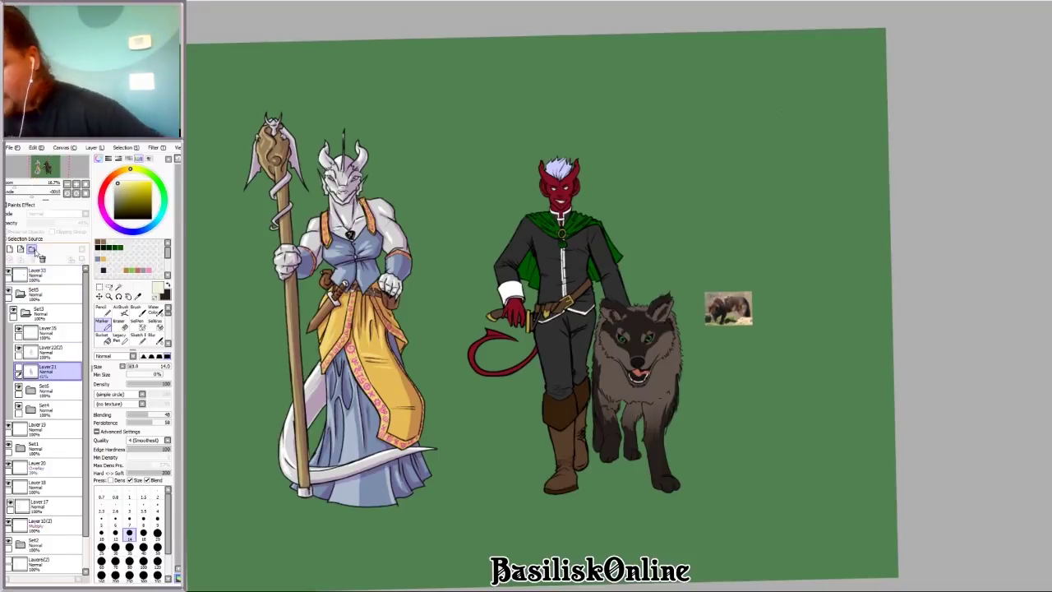
pyautogui.moveTo(33, 391); pyautogui.dragTo(11, 257)
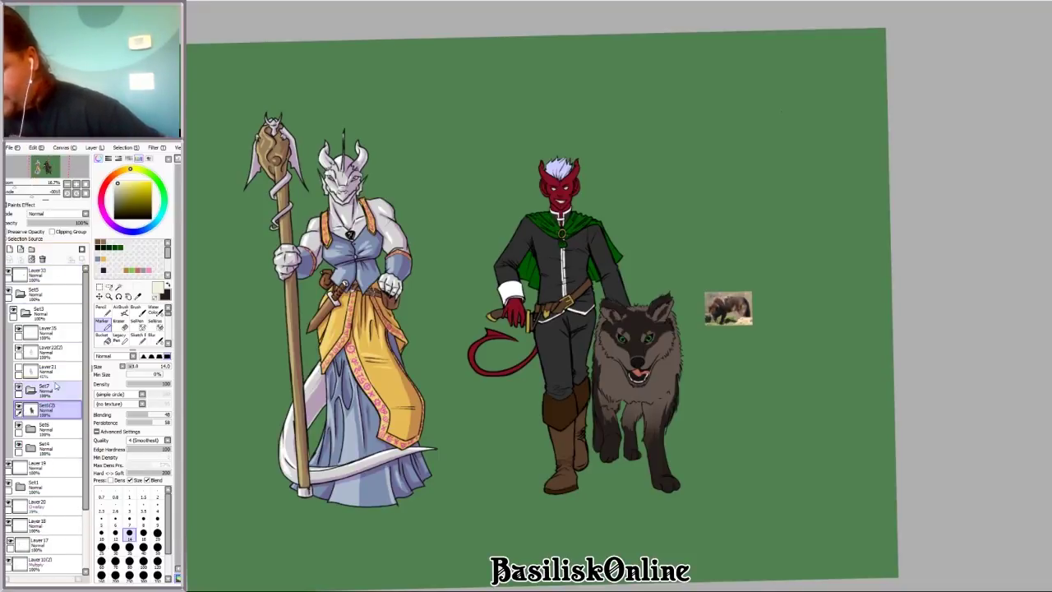
pyautogui.click(52, 232)
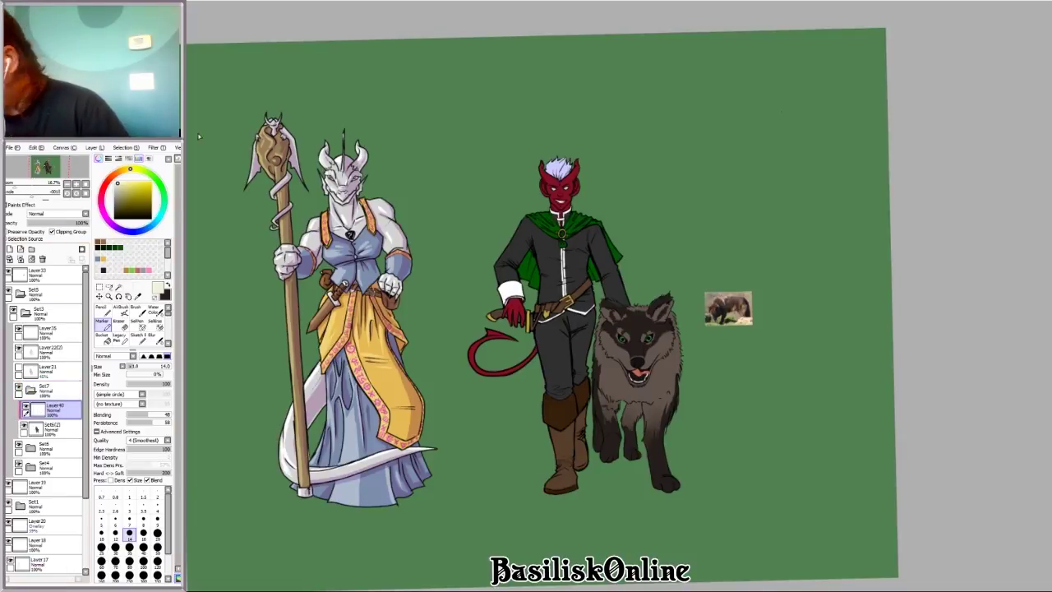
# Step: Sample the pale purple shadow colour from the staff-bearing figure's Multiply shading layer, leaving that layer on Multiply
pyautogui.scroll(-5, 45, 411)
pyautogui.click(46, 499)
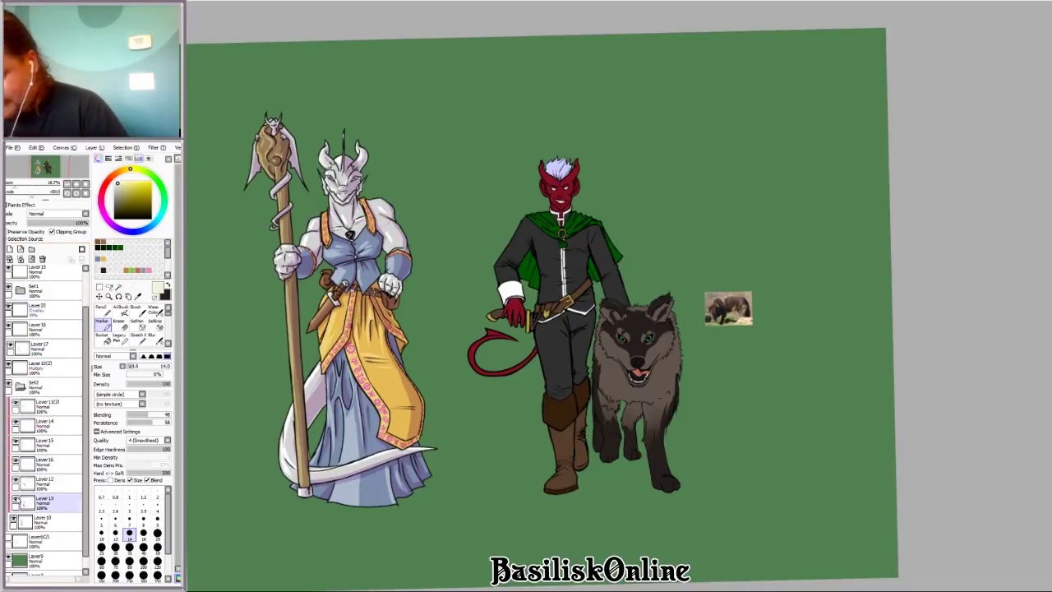
pyautogui.click(20, 384)
pyautogui.click(41, 366)
pyautogui.click(8, 384)
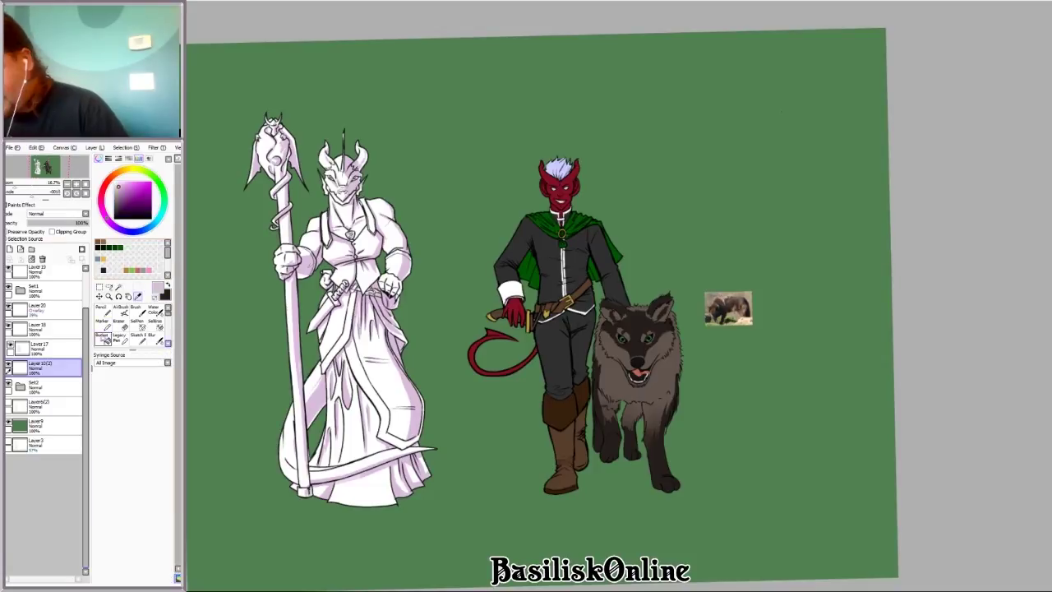
pyautogui.scroll(-1, 57, 214)
pyautogui.scroll(2, 45, 370)
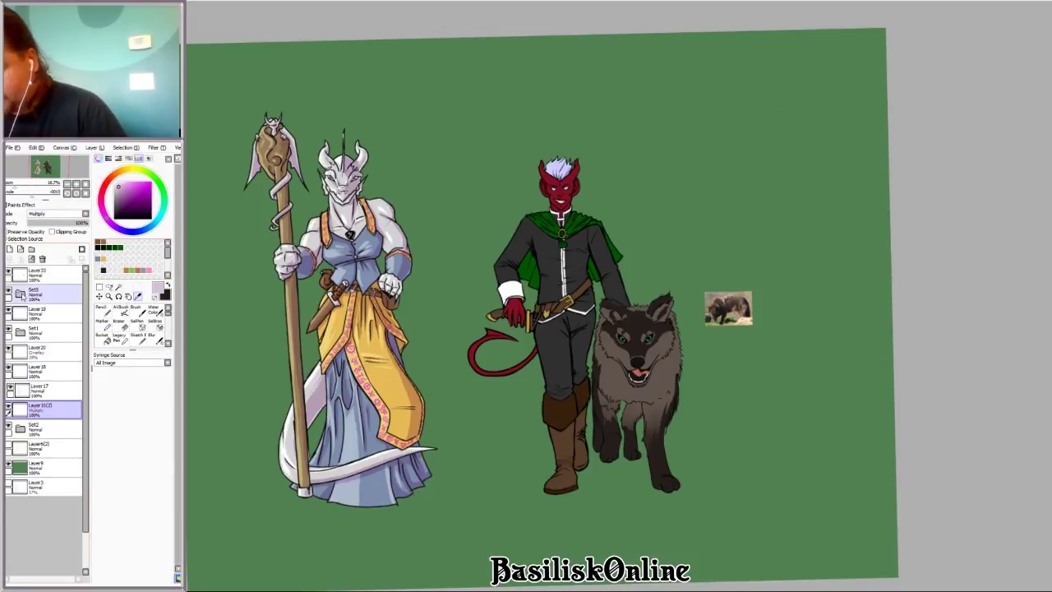
# Step: Set the clipped Layer40 to Multiply and shade the jacket's sleeves and chest below the cape in pale purple with a size 35 marker
pyautogui.click(13, 291)
pyautogui.click(45, 371)
pyautogui.click(45, 411)
pyautogui.scroll(3, 355, 244)
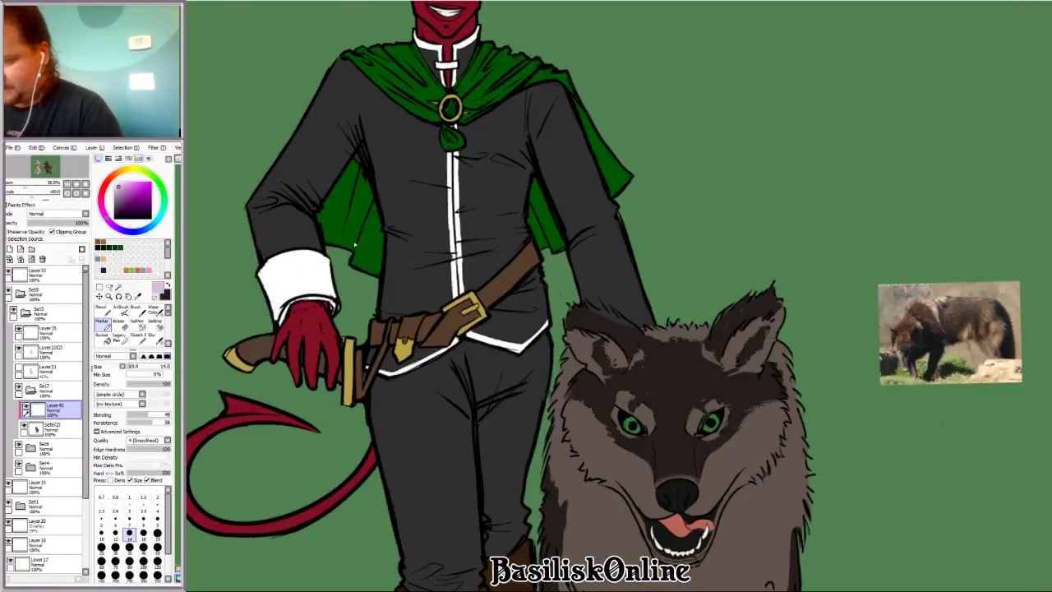
pyautogui.moveTo(355, 244); pyautogui.dragTo(479, 358)
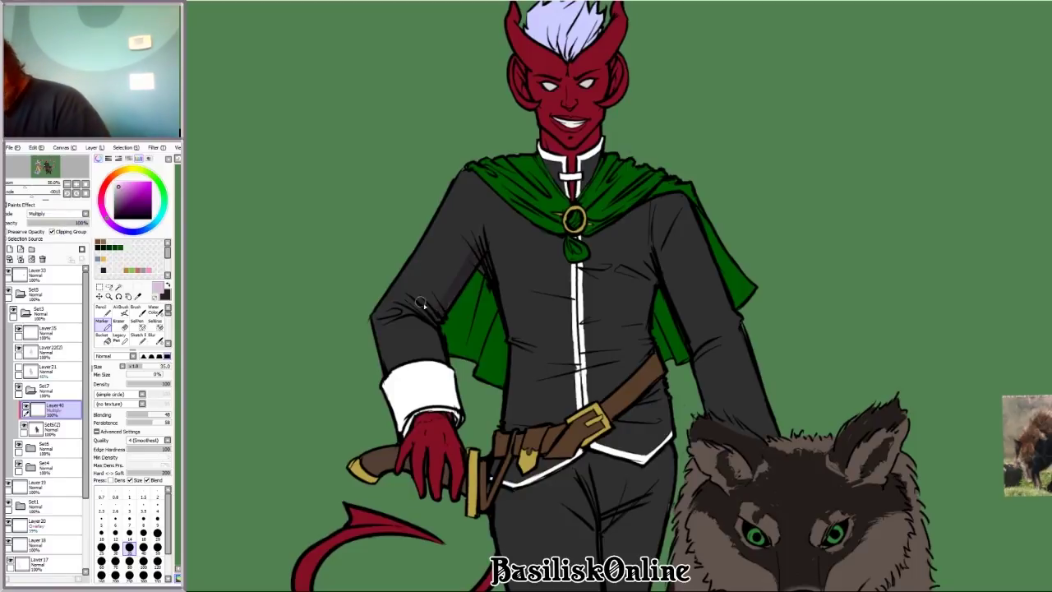
pyautogui.moveTo(547, 237); pyautogui.dragTo(534, 311)
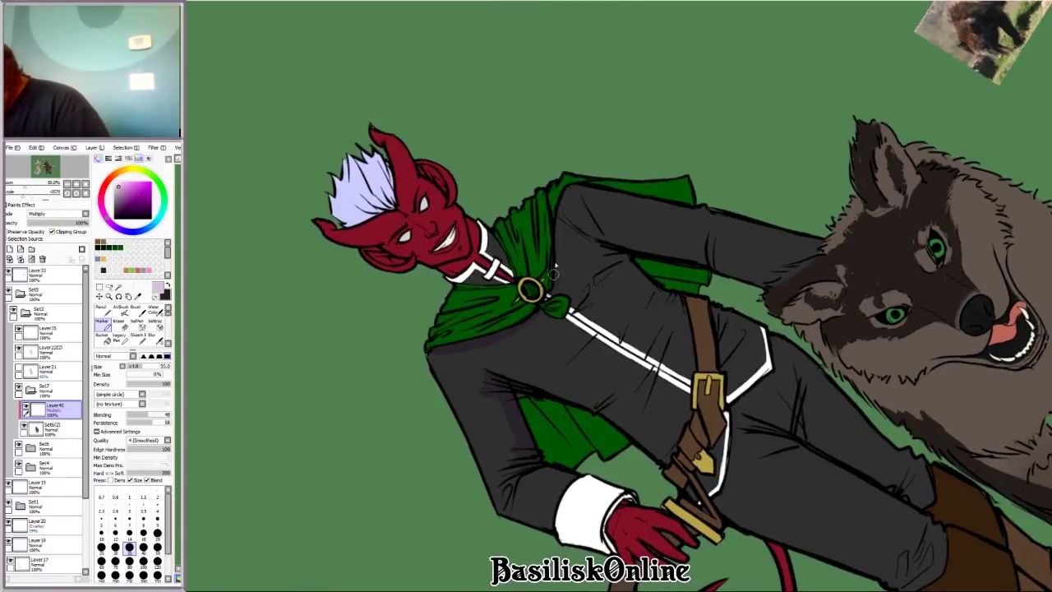
pyautogui.moveTo(553, 222); pyautogui.dragTo(442, 206)
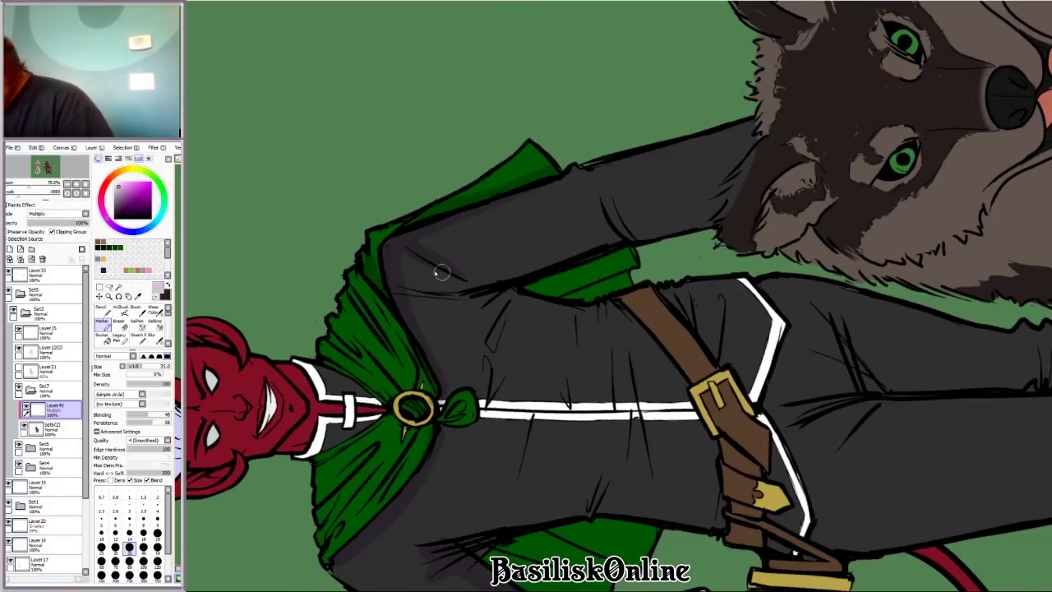
pyautogui.moveTo(431, 318); pyautogui.dragTo(477, 393)
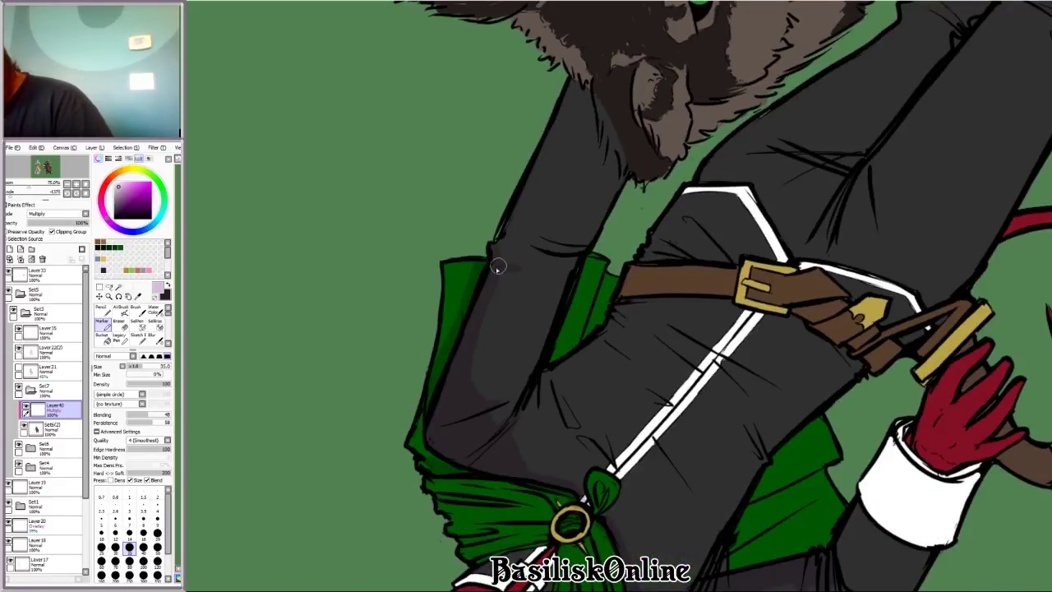
pyautogui.moveTo(497, 267)
pyautogui.mouseDown()
pyautogui.moveTo(578, 82)
pyautogui.moveTo(541, 234)
pyautogui.moveTo(516, 246)
pyautogui.moveTo(560, 154)
pyautogui.moveTo(491, 300)
pyautogui.moveTo(509, 396)
pyautogui.moveTo(616, 320)
pyautogui.moveTo(551, 373)
pyautogui.moveTo(591, 265)
pyautogui.moveTo(603, 312)
pyautogui.mouseUp()
pyautogui.press('-')
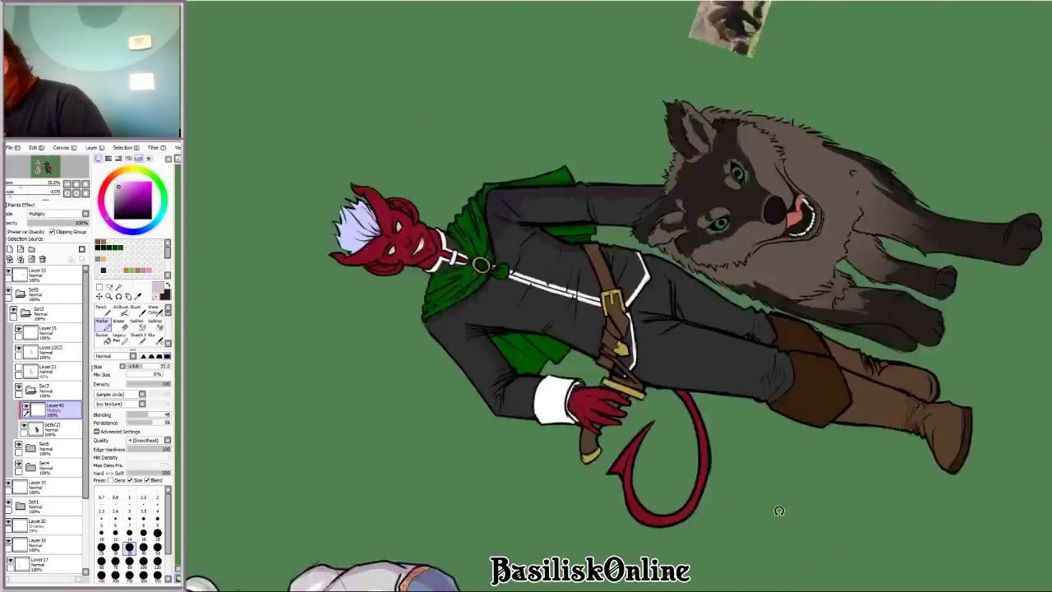
# Step: Shade the cape's folds around the brooch and the white collar in pale purple with a size 14 marker
pyautogui.press('Delete')
pyautogui.press('+')
pyautogui.click(129, 532)
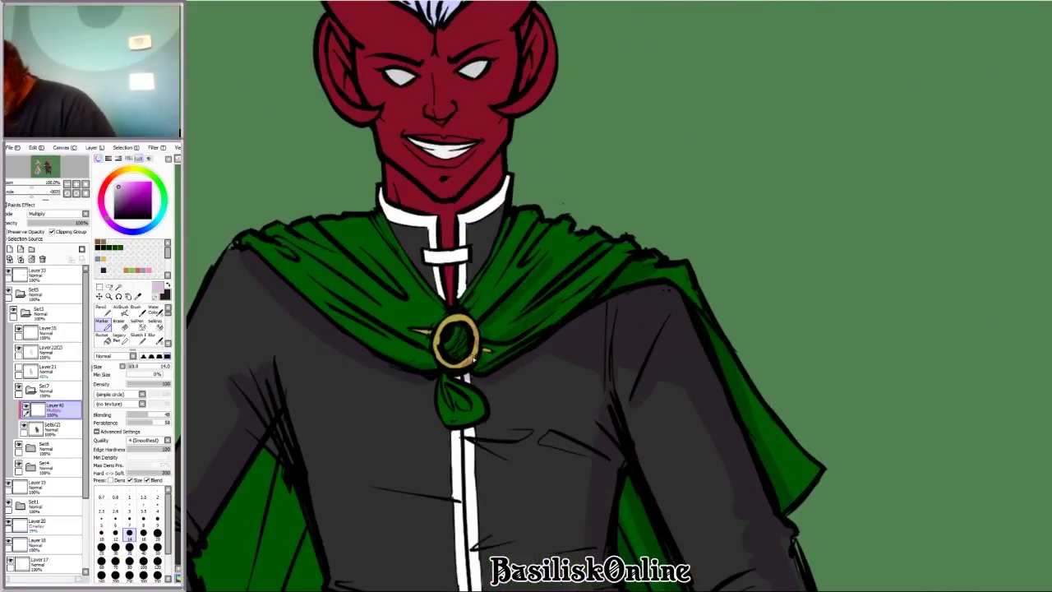
pyautogui.moveTo(426, 349); pyautogui.dragTo(625, 414)
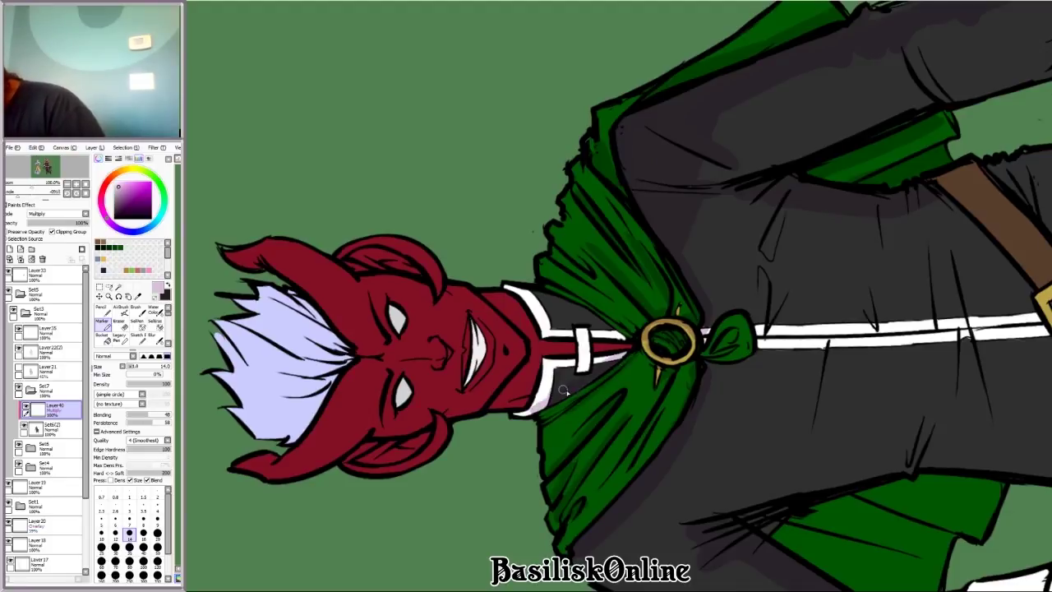
# Step: Shade the horned figure's cheek, brow, chin and neck in pale purple with the size 14 marker
pyautogui.press('-')
pyautogui.press('Delete')
pyautogui.press('+')
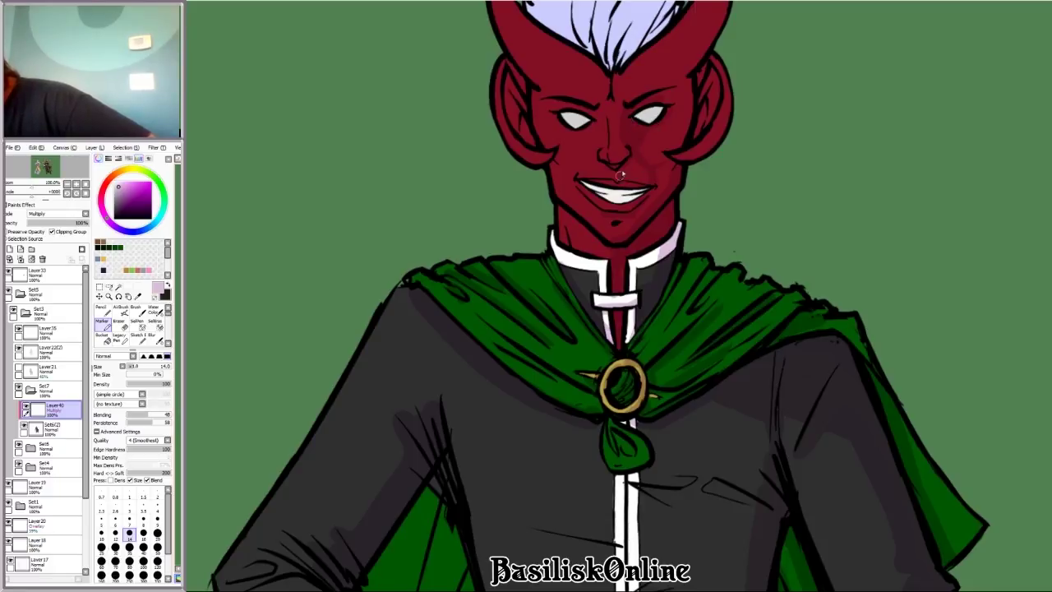
pyautogui.moveTo(690, 88)
pyautogui.mouseDown()
pyautogui.moveTo(651, 100)
pyautogui.moveTo(676, 117)
pyautogui.moveTo(655, 152)
pyautogui.mouseUp()
pyautogui.scroll(-2, 663, 113)
pyautogui.scroll(3, 668, 248)
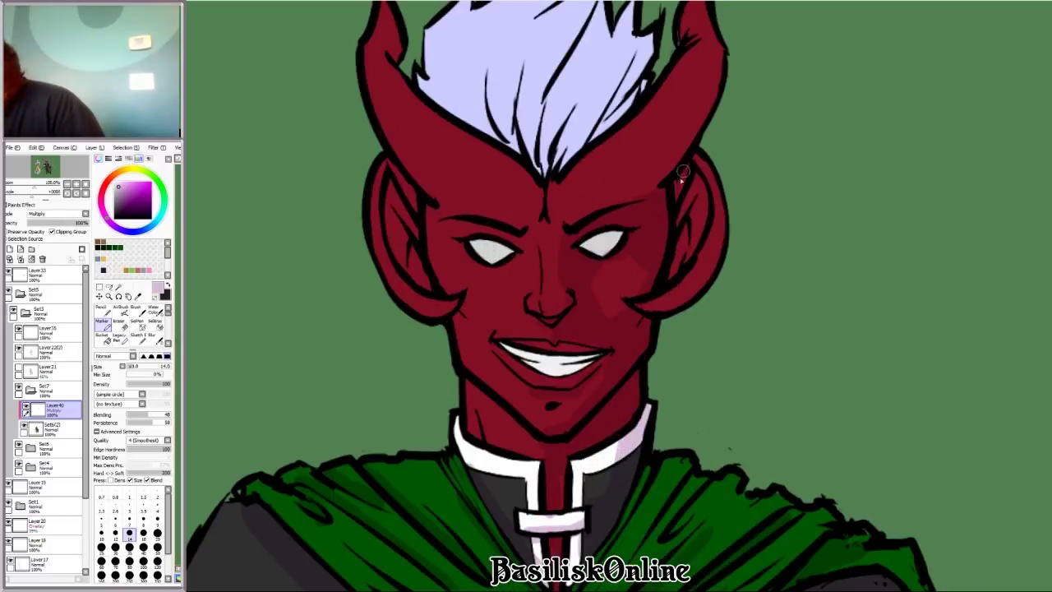
# Step: Shade the horned figure's lavender hair with strokes running from the hairline toward the tips, using the size 14 marker
pyautogui.scroll(-3, 695, 223)
pyautogui.press('Delete')
pyautogui.press('Delete')
pyautogui.press('Delete')
pyautogui.press('Delete')
pyautogui.press('Delete')
pyautogui.press('Delete')
pyautogui.press('Delete')
pyautogui.press('Delete')
pyautogui.press('Delete')
pyautogui.press('Delete')
pyautogui.press('Delete')
pyautogui.press('Delete')
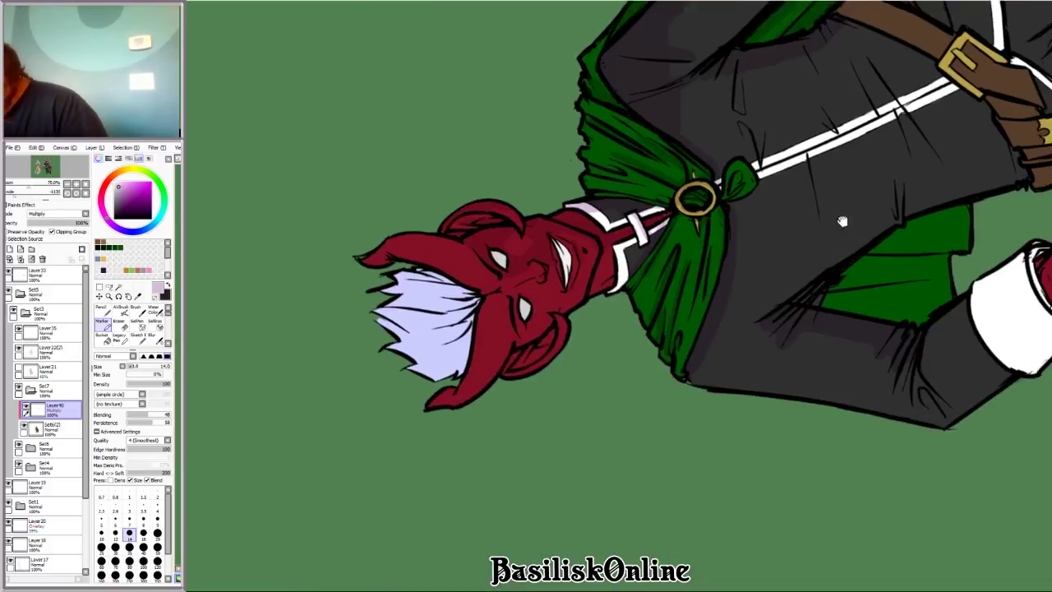
pyautogui.scroll(3, 602, 391)
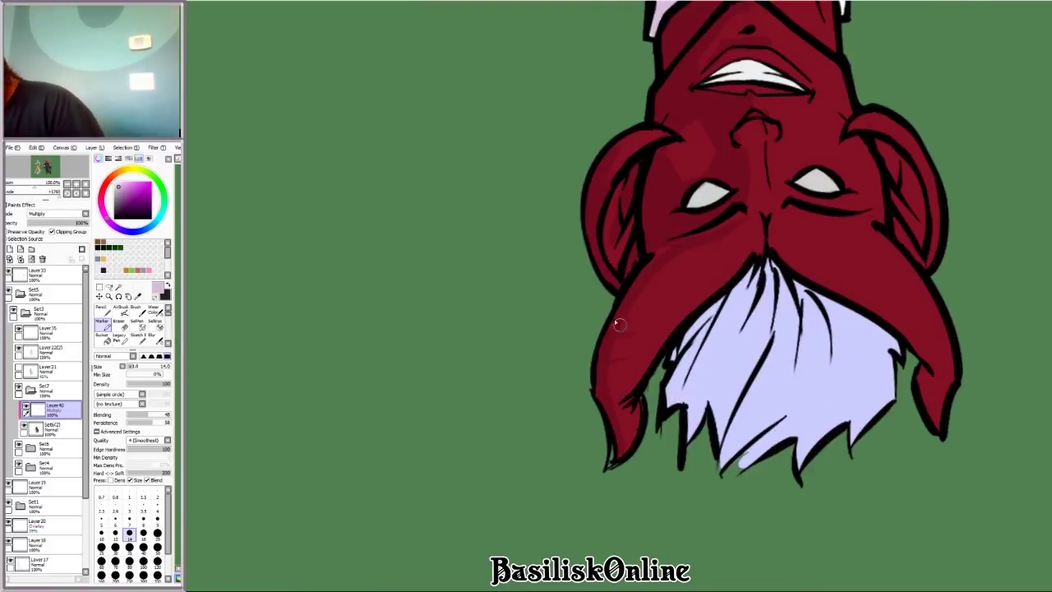
pyautogui.moveTo(682, 273); pyautogui.dragTo(700, 369)
pyautogui.moveTo(723, 271); pyautogui.dragTo(743, 403)
pyautogui.moveTo(768, 271); pyautogui.dragTo(793, 419)
pyautogui.press('Home')
pyautogui.scroll(-2, 536, 266)
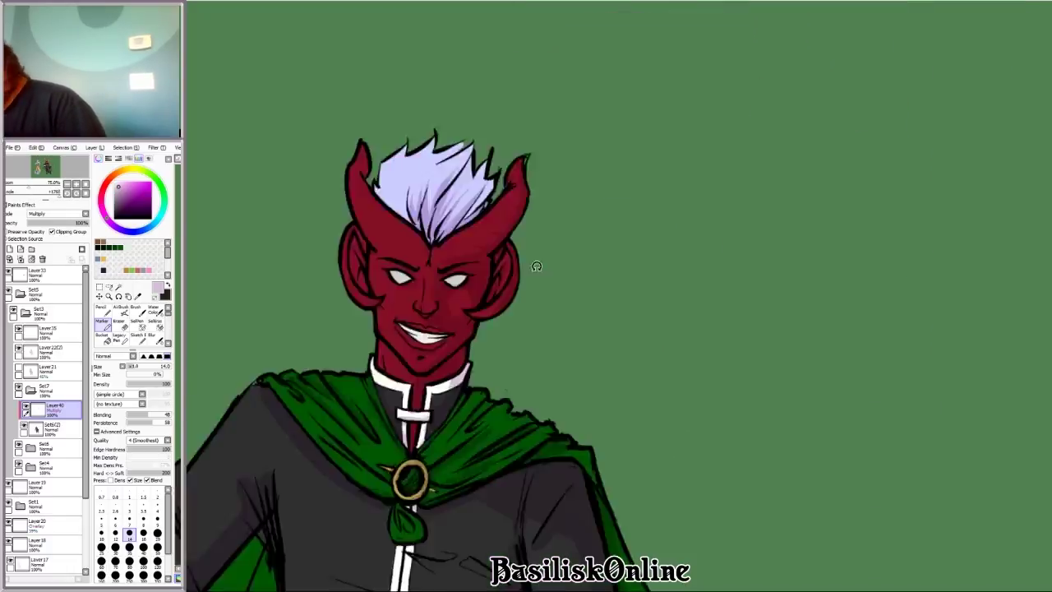
# Step: Shade the whites of the horned figure's eyes and the skin around them in pale purple with the size 14 marker
pyautogui.press('Delete')
pyautogui.press('Delete')
pyautogui.press('Delete')
pyautogui.press('Delete')
pyautogui.press('Delete')
pyautogui.press('Delete')
pyautogui.scroll(3, 749, 307)
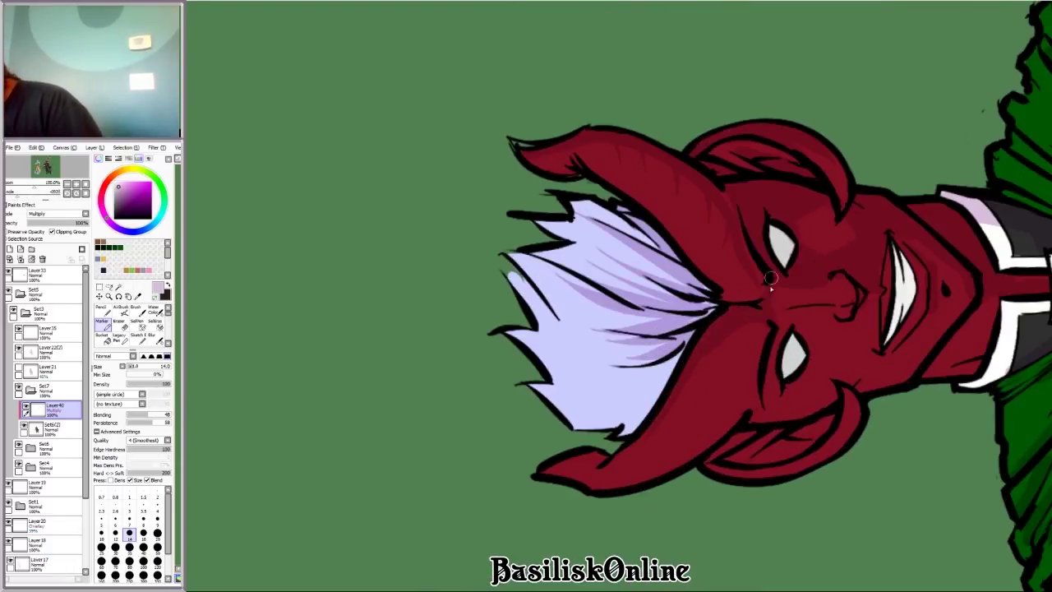
pyautogui.press('Insert')
pyautogui.moveTo(462, 215); pyautogui.dragTo(448, 252)
pyautogui.moveTo(464, 323); pyautogui.dragTo(455, 362)
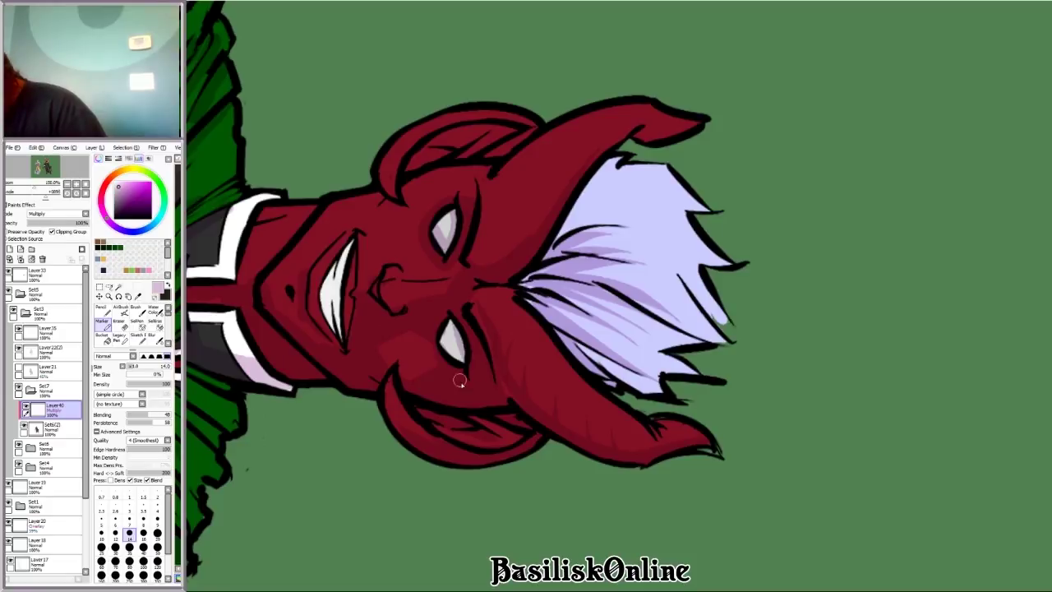
pyautogui.press('End')
pyautogui.press('End')
pyautogui.press('End')
pyautogui.press('End')
pyautogui.scroll(-2, 444, 341)
pyautogui.press('Insert')
pyautogui.scroll(2, 615, 274)
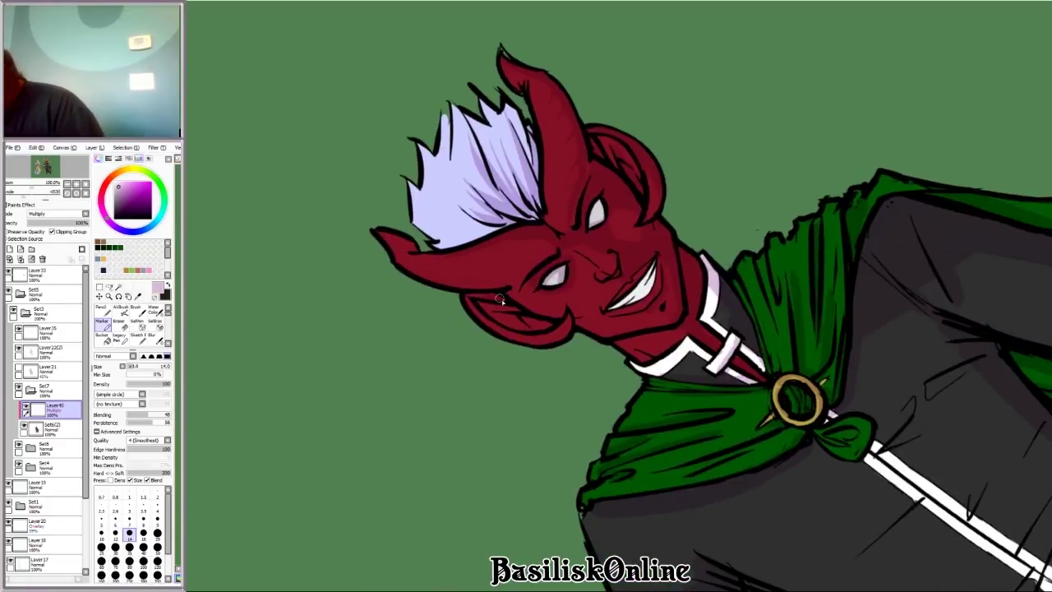
pyautogui.scroll(-2, 541, 324)
pyautogui.press('End')
pyautogui.scroll(-1, 682, 342)
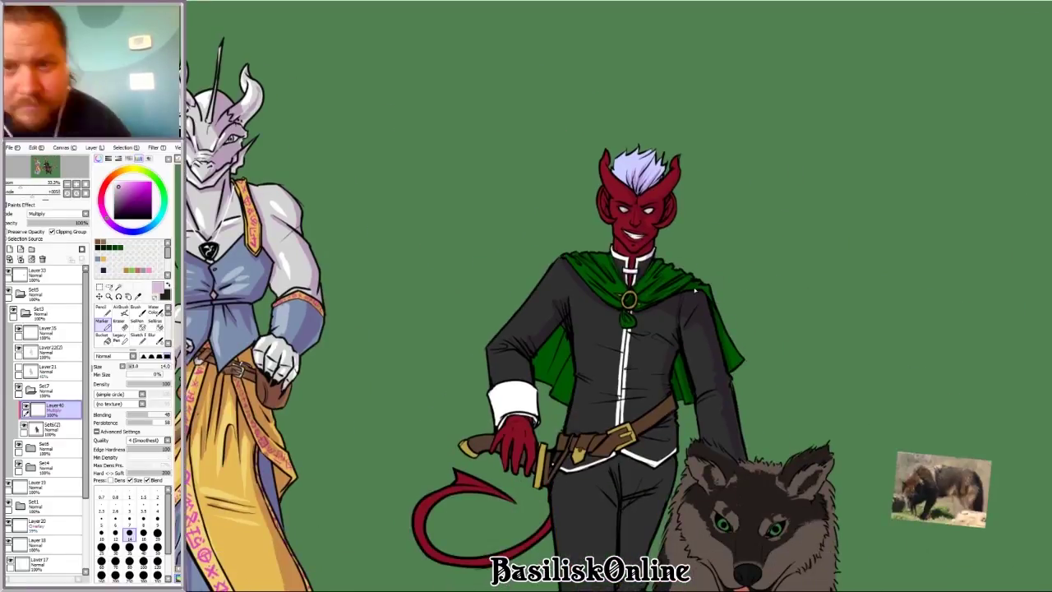
# Step: Shade the trousers below the jacket hem and down both legs in pale purple with a size 35 marker
pyautogui.scroll(-1, 682, 342)
pyautogui.press('Delete')
pyautogui.press('Delete')
pyautogui.press('Delete')
pyautogui.scroll(3, 491, 322)
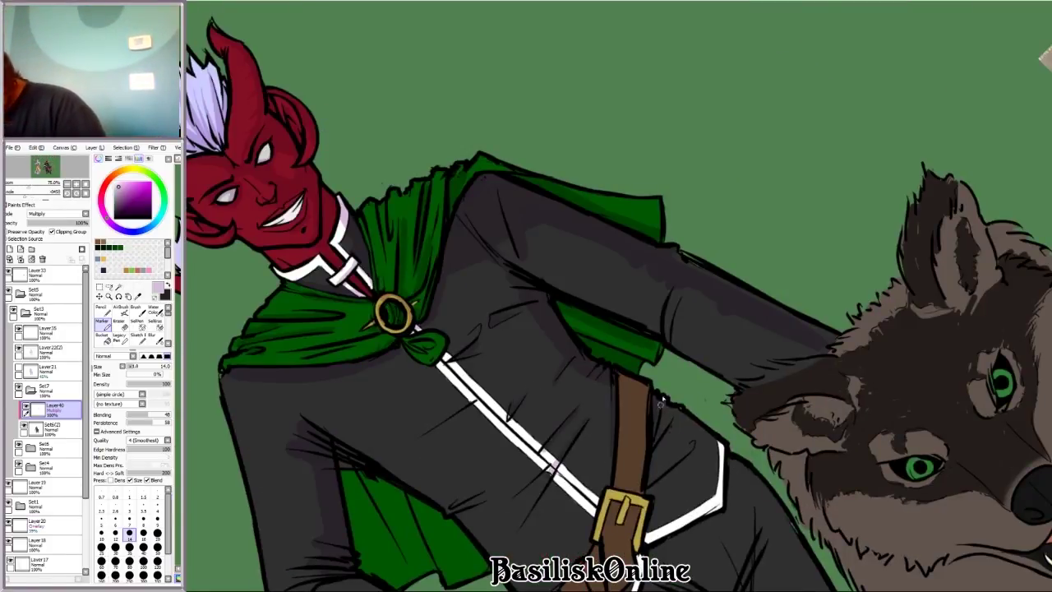
pyautogui.scroll(-2, 661, 400)
pyautogui.scroll(2, 665, 330)
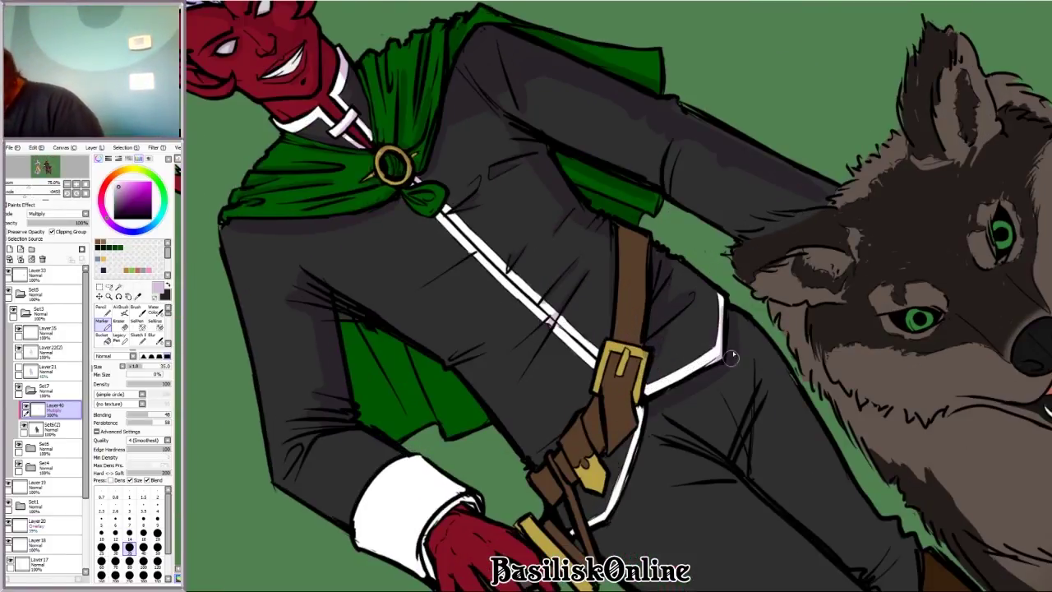
pyautogui.scroll(1, 723, 349)
pyautogui.press('End')
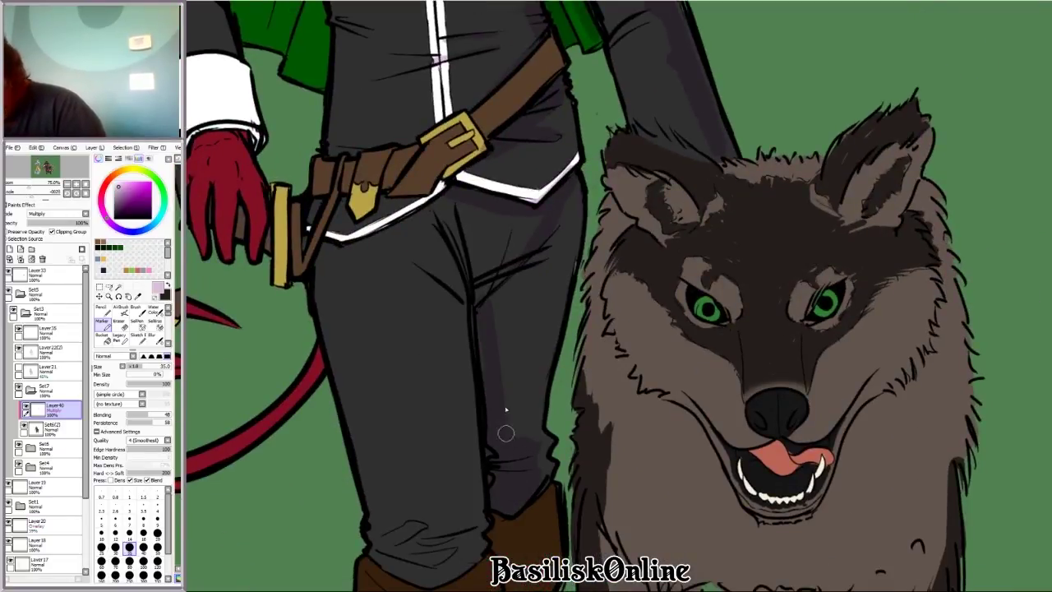
pyautogui.moveTo(488, 394); pyautogui.dragTo(773, 317)
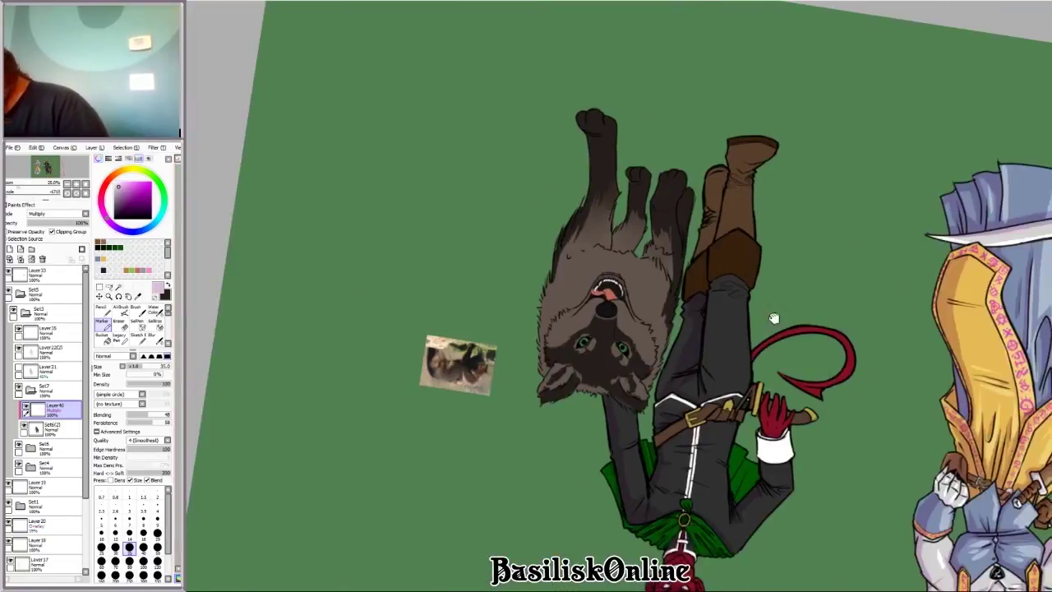
pyautogui.scroll(3, 776, 378)
pyautogui.scroll(3, 633, 277)
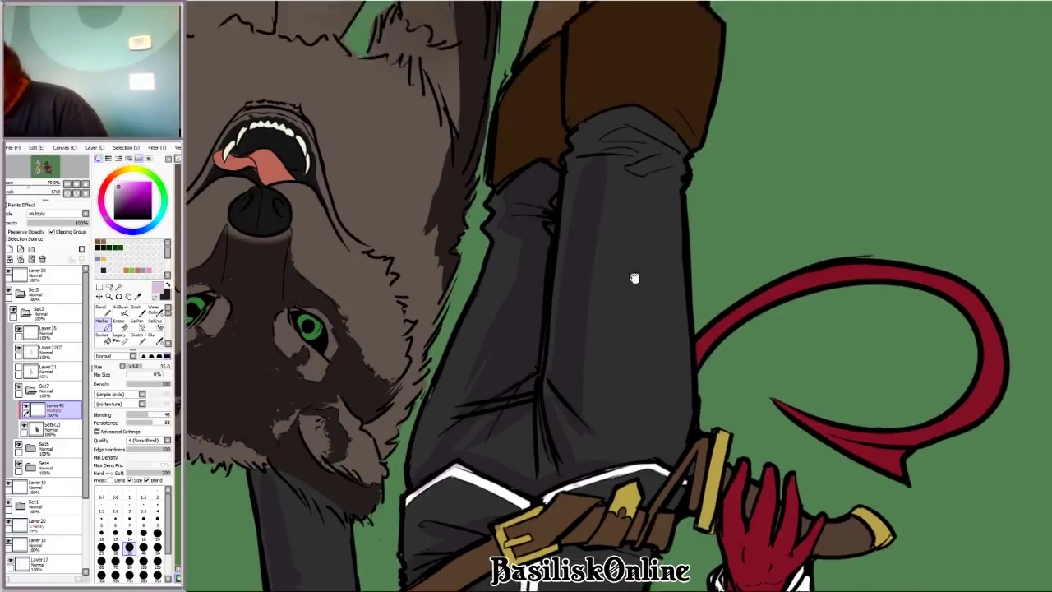
pyautogui.moveTo(636, 272); pyautogui.dragTo(627, 252)
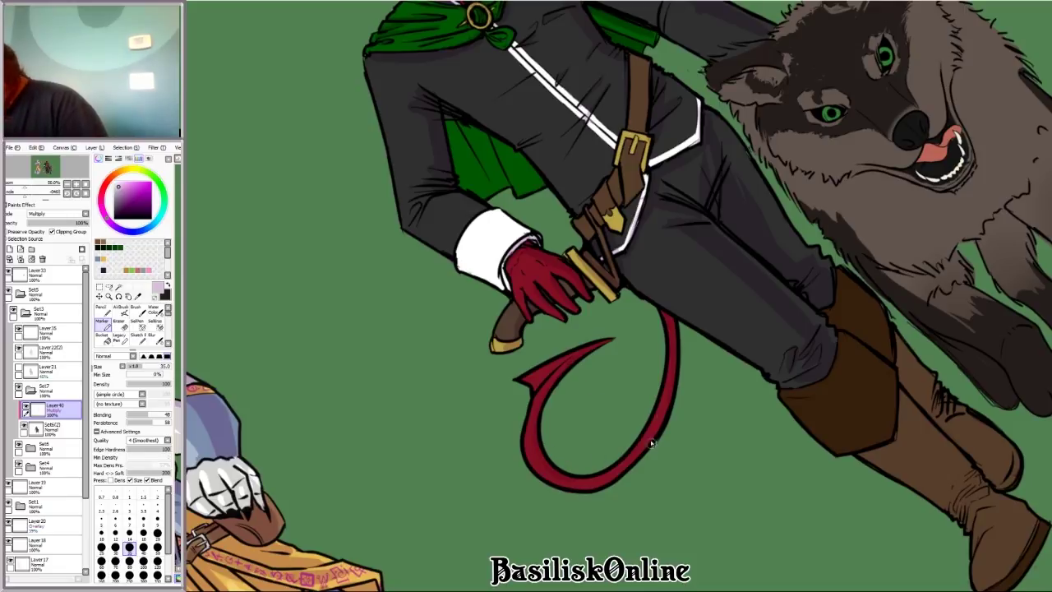
# Step: Shade the green cape hanging behind the figure's bent arm, beside the jacket, with the size 35 marker
pyautogui.press('Delete')
pyautogui.scroll(5, 504, 197)
pyautogui.scroll(-2, 466, 143)
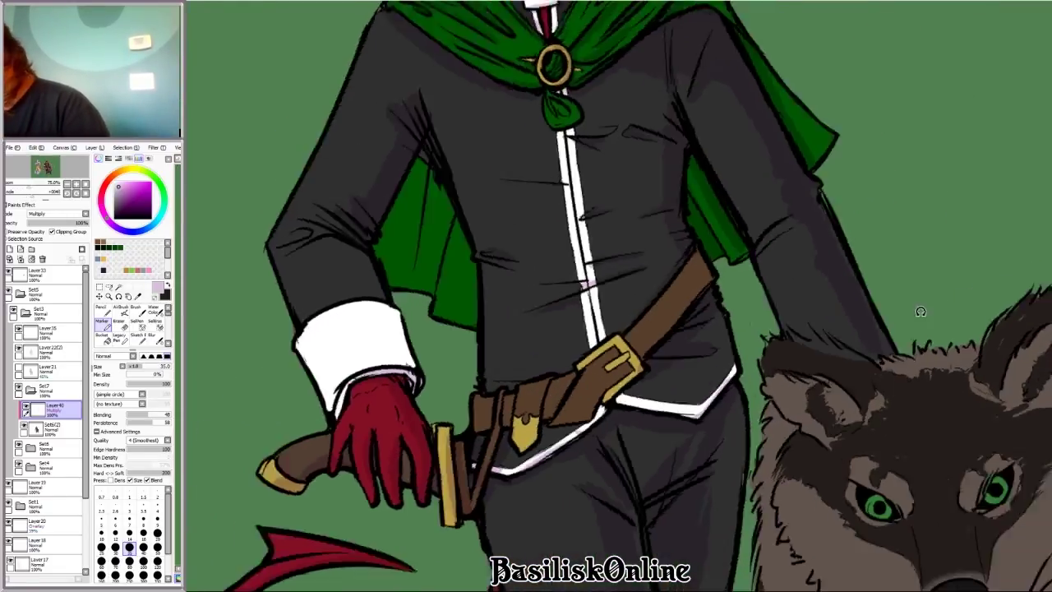
pyautogui.moveTo(466, 143); pyautogui.dragTo(445, 227)
pyautogui.press('Delete')
# Step: Shade both brown boots and their folded cuffs with the size 35 marker, trimming the rear cuff's shading with a size 14 eraser
pyautogui.scroll(-2, 460, 216)
pyautogui.scroll(4, 477, 430)
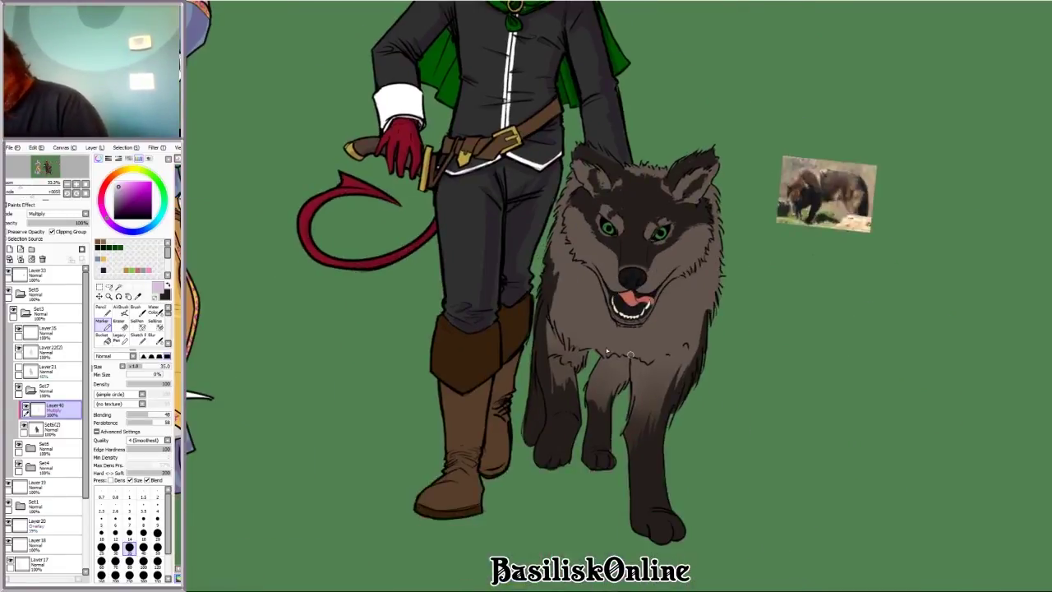
pyautogui.scroll(-3, 583, 441)
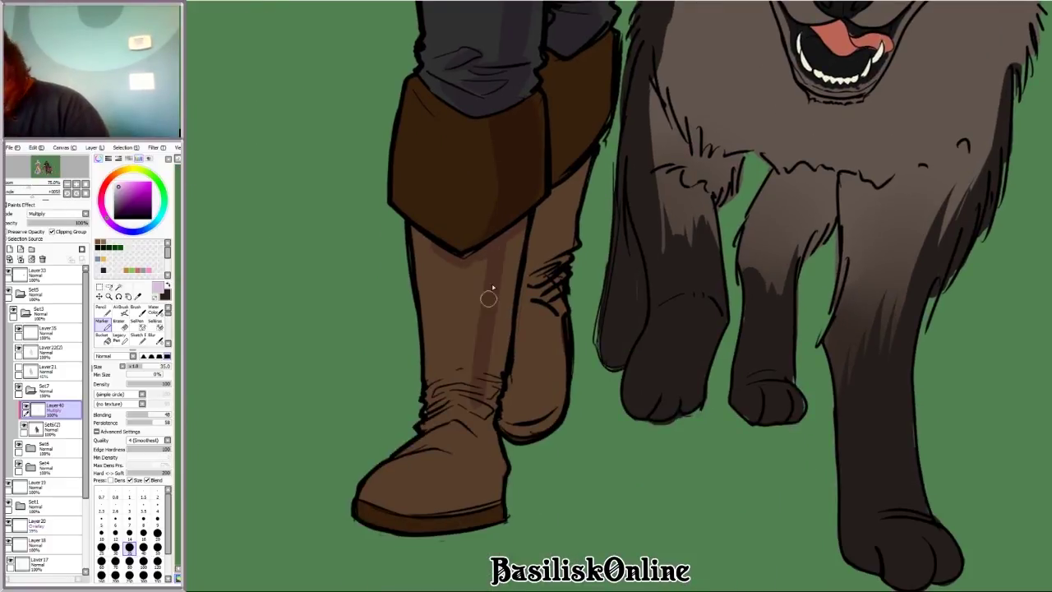
pyautogui.scroll(2, 604, 367)
pyautogui.moveTo(505, 271)
pyautogui.mouseDown()
pyautogui.moveTo(604, 368)
pyautogui.moveTo(607, 386)
pyautogui.moveTo(657, 392)
pyautogui.moveTo(667, 427)
pyautogui.moveTo(689, 433)
pyautogui.moveTo(649, 521)
pyautogui.mouseUp()
pyautogui.press('Delete')
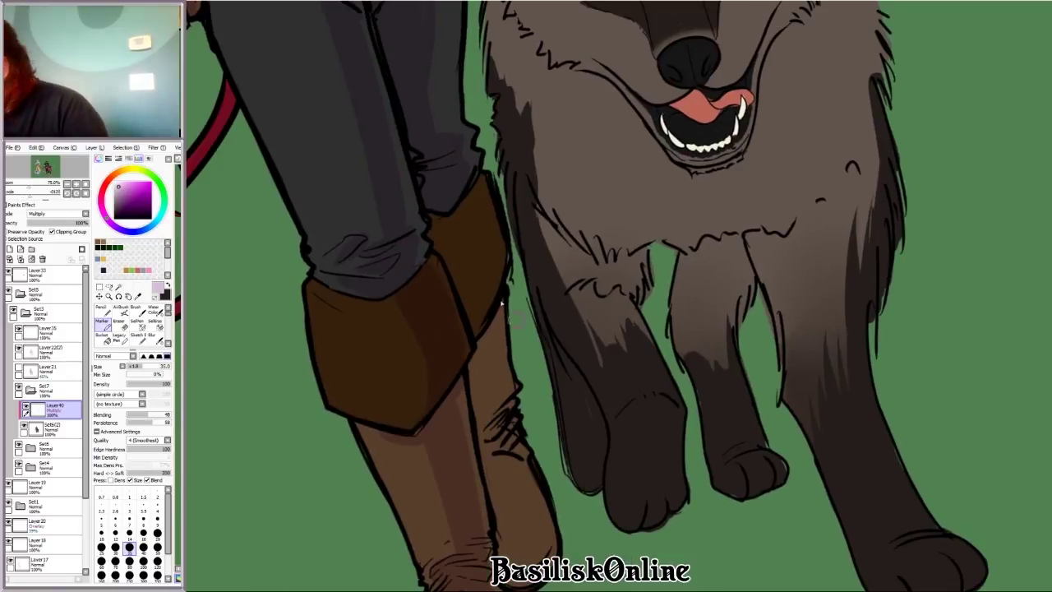
pyautogui.moveTo(442, 230)
pyautogui.mouseDown()
pyautogui.moveTo(502, 395)
pyautogui.moveTo(479, 414)
pyautogui.mouseUp()
pyautogui.scroll(-3, 501, 395)
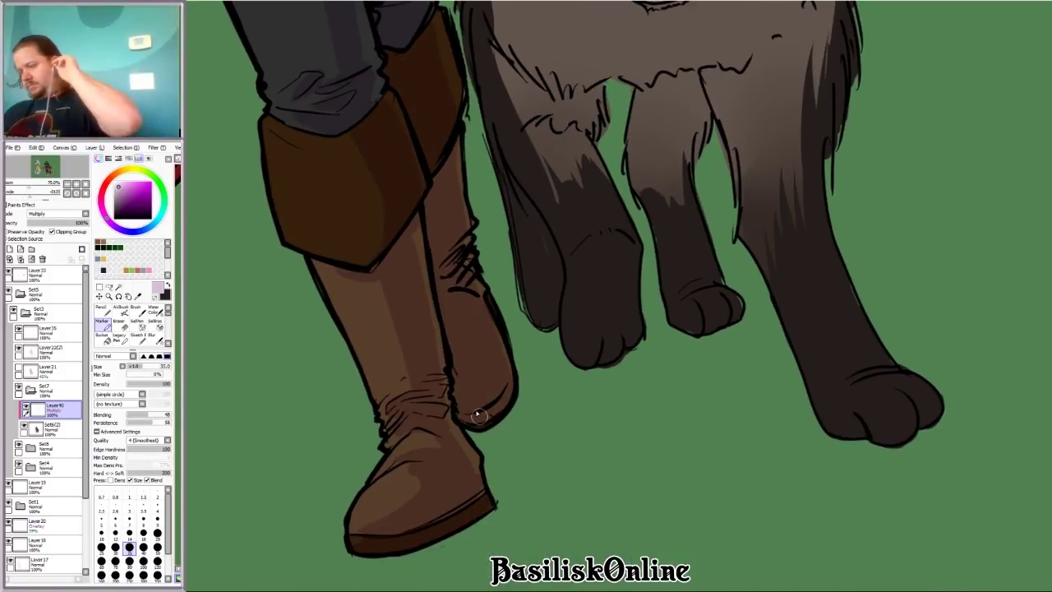
pyautogui.press('e')
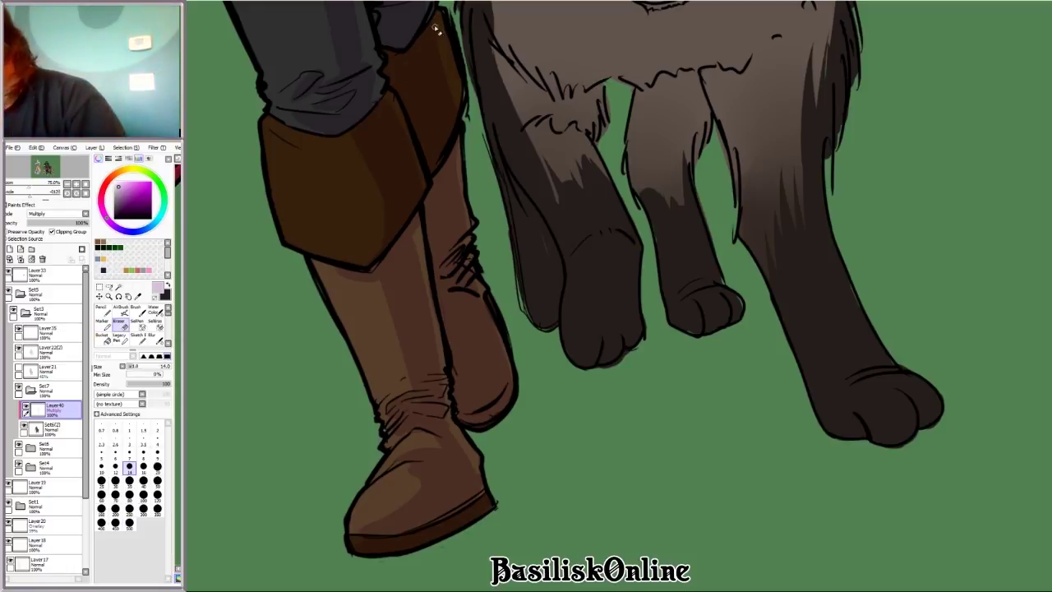
pyautogui.press('Delete')
pyautogui.scroll(-5, 811, 259)
pyautogui.press('b')
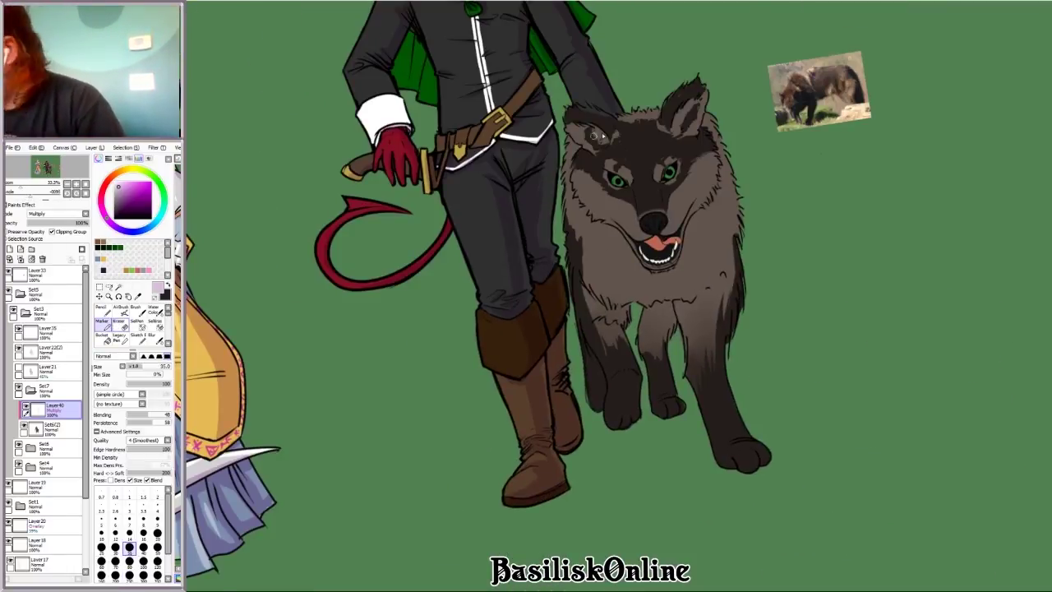
# Step: Shade the inner side of the white sleeve cuff above the red hand in pale purple with the size 35 marker
pyautogui.scroll(6, 486, 231)
pyautogui.moveTo(486, 232)
pyautogui.mouseDown()
pyautogui.moveTo(499, 292)
pyautogui.moveTo(486, 339)
pyautogui.mouseUp()
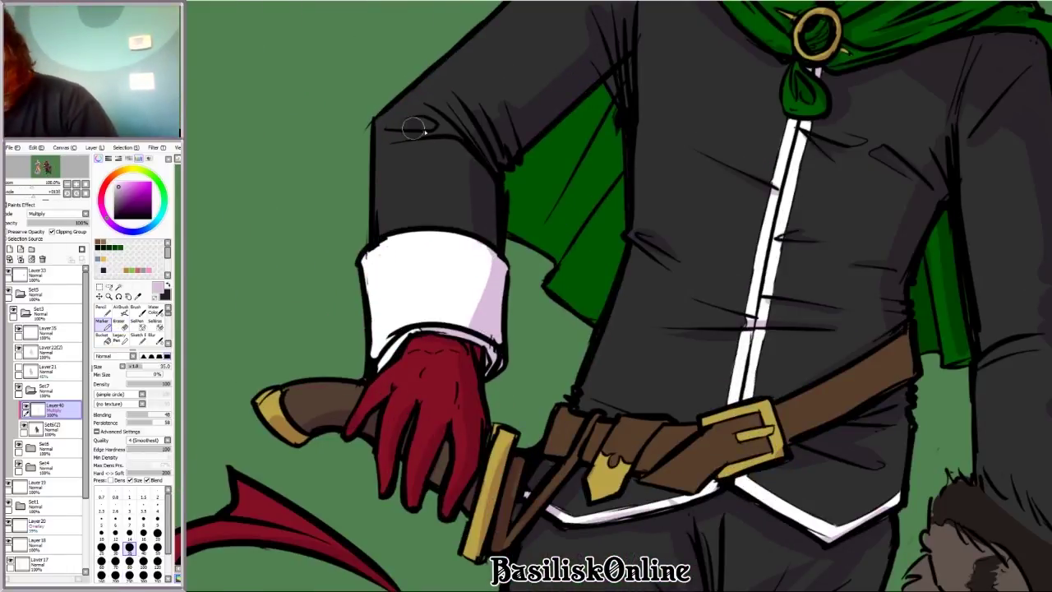
pyautogui.scroll(-6, 413, 128)
# Step: Shade the wolf's chest fur beneath the jaw and along its outer side with pale purple fur-like strokes
pyautogui.scroll(5, 673, 288)
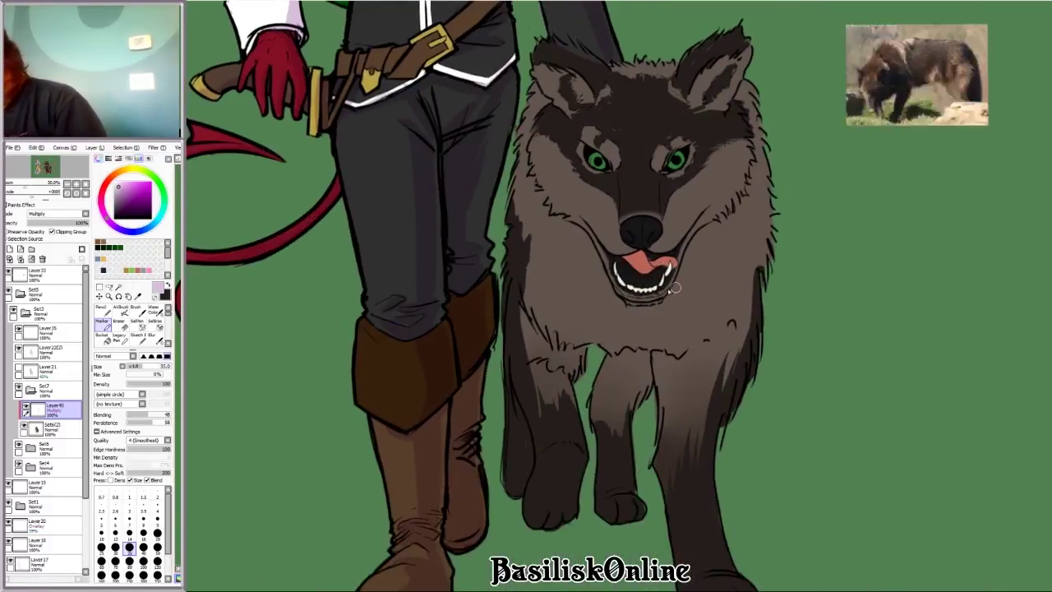
pyautogui.scroll(2, 674, 287)
pyautogui.moveTo(608, 308); pyautogui.dragTo(690, 300)
pyautogui.moveTo(747, 189)
pyautogui.mouseDown()
pyautogui.moveTo(690, 320)
pyautogui.moveTo(746, 239)
pyautogui.moveTo(812, 77)
pyautogui.moveTo(787, 209)
pyautogui.moveTo(725, 244)
pyautogui.mouseUp()
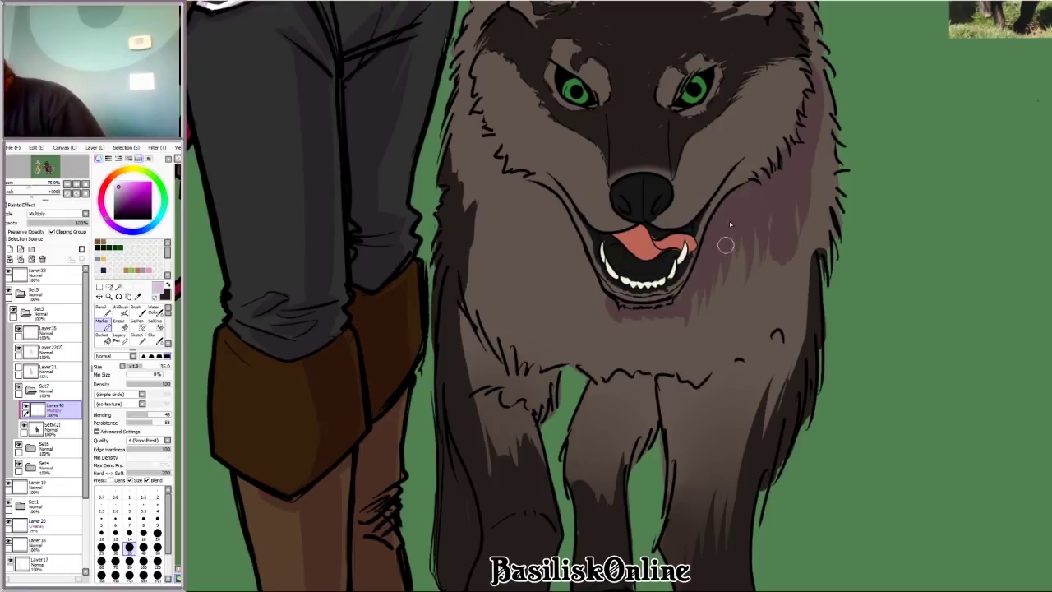
# Step: Shade the outer edge of the wolf's forward front leg from the shoulder down to the paw
pyautogui.scroll(-2, 727, 238)
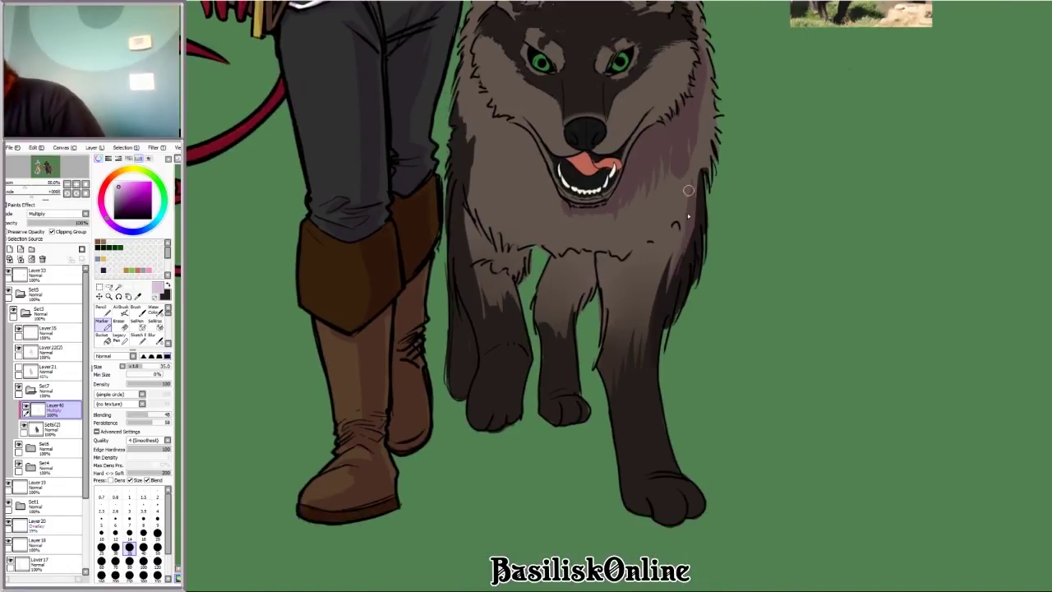
pyautogui.moveTo(643, 402); pyautogui.dragTo(644, 256)
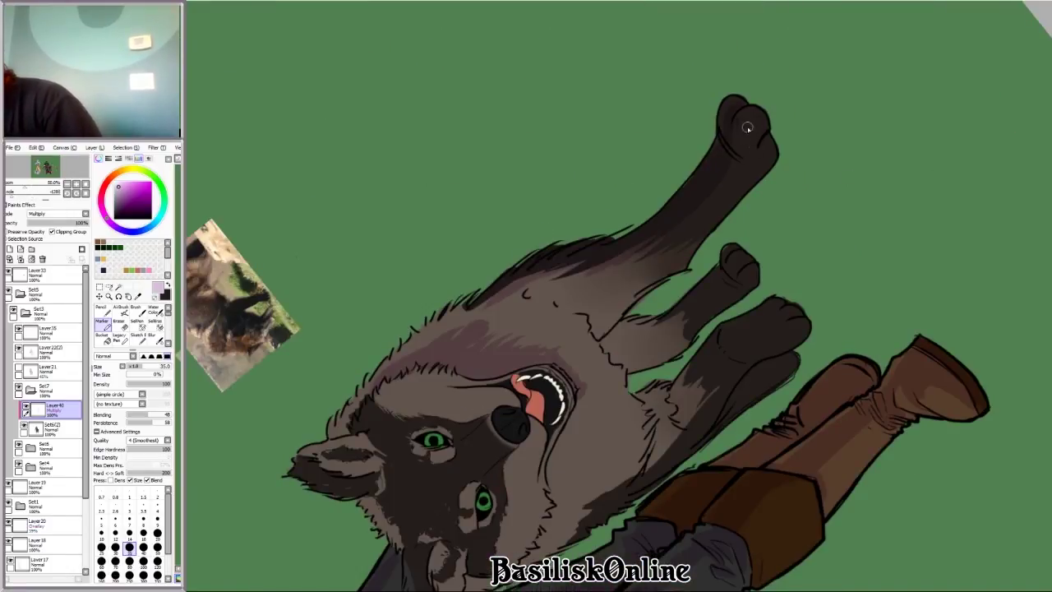
pyautogui.scroll(-2, 740, 100)
pyautogui.press('Home')
pyautogui.scroll(3, 526, 296)
# Step: Shade the wolf's middle leg, the upper part of its raised front leg and the lower chest in pale purple
pyautogui.moveTo(525, 182); pyautogui.dragTo(517, 238)
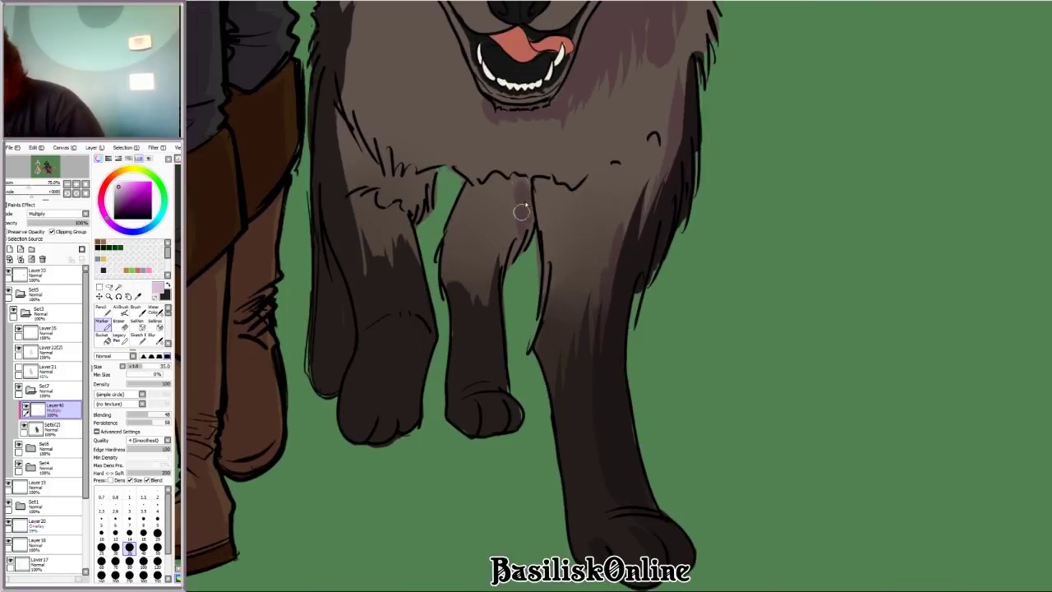
pyautogui.moveTo(518, 201); pyautogui.dragTo(491, 304)
pyautogui.moveTo(481, 374)
pyautogui.mouseDown()
pyautogui.moveTo(512, 182)
pyautogui.moveTo(472, 259)
pyautogui.mouseUp()
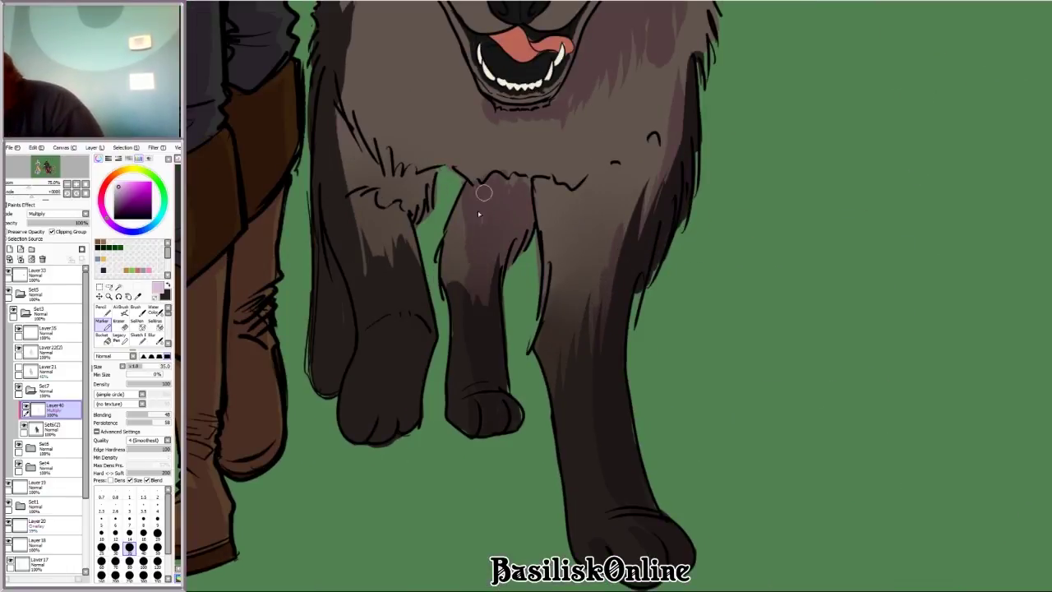
pyautogui.moveTo(485, 189); pyautogui.dragTo(456, 284)
pyautogui.moveTo(403, 220)
pyautogui.mouseDown()
pyautogui.moveTo(399, 175)
pyautogui.moveTo(420, 375)
pyautogui.moveTo(399, 243)
pyautogui.moveTo(368, 185)
pyautogui.moveTo(421, 173)
pyautogui.moveTo(475, 183)
pyautogui.moveTo(475, 173)
pyautogui.moveTo(600, 86)
pyautogui.moveTo(612, 139)
pyautogui.moveTo(664, 71)
pyautogui.mouseUp()
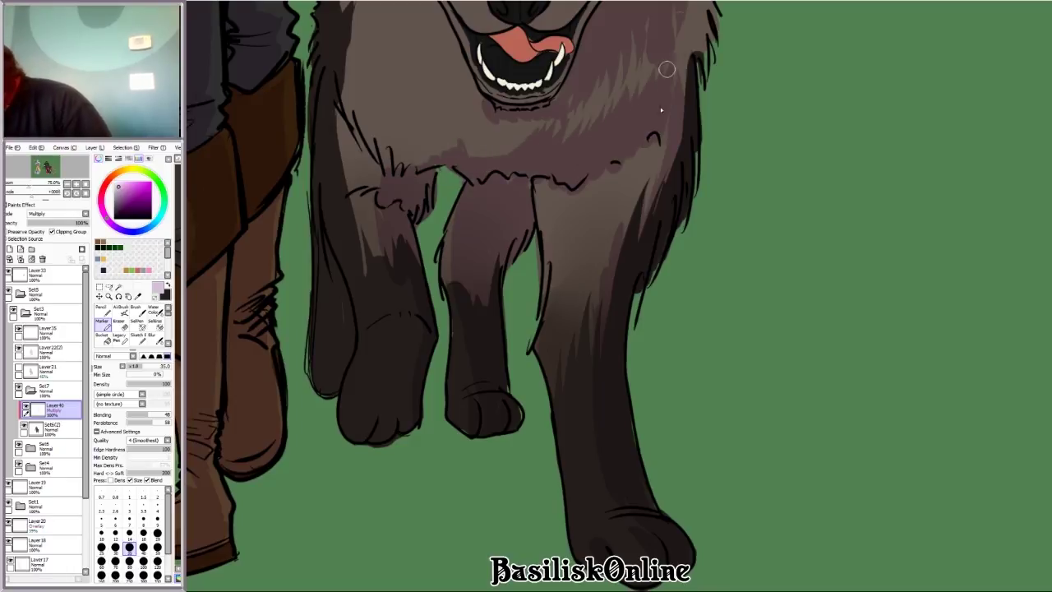
# Step: Shade the wolf's outer ruff, the cheek below the eye and the inside of the ear on that side
pyautogui.scroll(-2, 726, 319)
pyautogui.scroll(-2, 602, 295)
pyautogui.scroll(3, 605, 324)
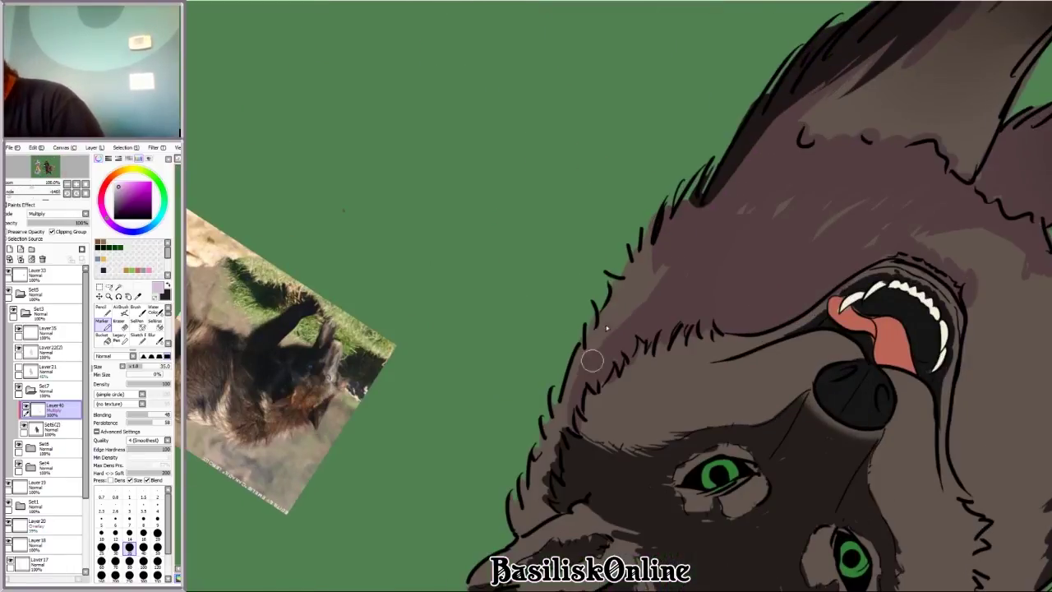
pyautogui.moveTo(605, 325)
pyautogui.mouseDown()
pyautogui.moveTo(441, 312)
pyautogui.moveTo(529, 245)
pyautogui.mouseUp()
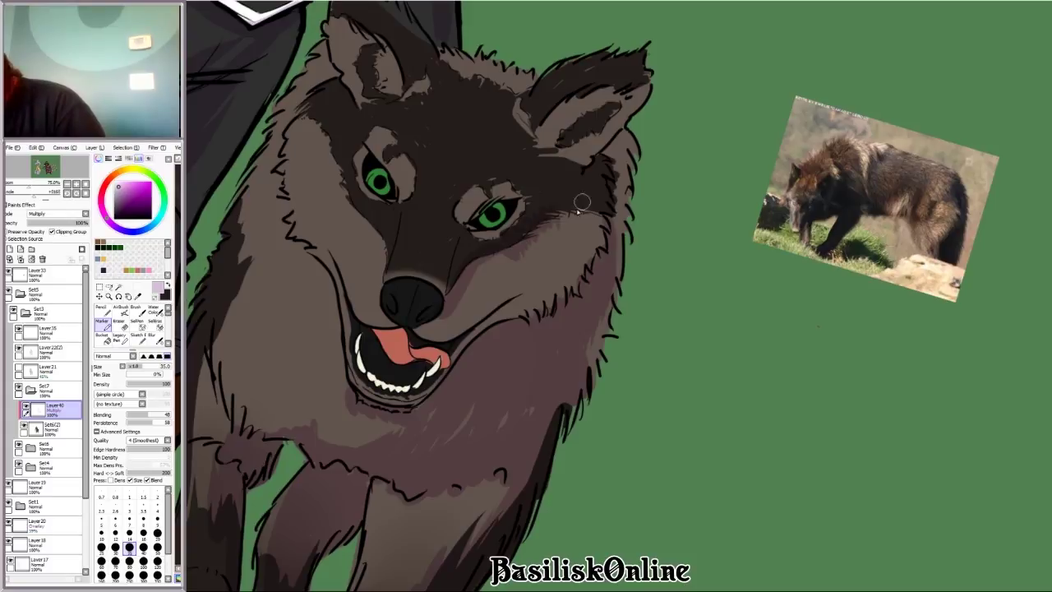
pyautogui.moveTo(582, 201); pyautogui.dragTo(585, 220)
pyautogui.moveTo(542, 135)
pyautogui.mouseDown()
pyautogui.moveTo(587, 97)
pyautogui.moveTo(604, 103)
pyautogui.mouseUp()
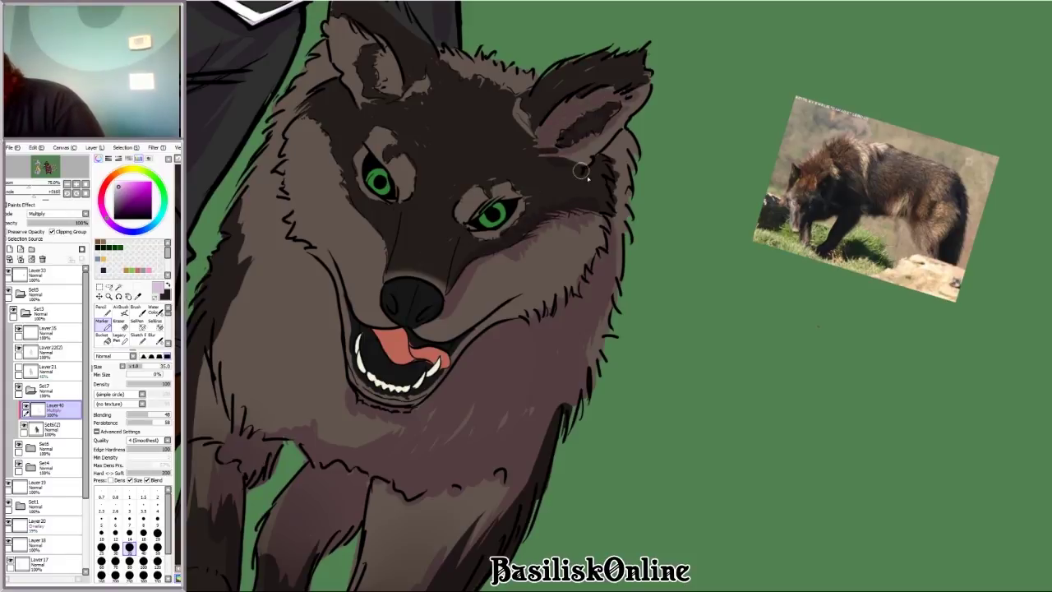
pyautogui.moveTo(581, 170); pyautogui.dragTo(510, 264)
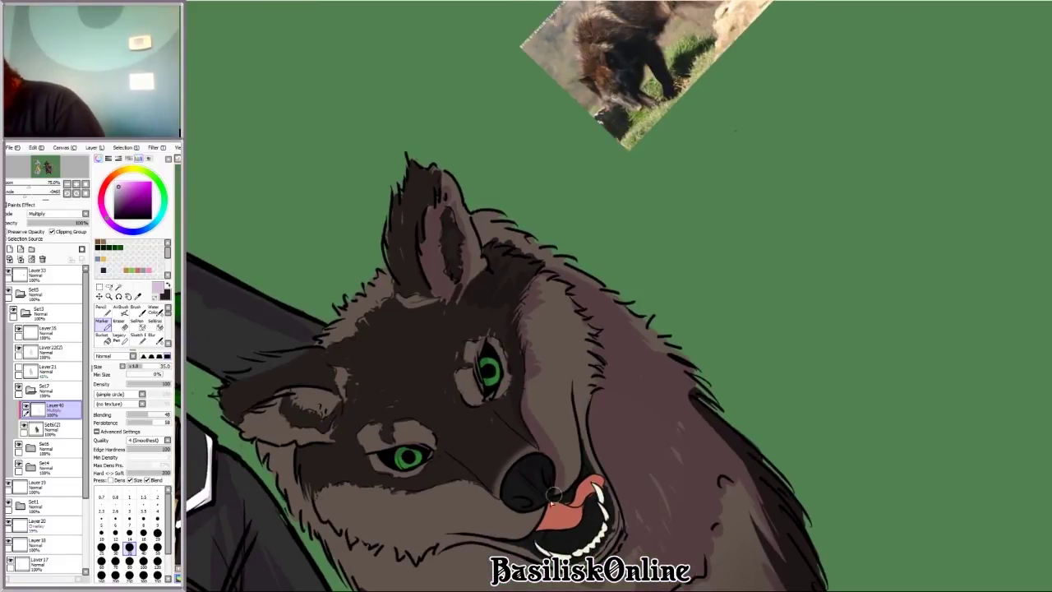
# Step: Shade the inside of the wolf's ear nearest the figure's arm with the size 35 marker
pyautogui.moveTo(672, 427); pyautogui.dragTo(652, 253)
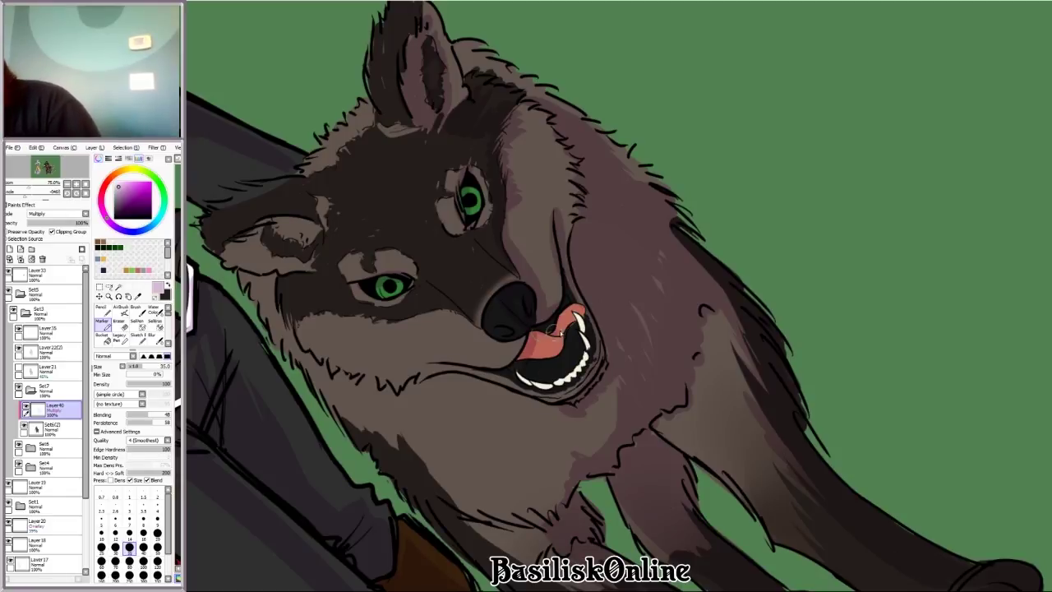
pyautogui.press('End')
pyautogui.scroll(-3, 516, 362)
pyautogui.scroll(4, 505, 357)
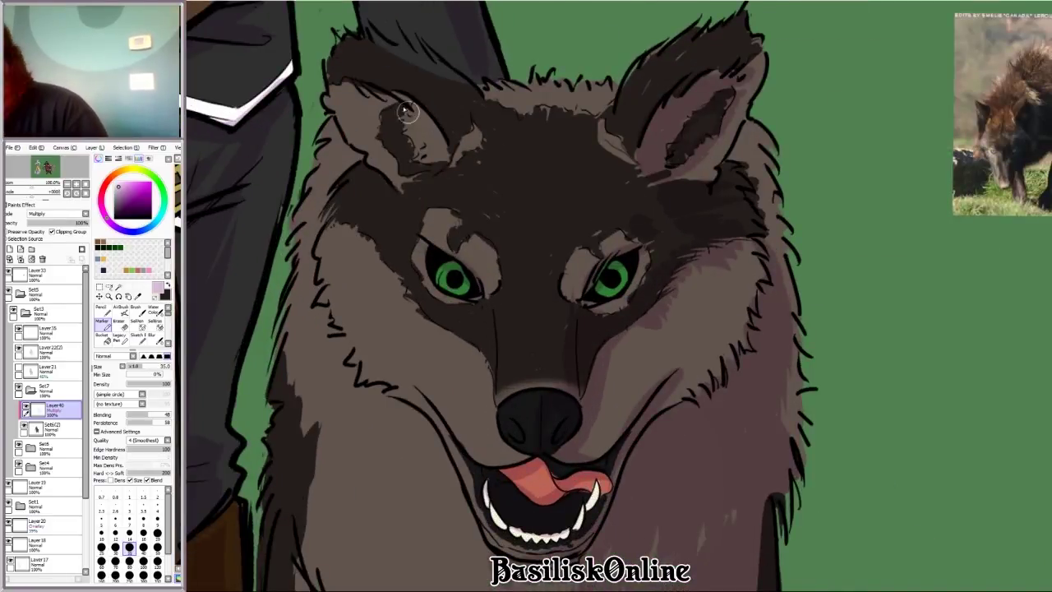
pyautogui.moveTo(407, 111); pyautogui.dragTo(444, 165)
pyautogui.scroll(-3, 805, 411)
pyautogui.moveTo(805, 411); pyautogui.dragTo(642, 460)
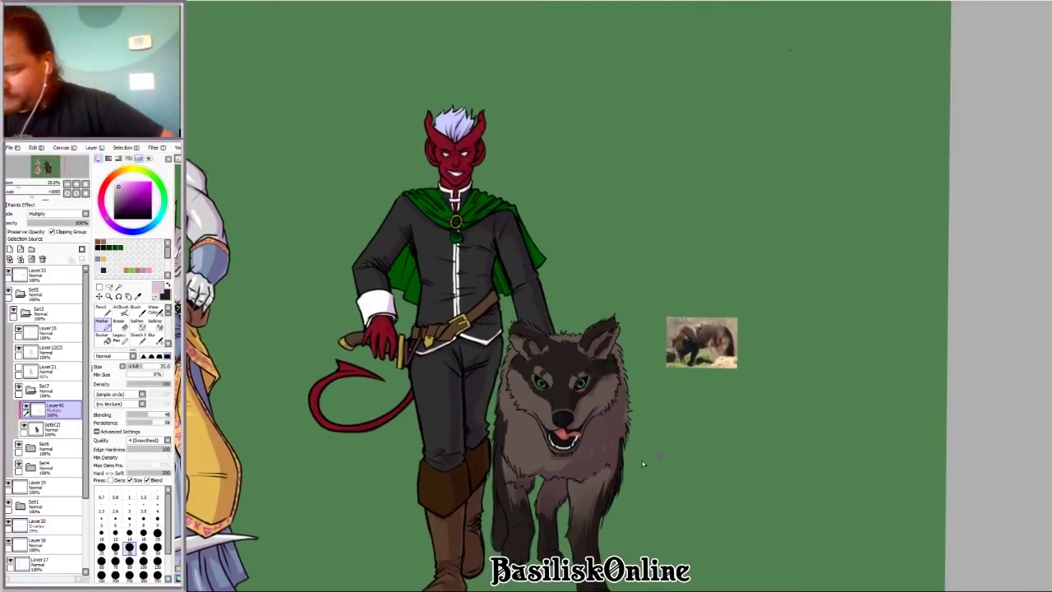
# Step: Add a new clipped layer above the shading and set it to Screen at 40% opacity
pyautogui.click(9, 248)
pyautogui.click(58, 214)
pyautogui.click(51, 222)
# Step: Highlight the outer edge of the horned figure's horn and the strands of its spiky hair in white
pyautogui.scroll(3, 425, 299)
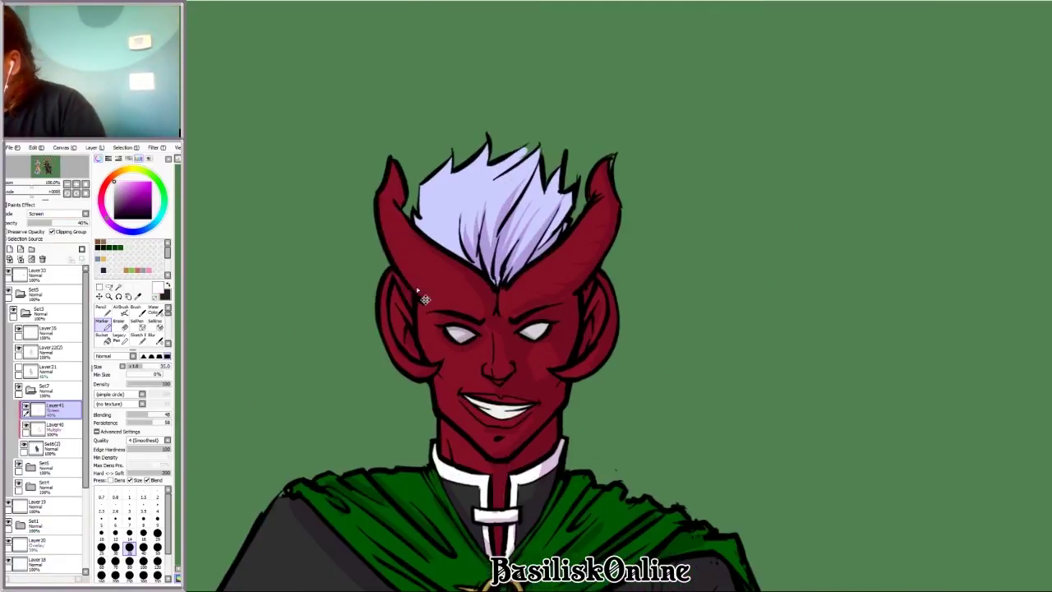
pyautogui.moveTo(391, 162)
pyautogui.mouseDown()
pyautogui.moveTo(394, 239)
pyautogui.moveTo(409, 283)
pyautogui.mouseUp()
pyautogui.moveTo(424, 214); pyautogui.dragTo(456, 156)
pyautogui.press('Delete')
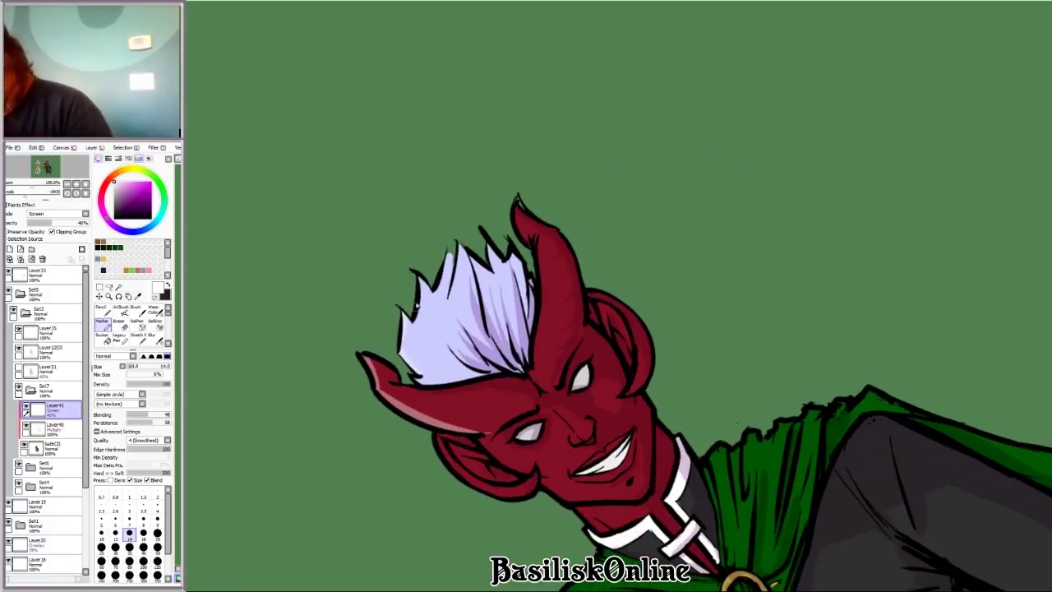
pyautogui.moveTo(415, 361); pyautogui.dragTo(436, 283)
pyautogui.press('End')
pyautogui.moveTo(425, 244); pyautogui.dragTo(431, 193)
pyautogui.moveTo(448, 228); pyautogui.dragTo(464, 171)
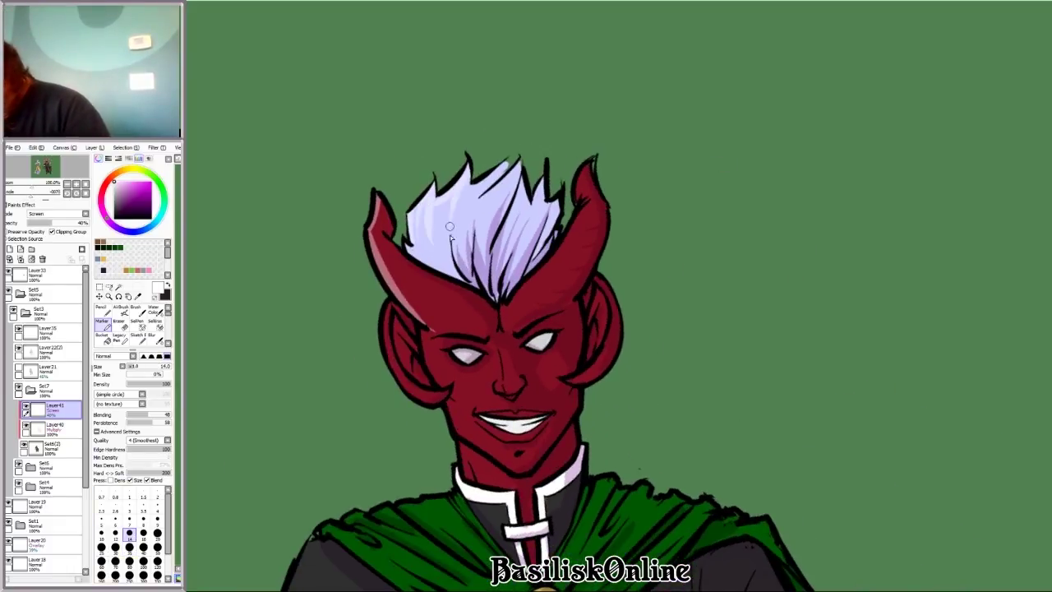
pyautogui.moveTo(473, 215); pyautogui.dragTo(503, 169)
pyautogui.scroll(-1, 501, 272)
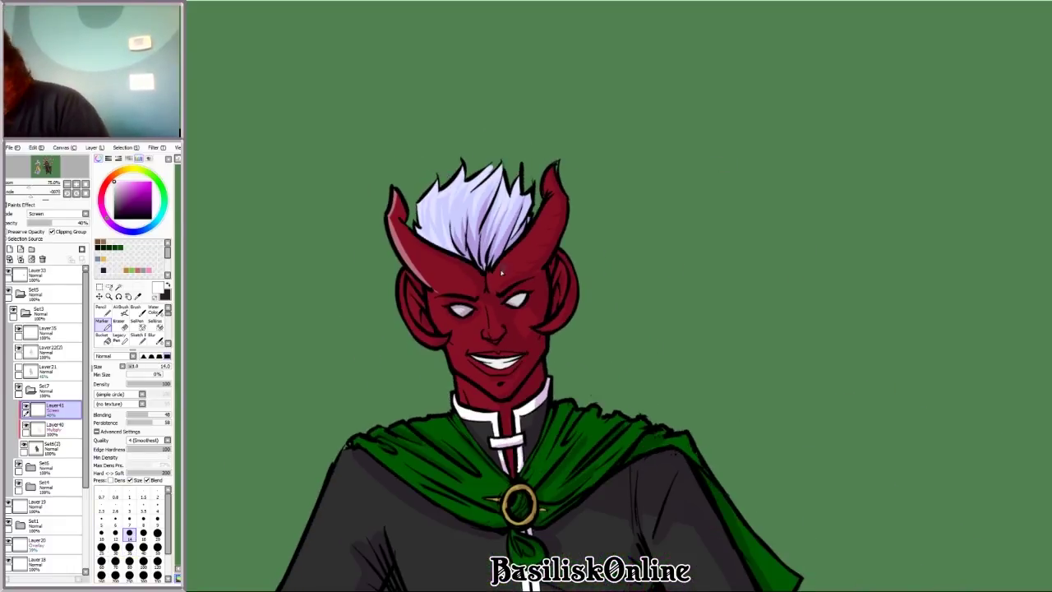
# Step: Add white highlights to the figure's other horn, the brow where the horns meet and the bridge of the nose
pyautogui.moveTo(535, 246); pyautogui.dragTo(546, 222)
pyautogui.press('Delete')
pyautogui.press('Delete')
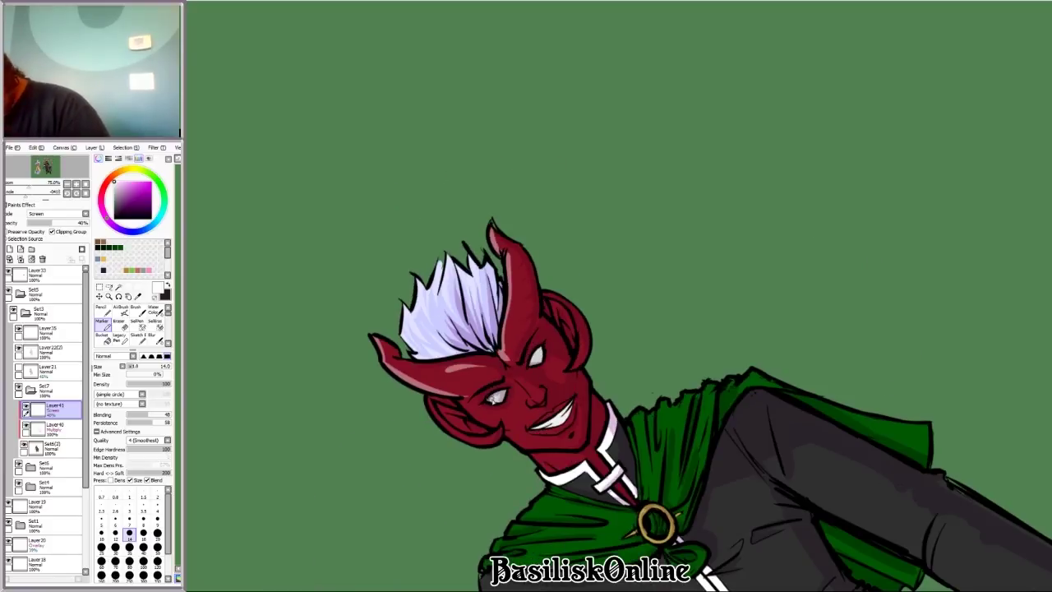
pyautogui.press('Home')
pyautogui.scroll(1, 452, 268)
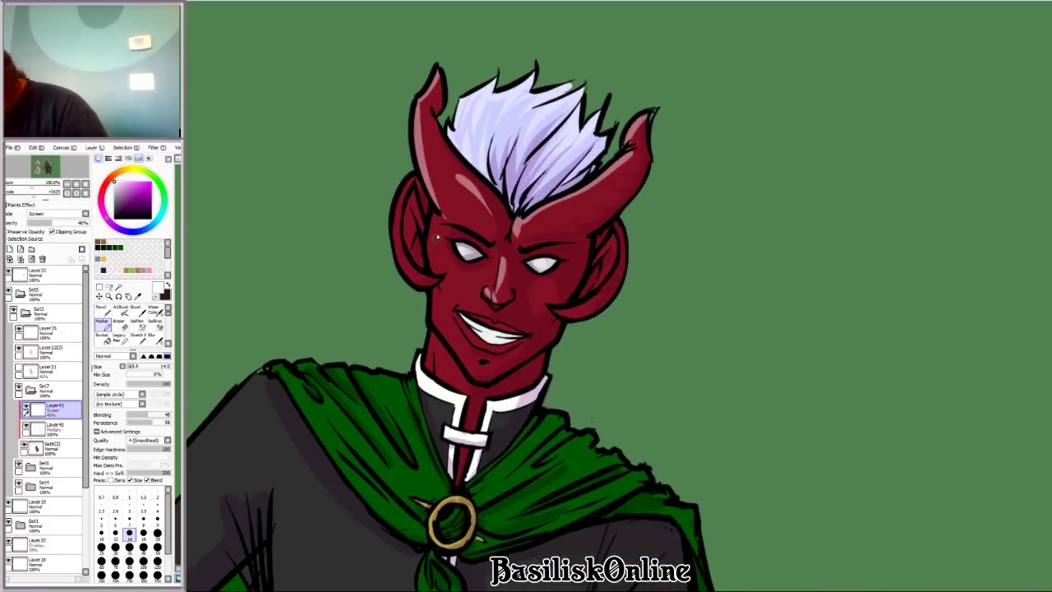
# Step: Highlight the rims of both ears and the edges of the figure's face in white
pyautogui.moveTo(408, 279); pyautogui.dragTo(396, 256)
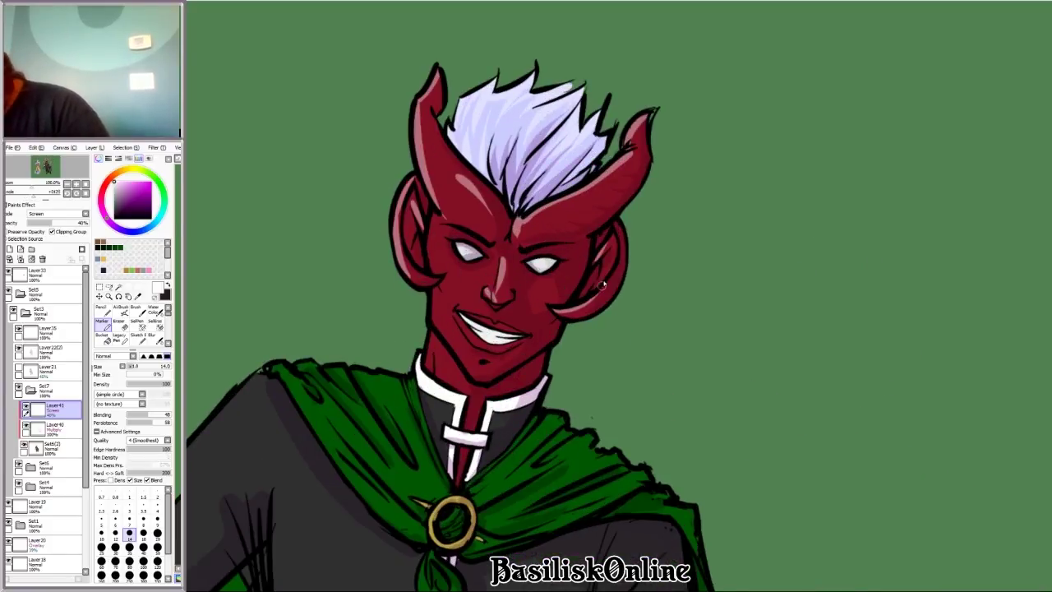
pyautogui.press('Delete')
pyautogui.press('Delete')
pyautogui.press('Delete')
pyautogui.press('Delete')
pyautogui.press('Delete')
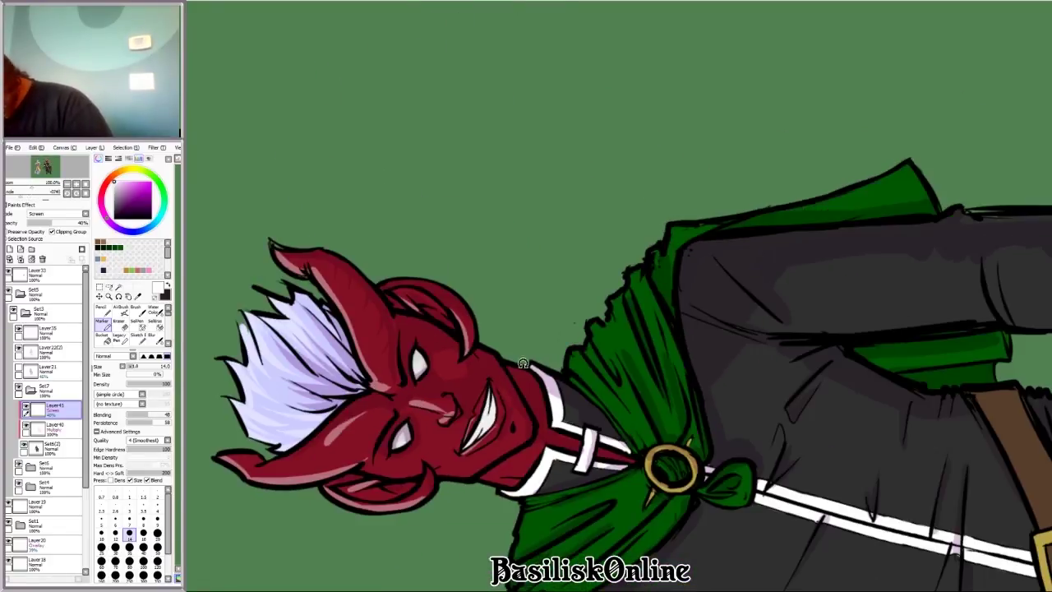
pyautogui.press('Home')
pyautogui.hotkey('ctrl', '-')
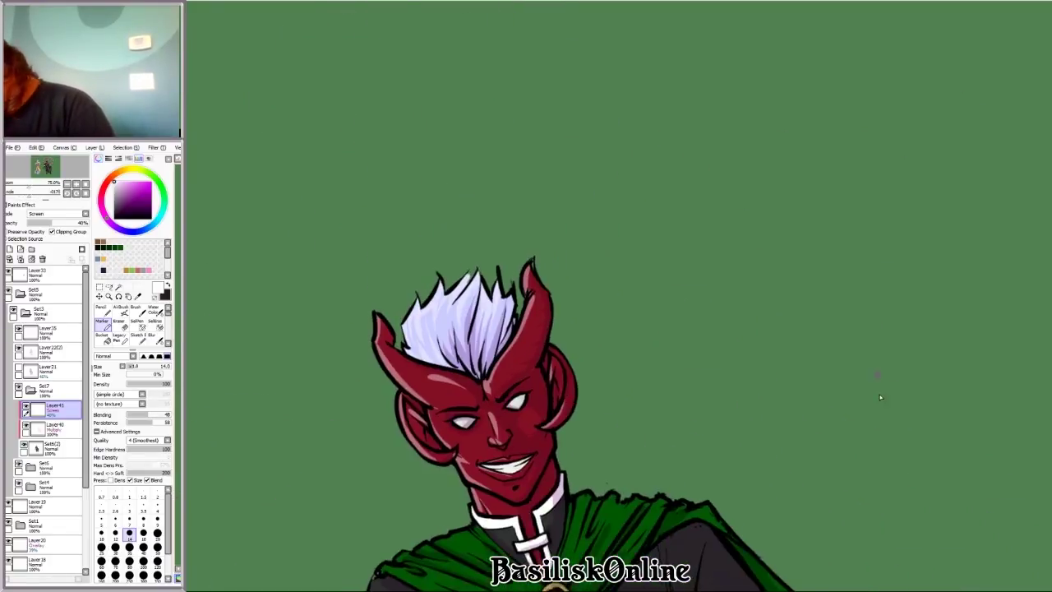
# Step: Paint white highlights along the cape folds over the shoulder of the figure's bent arm
pyautogui.press('Delete')
pyautogui.press('Delete')
pyautogui.press('Delete')
pyautogui.press('Delete')
pyautogui.press('Delete')
pyautogui.press('Delete')
pyautogui.hotkey('ctrl', '+')
pyautogui.press('Delete')
pyautogui.press('Delete')
pyautogui.press('Delete')
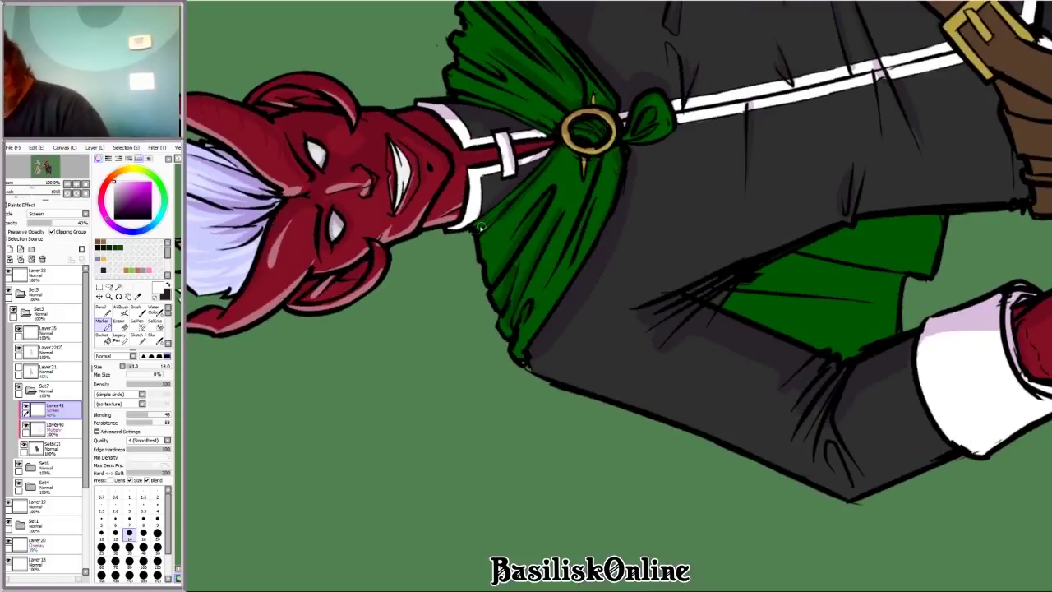
pyautogui.moveTo(505, 285); pyautogui.dragTo(526, 246)
pyautogui.moveTo(517, 349)
pyautogui.mouseDown()
pyautogui.moveTo(589, 248)
pyautogui.moveTo(567, 156)
pyautogui.mouseUp()
pyautogui.press('Home')
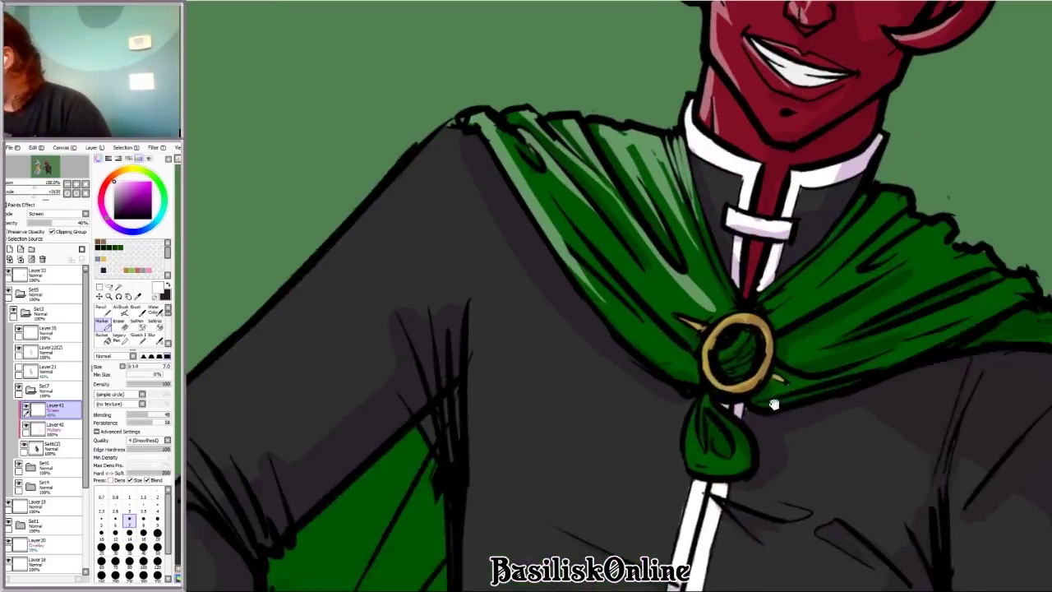
# Step: Highlight the brooch's gem and the cape folds over the shoulder nearest the wolf
pyautogui.moveTo(760, 374); pyautogui.dragTo(588, 371)
pyautogui.scroll(-2, 645, 240)
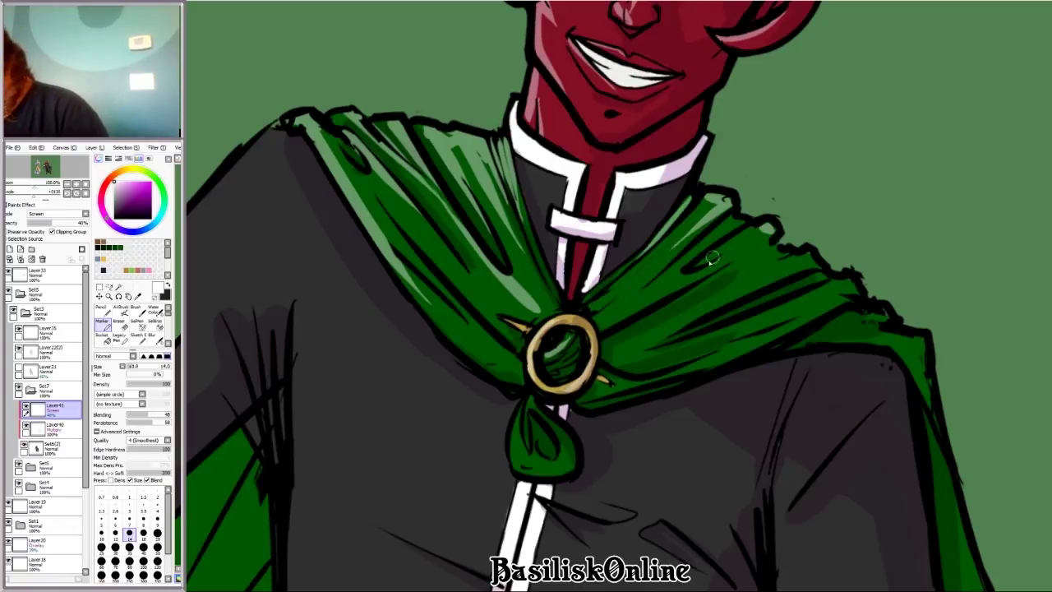
pyautogui.scroll(-1, 740, 271)
pyautogui.moveTo(740, 271)
pyautogui.mouseDown()
pyautogui.moveTo(821, 351)
pyautogui.moveTo(893, 222)
pyautogui.mouseUp()
# Step: Highlight the hanging cape folds behind the figure's bent arm in white on the Screen layer
pyautogui.click(53, 427)
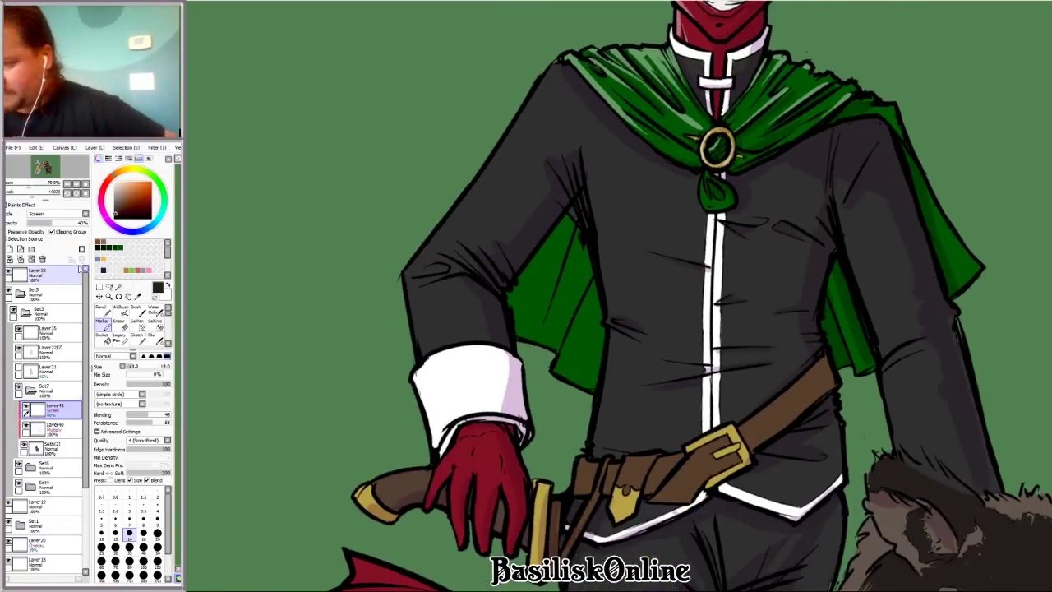
pyautogui.scroll(-1, 58, 213)
pyautogui.click(101, 320)
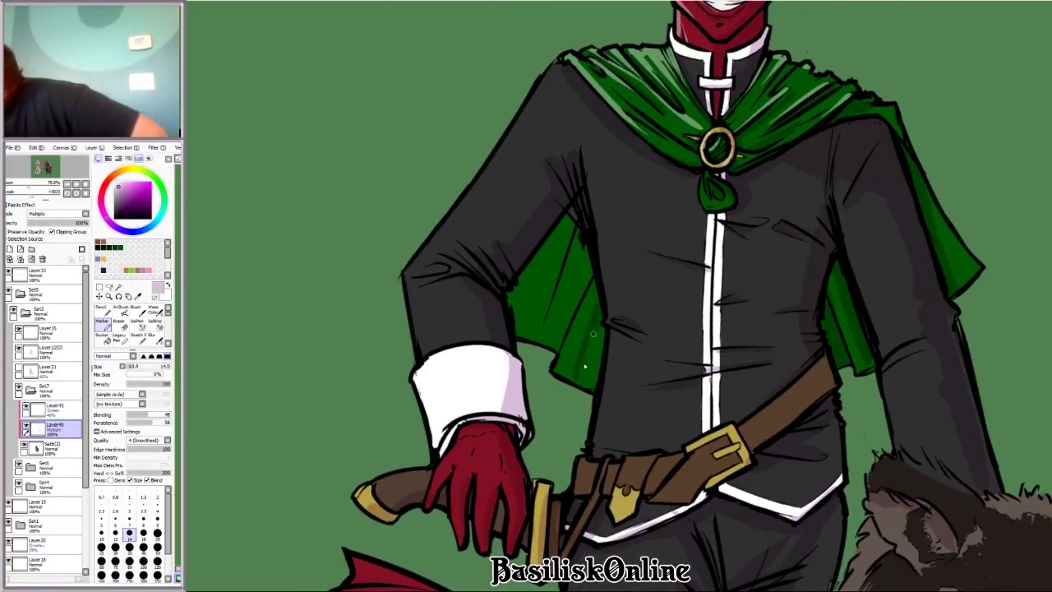
pyautogui.click(54, 405)
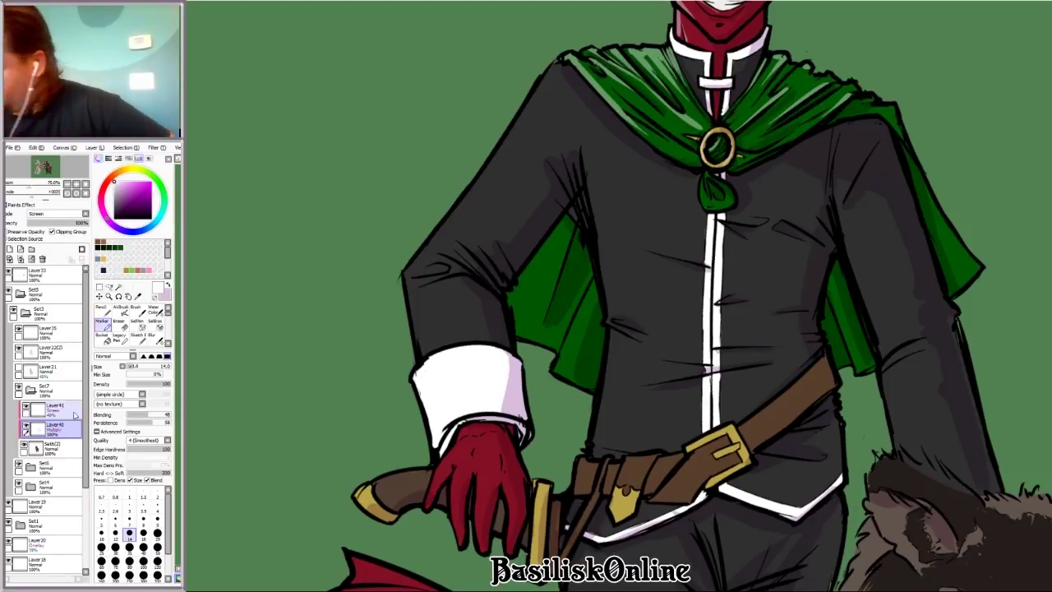
pyautogui.moveTo(585, 284); pyautogui.dragTo(559, 369)
pyautogui.moveTo(542, 243); pyautogui.dragTo(535, 261)
# Step: Highlight the bent arm's sleeve and the adjoining side of the jacket with the size 35 marker
pyautogui.press(']')
pyautogui.press(']')
pyautogui.press(']')
pyautogui.press(']')
pyautogui.press(']')
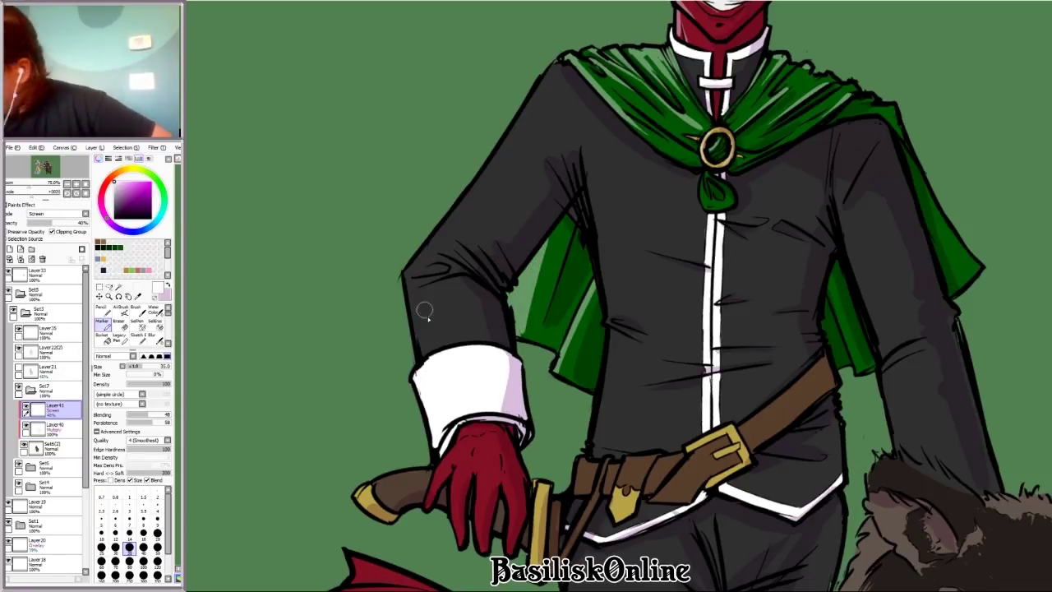
pyautogui.moveTo(422, 305)
pyautogui.mouseDown()
pyautogui.moveTo(427, 276)
pyautogui.moveTo(559, 74)
pyautogui.mouseUp()
pyautogui.moveTo(435, 246); pyautogui.dragTo(440, 336)
pyautogui.moveTo(590, 148); pyautogui.dragTo(623, 312)
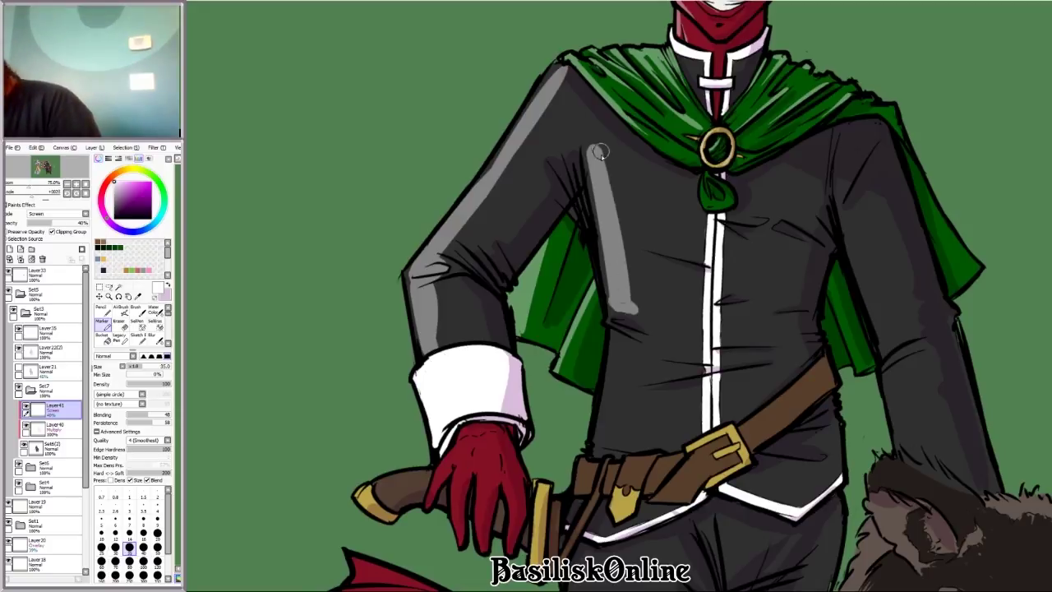
pyautogui.moveTo(604, 451); pyautogui.dragTo(624, 335)
# Step: Trim the highlight on the jacket's chest beside the bent arm with the size 14 eraser
pyautogui.scroll(-2, 626, 336)
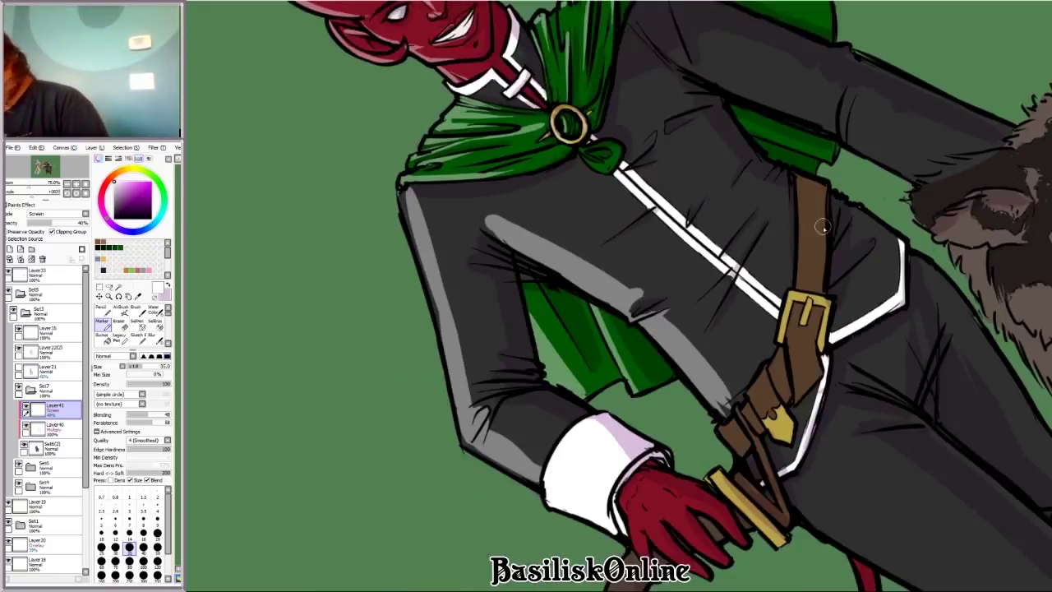
pyautogui.scroll(2, 641, 328)
pyautogui.scroll(-5, 657, 312)
pyautogui.scroll(5, 701, 245)
pyautogui.scroll(3, 701, 245)
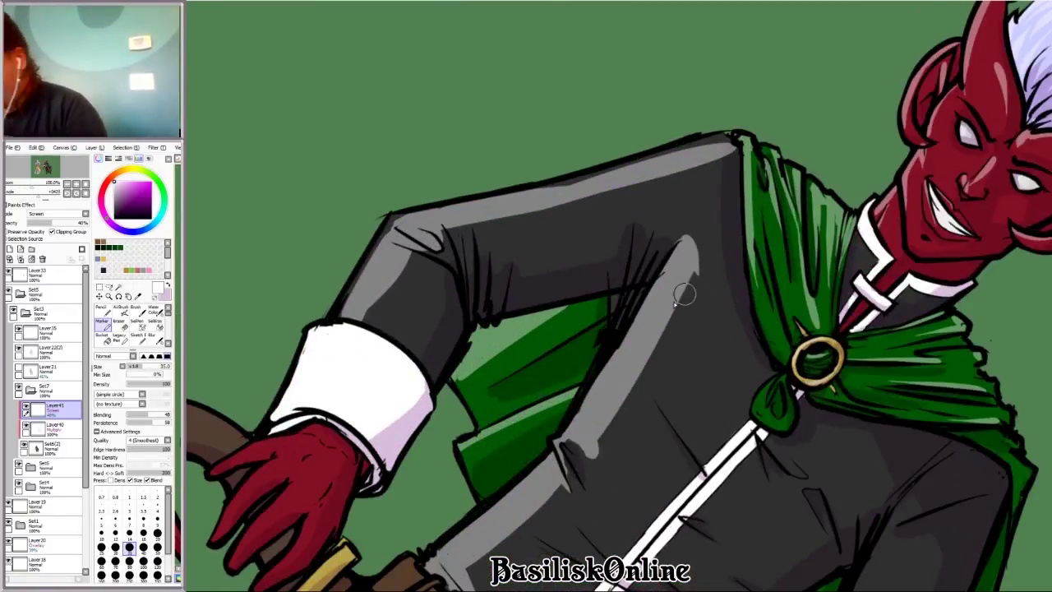
pyautogui.press('e')
pyautogui.moveTo(690, 221); pyautogui.dragTo(657, 354)
pyautogui.scroll(-6, 687, 305)
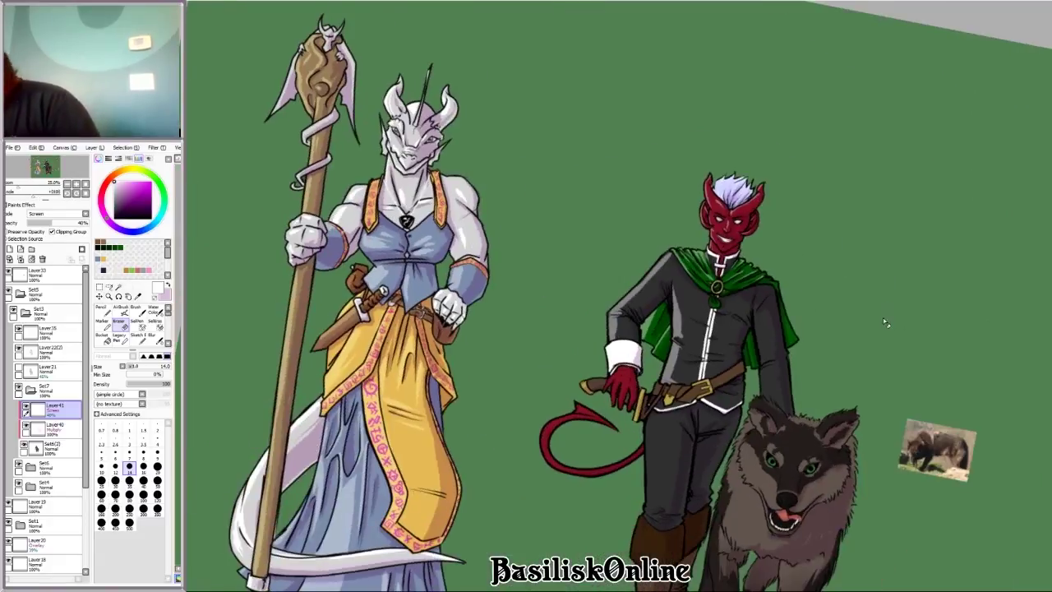
# Step: Try another blending mode on the highlight layer and return it to Screen at 51% opacity
pyautogui.press('e')
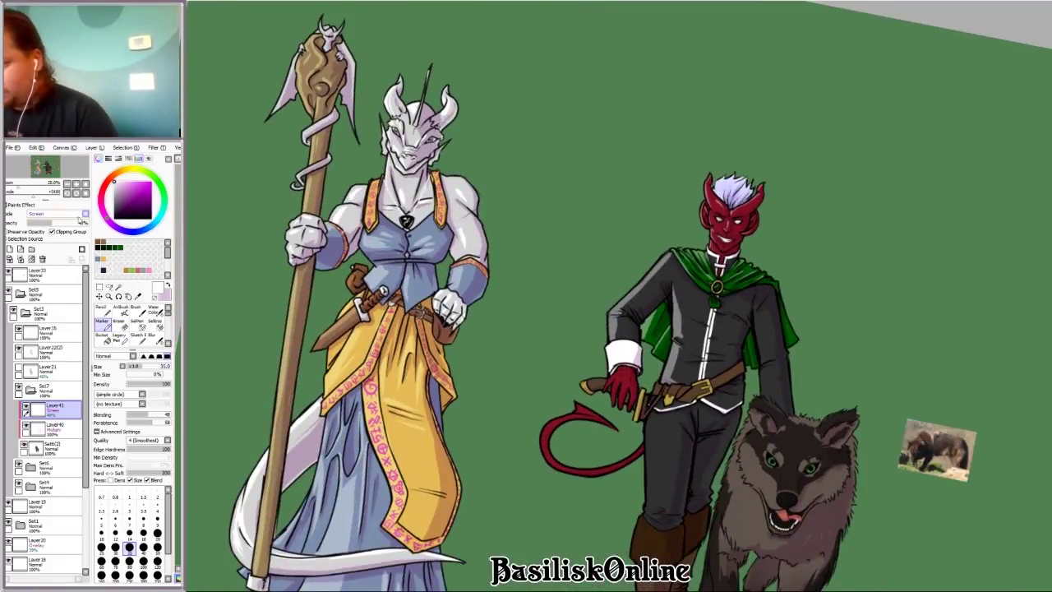
pyautogui.click(81, 215)
pyautogui.click(36, 246)
pyautogui.moveTo(64, 226)
pyautogui.mouseDown()
pyautogui.moveTo(41, 226)
pyautogui.moveTo(60, 224)
pyautogui.mouseUp()
pyautogui.click(81, 216)
pyautogui.click(36, 238)
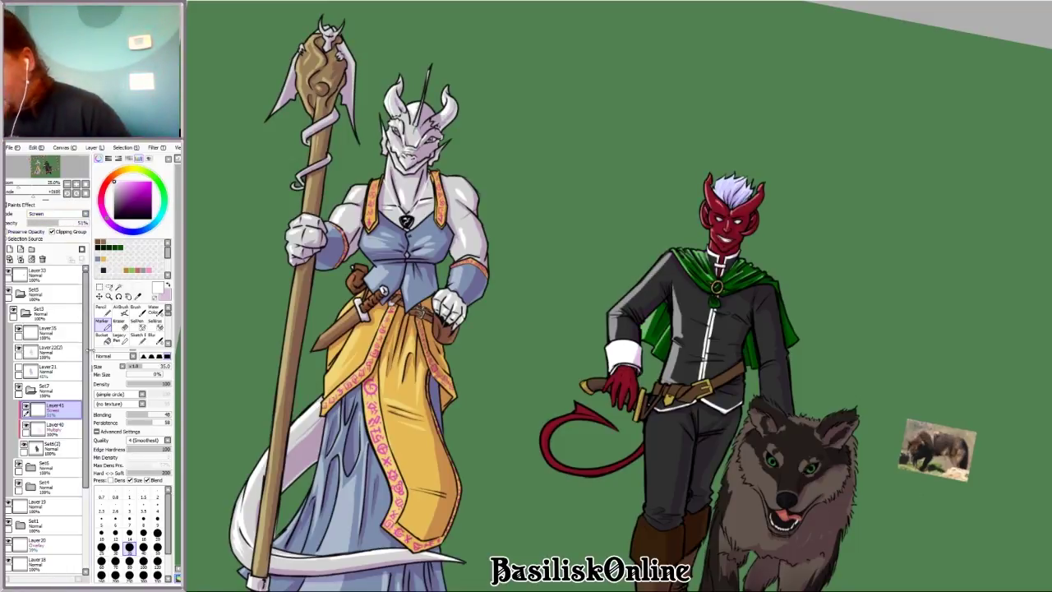
pyautogui.click(9, 248)
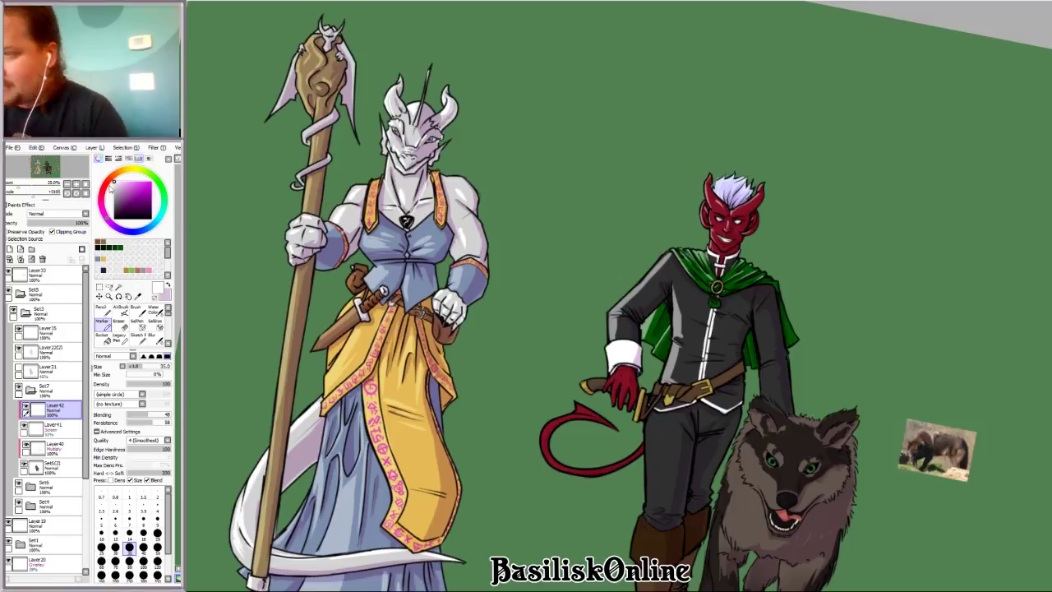
pyautogui.scroll(2, 608, 271)
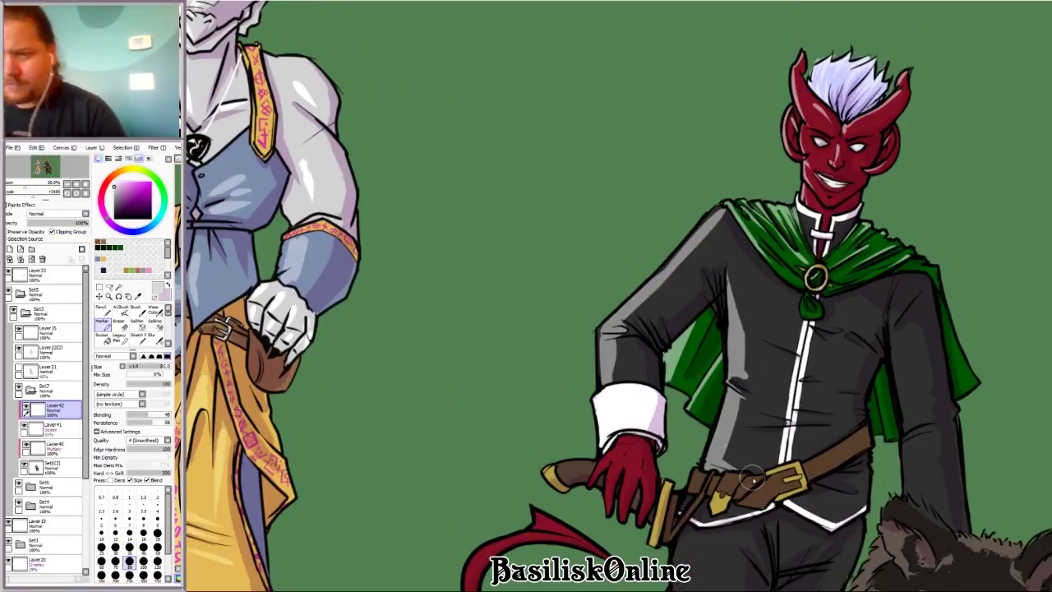
pyautogui.moveTo(723, 206); pyautogui.dragTo(608, 378)
pyautogui.moveTo(731, 279); pyautogui.dragTo(723, 444)
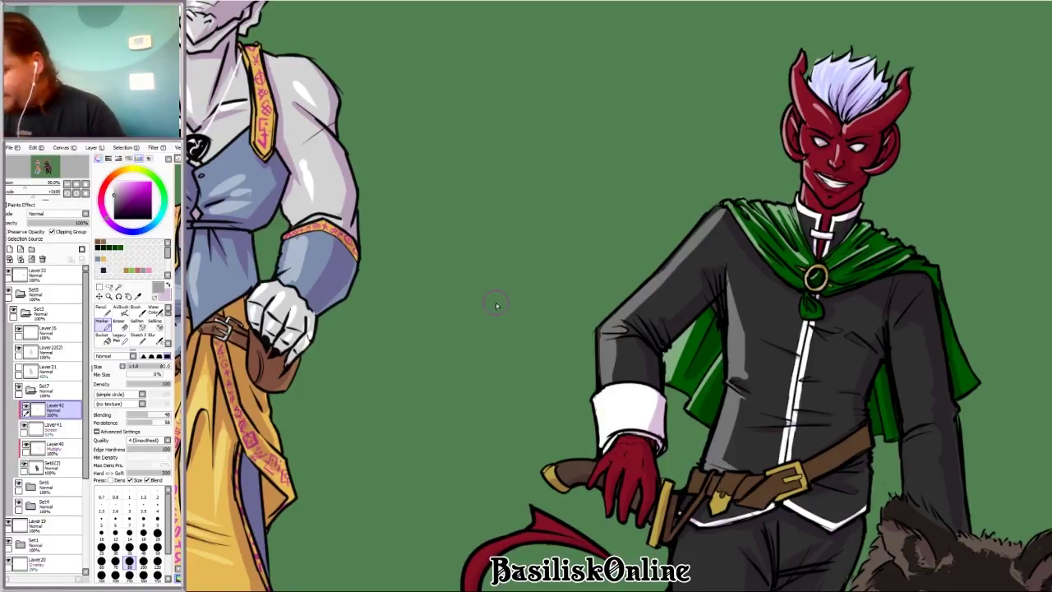
# Step: Delete the trial layer above the highlights and set the Screen highlight layer's opacity to 53%
pyautogui.click(51, 427)
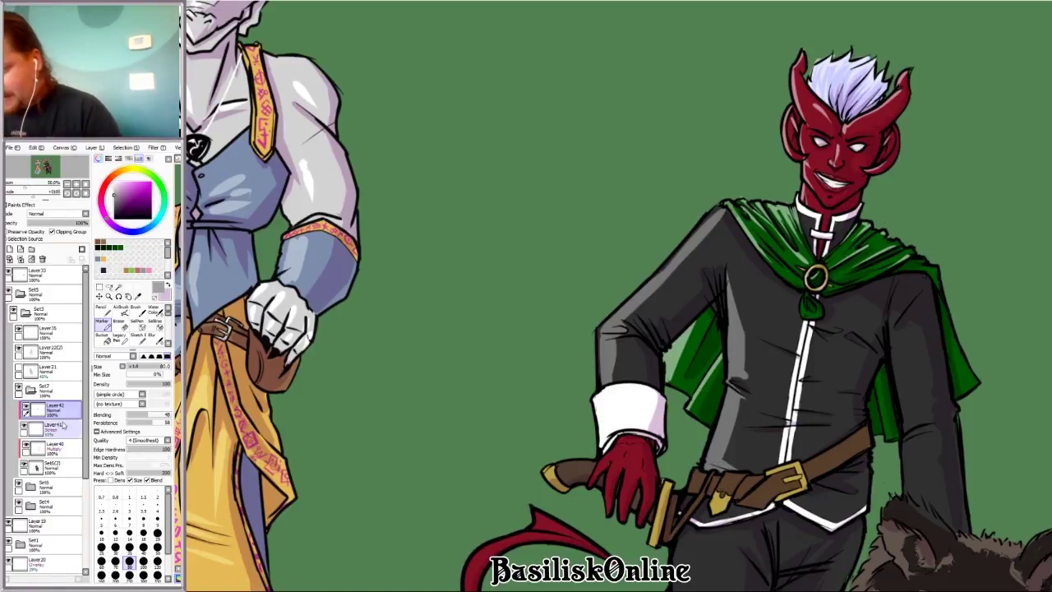
pyautogui.click(53, 232)
pyautogui.click(53, 231)
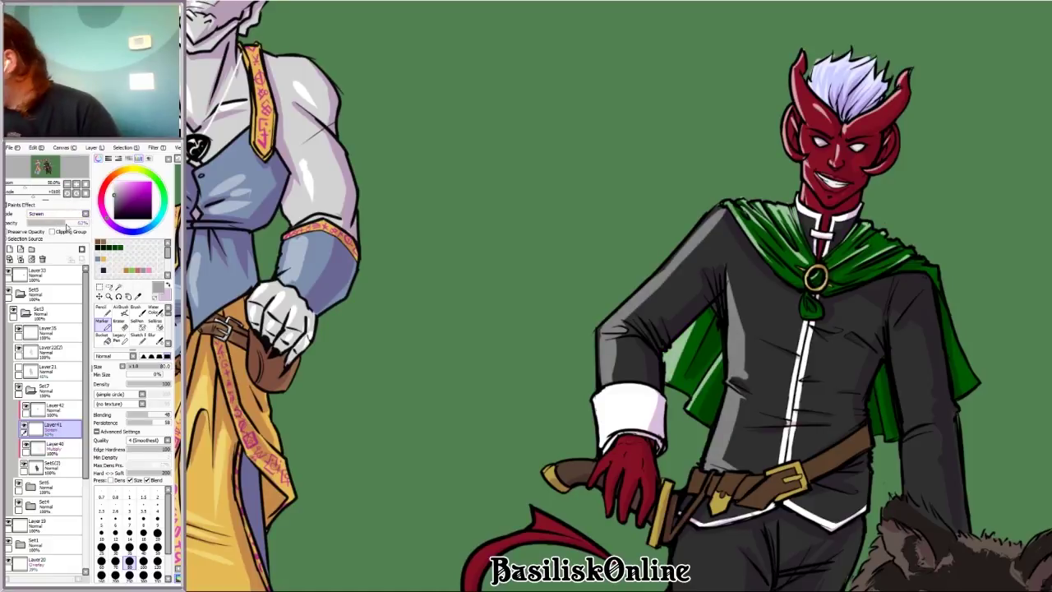
pyautogui.click(52, 224)
pyautogui.click(51, 407)
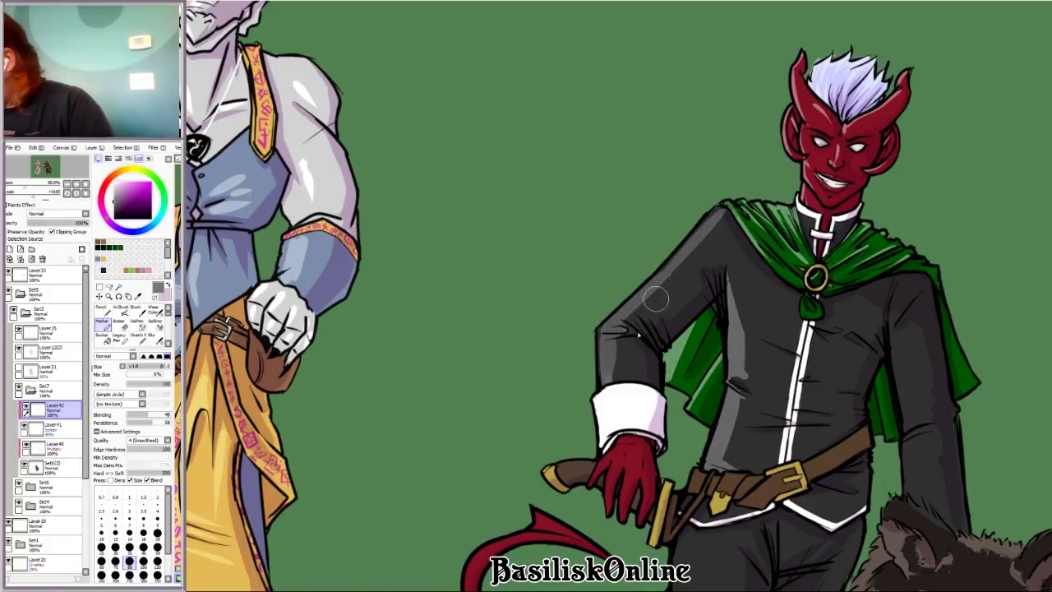
pyautogui.click(81, 403)
pyautogui.click(42, 258)
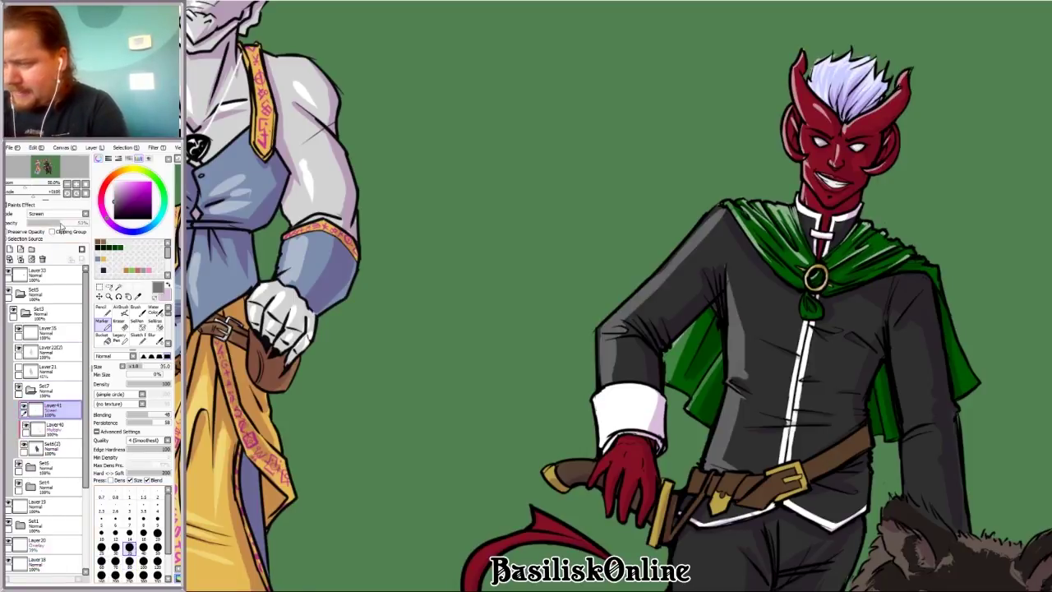
# Step: Highlight the outer edge and creases of the figure's trouser legs in grey with the size 35 marker
pyautogui.scroll(-2, 714, 287)
pyautogui.scroll(-2, 746, 149)
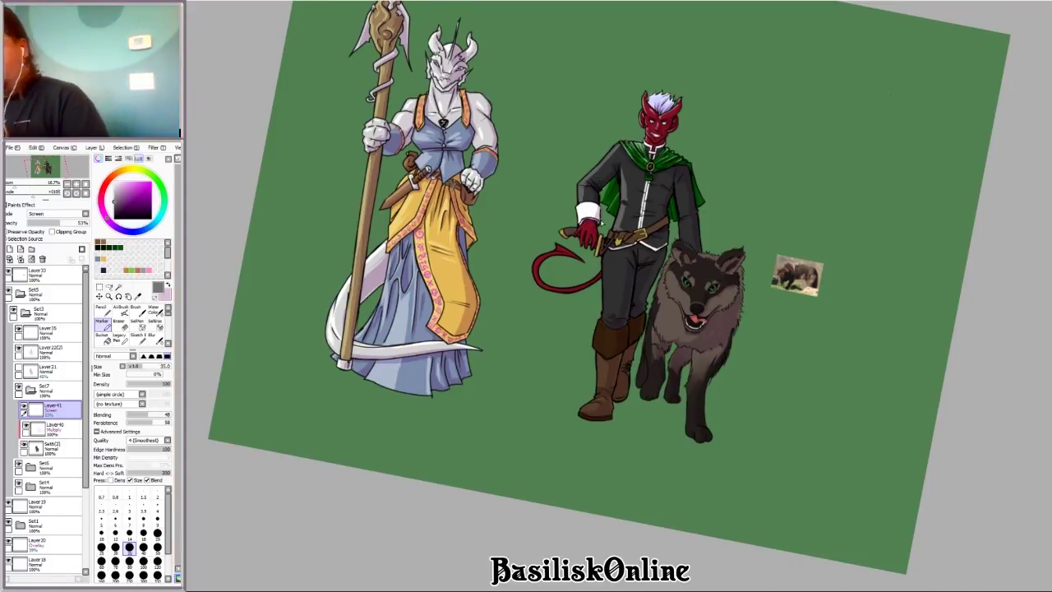
pyautogui.scroll(4, 466, 184)
pyautogui.press('Home')
pyautogui.scroll(-2, 838, 191)
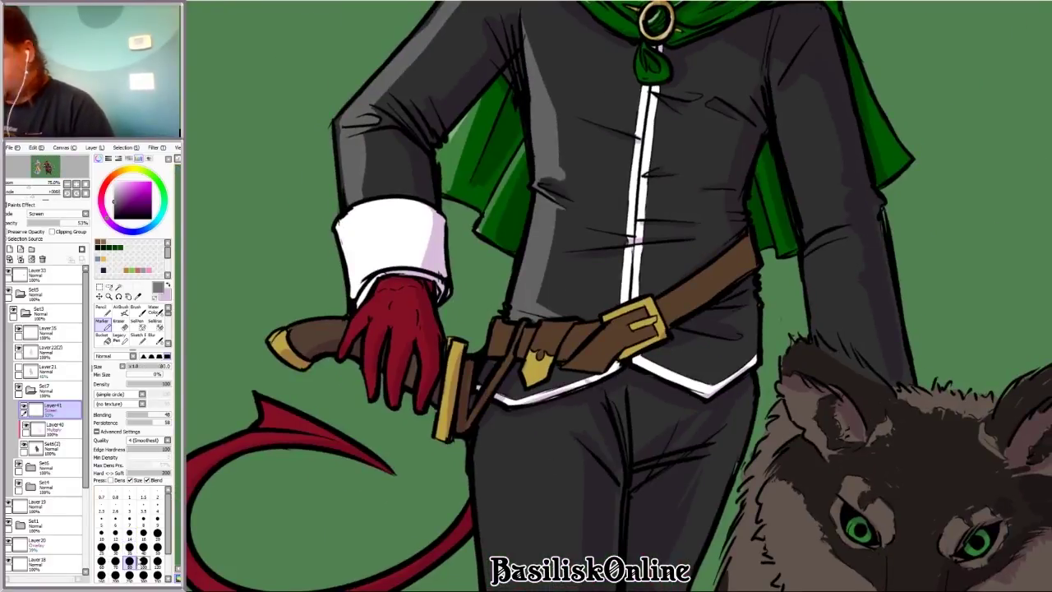
pyautogui.scroll(2, 475, 512)
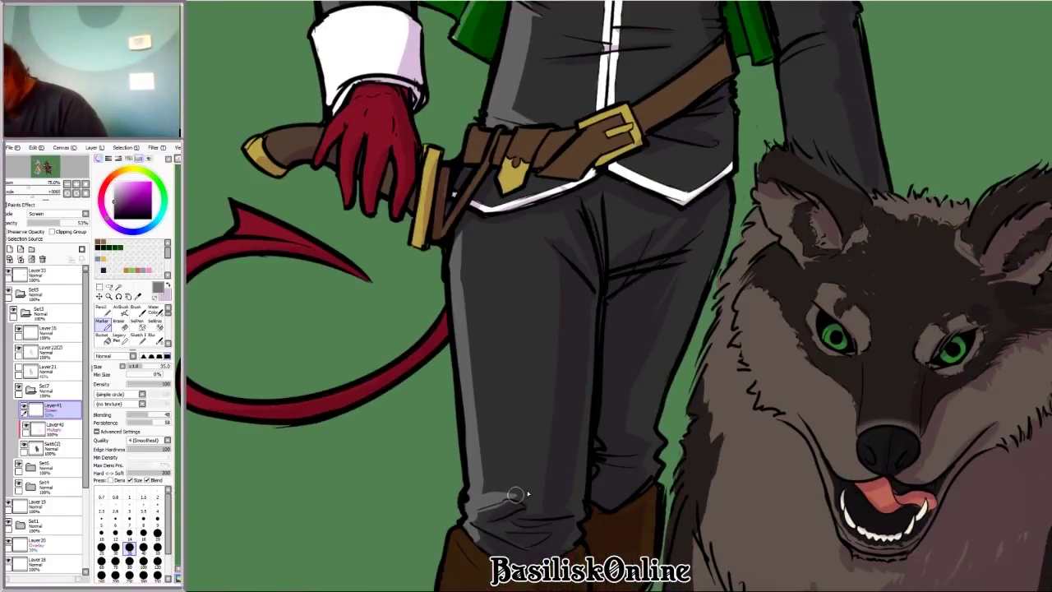
pyautogui.moveTo(465, 327); pyautogui.dragTo(469, 224)
pyautogui.moveTo(559, 228)
pyautogui.mouseDown()
pyautogui.moveTo(579, 246)
pyautogui.moveTo(593, 300)
pyautogui.mouseUp()
pyautogui.moveTo(470, 227)
pyautogui.mouseDown()
pyautogui.moveTo(470, 440)
pyautogui.moveTo(475, 234)
pyautogui.moveTo(490, 493)
pyautogui.mouseUp()
pyautogui.scroll(-2, 649, 456)
pyautogui.scroll(-1, 649, 456)
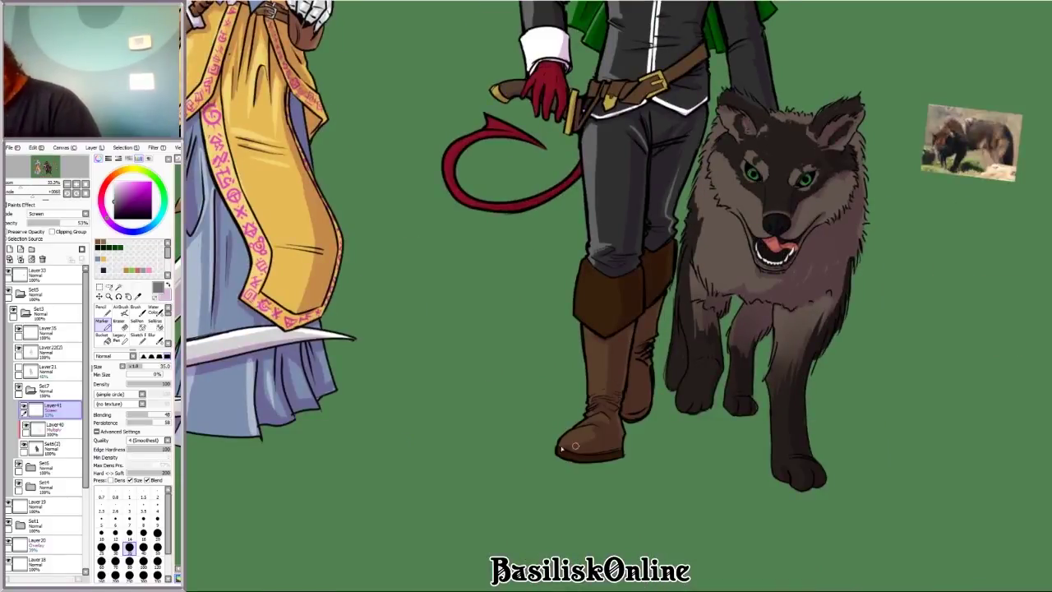
# Step: Highlight the gold cap of the weapon's grip and the red hand's fingers and knuckles in white
pyautogui.scroll(2, 650, 456)
pyautogui.scroll(1, 487, 243)
pyautogui.moveTo(581, 202); pyautogui.dragTo(560, 235)
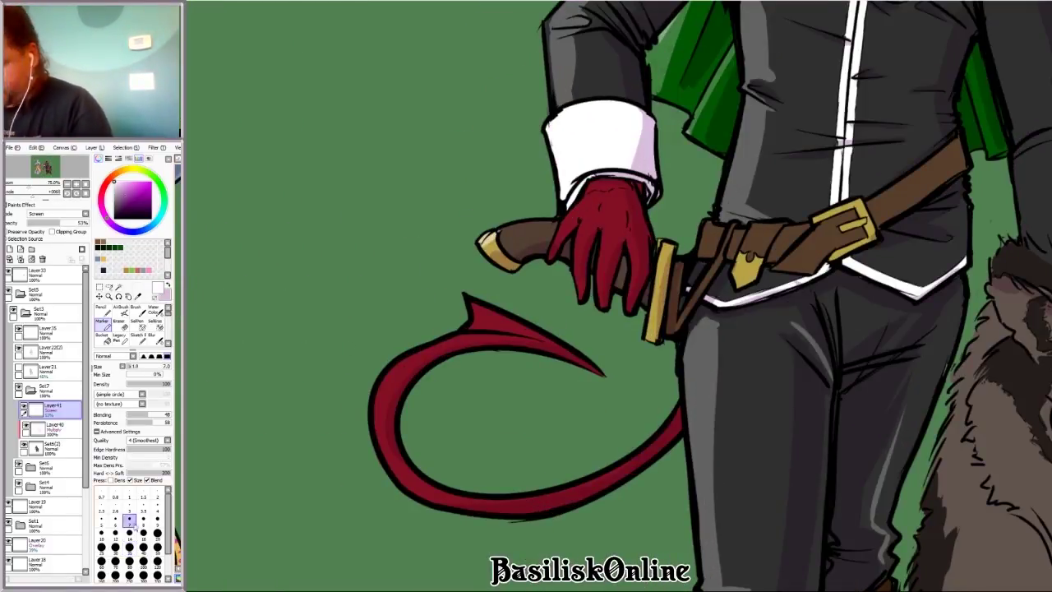
pyautogui.scroll(2, 575, 258)
pyautogui.moveTo(580, 136); pyautogui.dragTo(542, 176)
pyautogui.moveTo(575, 189); pyautogui.dragTo(564, 320)
pyautogui.hotkey('ctrl', 'z')
pyautogui.moveTo(575, 185)
pyautogui.mouseDown()
pyautogui.moveTo(566, 283)
pyautogui.moveTo(573, 335)
pyautogui.mouseUp()
pyautogui.hotkey('ctrl', 'z')
pyautogui.moveTo(664, 166); pyautogui.dragTo(679, 361)
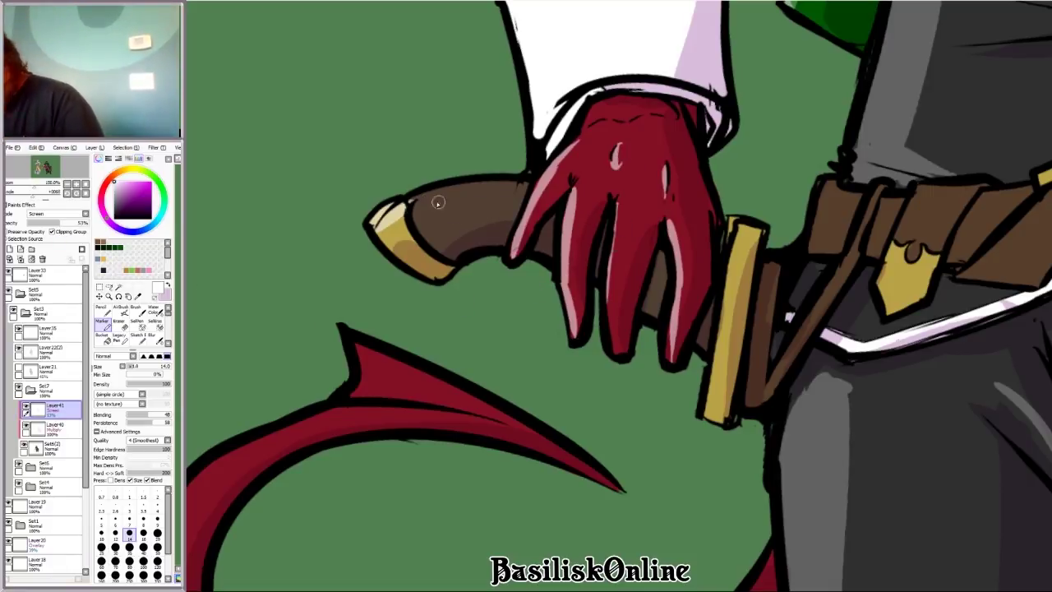
# Step: Highlight the weapon's brown grip and the brown belt and shoulder strap in white with the size 14 marker
pyautogui.moveTo(415, 205); pyautogui.dragTo(532, 183)
pyautogui.scroll(-5, 532, 182)
pyautogui.scroll(3, 673, 230)
pyautogui.moveTo(662, 234); pyautogui.dragTo(657, 389)
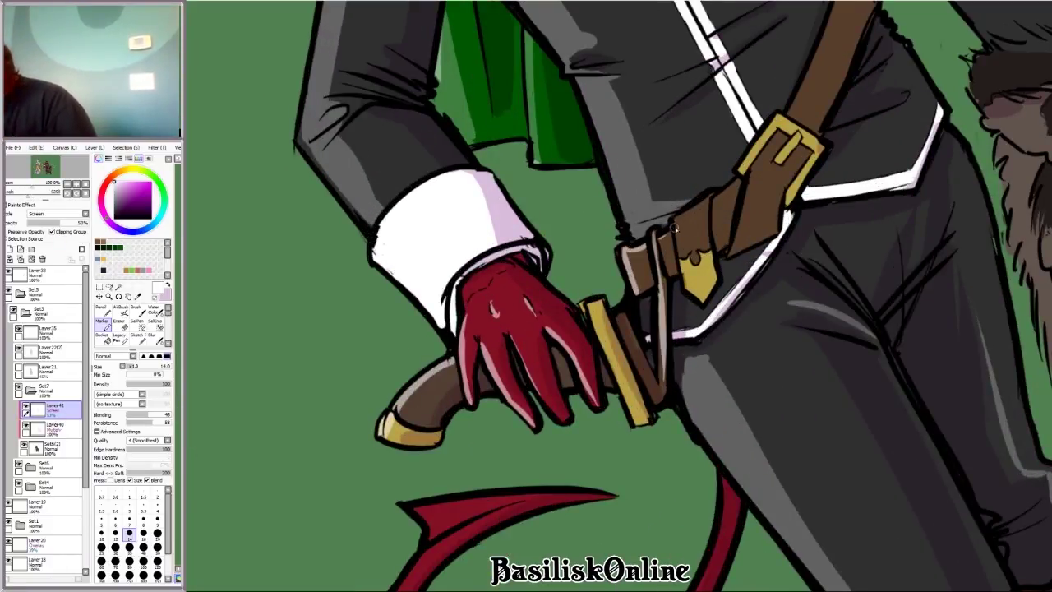
pyautogui.moveTo(839, 160); pyautogui.dragTo(703, 326)
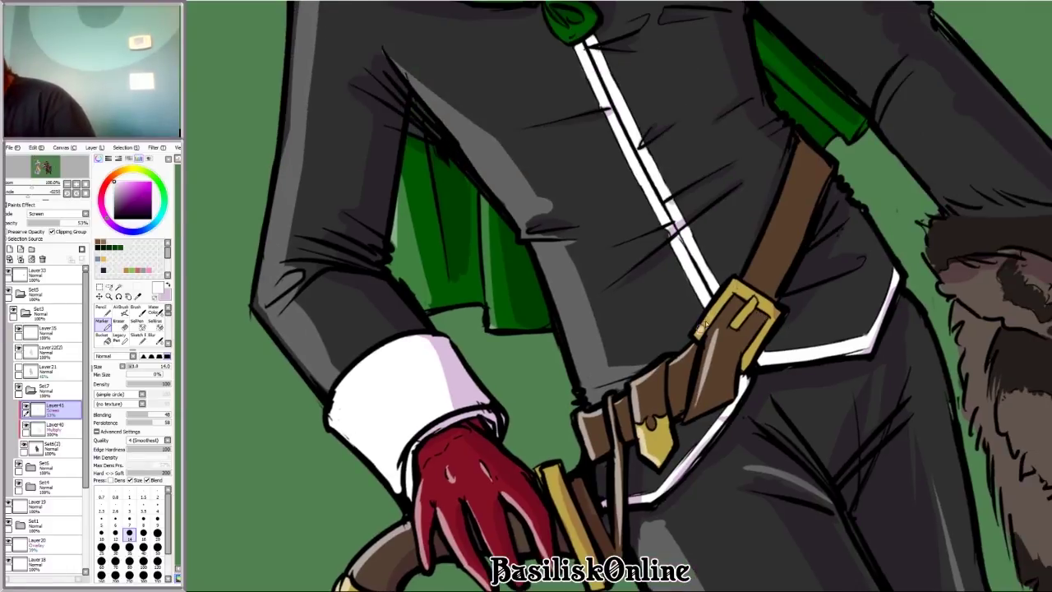
pyautogui.moveTo(801, 142)
pyautogui.mouseDown()
pyautogui.moveTo(744, 280)
pyautogui.moveTo(760, 247)
pyautogui.moveTo(731, 284)
pyautogui.mouseUp()
pyautogui.hotkey('ctrl', 'z')
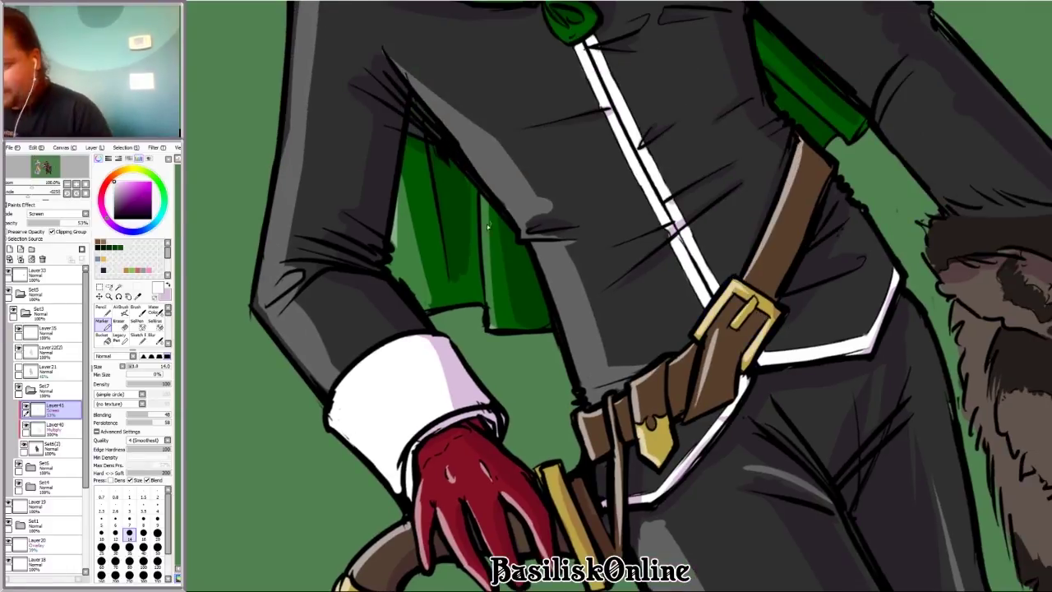
# Step: Recolour the highlights pale cream by filling a new layer and merging it down, and set the highlight layer to Overlay at 73% opacity
pyautogui.moveTo(59, 222); pyautogui.dragTo(105, 221)
pyautogui.click(9, 248)
pyautogui.click(127, 173)
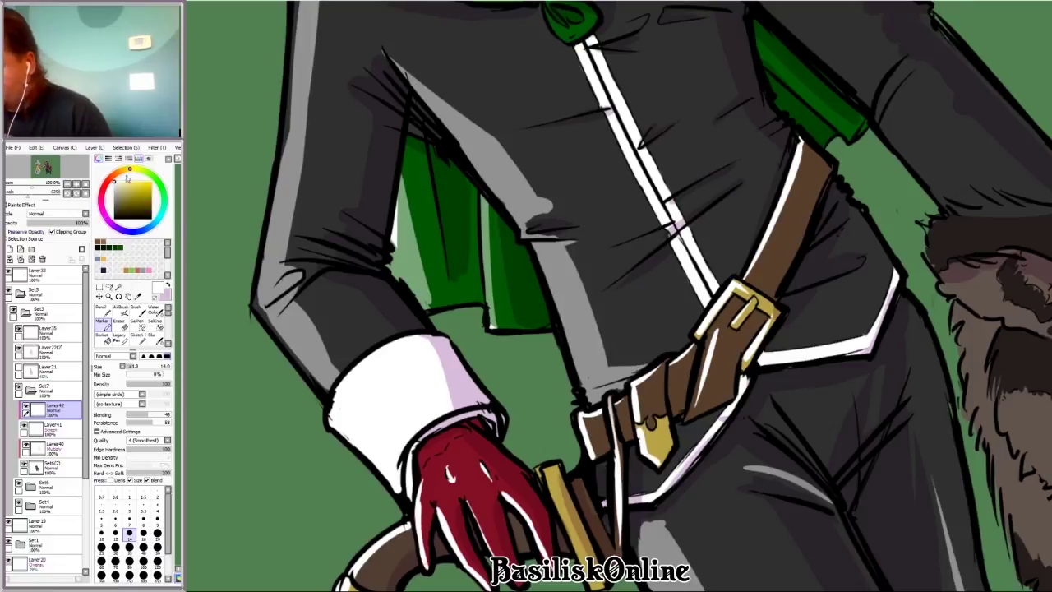
pyautogui.click(102, 336)
pyautogui.click(510, 197)
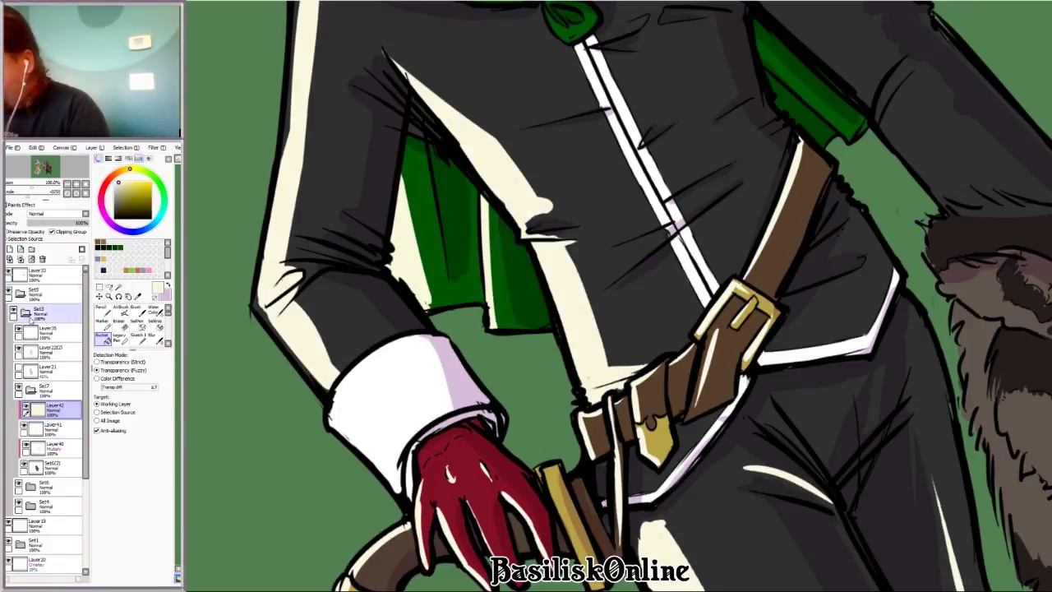
pyautogui.hotkey('ctrl', 'e')
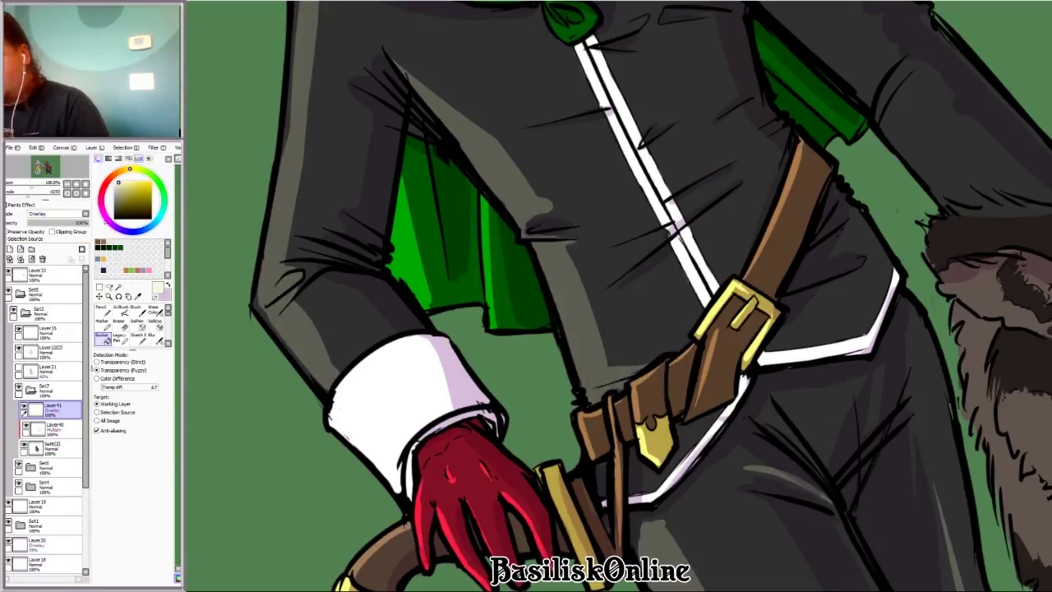
pyautogui.scroll(-4, 765, 111)
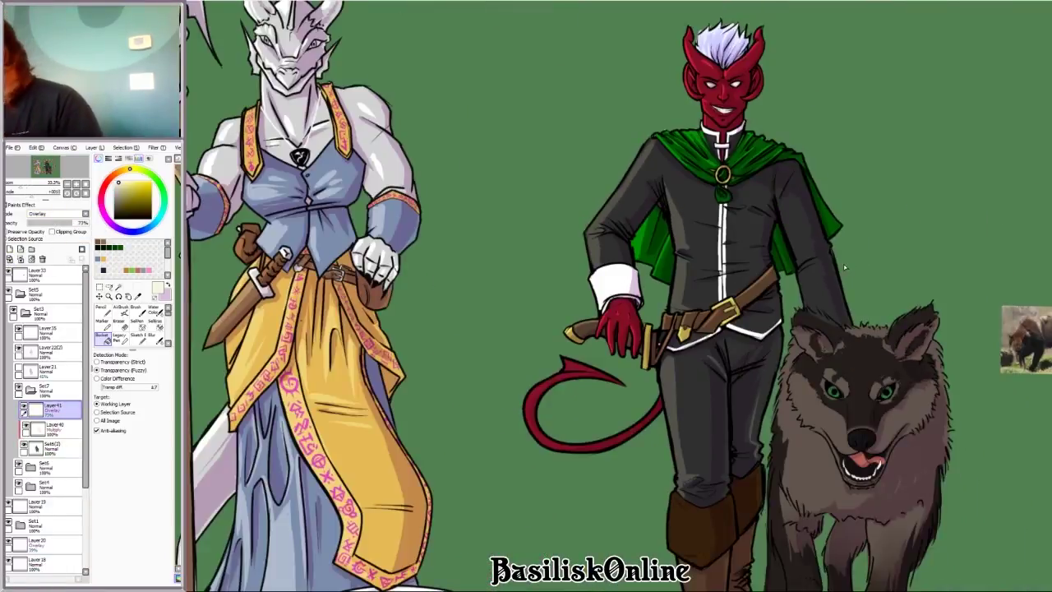
# Step: Highlight the front boot's cuff, shaft and toe in pale cream with the size 35 marker
pyautogui.press('b')
pyautogui.scroll(2, 765, 111)
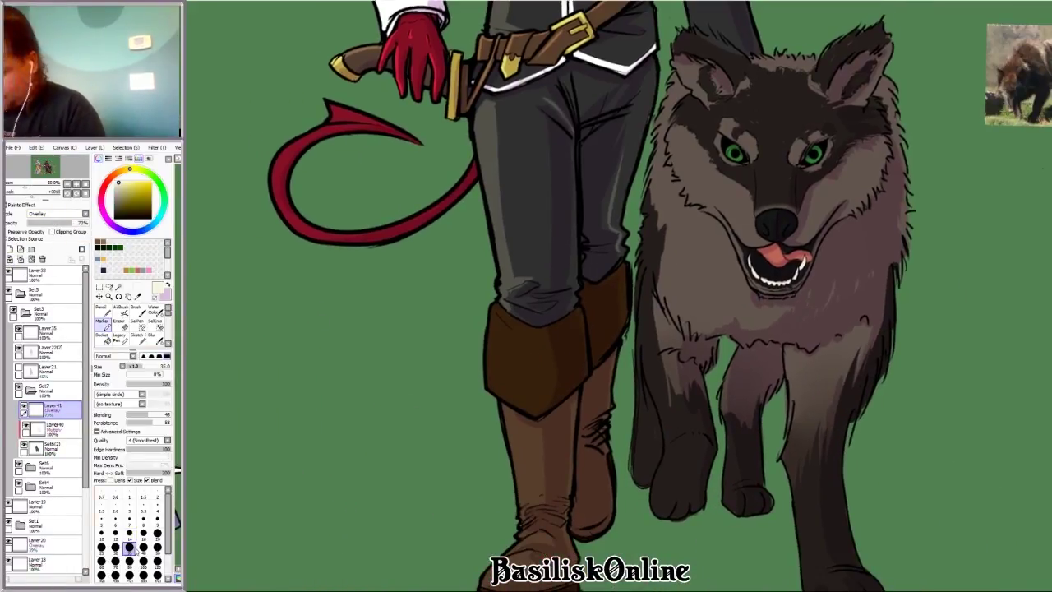
pyautogui.scroll(1, 505, 332)
pyautogui.moveTo(493, 302)
pyautogui.mouseDown()
pyautogui.moveTo(587, 324)
pyautogui.moveTo(485, 423)
pyautogui.moveTo(465, 190)
pyautogui.mouseUp()
pyautogui.moveTo(463, 136)
pyautogui.mouseDown()
pyautogui.moveTo(493, 252)
pyautogui.moveTo(503, 447)
pyautogui.mouseUp()
pyautogui.moveTo(450, 513); pyautogui.dragTo(521, 460)
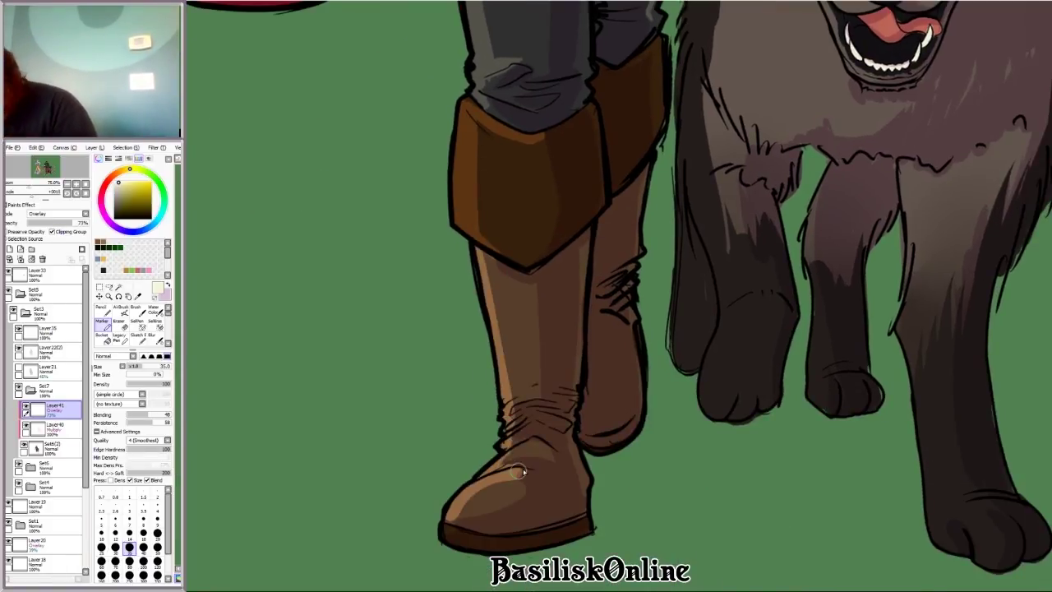
# Step: Highlight the red tail's pointed tip and the outer curve of its loop in pale cream
pyautogui.scroll(-2, 614, 354)
pyautogui.press('Delete')
pyautogui.press('Delete')
pyautogui.scroll(2, 638, 356)
pyautogui.moveTo(641, 275); pyautogui.dragTo(550, 312)
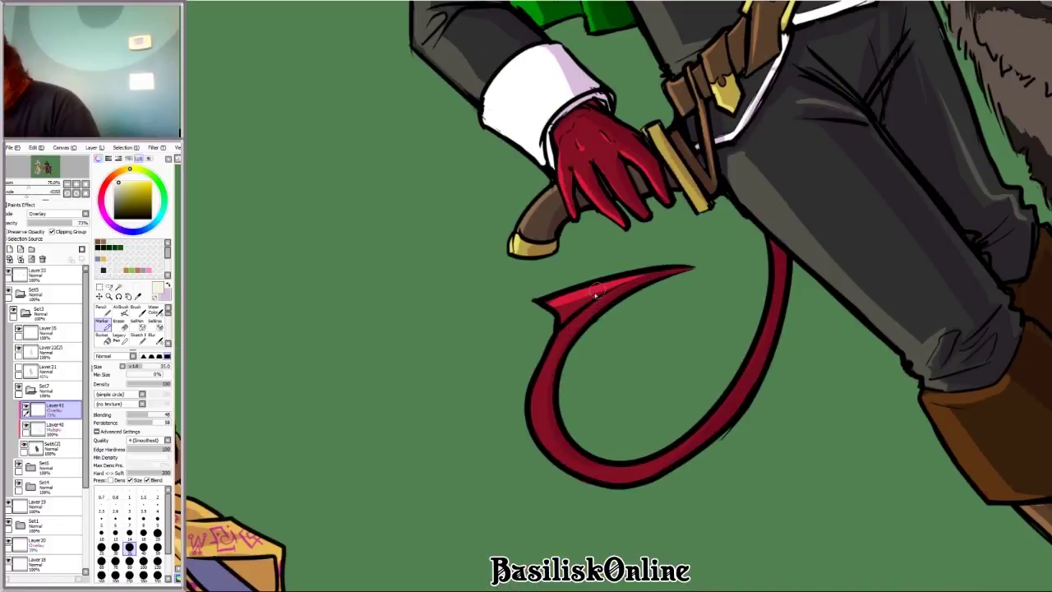
pyautogui.moveTo(608, 288); pyautogui.dragTo(542, 374)
pyautogui.moveTo(551, 337); pyautogui.dragTo(547, 456)
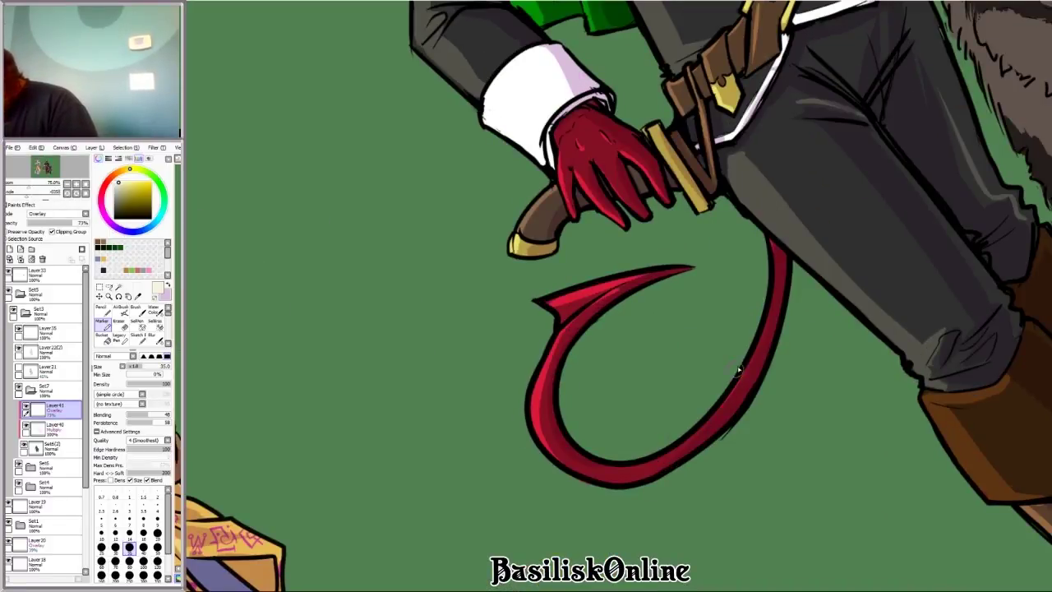
# Step: Highlight the dark sleeve of the arm that reaches behind the wolf in pale cream
pyautogui.scroll(-2, 737, 382)
pyautogui.press('End')
pyautogui.press('End')
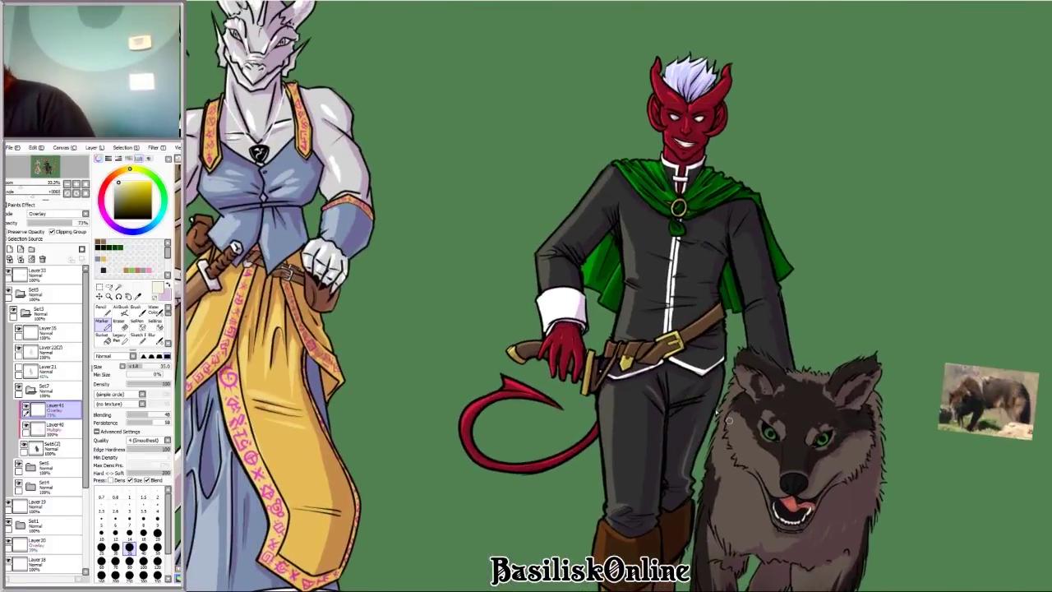
pyautogui.scroll(2, 555, 281)
pyautogui.scroll(-2, 726, 331)
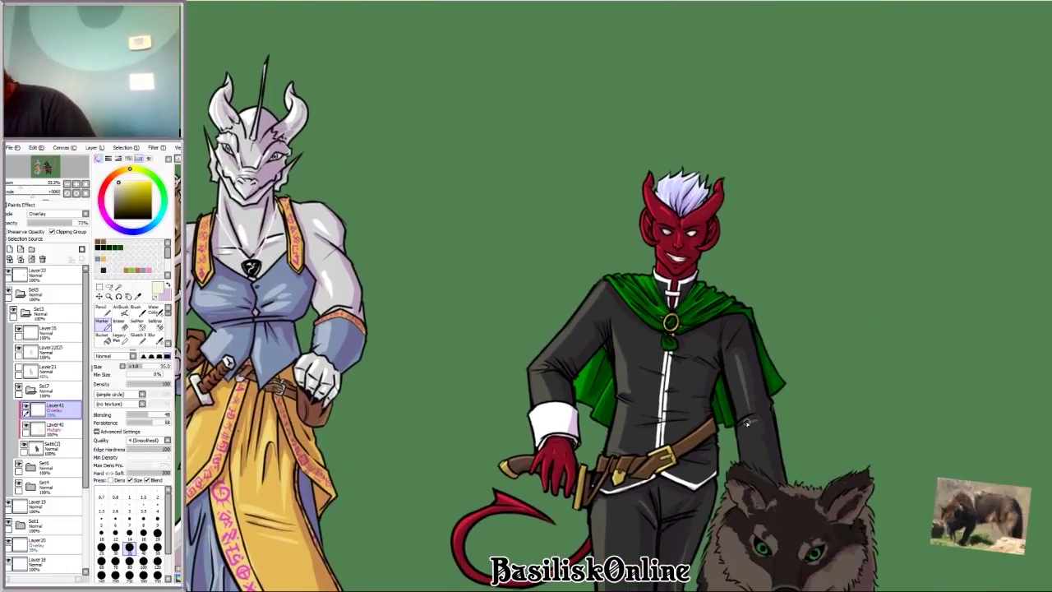
pyautogui.scroll(-1, 745, 420)
pyautogui.press('Delete')
pyautogui.press('Delete')
pyautogui.press('Delete')
pyautogui.scroll(4, 460, 334)
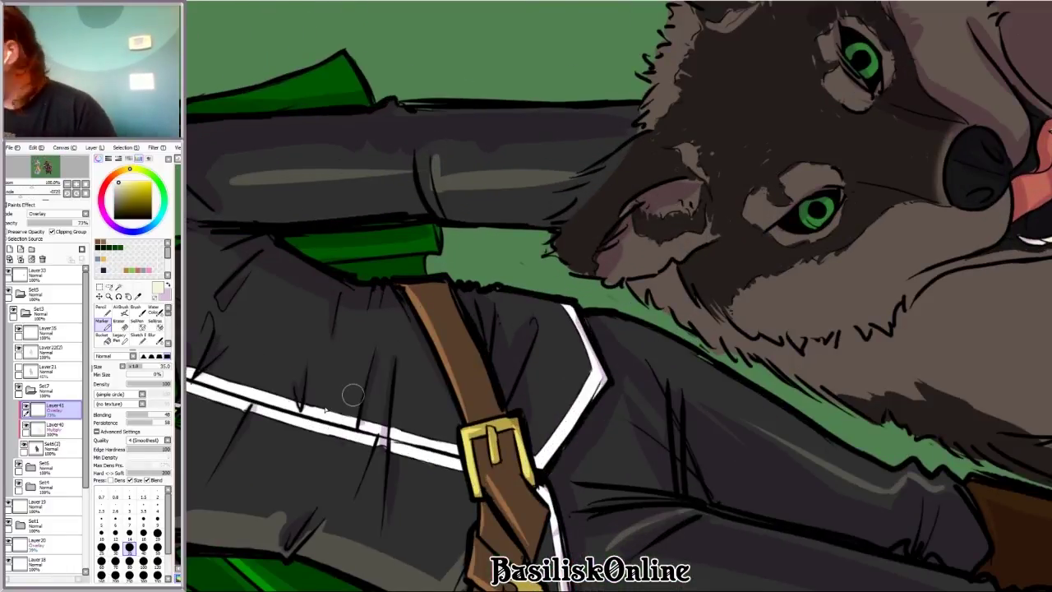
# Step: Sample the pale cream from the existing highlights and set the highlight layer to Overlay at 52% opacity
pyautogui.click(49, 446)
pyautogui.keyDown('alt'); pyautogui.click(636, 154); pyautogui.keyUp('alt')
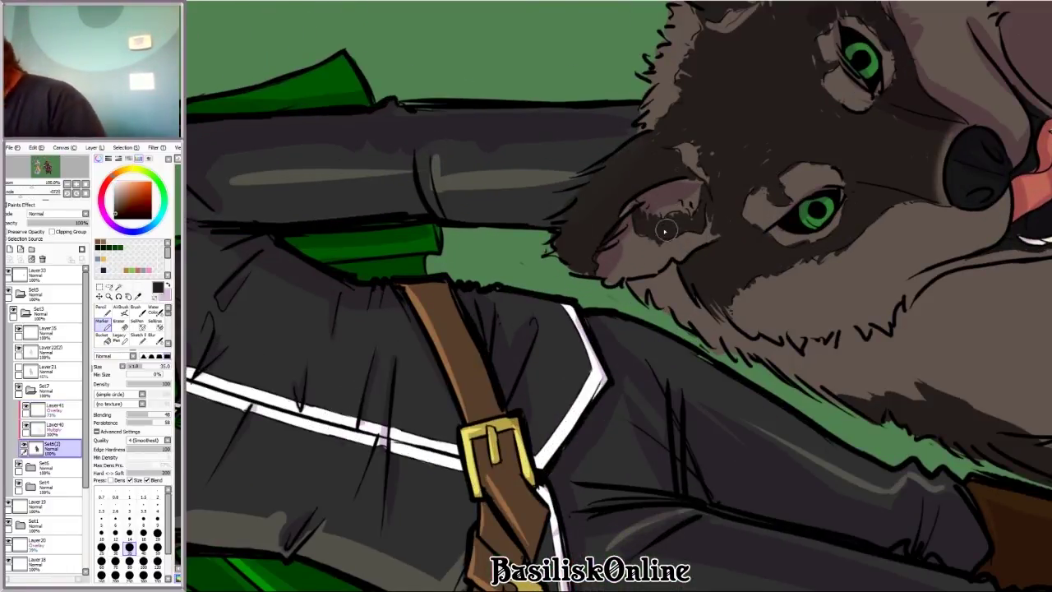
pyautogui.press('n')
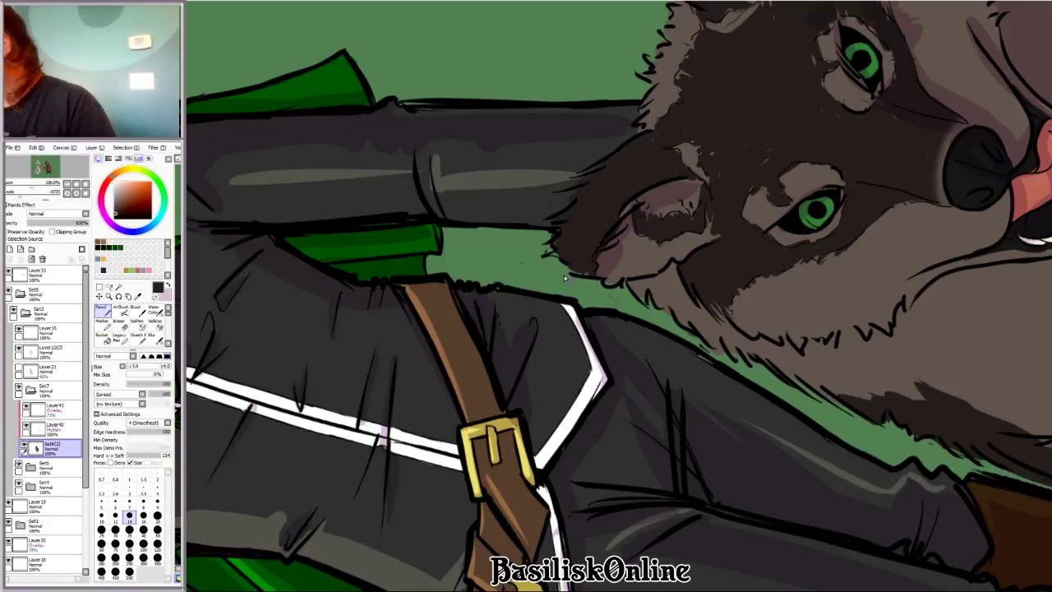
pyautogui.click(51, 408)
pyautogui.keyDown('alt'); pyautogui.click(301, 173); pyautogui.keyUp('alt')
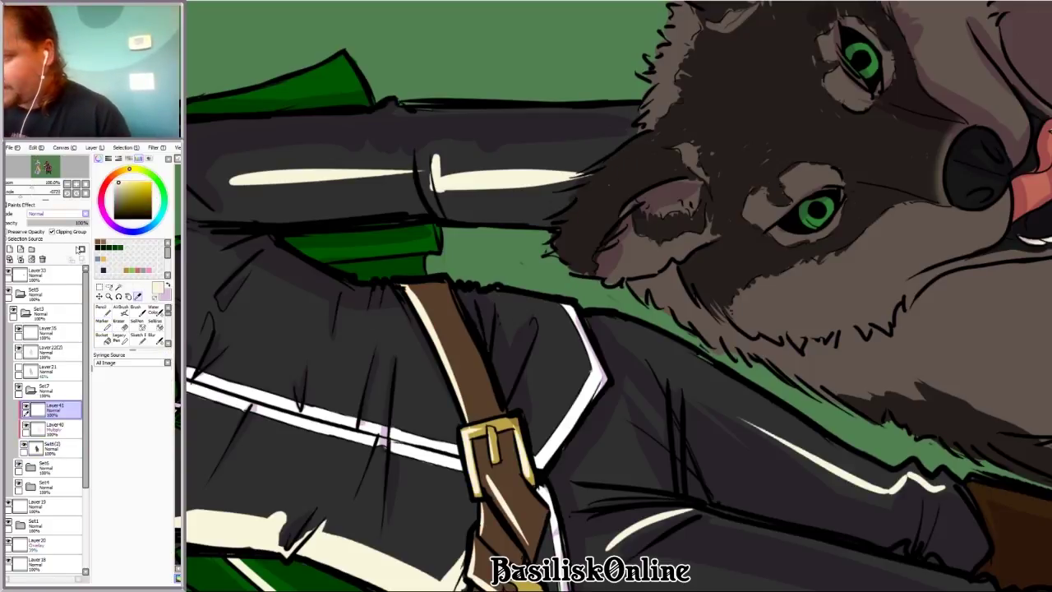
pyautogui.click(81, 249)
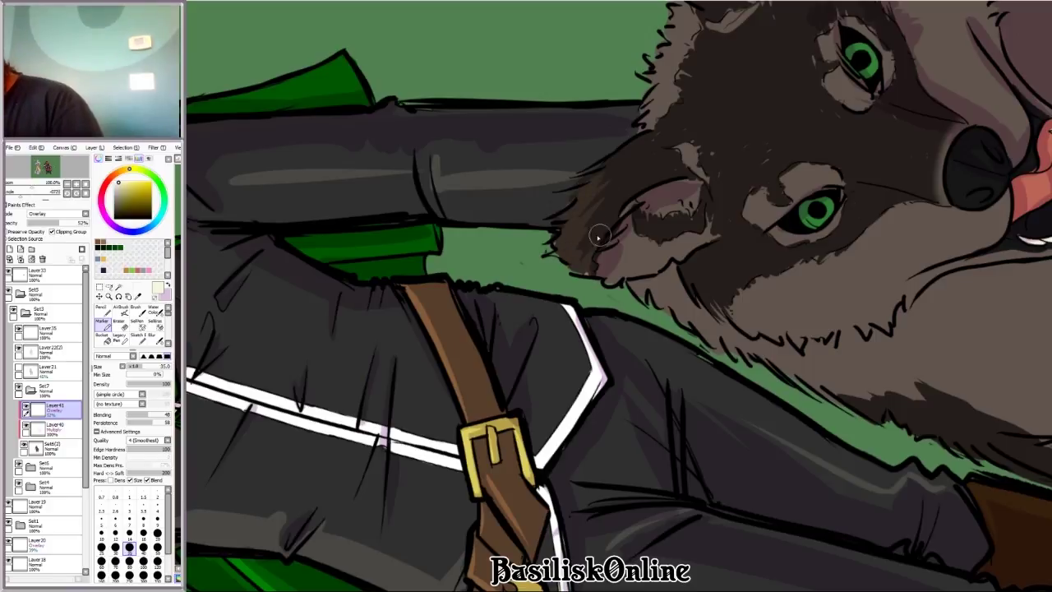
# Step: Highlight the wolf's ear edge and the jagged cheek fur with short pale cream strokes using the size 14 marker
pyautogui.press('Home')
pyautogui.scroll(3, 701, 351)
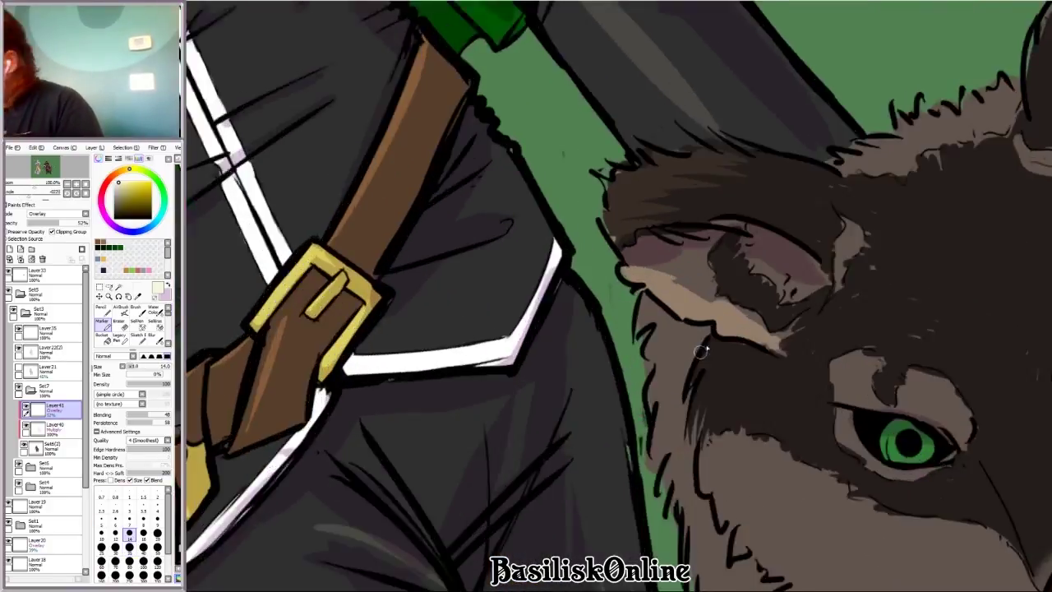
pyautogui.scroll(1, 701, 351)
pyautogui.moveTo(723, 476); pyautogui.dragTo(694, 366)
pyautogui.moveTo(731, 546); pyautogui.dragTo(703, 427)
pyautogui.moveTo(723, 526); pyautogui.dragTo(605, 272)
pyautogui.moveTo(650, 349); pyautogui.dragTo(596, 197)
pyautogui.moveTo(662, 400); pyautogui.dragTo(621, 251)
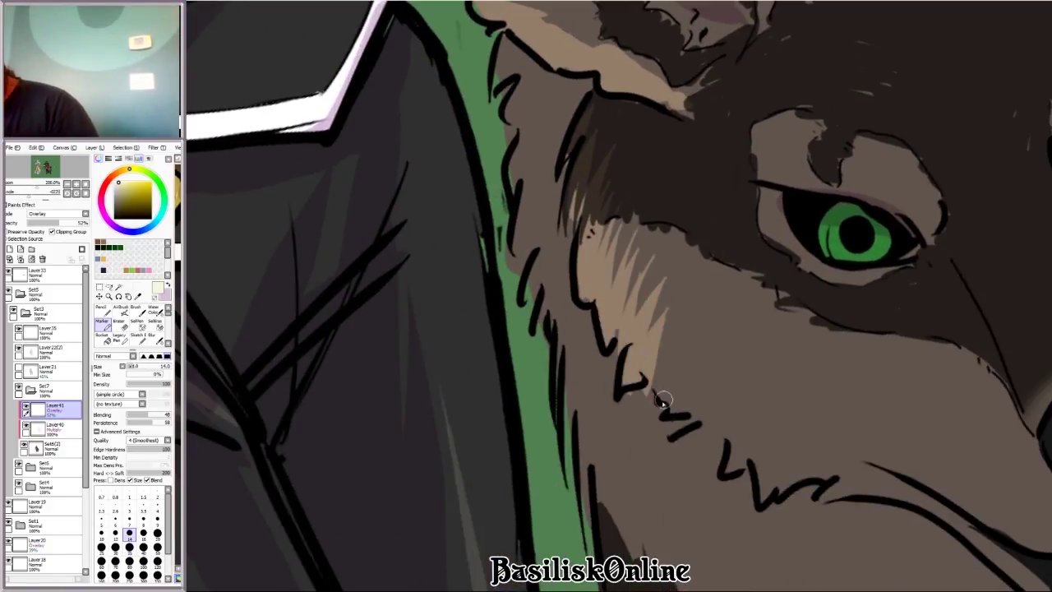
pyautogui.moveTo(707, 411); pyautogui.dragTo(653, 320)
pyautogui.moveTo(727, 443); pyautogui.dragTo(686, 365)
pyautogui.moveTo(764, 489); pyautogui.dragTo(730, 427)
pyautogui.moveTo(801, 501); pyautogui.dragTo(749, 448)
pyautogui.moveTo(831, 489); pyautogui.dragTo(787, 470)
pyautogui.scroll(-4, 739, 394)
# Step: Highlight the dark bridge of the wolf's muzzle from the nose up to the brow in pale cream
pyautogui.scroll(4, 620, 292)
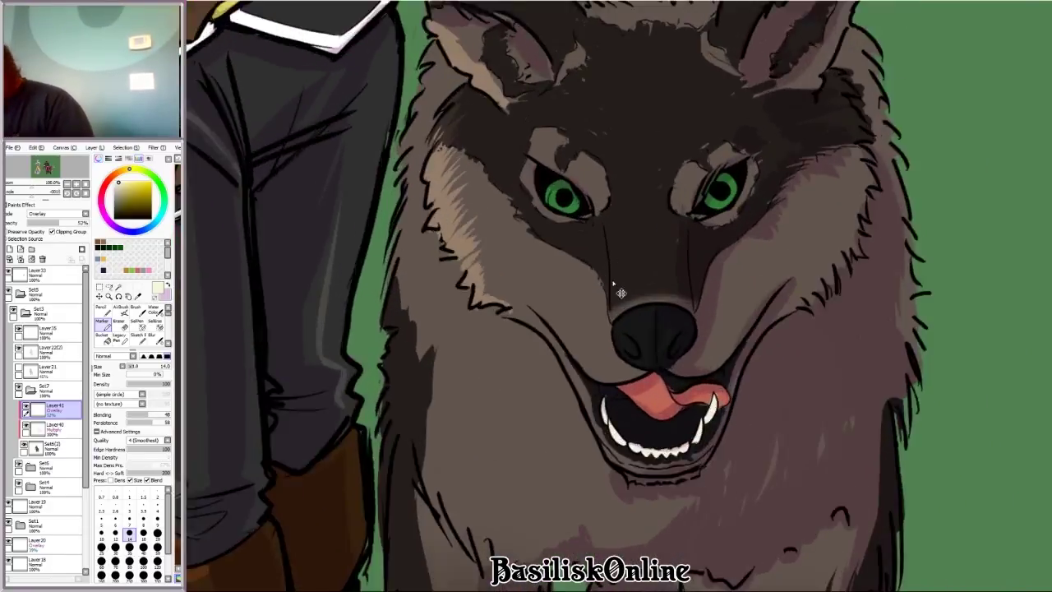
pyautogui.scroll(1, 620, 292)
pyautogui.moveTo(616, 313); pyautogui.dragTo(604, 189)
pyautogui.moveTo(632, 311); pyautogui.dragTo(615, 152)
pyautogui.moveTo(651, 304); pyautogui.dragTo(629, 103)
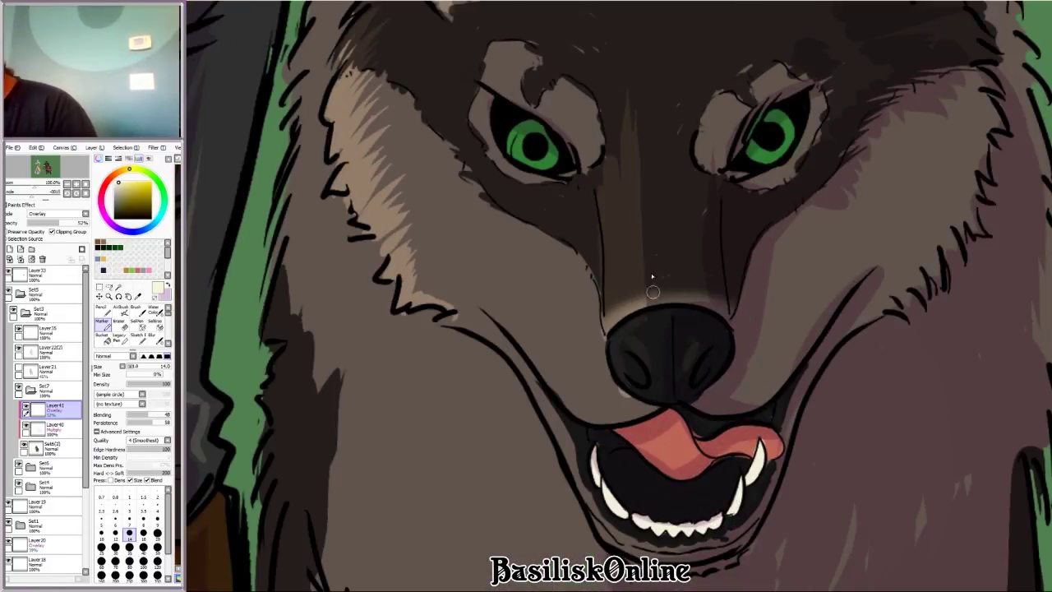
pyautogui.moveTo(625, 177); pyautogui.dragTo(610, 91)
# Step: Highlight the light fur patches around both of the wolf's eyes in pale cream
pyautogui.press('Delete')
pyautogui.press('Delete')
pyautogui.press('Delete')
pyautogui.press('Delete')
pyautogui.press('Delete')
pyautogui.press('Delete')
pyautogui.press('Delete')
pyautogui.press('Delete')
pyautogui.press('Delete')
pyautogui.press('Delete')
pyautogui.press('Delete')
pyautogui.press('Delete')
pyautogui.press('Delete')
pyautogui.press('Delete')
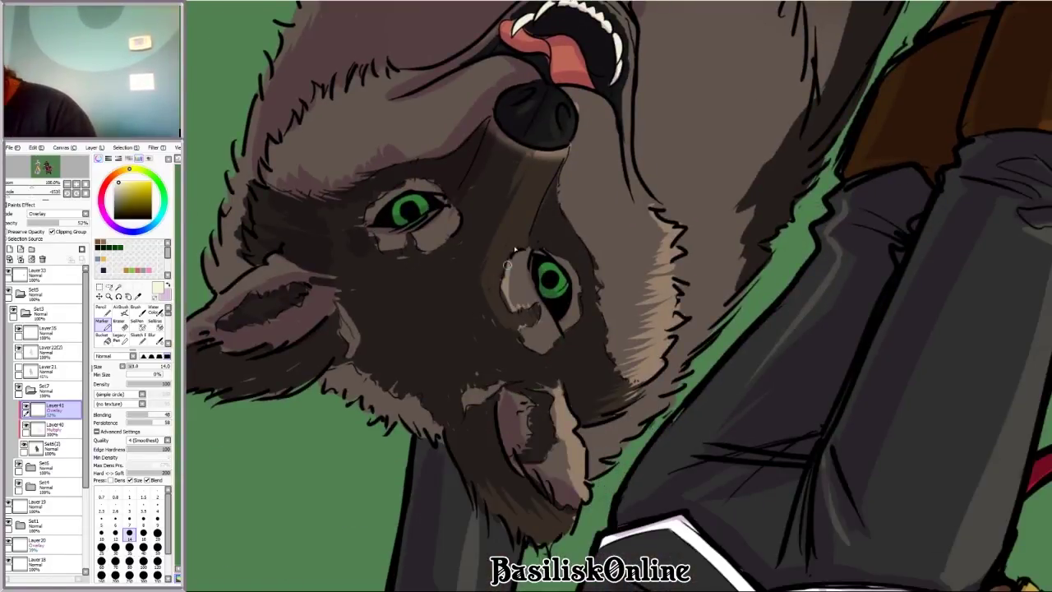
pyautogui.moveTo(519, 333); pyautogui.dragTo(578, 325)
pyautogui.press('Delete')
pyautogui.press('Delete')
pyautogui.press('Delete')
pyautogui.press('Delete')
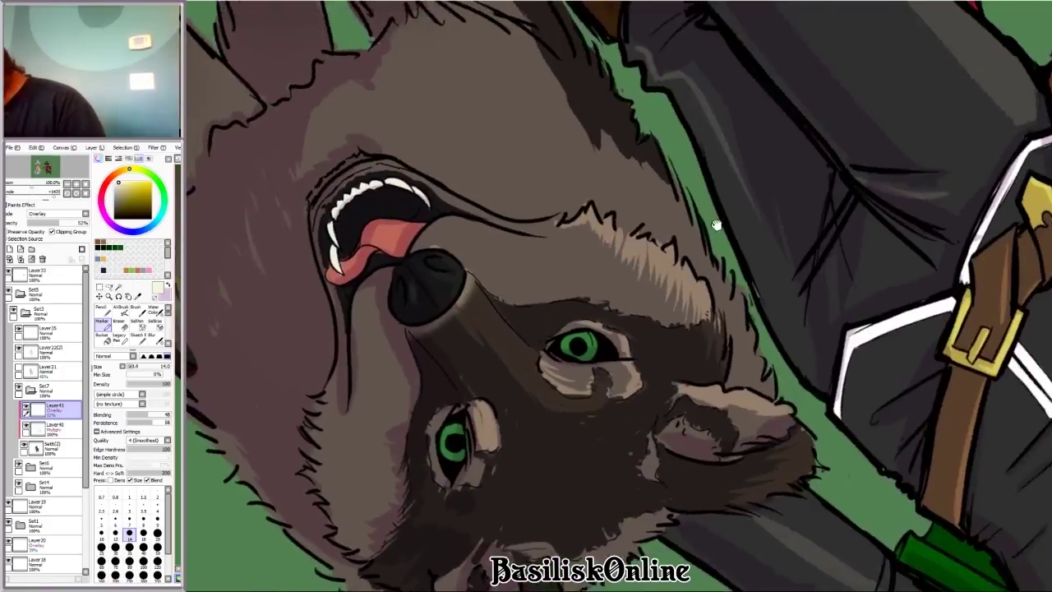
pyautogui.press('Delete')
pyautogui.press('Delete')
pyautogui.press('Delete')
pyautogui.press('Delete')
# Step: Extend the wolf's cheek highlight into a broad pale cream area below the eye
pyautogui.press('Home')
pyautogui.scroll(-3, 426, 243)
pyautogui.scroll(2, 653, 111)
pyautogui.press('End')
pyautogui.press('End')
pyautogui.press('End')
pyautogui.press('End')
pyautogui.press('End')
pyautogui.press('End')
pyautogui.scroll(3, 654, 112)
pyautogui.moveTo(456, 209)
pyautogui.mouseDown()
pyautogui.moveTo(503, 197)
pyautogui.moveTo(609, 212)
pyautogui.mouseUp()
pyautogui.hotkey('ctrl', 'z')
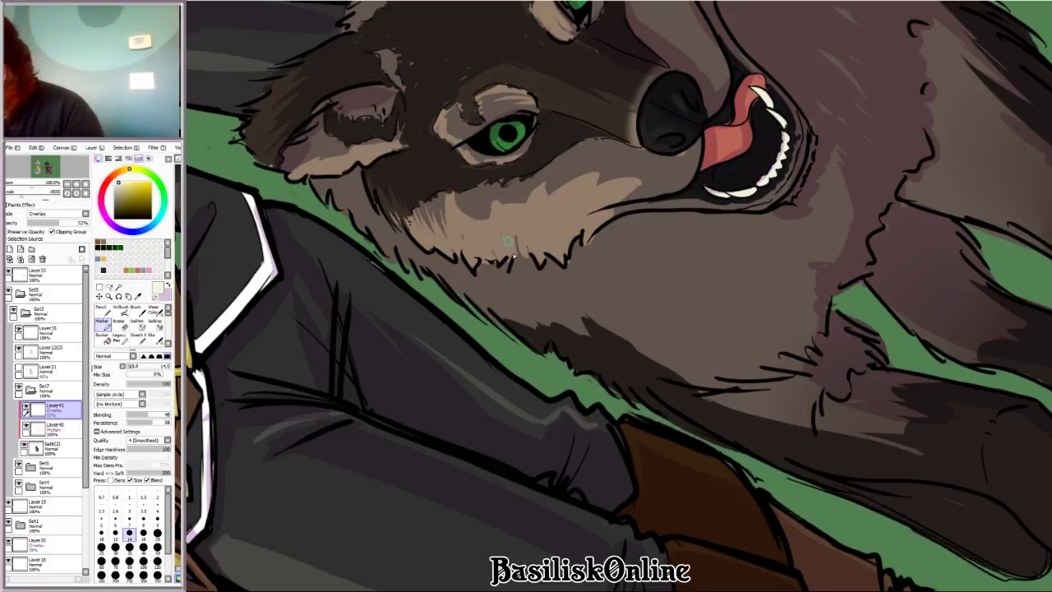
# Step: Highlight the side of the wolf's muzzle between the cheek, mouth and nose in pale cream
pyautogui.scroll(-3, 415, 209)
pyautogui.press('End')
pyautogui.press('End')
pyautogui.press('End')
pyautogui.press('End')
pyautogui.press('End')
pyautogui.press('End')
pyautogui.press('End')
pyautogui.press('End')
pyautogui.press('End')
pyautogui.scroll(3, 564, 190)
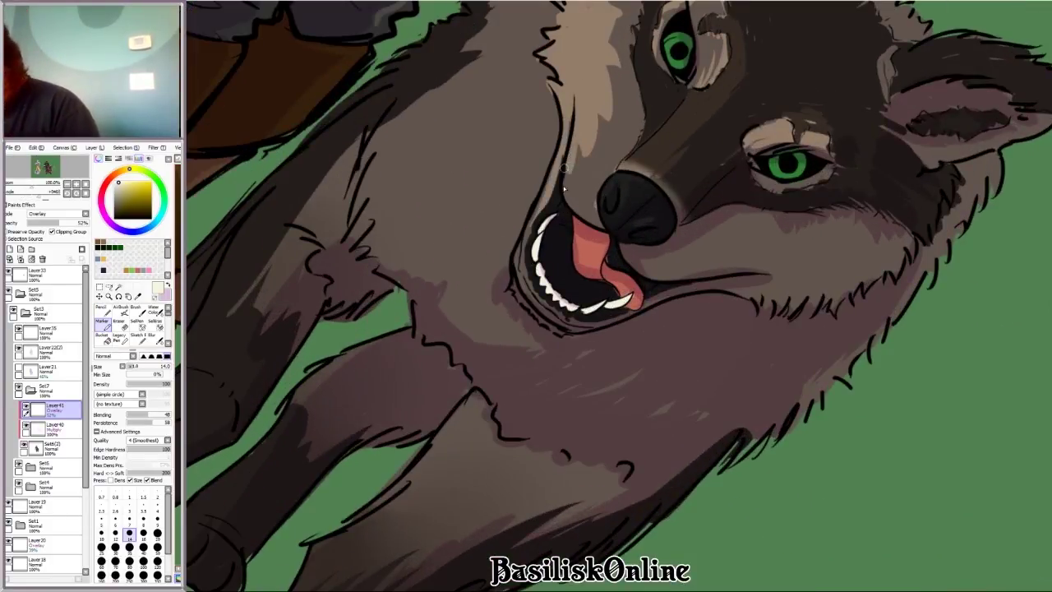
pyautogui.moveTo(563, 190); pyautogui.dragTo(605, 145)
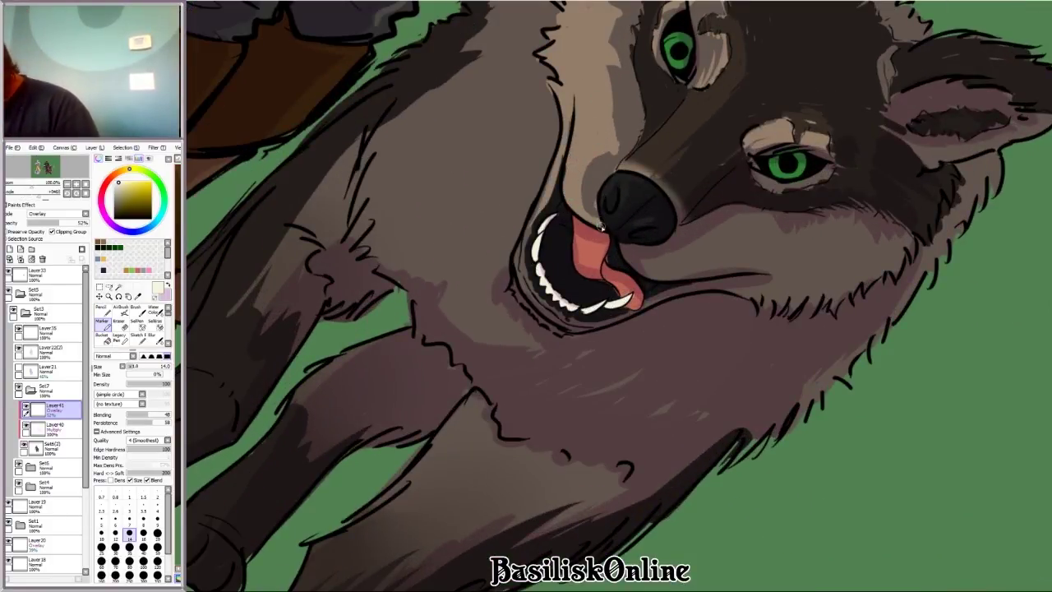
# Step: Highlight the wolf's front leg and the fur along its neck and shoulder with the size 35 marker
pyautogui.scroll(-3, 553, 170)
pyautogui.press('Home')
pyautogui.scroll(2, 600, 327)
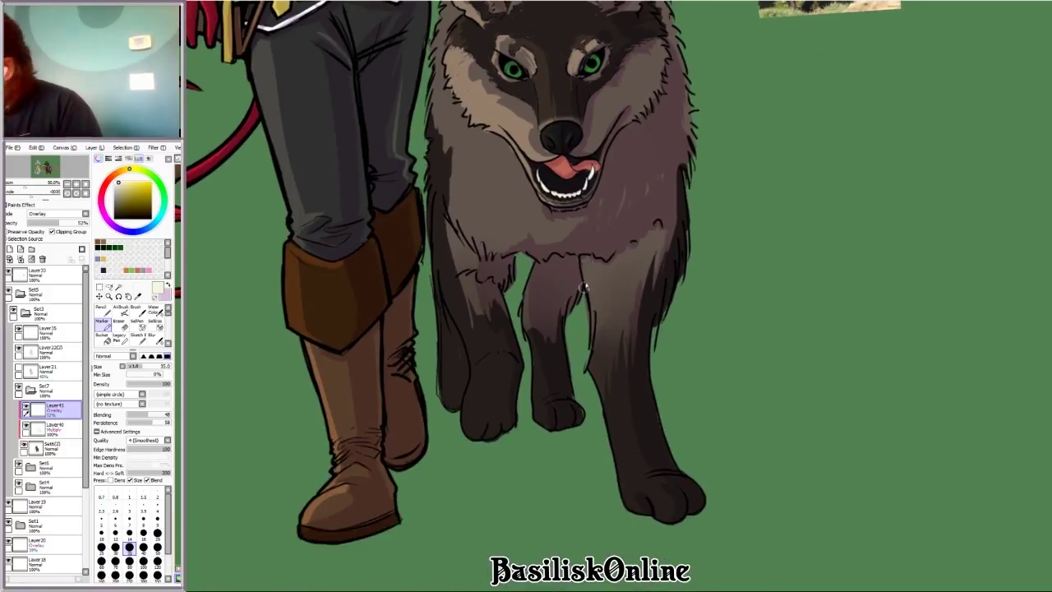
pyautogui.moveTo(586, 261); pyautogui.dragTo(601, 327)
pyautogui.moveTo(436, 116)
pyautogui.mouseDown()
pyautogui.moveTo(460, 238)
pyautogui.moveTo(448, 312)
pyautogui.moveTo(468, 405)
pyautogui.mouseUp()
pyautogui.scroll(-3, 513, 447)
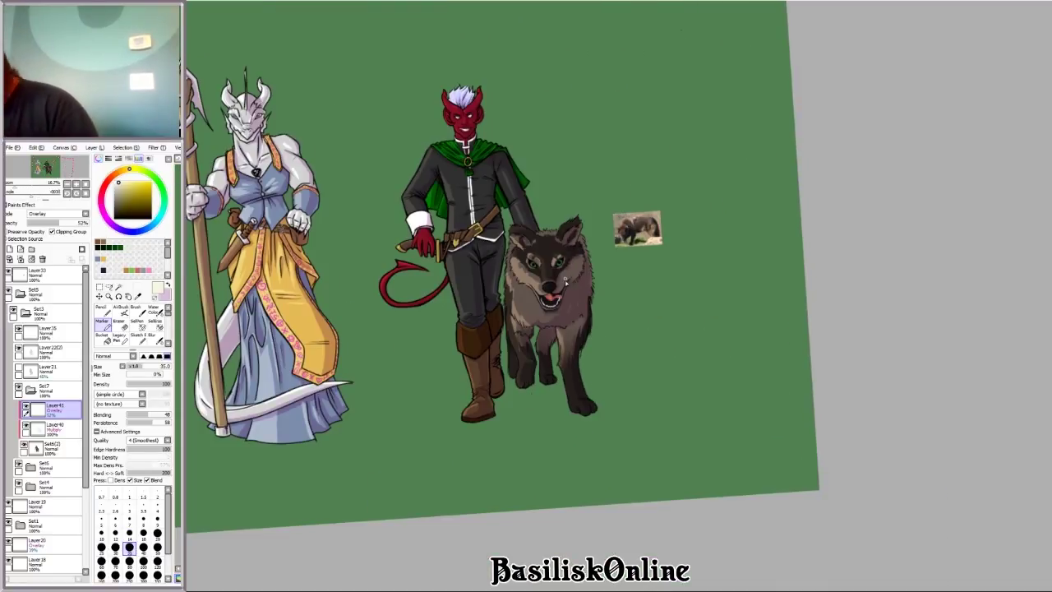
# Step: Highlight the fur on top of the wolf's head and the second ear in pale cream
pyautogui.scroll(4, 429, 158)
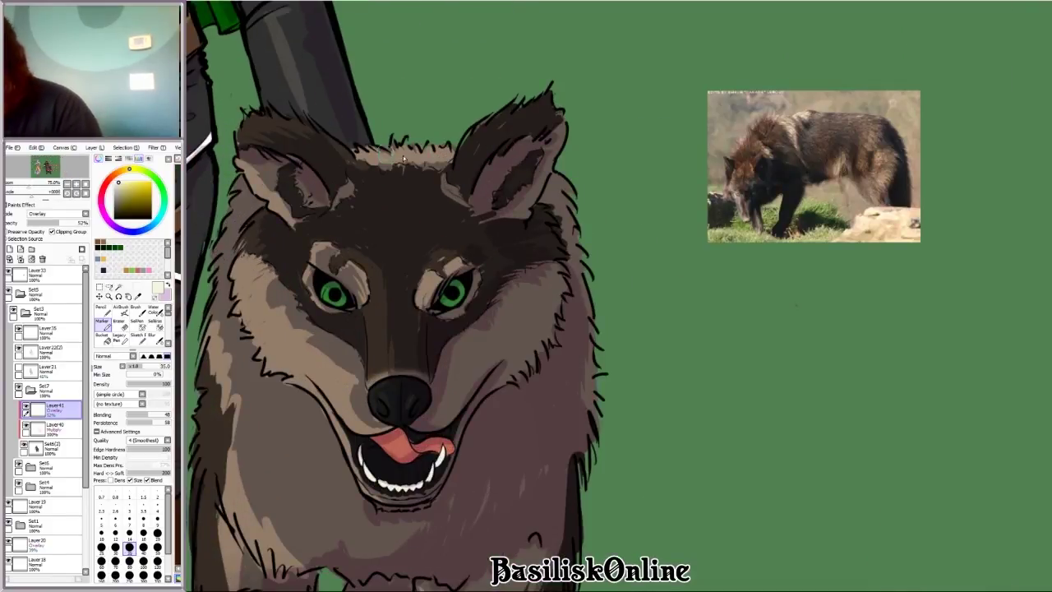
pyautogui.moveTo(457, 182); pyautogui.dragTo(546, 99)
pyautogui.moveTo(443, 175)
pyautogui.mouseDown()
pyautogui.moveTo(358, 154)
pyautogui.moveTo(467, 206)
pyautogui.mouseUp()
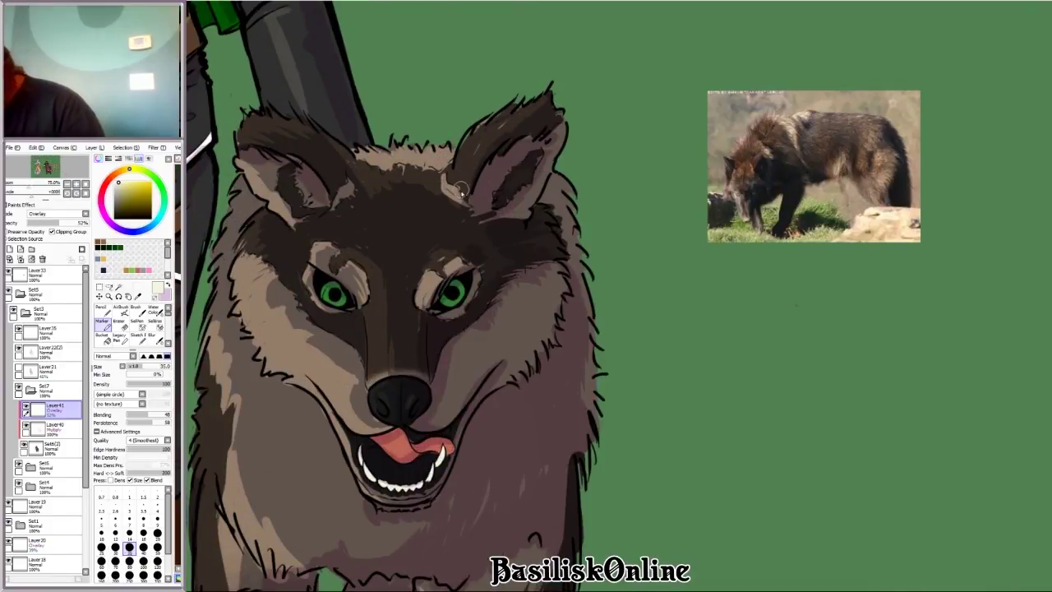
pyautogui.moveTo(479, 169); pyautogui.dragTo(562, 103)
pyautogui.scroll(-4, 706, 414)
# Step: Highlight the green irises of the wolf's eyes in pale cream with the size 7 marker
pyautogui.press('[')
pyautogui.press('[')
pyautogui.press('[')
pyautogui.press('[')
pyautogui.press('[')
pyautogui.press('[')
pyautogui.press('[')
pyautogui.press('[')
pyautogui.press('[')
pyautogui.press('[')
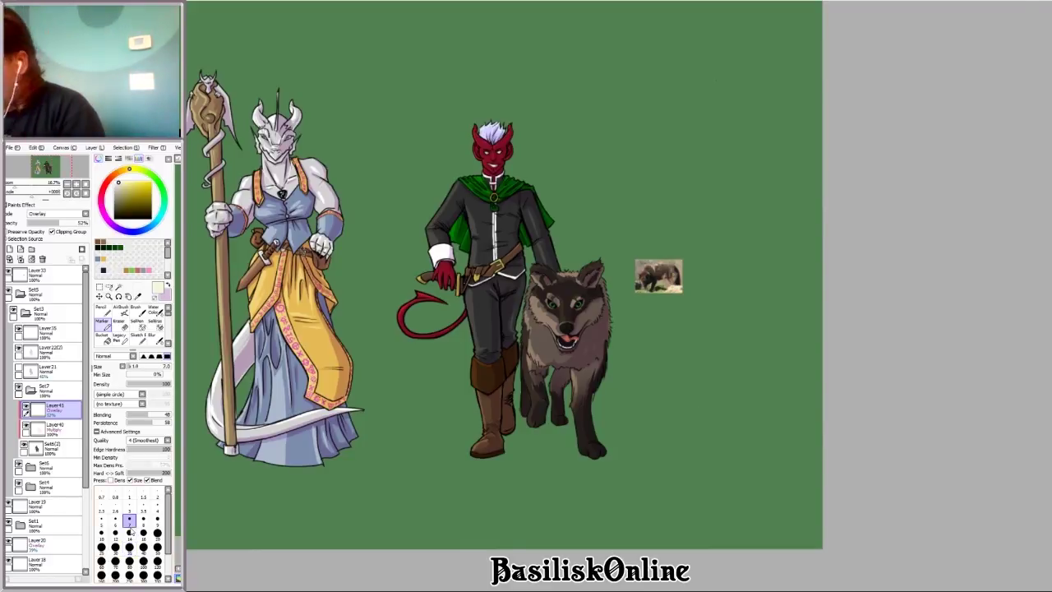
pyautogui.scroll(4, 581, 301)
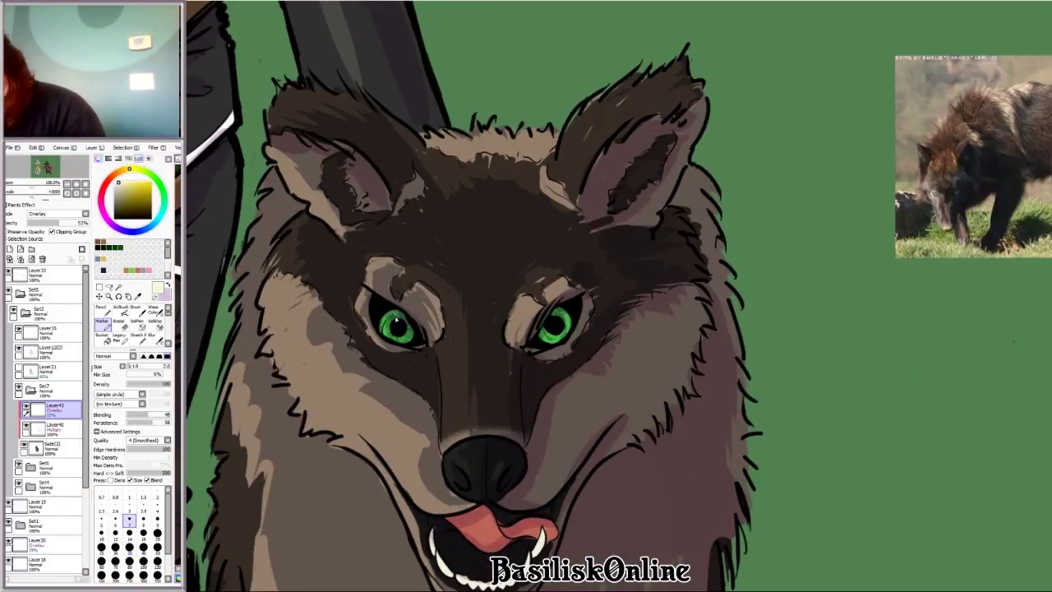
pyautogui.scroll(-4, 396, 318)
# Step: Switch to the Multiply shading layer with the pale purple colour and set the marker size to 14
pyautogui.moveTo(392, 451); pyautogui.dragTo(532, 411)
pyautogui.scroll(4, 533, 411)
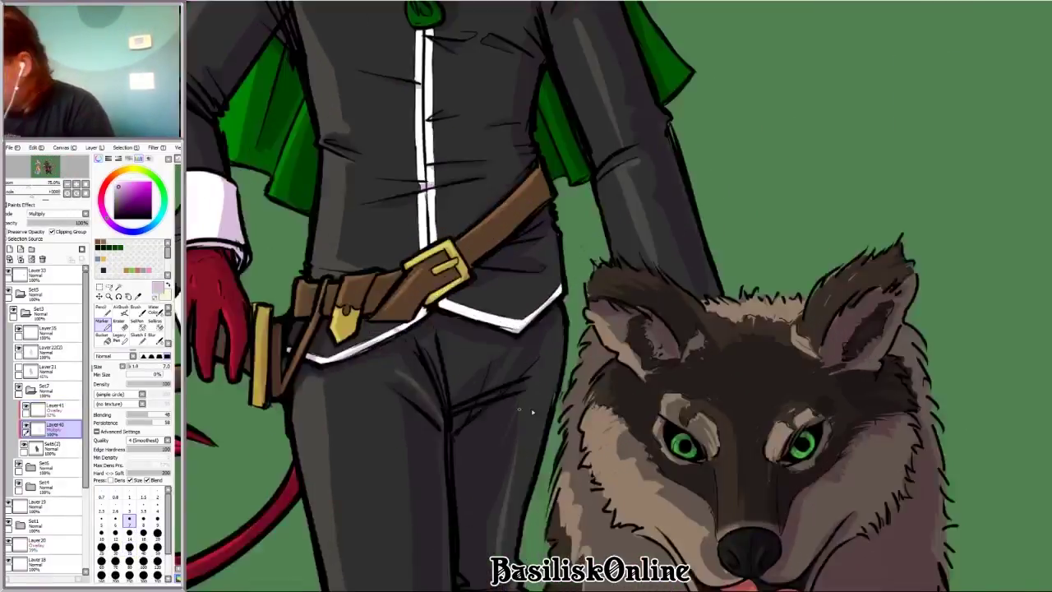
pyautogui.press('Delete')
pyautogui.press('Delete')
pyautogui.press('Delete')
pyautogui.scroll(2, 532, 411)
pyautogui.press(']')
pyautogui.press(']')
pyautogui.press(']')
pyautogui.press(']')
pyautogui.press(']')
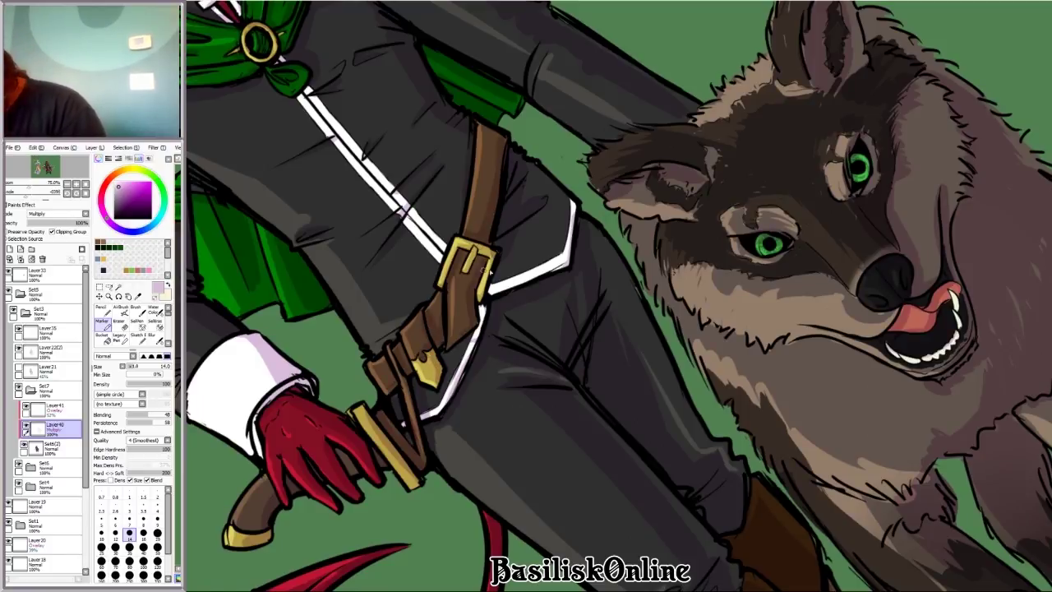
# Step: Collapse the horned figure's layer folder and delete the layer holding the wolf reference photo
pyautogui.scroll(-4, 465, 282)
pyautogui.press('Home')
pyautogui.scroll(1, 849, 323)
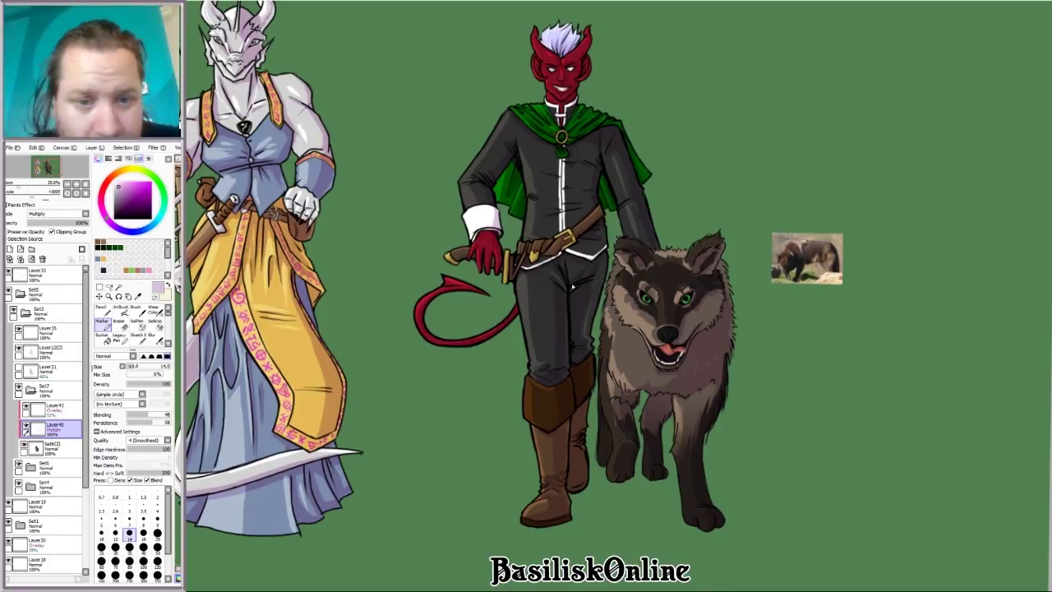
pyautogui.click(37, 465)
pyautogui.hotkey('ctrl', '-')
pyautogui.hotkey('ctrl', '-')
pyautogui.click(37, 273)
pyautogui.click(42, 259)
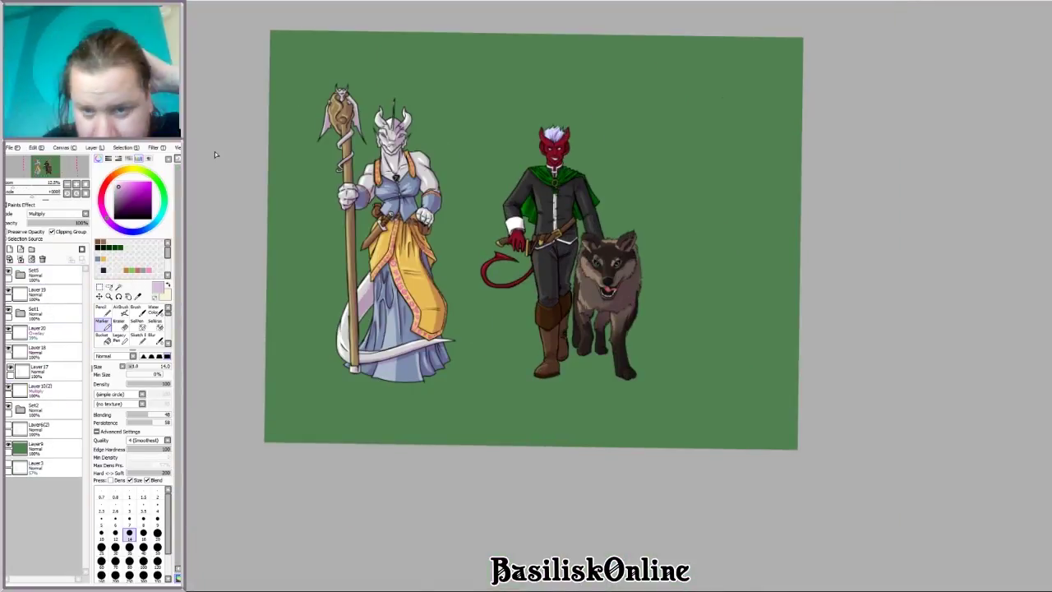
# Step: Move the horned figure and wolf folder close beside the dragon figure and place it directly above the green background layer
pyautogui.click(98, 296)
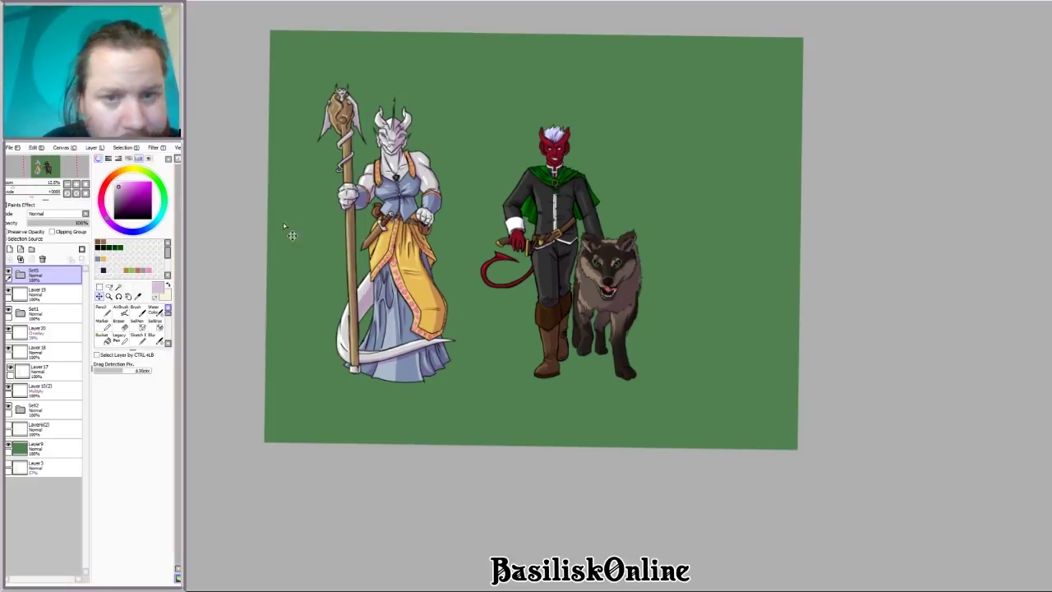
pyautogui.moveTo(289, 232); pyautogui.dragTo(243, 236)
pyautogui.moveTo(37, 273); pyautogui.dragTo(36, 428)
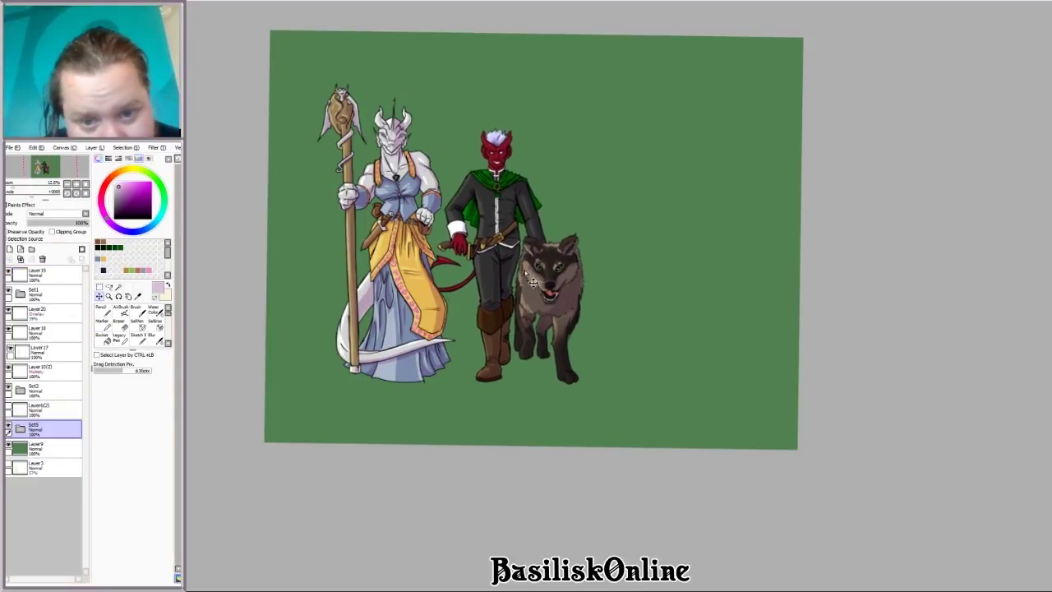